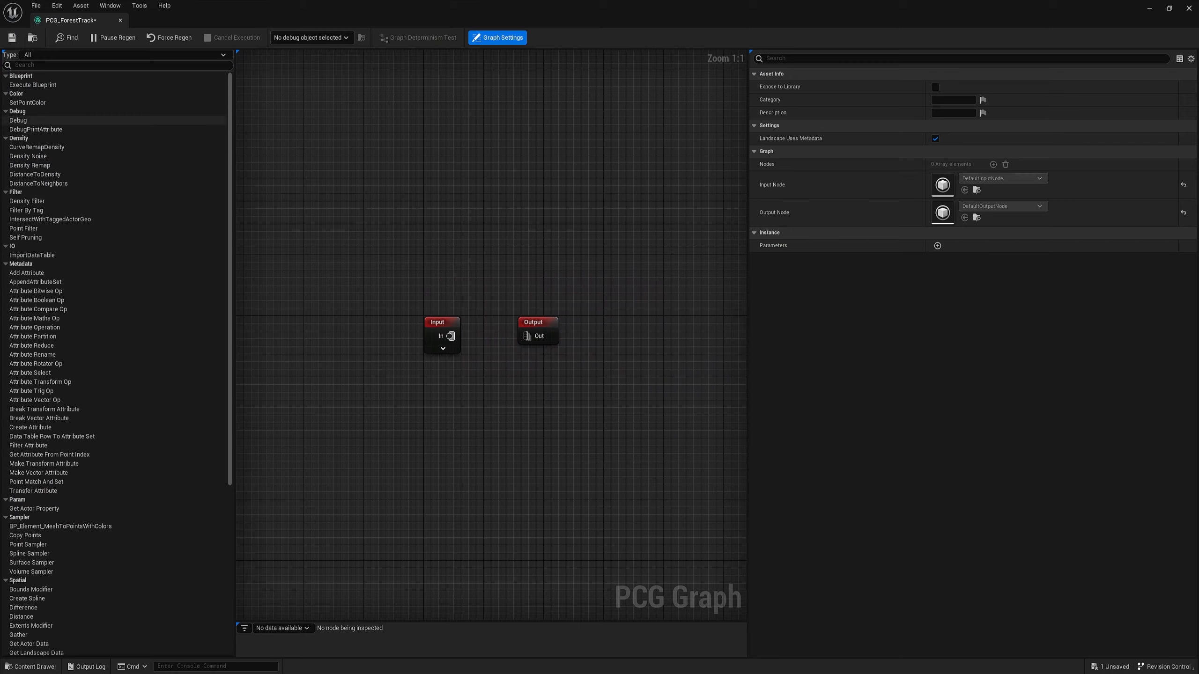
- Save the PCG_ForestTrack graph and place a BP_ForestPCG actor in the level at the track's inner edge, location 270, -1730, 0
{"action": "left_click", "coordinate": [12, 37]}
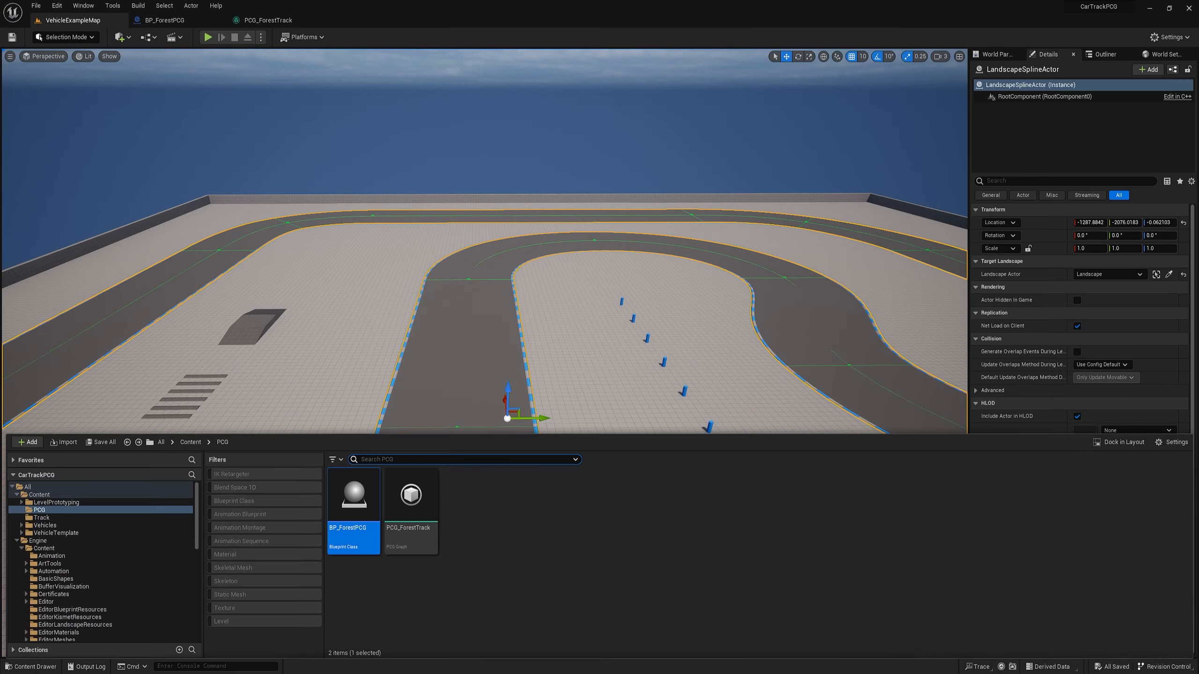
{"action": "left_click_drag", "start_coordinate": [353, 493], "coordinate": [464, 357]}
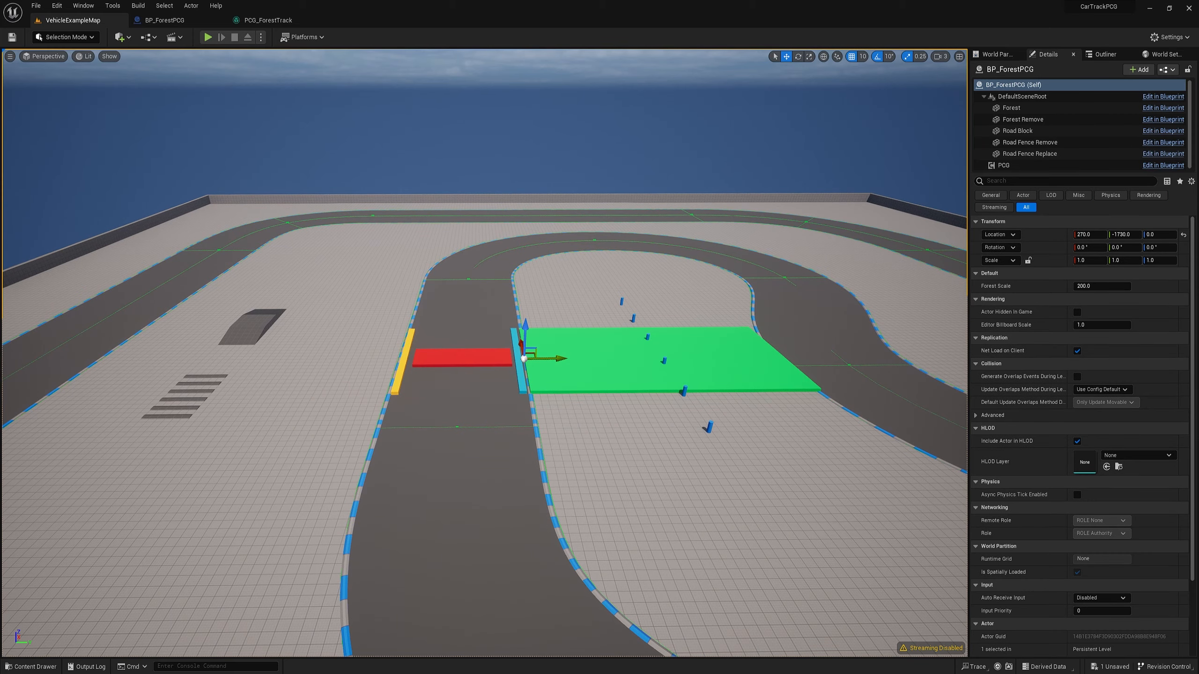
{"action": "right_click_drag", "start_coordinate": [464, 357], "coordinate": [590, 401]}
{"action": "key", "text": "w"}
{"action": "key", "text": "a"}
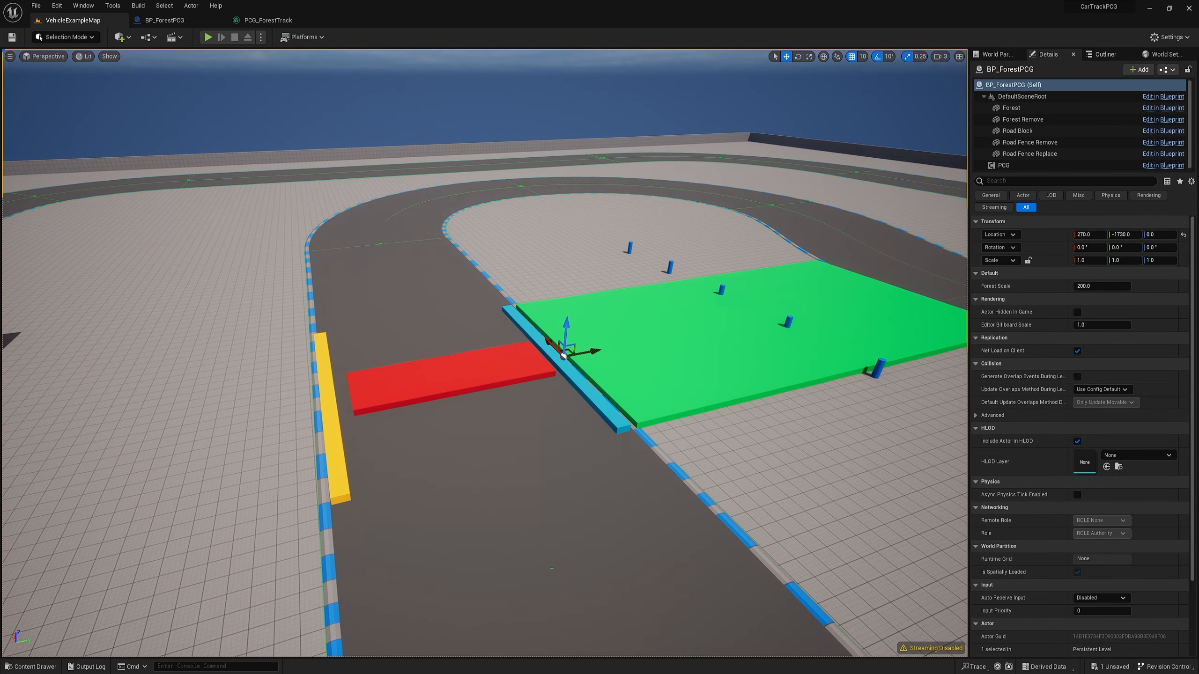
{"action": "key", "text": "s"}
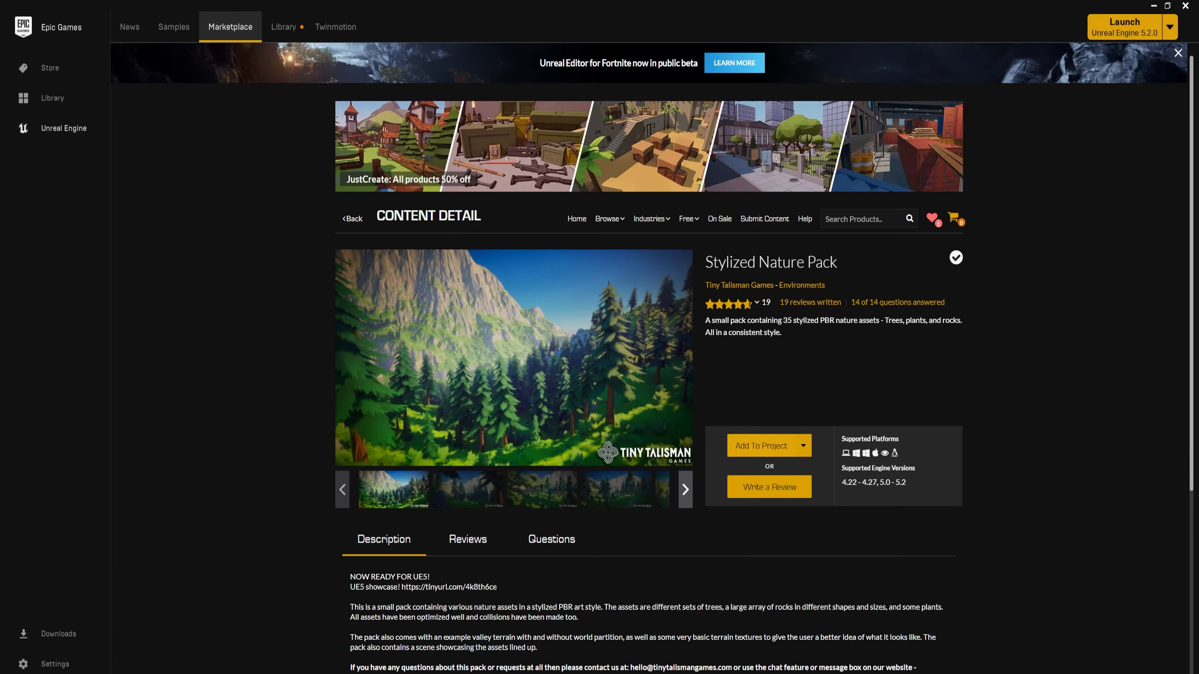
- In the Epic Games Launcher, add the Stylized Nature Pack to the CarTrackPCG project
{"action": "left_click", "coordinate": [761, 446]}
{"action": "left_click", "coordinate": [566, 312]}
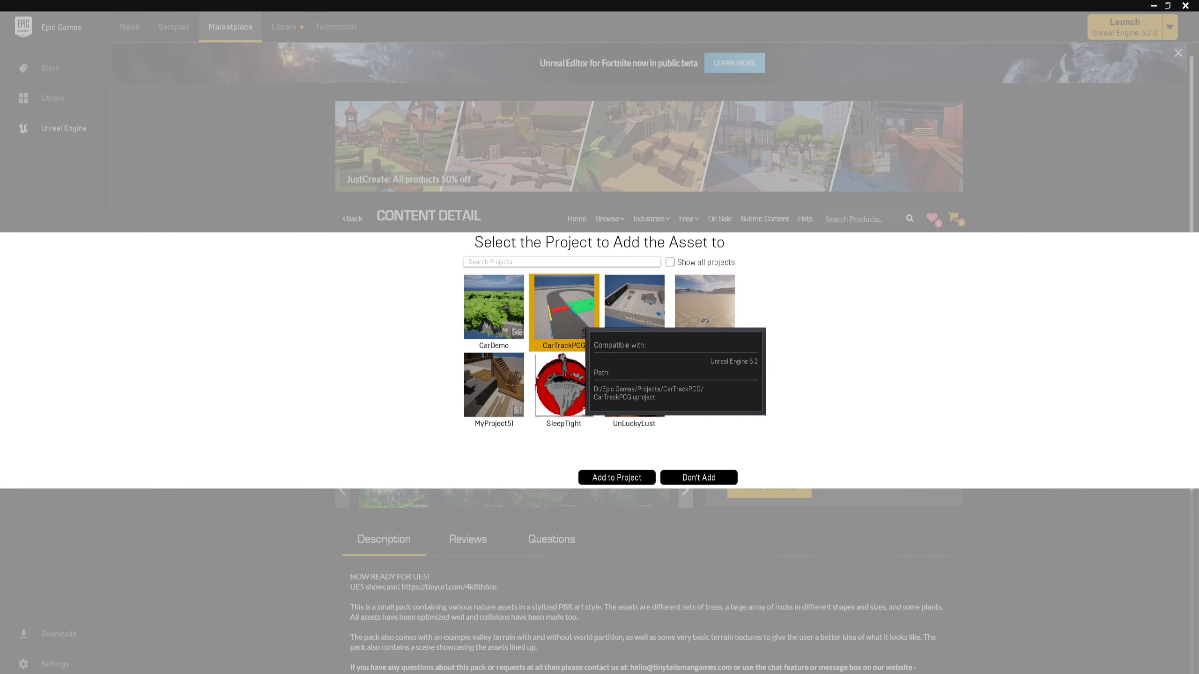
{"action": "left_click", "coordinate": [616, 477]}
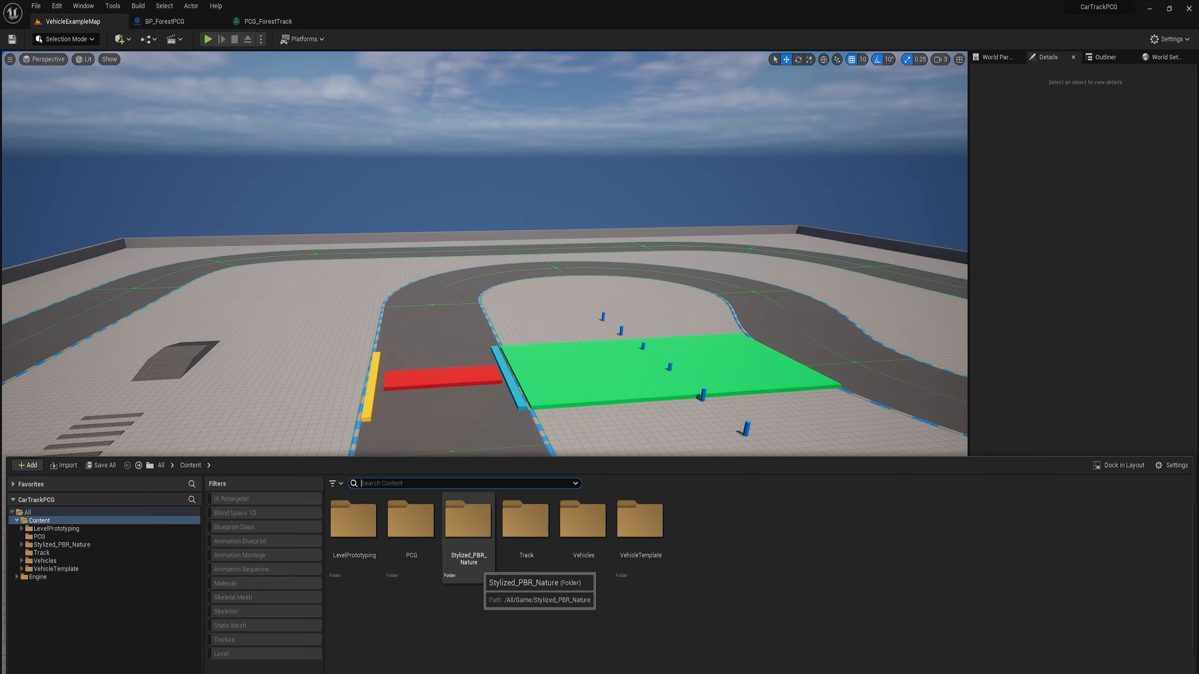
- Back in Unreal Editor, open Quixel Bridge from the project content and search its assets for Barrel
{"action": "left_click", "coordinate": [476, 565]}
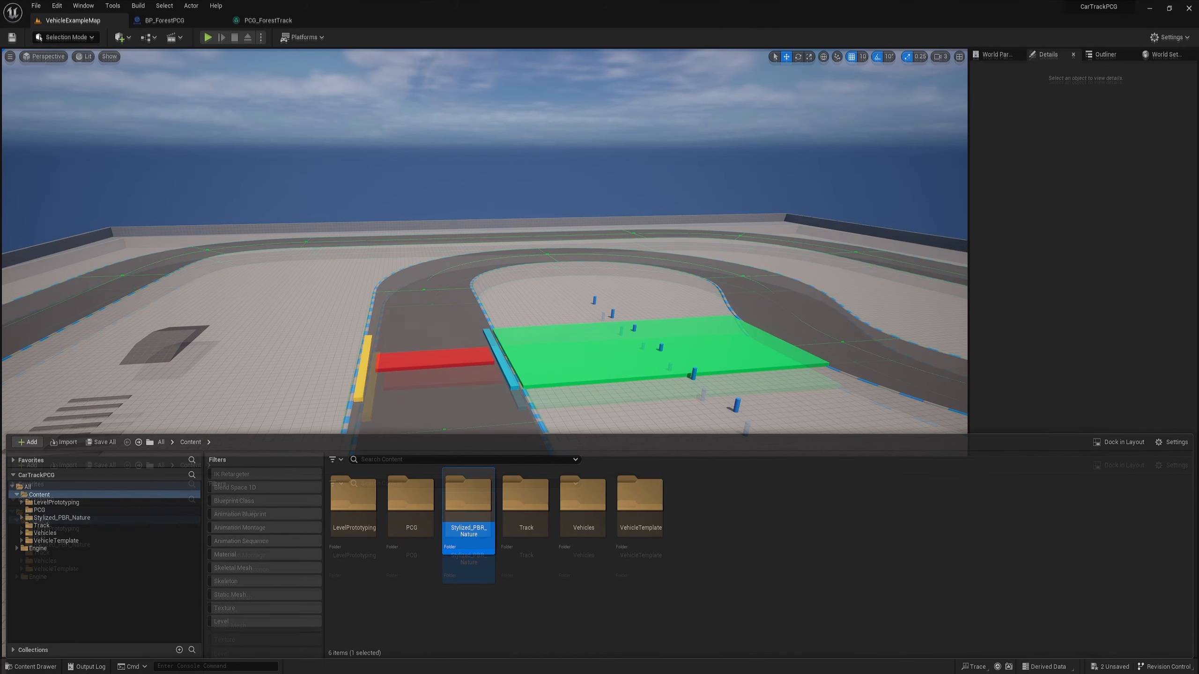
{"action": "left_click", "coordinate": [27, 465]}
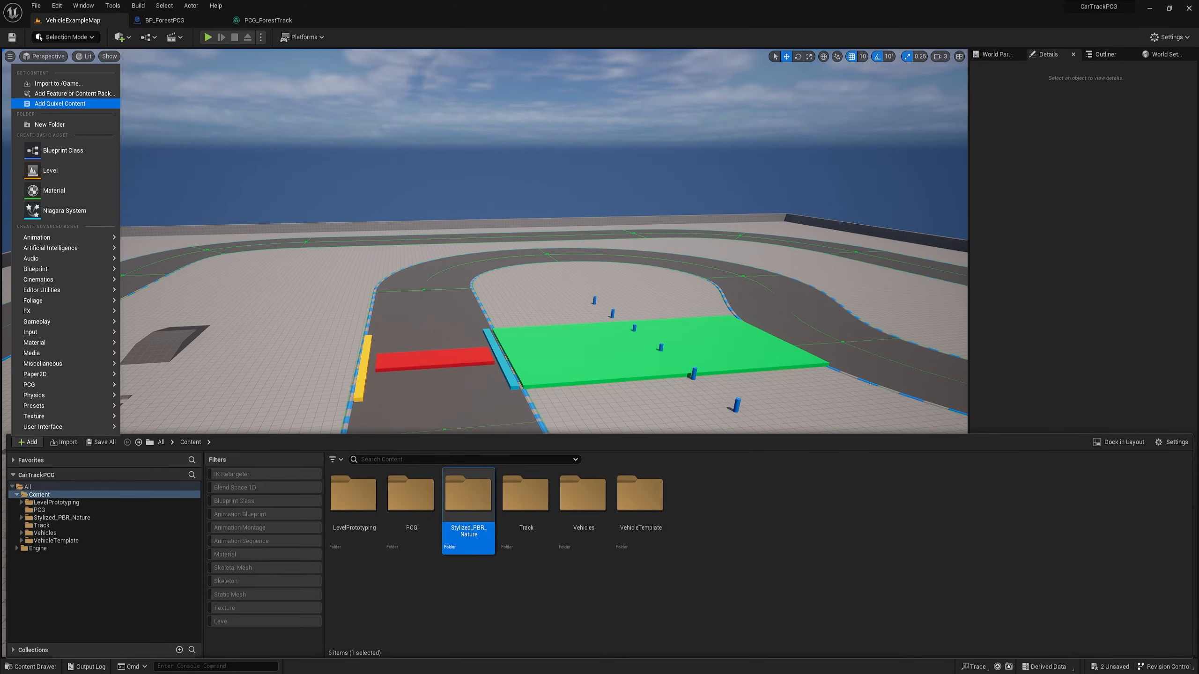
{"action": "left_click", "coordinate": [66, 103]}
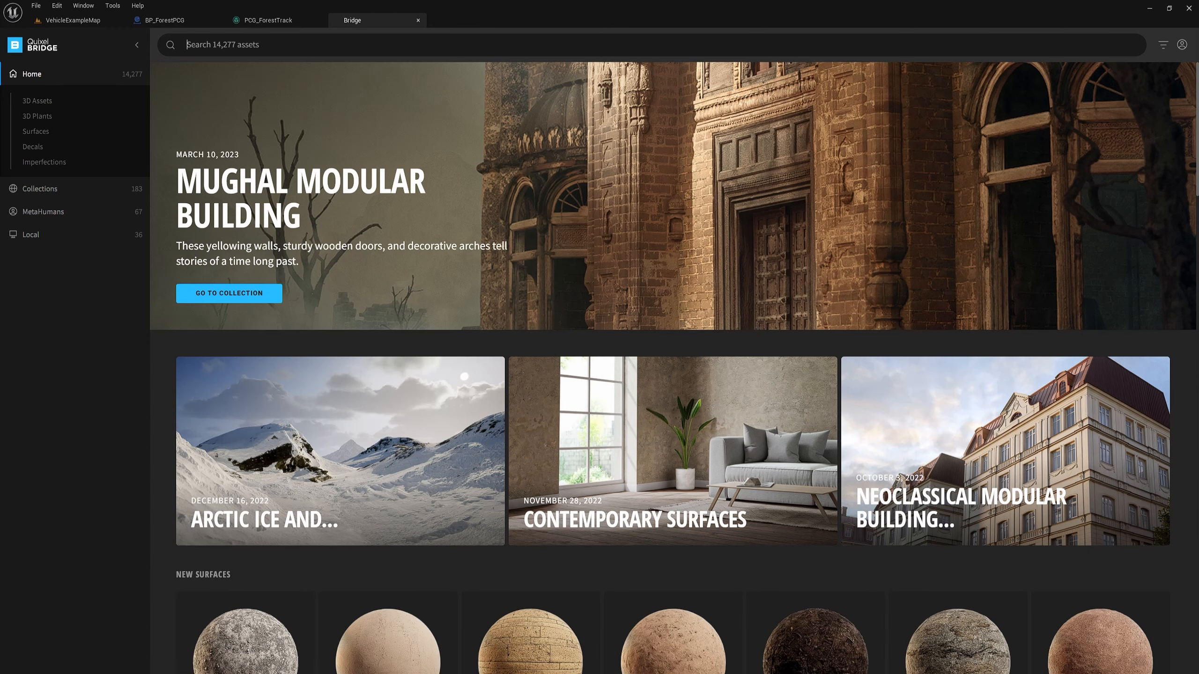
{"action": "type", "text": "Barrel"}
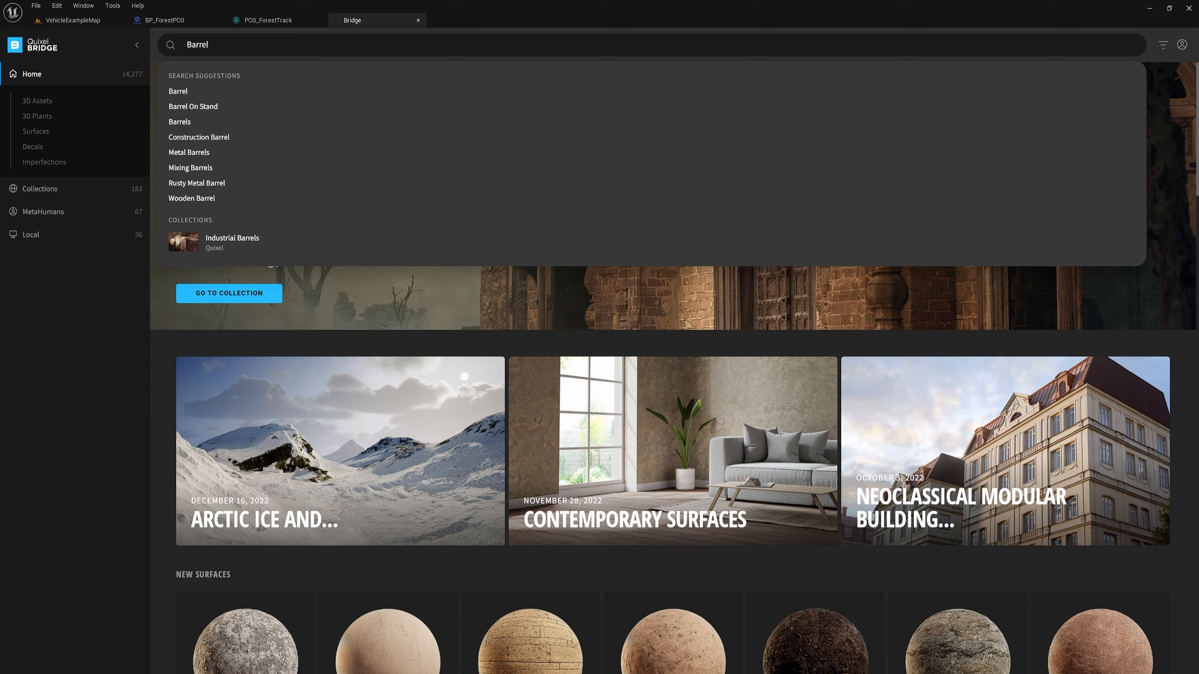
{"action": "left_click", "coordinate": [178, 91]}
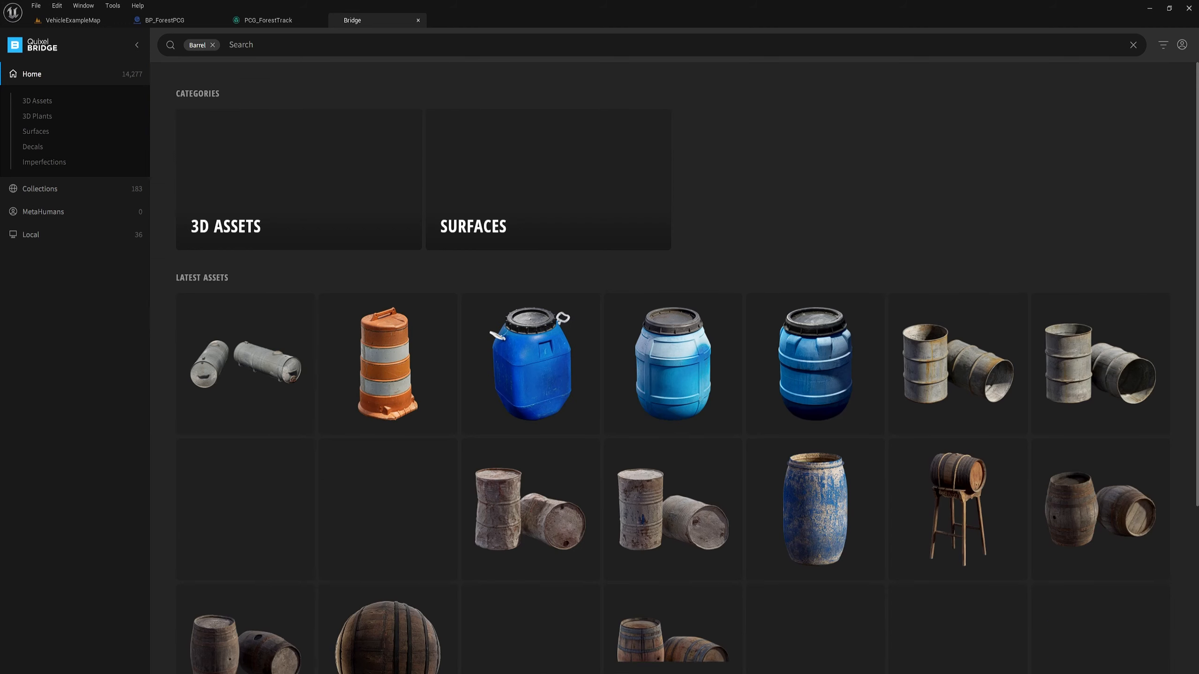
- Add the Construction Barrel asset to the project at Nanite quality
{"action": "left_click", "coordinate": [388, 363]}
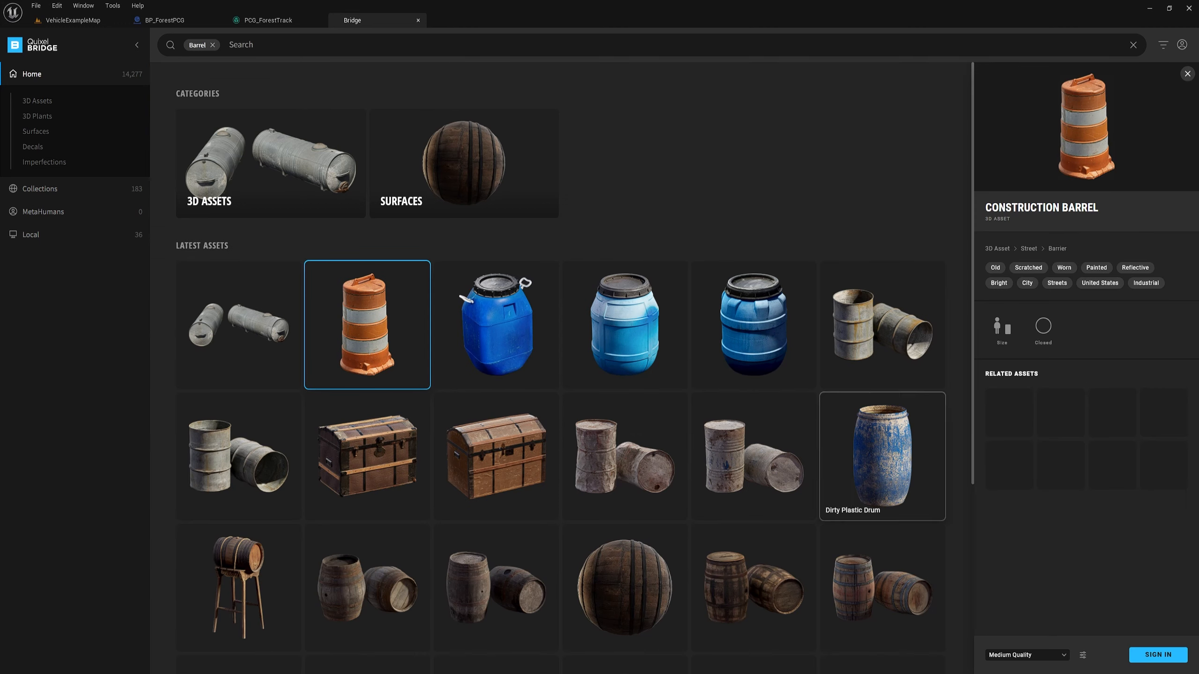
{"action": "left_click", "coordinate": [1027, 655]}
{"action": "left_click", "coordinate": [1027, 637]}
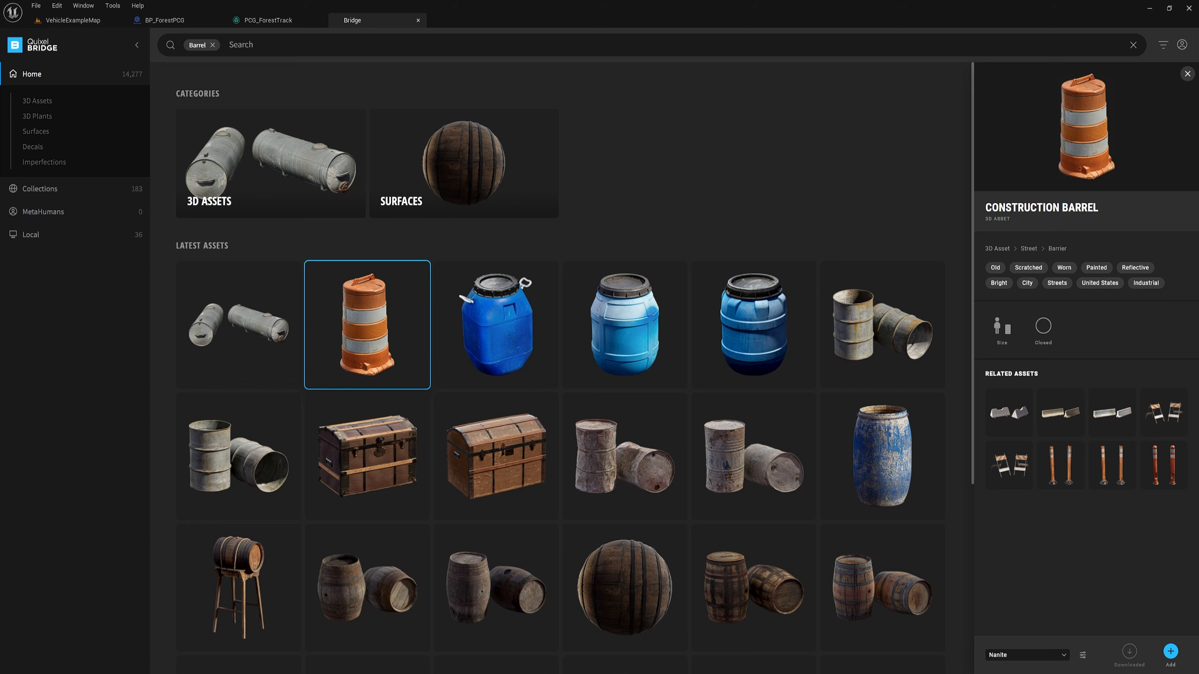
{"action": "left_click", "coordinate": [1171, 652]}
{"action": "left_click", "coordinate": [823, 202]}
- Replace the asset search with Light and add the Hazard Light to the project
{"action": "left_click", "coordinate": [212, 45]}
{"action": "type", "text": "Light"}
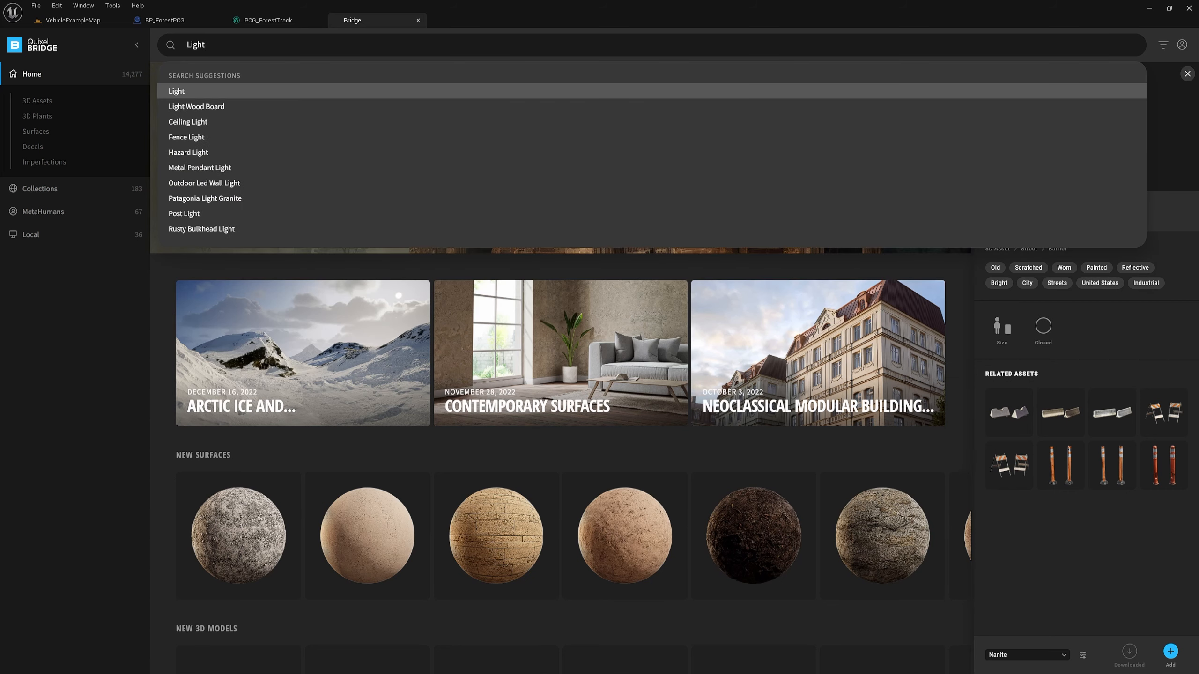
{"action": "key", "text": "Return"}
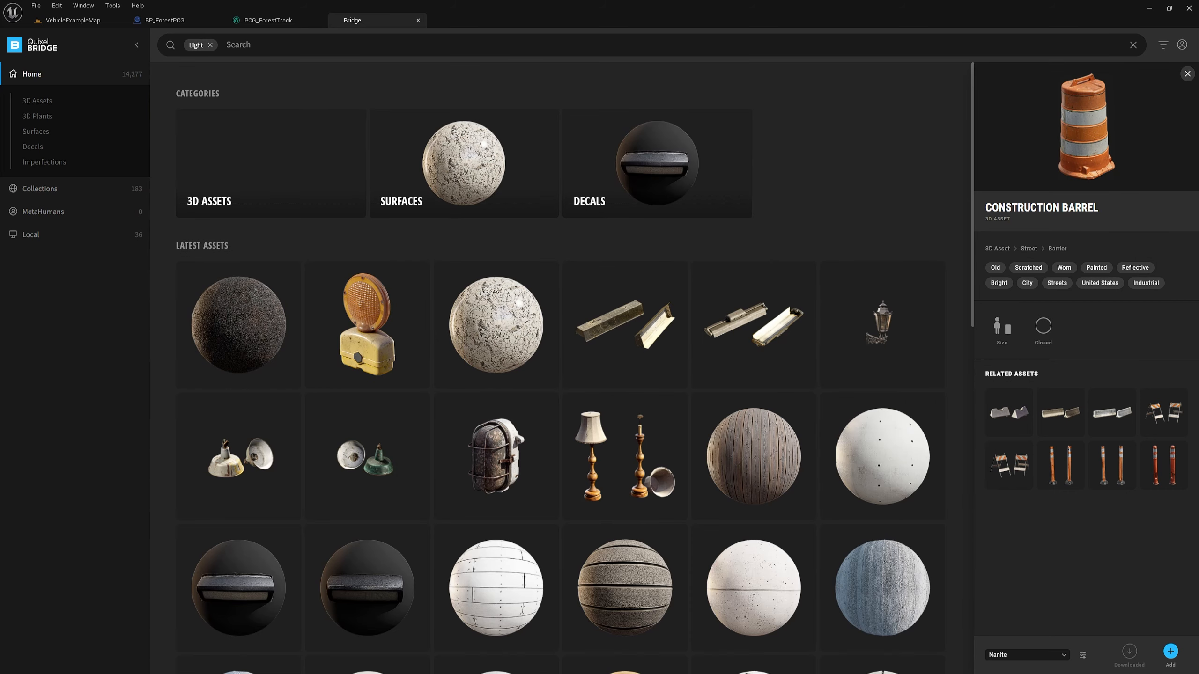
{"action": "left_click", "coordinate": [367, 326]}
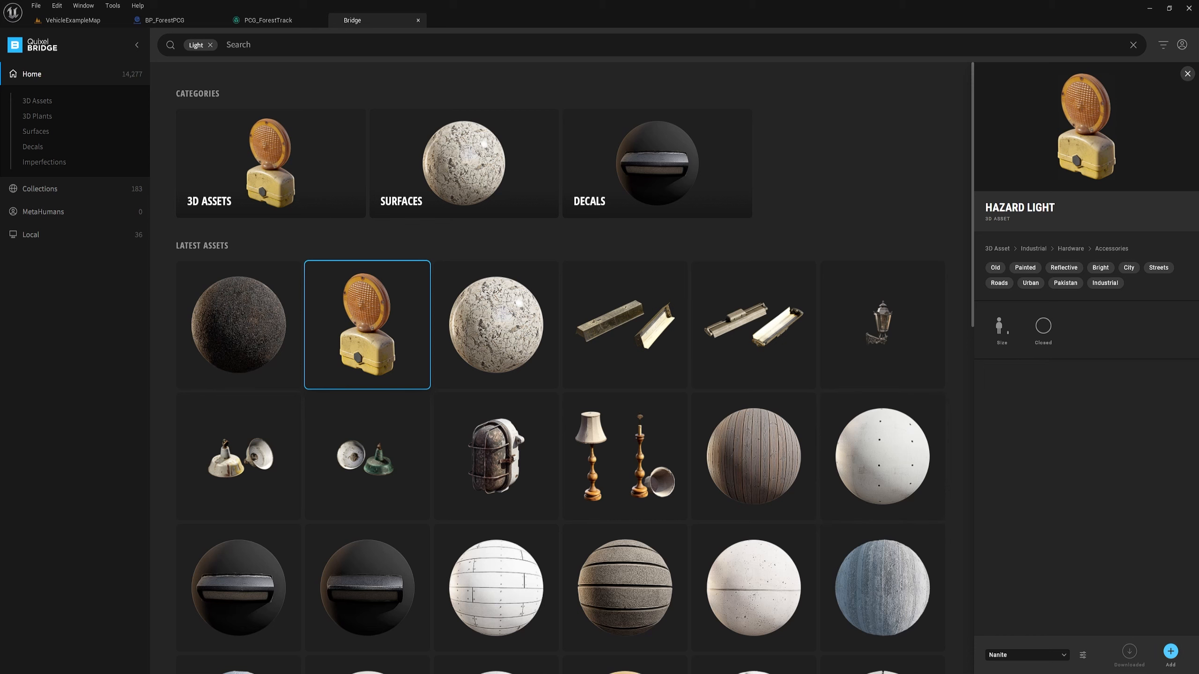
{"action": "left_click", "coordinate": [1170, 652]}
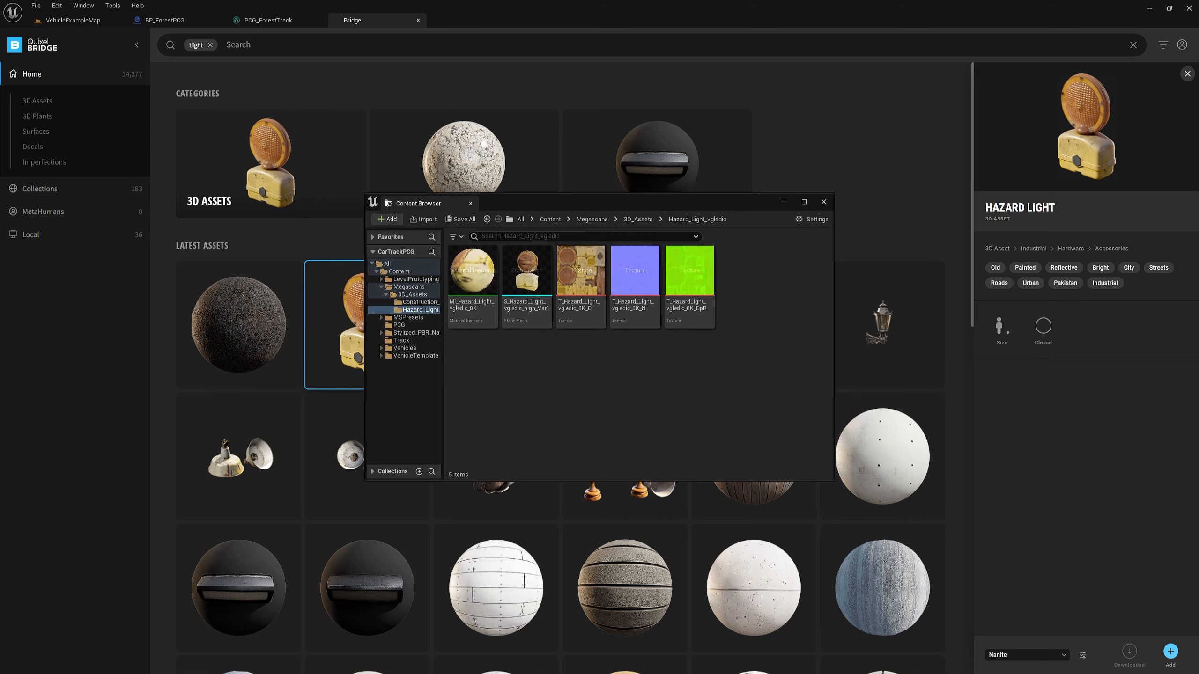
{"action": "left_click", "coordinate": [823, 202]}
- Search the asset library for Barricade and add the second orange-striped Metal Barricade to the project
{"action": "left_click", "coordinate": [1133, 45]}
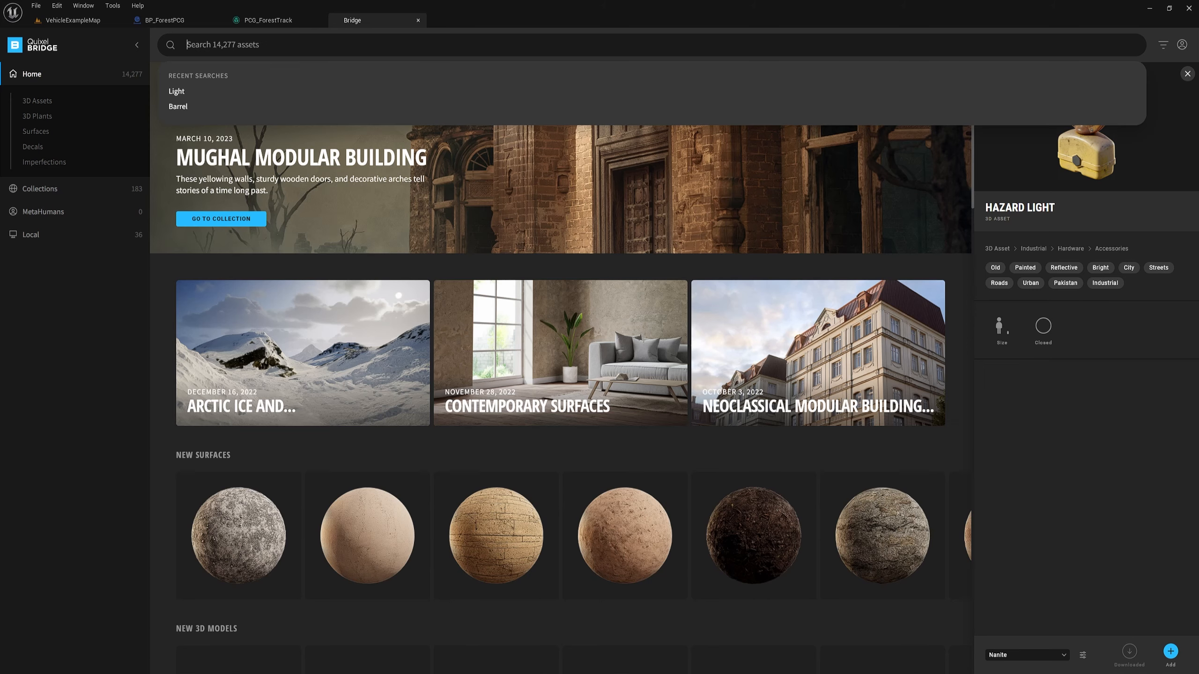
{"action": "type", "text": "barricade"}
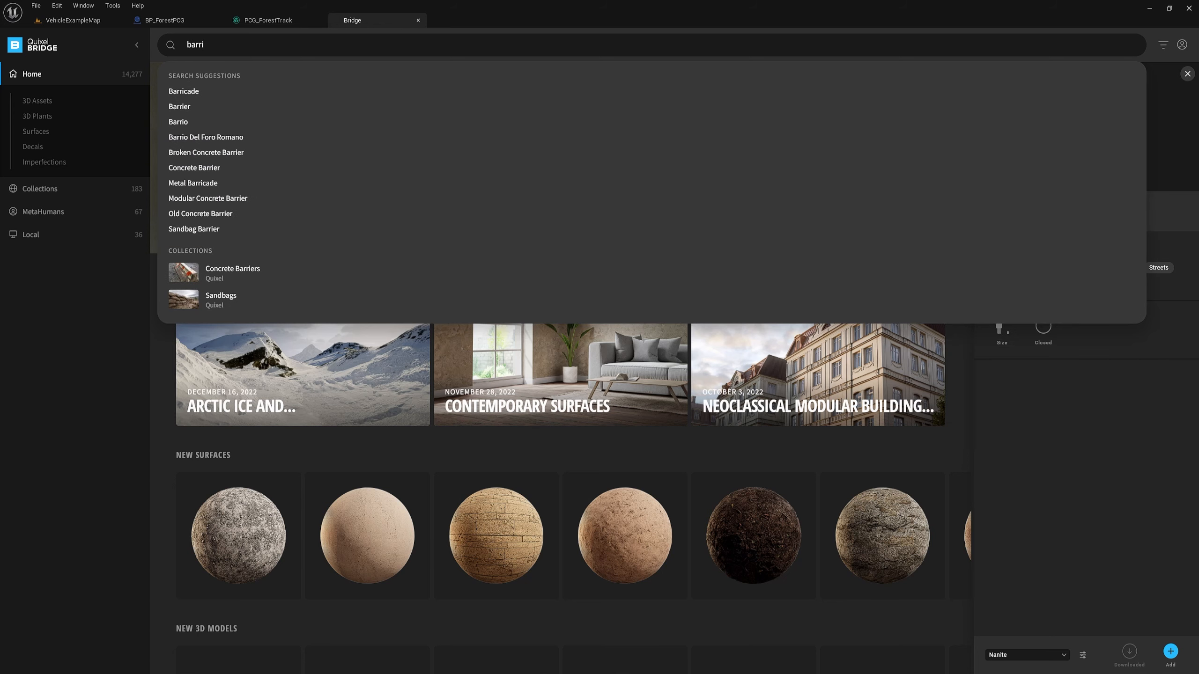
{"action": "key", "text": "Return"}
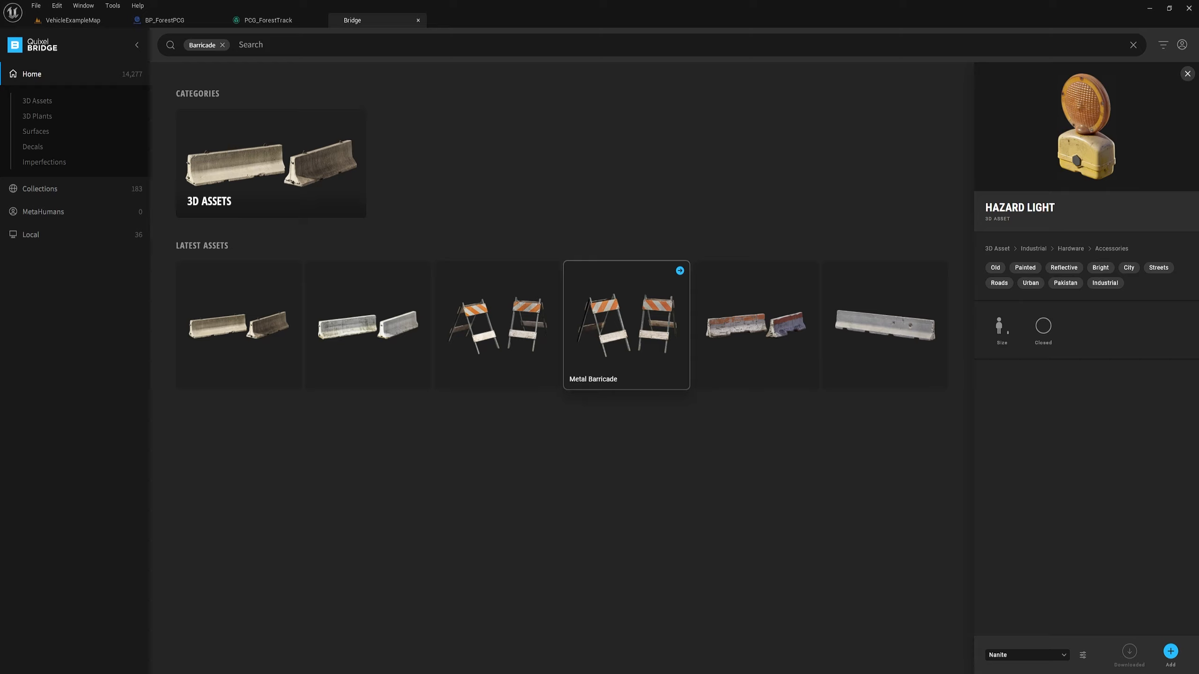
{"action": "left_click", "coordinate": [626, 325]}
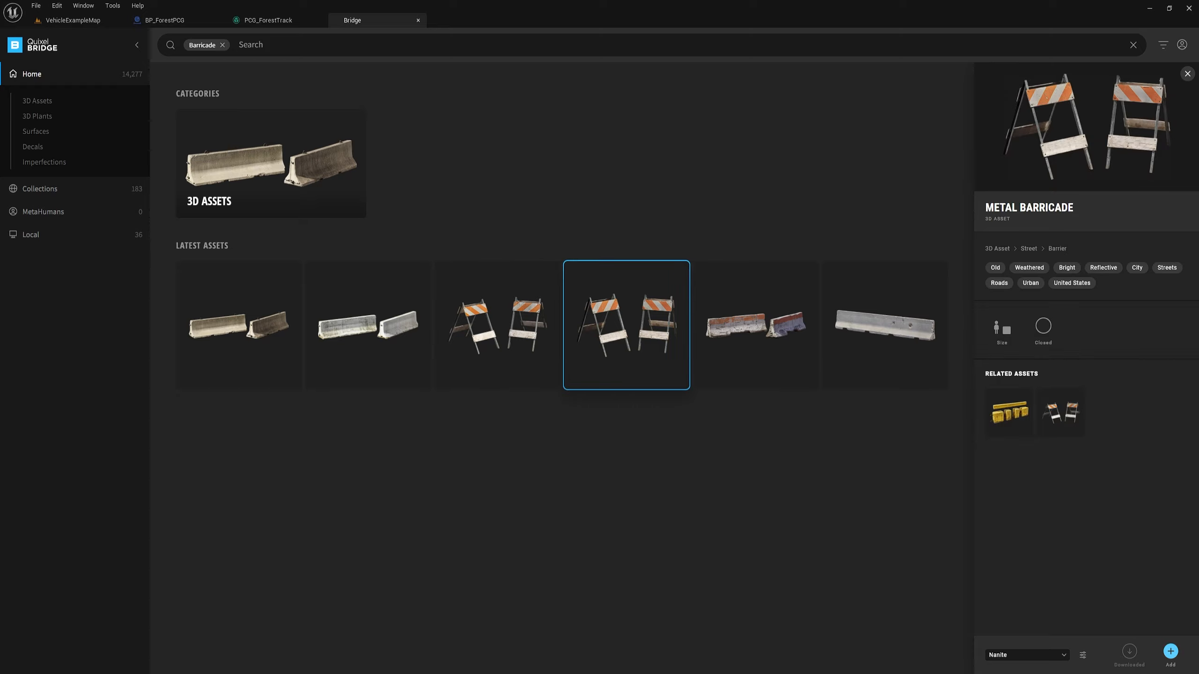
{"action": "left_click", "coordinate": [1170, 652]}
- Search for Bollard within 3D Assets and add the yellow Metal Bollard with the flanged base to the project
{"action": "key", "text": "BackSpace"}
{"action": "type", "text": "bollar"}
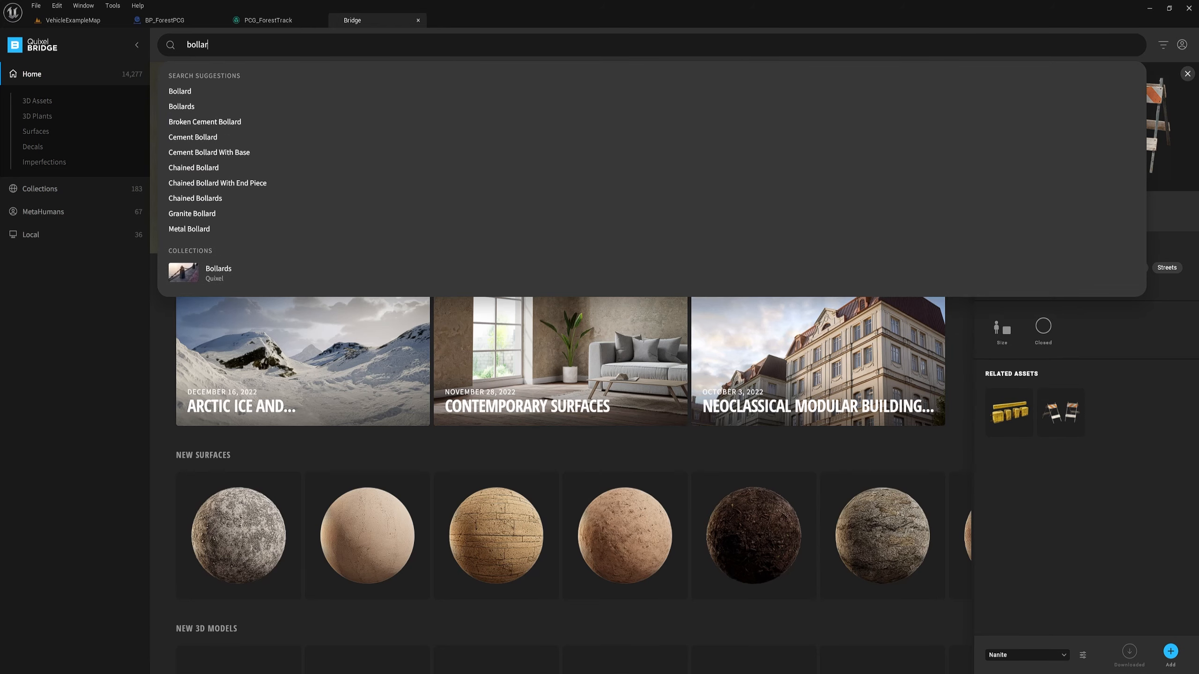
{"action": "key", "text": "Return"}
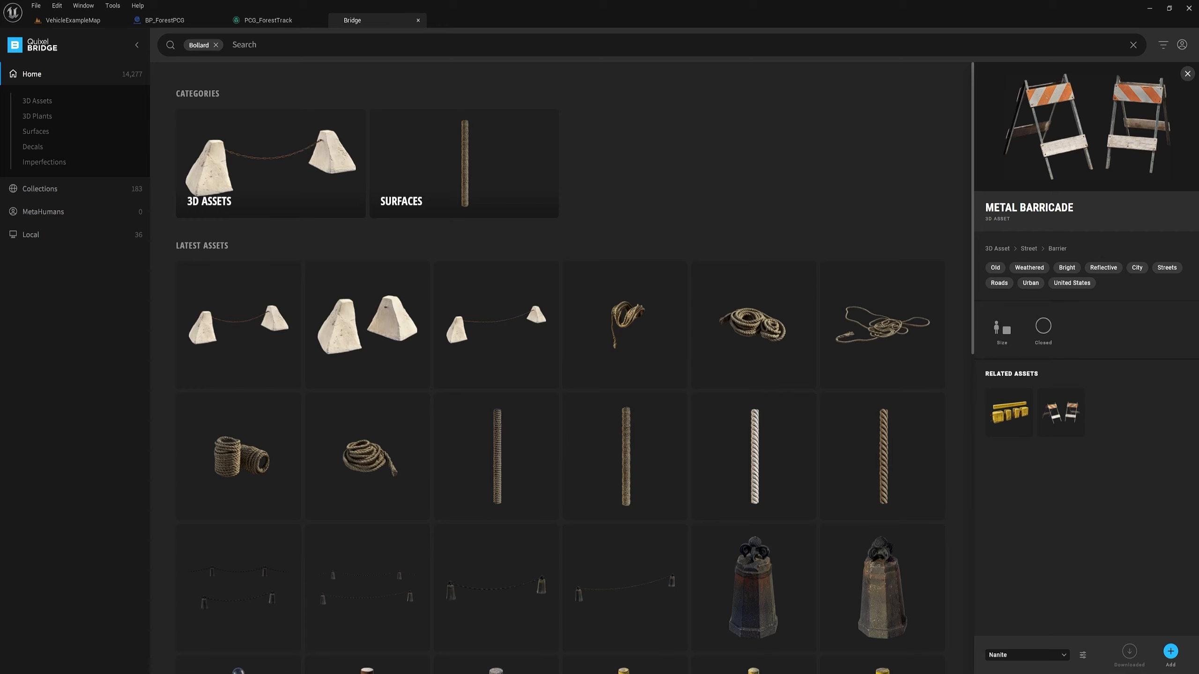
{"action": "left_click", "coordinate": [270, 163]}
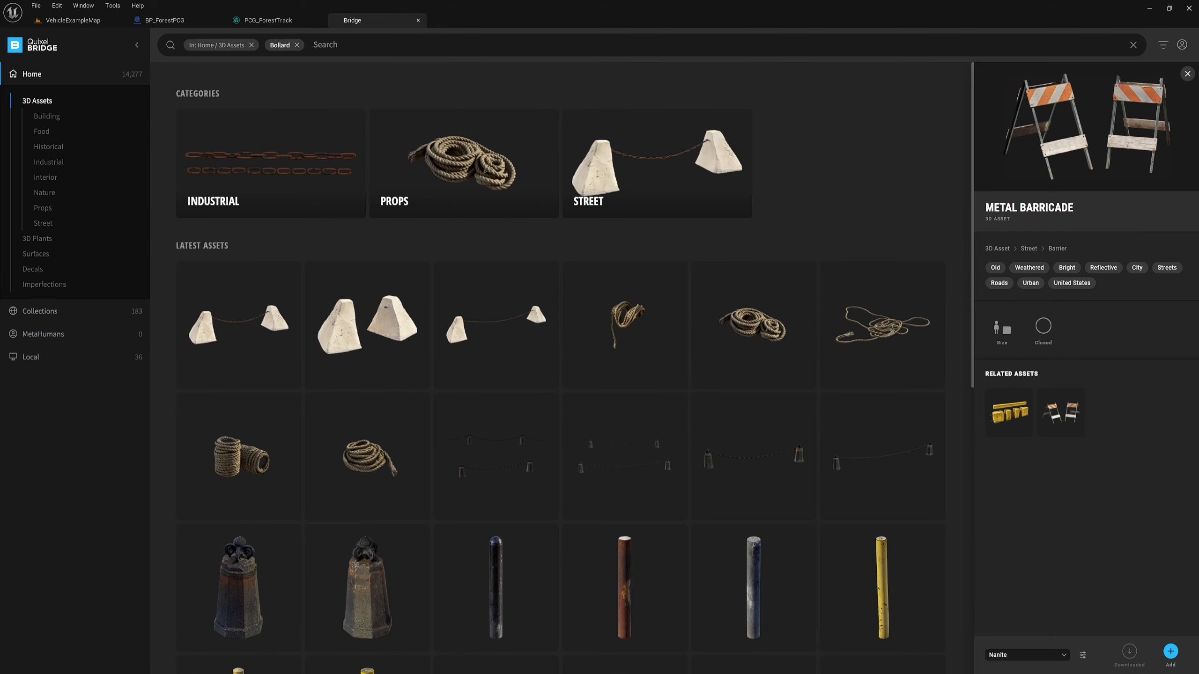
{"action": "left_click", "coordinate": [882, 587]}
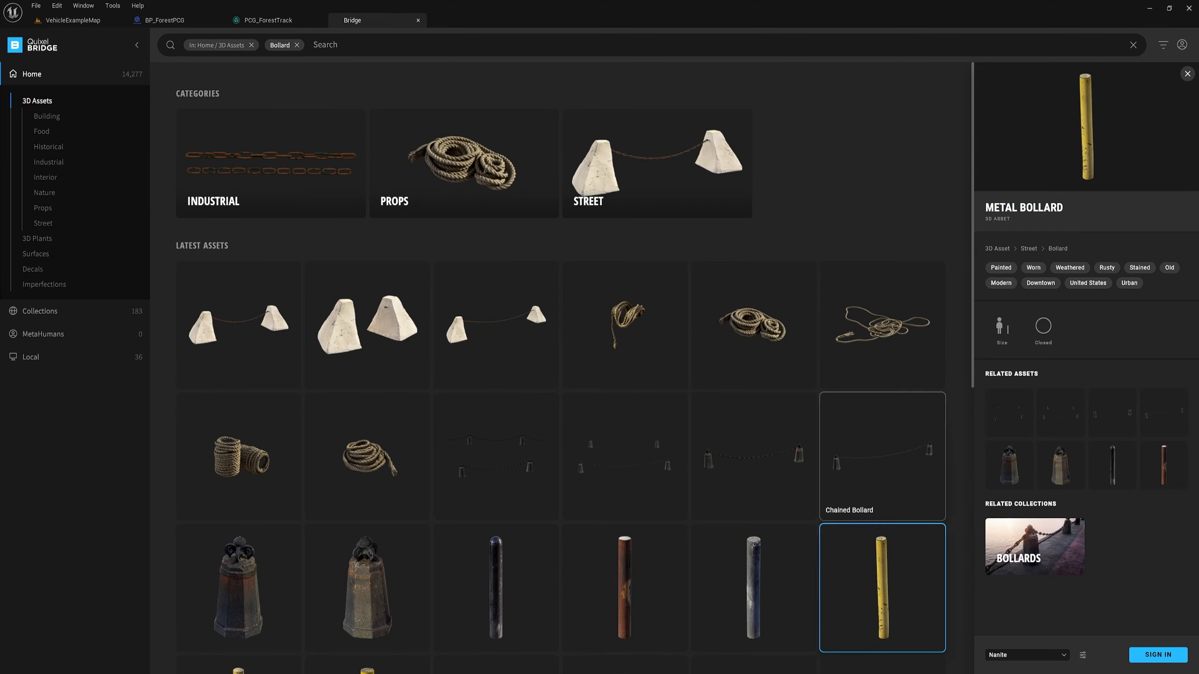
{"action": "scroll", "coordinate": [367, 604], "scroll_direction": "down", "scroll_amount": 3}
{"action": "left_click", "coordinate": [367, 605]}
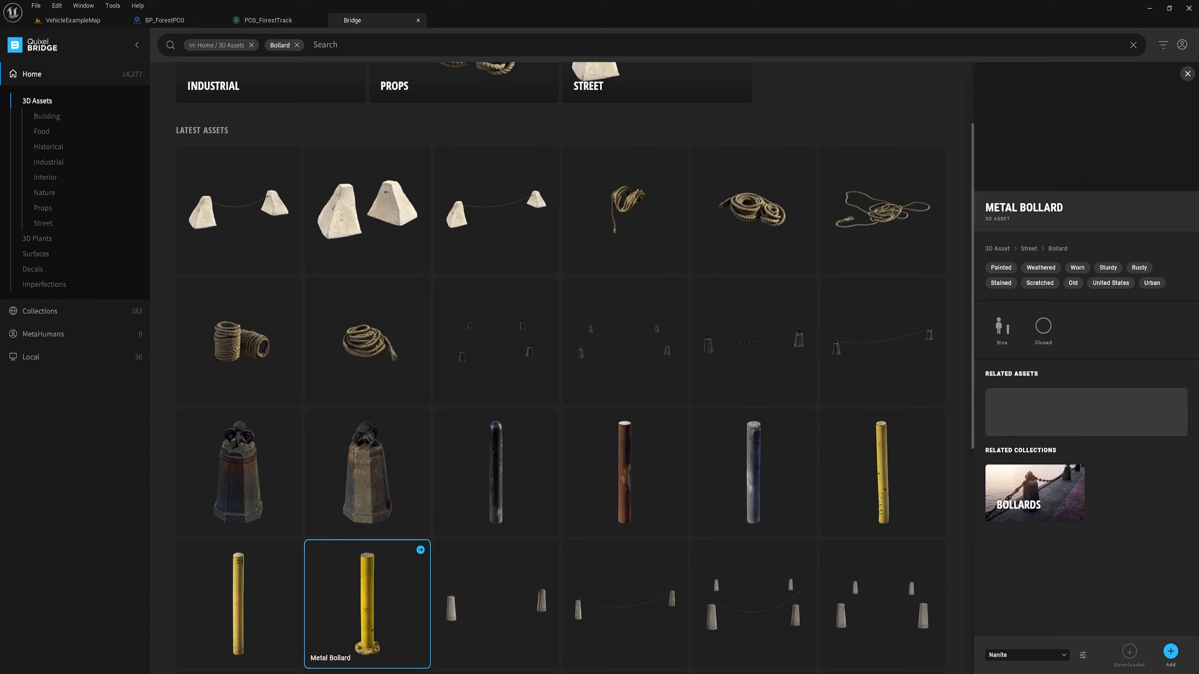
{"action": "left_click", "coordinate": [1171, 652]}
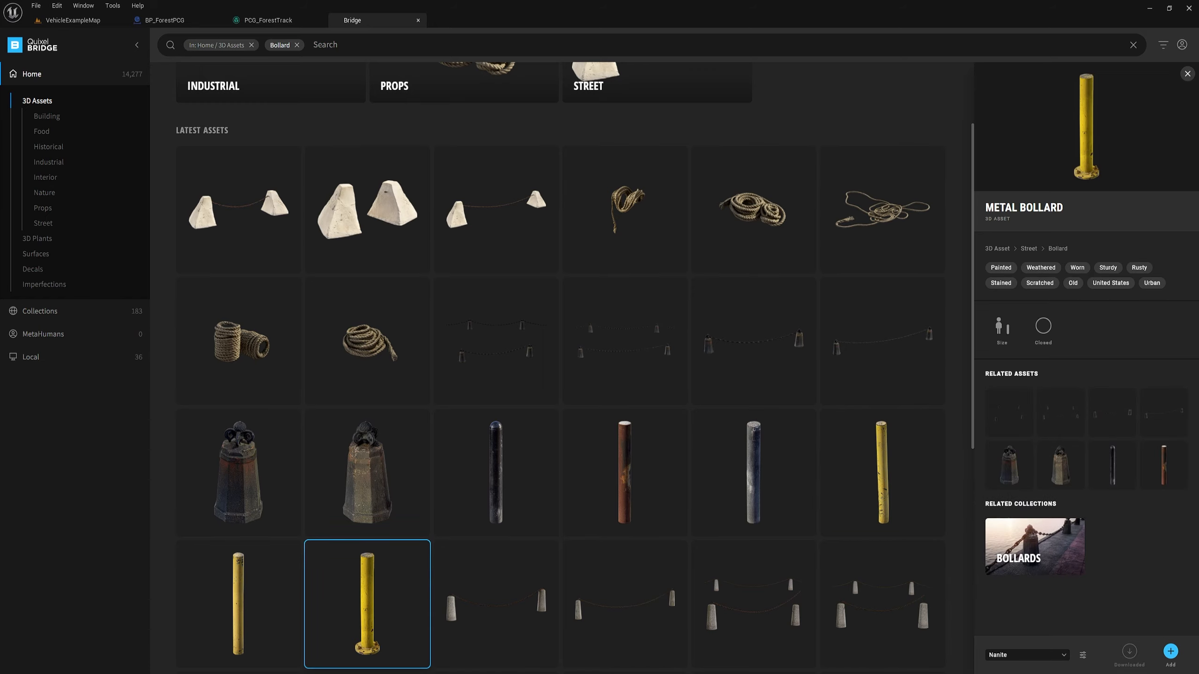
{"action": "left_click", "coordinate": [823, 202]}
- Search 3D Assets for Cone and add the red-and-white striped Traffic Cone to the project
{"action": "left_click", "coordinate": [297, 45]}
{"action": "left_click", "coordinate": [297, 45]}
{"action": "type", "text": "cone"}
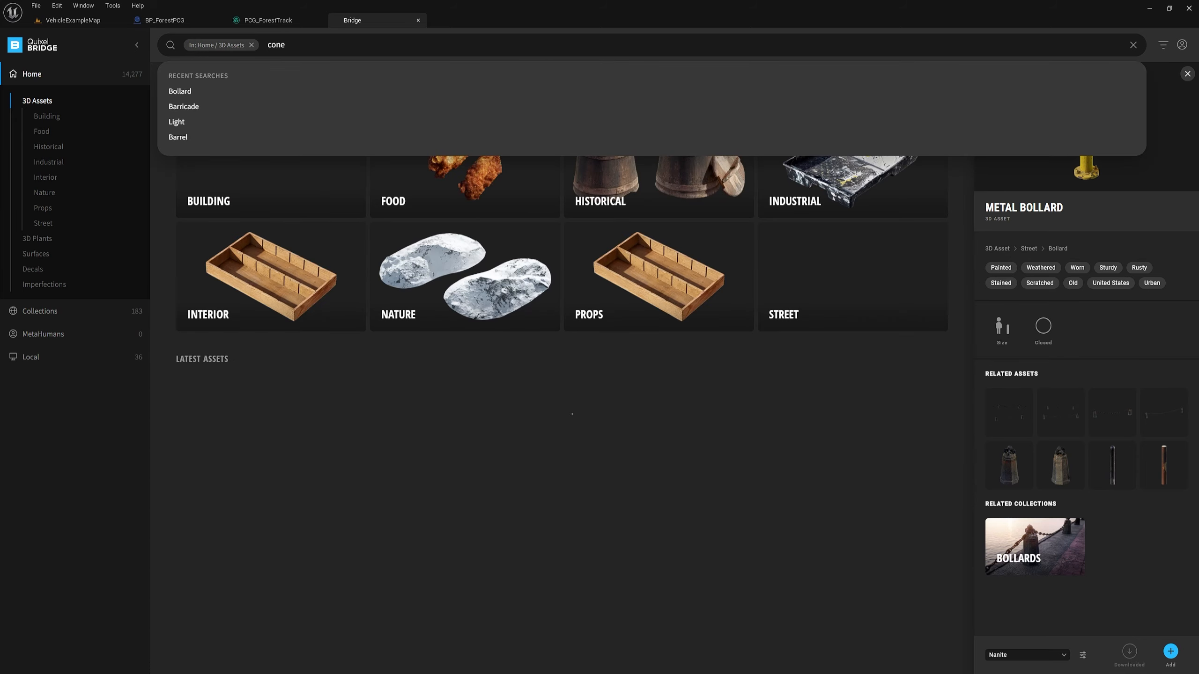
{"action": "key", "text": "Return"}
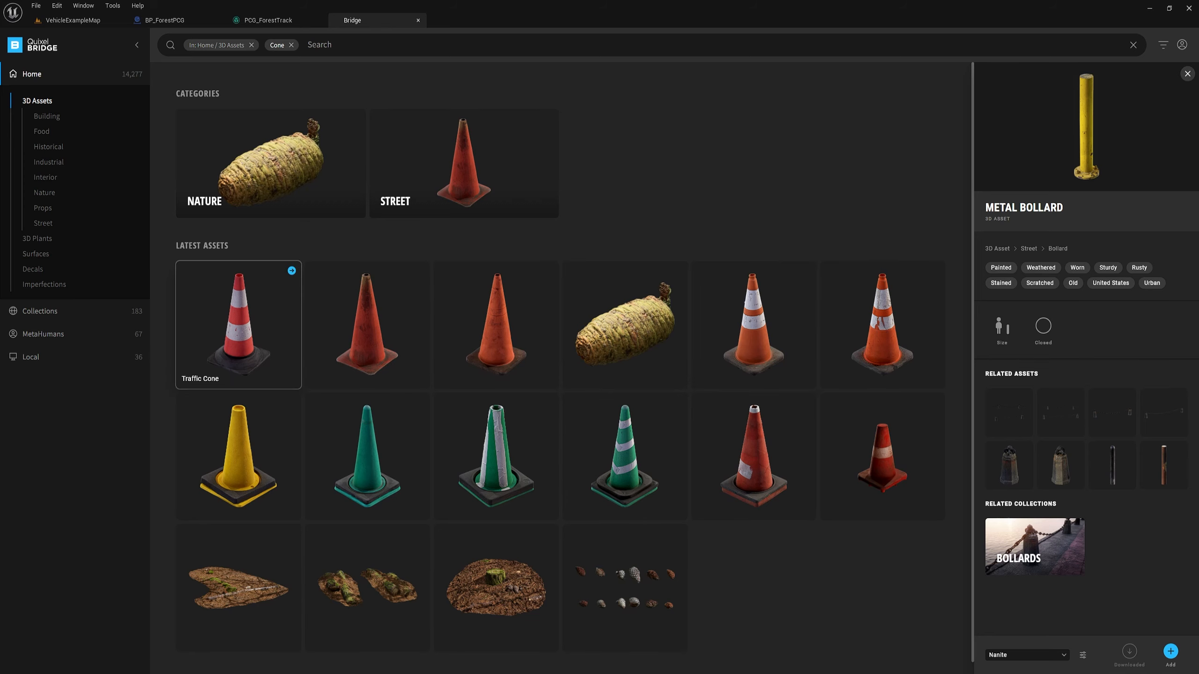
{"action": "left_click", "coordinate": [238, 325]}
{"action": "left_click", "coordinate": [1170, 652]}
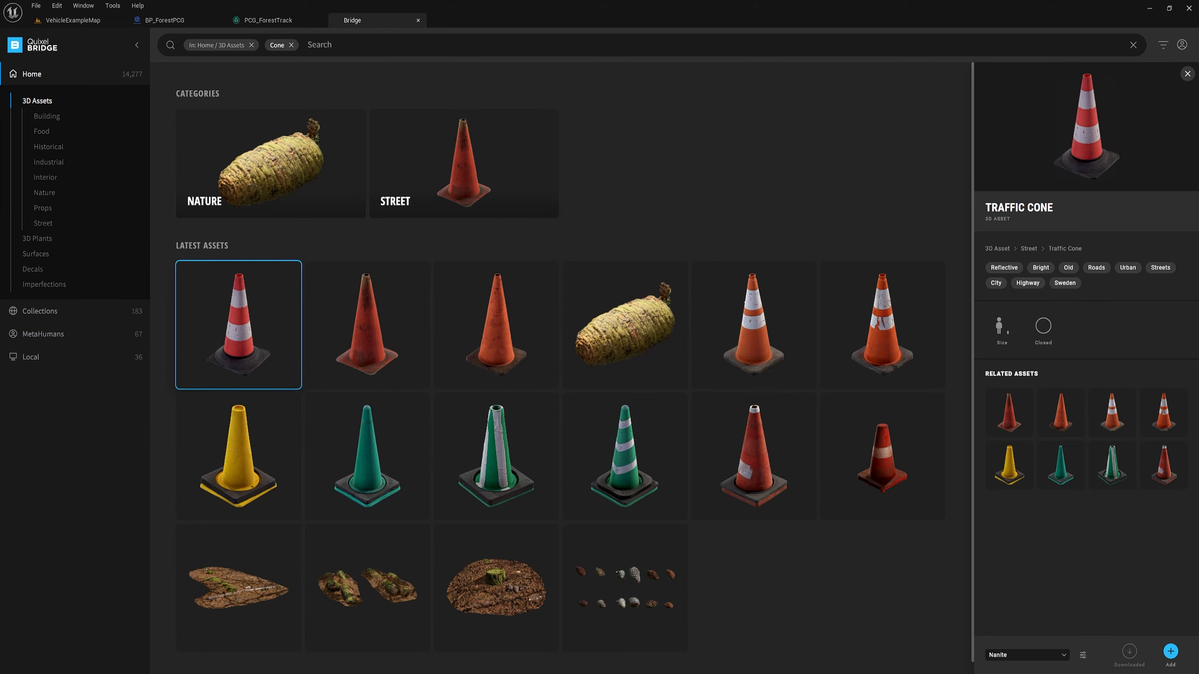
- Search 3D Assets for Post and select the thick orange posts with white reflective bands
{"action": "left_click", "coordinate": [292, 45]}
{"action": "left_click", "coordinate": [268, 45]}
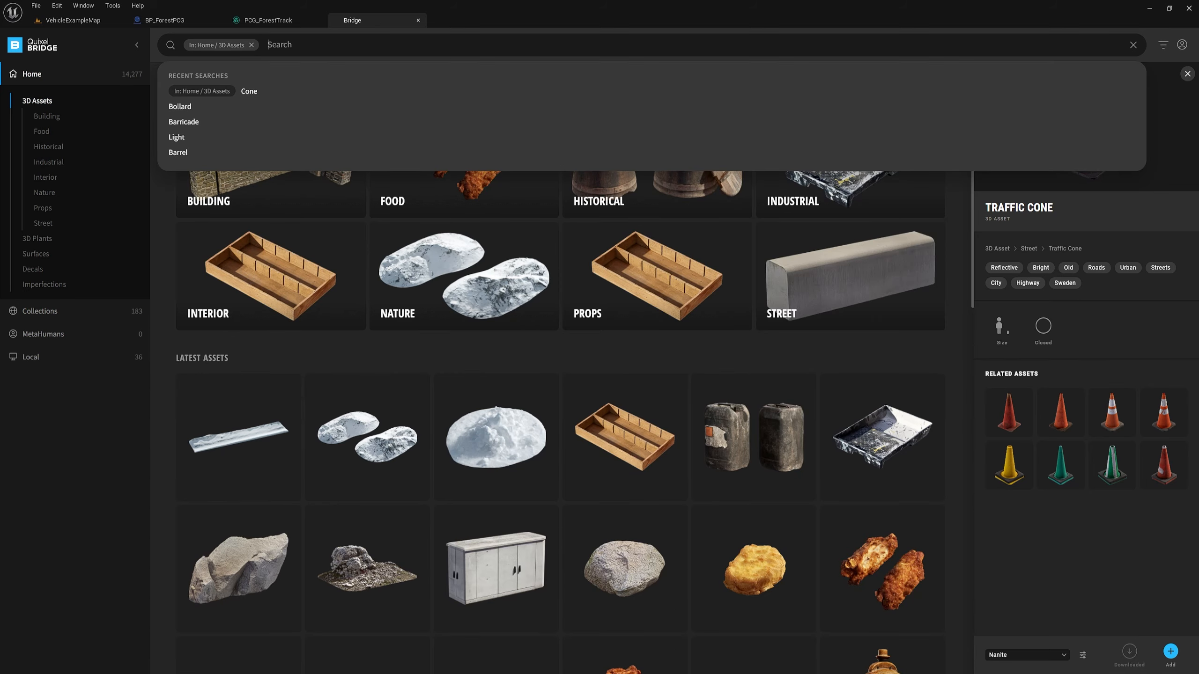
{"action": "type", "text": "post"}
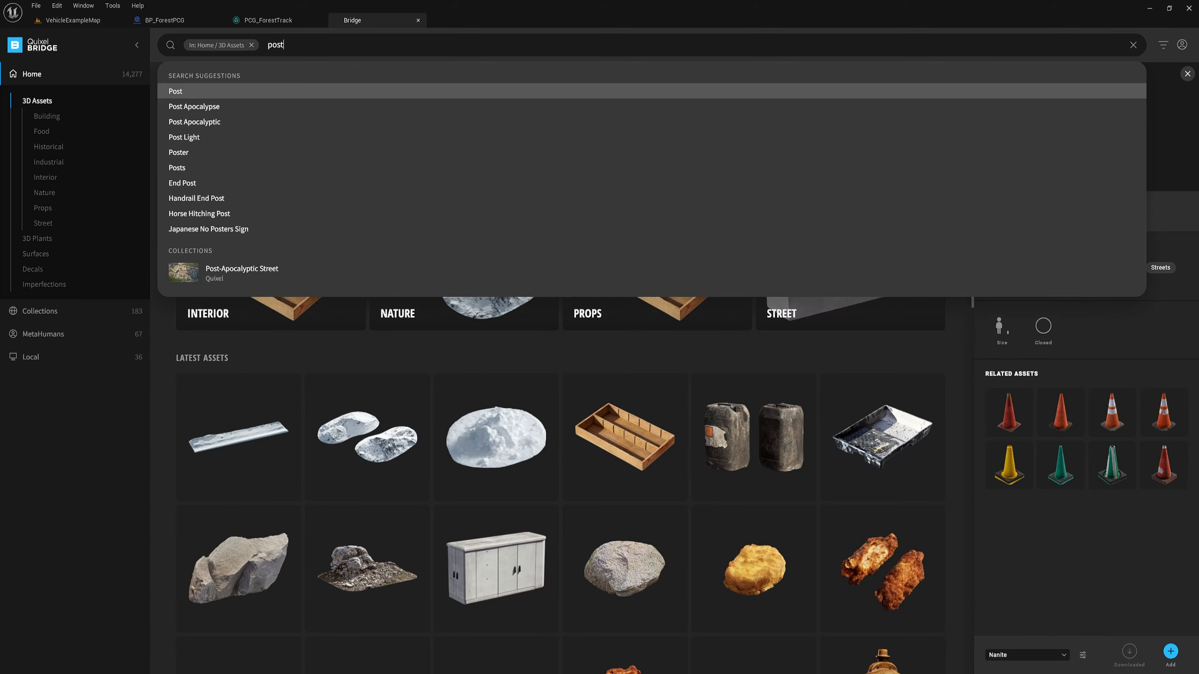
{"action": "key", "text": "Return"}
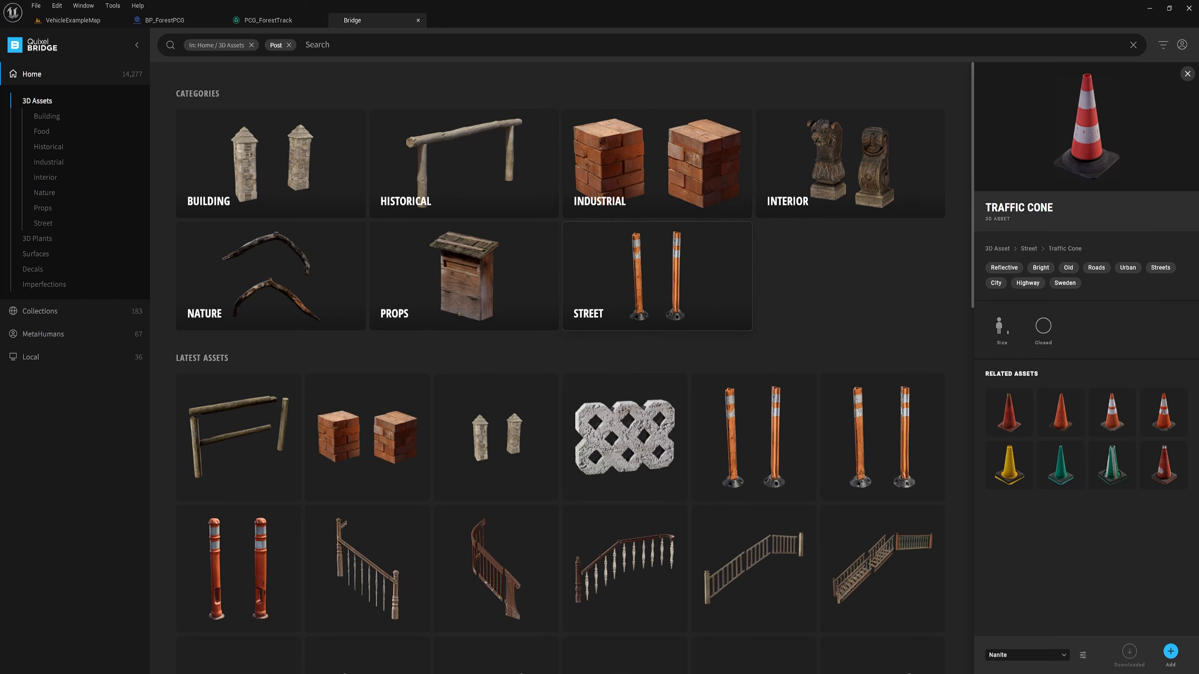
{"action": "left_click", "coordinate": [238, 567]}
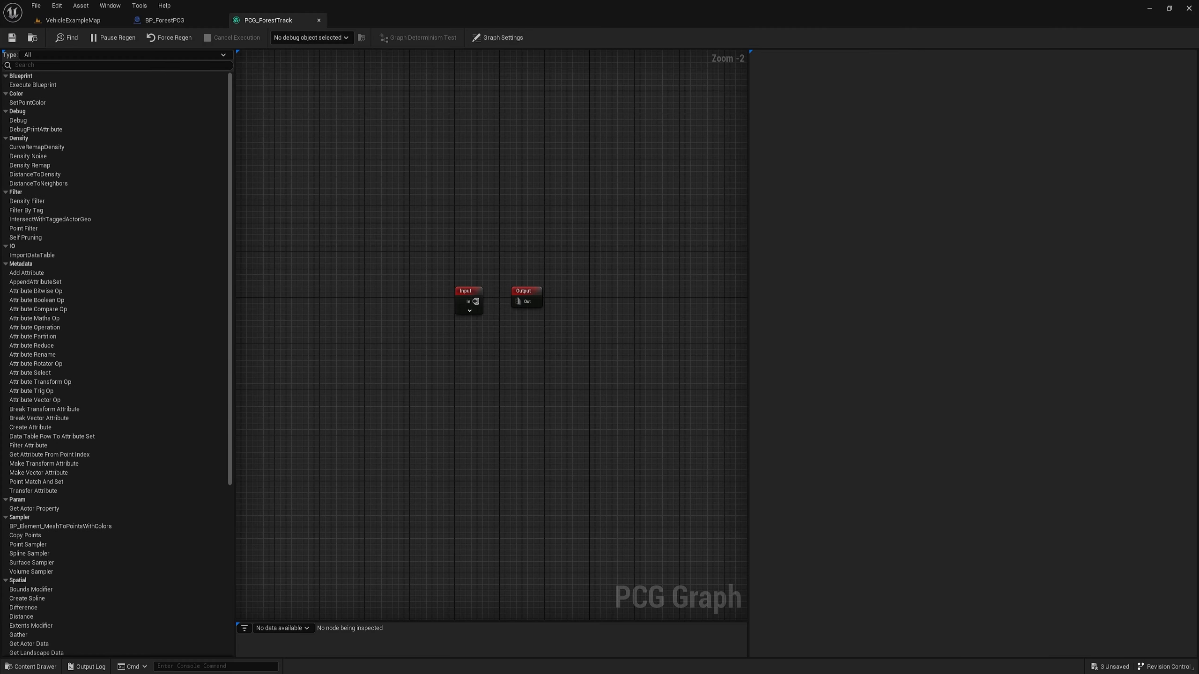
- Add a Get Spline Data node to the graph and place it directly below the Input node
{"action": "right_click", "coordinate": [491, 422]}
{"action": "type", "text": "ge"}
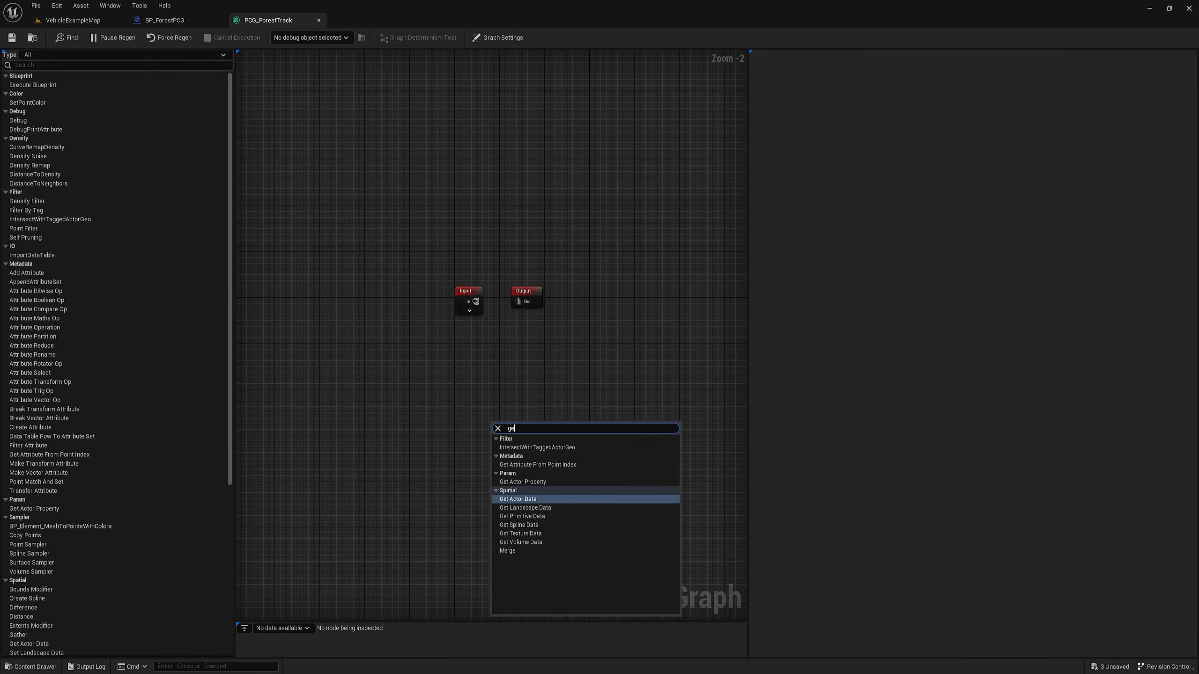
{"action": "type", "text": "t spline"}
{"action": "key", "text": "Return"}
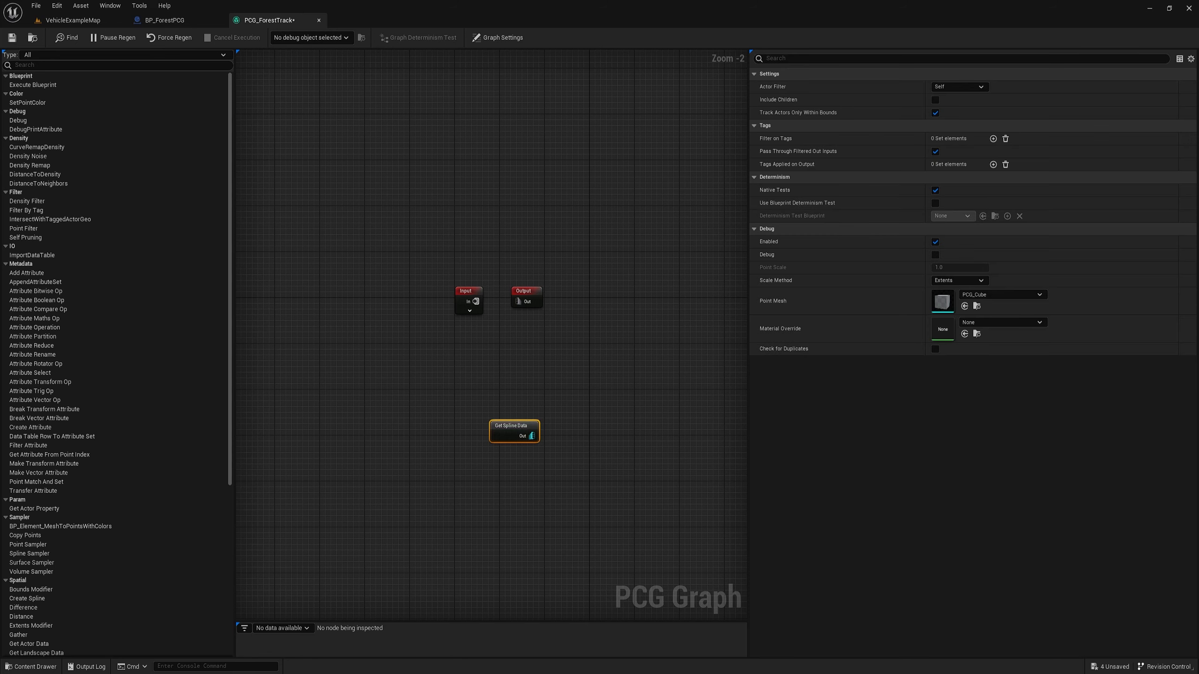
{"action": "left_click_drag", "start_coordinate": [501, 430], "coordinate": [467, 351]}
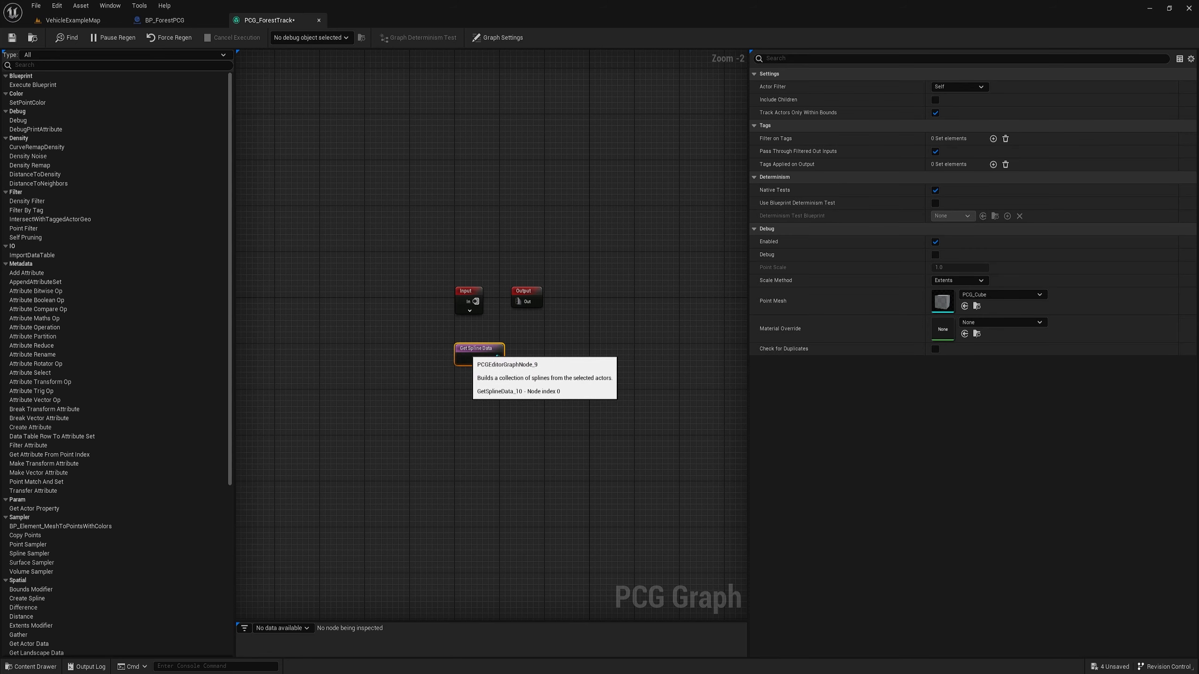
- Set Get Spline Data to filter All World Actors, selected By Class with the class LandscapeSplineActor
{"action": "left_click", "coordinate": [959, 86]}
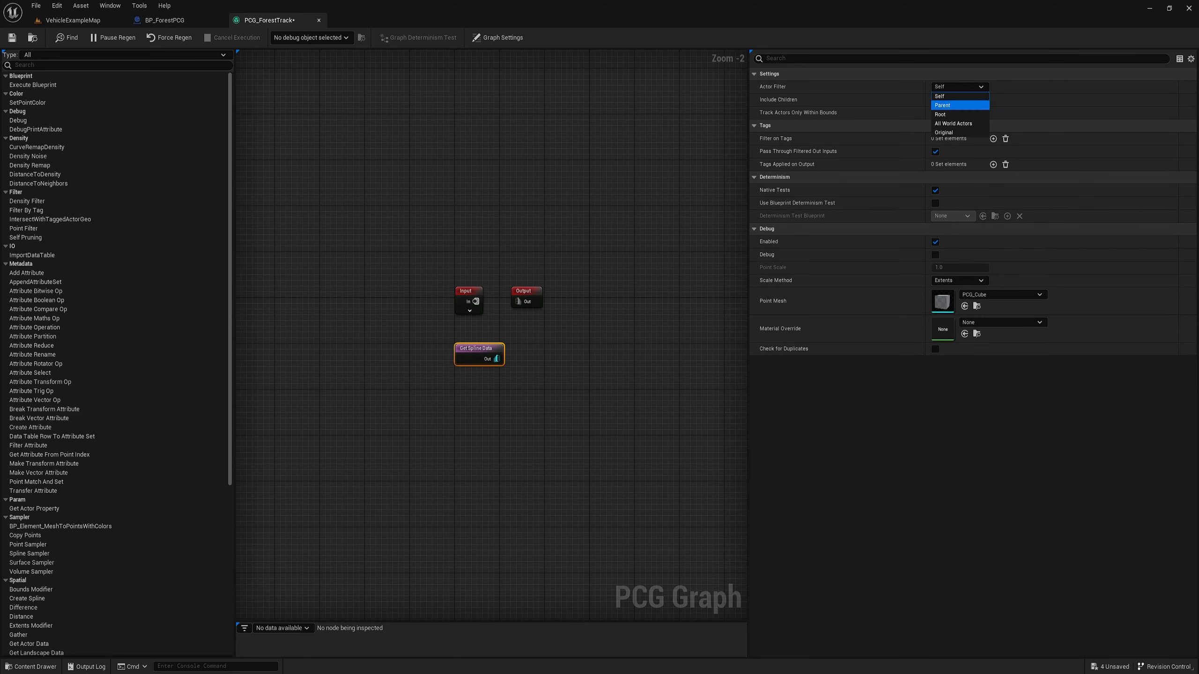
{"action": "left_click", "coordinate": [954, 128]}
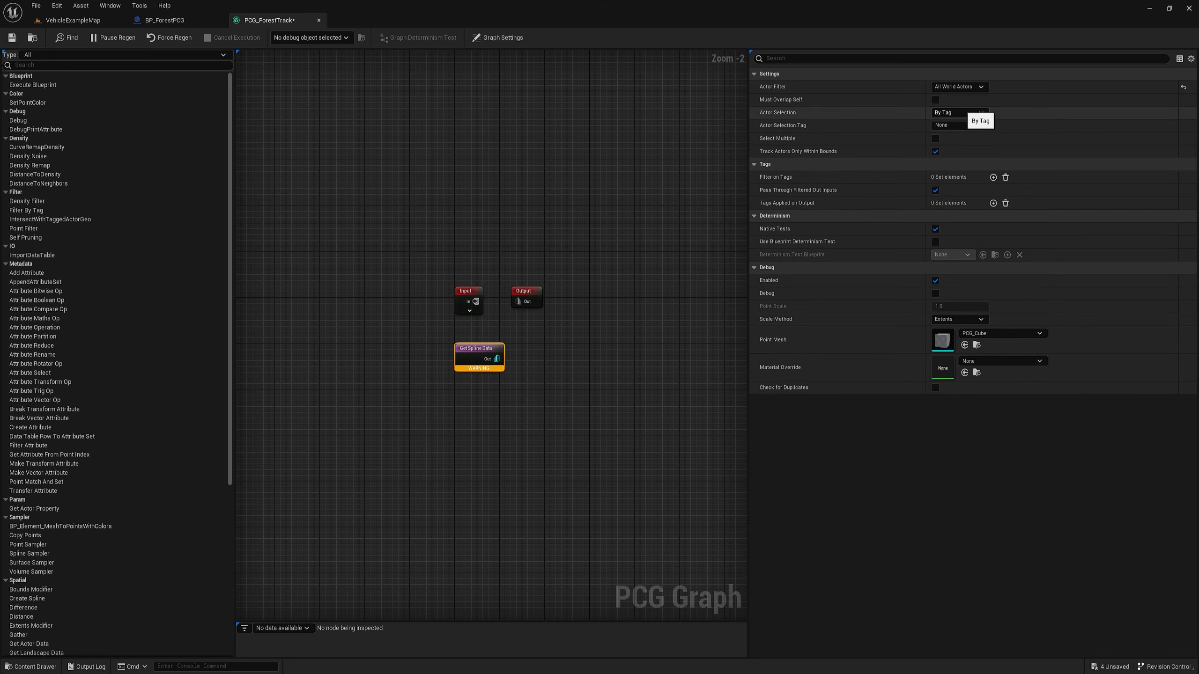
{"action": "left_click", "coordinate": [958, 112]}
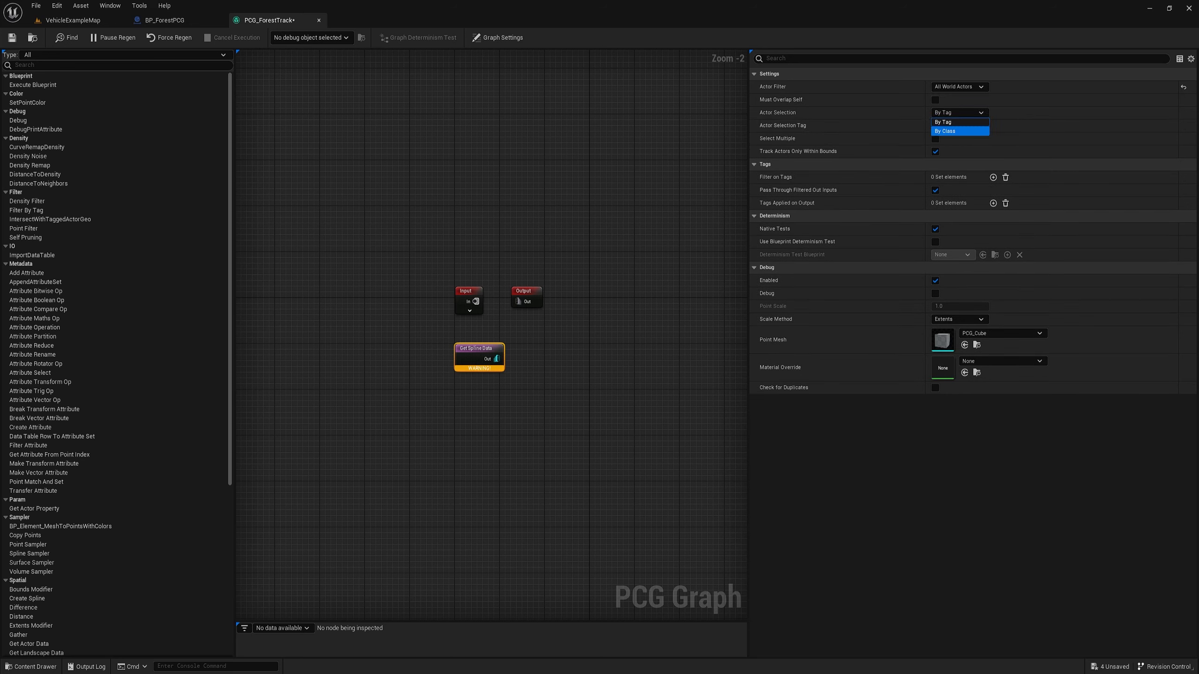
{"action": "left_click", "coordinate": [959, 131]}
{"action": "left_click", "coordinate": [952, 125]}
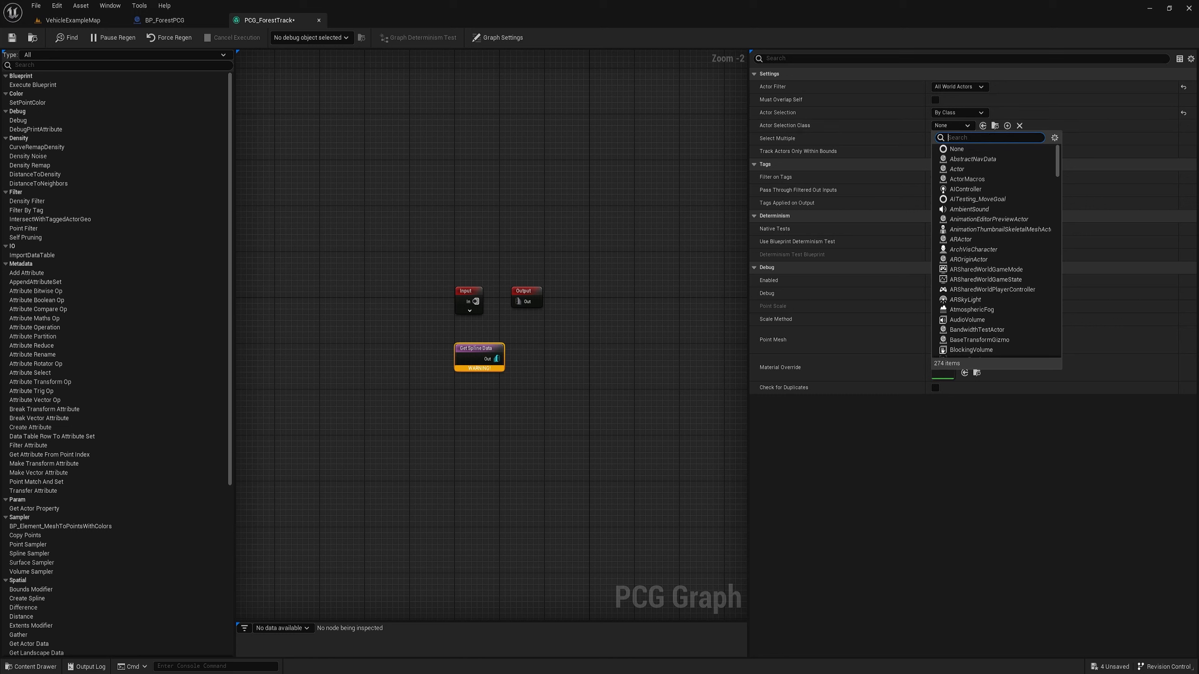
{"action": "type", "text": "landscape spl"}
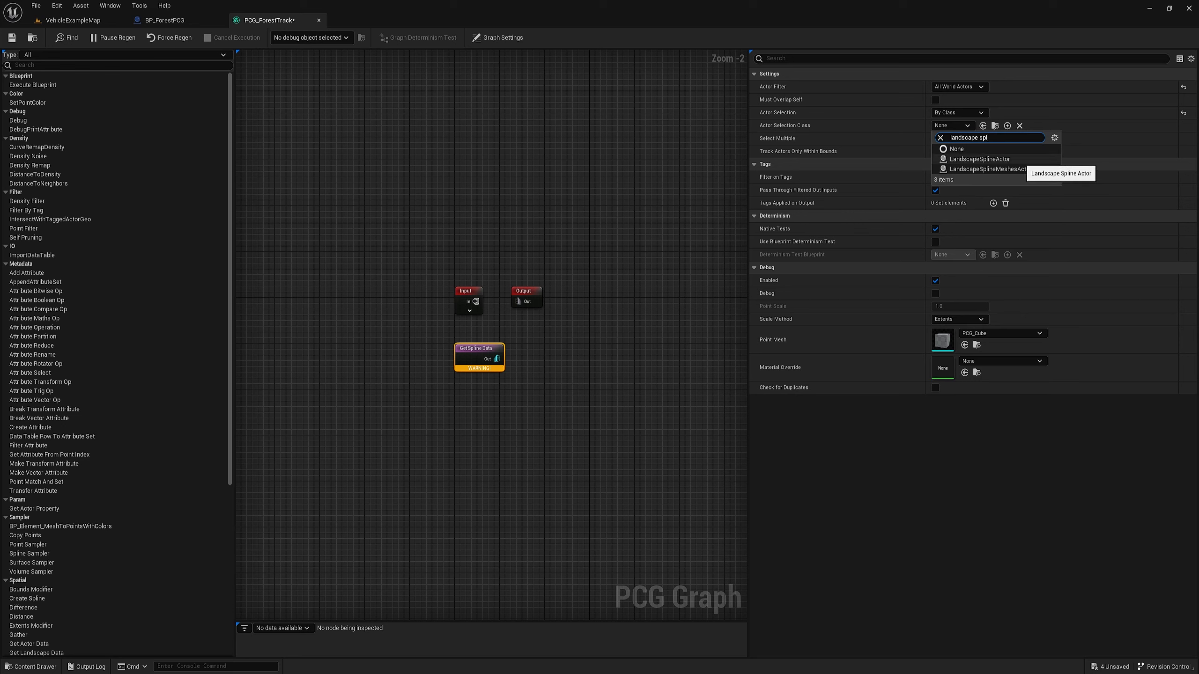
{"action": "left_click", "coordinate": [991, 160]}
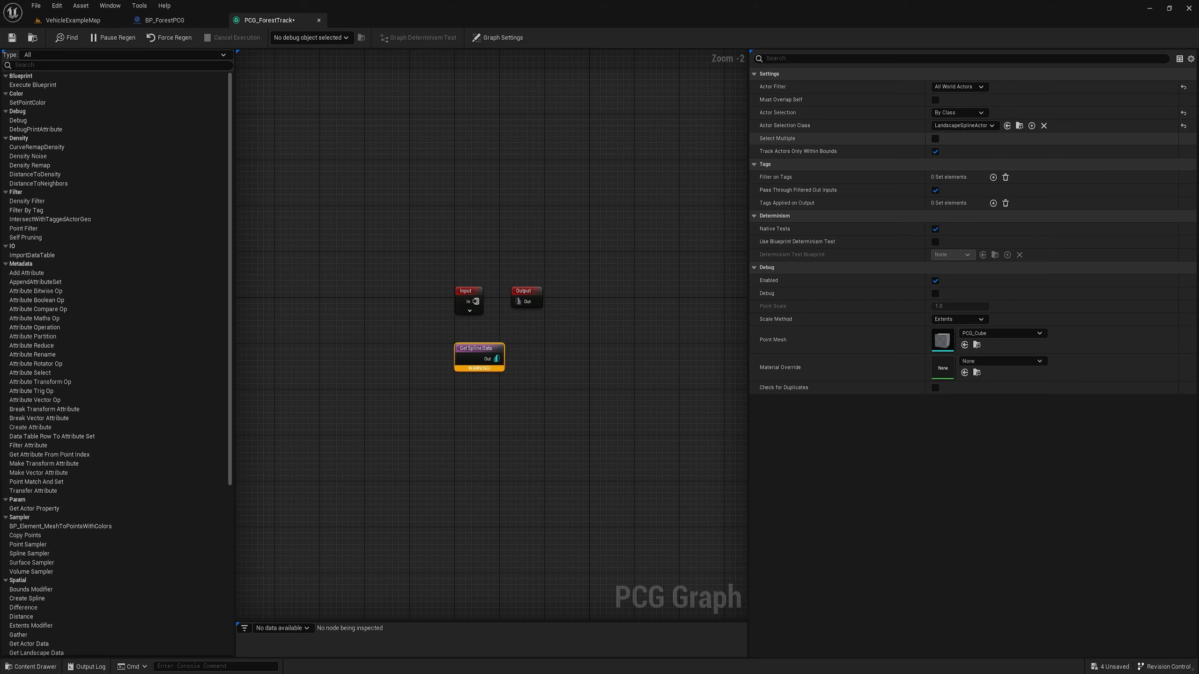
{"action": "left_click", "coordinate": [661, 279]}
- Add a Get Actor Data node below Get Spline Data and give it the comment "Forest Bounds"
{"action": "right_click_drag", "start_coordinate": [661, 279], "coordinate": [585, 232]}
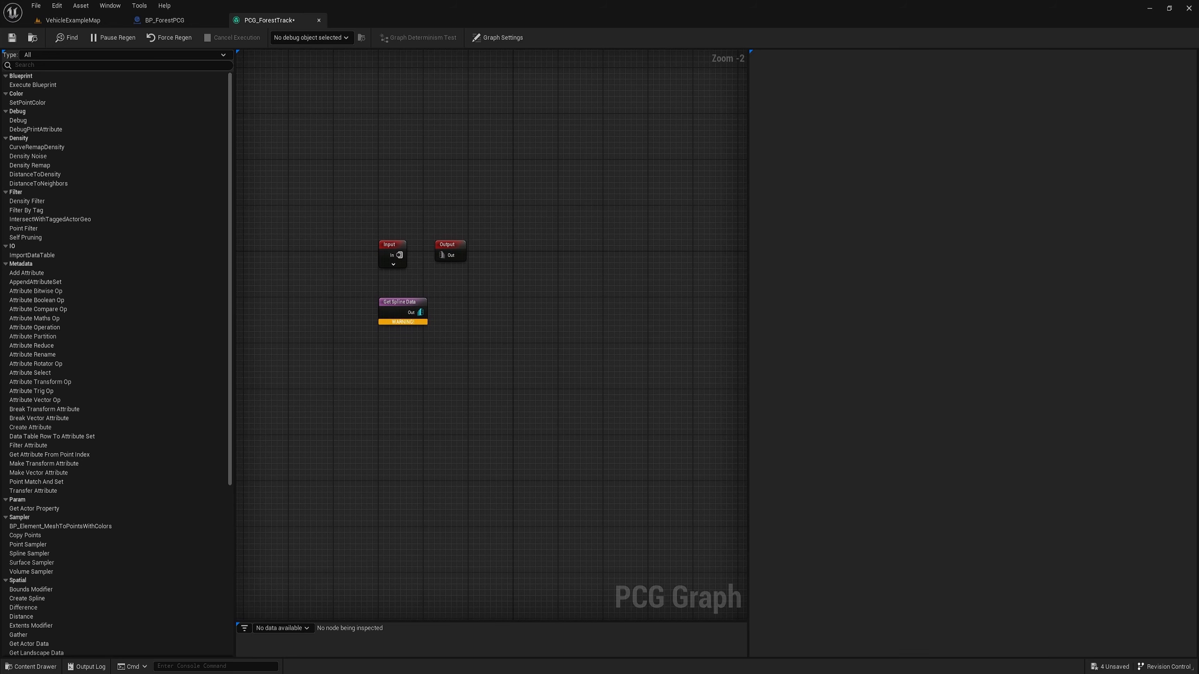
{"action": "right_click_drag", "start_coordinate": [530, 414], "coordinate": [564, 295]}
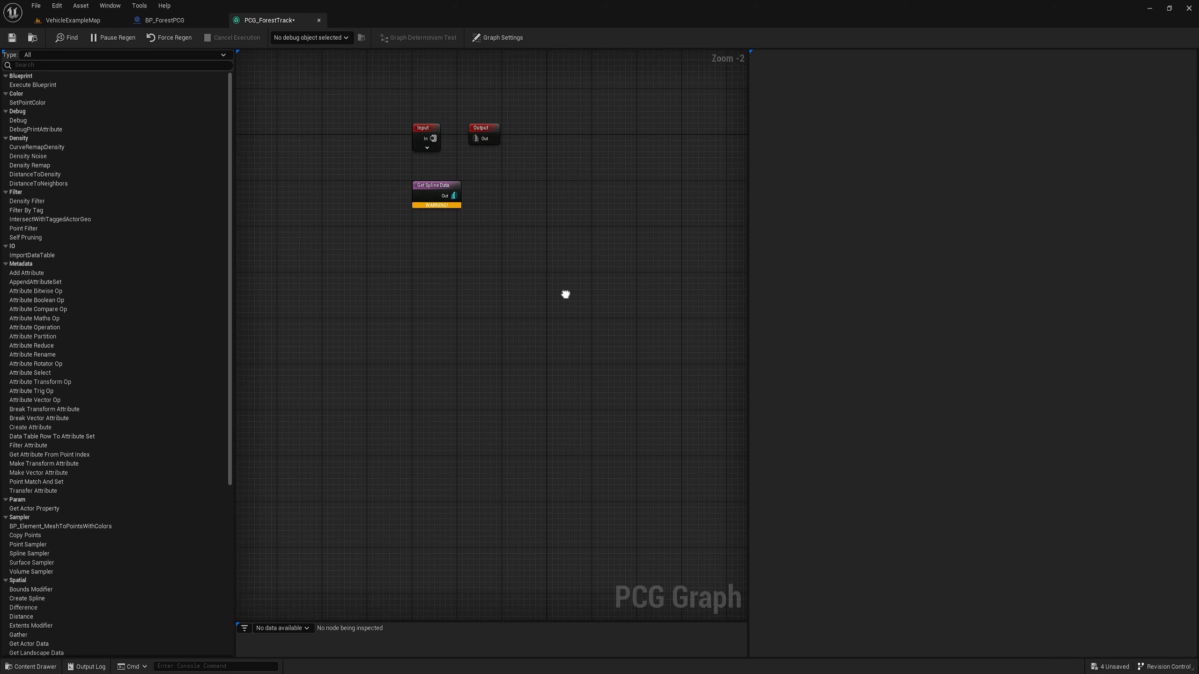
{"action": "right_click", "coordinate": [471, 344]}
{"action": "type", "text": "get actor"}
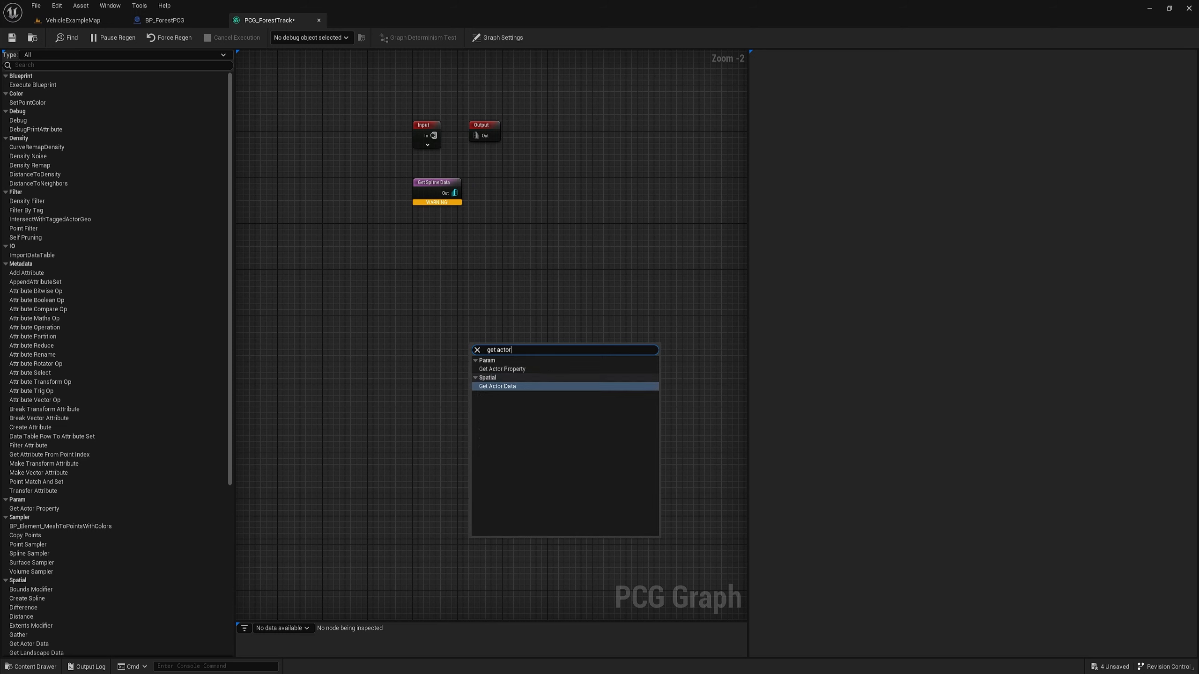
{"action": "left_click", "coordinate": [497, 386]}
{"action": "left_click_drag", "start_coordinate": [484, 359], "coordinate": [427, 280]}
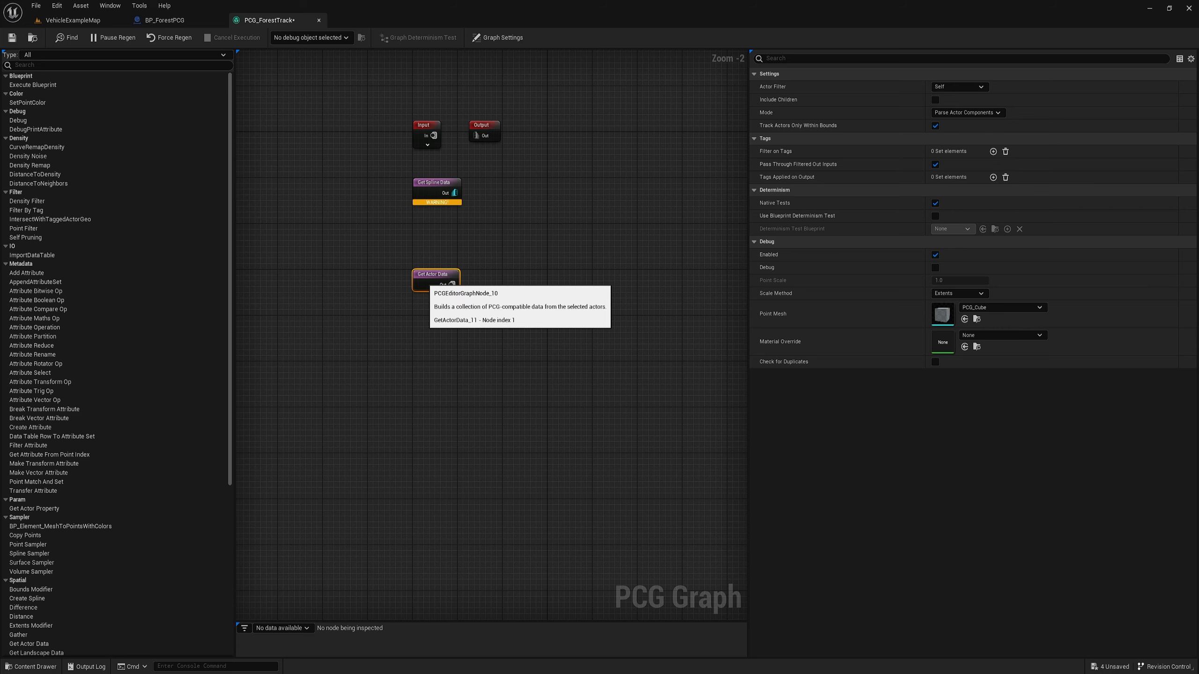
{"action": "right_click_drag", "start_coordinate": [427, 280], "coordinate": [436, 338]}
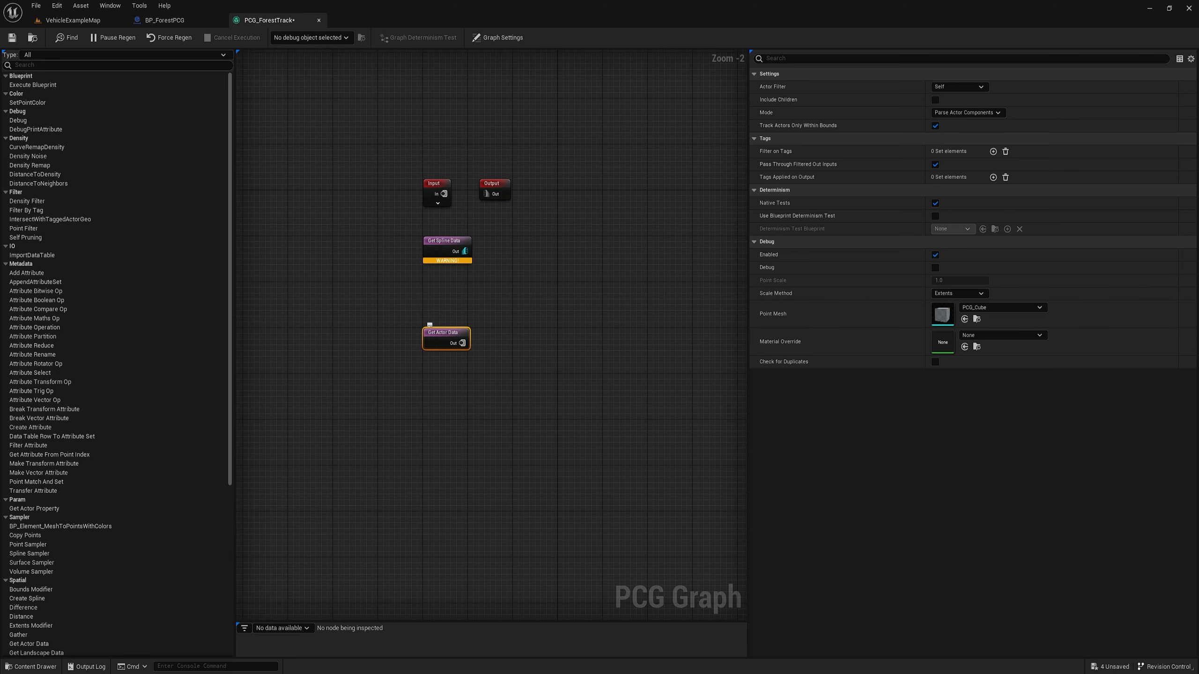
{"action": "type", "text": "Forest Bounds"}
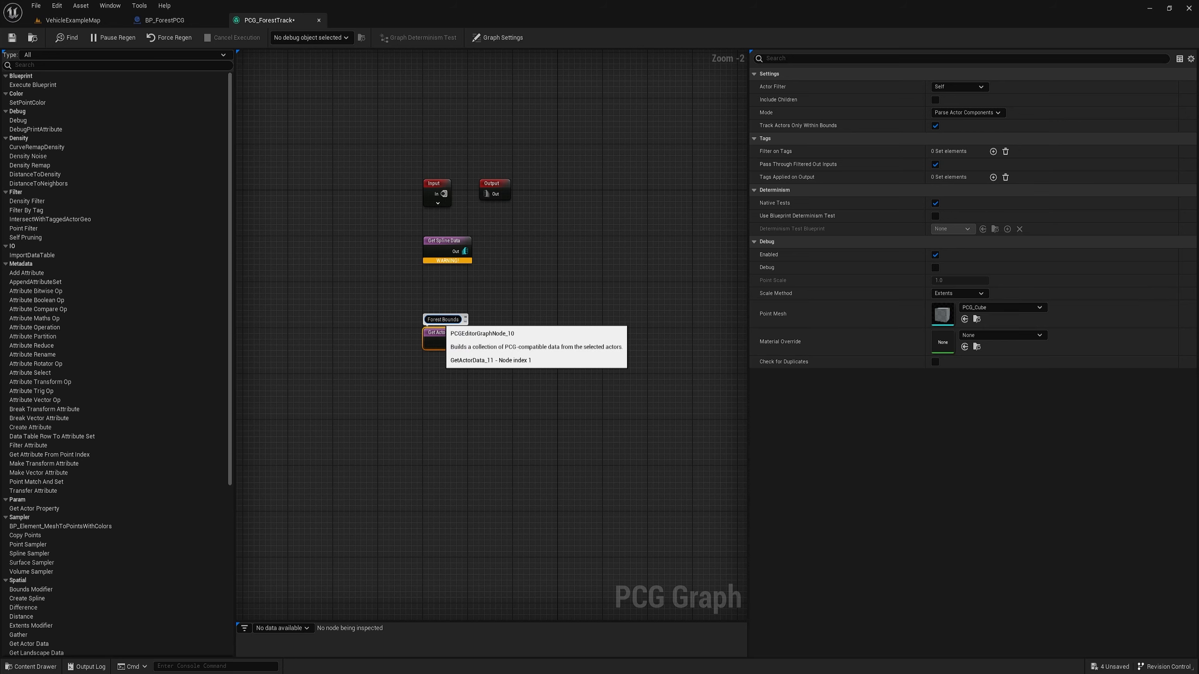
{"action": "key", "text": "Return"}
- Add a Filter By Tag node fed by the output of the Forest Bounds Get Actor Data node
{"action": "right_click_drag", "start_coordinate": [488, 376], "coordinate": [450, 364]}
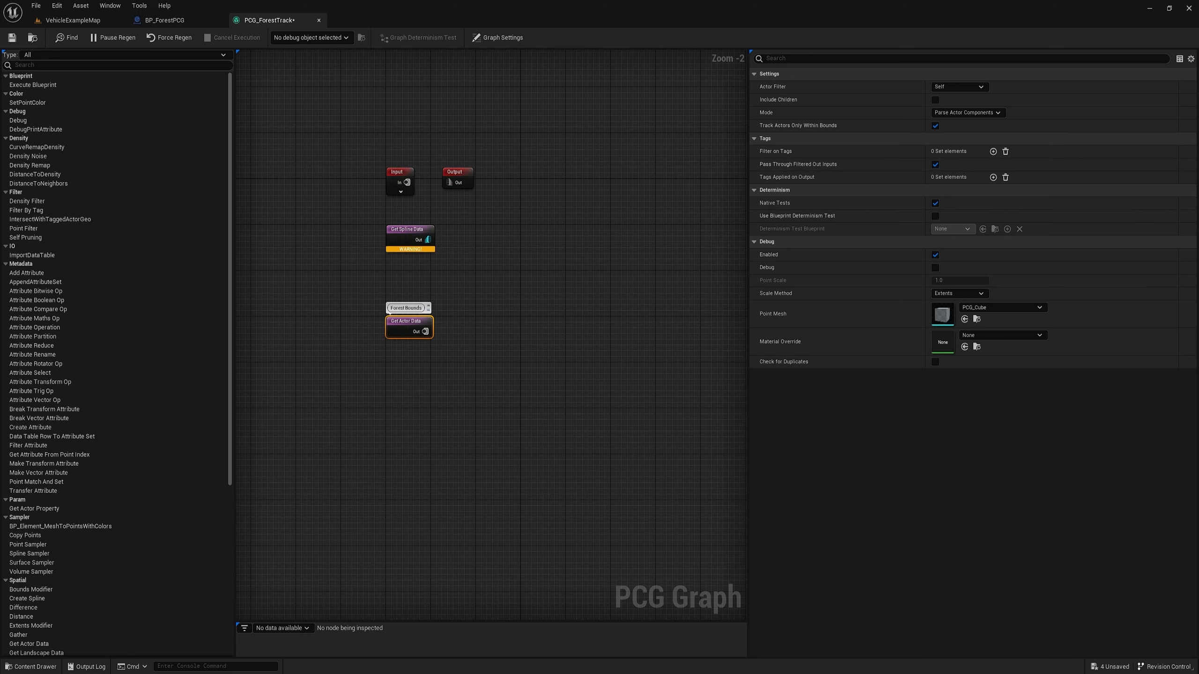
{"action": "left_click_drag", "start_coordinate": [425, 332], "coordinate": [462, 331]}
{"action": "type", "text": "filter"}
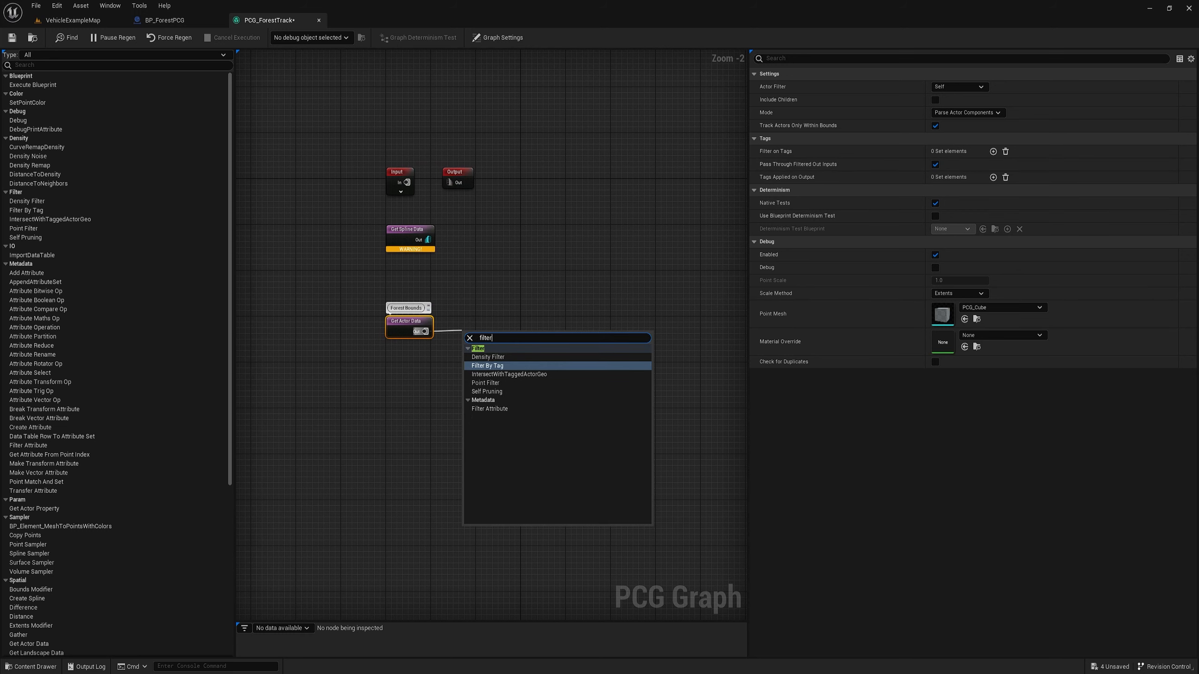
{"action": "key", "text": "Return"}
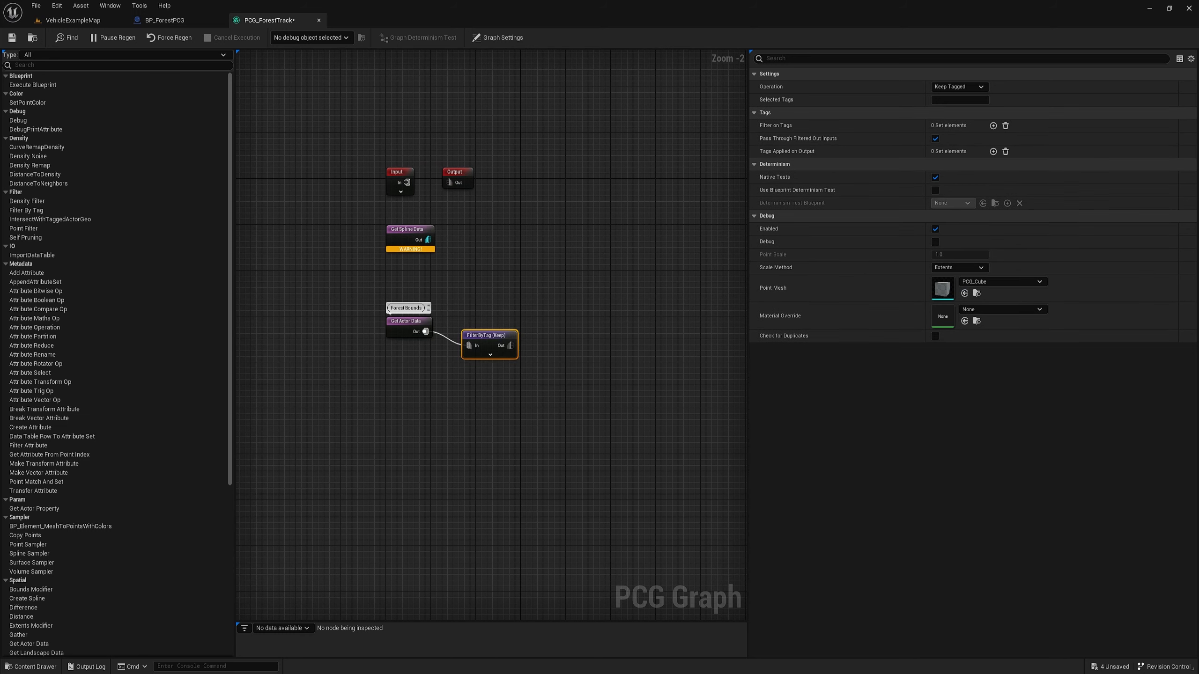
- Check the Forest component's tag in BP_ForestPCG and set the Filter By Tag node's selected tag to Forest
{"action": "left_click", "coordinate": [165, 20]}
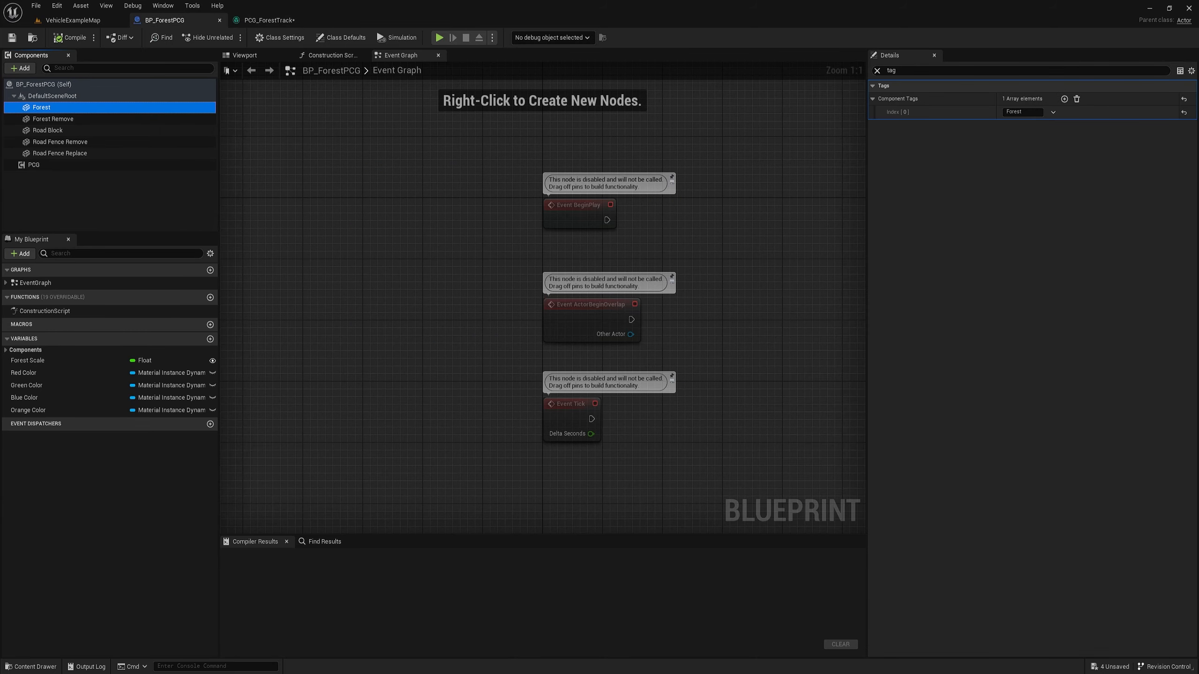
{"action": "left_click", "coordinate": [1014, 111]}
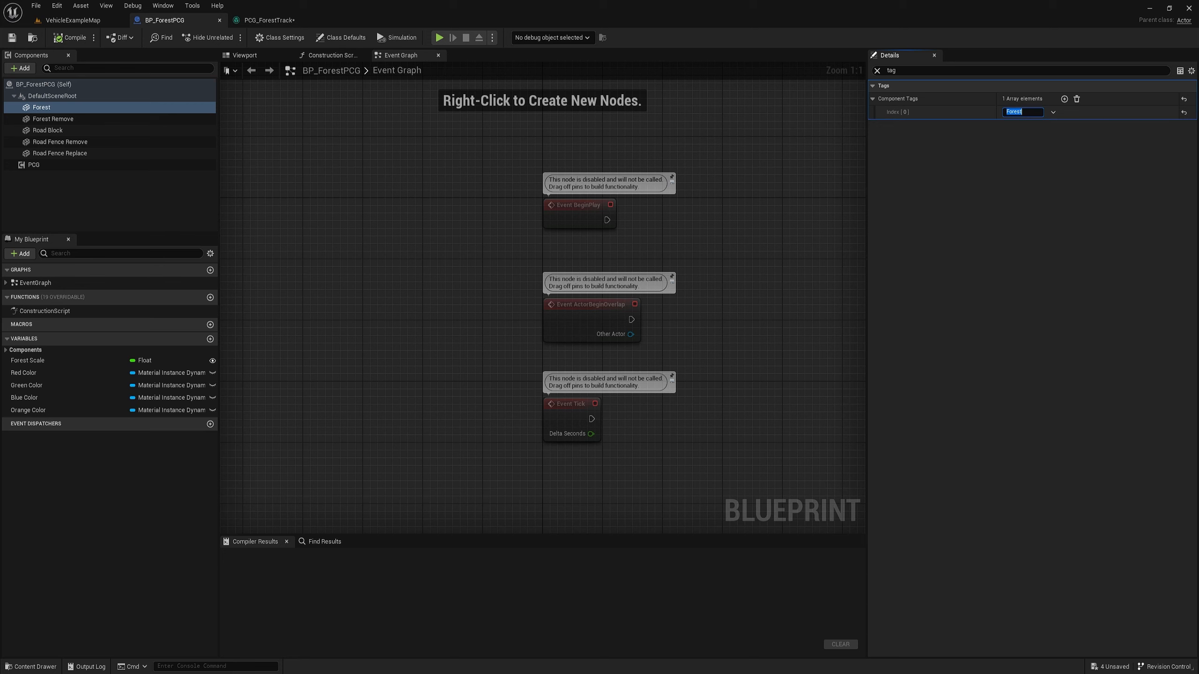
{"action": "left_click", "coordinate": [877, 70]}
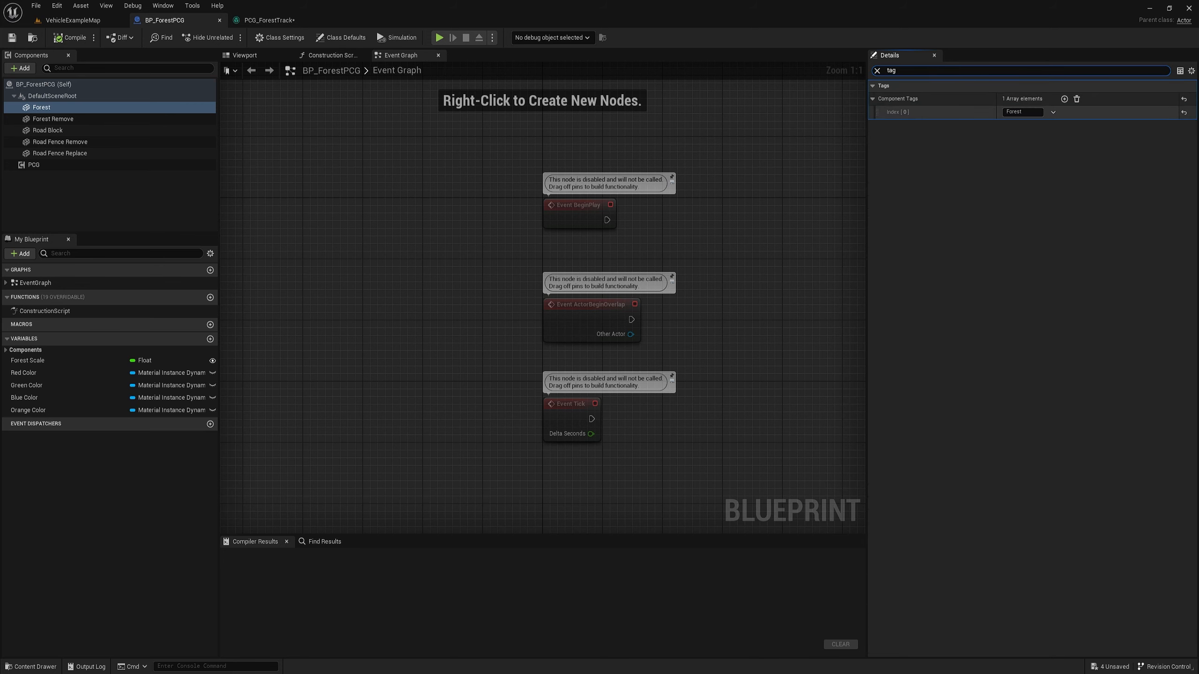
{"action": "left_click", "coordinate": [1022, 112]}
{"action": "left_click", "coordinate": [268, 19]}
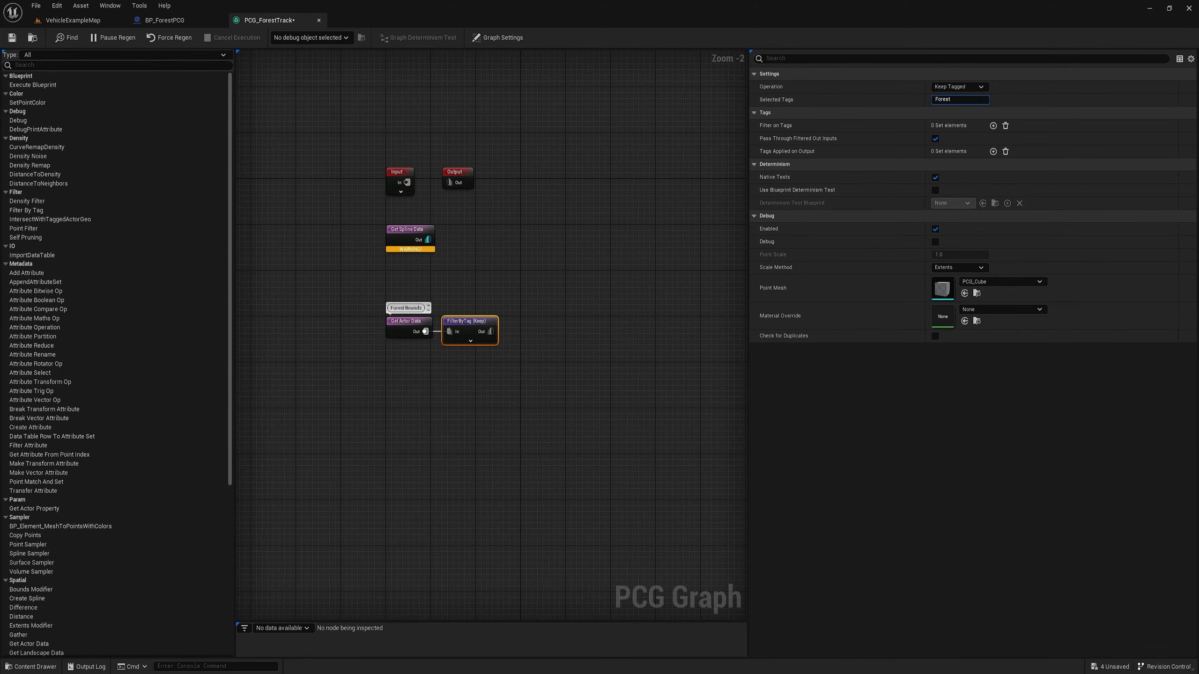
{"action": "left_click", "coordinate": [543, 378]}
- Add a Difference node with the Forest tag filter as its Source and Get Spline Data connected to Differences
{"action": "right_click_drag", "start_coordinate": [543, 378], "coordinate": [429, 371]}
{"action": "left_click_drag", "start_coordinate": [393, 324], "coordinate": [447, 325]}
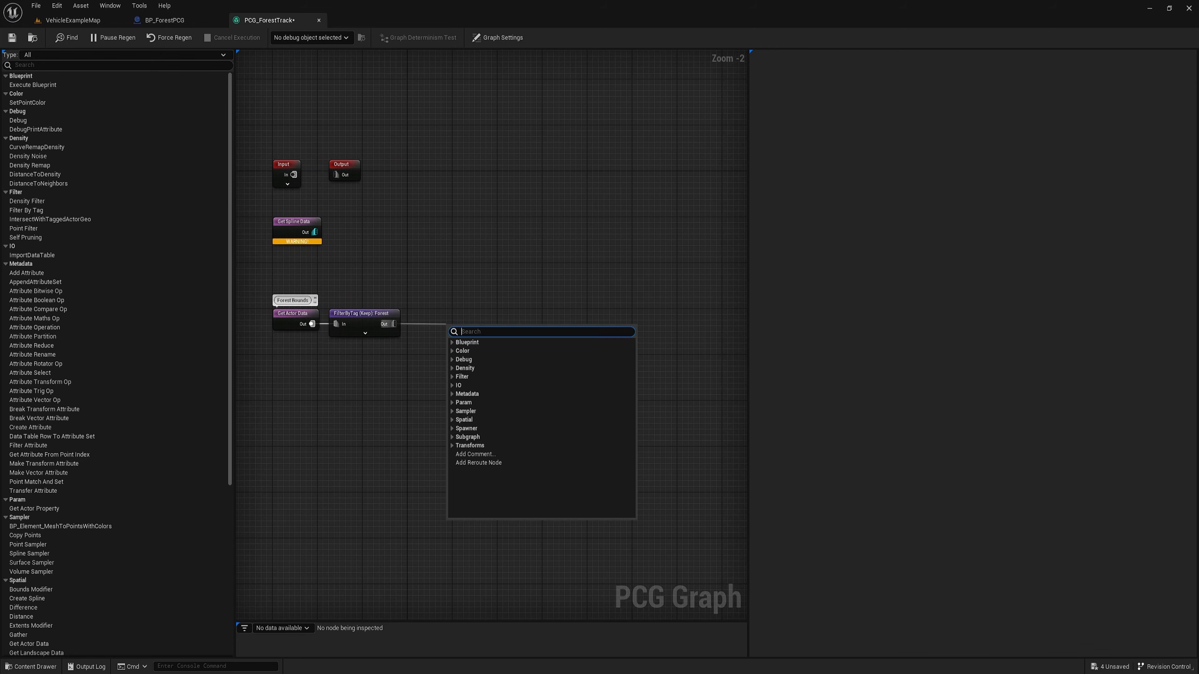
{"action": "type", "text": "diff"}
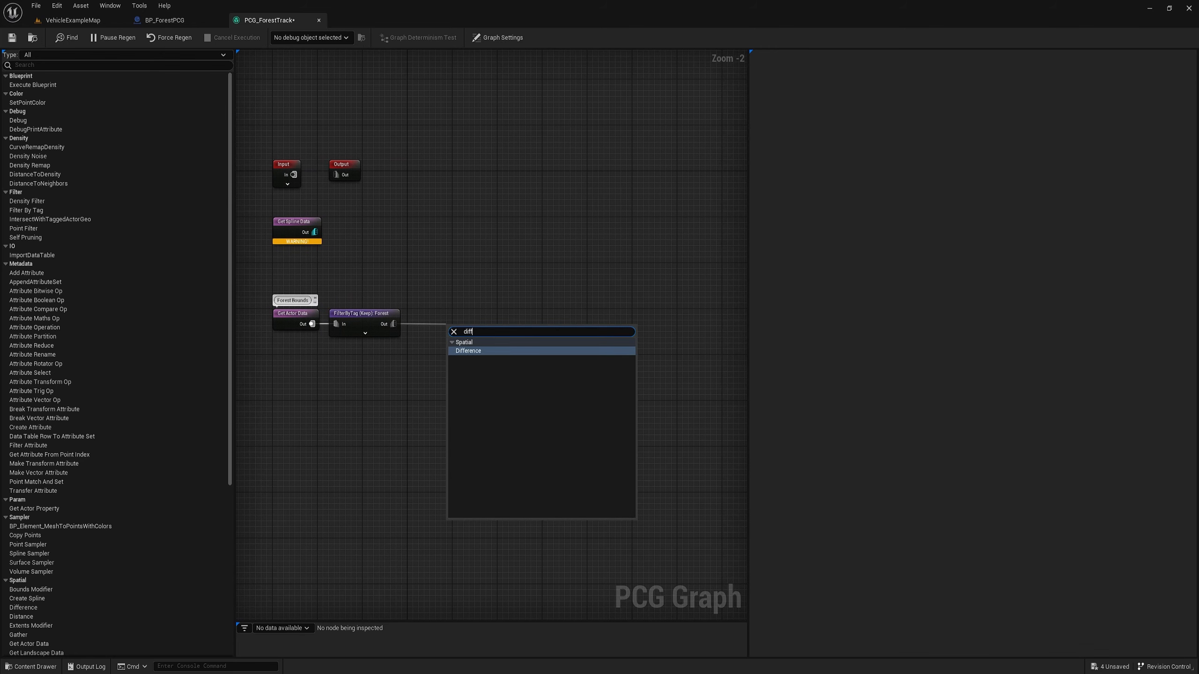
{"action": "key", "text": "Return"}
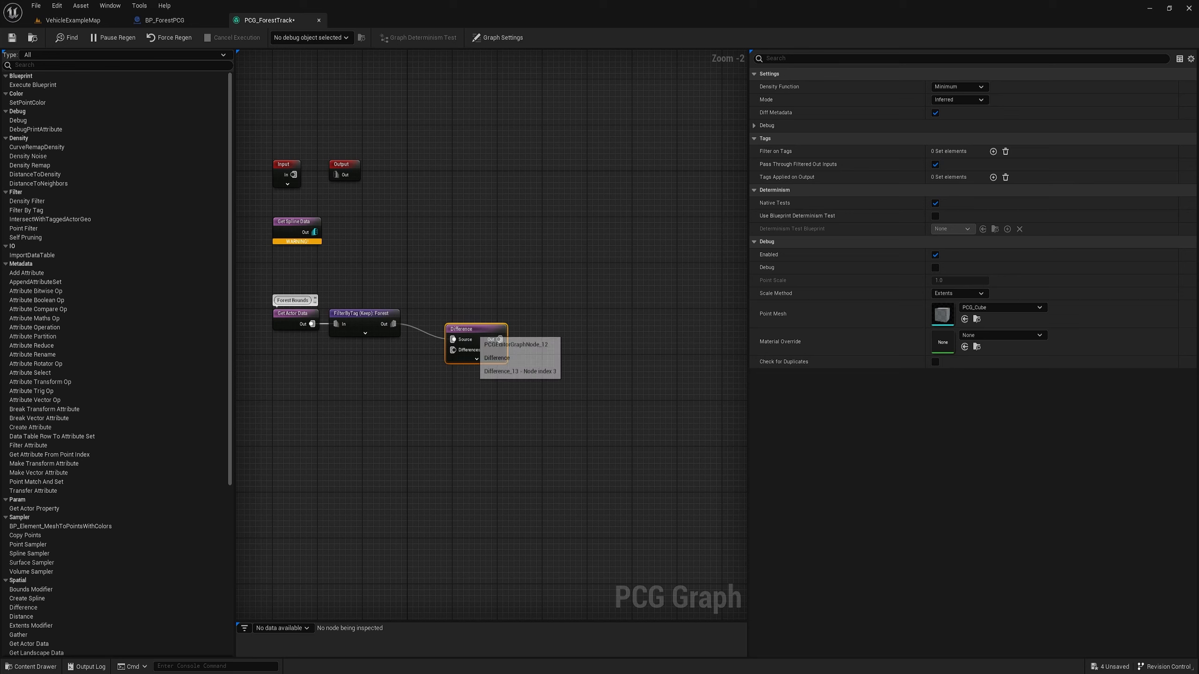
{"action": "left_click_drag", "start_coordinate": [475, 331], "coordinate": [442, 316]}
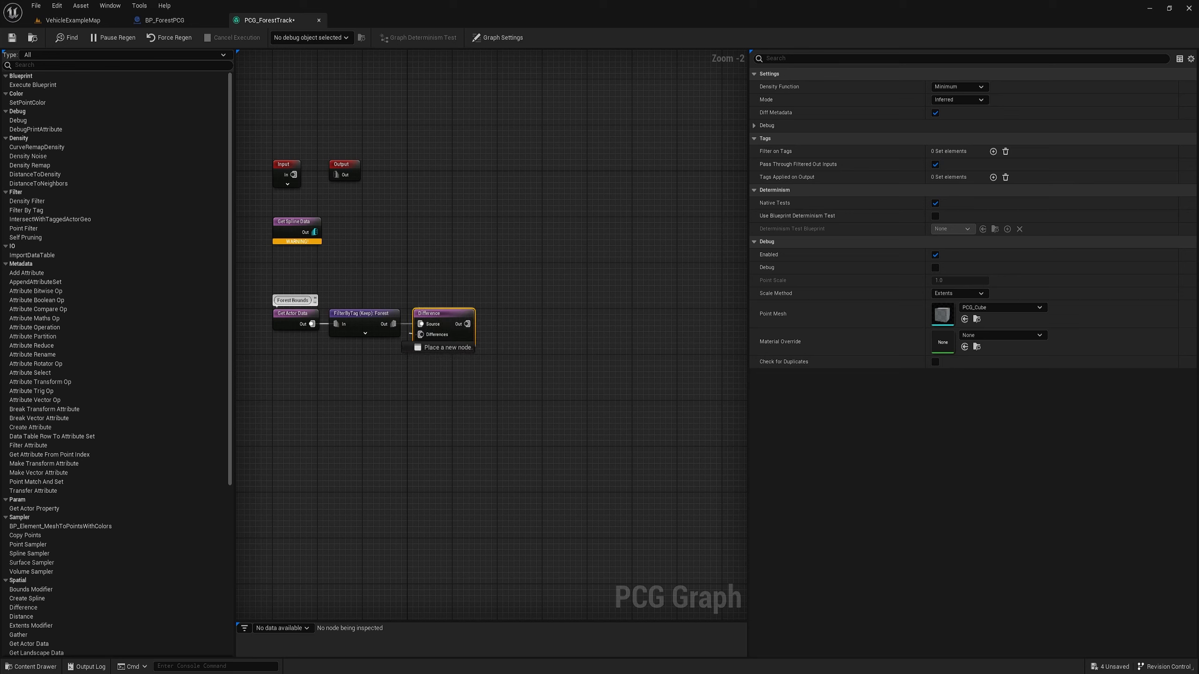
{"action": "left_click_drag", "start_coordinate": [420, 335], "coordinate": [315, 247]}
- Add a Surface Sampler node after Difference and connect the Difference output to its Bounding Shape input
{"action": "left_click_drag", "start_coordinate": [467, 324], "coordinate": [514, 325]}
{"action": "type", "text": "su"}
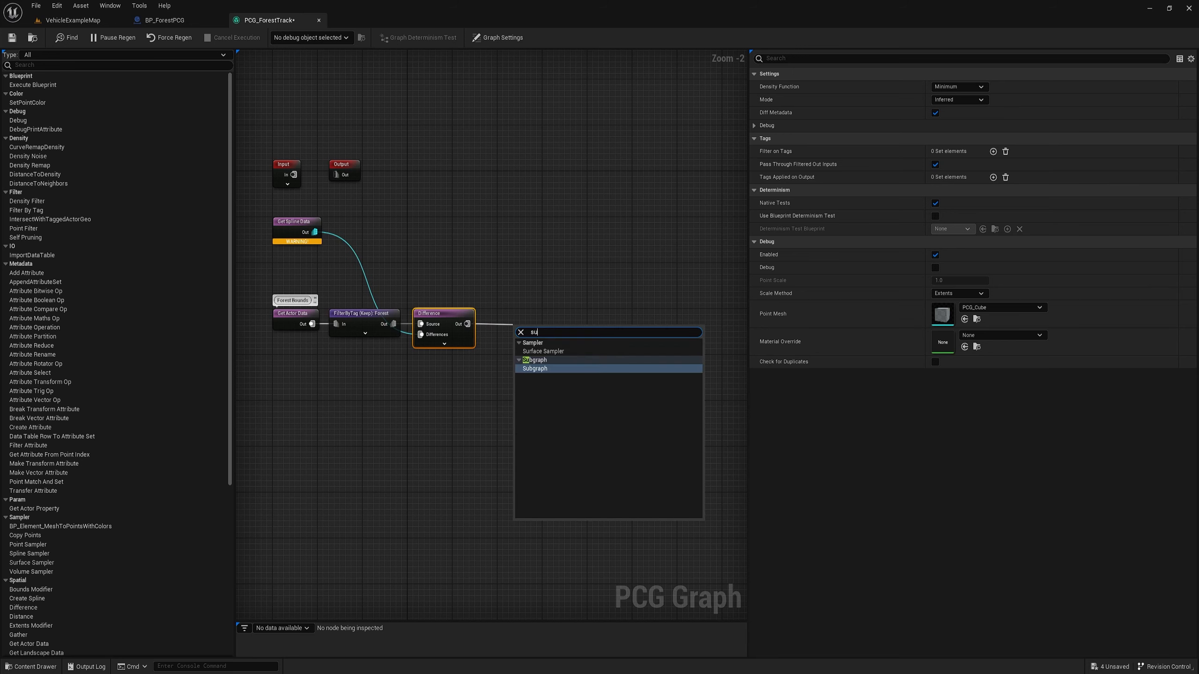
{"action": "type", "text": "rfa"}
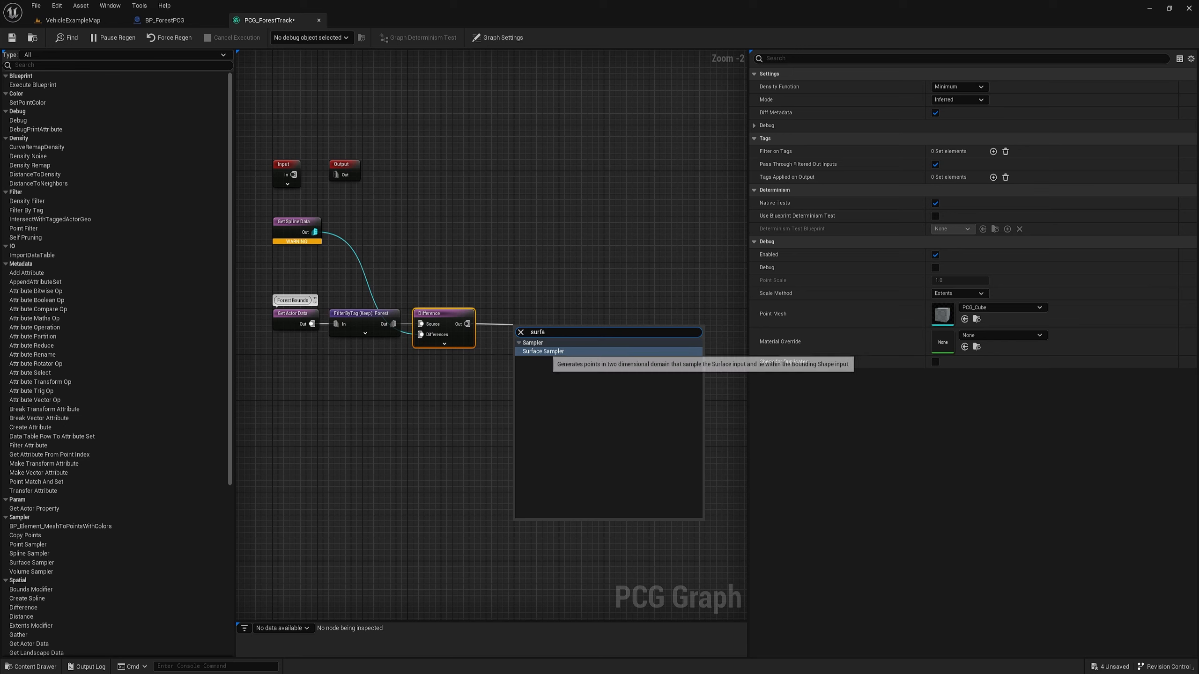
{"action": "left_click", "coordinate": [543, 351]}
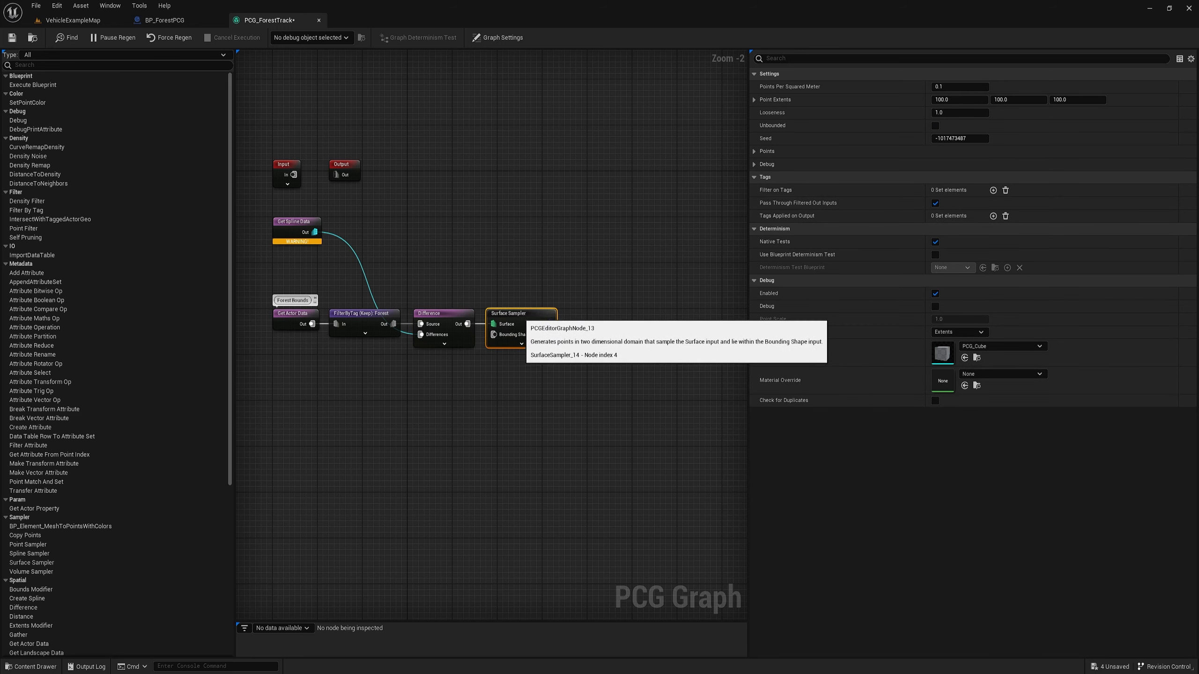
{"action": "left_click_drag", "start_coordinate": [520, 314], "coordinate": [530, 274]}
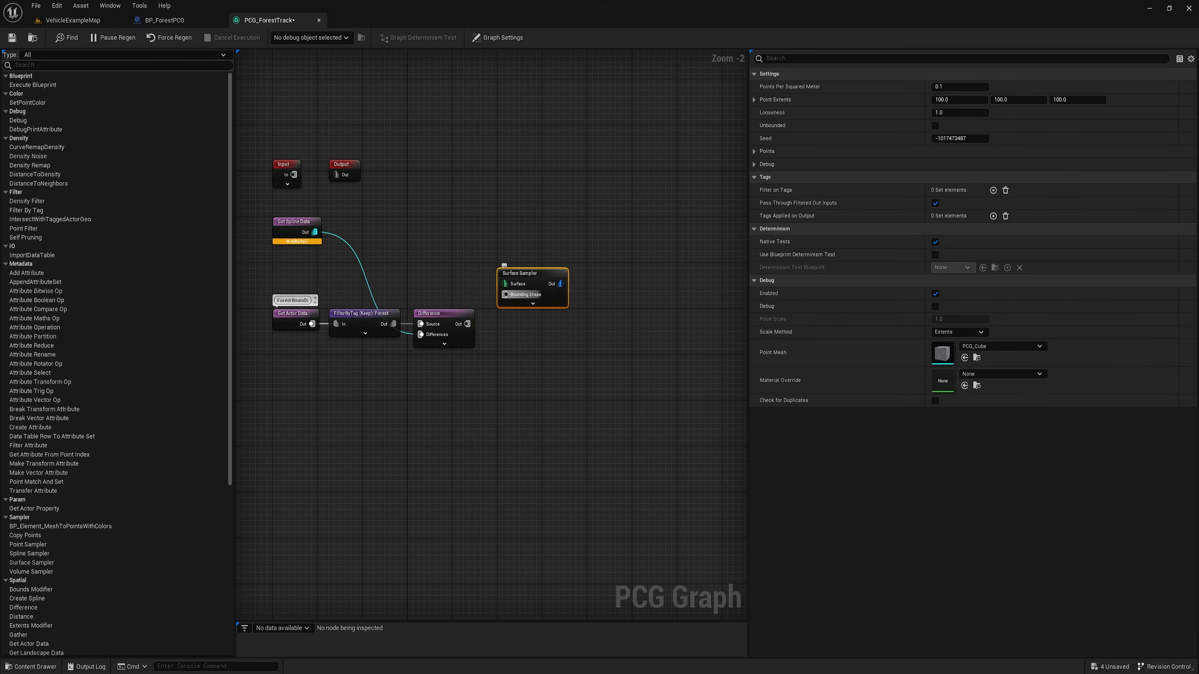
{"action": "left_click_drag", "start_coordinate": [467, 324], "coordinate": [517, 326]}
{"action": "key", "text": "q"}
{"action": "left_click", "coordinate": [517, 378]}
{"action": "right_click_drag", "start_coordinate": [517, 378], "coordinate": [476, 362]}
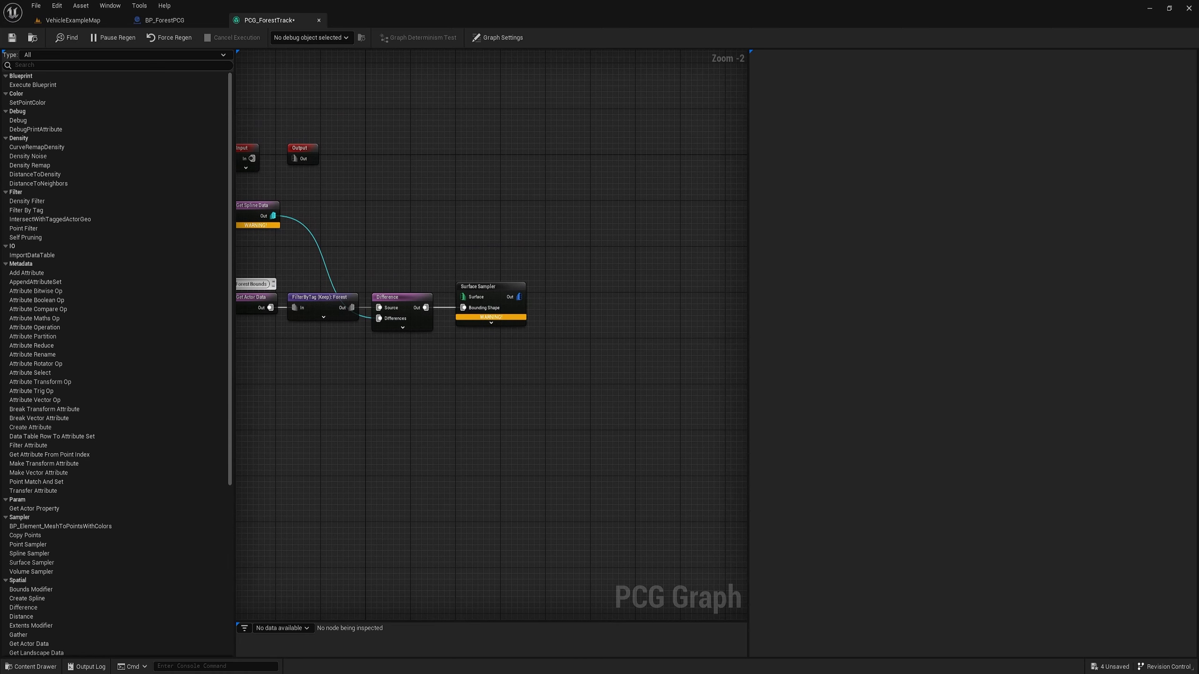
- Reposition the Output and Input nodes, expand Input, and connect its Landscape output to the Surface Sampler's Surface input
{"action": "right_click_drag", "start_coordinate": [461, 279], "coordinate": [589, 314]}
{"action": "left_click_drag", "start_coordinate": [427, 183], "coordinate": [277, 183]}
{"action": "left_click_drag", "start_coordinate": [370, 184], "coordinate": [376, 137]}
{"action": "left_click", "coordinate": [379, 89]}
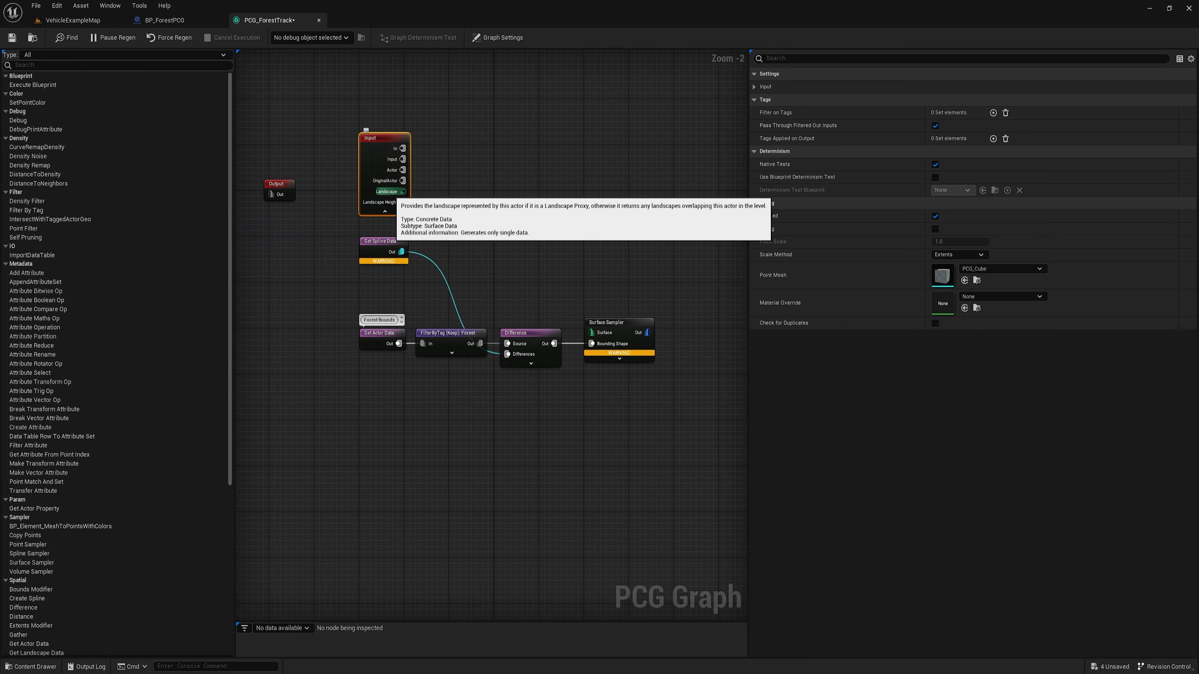
{"action": "left_click_drag", "start_coordinate": [403, 191], "coordinate": [604, 332]}
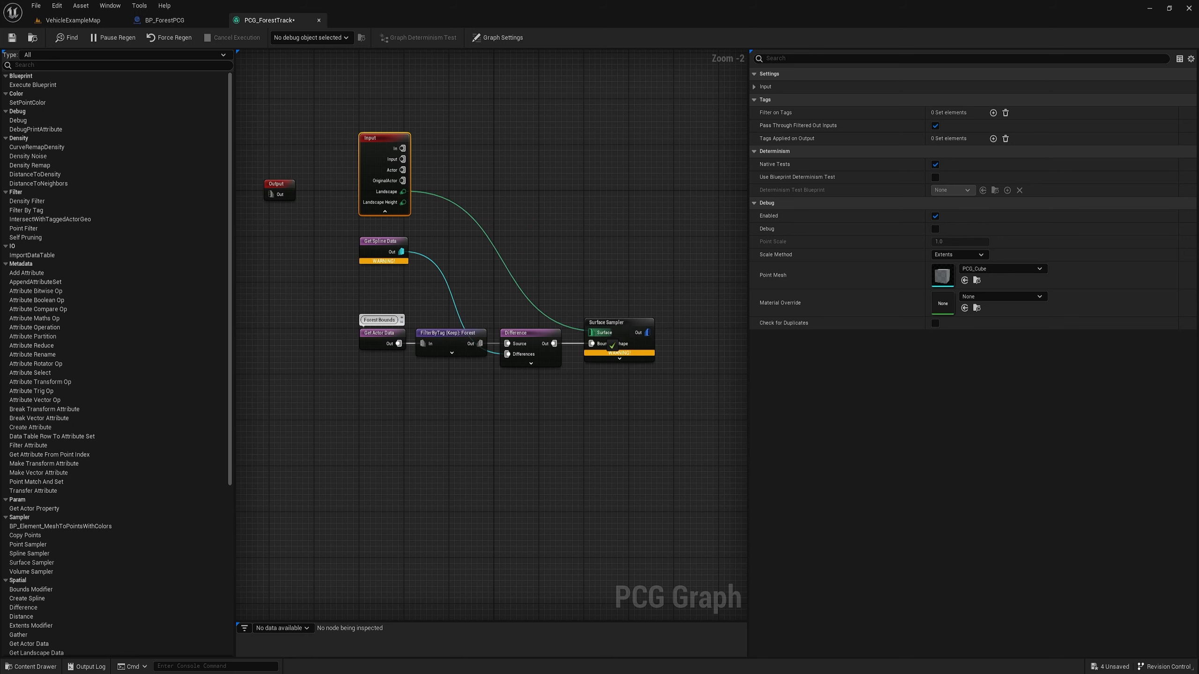
- Collapse the Input node just above Get Spline Data and route its Landscape wire through a reroute node above the Surface Sampler
{"action": "left_click", "coordinate": [384, 212]}
{"action": "left_click_drag", "start_coordinate": [376, 138], "coordinate": [380, 195]}
{"action": "double_click", "coordinate": [493, 276]}
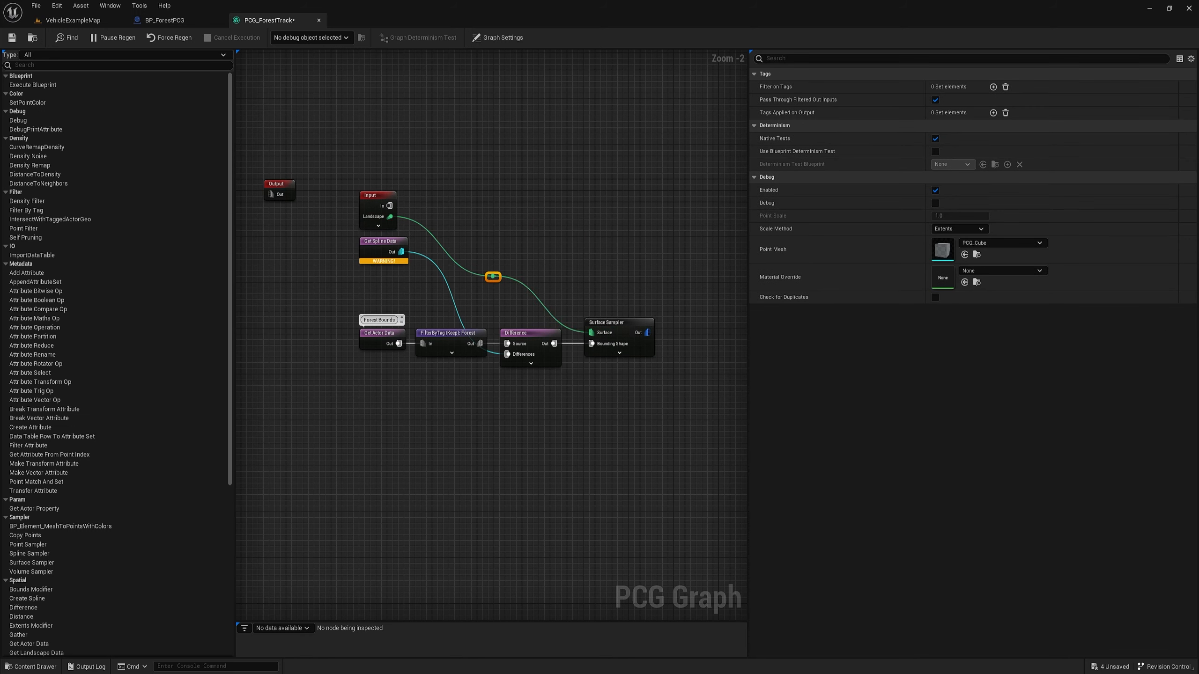
{"action": "left_click_drag", "start_coordinate": [493, 277], "coordinate": [580, 217]}
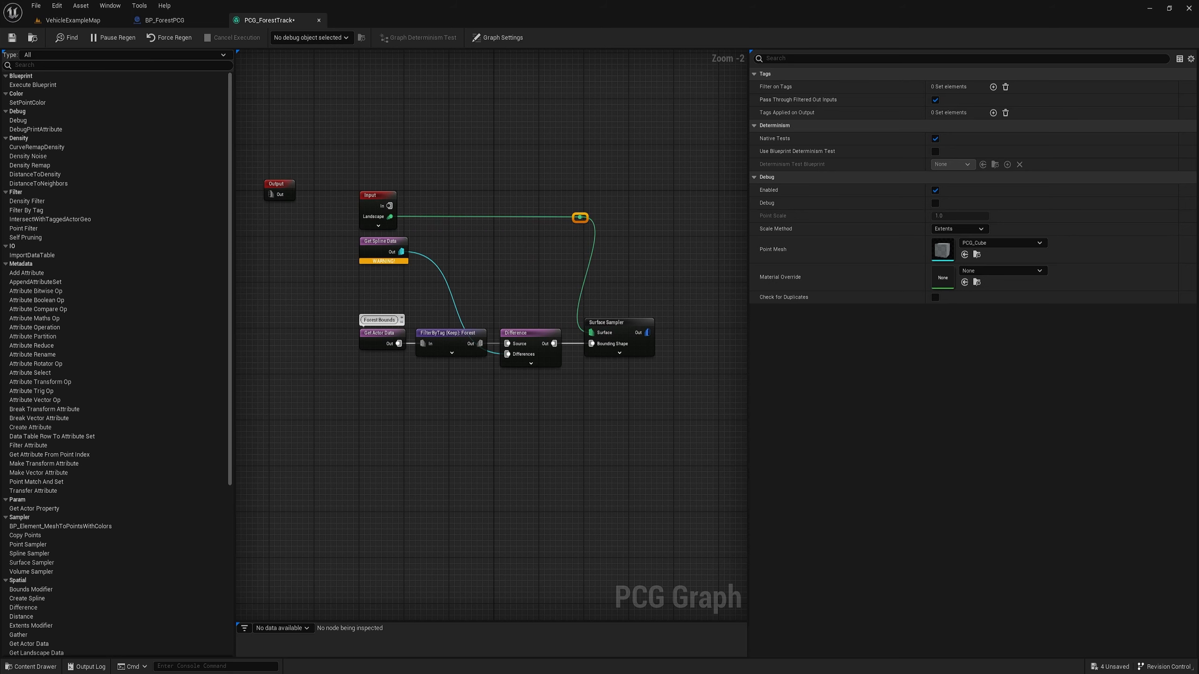
- Route the Get Spline Data wire through a reroute node placed above the gap between the Forest tag filter and Difference
{"action": "double_click", "coordinate": [448, 287]}
{"action": "left_click_drag", "start_coordinate": [448, 288], "coordinate": [479, 251]}
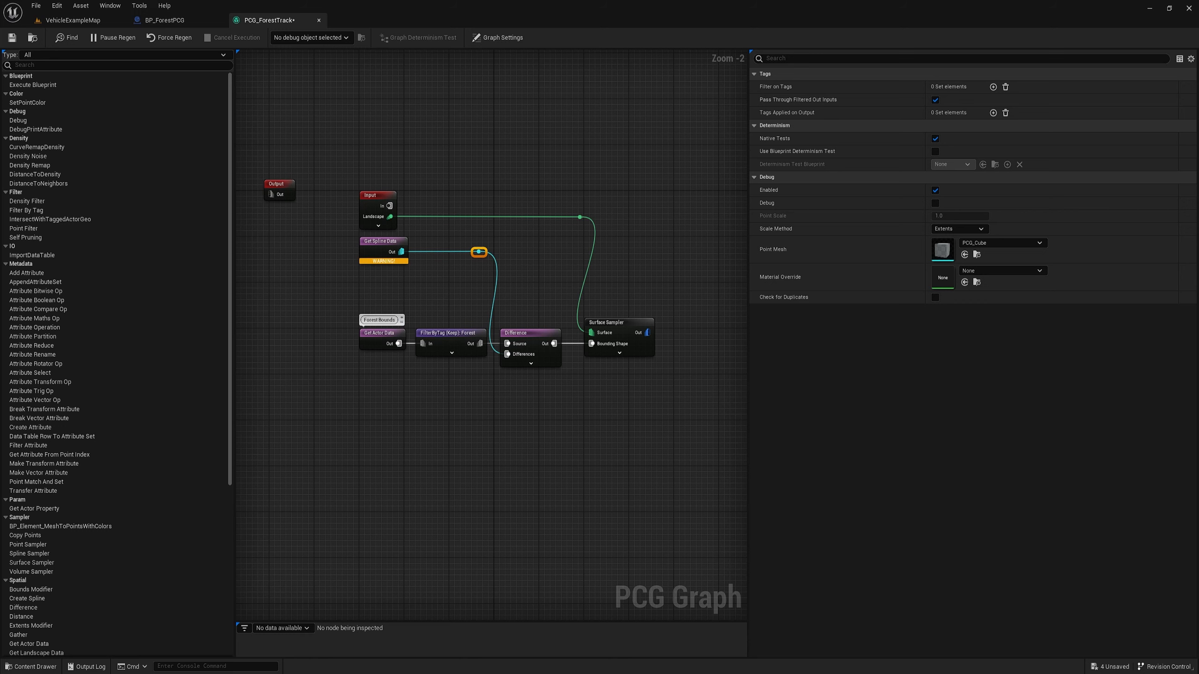
{"action": "left_click", "coordinate": [547, 268]}
- Set the Surface Sampler's Points Per Squared Meter to 0.05 and its Point Extents to 10
{"action": "right_click_drag", "start_coordinate": [547, 268], "coordinate": [423, 259]}
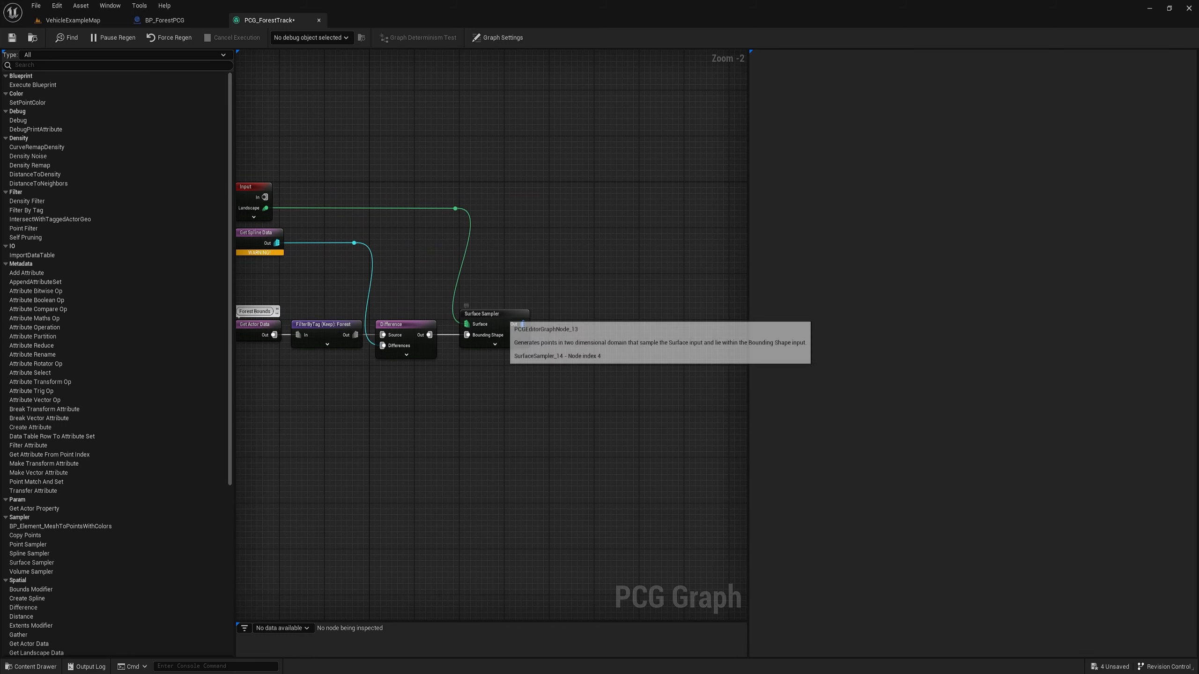
{"action": "left_click", "coordinate": [501, 315]}
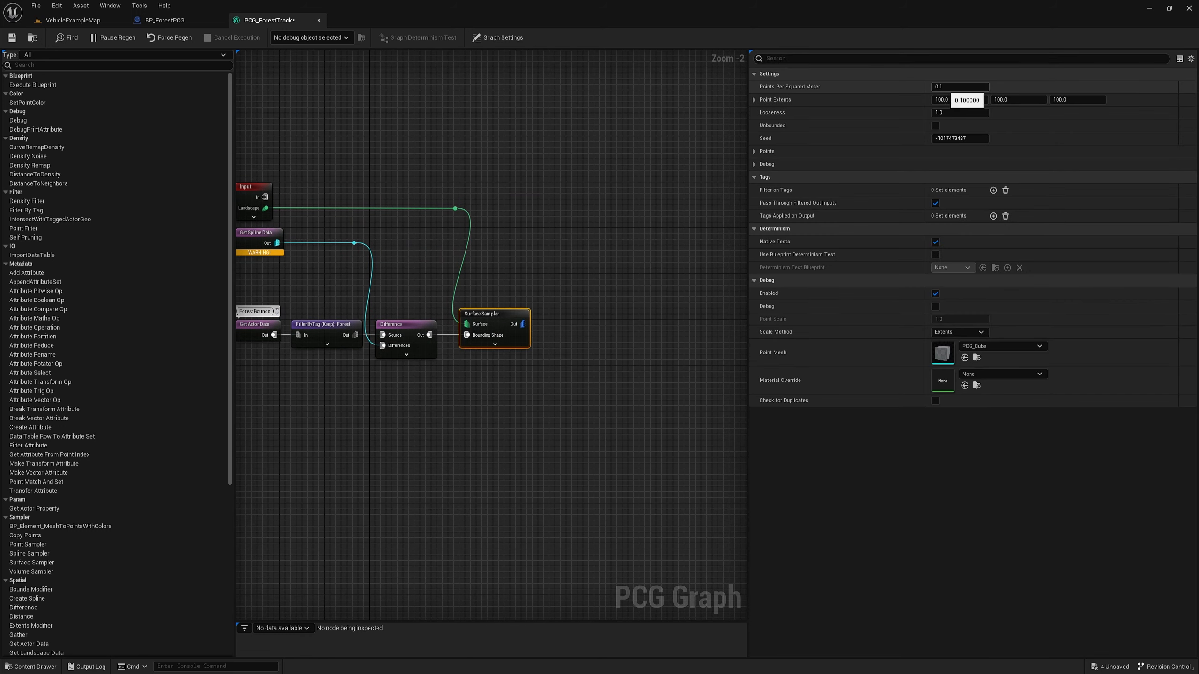
{"action": "left_click", "coordinate": [942, 87]}
{"action": "type", "text": "0.05"}
{"action": "key", "text": "Tab"}
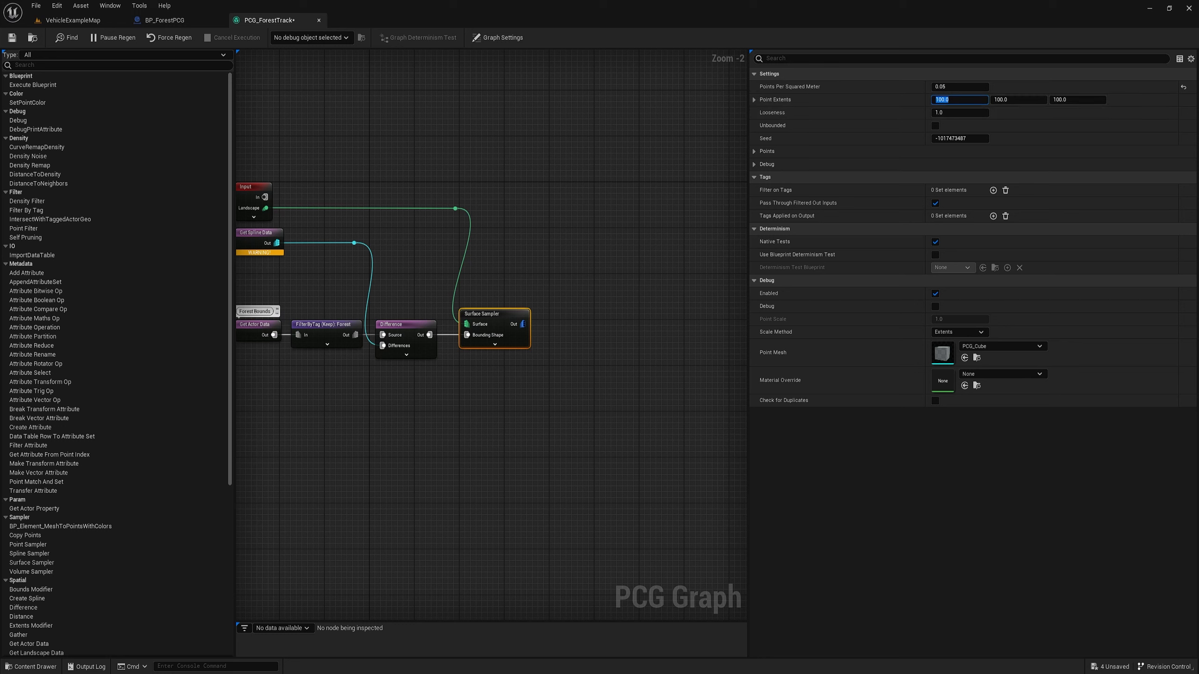
{"action": "type", "text": "10"}
{"action": "key", "text": "Tab"}
{"action": "type", "text": "10"}
{"action": "key", "text": "Tab"}
{"action": "left_click", "coordinate": [563, 371]}
{"action": "right_click_drag", "start_coordinate": [563, 372], "coordinate": [584, 366]}
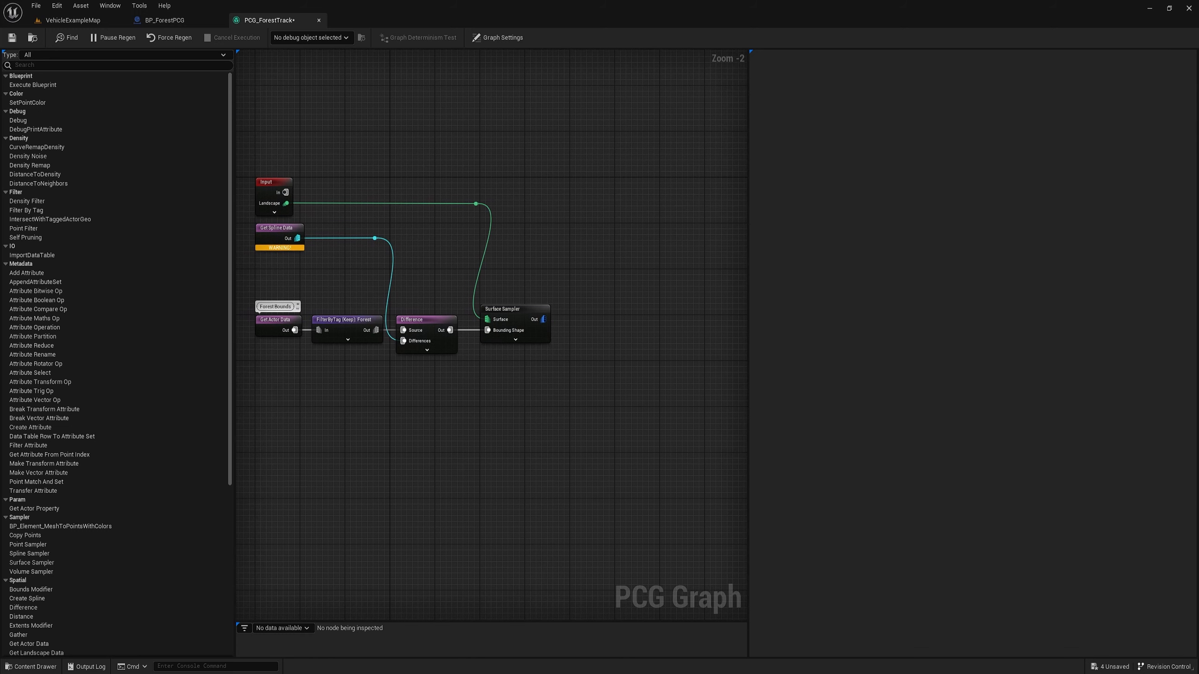
- Add a Transform Points node connected to the Surface Sampler's output and align it beside the sampler
{"action": "right_click_drag", "start_coordinate": [584, 366], "coordinate": [529, 364]}
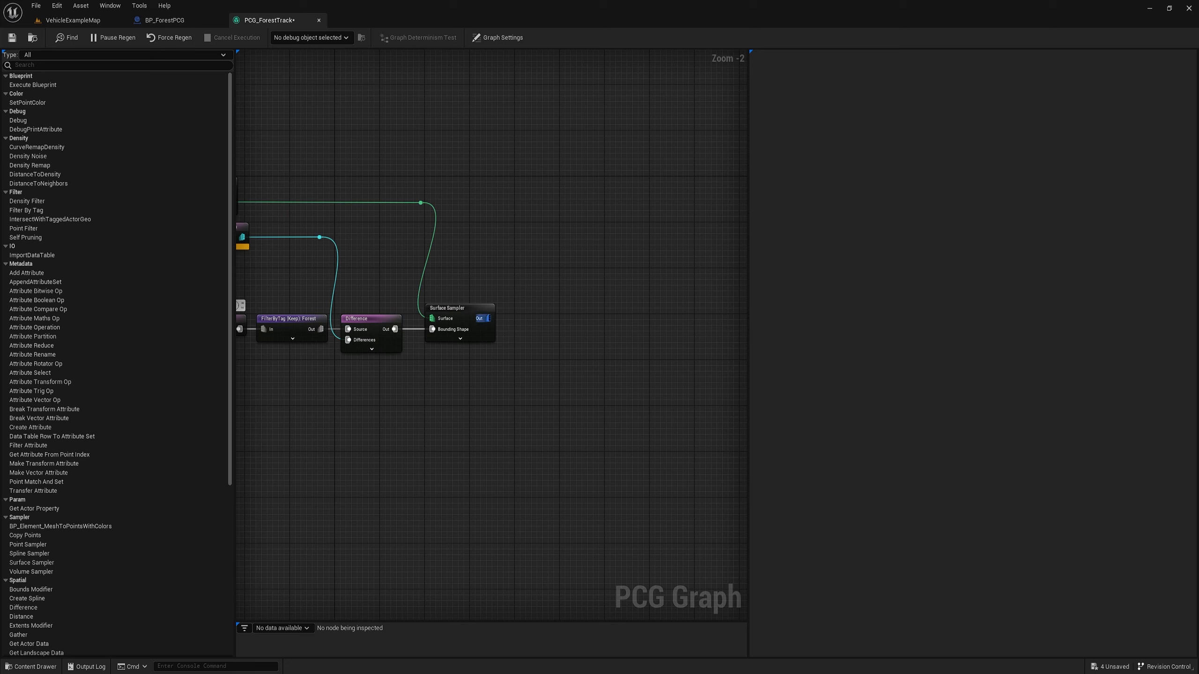
{"action": "left_click_drag", "start_coordinate": [488, 318], "coordinate": [513, 320]}
{"action": "type", "text": "transf"}
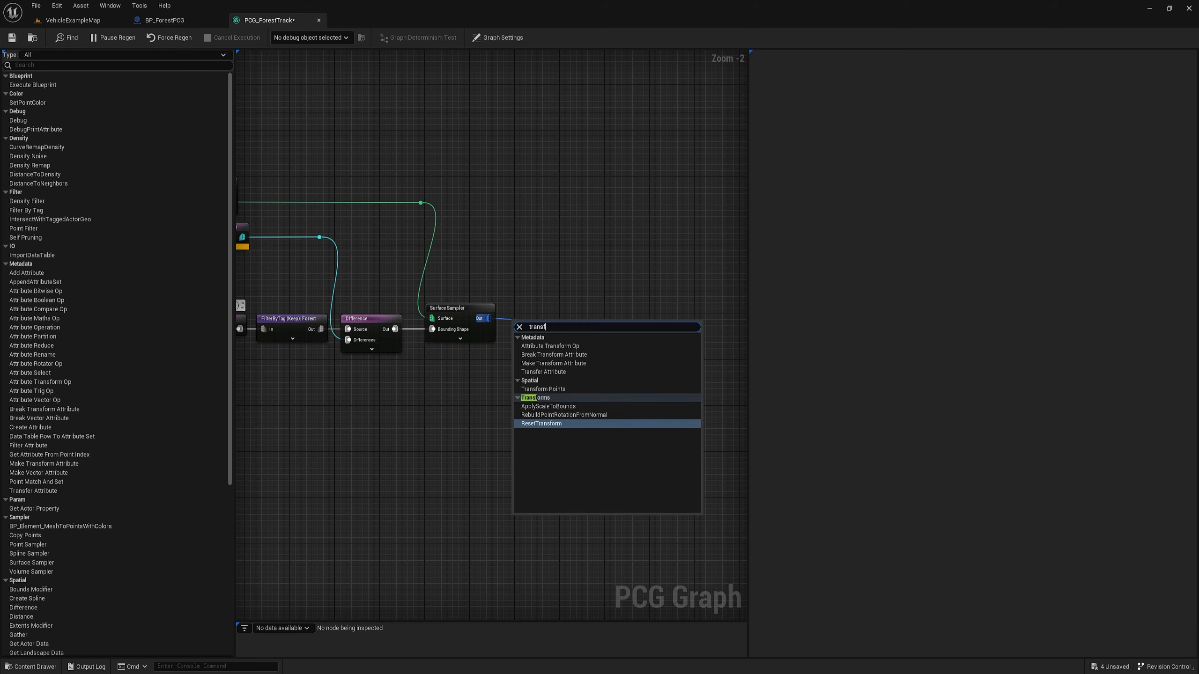
{"action": "left_click", "coordinate": [543, 389]}
{"action": "left_click_drag", "start_coordinate": [536, 325], "coordinate": [528, 307]}
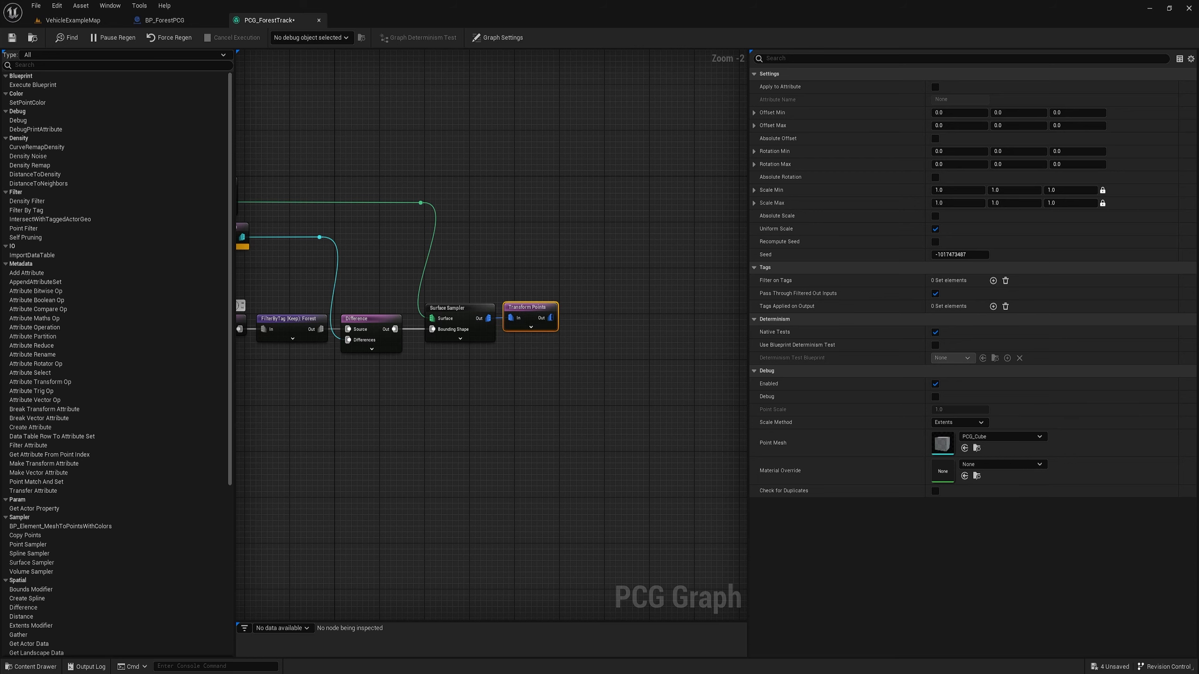
- Label the Transform Points node with the comment "Point Location & Rotation"
{"action": "left_click", "coordinate": [510, 299]}
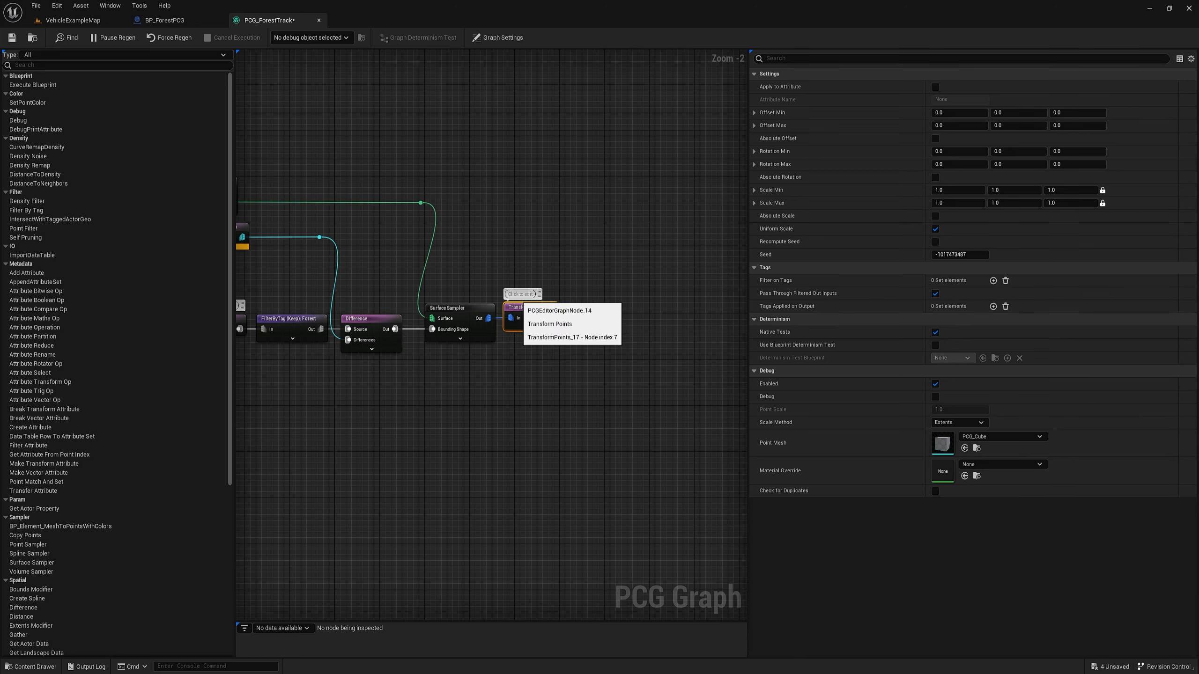
{"action": "type", "text": "Poin"}
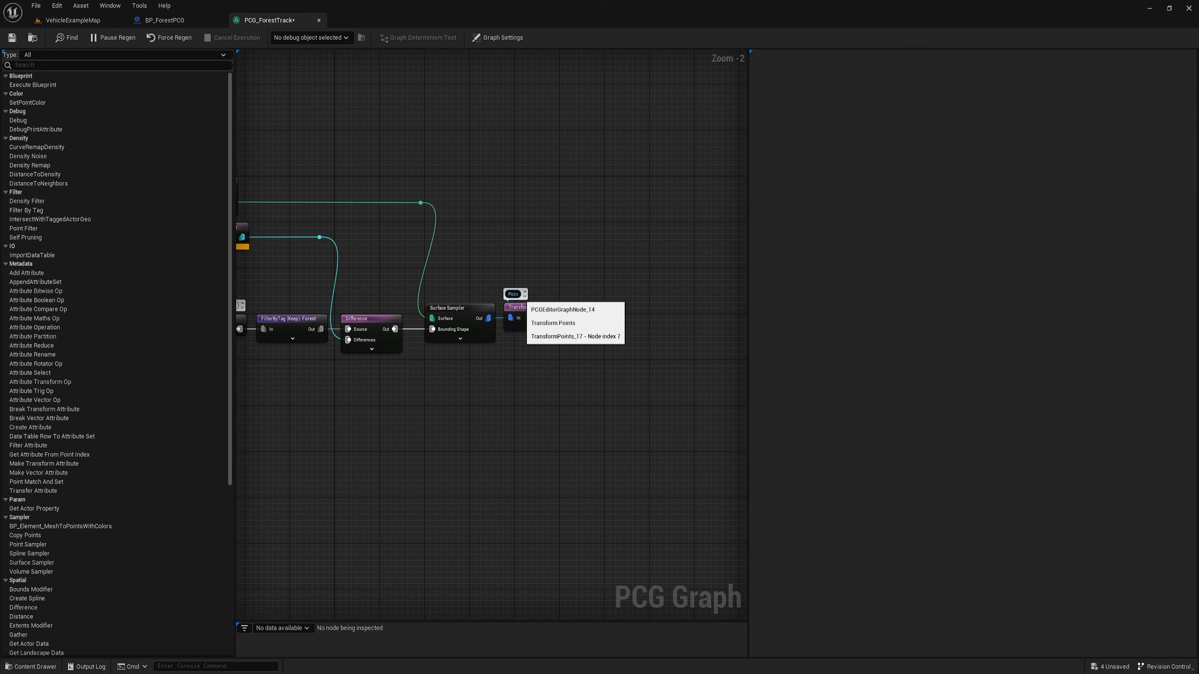
{"action": "type", "text": "t Local"}
{"action": "type", "text": "ion &"}
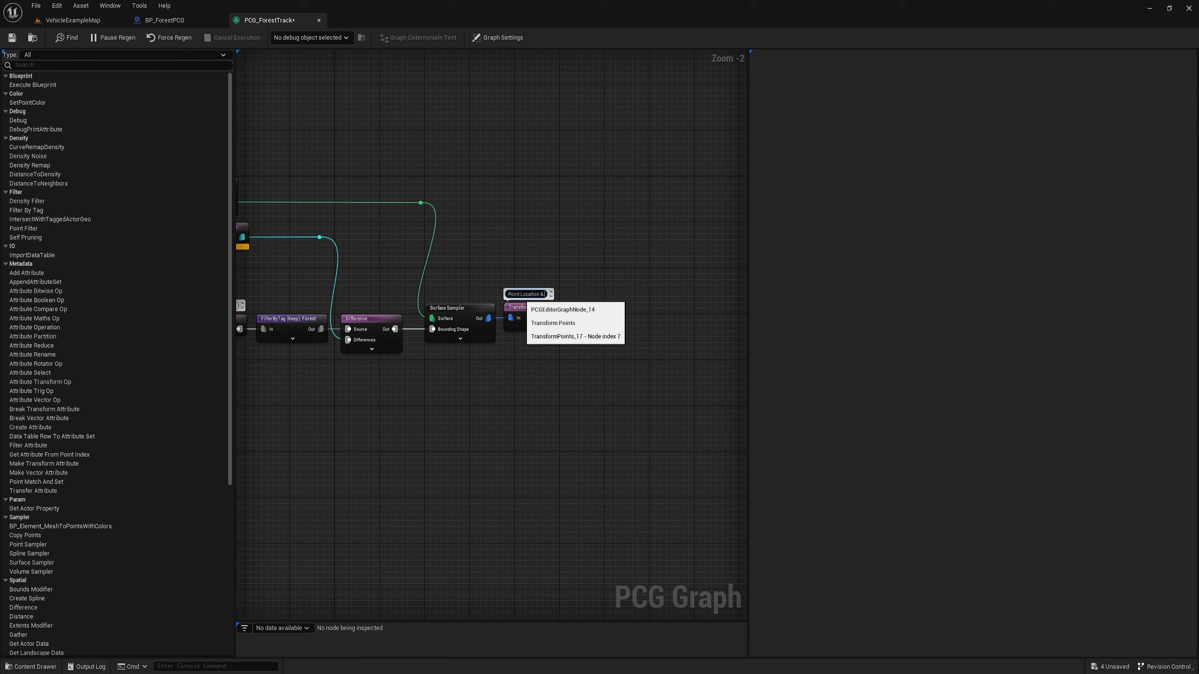
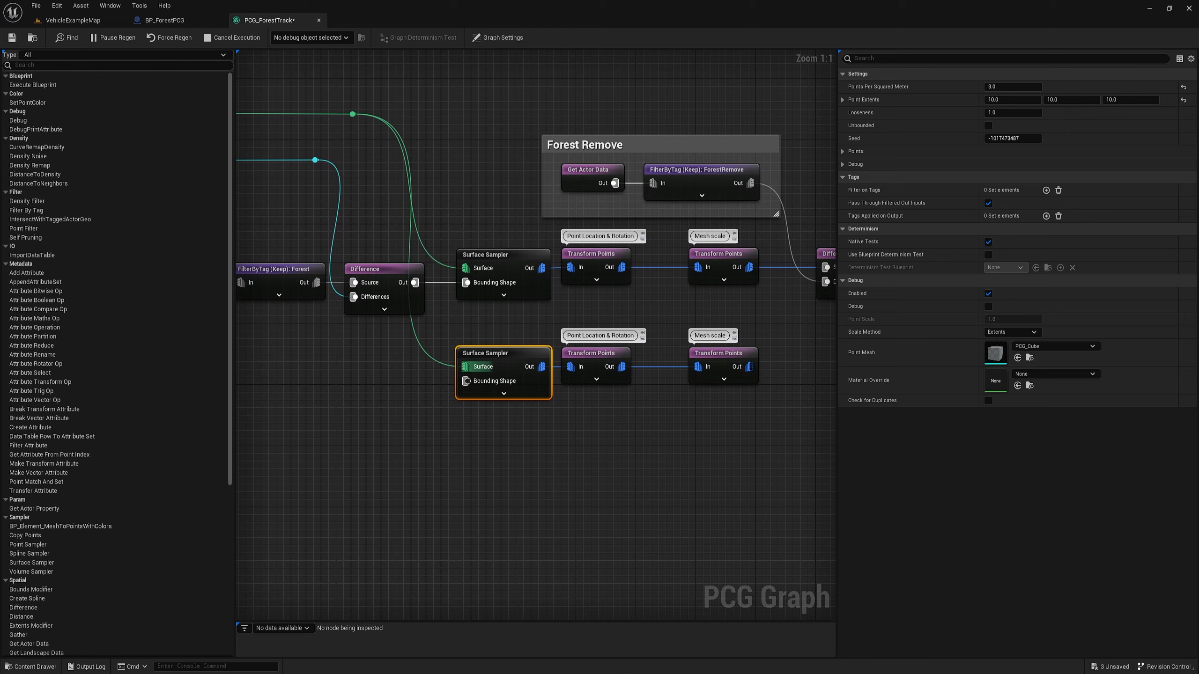
- Connect Difference to the lower Surface Sampler's Bounding Shape, and the lower Mesh scale node's output to the Grass Static Mesh Spawner
{"action": "left_click_drag", "start_coordinate": [415, 282], "coordinate": [466, 380]}
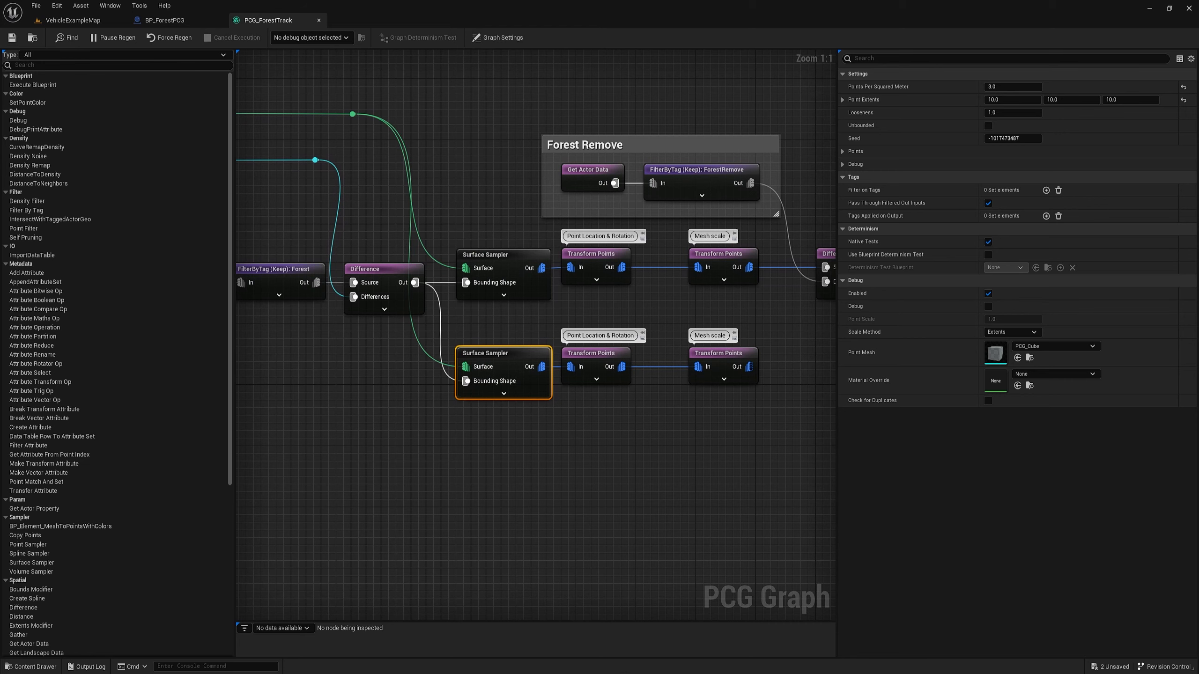
{"action": "left_click", "coordinate": [73, 19]}
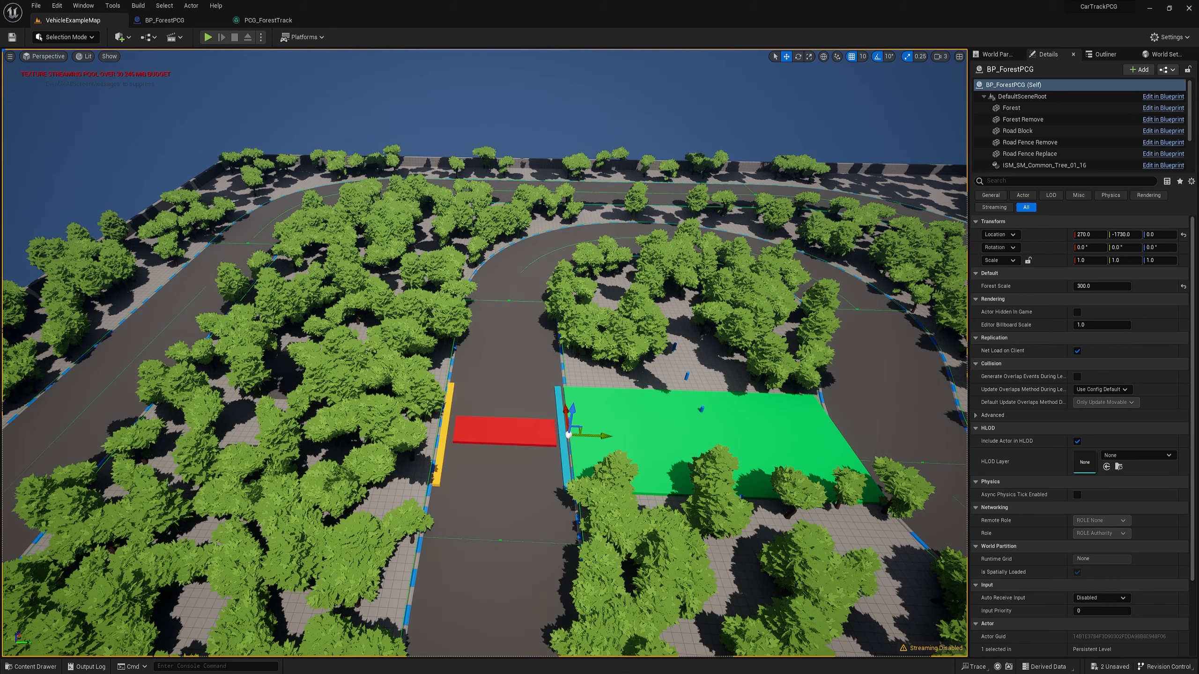
{"action": "left_click", "coordinate": [267, 20]}
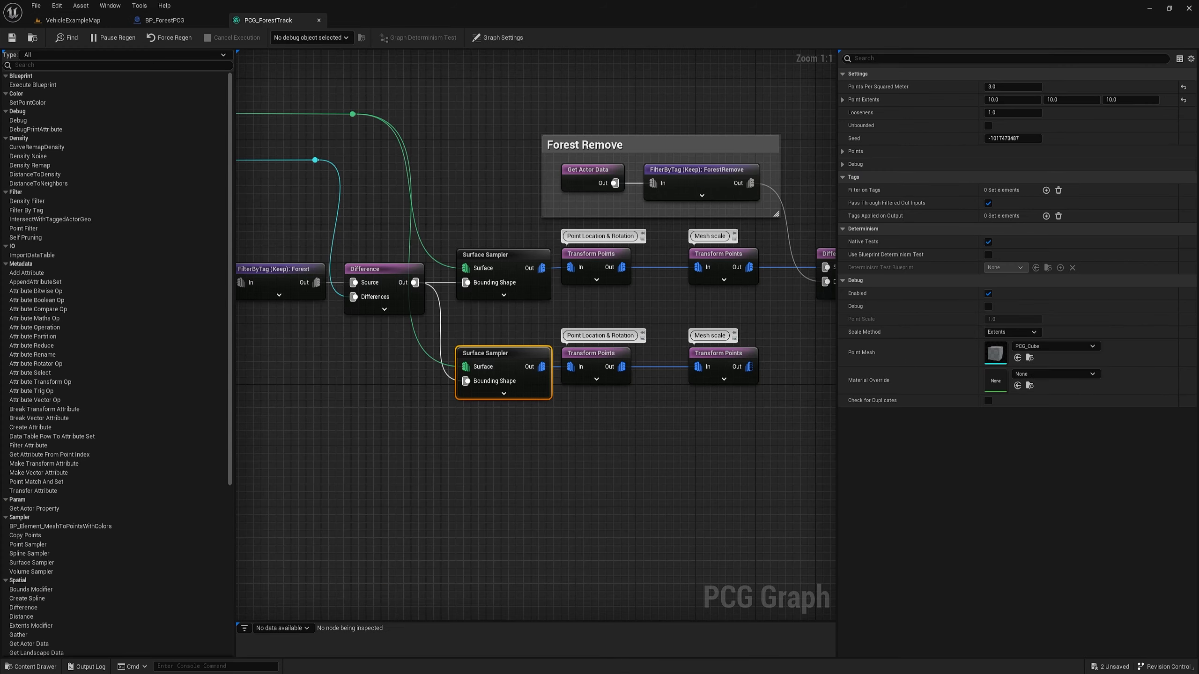
{"action": "right_click_drag", "start_coordinate": [666, 314], "coordinate": [452, 272]}
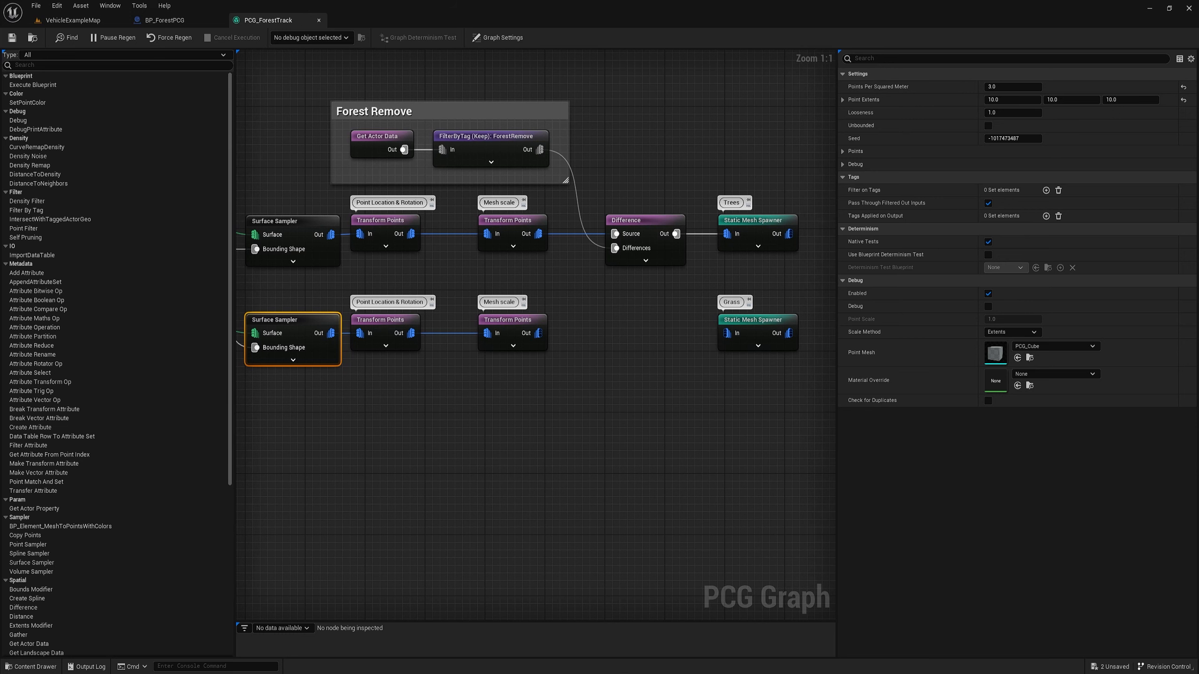
{"action": "left_click_drag", "start_coordinate": [539, 333], "coordinate": [727, 333]}
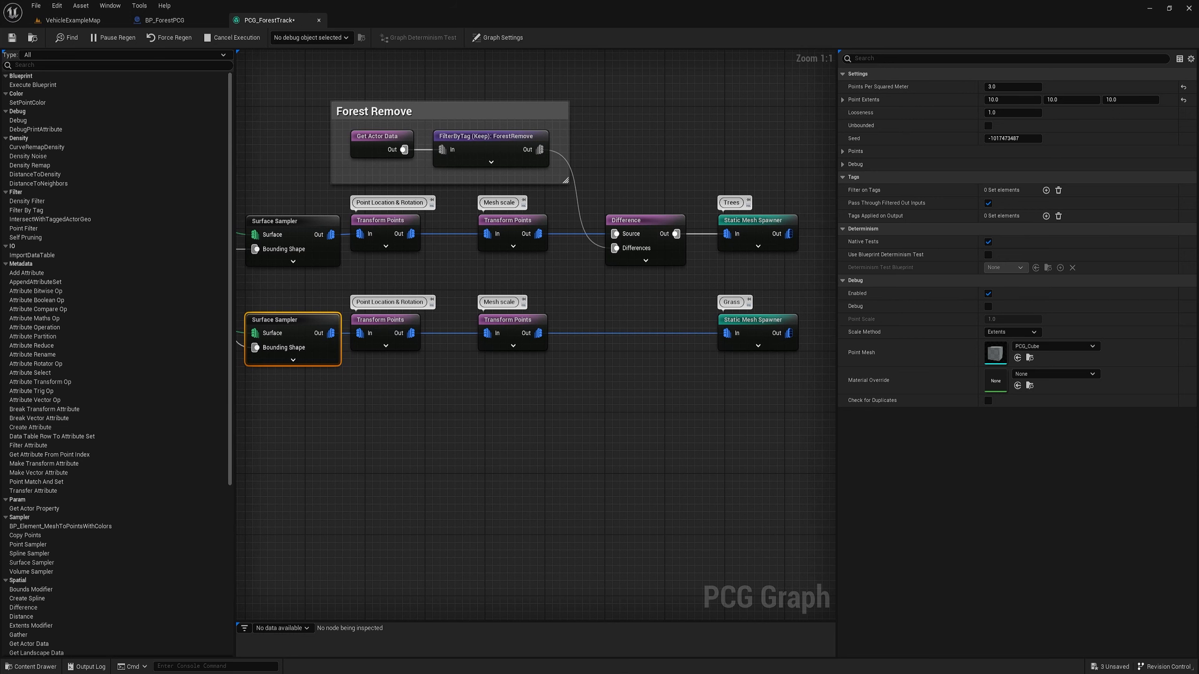
- Disable the Trees Static Mesh Spawner and inspect the grass coverage around the track in VehicleExampleMap
{"action": "left_click", "coordinate": [756, 240]}
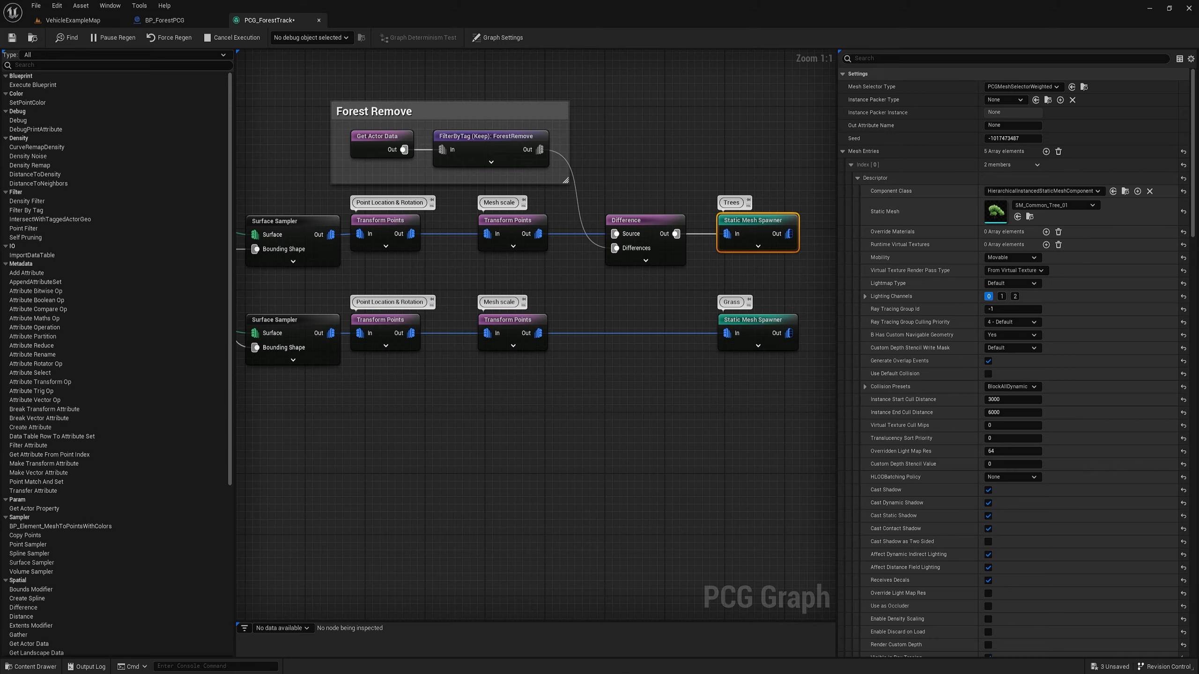
{"action": "key", "text": "e"}
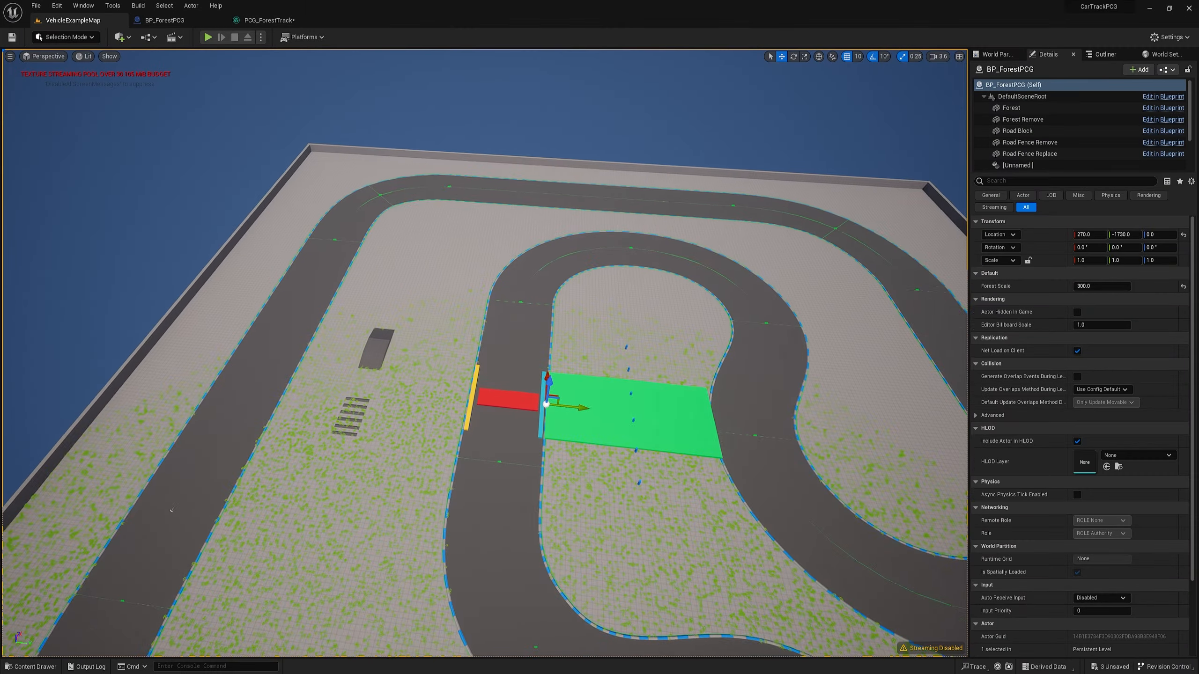
{"action": "scroll", "coordinate": [520, 354], "scroll_direction": "up", "scroll_amount": 3}
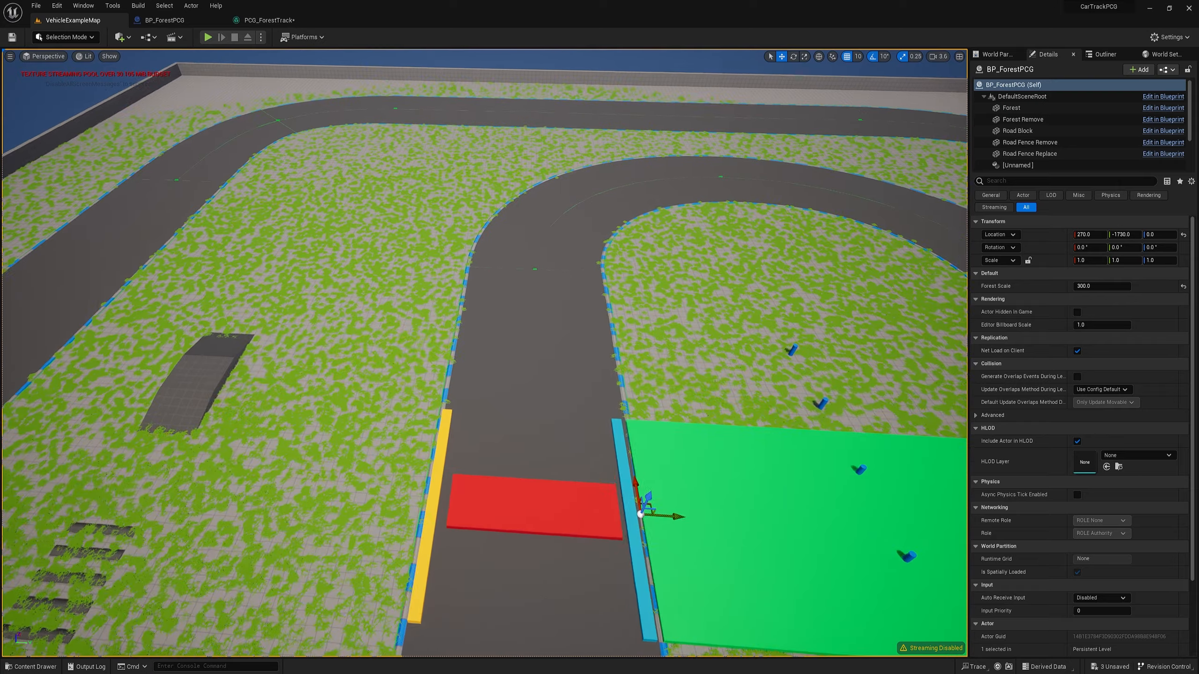
{"action": "right_click_drag", "start_coordinate": [484, 353], "coordinate": [425, 326]}
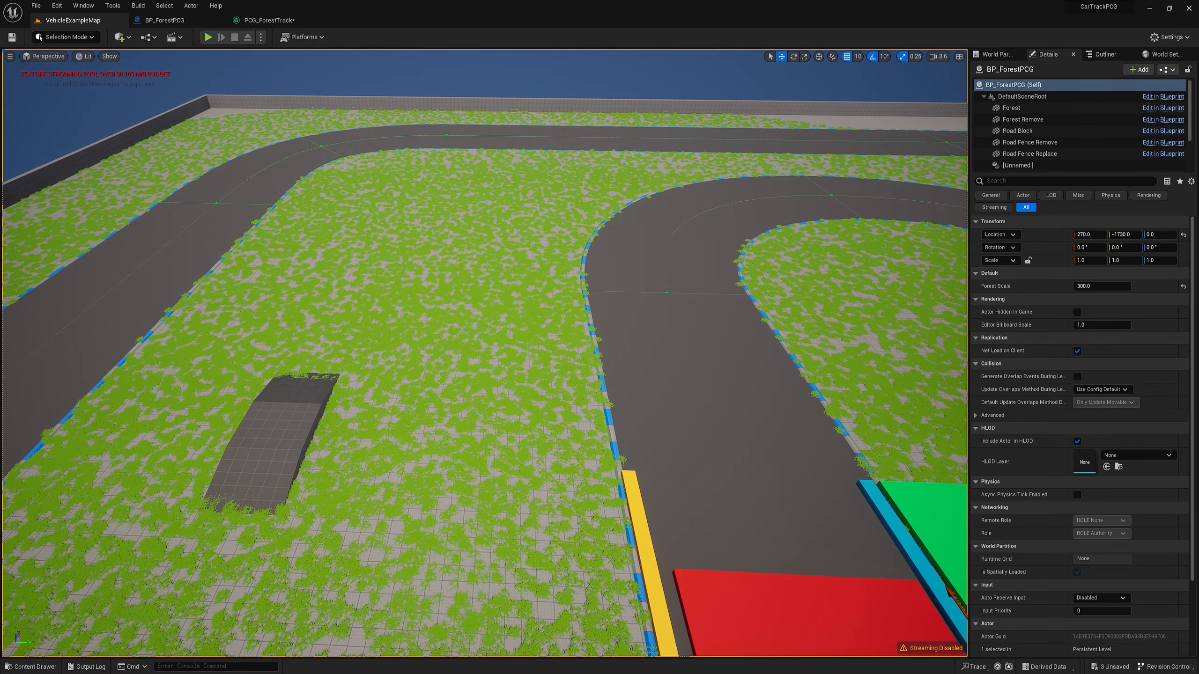
{"action": "left_click", "coordinate": [268, 19]}
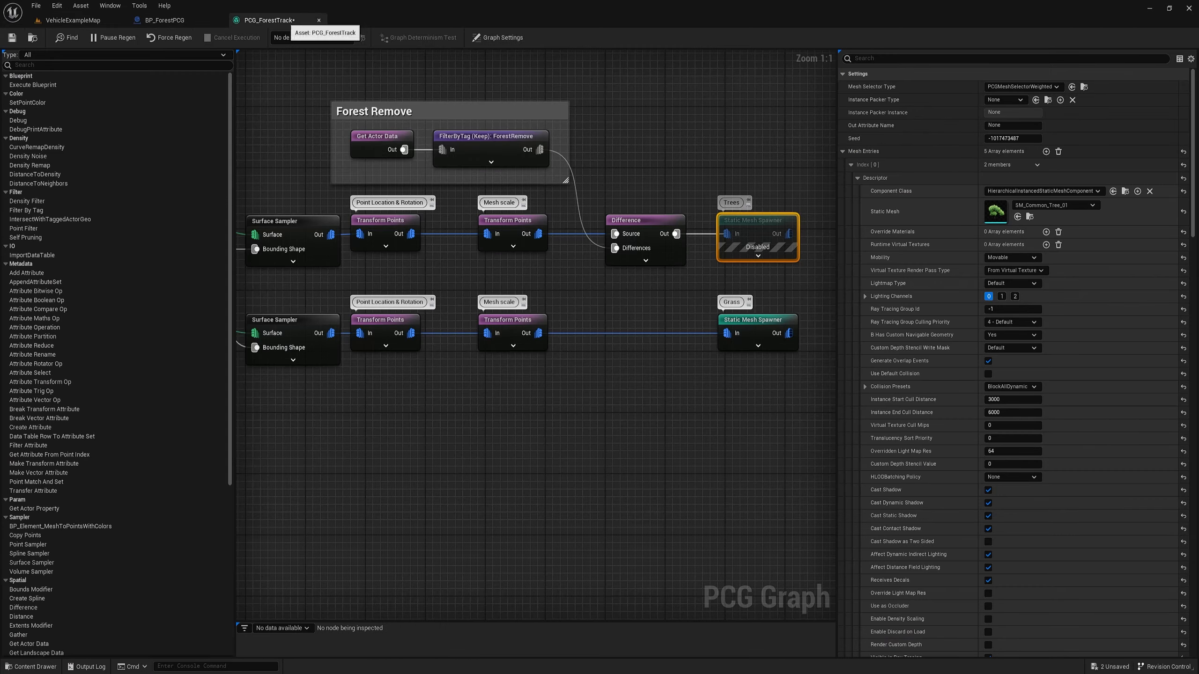
- Duplicate the whole grass chain from Surface Sampler to Static Mesh Spawner and align the copy directly below it
{"action": "left_click", "coordinate": [445, 405]}
{"action": "right_click_drag", "start_coordinate": [445, 404], "coordinate": [463, 351]}
{"action": "scroll", "coordinate": [463, 351], "scroll_direction": "down", "scroll_amount": 1}
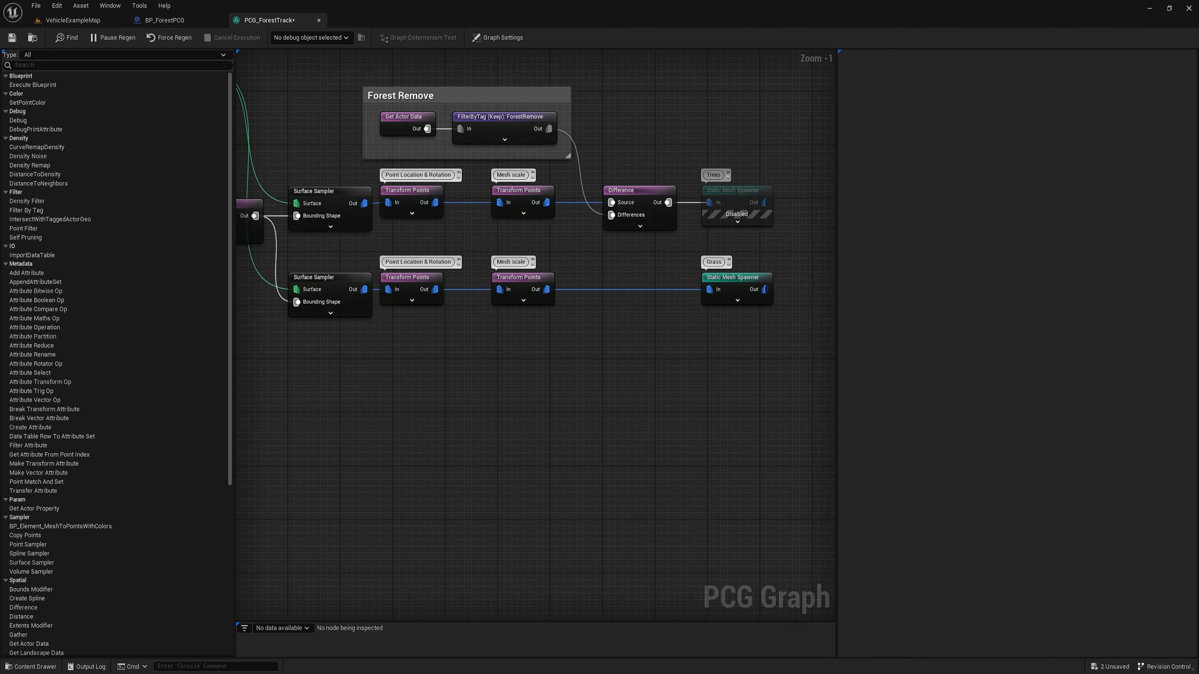
{"action": "left_click_drag", "start_coordinate": [314, 371], "coordinate": [748, 283]}
{"action": "key", "text": "ctrl+d"}
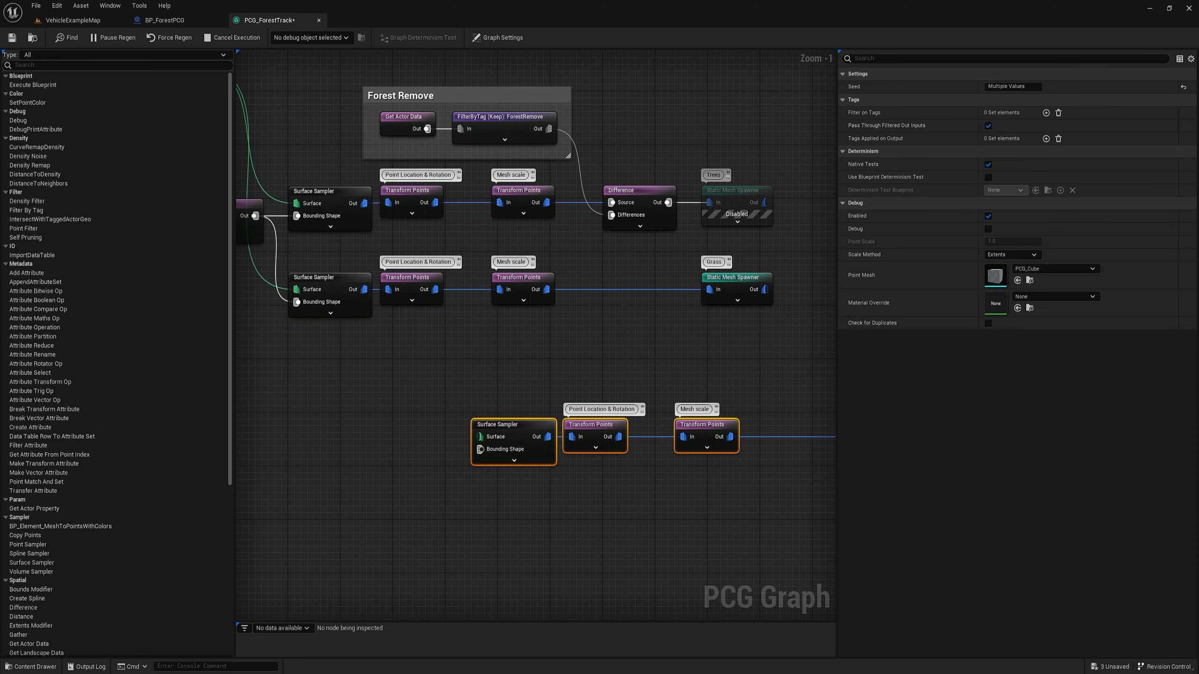
{"action": "left_click_drag", "start_coordinate": [706, 428], "coordinate": [522, 354]}
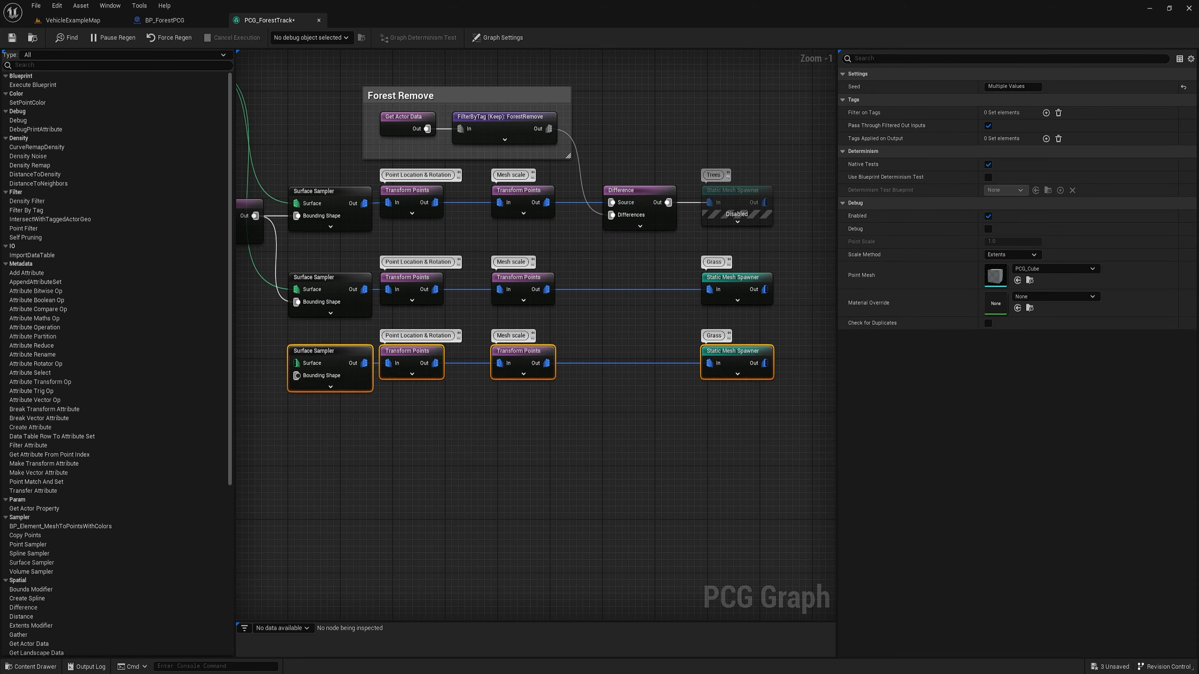
- Label the copied Static Mesh Spawner "Rocks" and set its first mesh entry to SM_S_Rock_08
{"action": "left_click", "coordinate": [716, 336]}
{"action": "type", "text": "Rocks"}
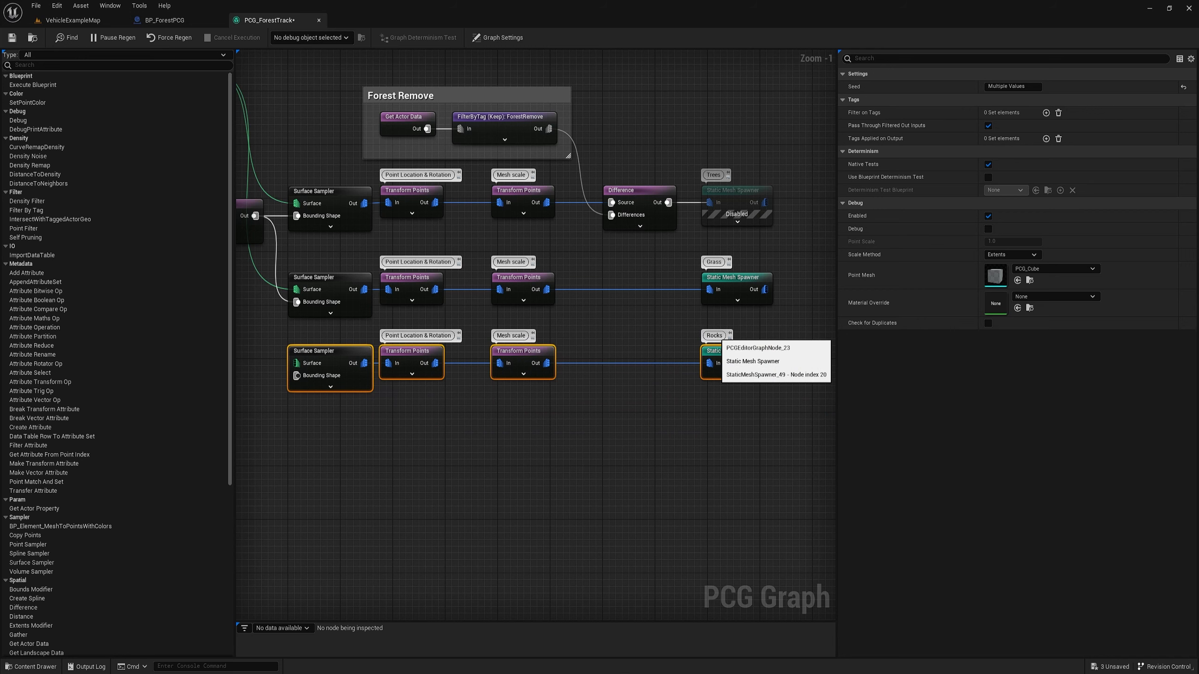
{"action": "left_click", "coordinate": [736, 361]}
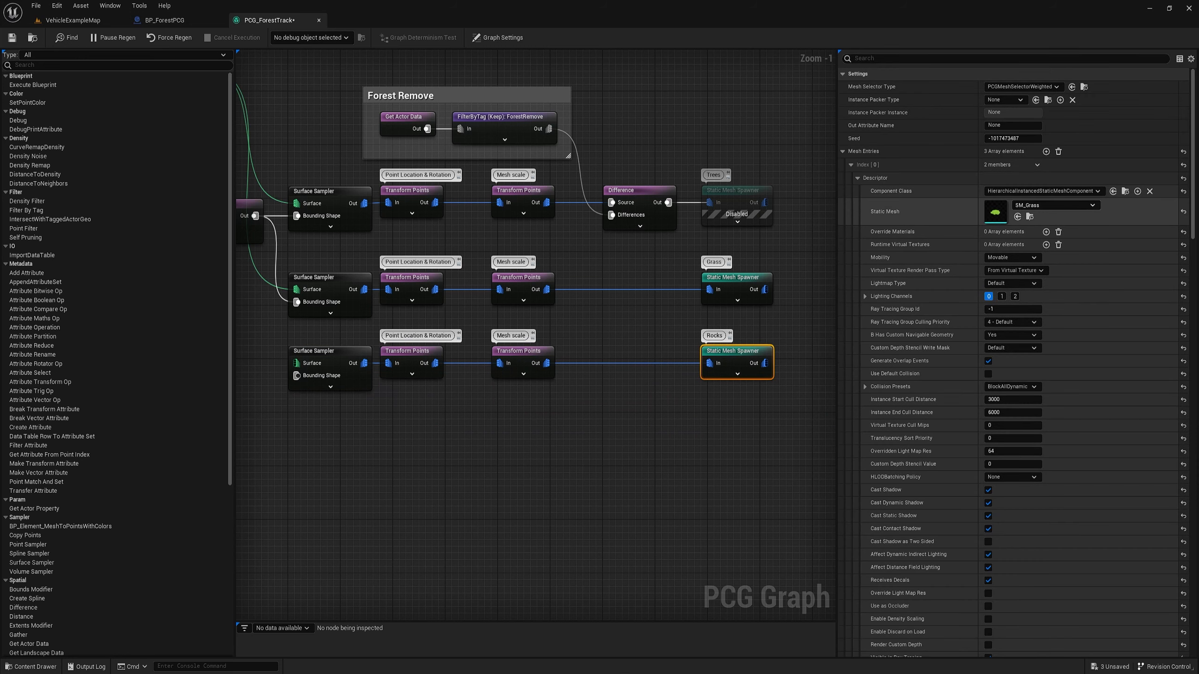
{"action": "left_click", "coordinate": [1045, 207]}
{"action": "type", "text": "rock"}
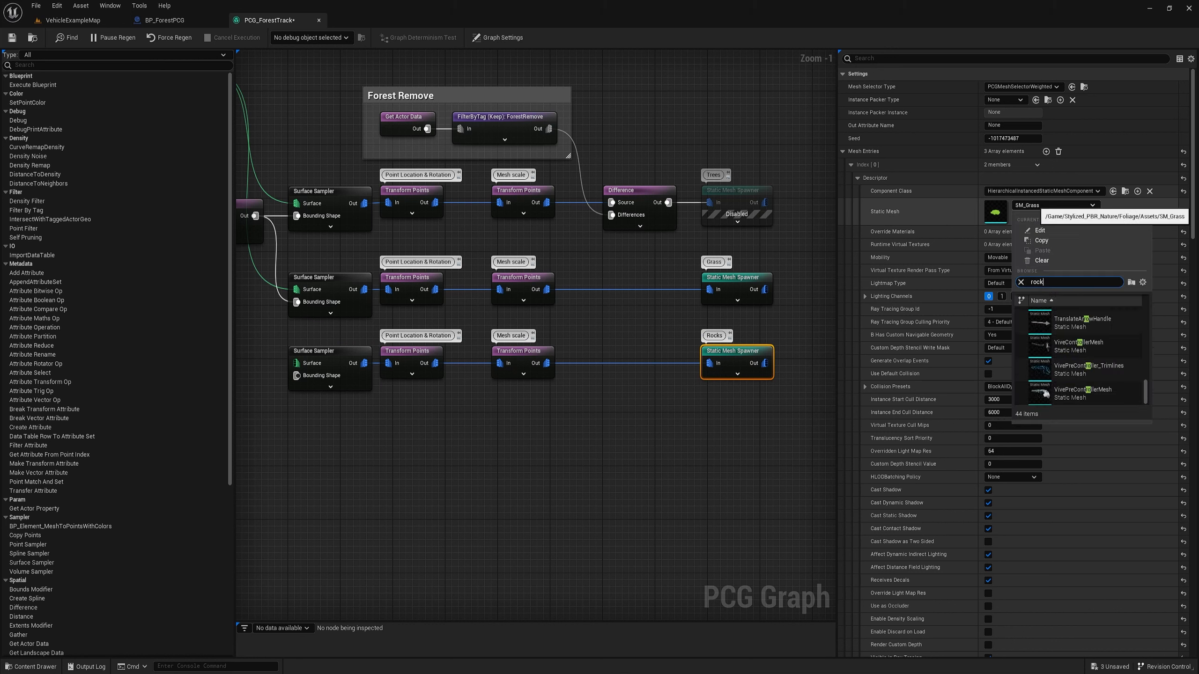
{"action": "left_click", "coordinate": [1072, 323]}
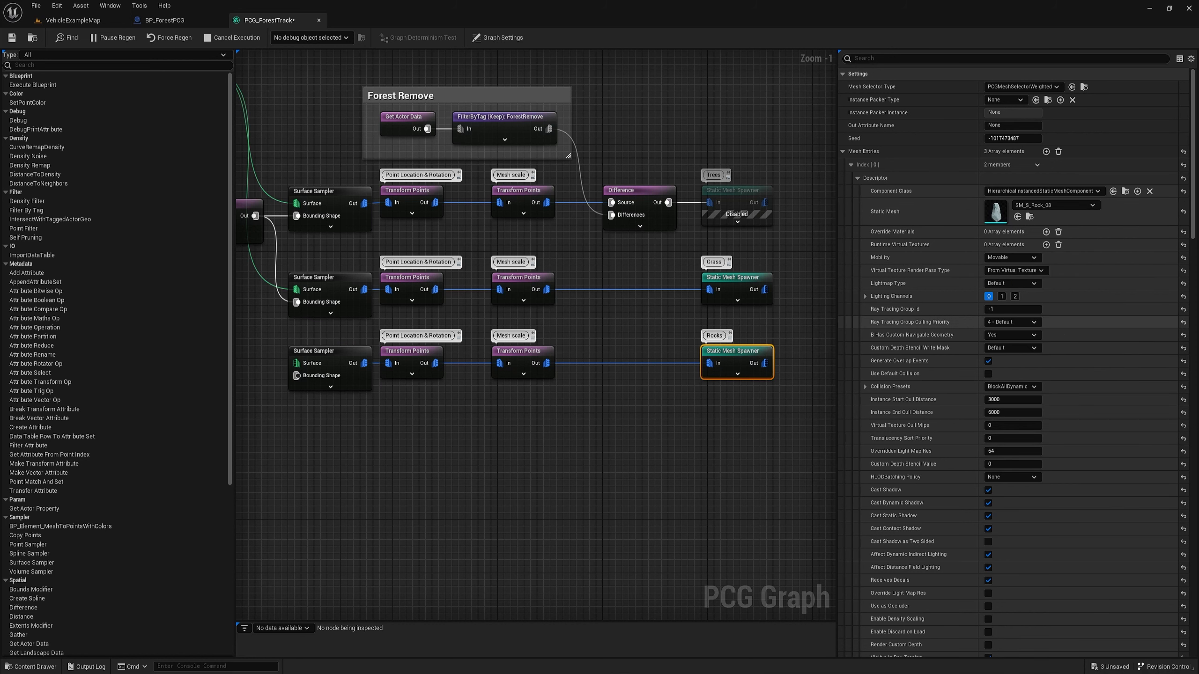
- Collapse the first mesh entry of the Rocks spawner and set the second entry's static mesh to SM_S_Rock_07
{"action": "left_click", "coordinate": [857, 178]}
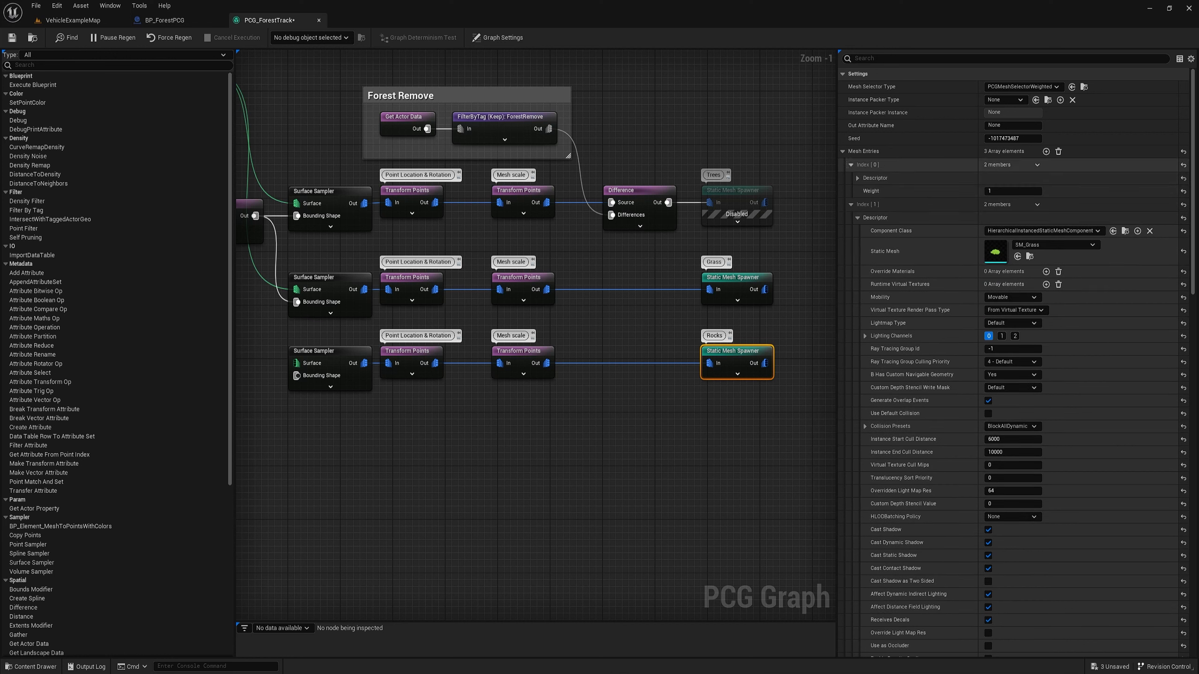
{"action": "left_click", "coordinate": [851, 164]}
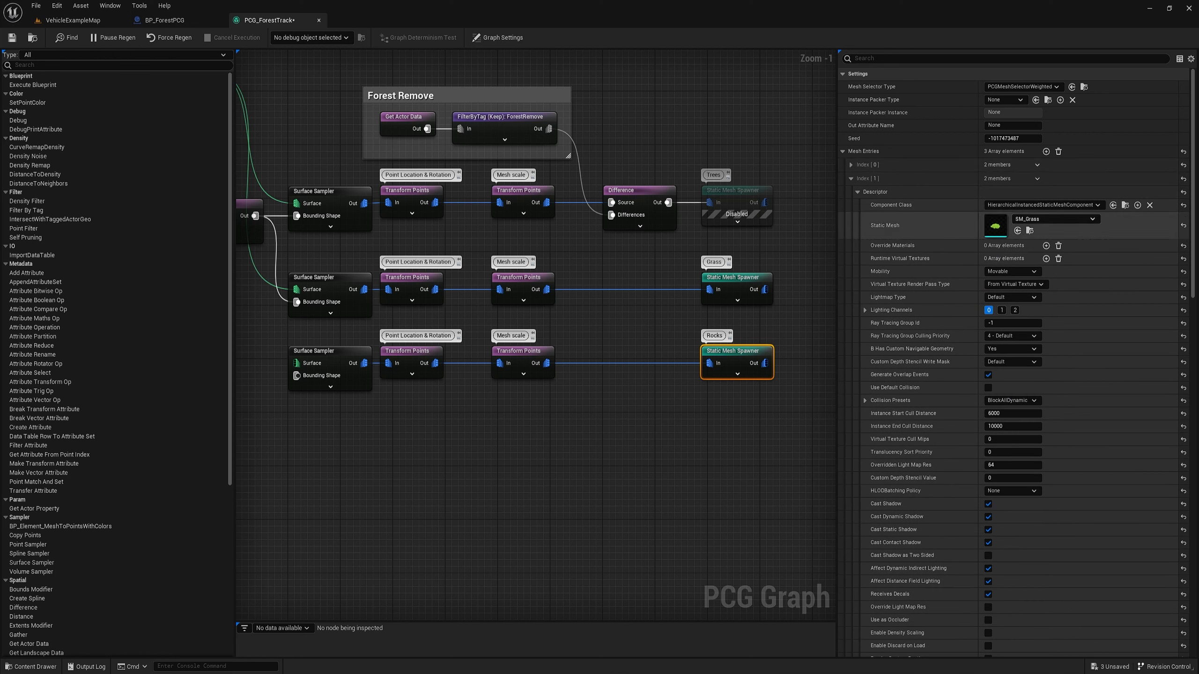
{"action": "left_click", "coordinate": [1053, 219]}
{"action": "type", "text": "rock"}
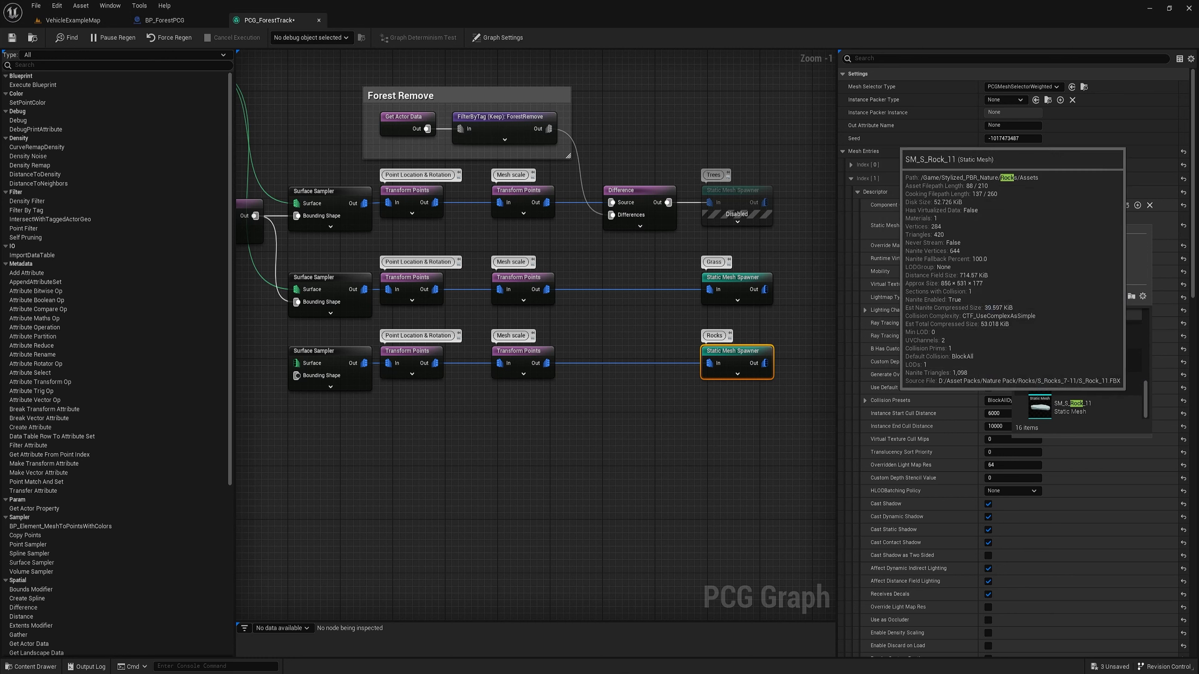
{"action": "scroll", "coordinate": [1081, 368], "scroll_direction": "up", "scroll_amount": 3}
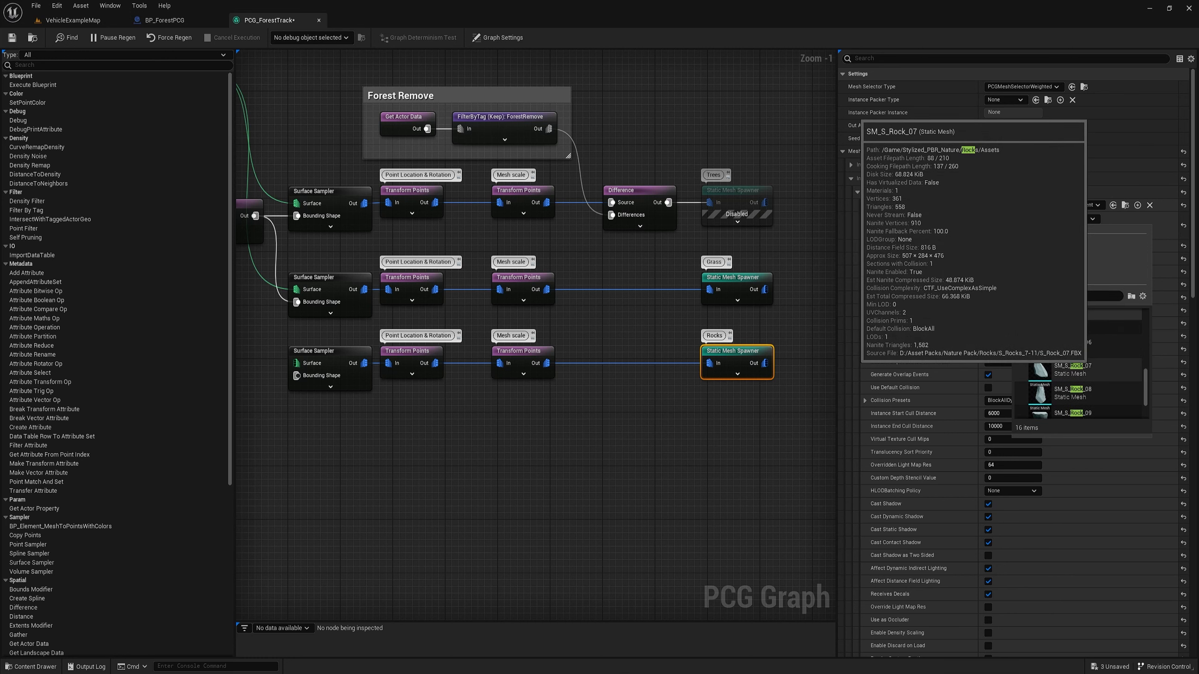
{"action": "left_click", "coordinate": [1072, 369]}
- Set the static mesh of the Rocks spawner's third mesh entry to SM_S_Rock_03 and collapse that entry
{"action": "left_click", "coordinate": [851, 179]}
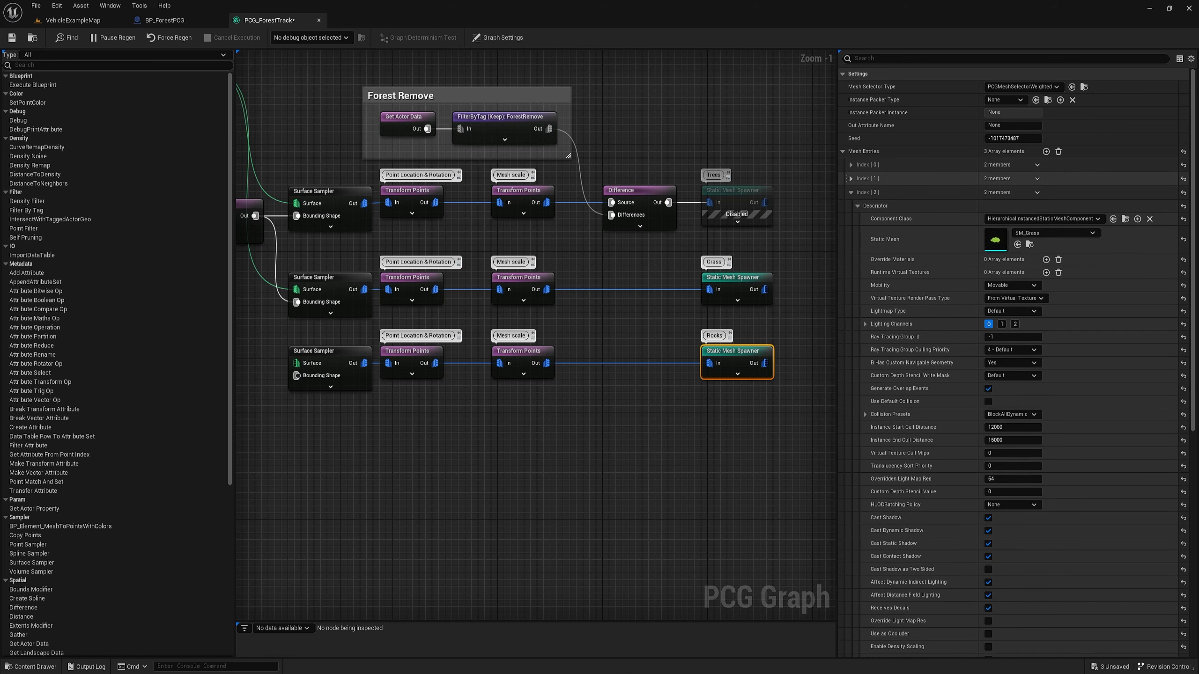
{"action": "left_click", "coordinate": [1055, 232]}
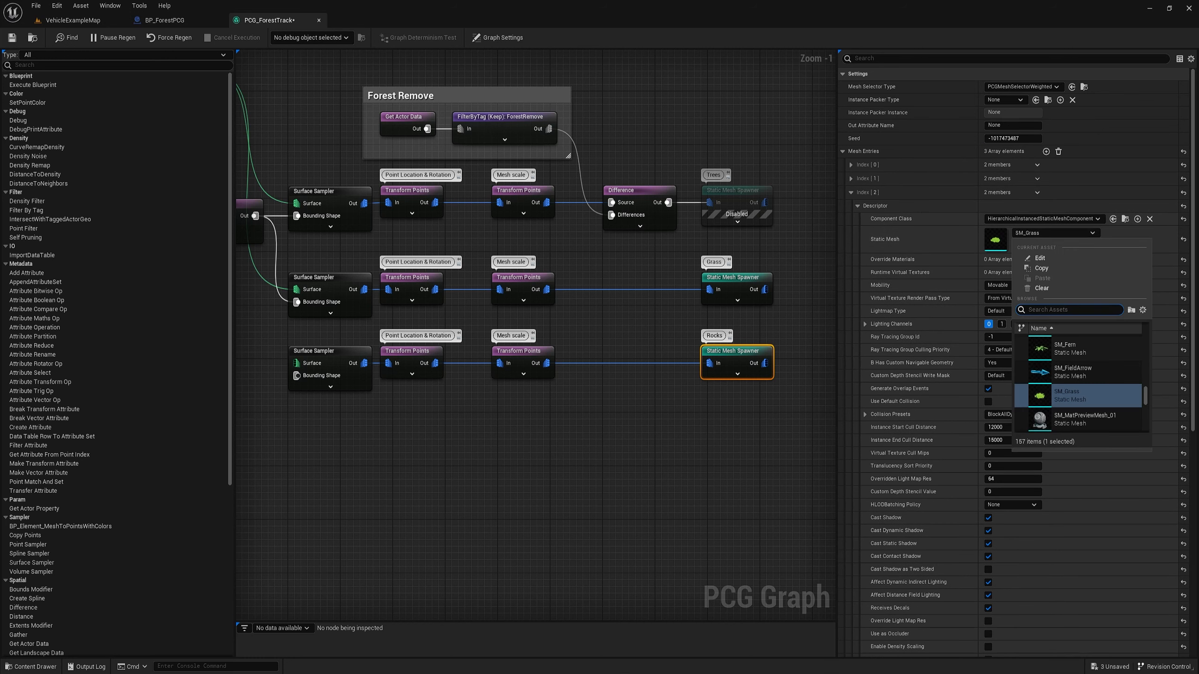
{"action": "type", "text": "rock"}
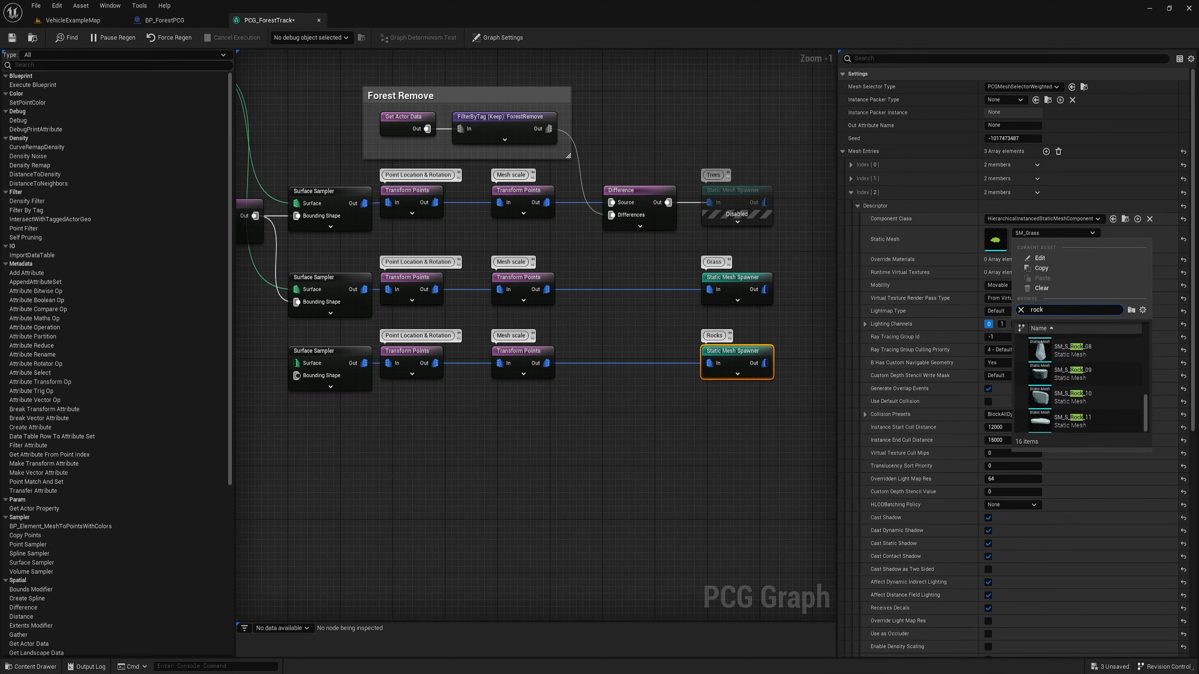
{"action": "scroll", "coordinate": [1081, 382], "scroll_direction": "up", "scroll_amount": 5}
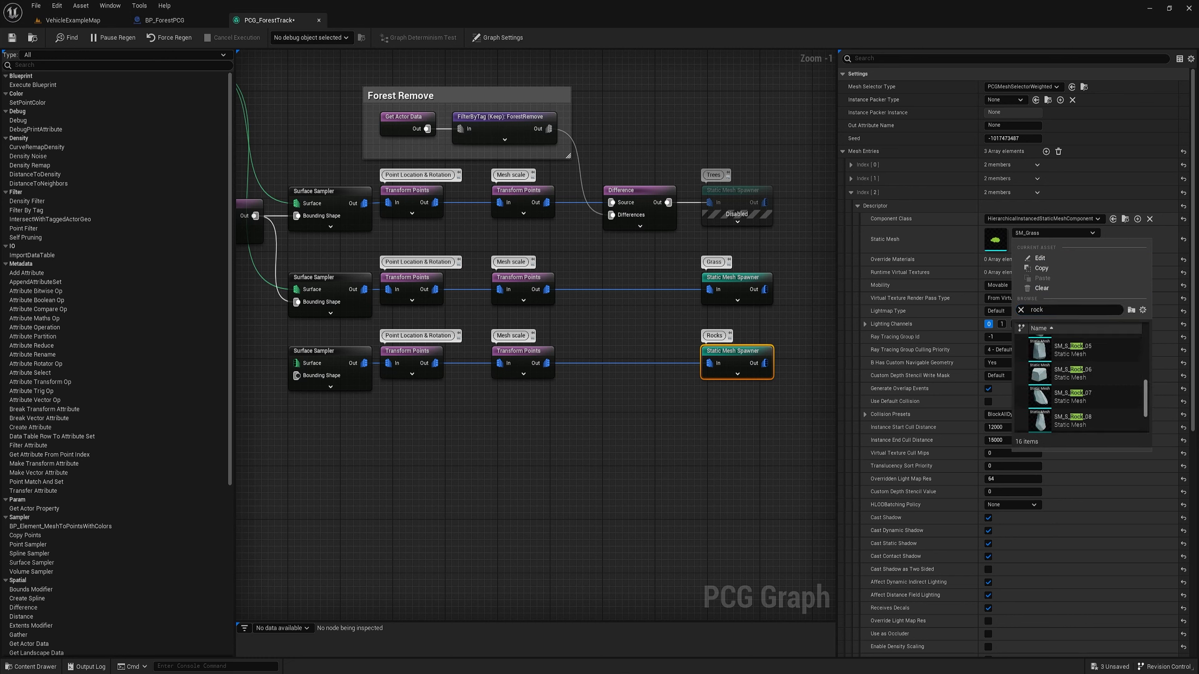
{"action": "scroll", "coordinate": [1081, 382], "scroll_direction": "up", "scroll_amount": 2}
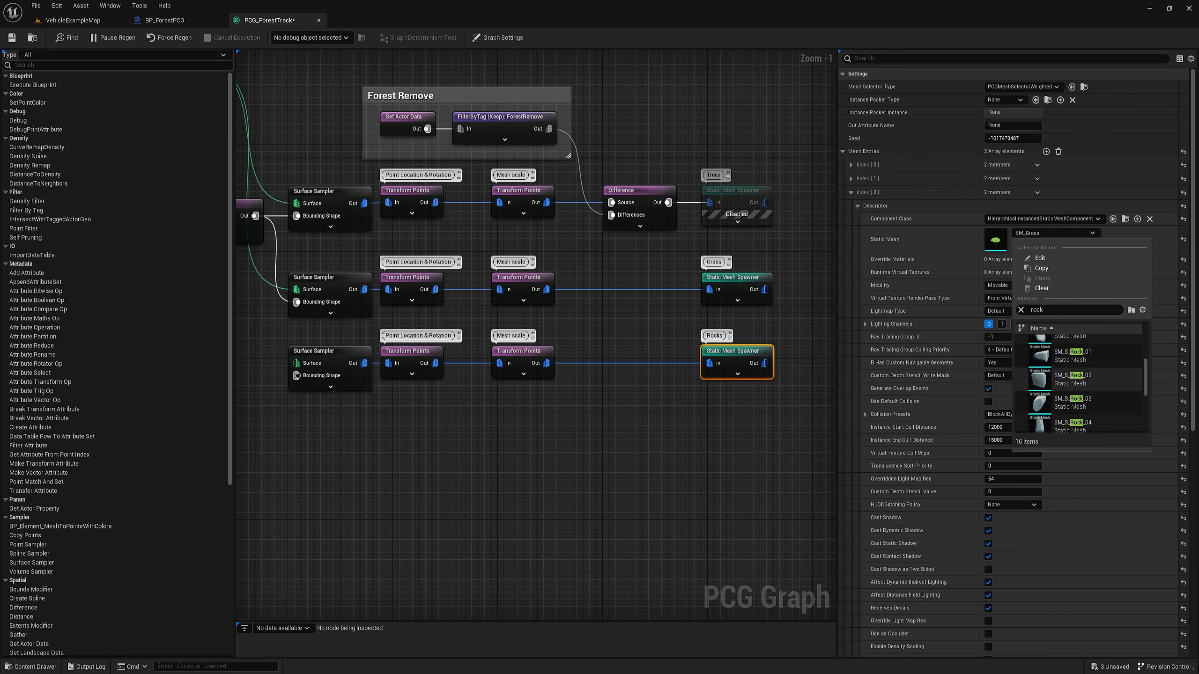
{"action": "left_click", "coordinate": [1072, 402]}
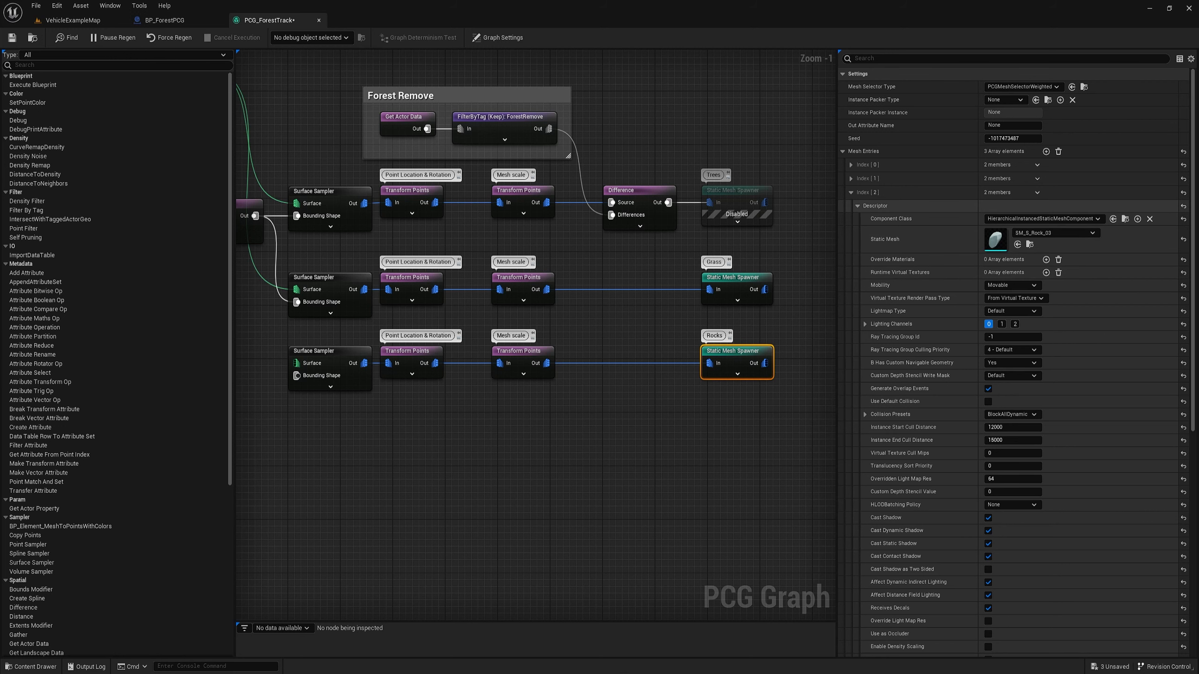
{"action": "left_click", "coordinate": [850, 192]}
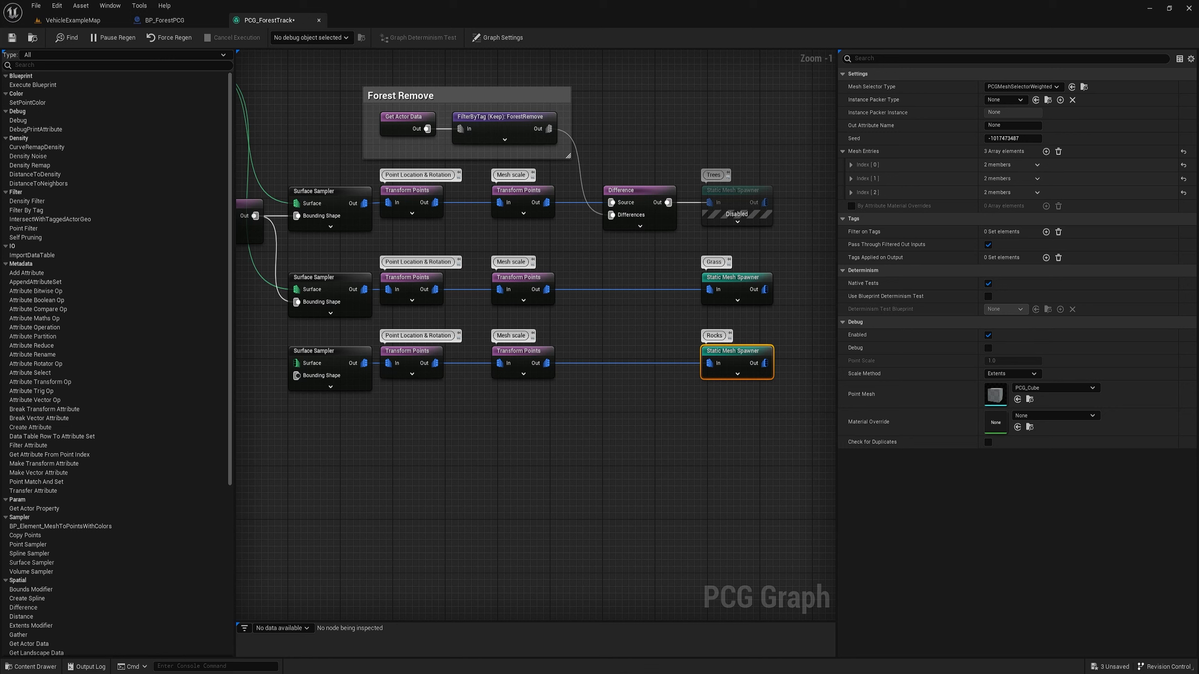
- Set the rock chain's Mesh scale node to Scale Min 0.05 and Scale Max 0.1, and save the graph
{"action": "left_click", "coordinate": [522, 359]}
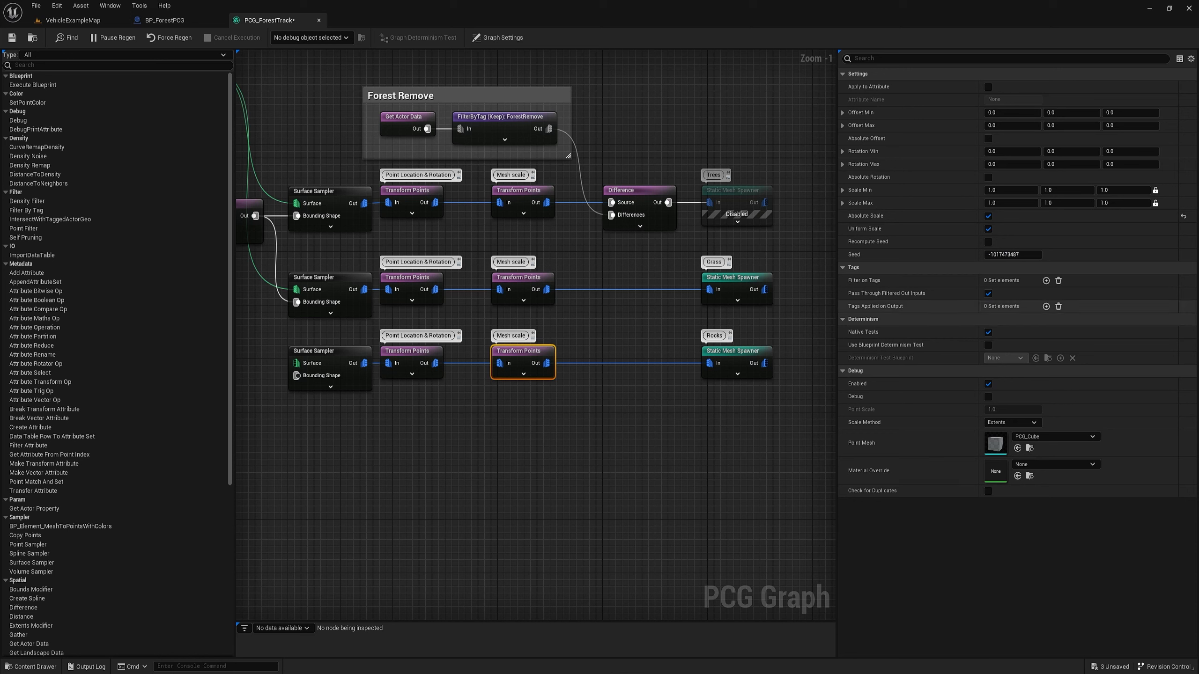
{"action": "left_click", "coordinate": [1001, 189]}
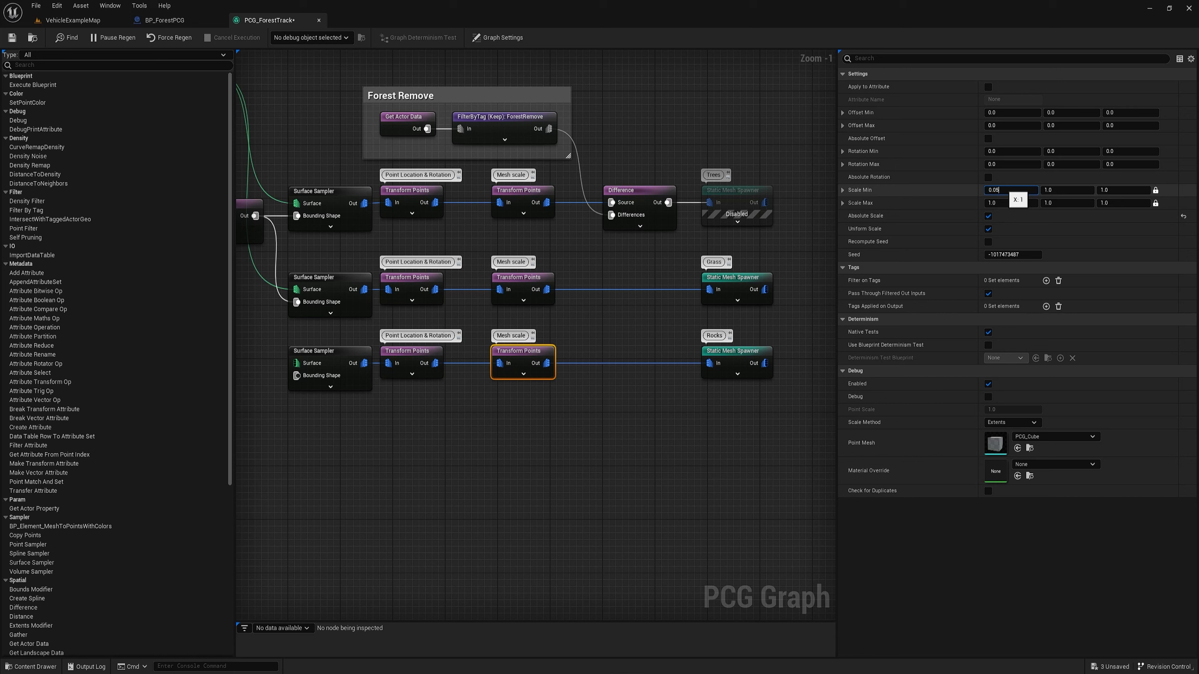
{"action": "type", "text": "0.05"}
{"action": "key", "text": "Return"}
{"action": "left_click", "coordinate": [1004, 202]}
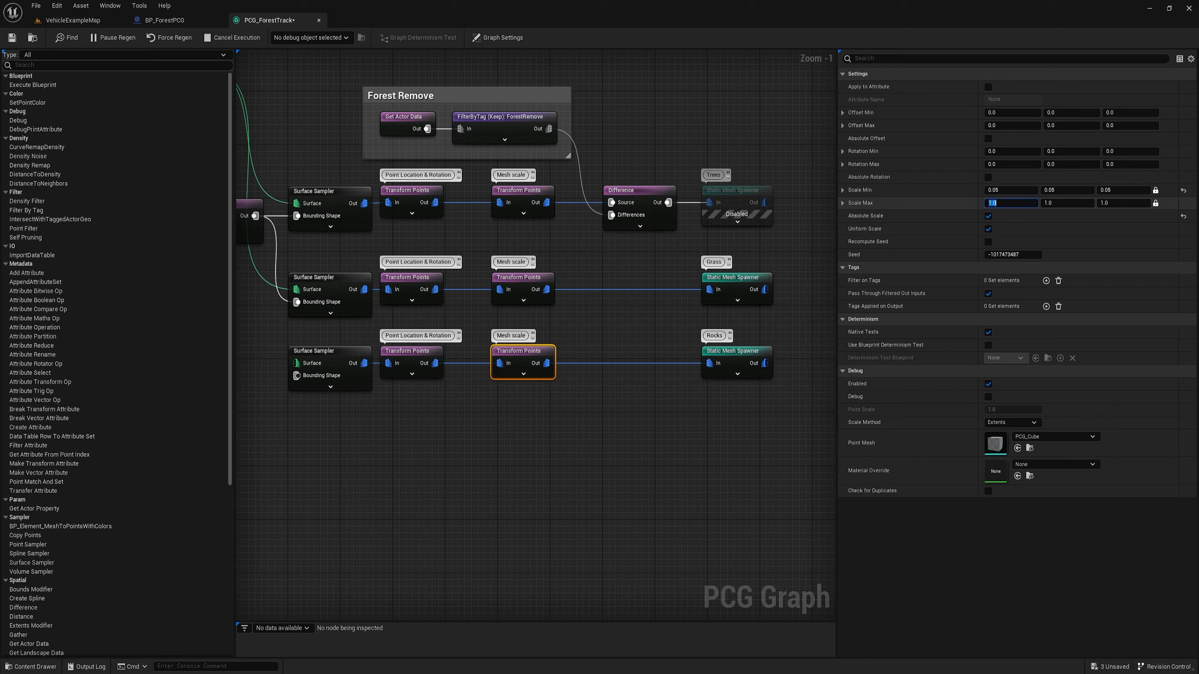
{"action": "type", "text": "0.1"}
{"action": "key", "text": "Return"}
{"action": "left_click", "coordinate": [12, 37]}
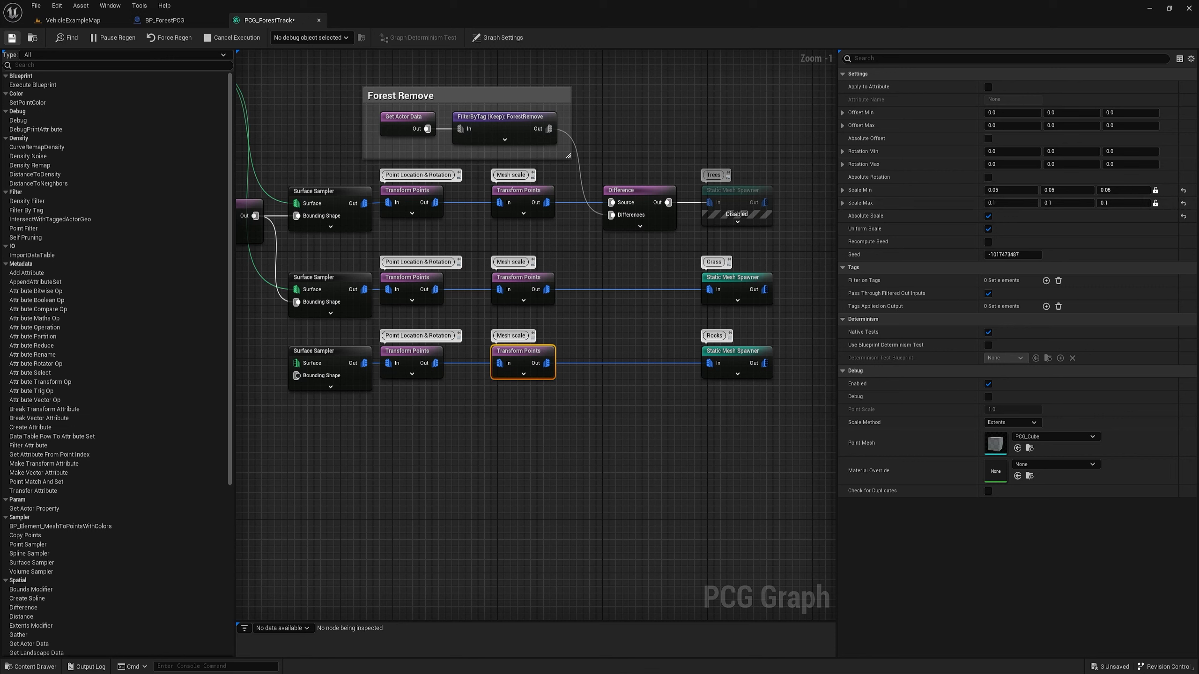
- Connect the landscape input to the rock chain's Surface Sampler Surface pin and set its Points Per Squared Meter to 0.5
{"action": "right_click_drag", "start_coordinate": [255, 216], "coordinate": [328, 224]}
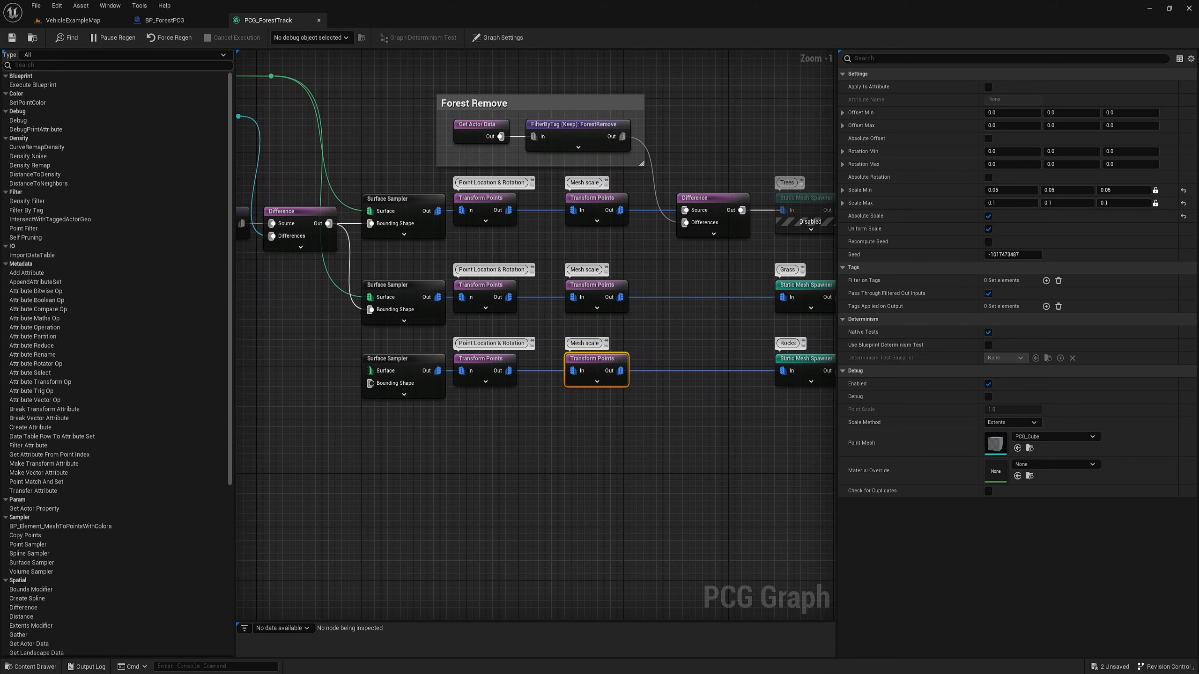
{"action": "left_click_drag", "start_coordinate": [311, 204], "coordinate": [370, 371]}
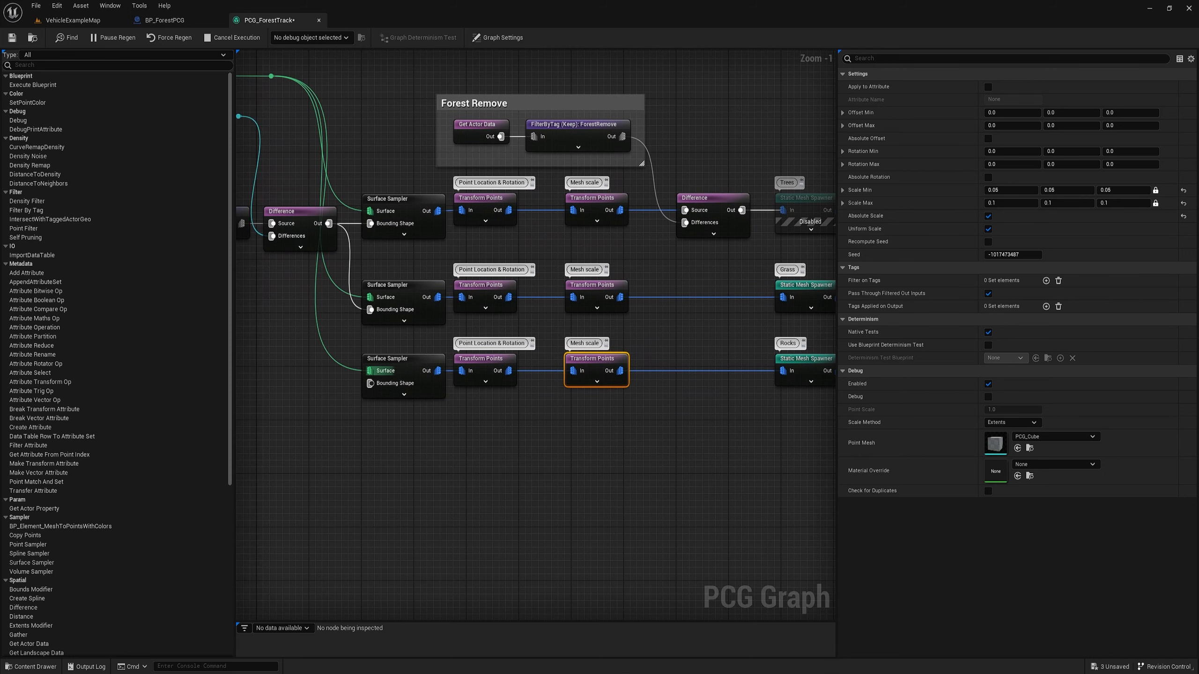
{"action": "left_click", "coordinate": [405, 370]}
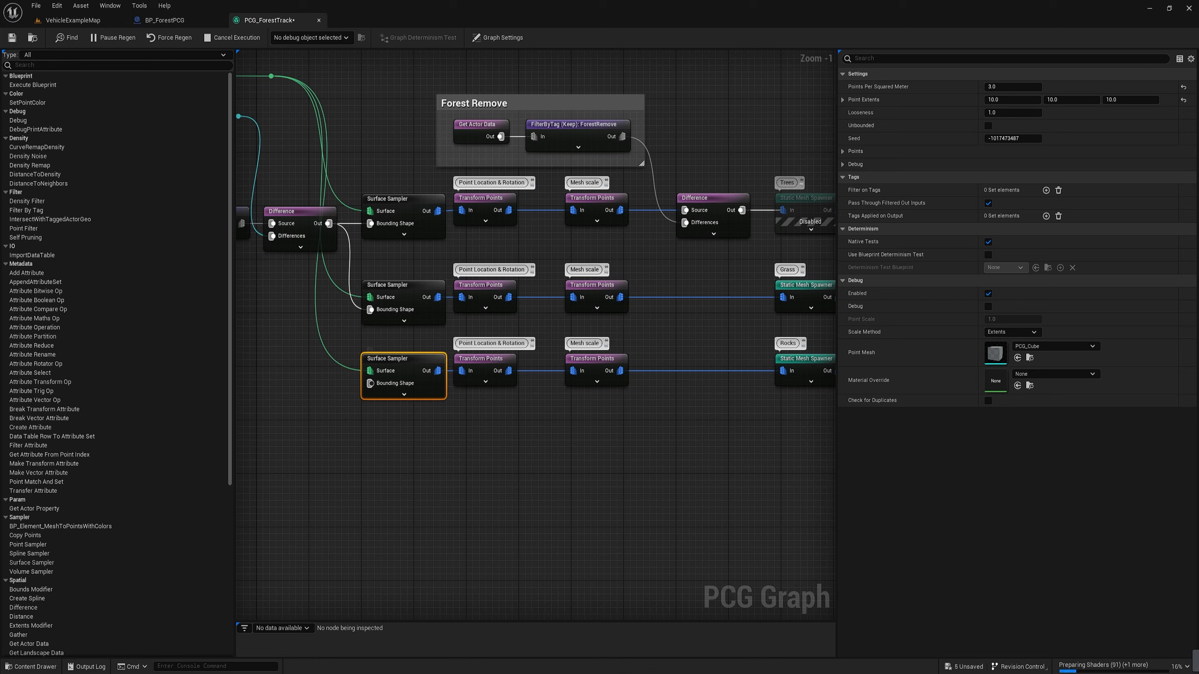
{"action": "left_click", "coordinate": [1003, 87]}
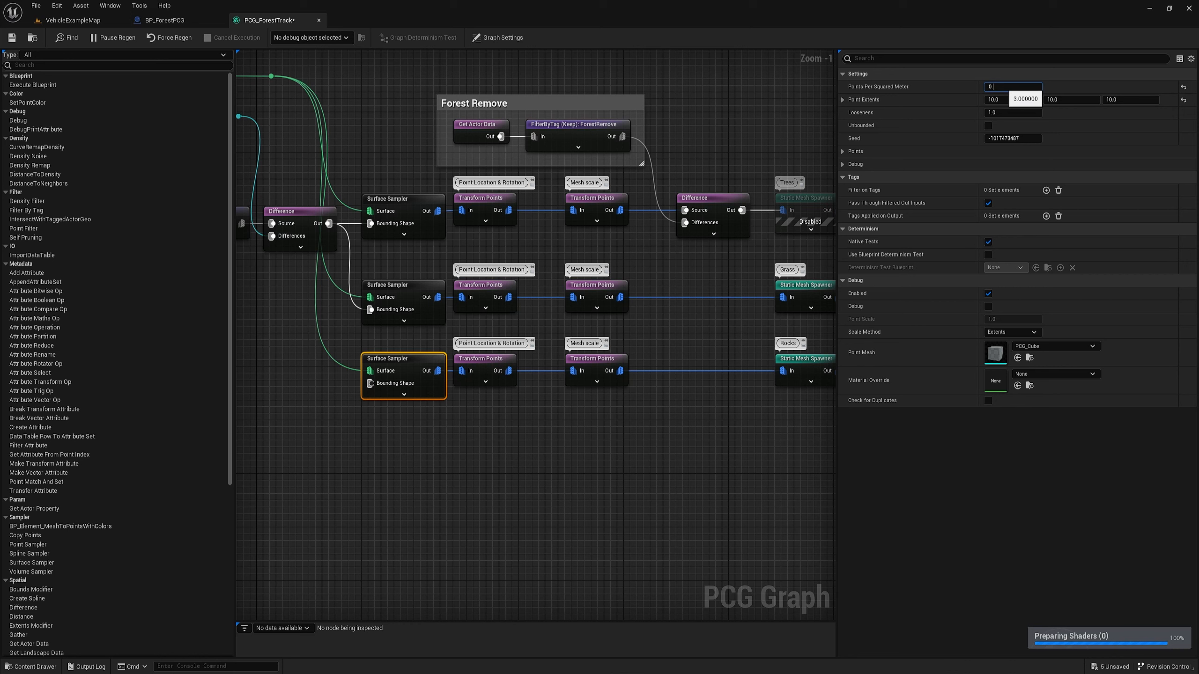
{"action": "type", "text": "0.5"}
{"action": "key", "text": "Return"}
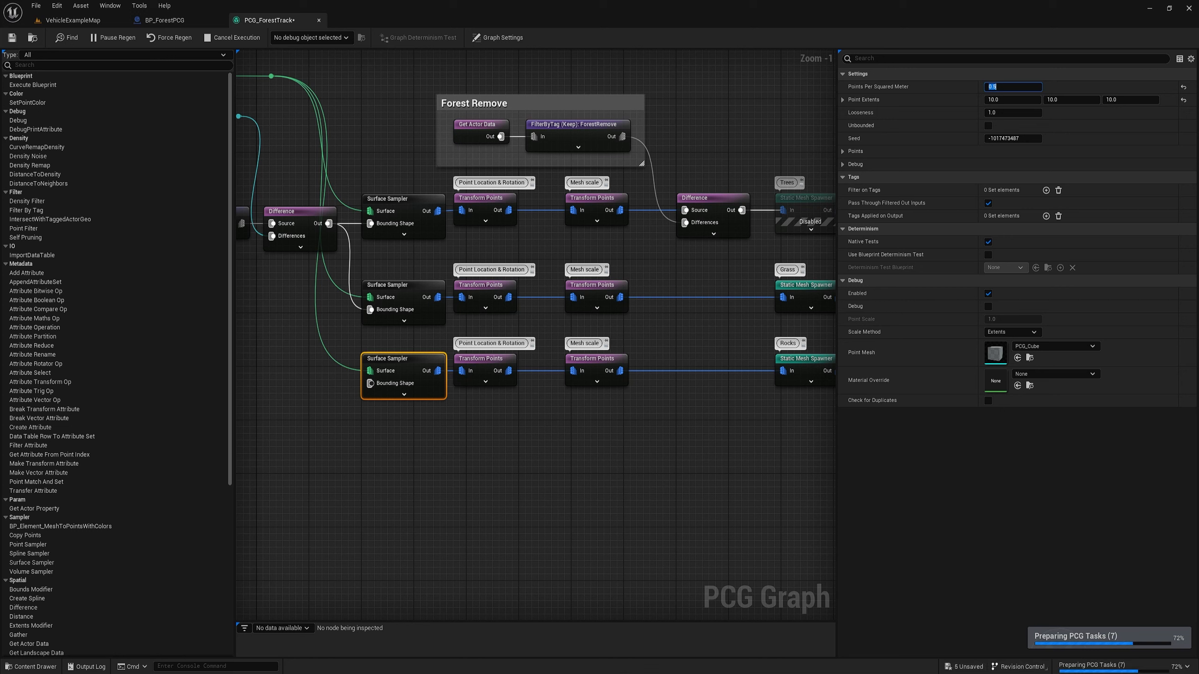
{"action": "key", "text": "Escape"}
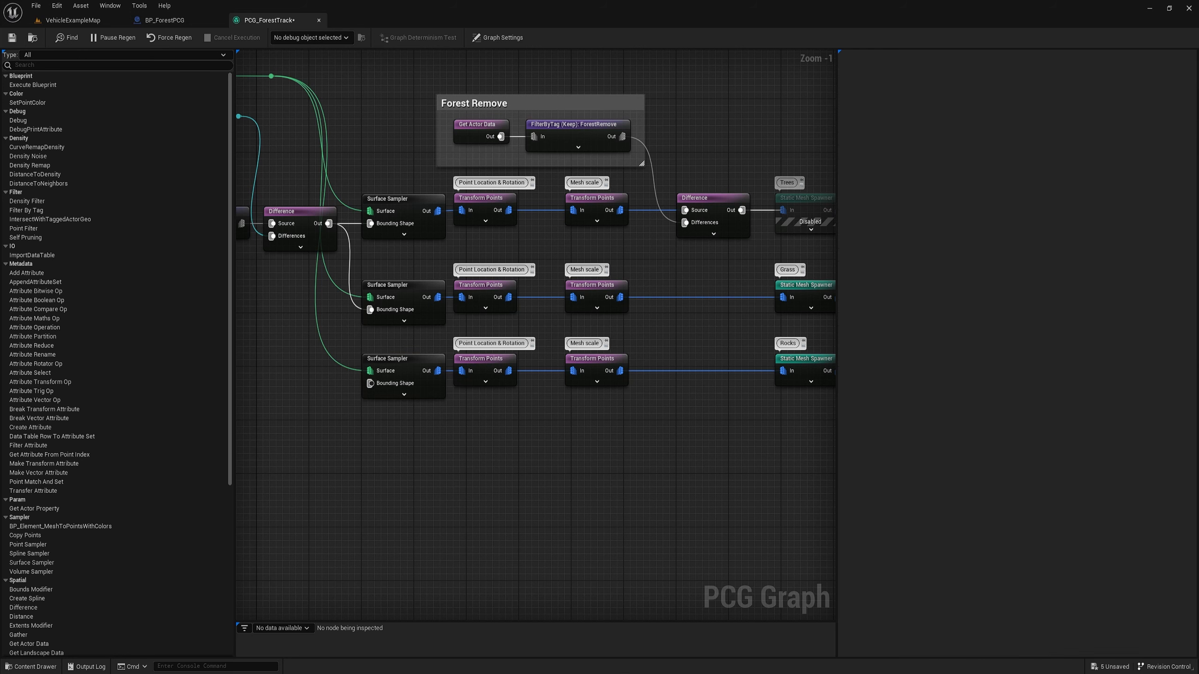
- Connect the track Difference output to the rock sampler's Bounding Shape and check the rocks in VehicleExampleMap
{"action": "left_click_drag", "start_coordinate": [329, 223], "coordinate": [370, 384]}
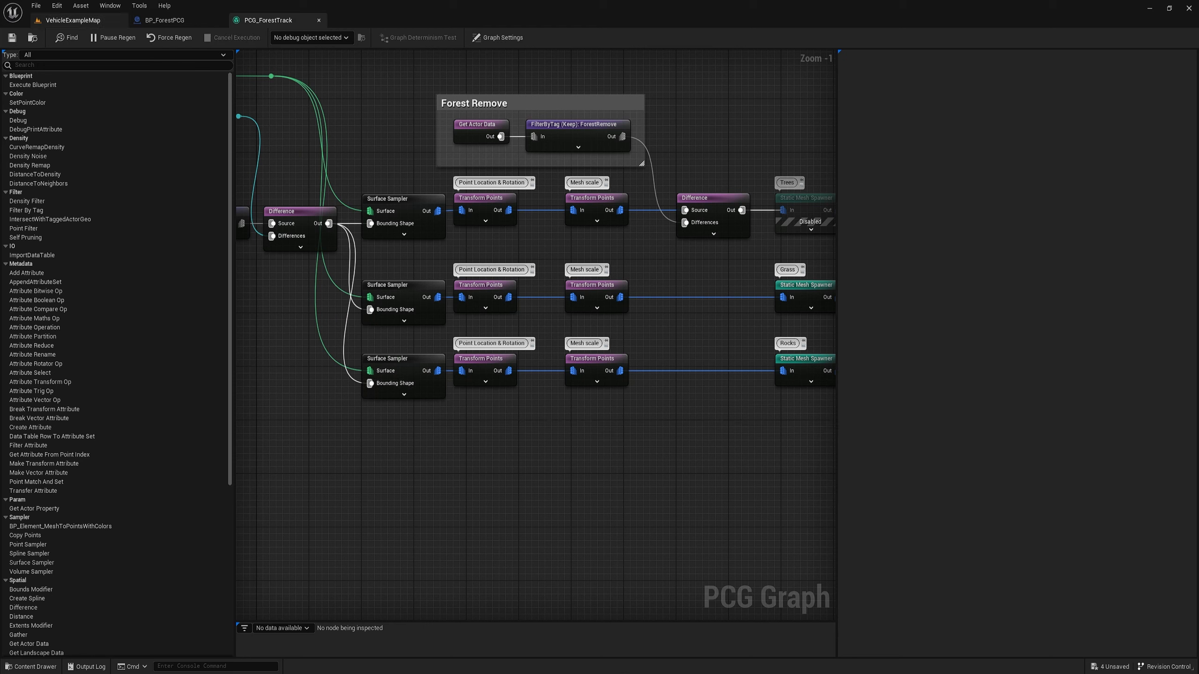
{"action": "left_click", "coordinate": [73, 20]}
{"action": "right_click_drag", "start_coordinate": [484, 352], "coordinate": [424, 378]}
{"action": "key", "text": "w"}
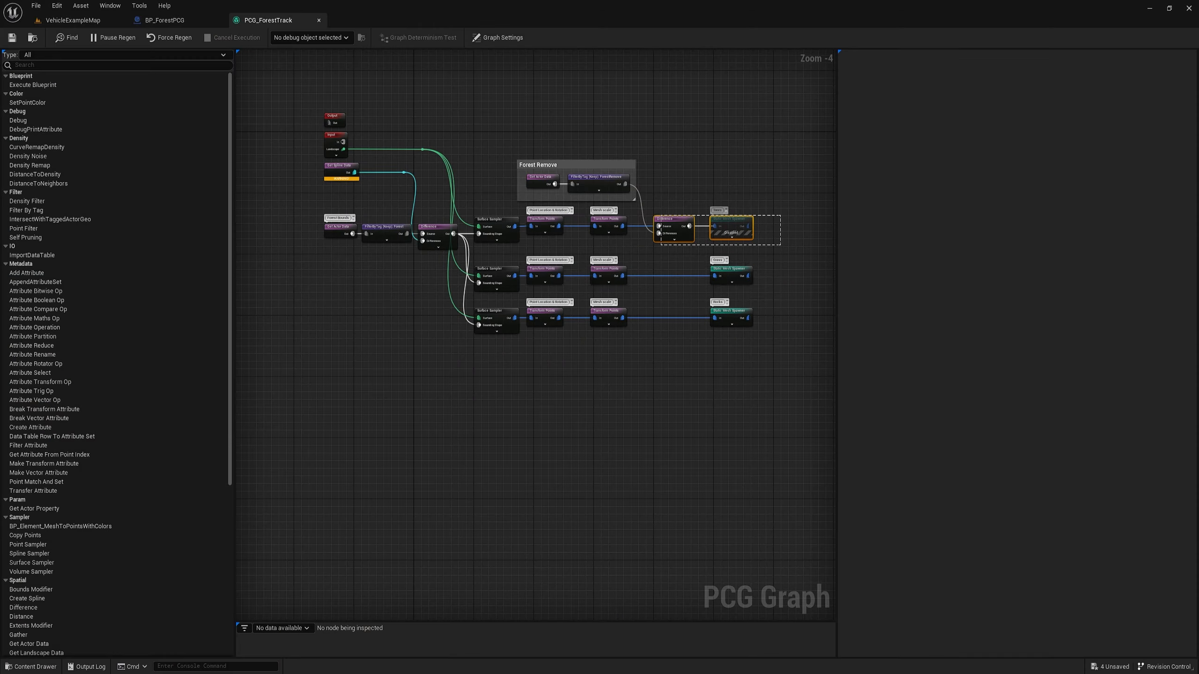
- Group the bounds nodes and the three spawning chains in a comment box titled "Forest" and color it bright green
{"action": "left_click_drag", "start_coordinate": [661, 245], "coordinate": [331, 371]}
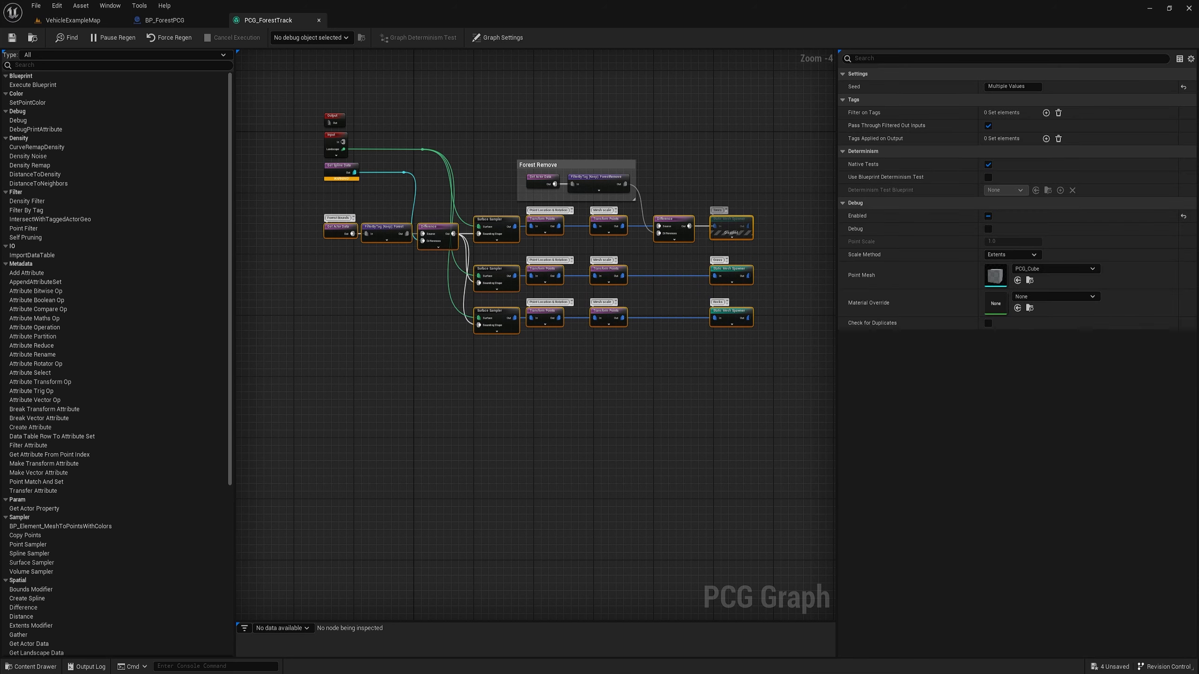
{"action": "type", "text": "cForest"}
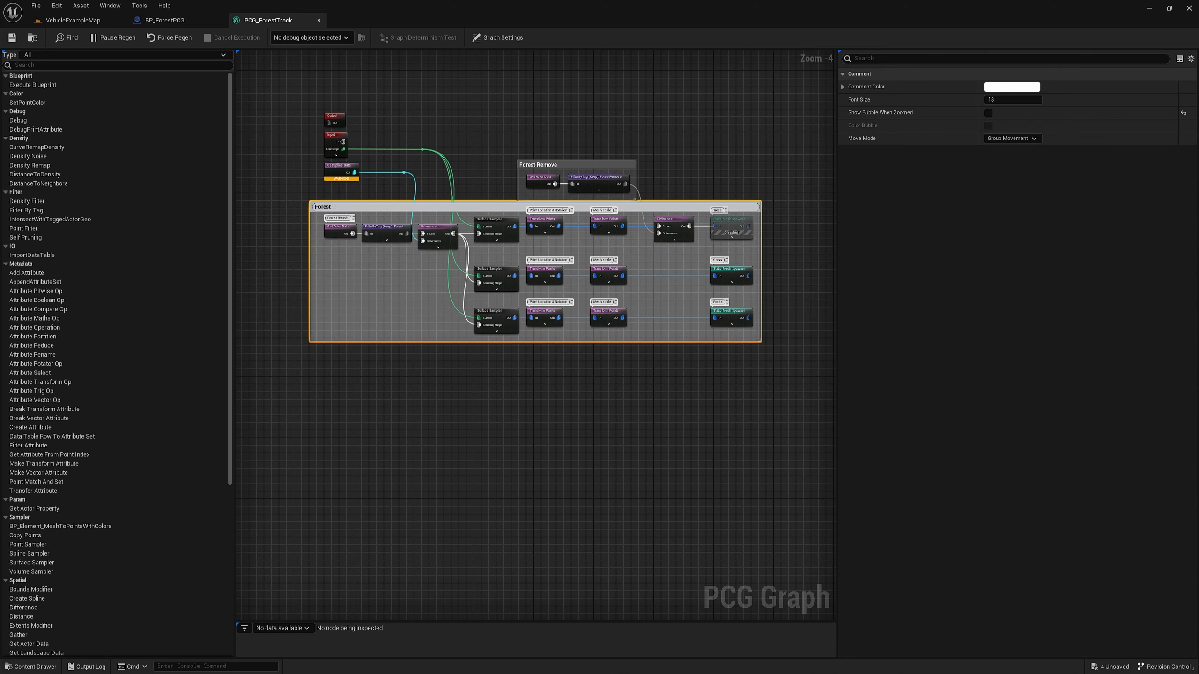
{"action": "key", "text": "Return"}
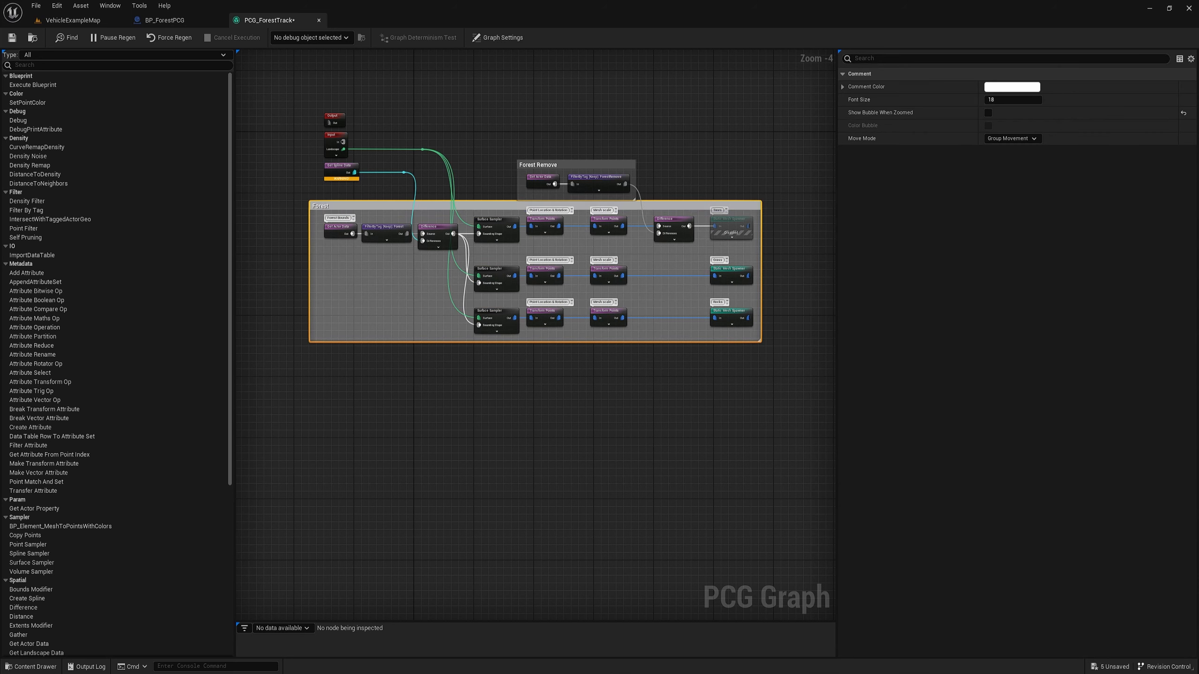
{"action": "left_click", "coordinate": [1011, 87]}
{"action": "left_click_drag", "start_coordinate": [872, 172], "coordinate": [855, 214]}
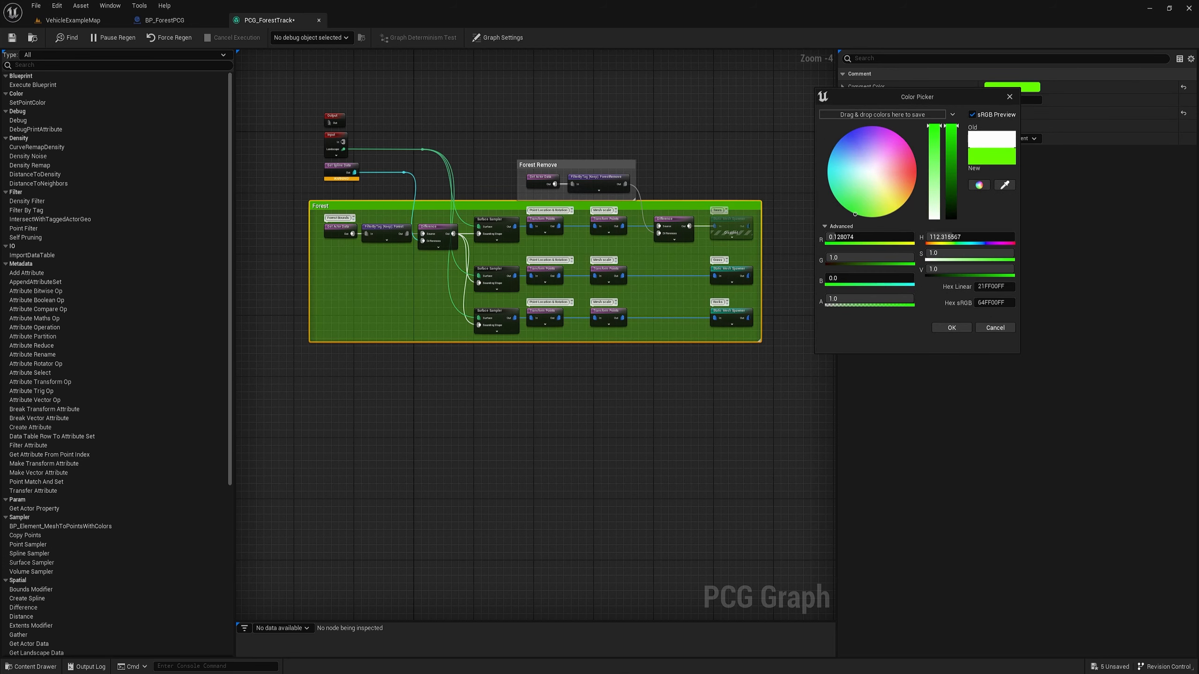
{"action": "left_click", "coordinate": [952, 327]}
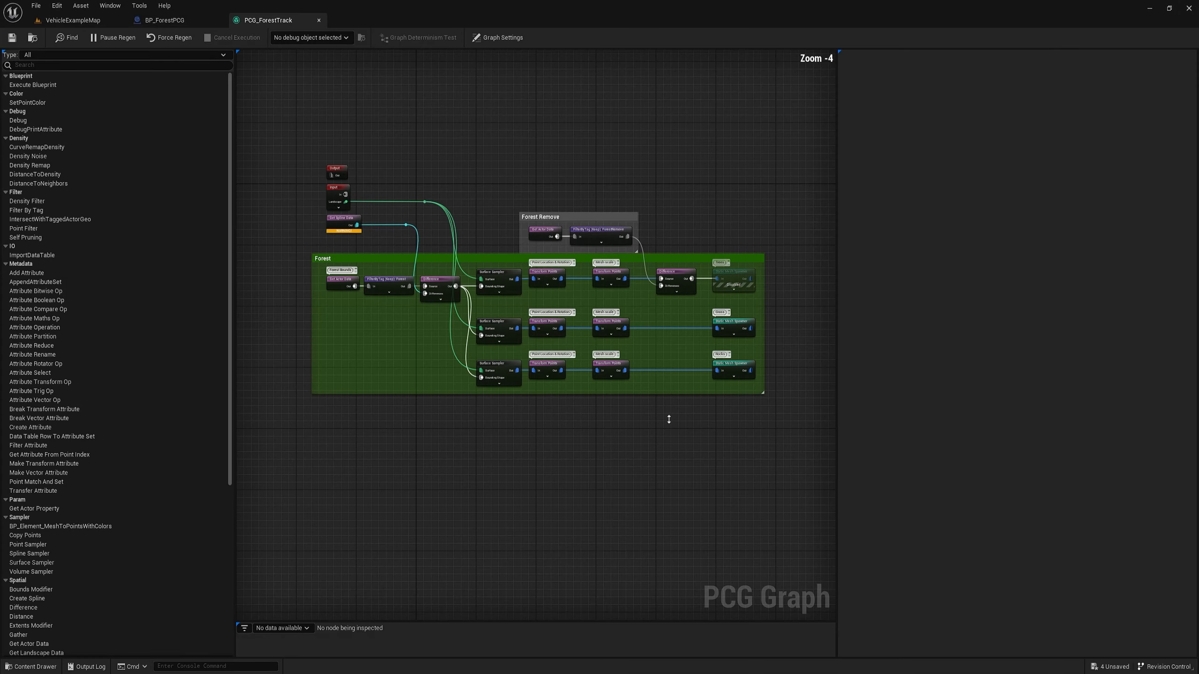
- Move the Forest Remove comment group higher above the Forest box and extend the Forest box's upper edge upward
{"action": "scroll", "coordinate": [668, 419], "scroll_direction": "up", "scroll_amount": 3}
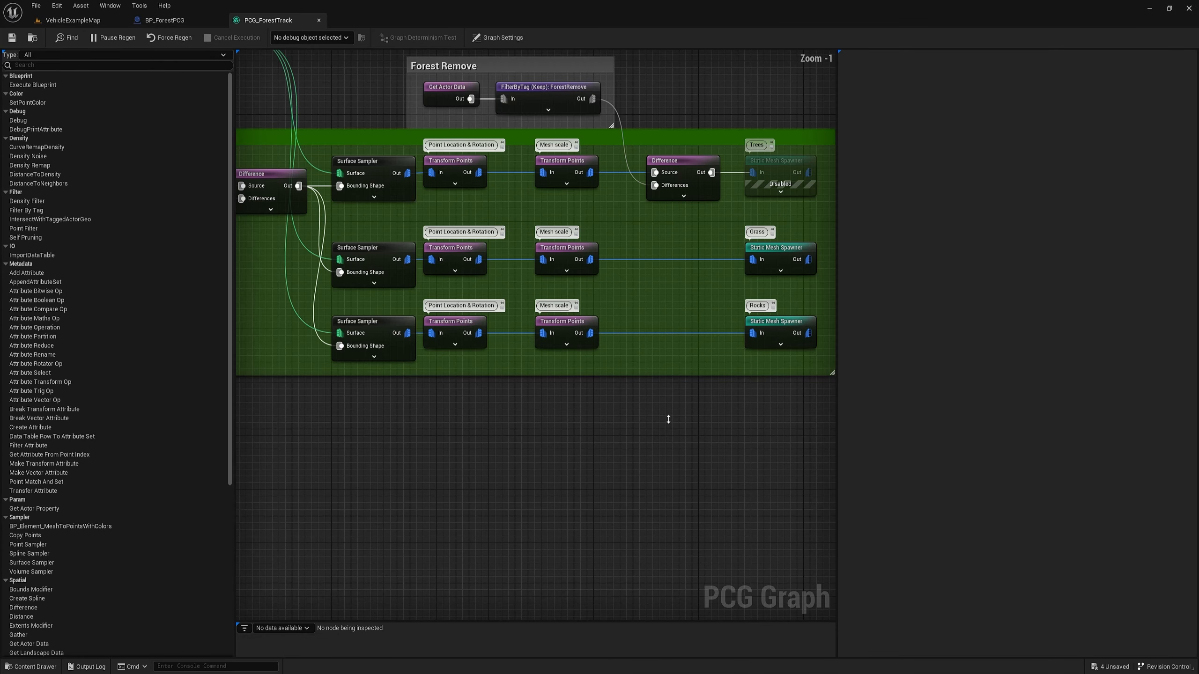
{"action": "right_click_drag", "start_coordinate": [668, 419], "coordinate": [696, 558]}
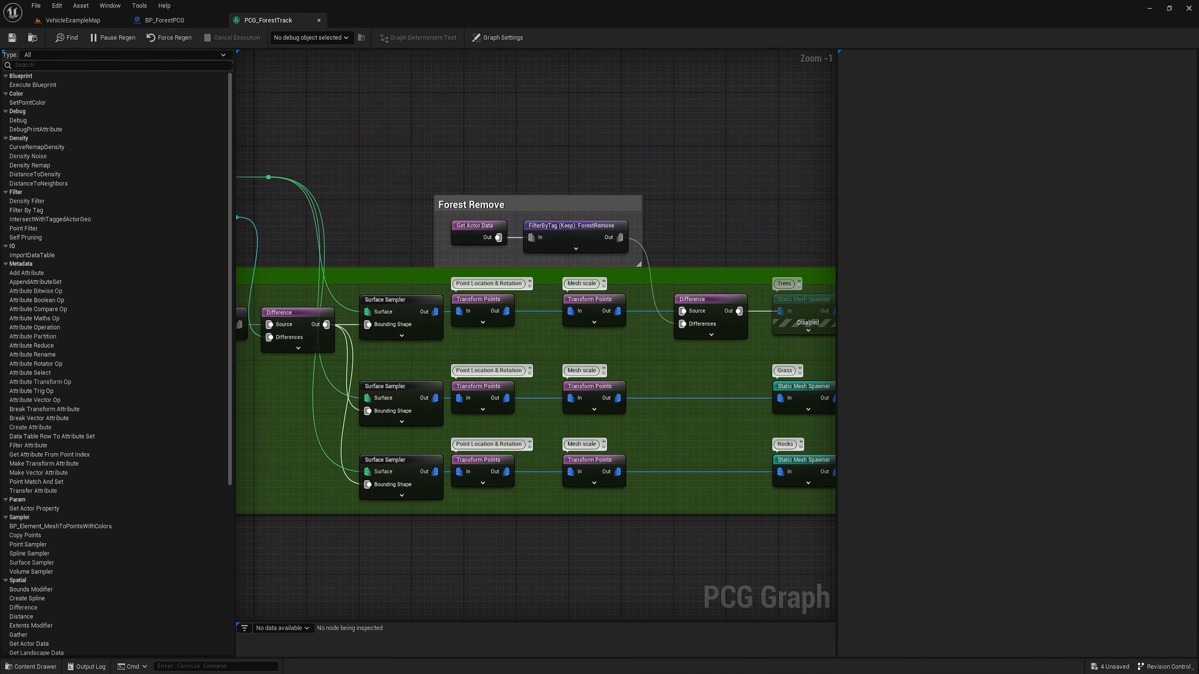
{"action": "left_click_drag", "start_coordinate": [604, 206], "coordinate": [605, 129]}
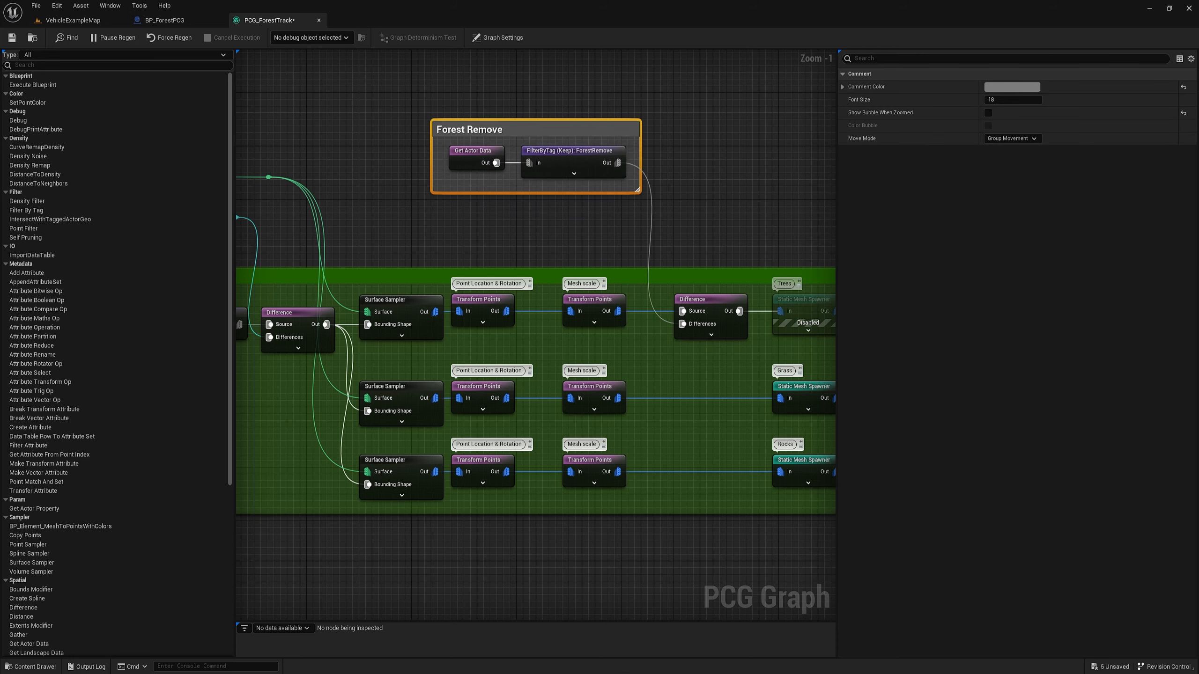
{"action": "left_click_drag", "start_coordinate": [605, 269], "coordinate": [605, 229]}
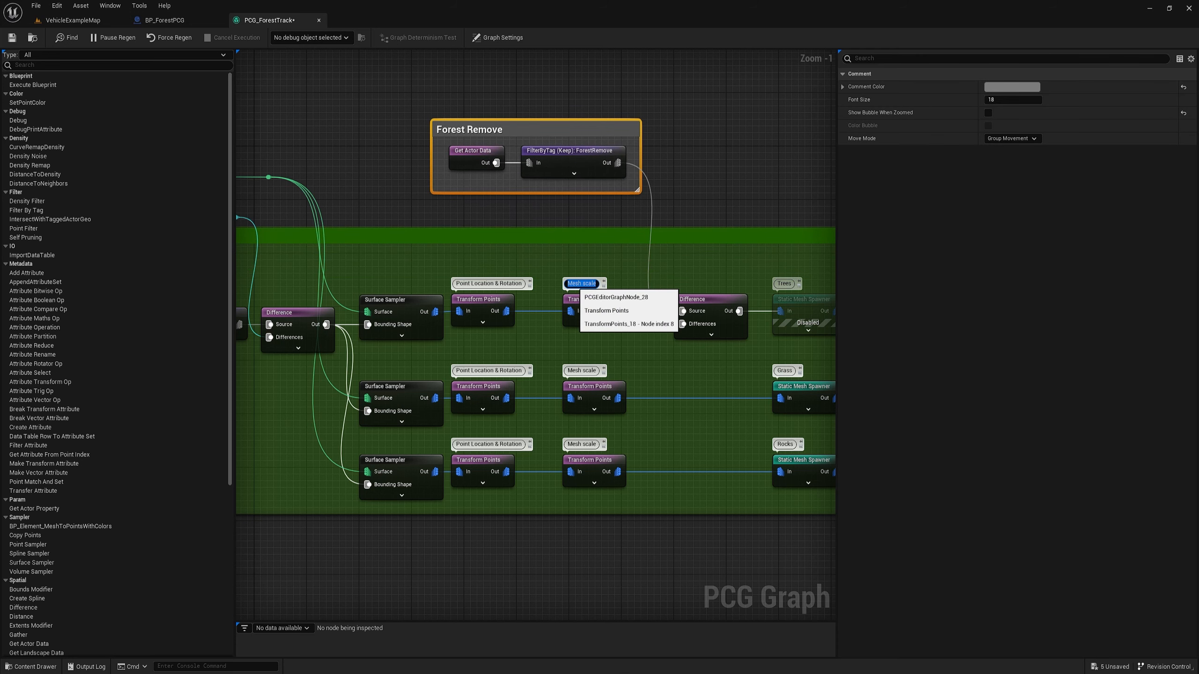
- Hide the individual Mesh scale comment bubbles on the Transform Points nodes of the tree, grass and rock chains
{"action": "left_click", "coordinate": [603, 286]}
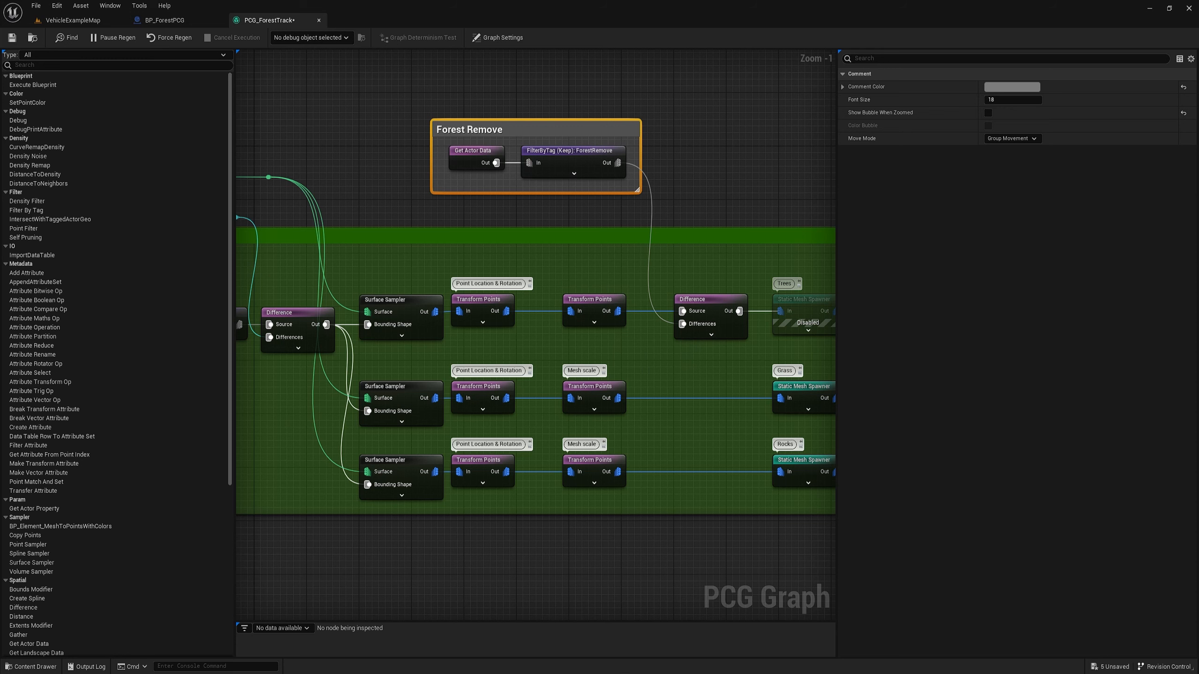
{"action": "left_click", "coordinate": [604, 374]}
{"action": "scroll", "coordinate": [661, 449], "scroll_direction": "up", "scroll_amount": 1}
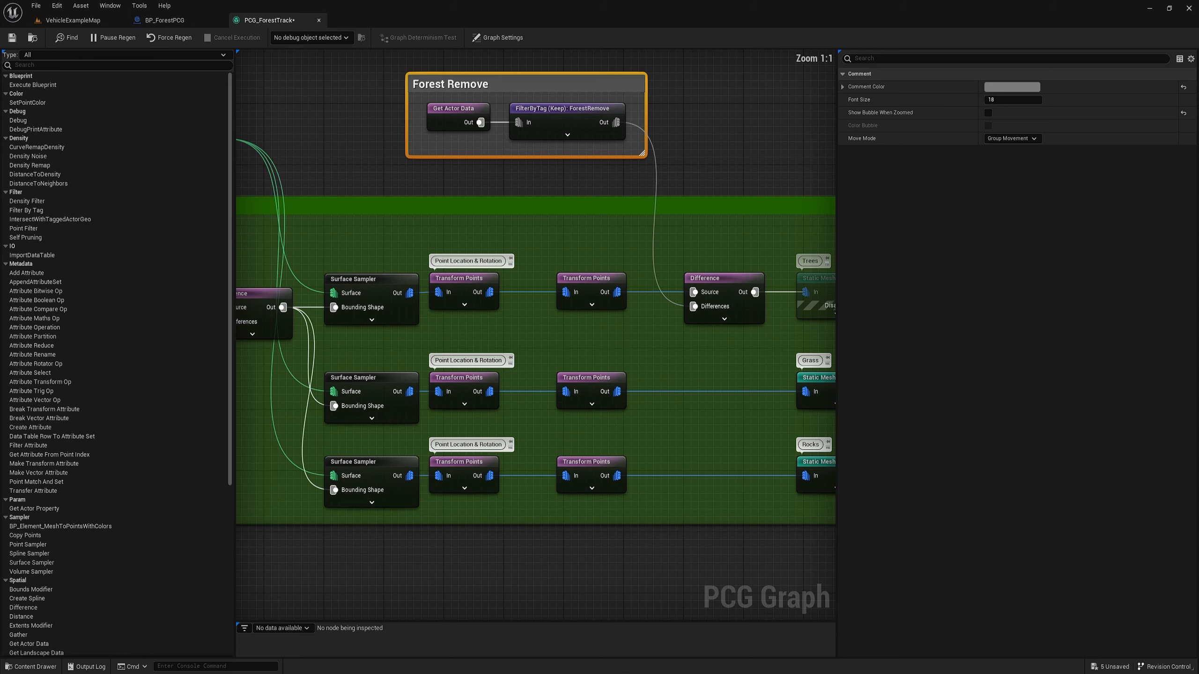
- Group the three scale Transform Points nodes in a comment box titled "Mesh scale" and color it grey
{"action": "left_click_drag", "start_coordinate": [643, 258], "coordinate": [574, 480]}
{"action": "type", "text": "c"}
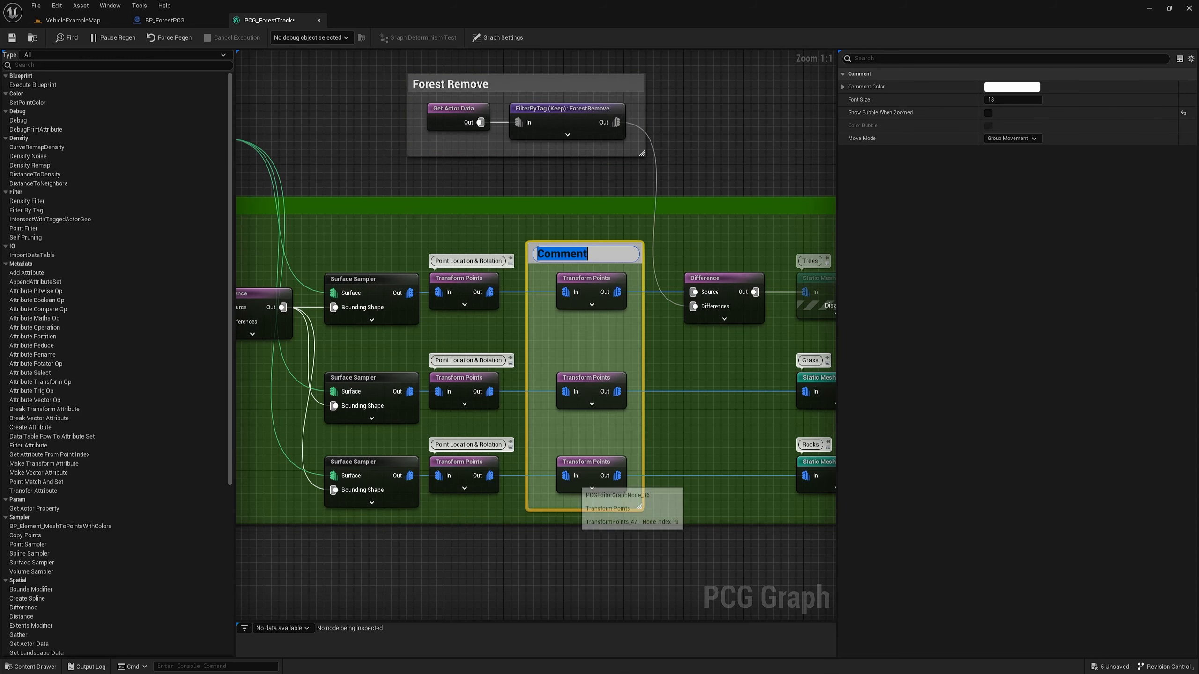
{"action": "type", "text": "Mesh scale"}
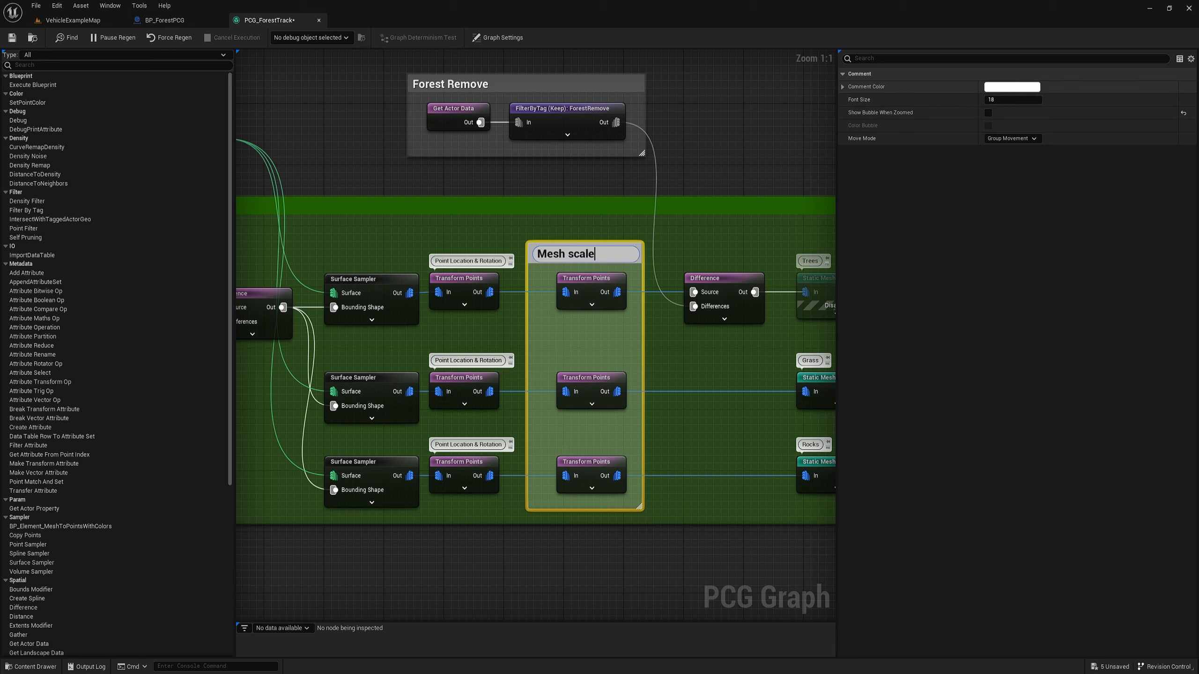
{"action": "left_click", "coordinate": [999, 88]}
{"action": "left_click", "coordinate": [928, 201]}
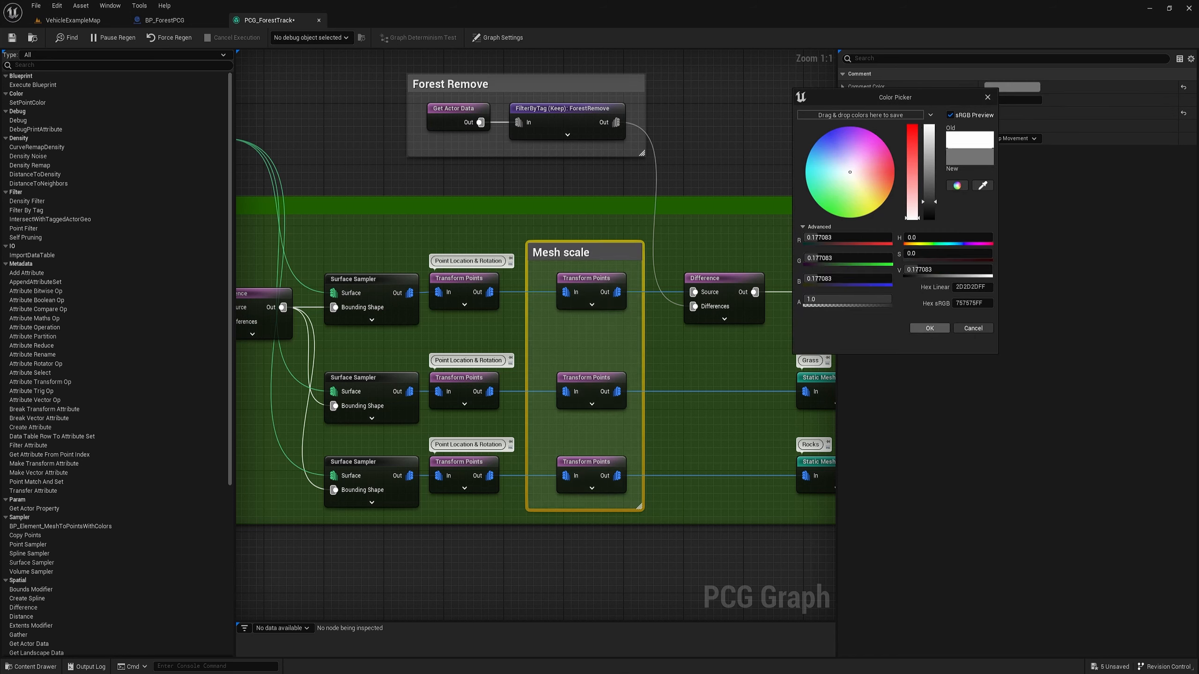
{"action": "left_click", "coordinate": [929, 328]}
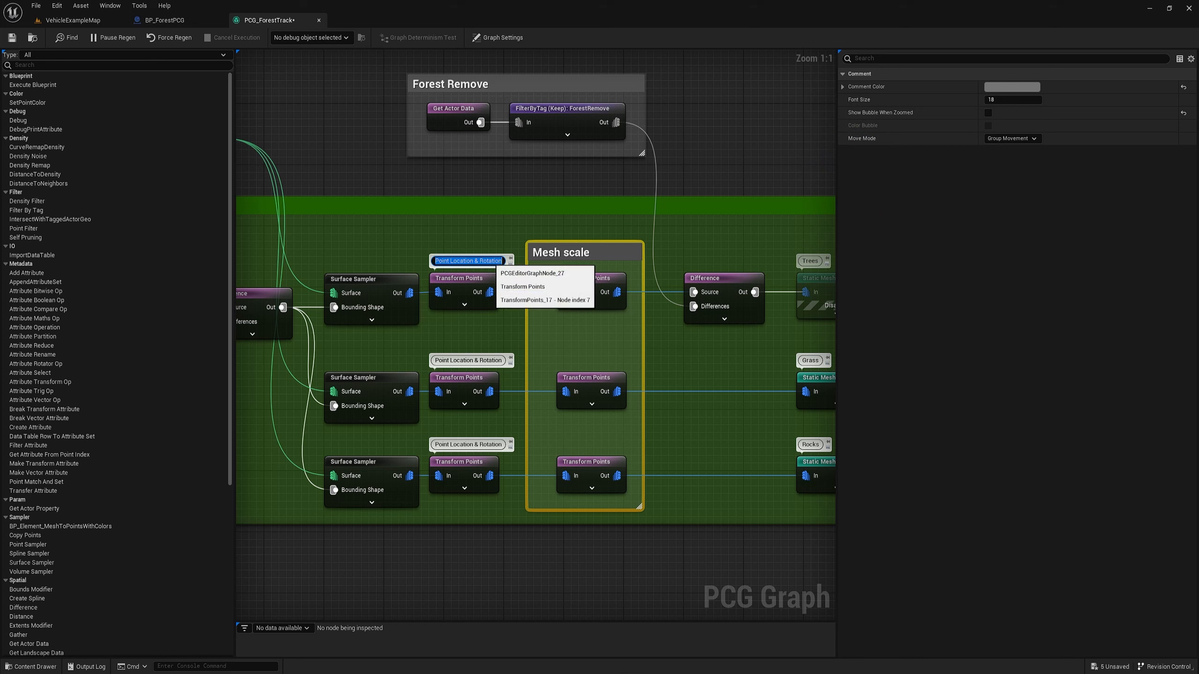
- Copy the "Point Location & Rotation" comment text and hide that comment bubble on the tree, grass and rock Transform Points nodes
{"action": "double_click", "coordinate": [468, 261]}
{"action": "key", "text": "ctrl+c"}
{"action": "left_click", "coordinate": [511, 259]}
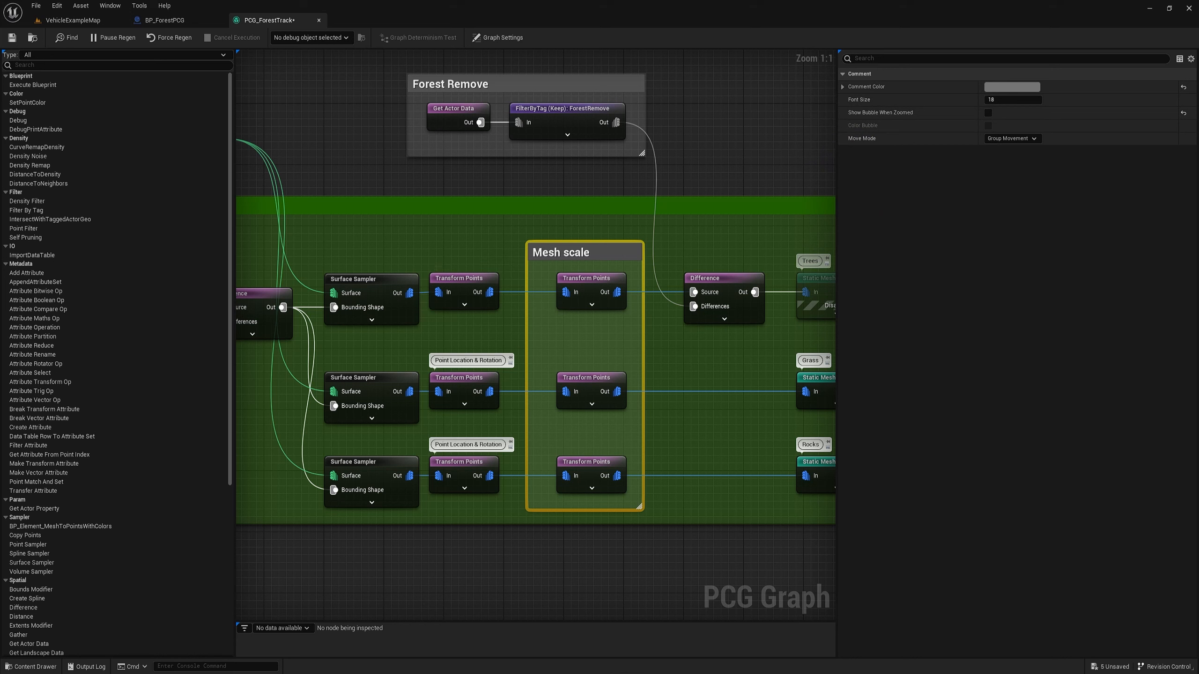
{"action": "left_click", "coordinate": [511, 357]}
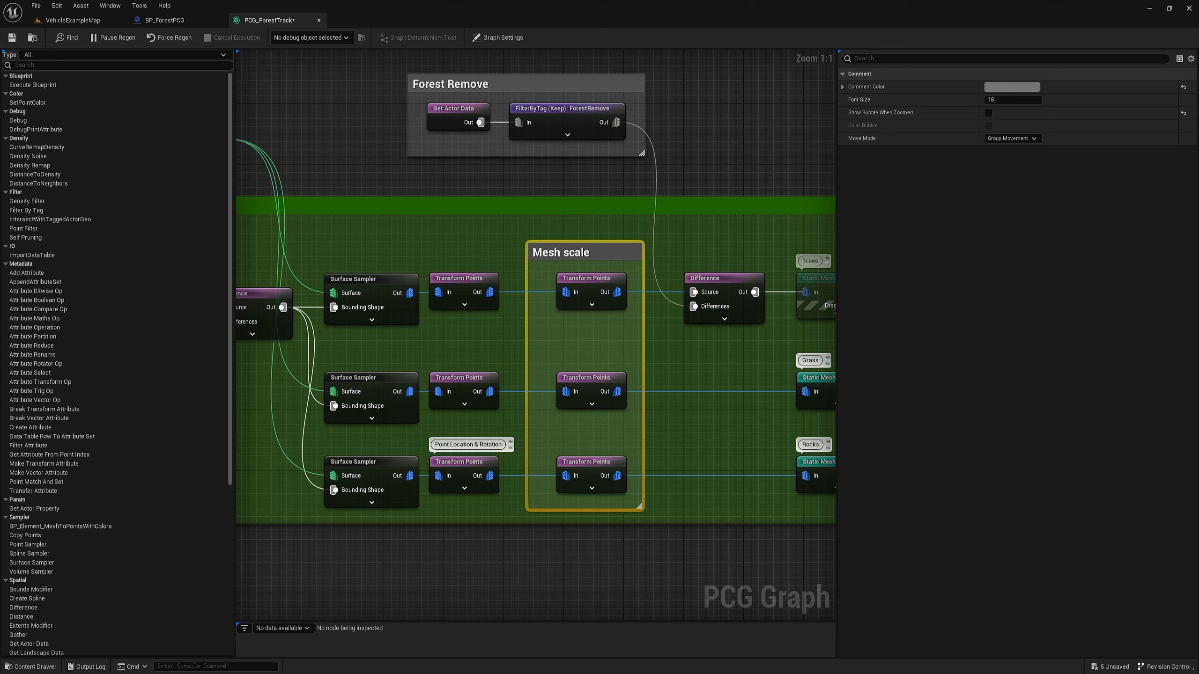
{"action": "left_click", "coordinate": [510, 442]}
- Group the three location and rotation Transform Points nodes in a comment box titled "Point Location & Rotation" and color it grey
{"action": "left_click_drag", "start_coordinate": [504, 502], "coordinate": [470, 279]}
{"action": "key", "text": "c"}
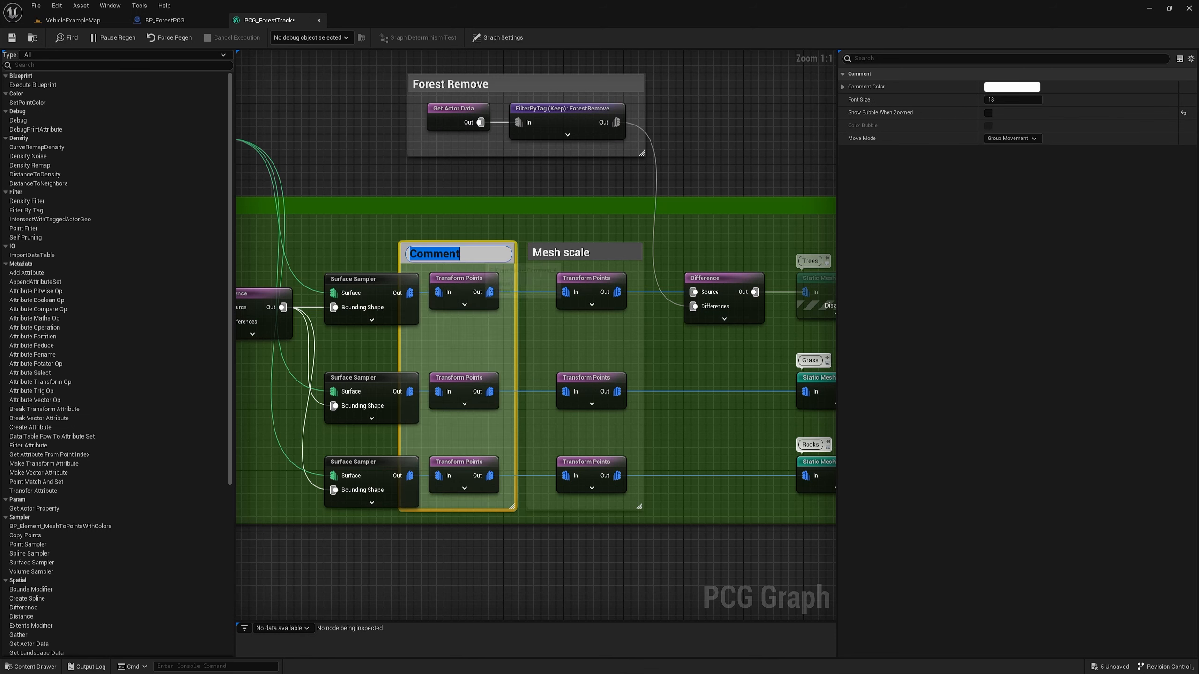
{"action": "key", "text": "ctrl+v"}
{"action": "left_click", "coordinate": [1012, 87]}
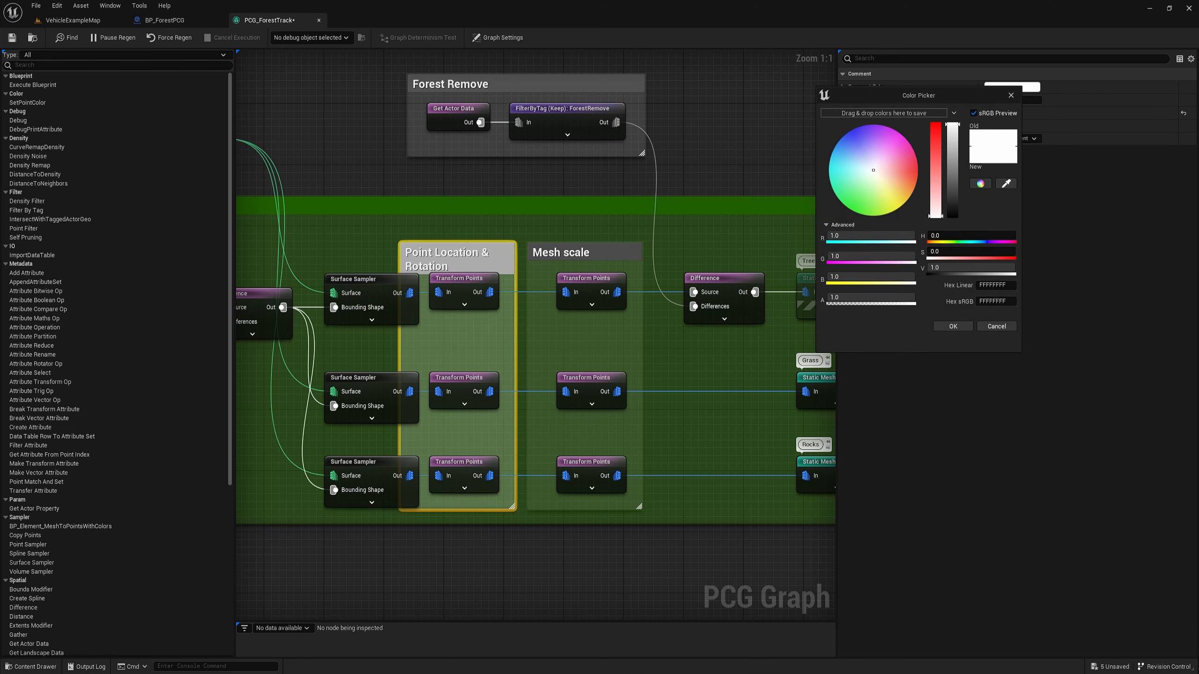
{"action": "left_click", "coordinate": [953, 326]}
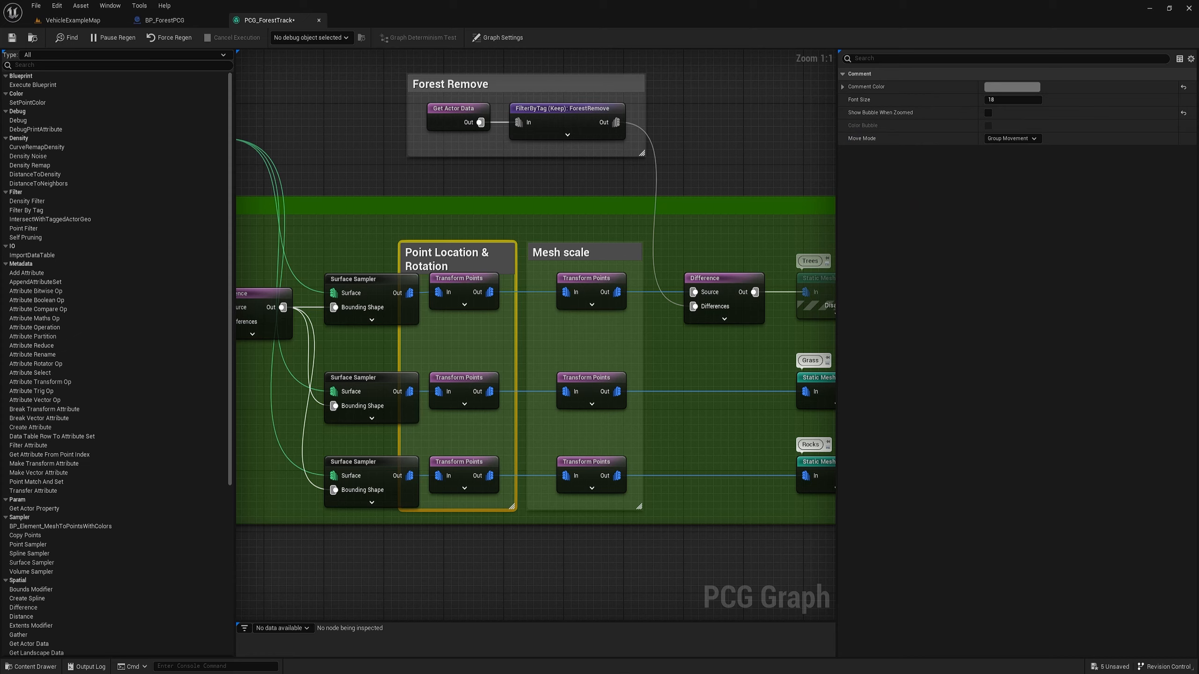
- Narrow the Point Location & Rotation and Mesh scale comment boxes from their left edges so they clear the neighbouring nodes
{"action": "right_click_drag", "start_coordinate": [585, 364], "coordinate": [773, 339]}
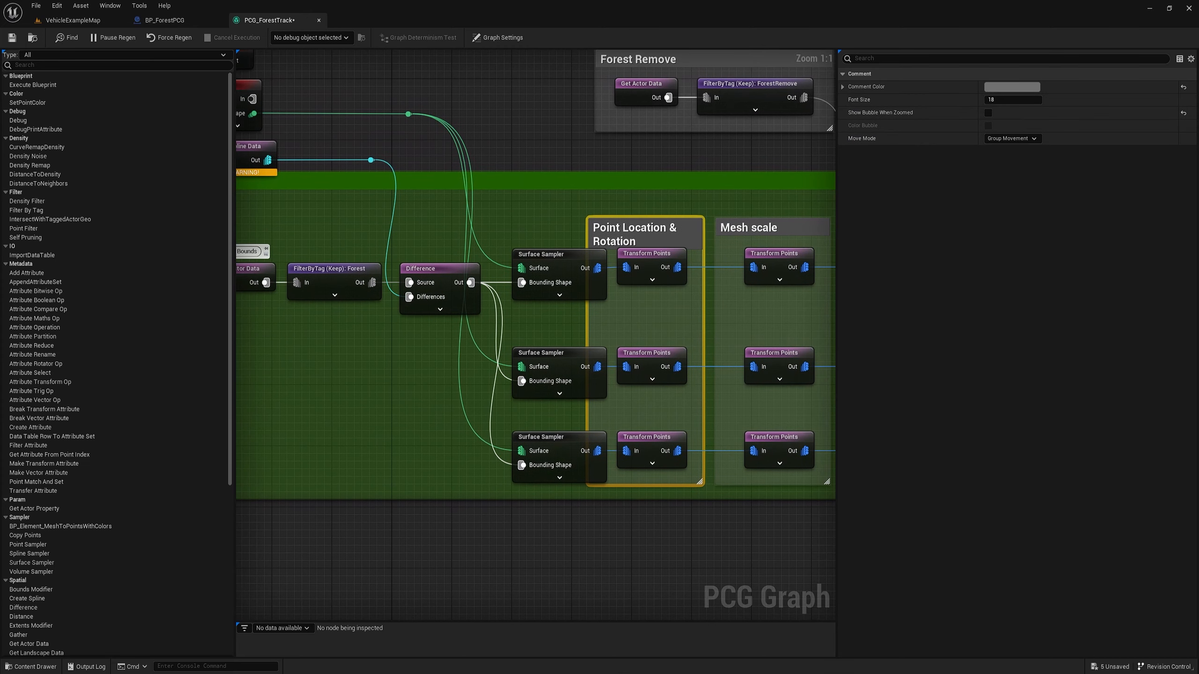
{"action": "left_click_drag", "start_coordinate": [587, 217], "coordinate": [607, 219]}
{"action": "left_click_drag", "start_coordinate": [716, 218], "coordinate": [728, 219]}
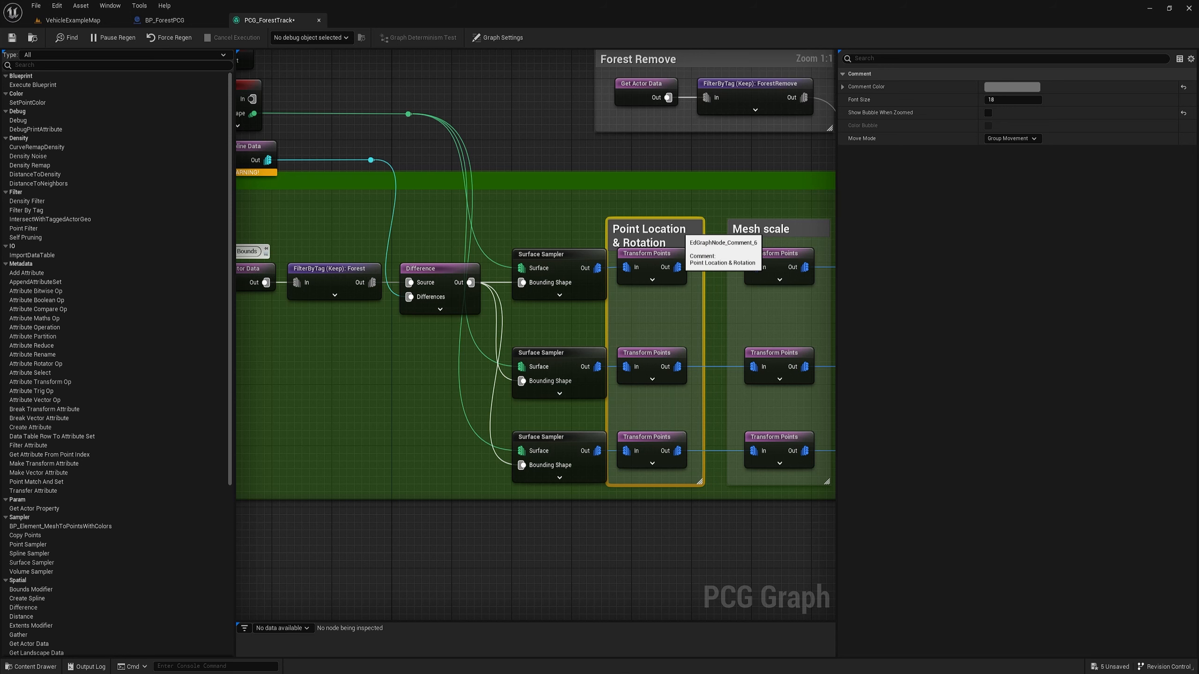
{"action": "left_click", "coordinate": [691, 551]}
- Move the Output, Input and Get Spline Data nodes with their reroute points above the Forest box, leaving extra space above Get Spline Data
{"action": "right_click_drag", "start_coordinate": [691, 551], "coordinate": [600, 543]}
{"action": "right_click_drag", "start_coordinate": [774, 345], "coordinate": [974, 370]}
{"action": "right_click_drag", "start_coordinate": [536, 335], "coordinate": [682, 366]}
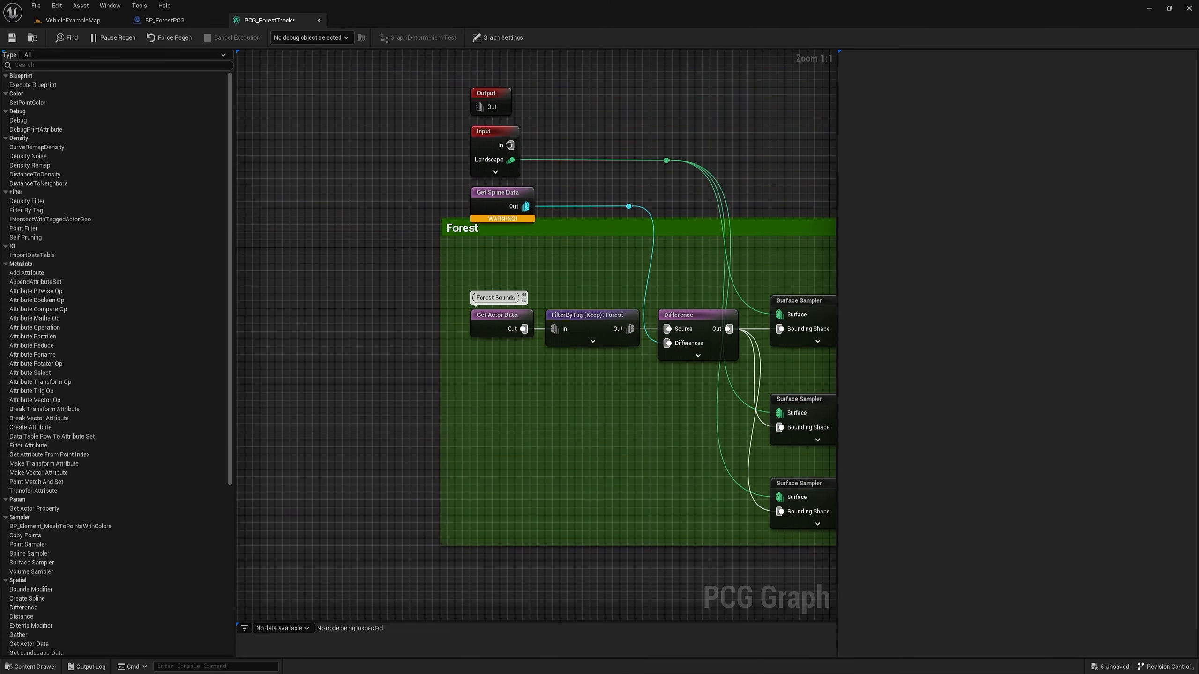
{"action": "right_click_drag", "start_coordinate": [531, 242], "coordinate": [510, 343]}
{"action": "left_click_drag", "start_coordinate": [564, 181], "coordinate": [439, 302]}
{"action": "left_click_drag", "start_coordinate": [713, 239], "coordinate": [599, 291], "text": "shift"}
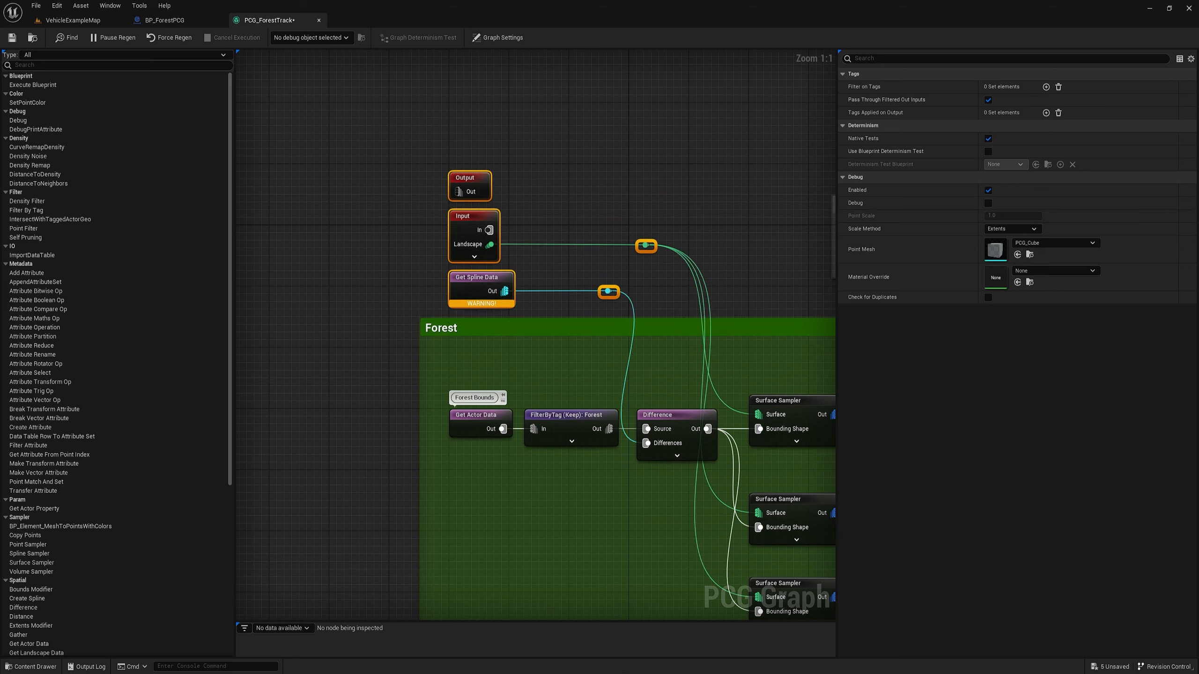
{"action": "left_click_drag", "start_coordinate": [701, 144], "coordinate": [466, 220]}
- Add the comment "Landscape Spline" to the Get Spline Data node and save the graph
{"action": "left_click", "coordinate": [472, 279]}
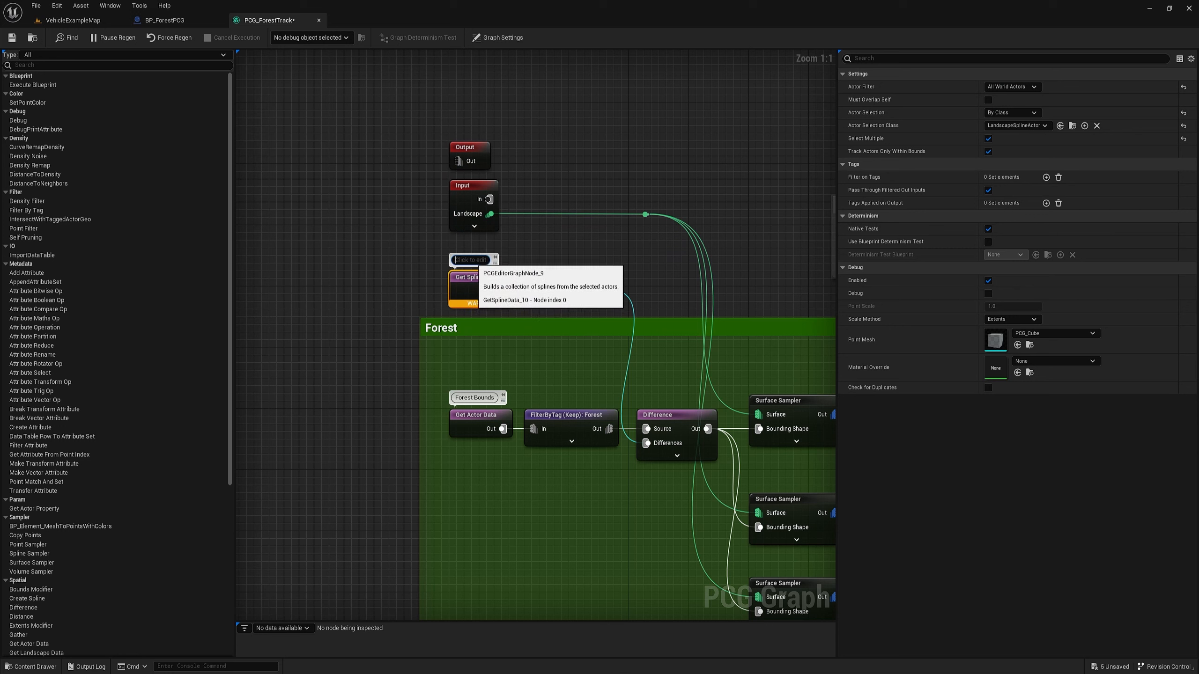
{"action": "type", "text": "Land"}
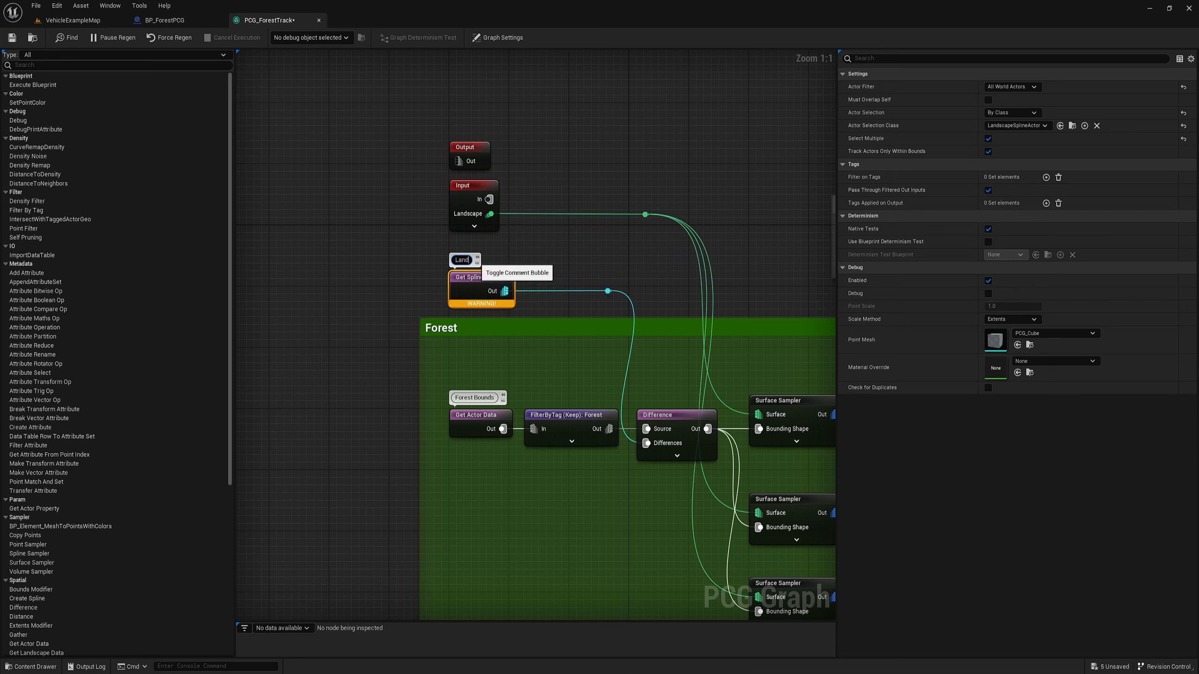
{"action": "type", "text": "scape Spline"}
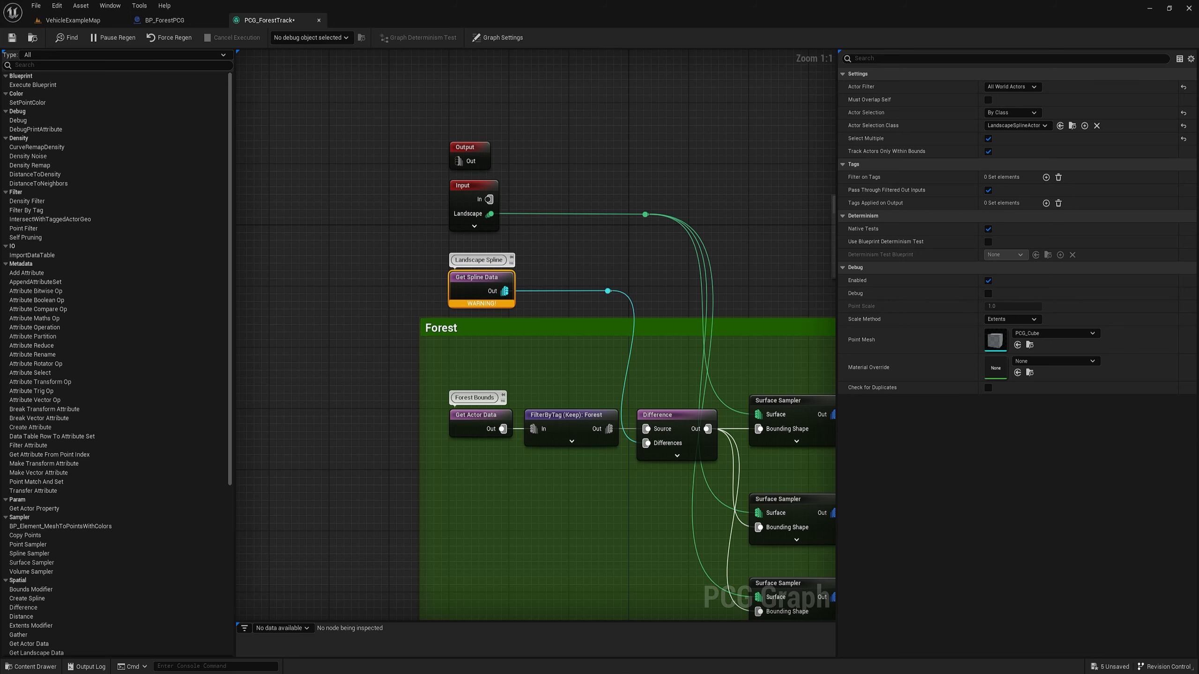
{"action": "scroll", "coordinate": [543, 246], "scroll_direction": "down", "scroll_amount": 2}
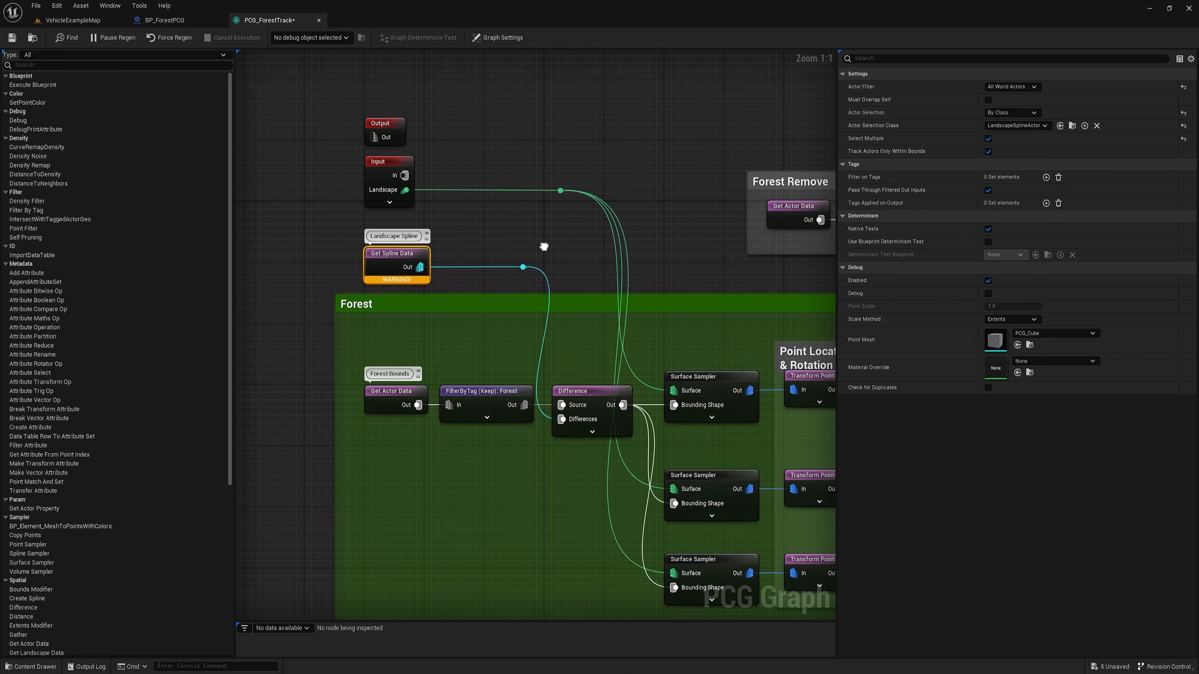
{"action": "right_click_drag", "start_coordinate": [553, 245], "coordinate": [415, 235]}
{"action": "scroll", "coordinate": [457, 231], "scroll_direction": "down", "scroll_amount": 2}
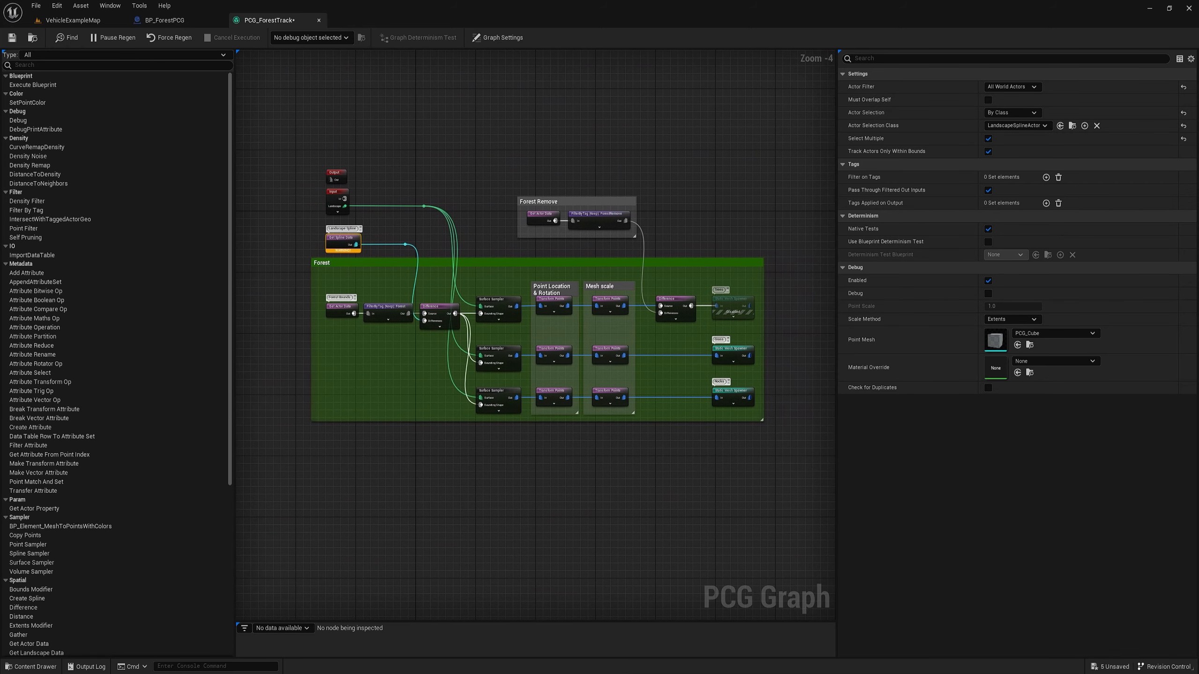
{"action": "key", "text": "ctrl+s"}
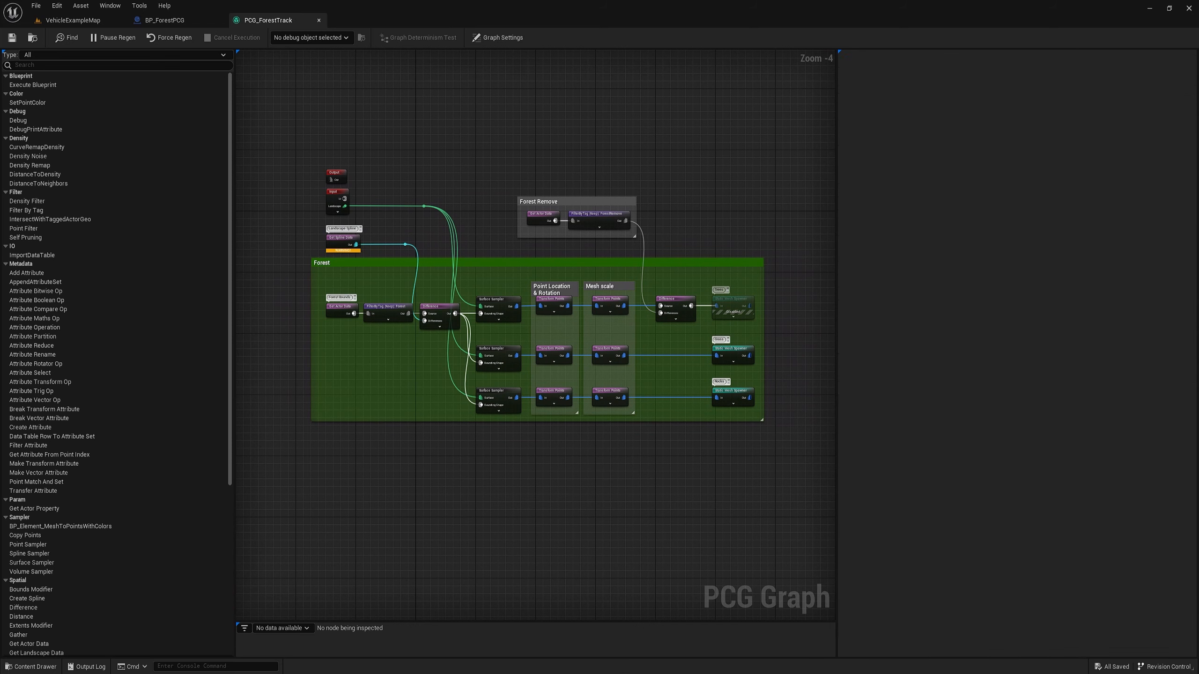
- Set the collision preset to NoCollision for all three mesh entries of the grass and rocks Static Mesh Spawners
{"action": "left_click_drag", "start_coordinate": [694, 343], "coordinate": [748, 406]}
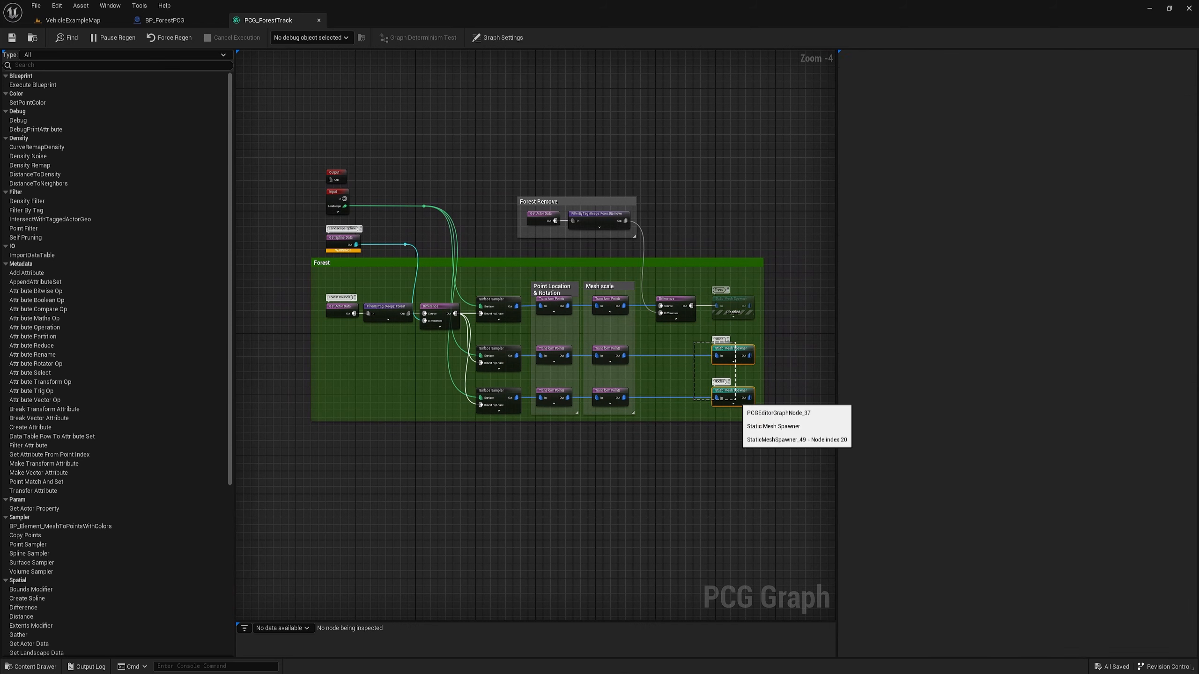
{"action": "left_click", "coordinate": [855, 58]}
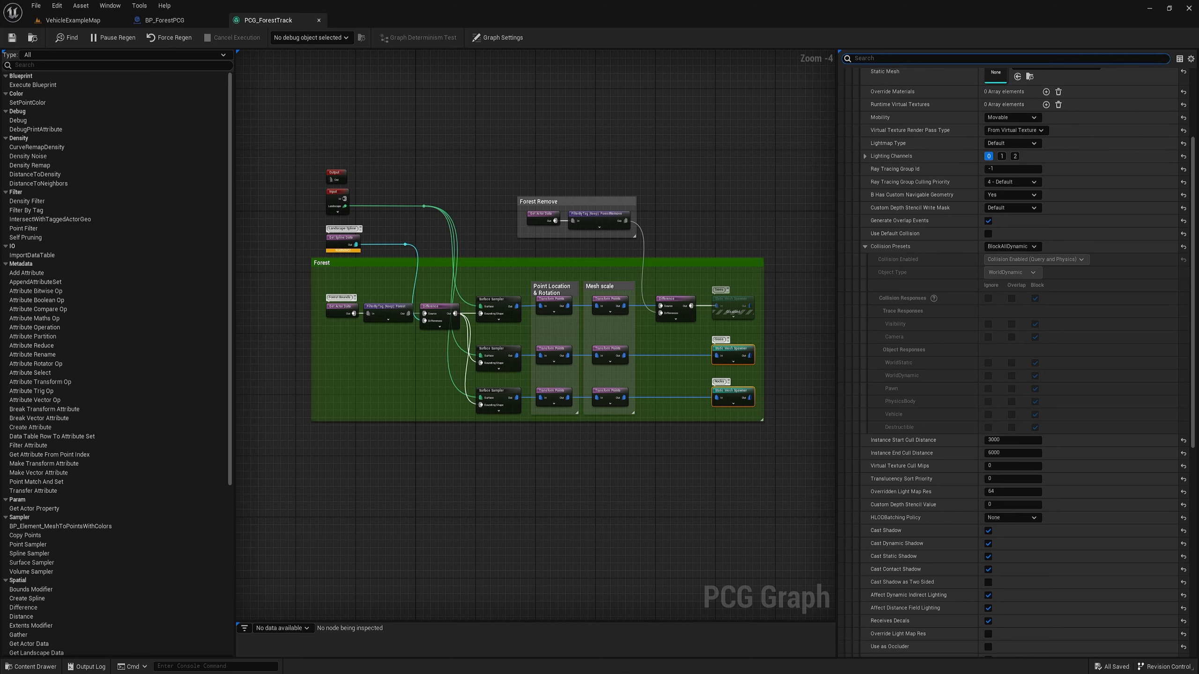
{"action": "type", "text": "coll"}
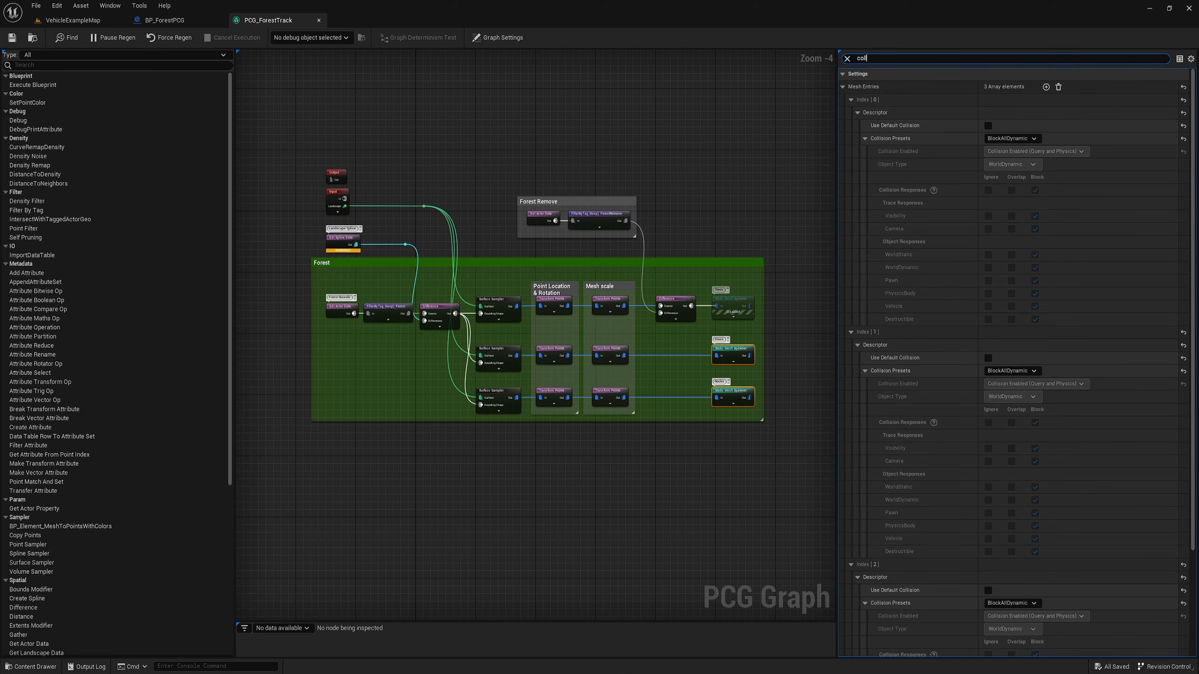
{"action": "left_click", "coordinate": [1011, 138]}
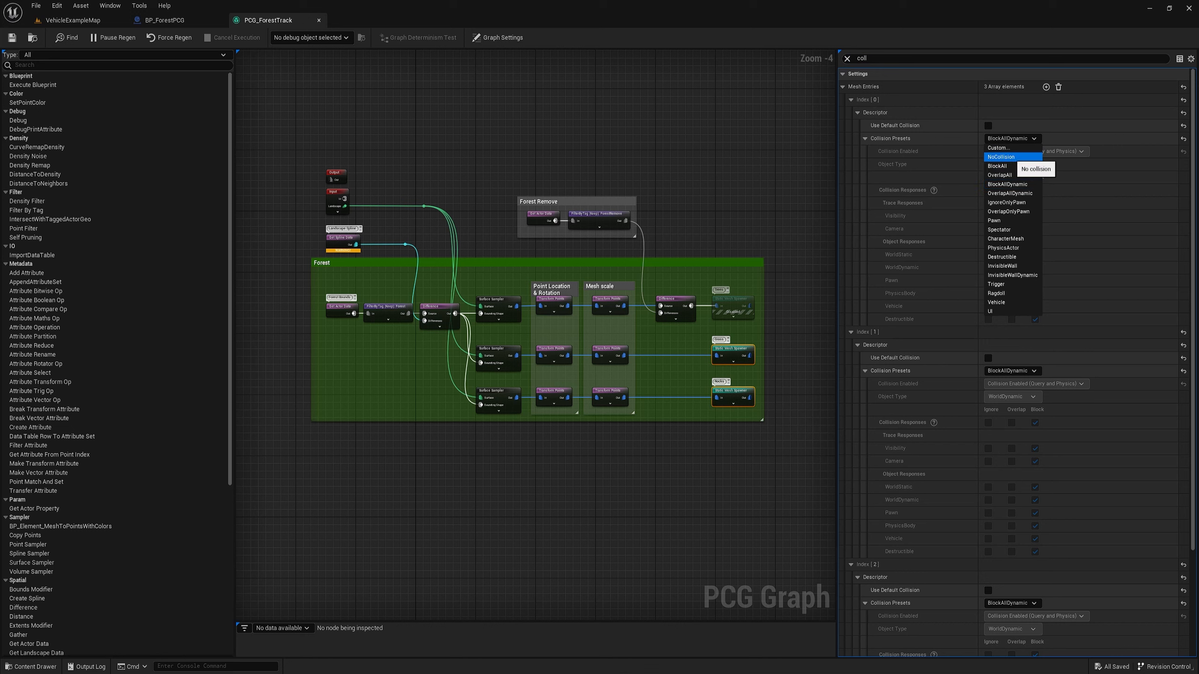
{"action": "left_click", "coordinate": [1011, 158]}
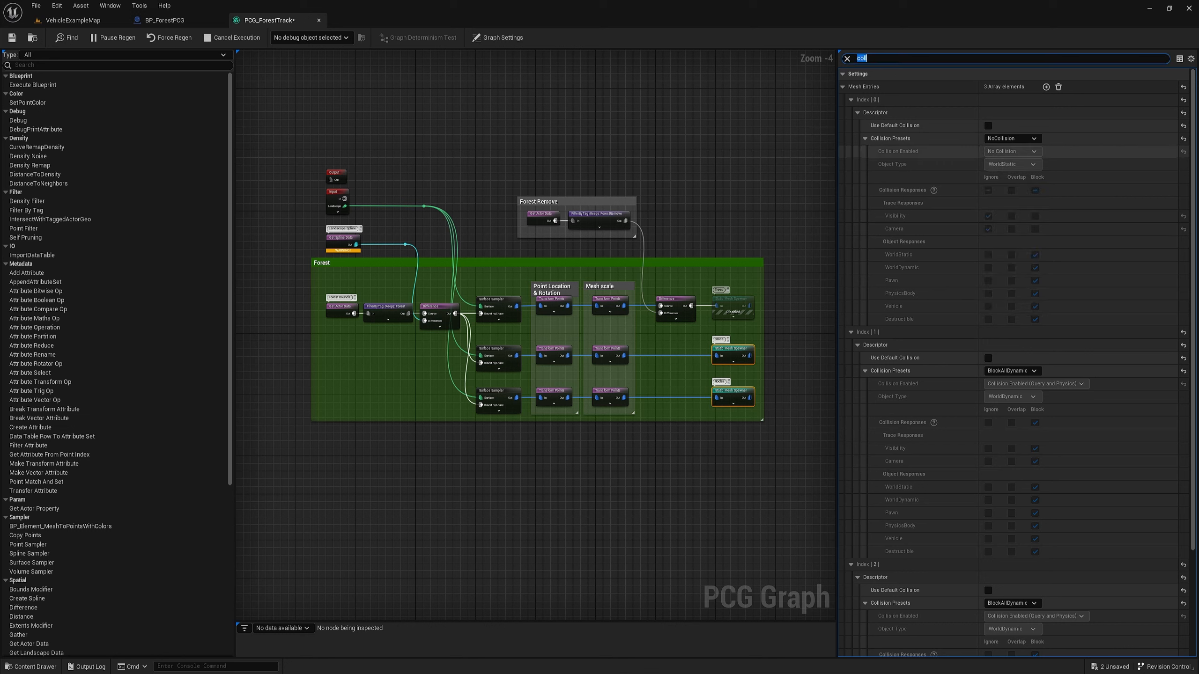
{"action": "left_click", "coordinate": [1011, 371]}
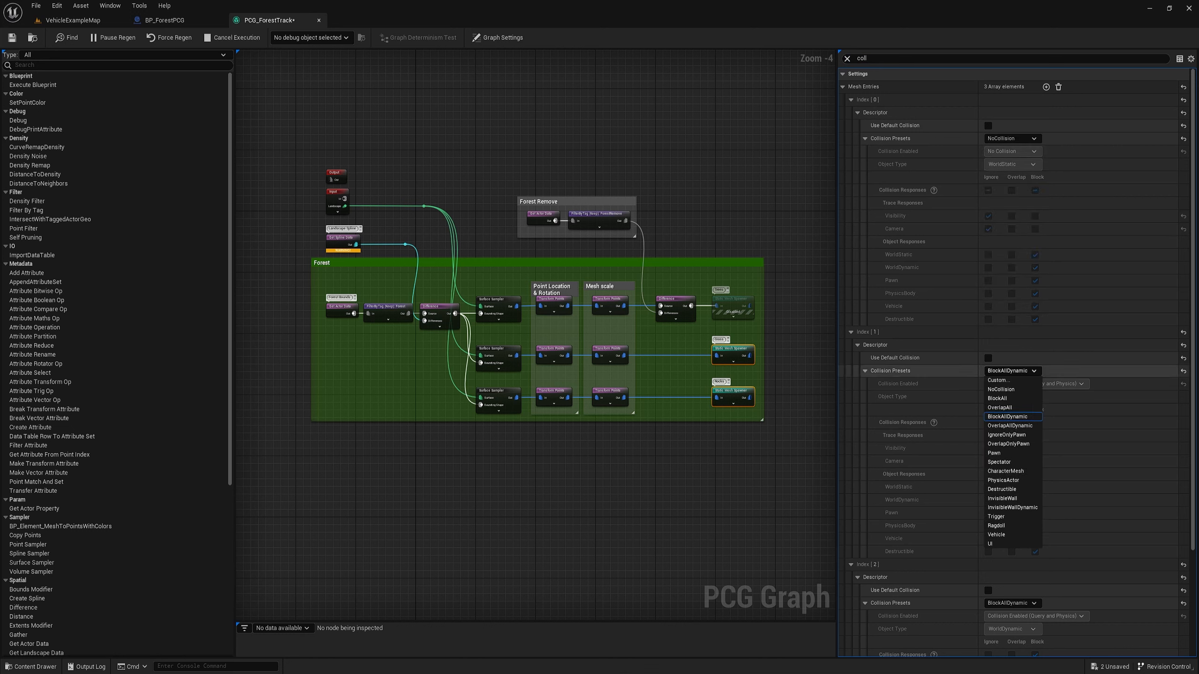
{"action": "left_click", "coordinate": [1010, 391]}
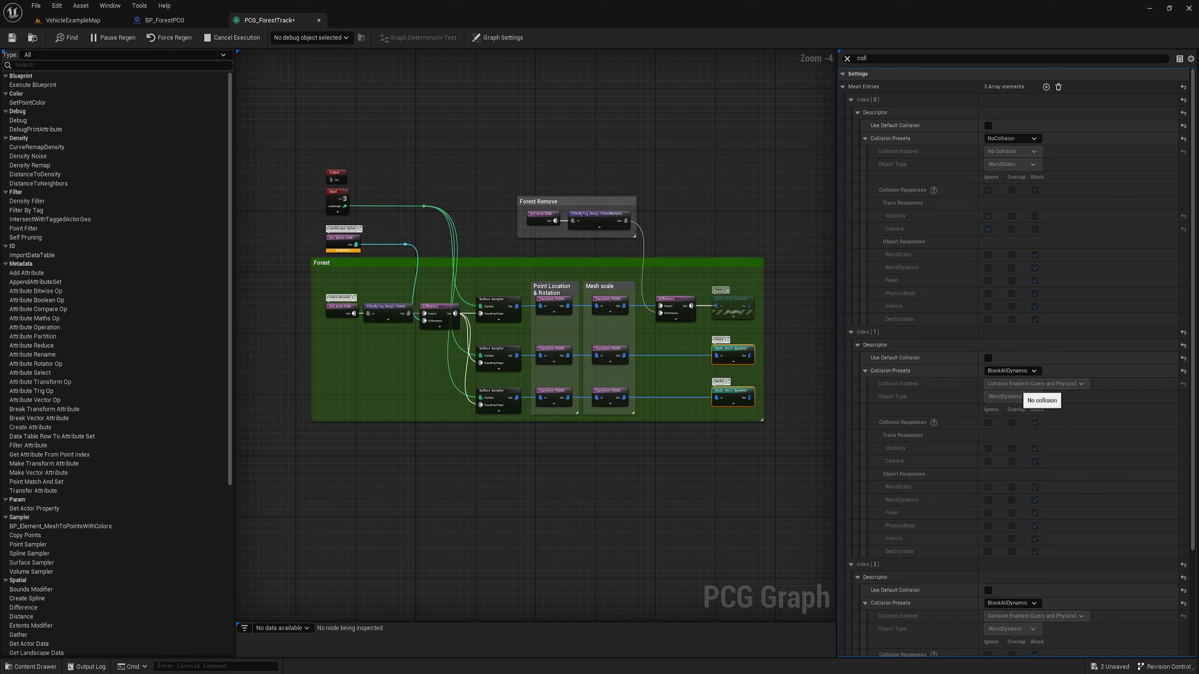
{"action": "left_click", "coordinate": [1011, 603]}
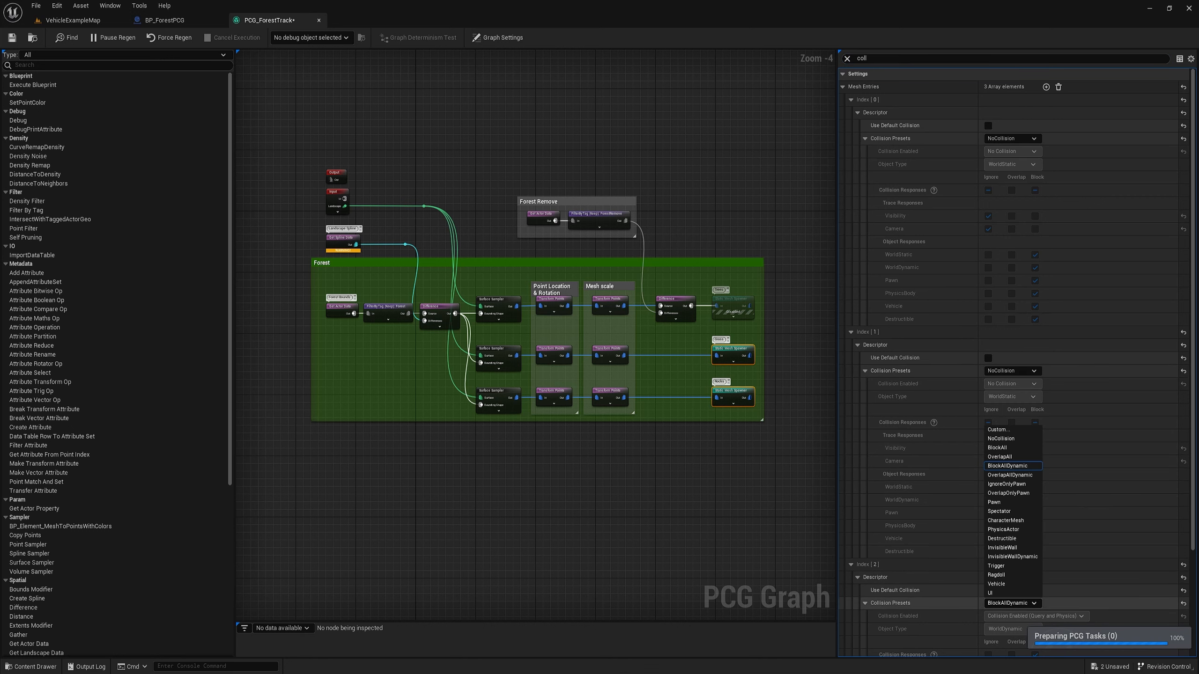
{"action": "left_click", "coordinate": [1008, 449]}
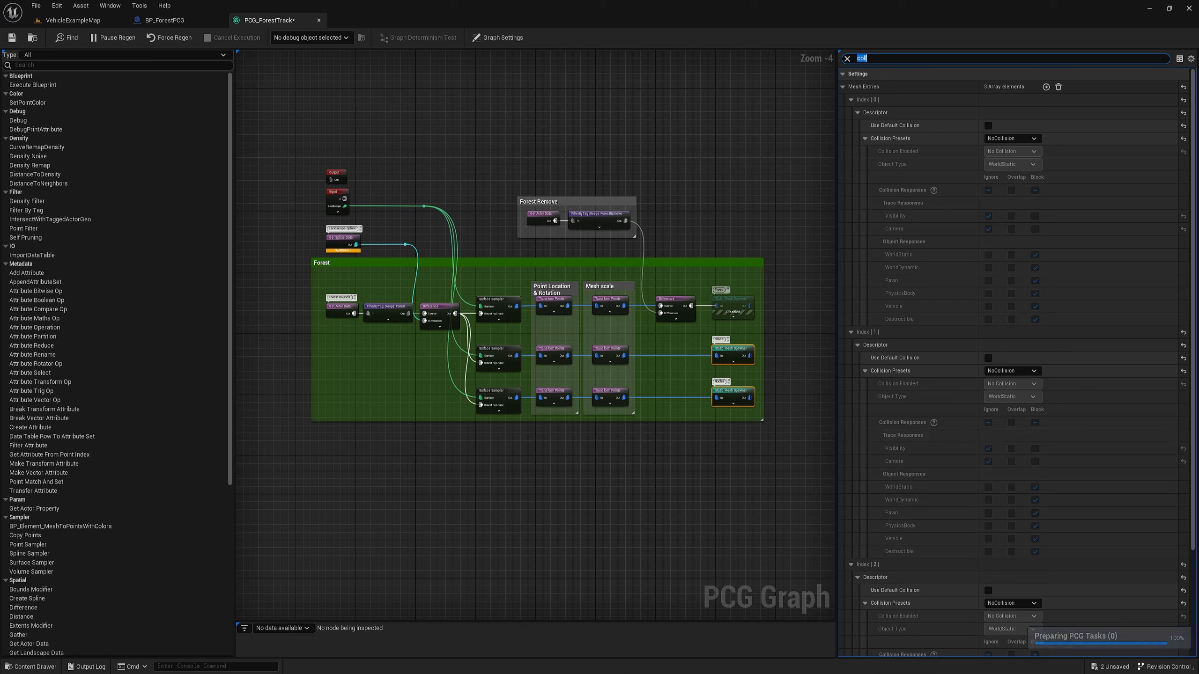
- Disable Cast Shadow for all three mesh entries of the grass and rocks spawners and save the graph
{"action": "left_click", "coordinate": [847, 58]}
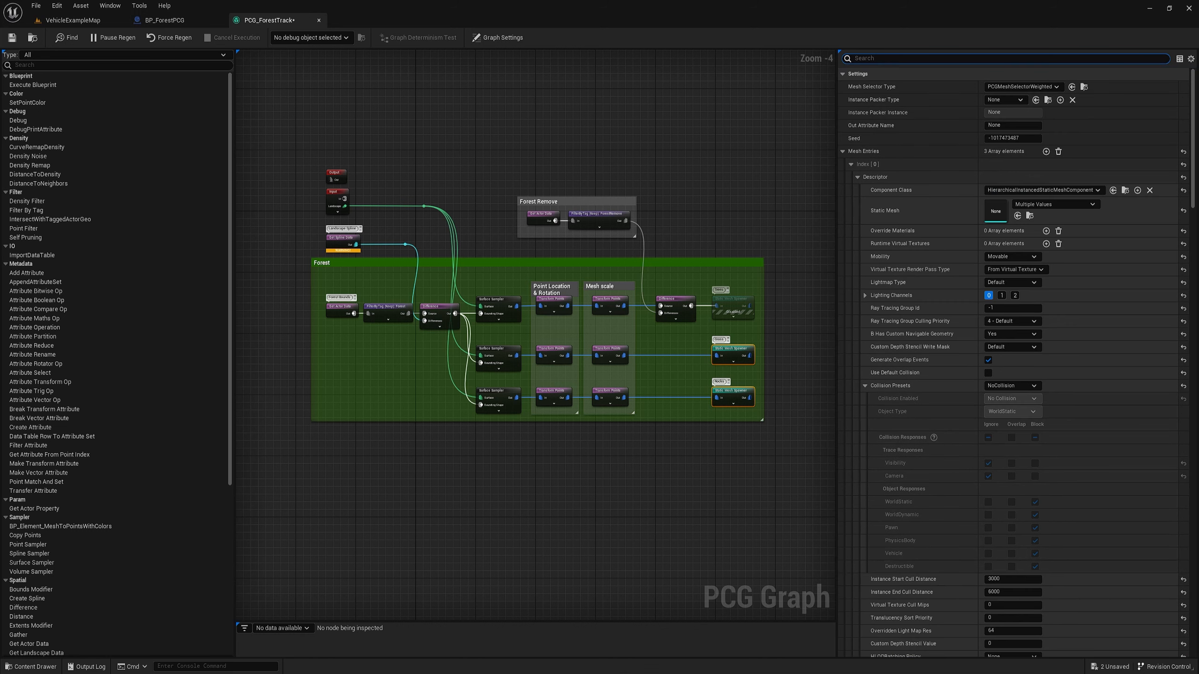
{"action": "type", "text": "sha"}
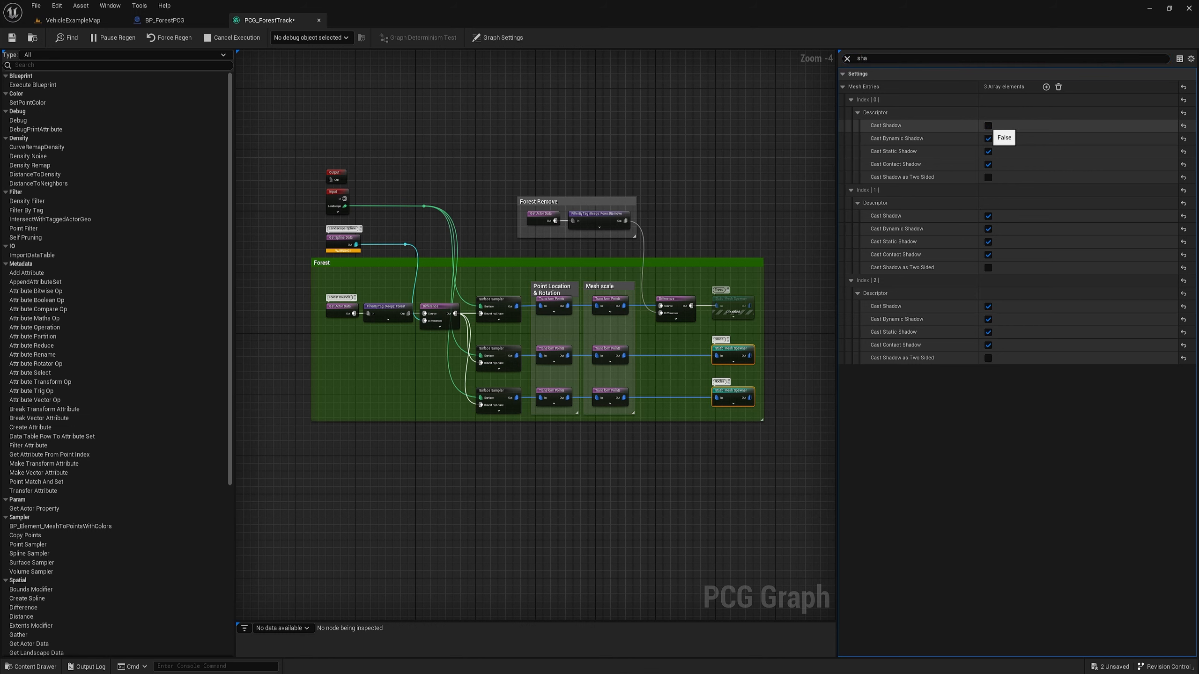
{"action": "left_click", "coordinate": [987, 125]}
{"action": "left_click", "coordinate": [988, 216]}
{"action": "left_click", "coordinate": [988, 305]}
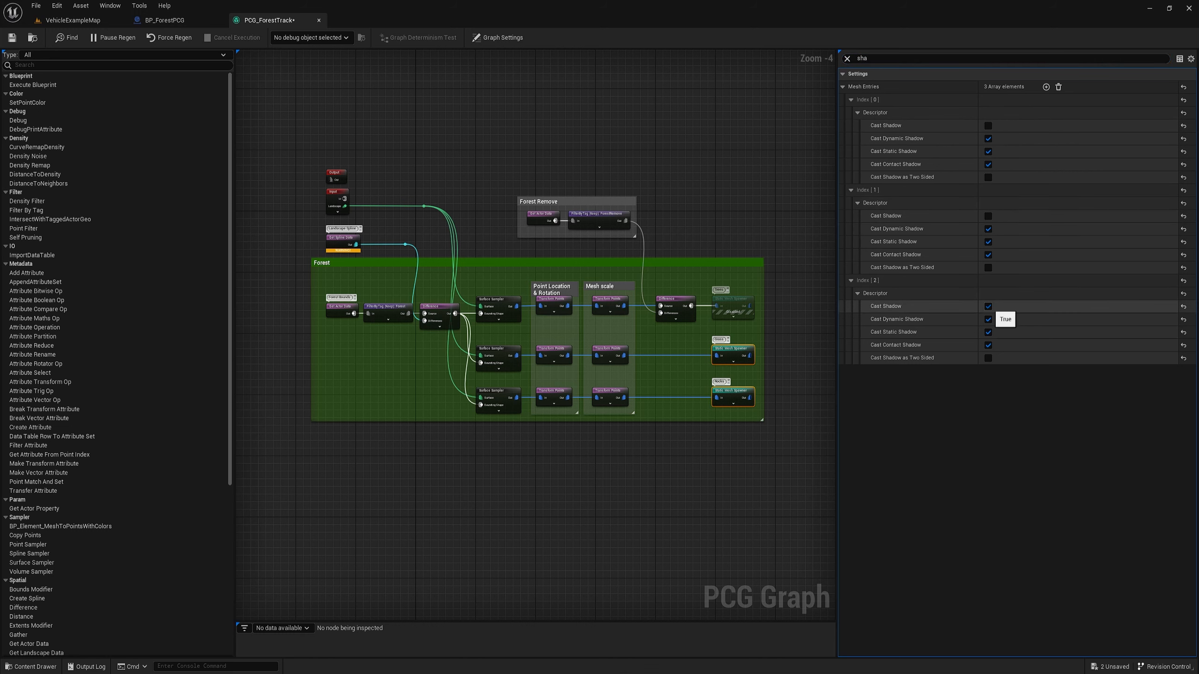
{"action": "left_click", "coordinate": [847, 59]}
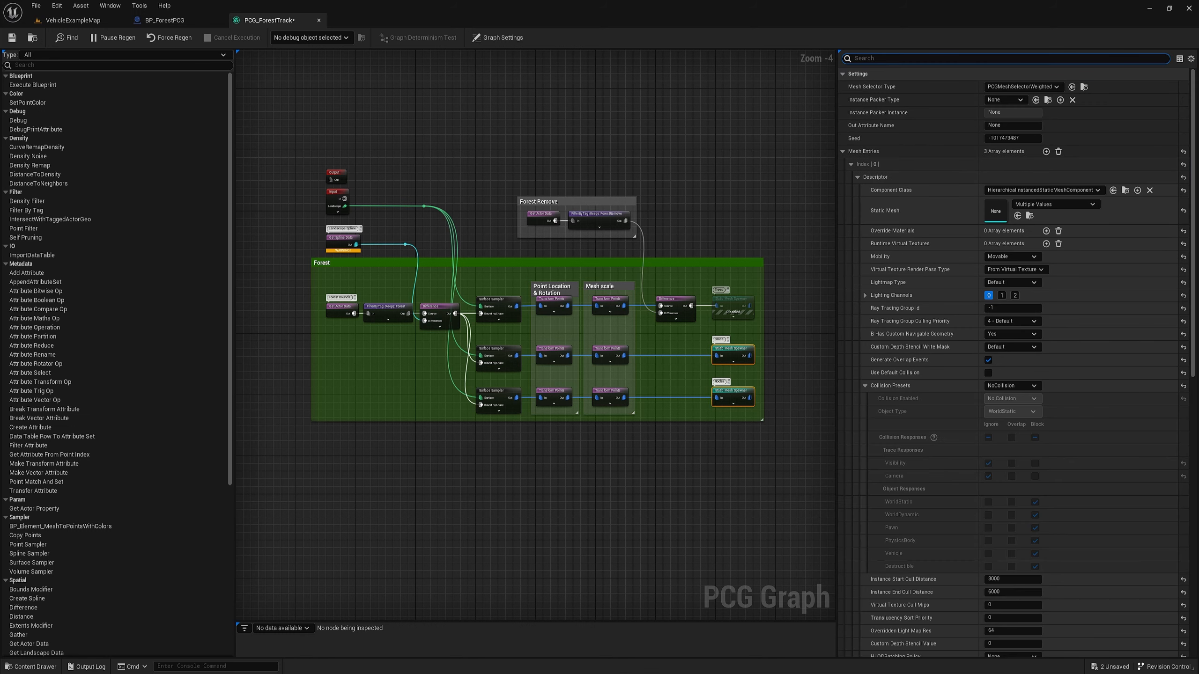
{"action": "key", "text": "Escape"}
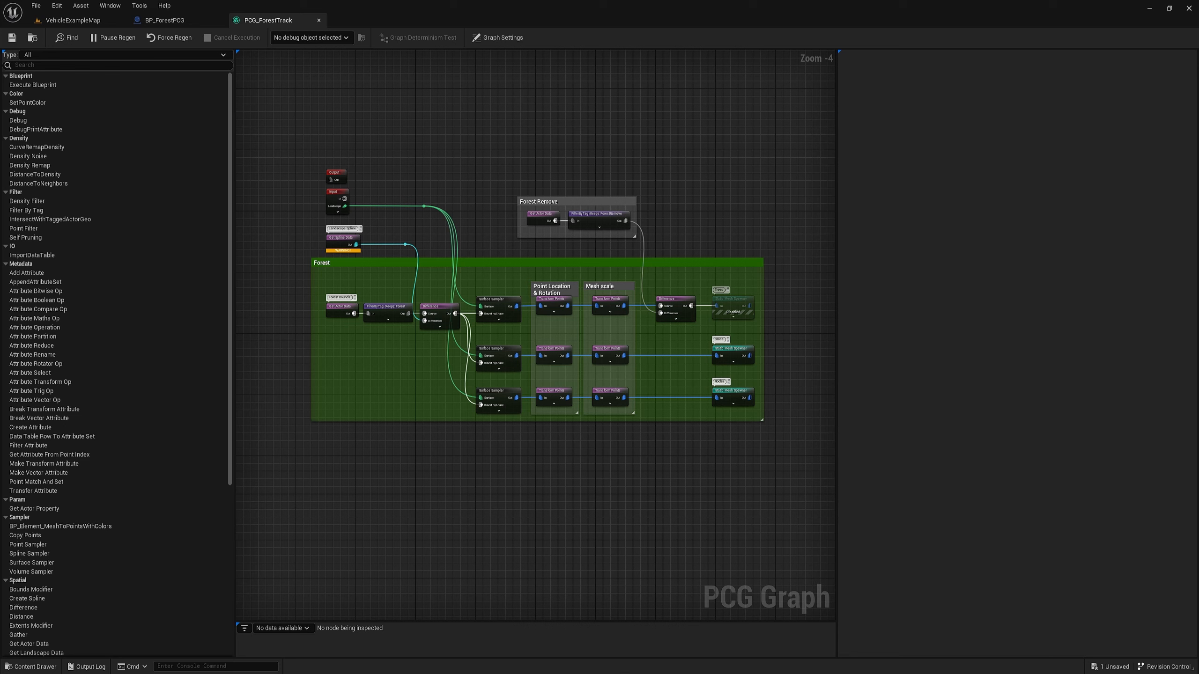
{"action": "key", "text": "ctrl+s"}
- Add a new Get Actor Data node in the empty area above and to the right of the Forest box
{"action": "right_click_drag", "start_coordinate": [803, 261], "coordinate": [609, 348]}
{"action": "right_click", "coordinate": [586, 337]}
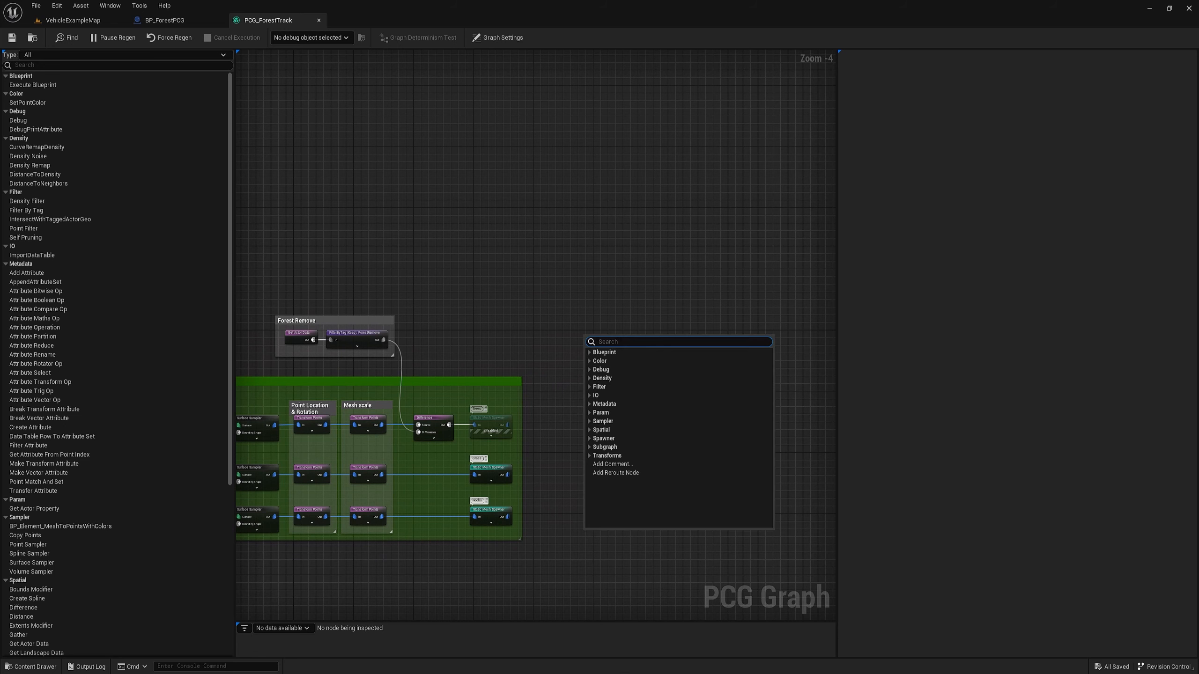
{"action": "type", "text": "get actor"}
{"action": "key", "text": "Return"}
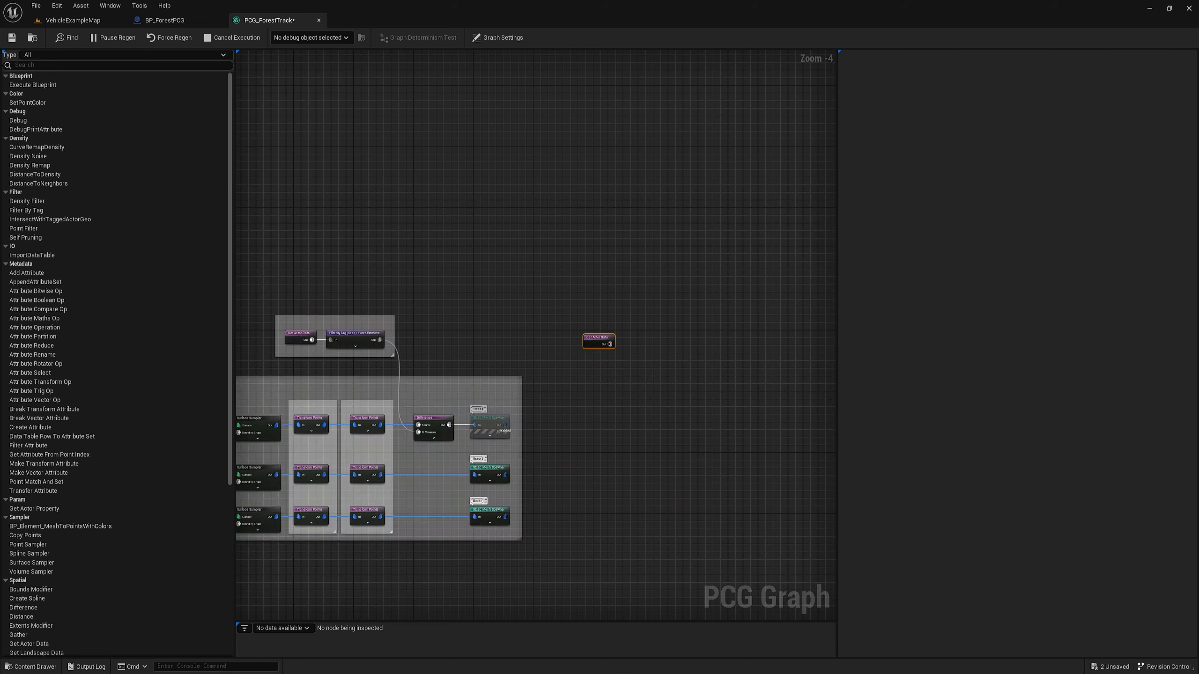
{"action": "left_click_drag", "start_coordinate": [588, 333], "coordinate": [537, 270]}
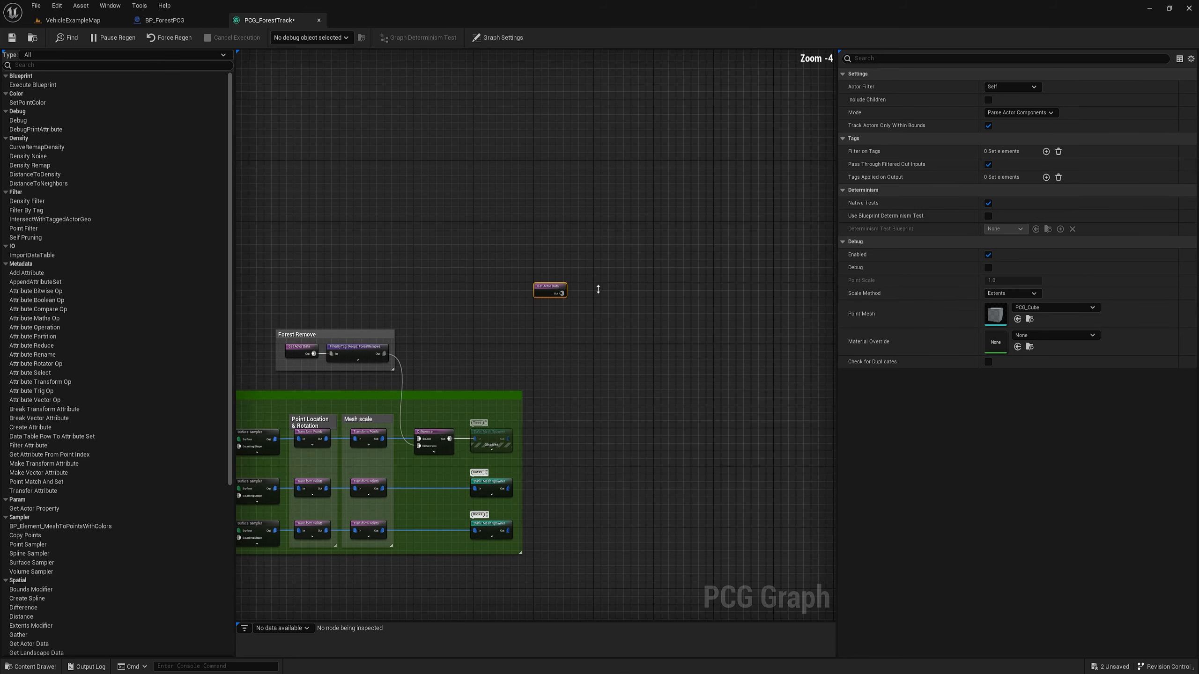
- Connect the new Get Actor Data node's output to a new Filter By Tag node
{"action": "scroll", "coordinate": [599, 302], "scroll_direction": "up", "scroll_amount": 4}
{"action": "right_click_drag", "start_coordinate": [598, 303], "coordinate": [526, 291]}
{"action": "left_click_drag", "start_coordinate": [450, 299], "coordinate": [502, 303]}
{"action": "type", "text": "fil"}
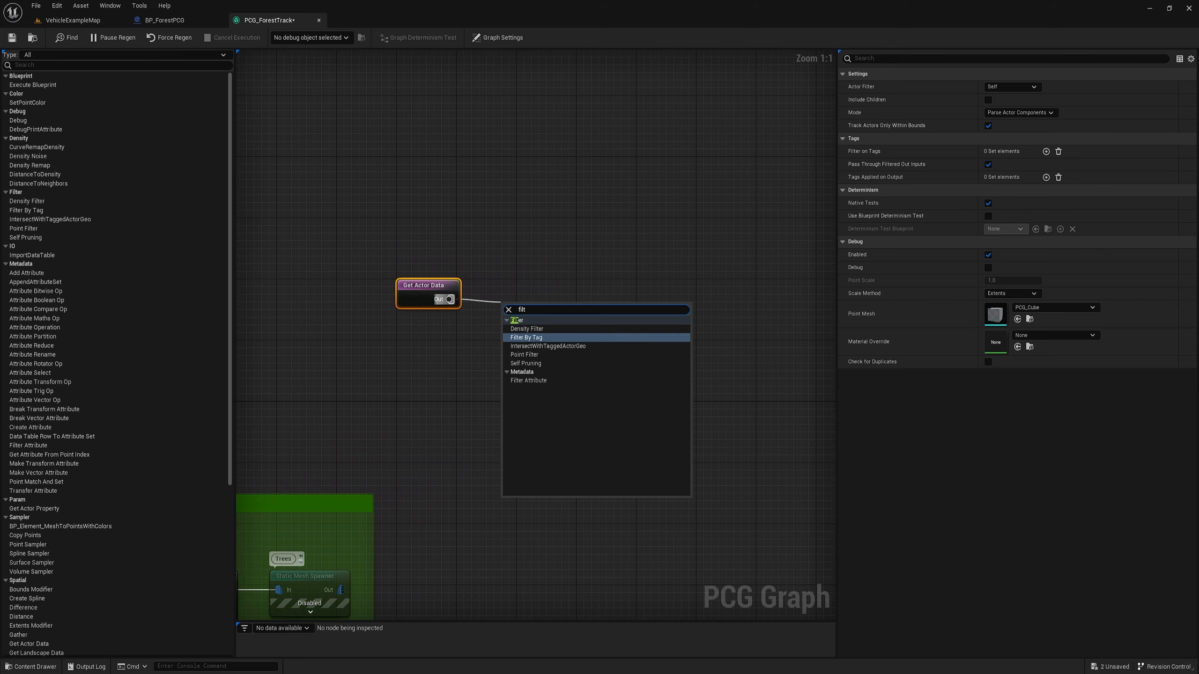
{"action": "type", "text": "t"}
{"action": "key", "text": "Return"}
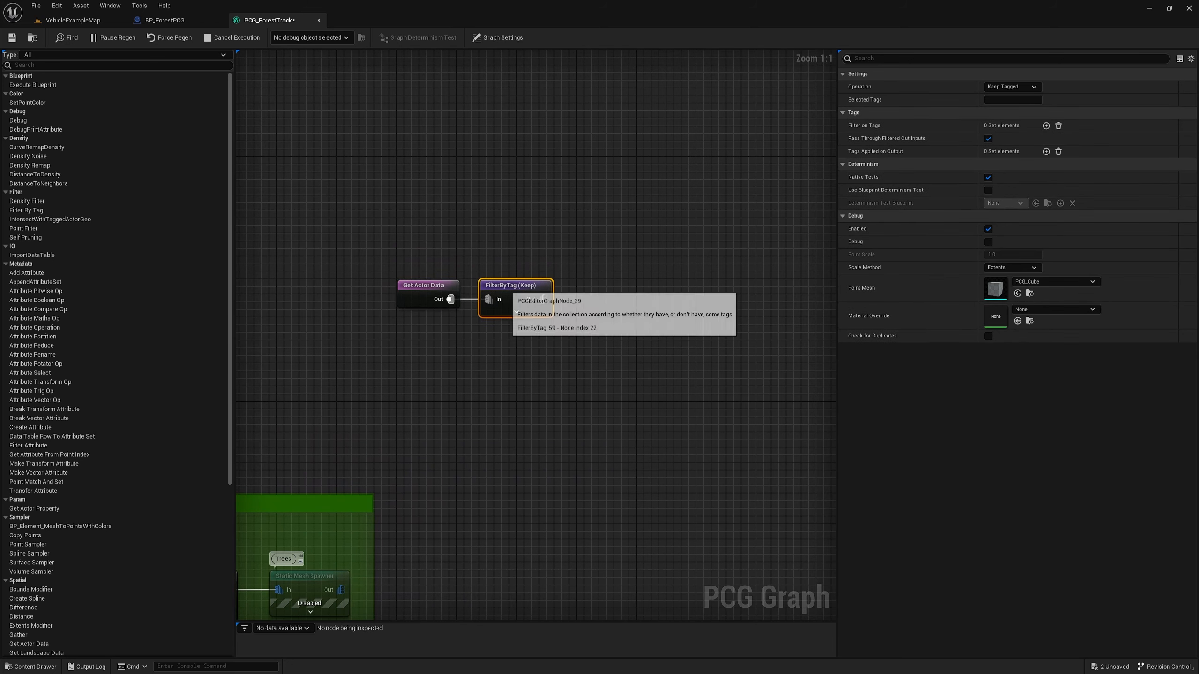
- Copy the tag of BP_ForestPCG's Road Block component and make the new Filter By Tag node in PCG_ForestTrack select RoadBlock
{"action": "left_click", "coordinate": [189, 20]}
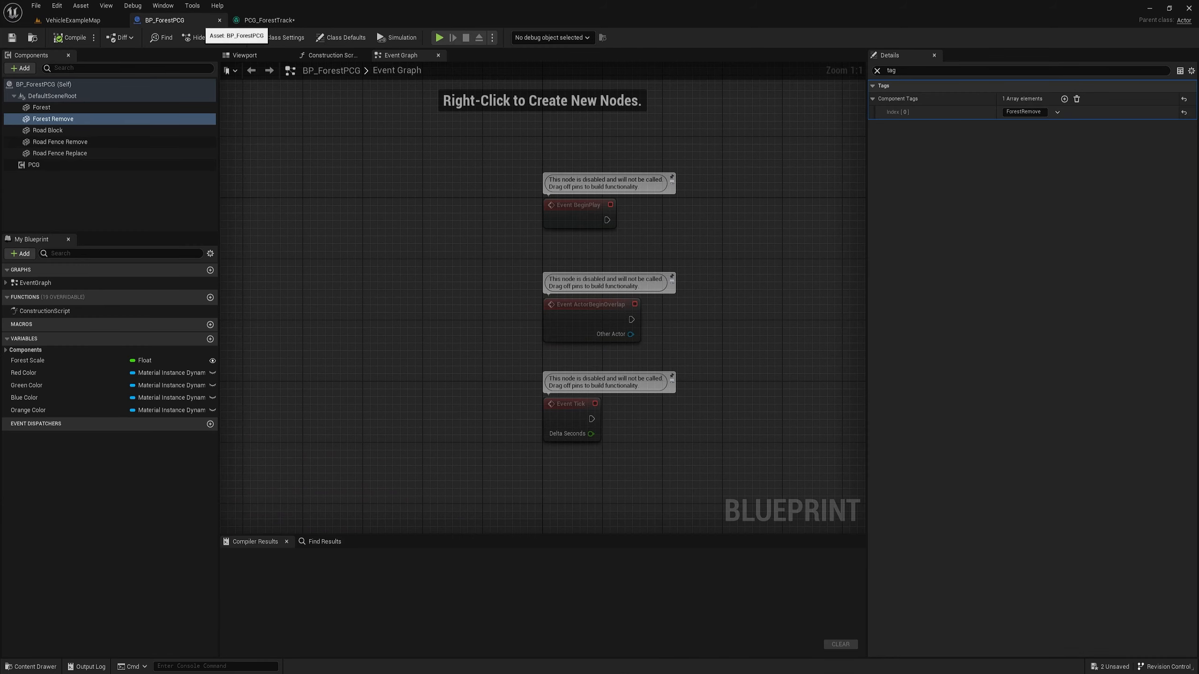
{"action": "left_click", "coordinate": [55, 131]}
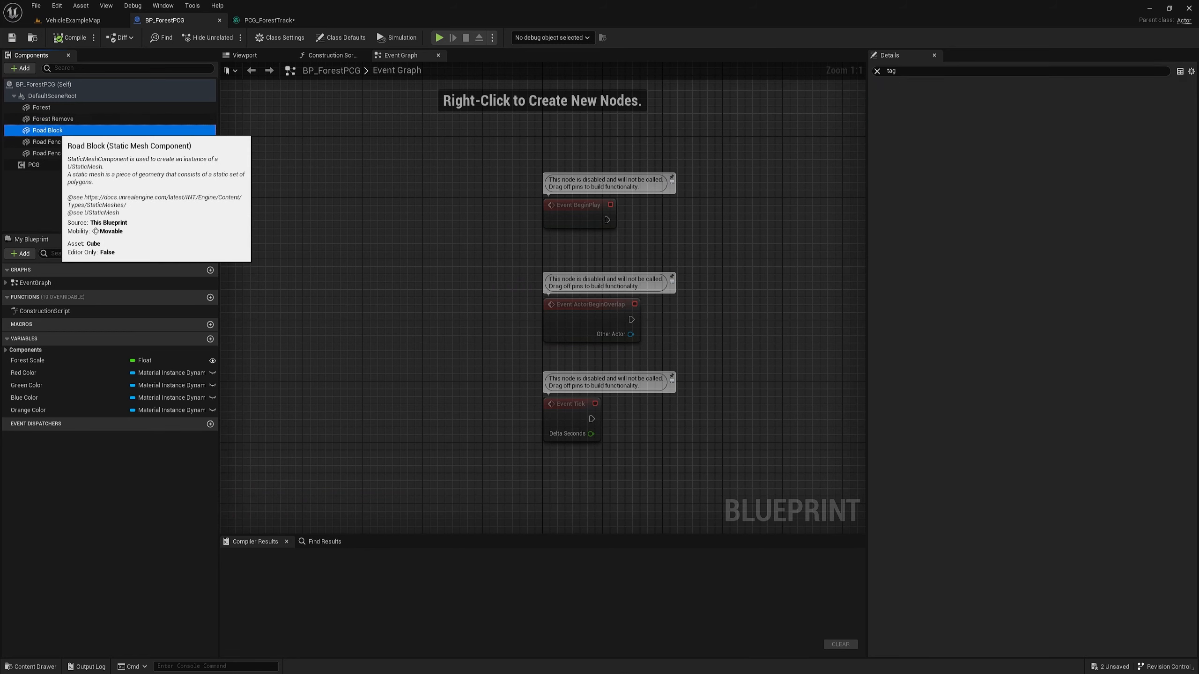
{"action": "left_click", "coordinate": [1020, 112]}
{"action": "key", "text": "ctrl+c"}
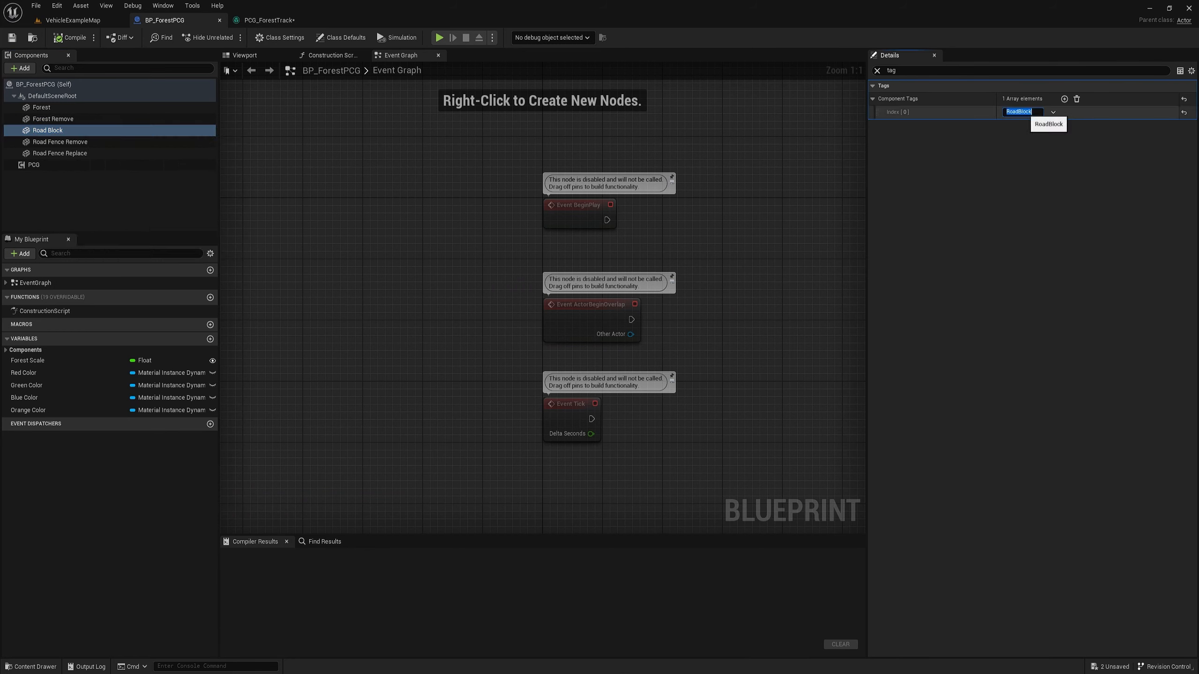
{"action": "left_click", "coordinate": [268, 20]}
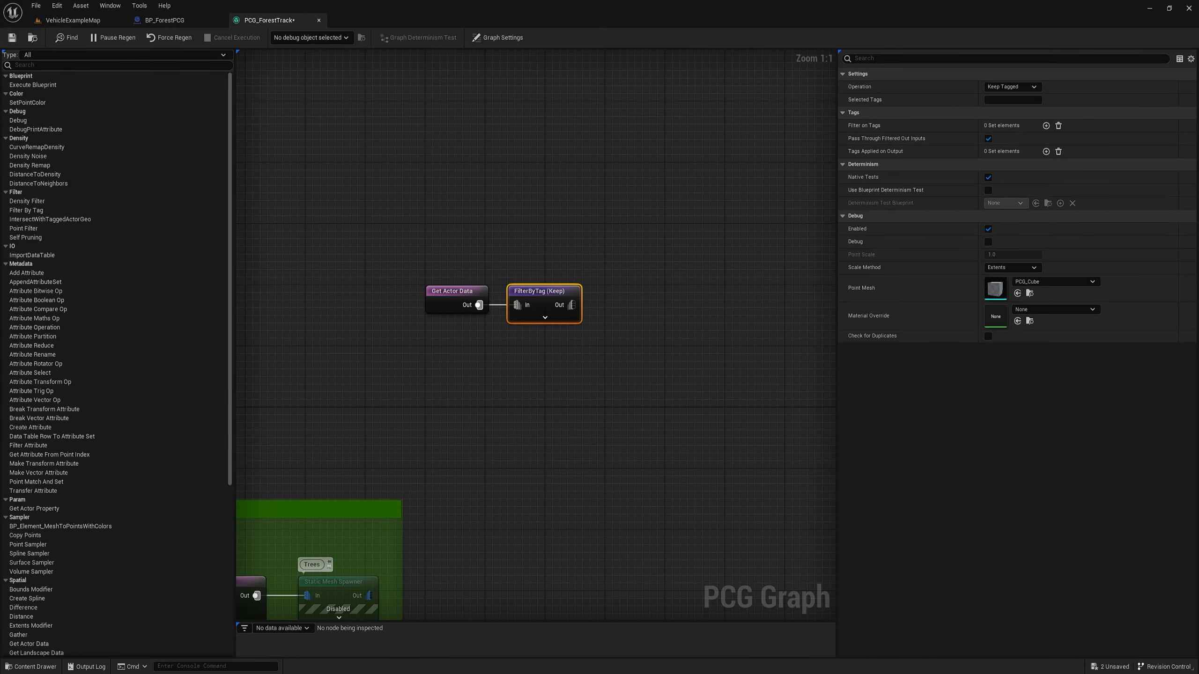
{"action": "left_click", "coordinate": [1013, 100]}
{"action": "key", "text": "ctrl+v"}
{"action": "left_click", "coordinate": [718, 285]}
- Connect the RoadBlock filter's output to a new Surface Sampler node and set its Points Per Squared Meter to 1
{"action": "right_click_drag", "start_coordinate": [717, 285], "coordinate": [561, 286]}
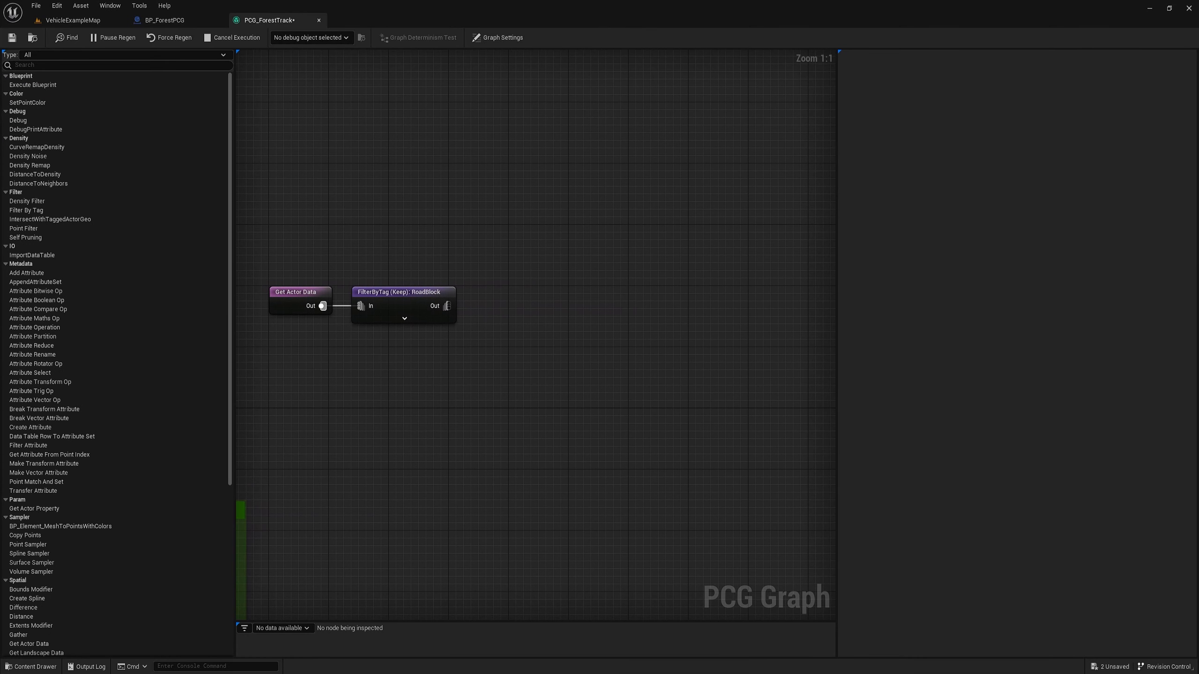
{"action": "left_click_drag", "start_coordinate": [446, 305], "coordinate": [522, 307]}
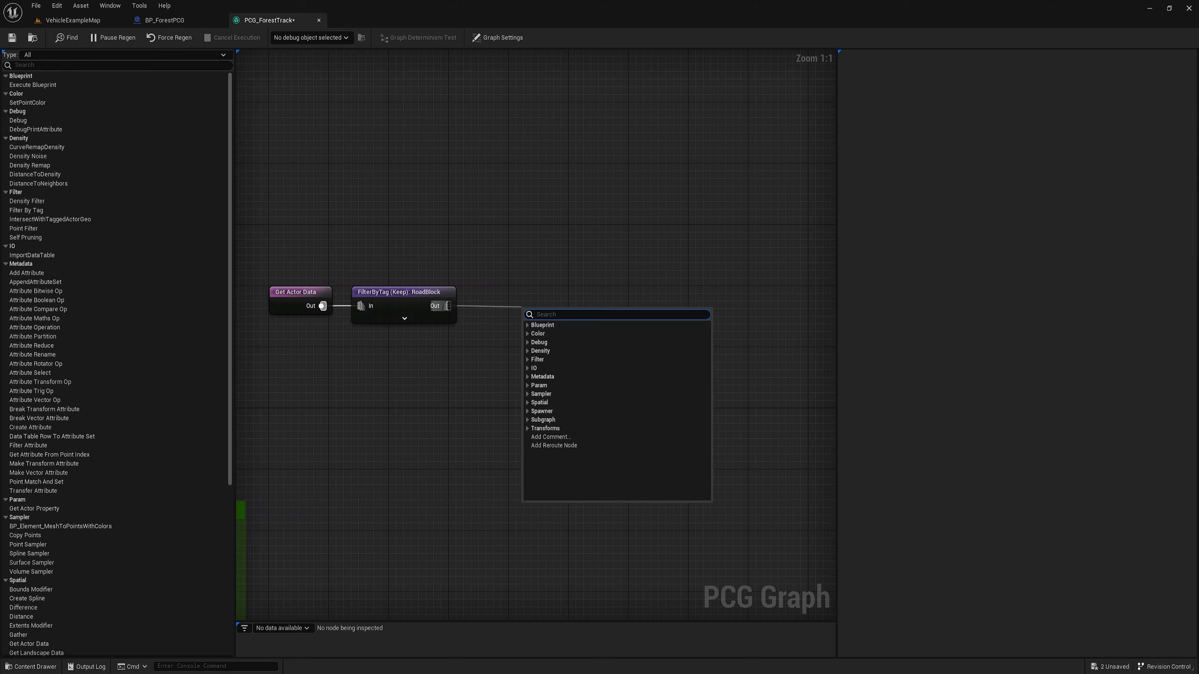
{"action": "type", "text": "surfa"}
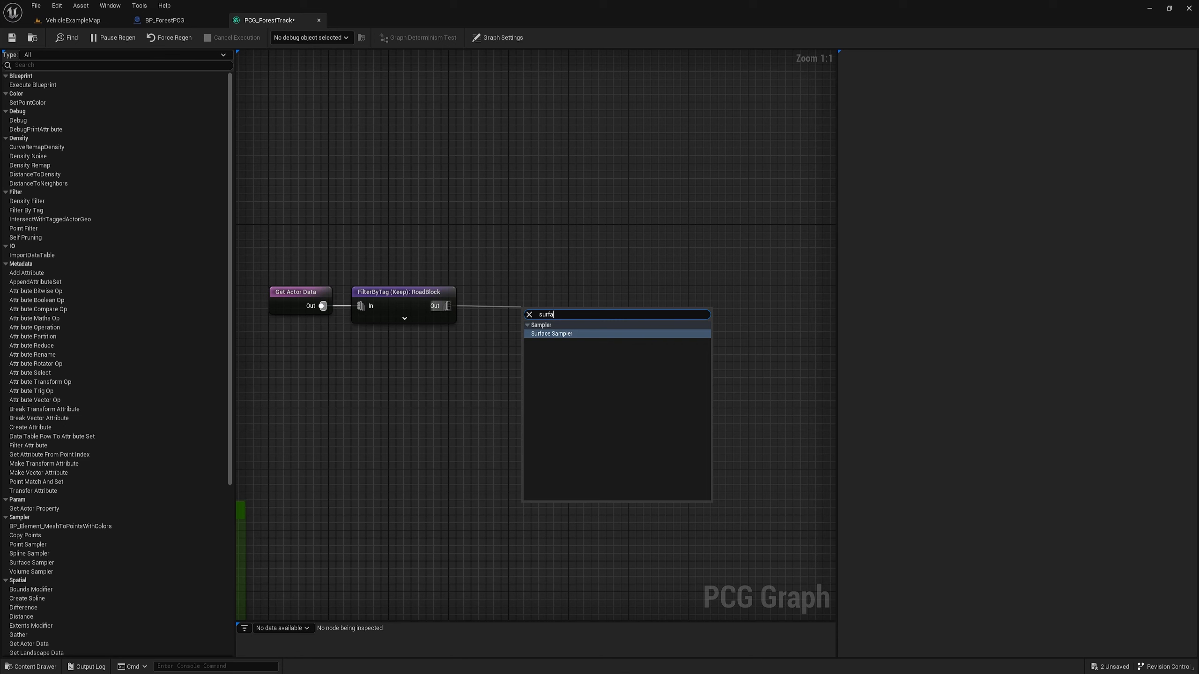
{"action": "key", "text": "Return"}
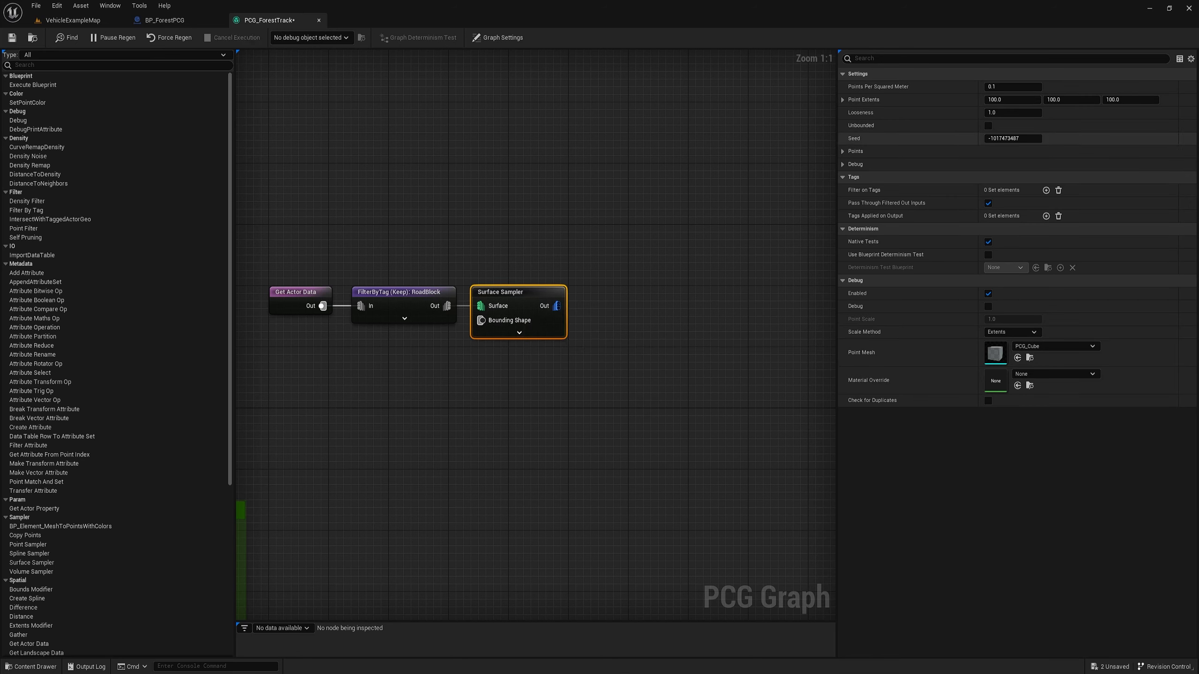
{"action": "left_click", "coordinate": [1010, 87]}
{"action": "type", "text": "1"}
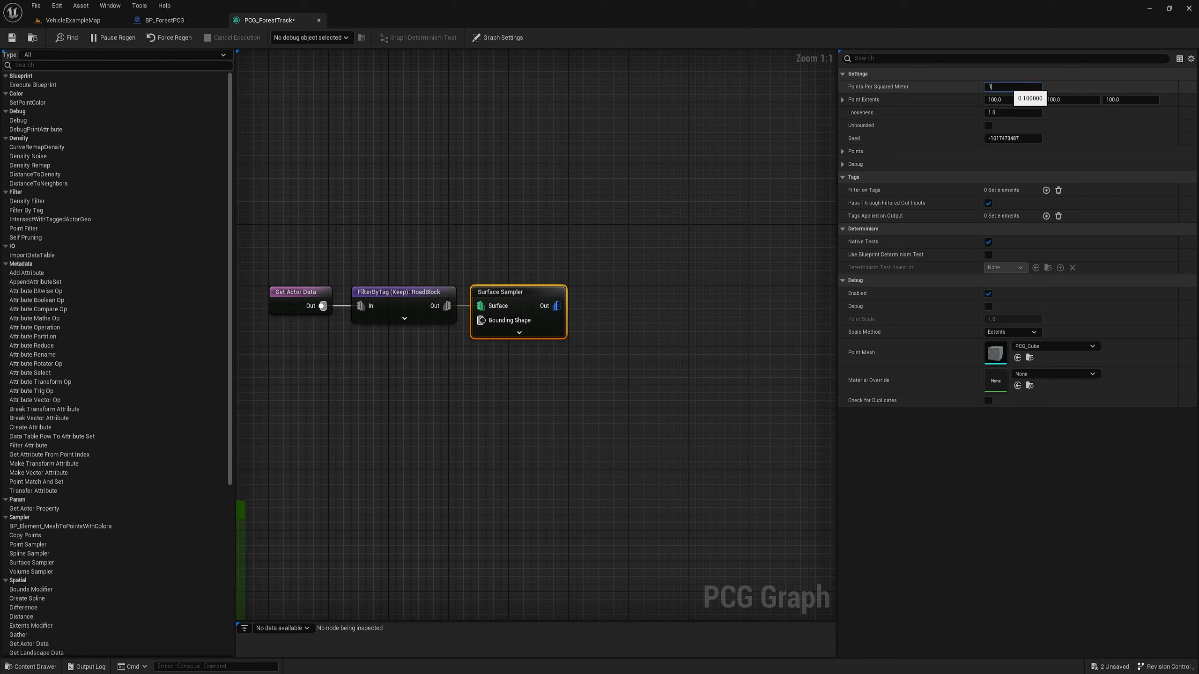
{"action": "key", "text": "Tab"}
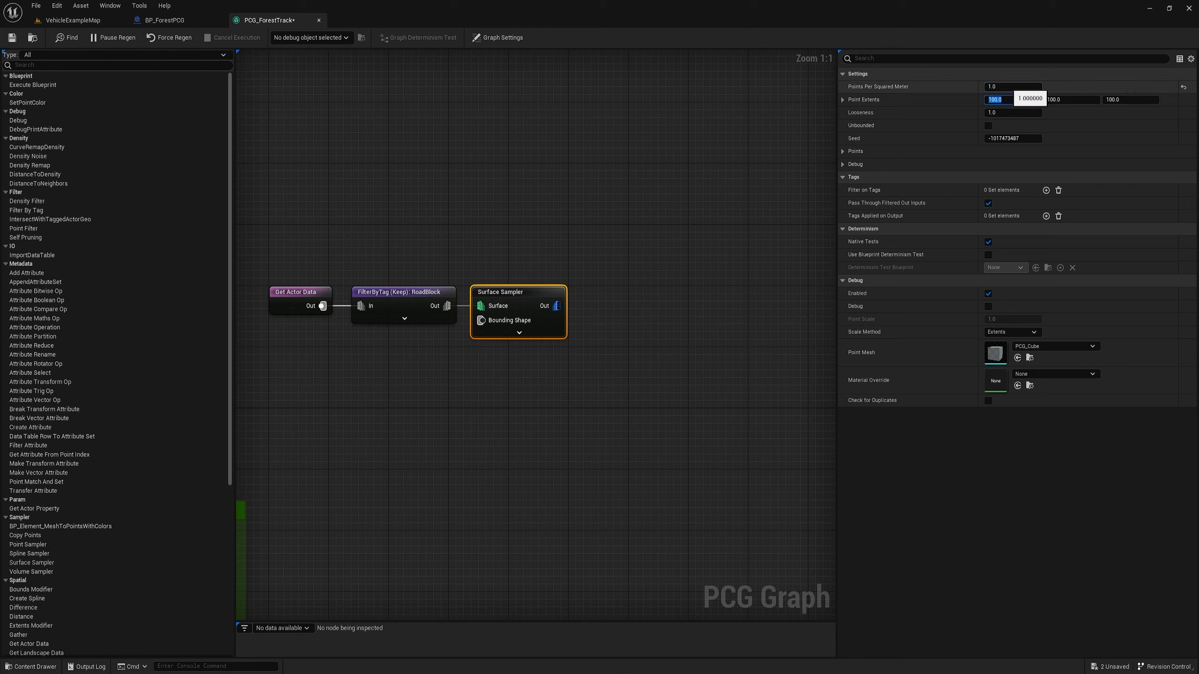
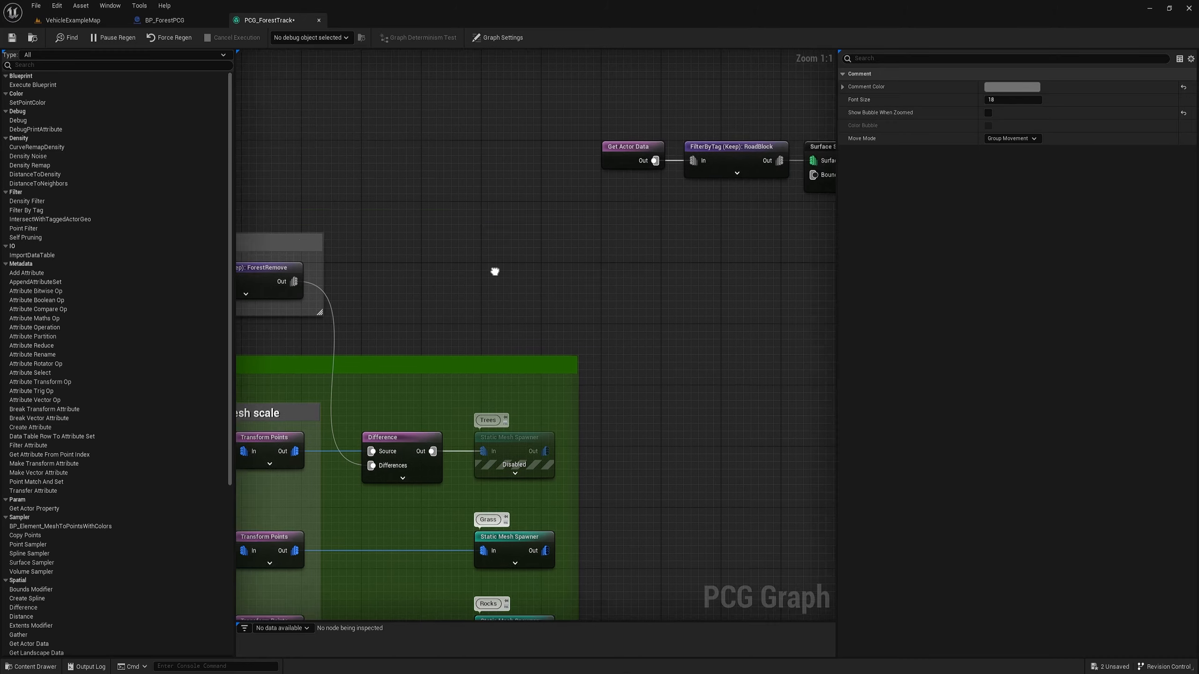
- Label the Transform Points node after the new Surface Sampler with the comment "Point Location & Rotation"
{"action": "right_click_drag", "start_coordinate": [781, 189], "coordinate": [615, 245]}
{"action": "left_click", "coordinate": [588, 232]}
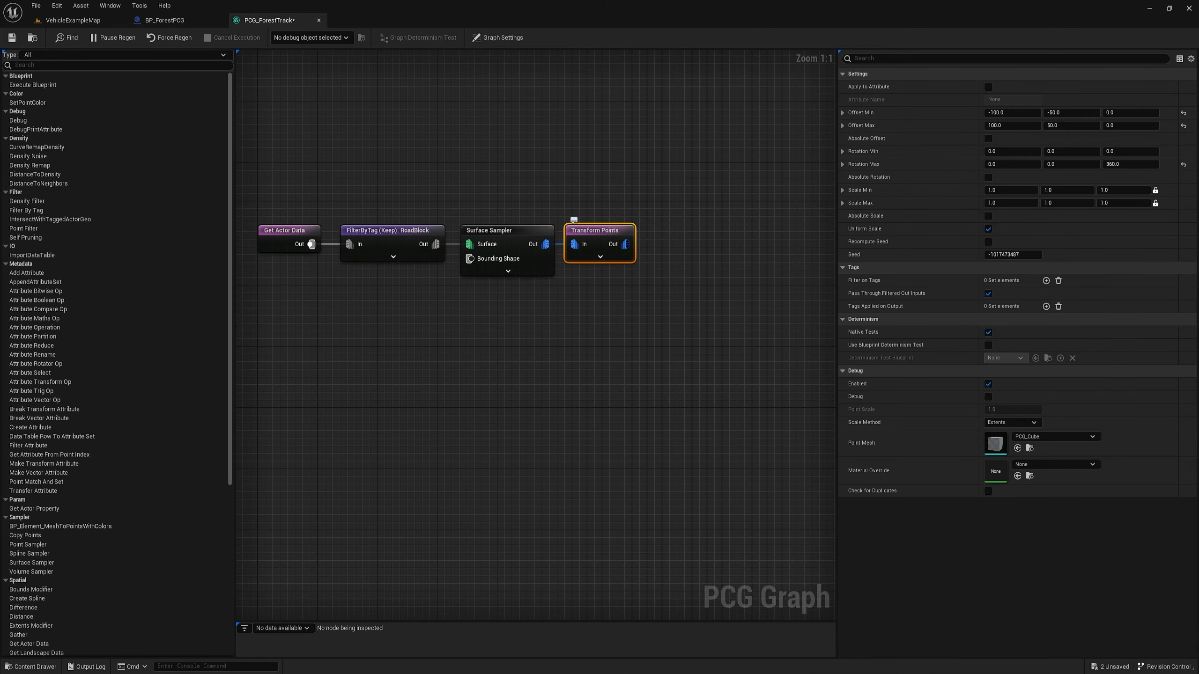
{"action": "left_click", "coordinate": [575, 220]}
{"action": "left_click", "coordinate": [580, 213]}
{"action": "type", "text": "Point Location & Rotation"}
{"action": "key", "text": "Return"}
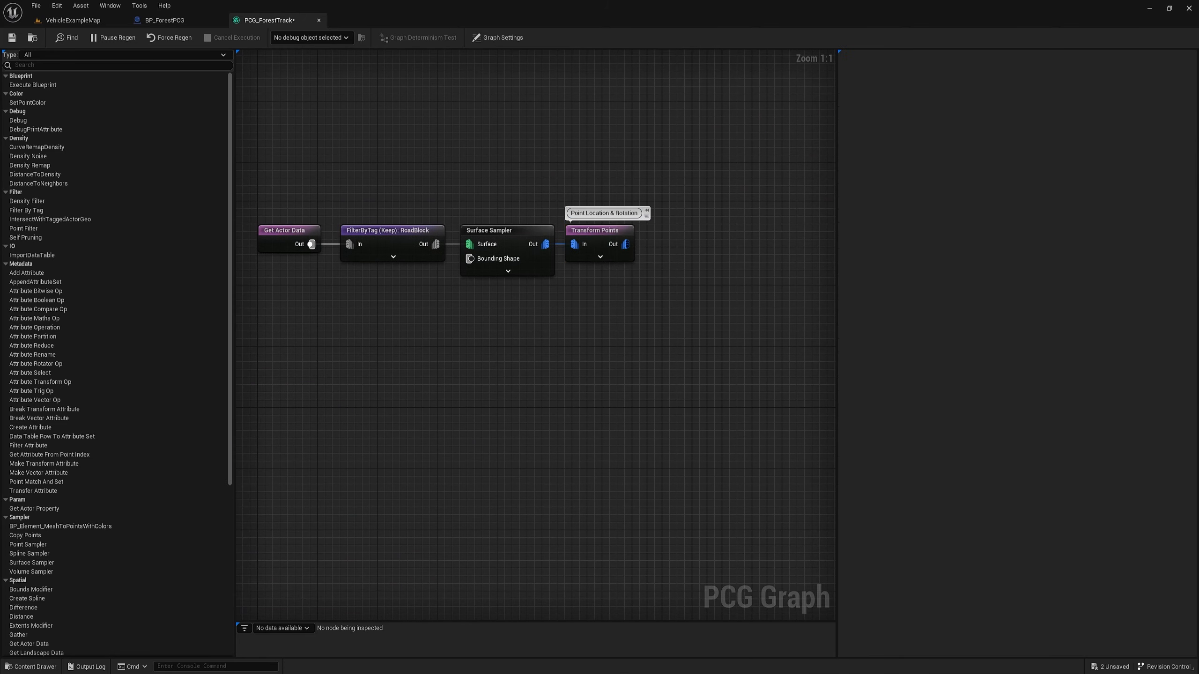
- Connect the output of the RoadBlock chain's Transform Points node to a new Self Pruning node
{"action": "right_click_drag", "start_coordinate": [669, 295], "coordinate": [522, 302]}
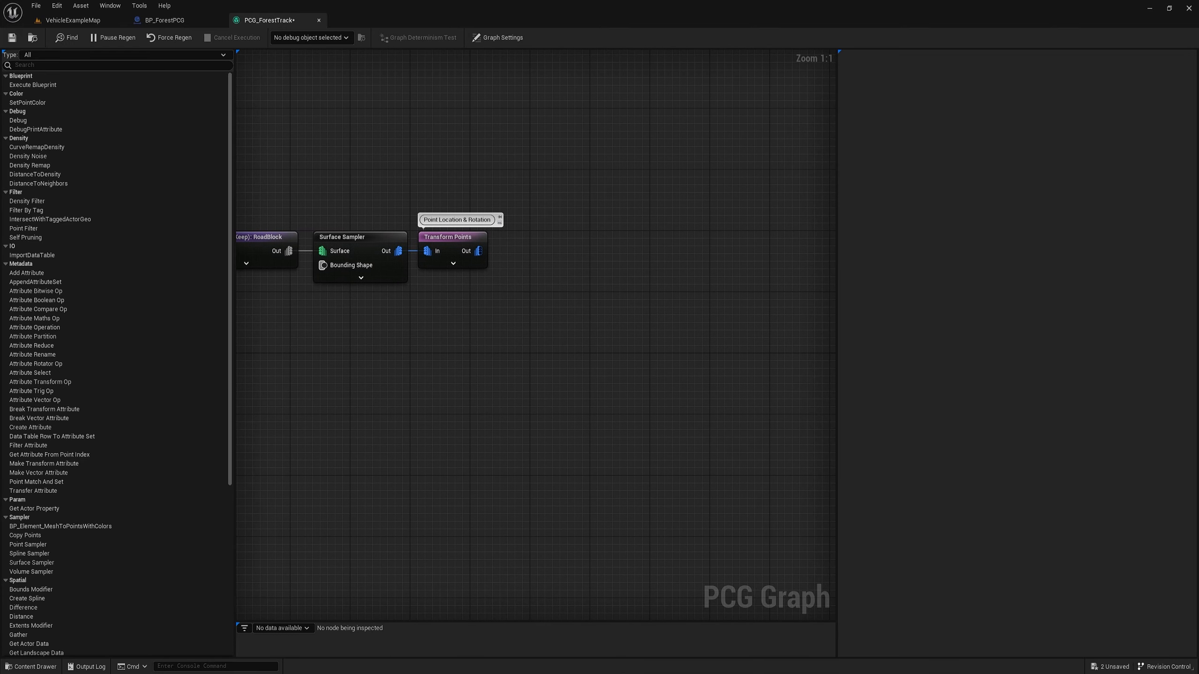
{"action": "left_click_drag", "start_coordinate": [447, 237], "coordinate": [558, 262]}
{"action": "type", "text": "self"}
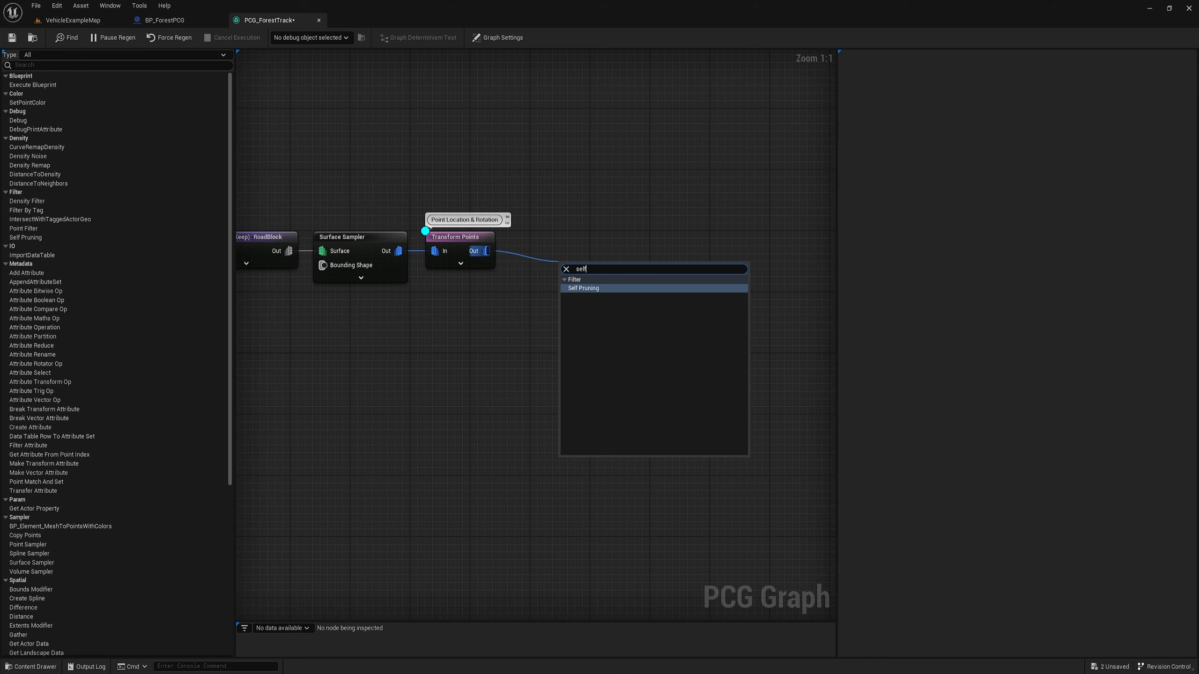
{"action": "key", "text": "Return"}
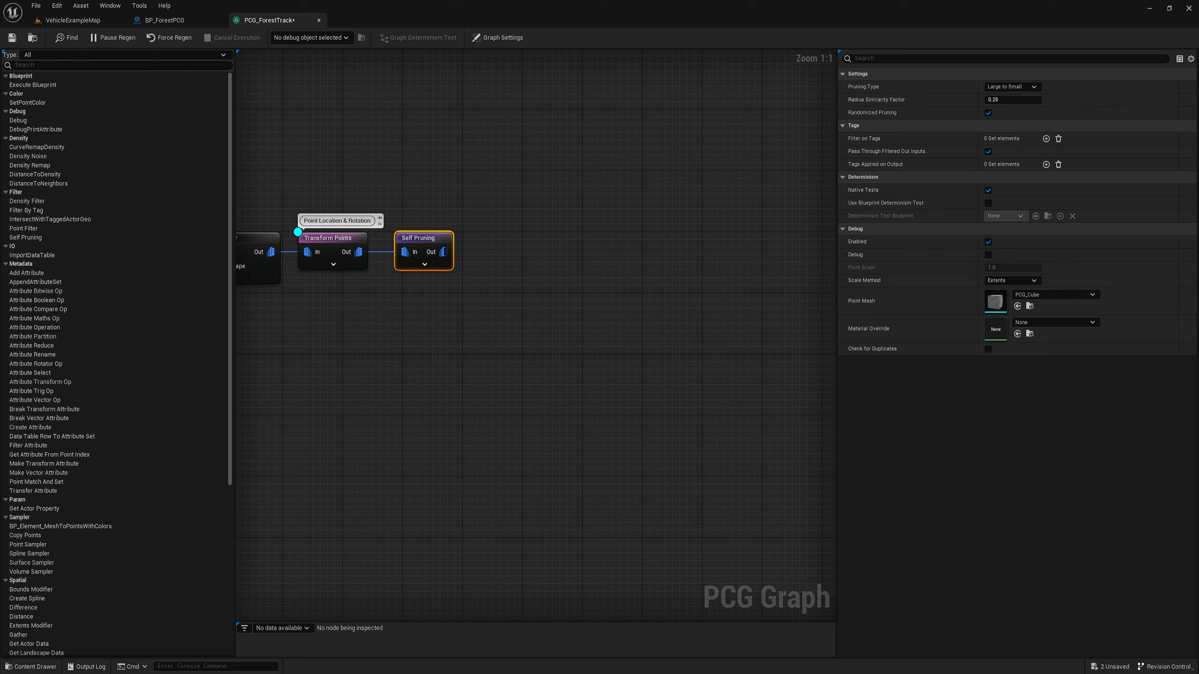
- Connect the Self Pruning output to a new Projection node and disable Project Rotations on it
{"action": "left_click_drag", "start_coordinate": [443, 252], "coordinate": [542, 256]}
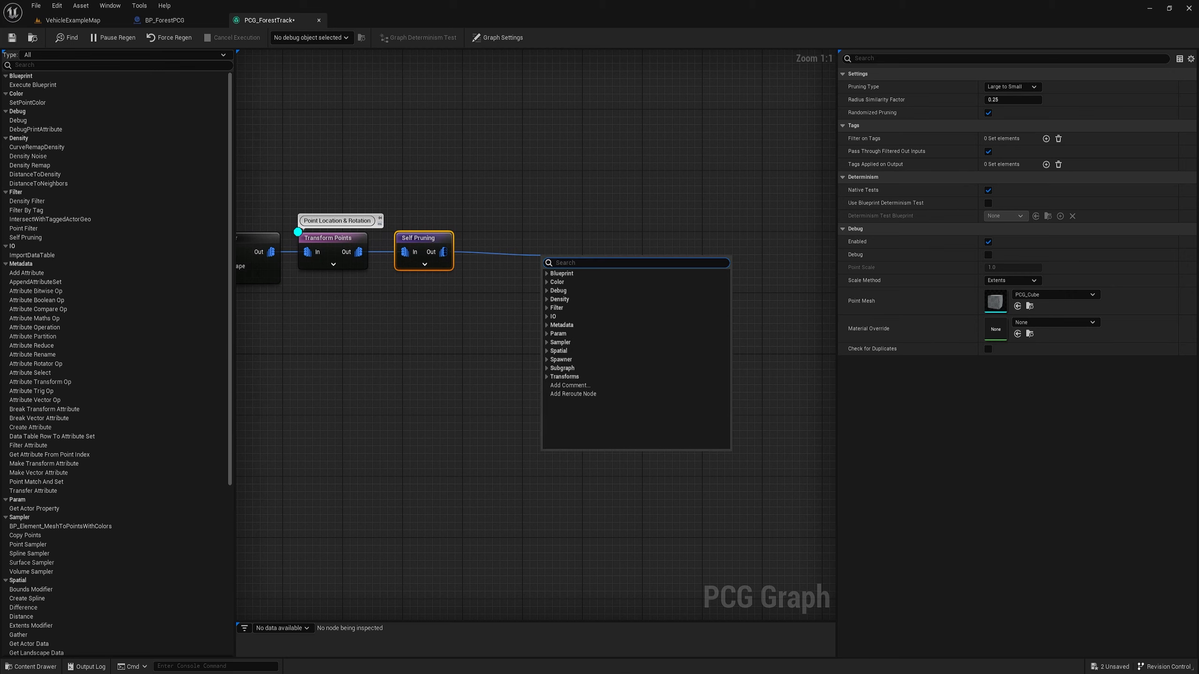
{"action": "type", "text": "proj"}
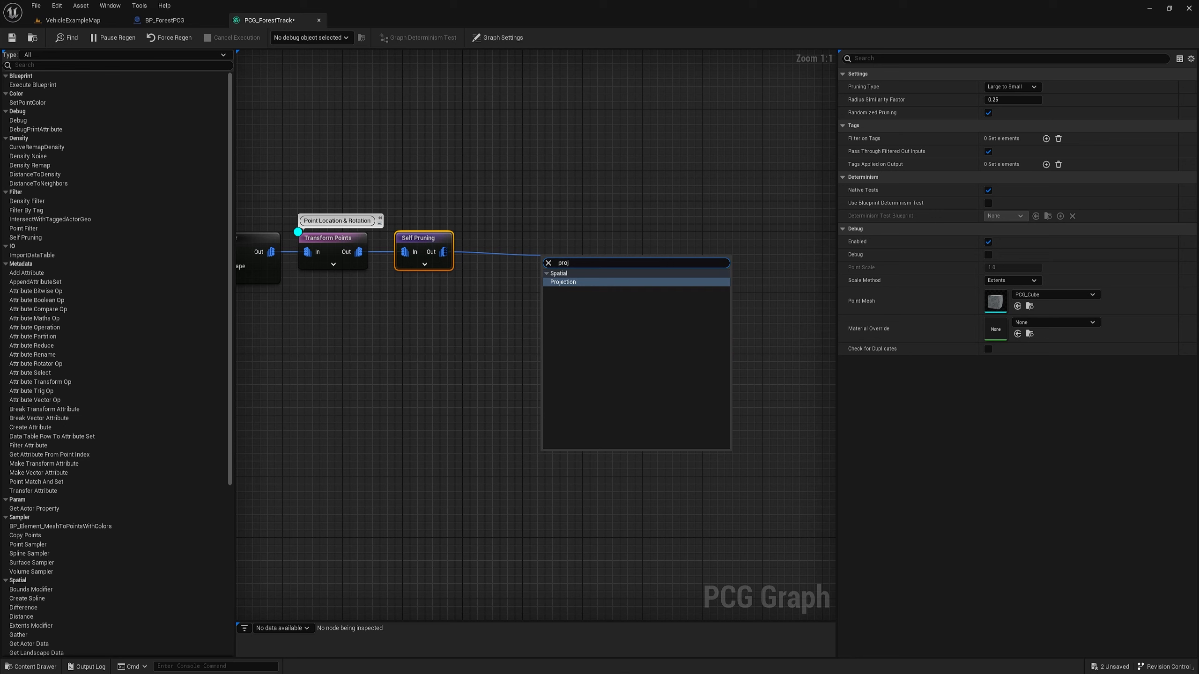
{"action": "key", "text": "Return"}
{"action": "left_click_drag", "start_coordinate": [568, 246], "coordinate": [525, 239]}
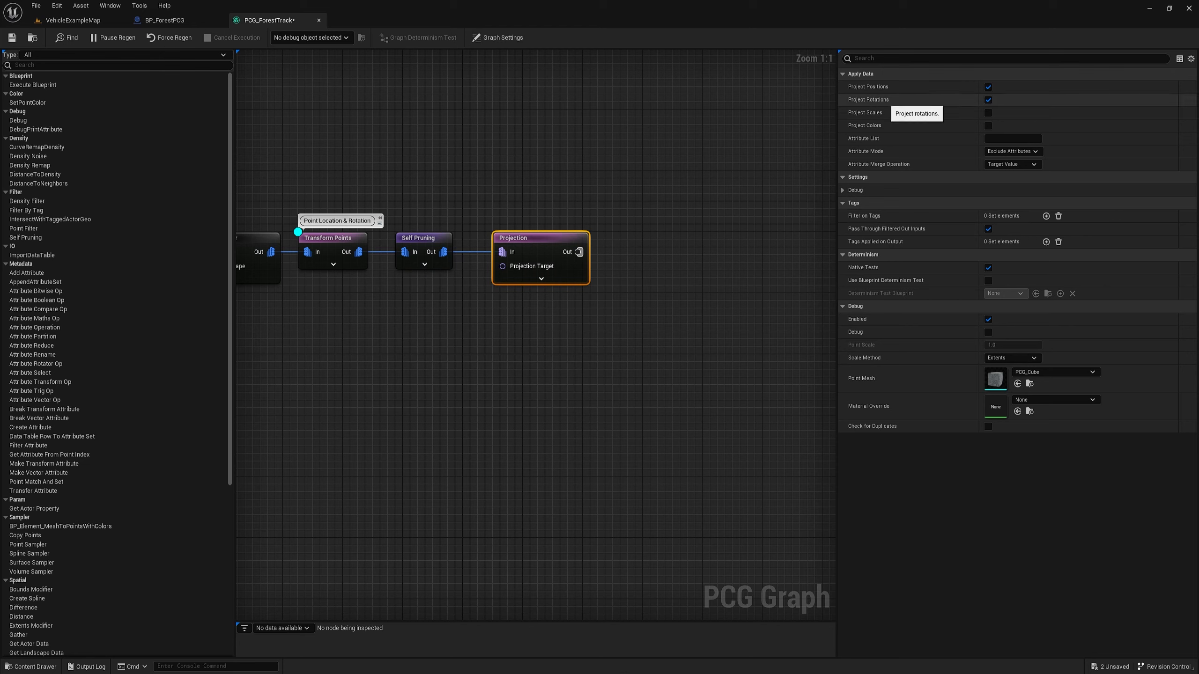
{"action": "left_click", "coordinate": [988, 99]}
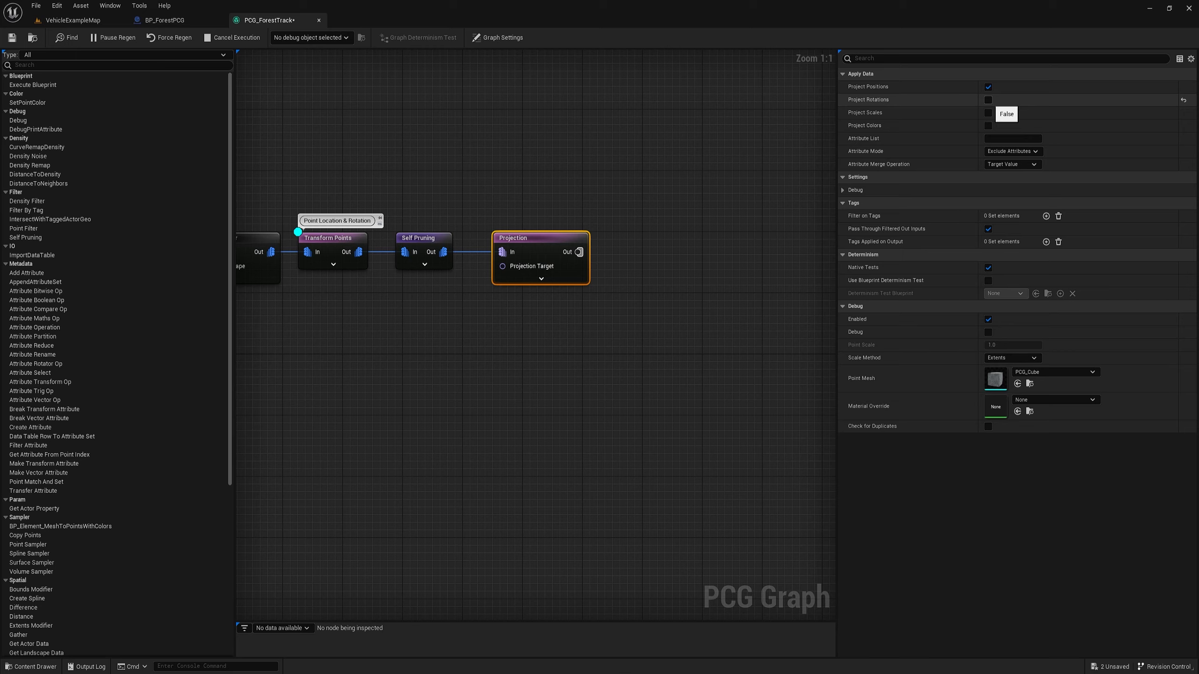
{"action": "left_click", "coordinate": [469, 199]}
- Route the Landscape input through a new reroute node above the RoadBlock chain into the Projection node's Projection Target
{"action": "right_click_drag", "start_coordinate": [469, 199], "coordinate": [808, 196]}
{"action": "right_click_drag", "start_coordinate": [520, 196], "coordinate": [710, 196]}
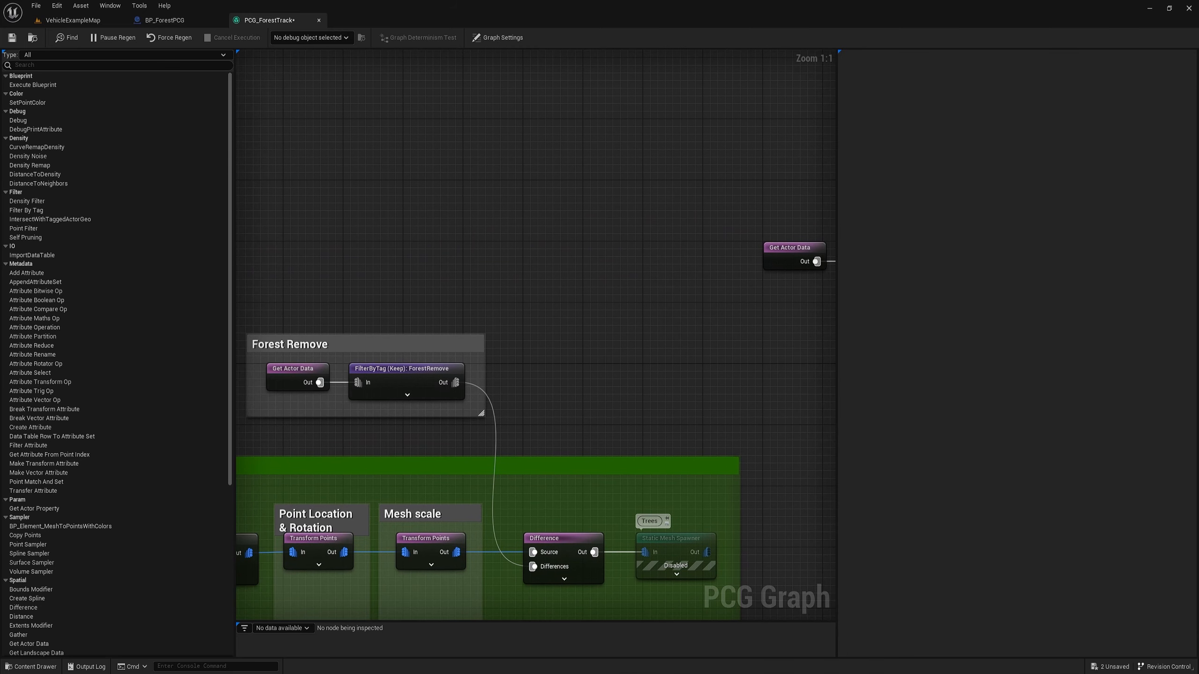
{"action": "scroll", "coordinate": [757, 240], "scroll_direction": "down", "scroll_amount": 3}
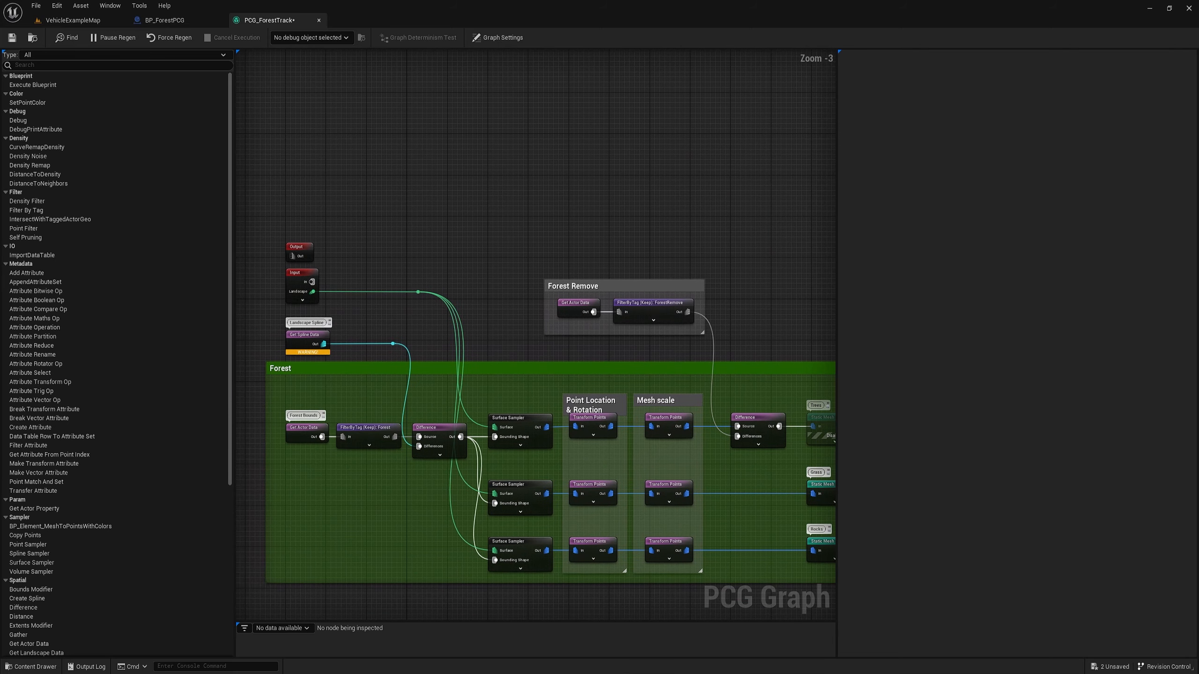
{"action": "left_click_drag", "start_coordinate": [418, 292], "coordinate": [547, 192]}
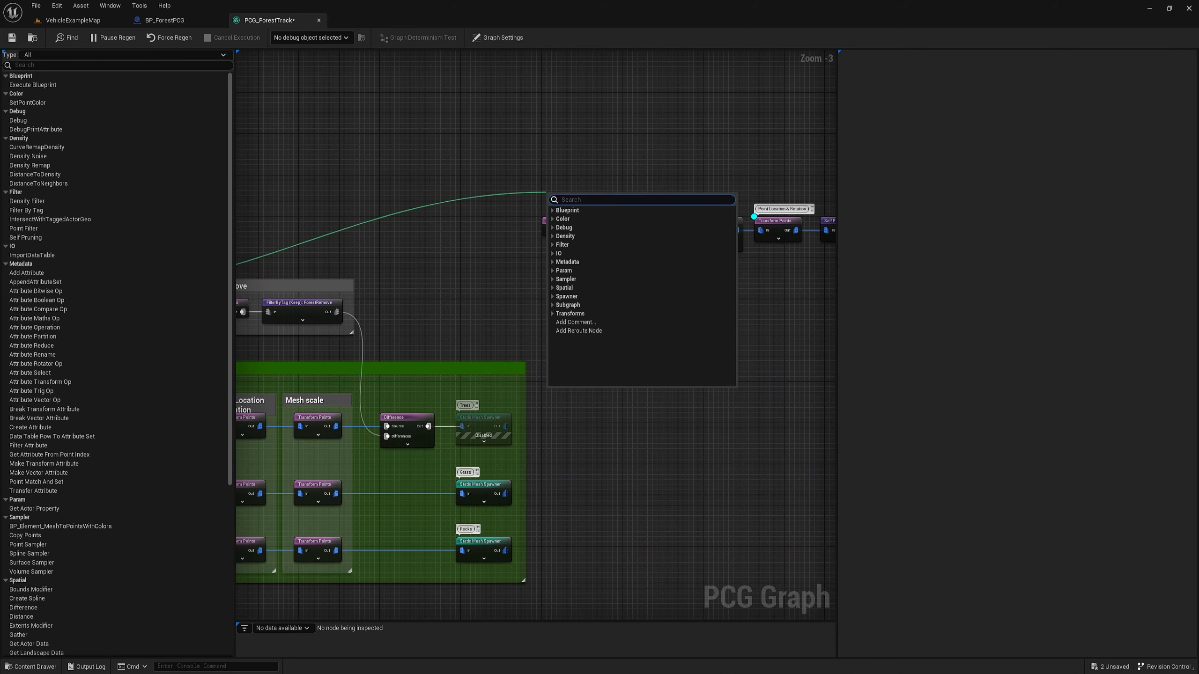
{"action": "type", "text": "rer"}
{"action": "key", "text": "Return"}
{"action": "right_click_drag", "start_coordinate": [631, 194], "coordinate": [441, 196]}
{"action": "left_click_drag", "start_coordinate": [366, 197], "coordinate": [702, 241]}
- Add a second reroute point above the Self Pruning node, straighten the landscape wire between both points, and save the graph
{"action": "double_click", "coordinate": [503, 212]}
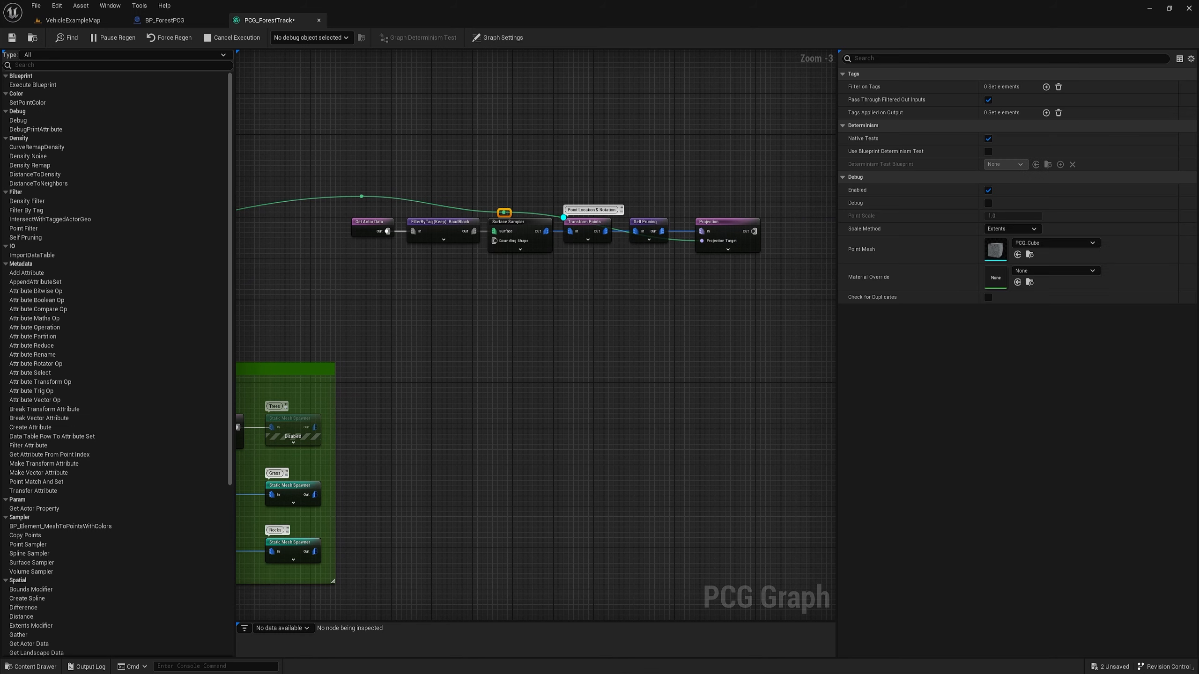
{"action": "left_click_drag", "start_coordinate": [503, 212], "coordinate": [676, 194]}
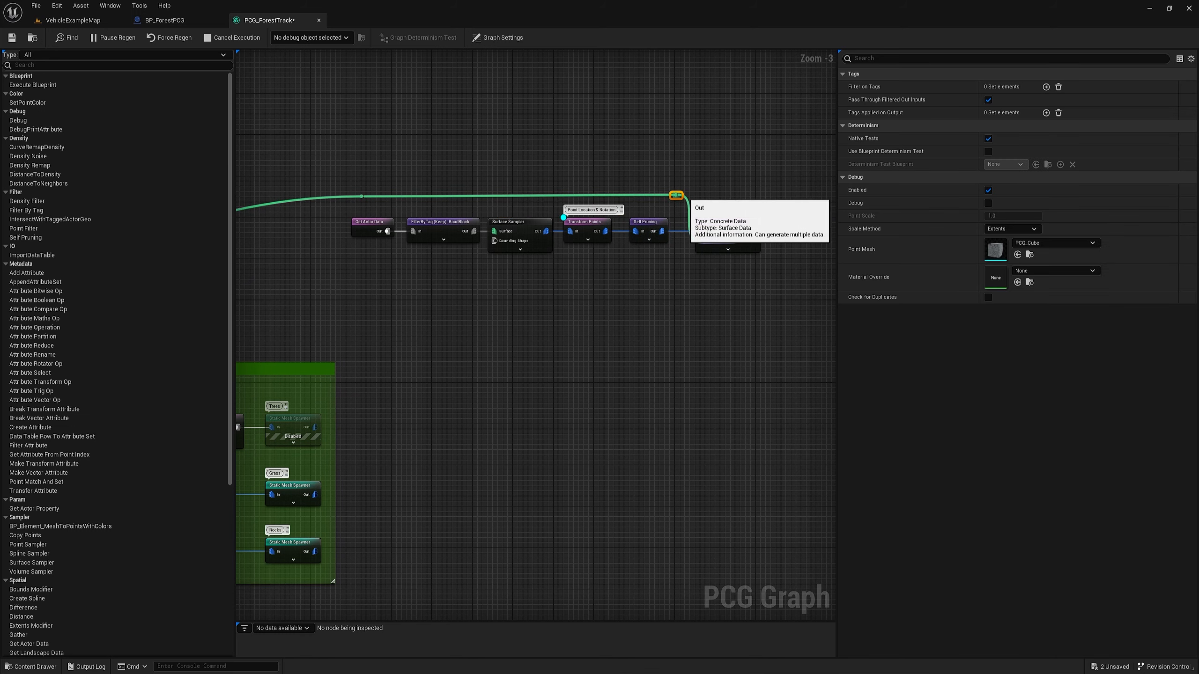
{"action": "left_click_drag", "start_coordinate": [427, 174], "coordinate": [356, 205]}
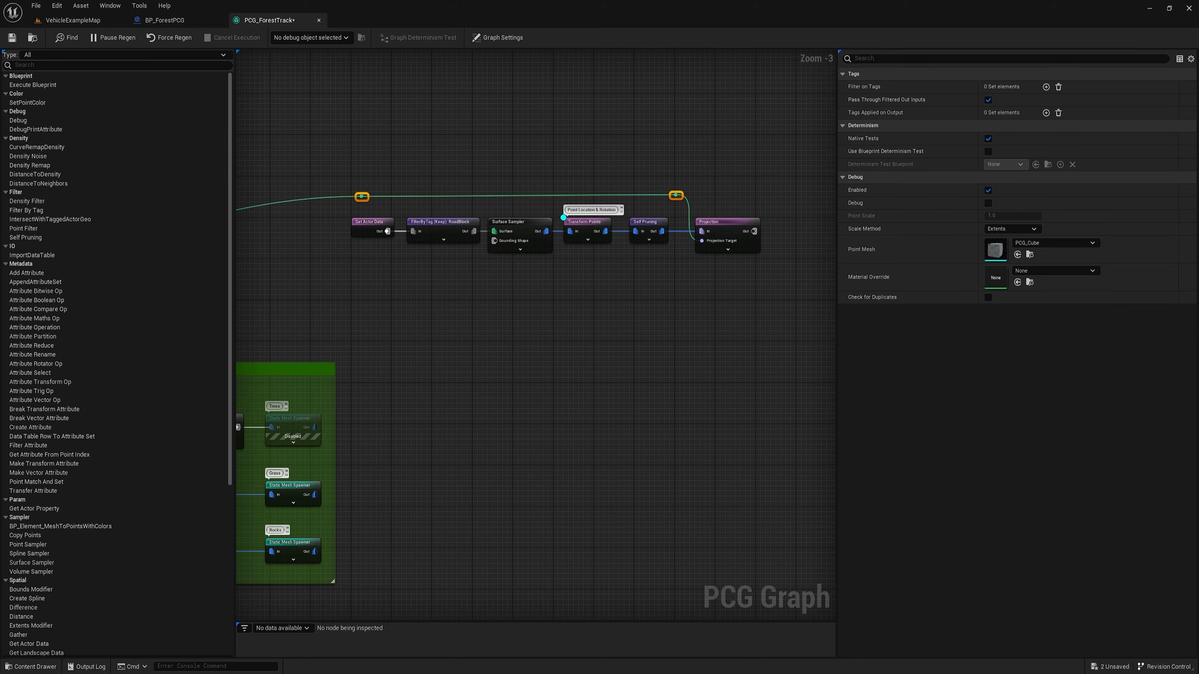
{"action": "left_click", "coordinate": [756, 316]}
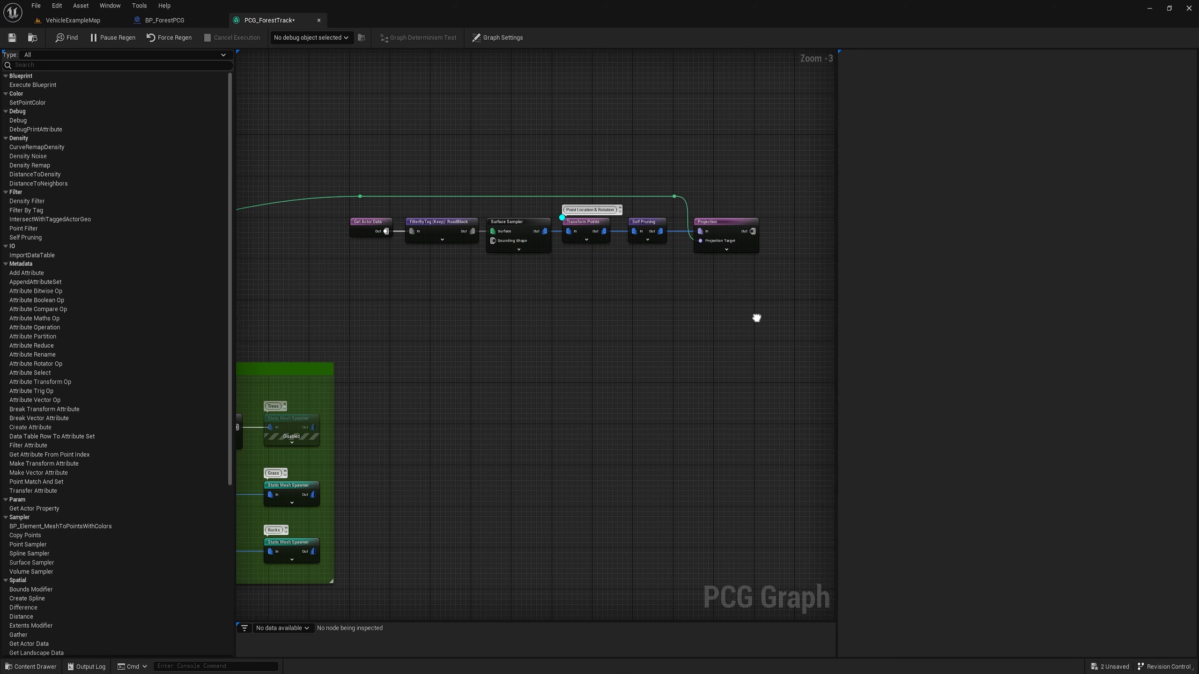
{"action": "right_click_drag", "start_coordinate": [756, 316], "coordinate": [670, 322]}
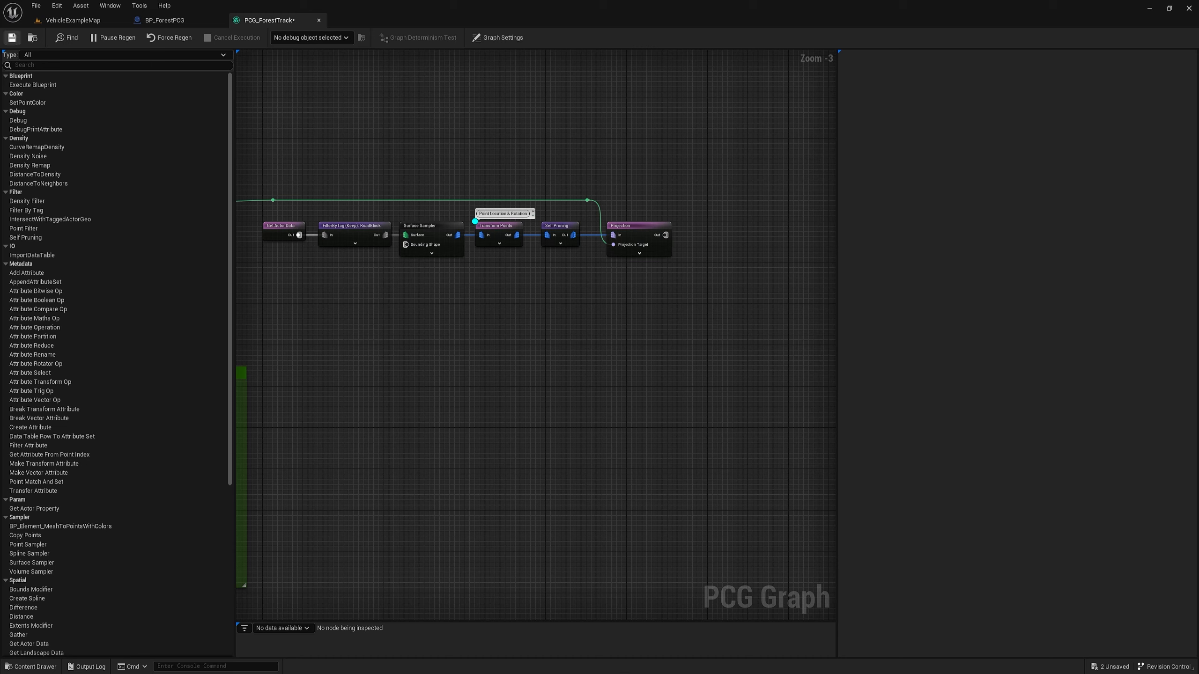
{"action": "left_click", "coordinate": [12, 38]}
- In VehicleExampleMap, move BP_ForestPCG's Road Block component to X 200 and widen it across the road to Y scale 32.25
{"action": "left_click", "coordinate": [73, 20]}
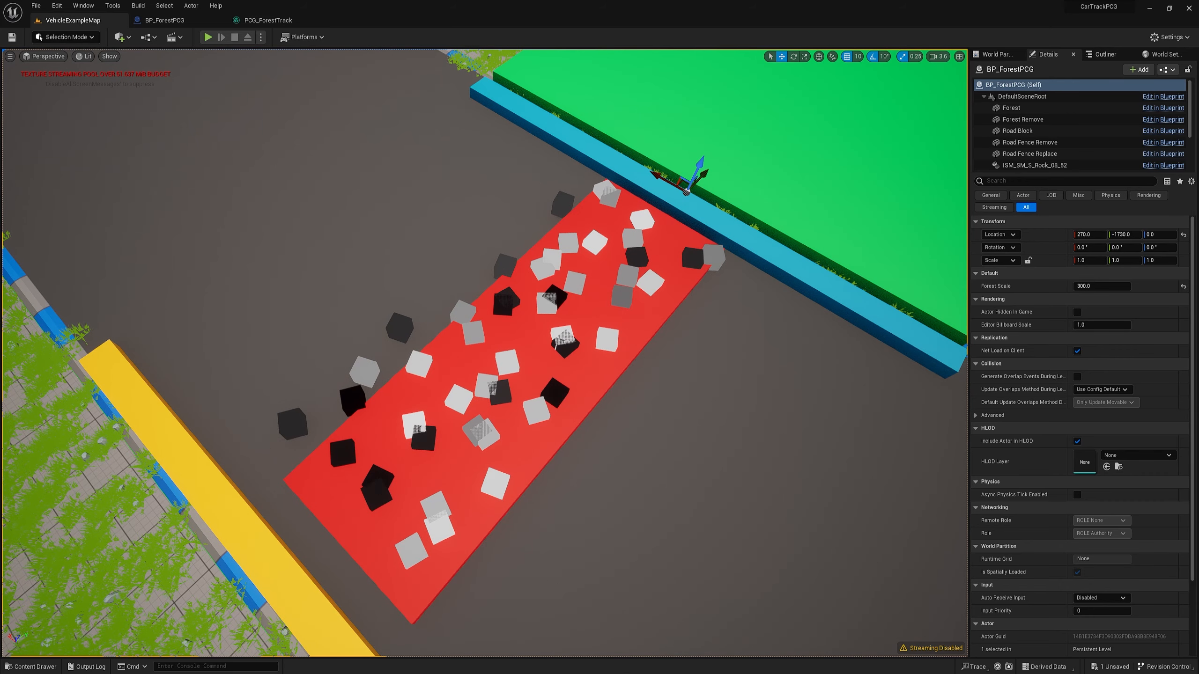
{"action": "key", "text": "s"}
{"action": "right_click_drag", "start_coordinate": [484, 352], "coordinate": [406, 352]}
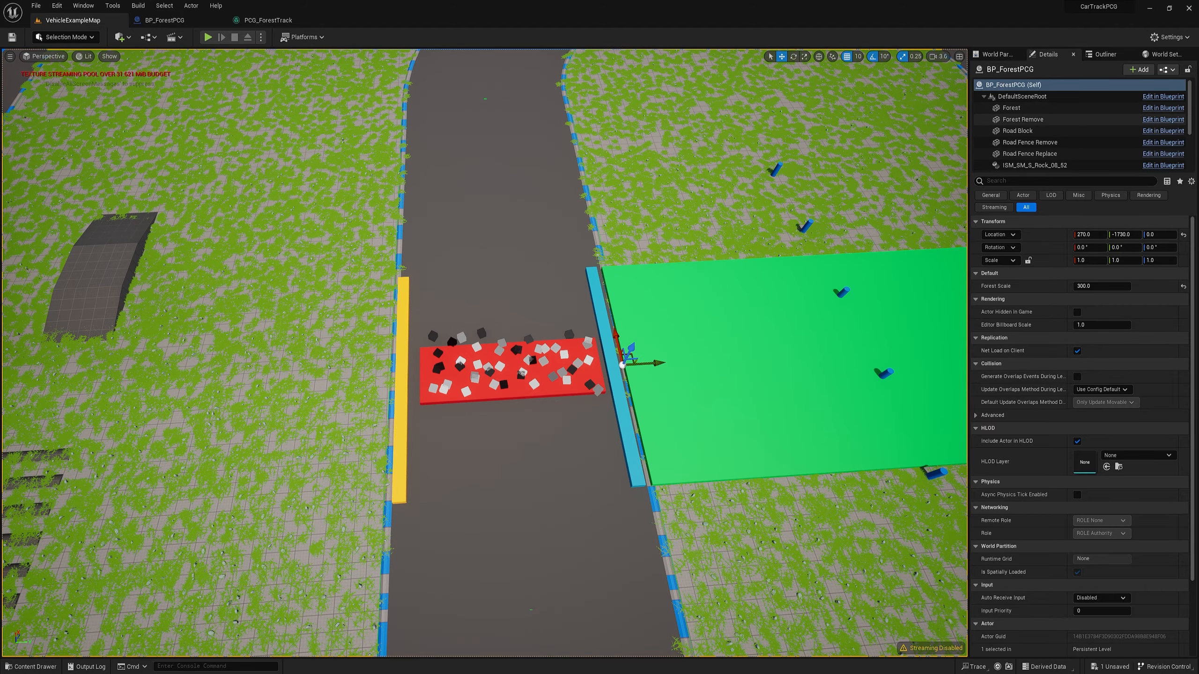
{"action": "left_click", "coordinate": [1017, 131]}
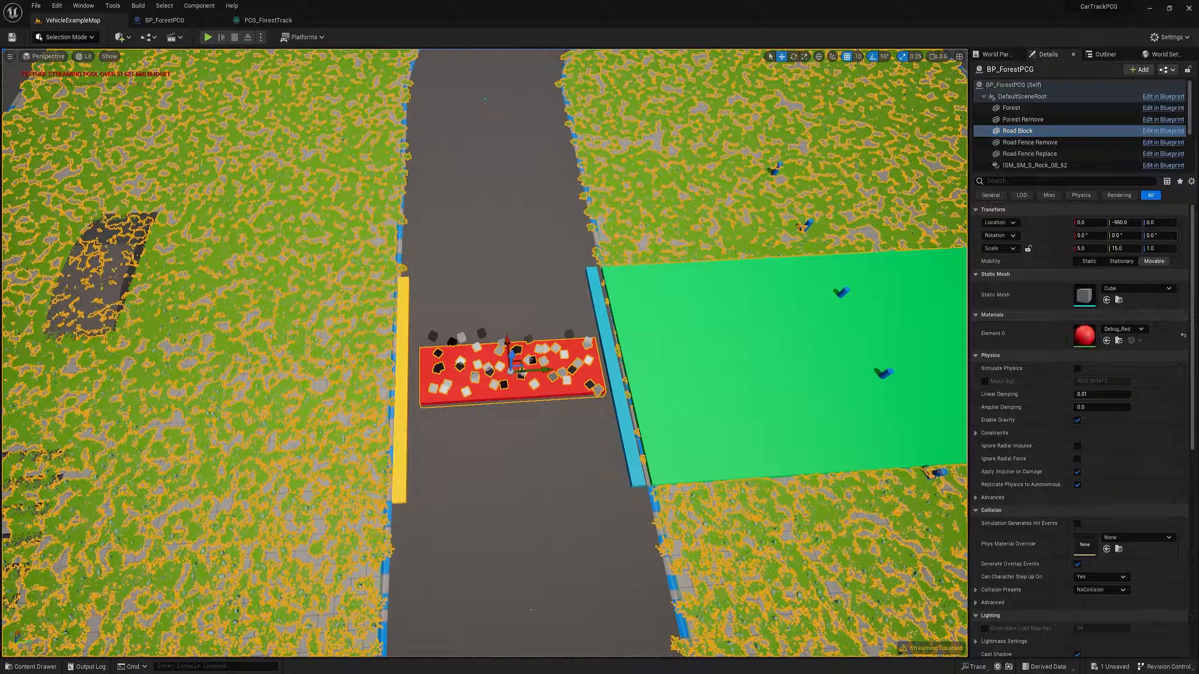
{"action": "right_click_drag", "start_coordinate": [510, 378], "coordinate": [477, 355]}
{"action": "key", "text": "e"}
{"action": "key", "text": "w"}
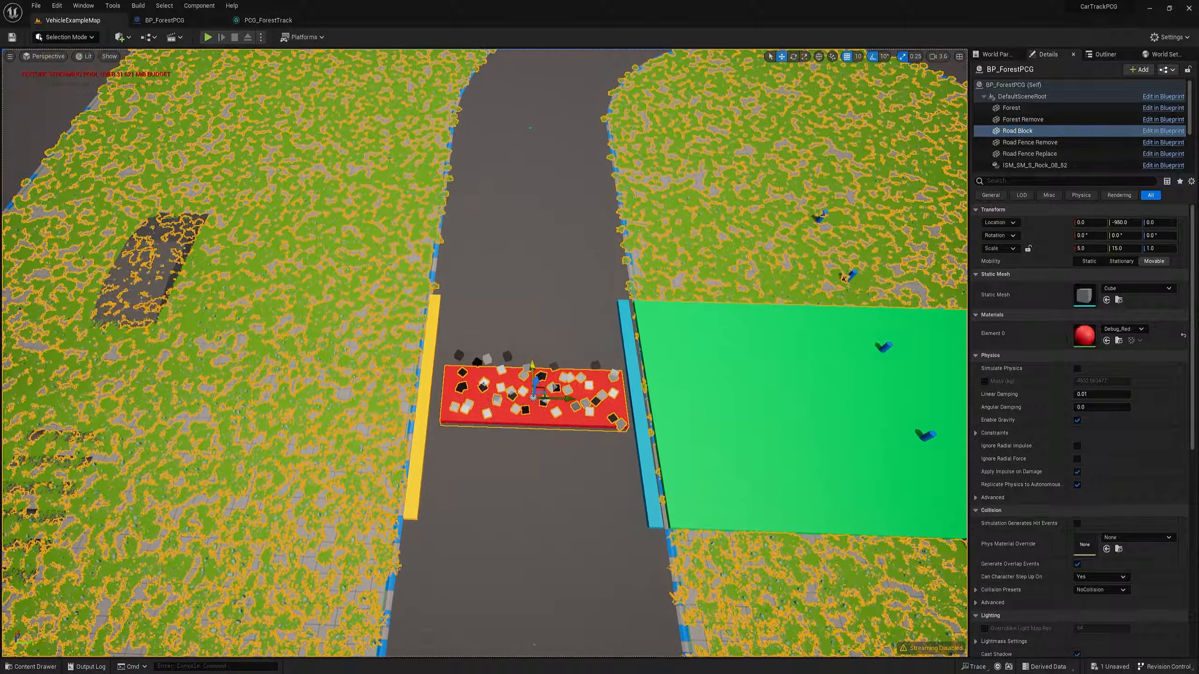
{"action": "left_click_drag", "start_coordinate": [534, 369], "coordinate": [660, 378]}
{"action": "key", "text": "r"}
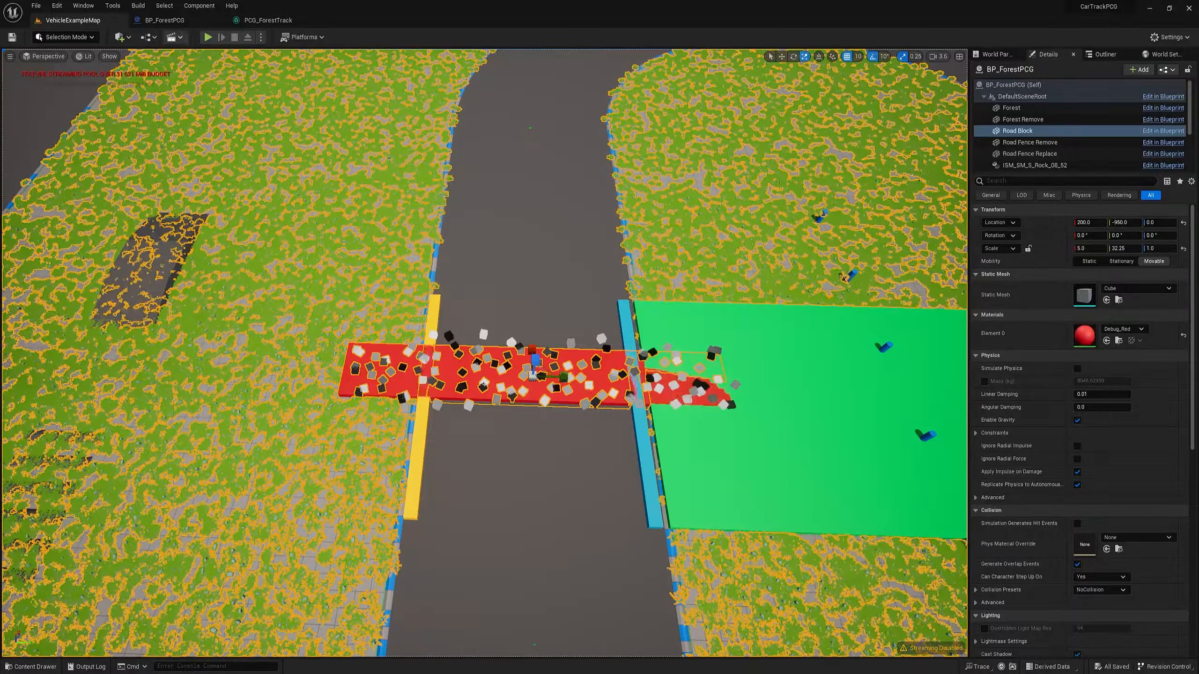
- In PCG_ForestTrack, add a Difference node below the Projection node and feed its Source from the landscape reroute point
{"action": "left_click", "coordinate": [267, 20]}
{"action": "right_click_drag", "start_coordinate": [722, 304], "coordinate": [505, 326]}
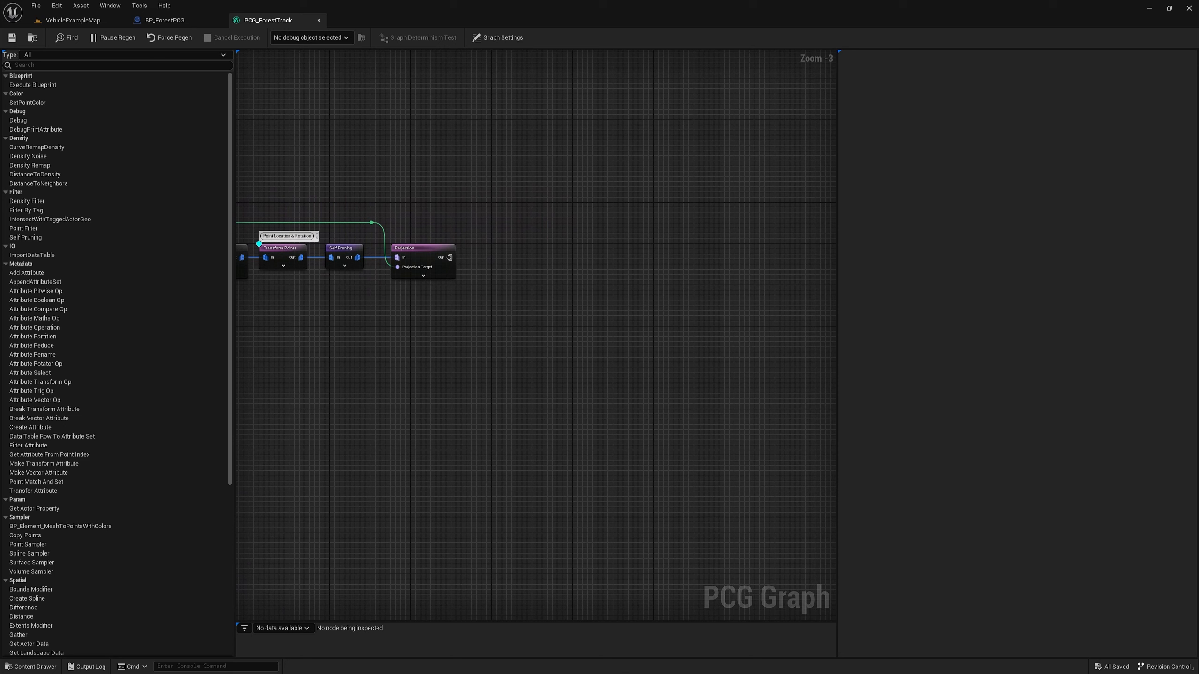
{"action": "right_click", "coordinate": [471, 328]}
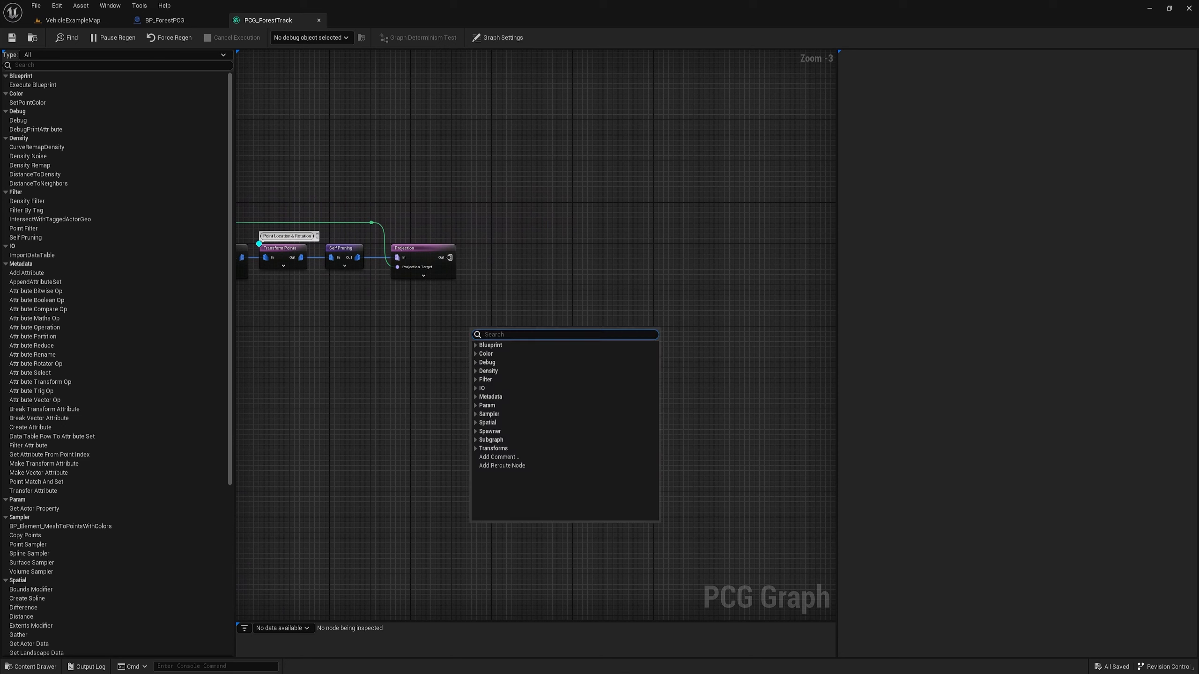
{"action": "type", "text": "difference"}
{"action": "key", "text": "Return"}
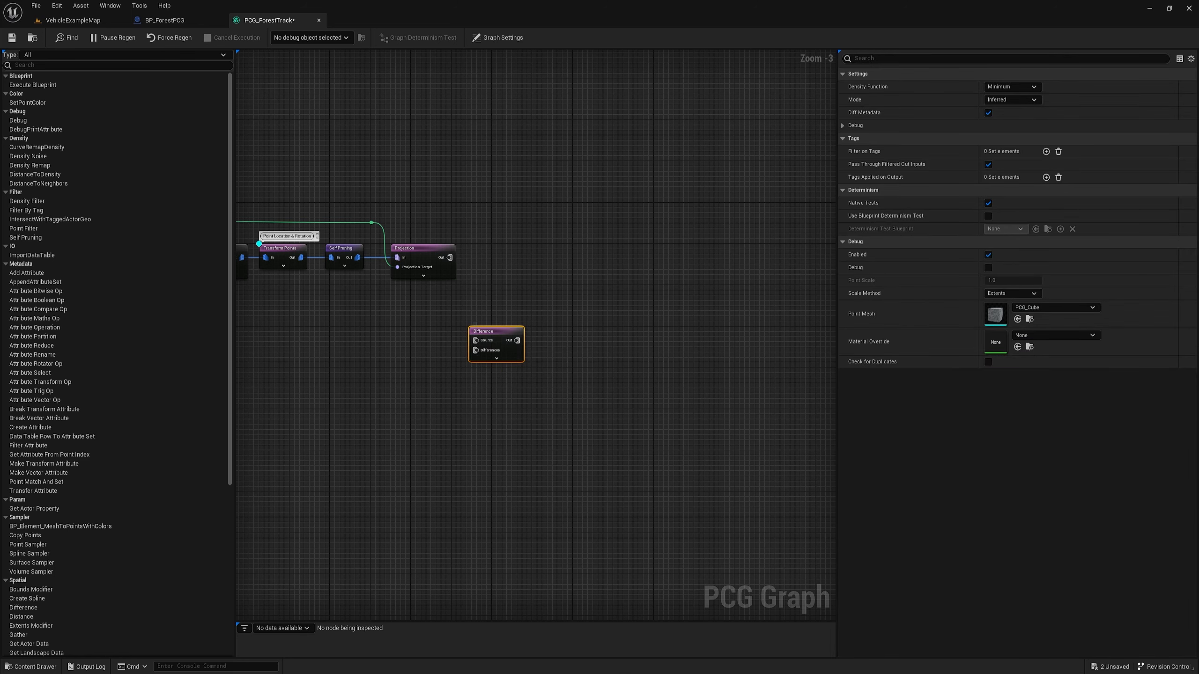
{"action": "right_click_drag", "start_coordinate": [472, 338], "coordinate": [653, 339]}
{"action": "left_click_drag", "start_coordinate": [552, 223], "coordinate": [657, 340]}
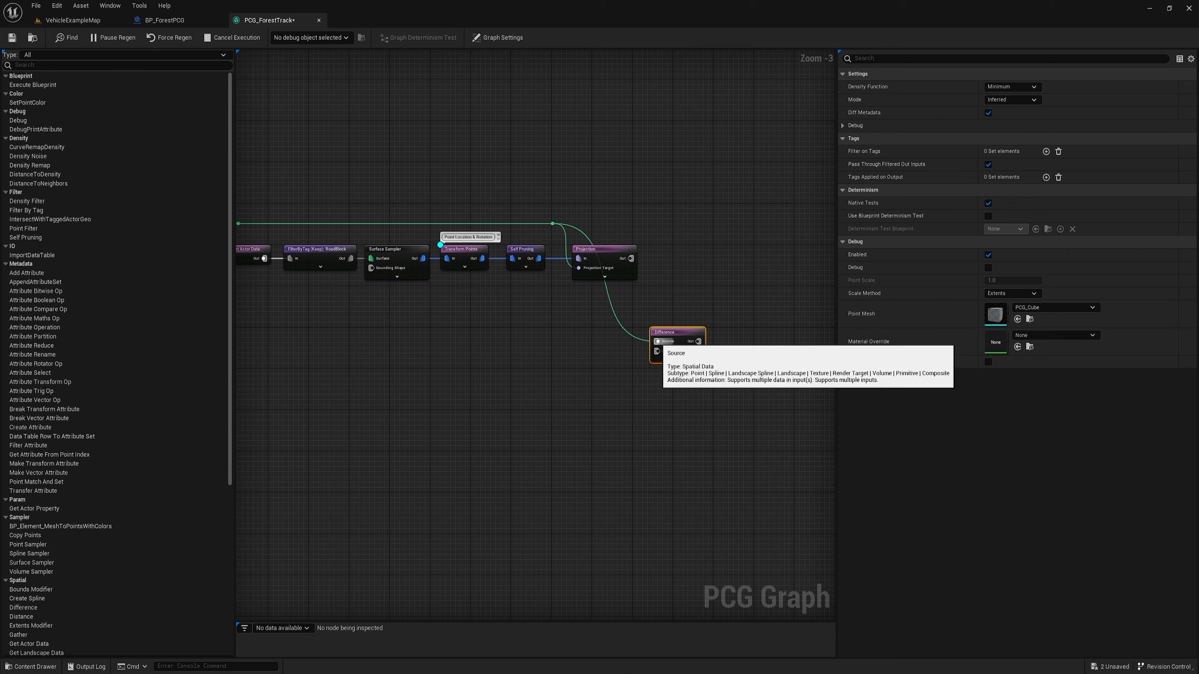
- Connect the Landscape Spline node's output to the new Difference node's Differences input and add a reroute point on that wire
{"action": "right_click_drag", "start_coordinate": [441, 371], "coordinate": [664, 348]}
{"action": "right_click_drag", "start_coordinate": [254, 342], "coordinate": [330, 336]}
{"action": "left_click", "coordinate": [331, 336]}
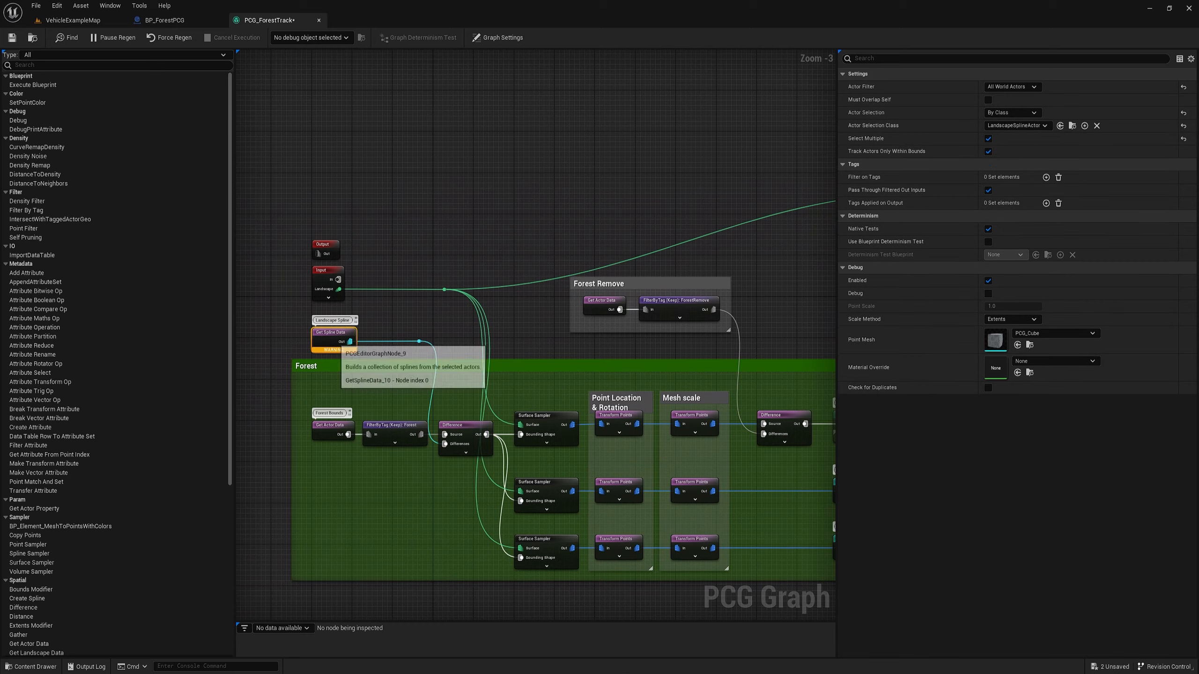
{"action": "left_click_drag", "start_coordinate": [350, 342], "coordinate": [567, 321]}
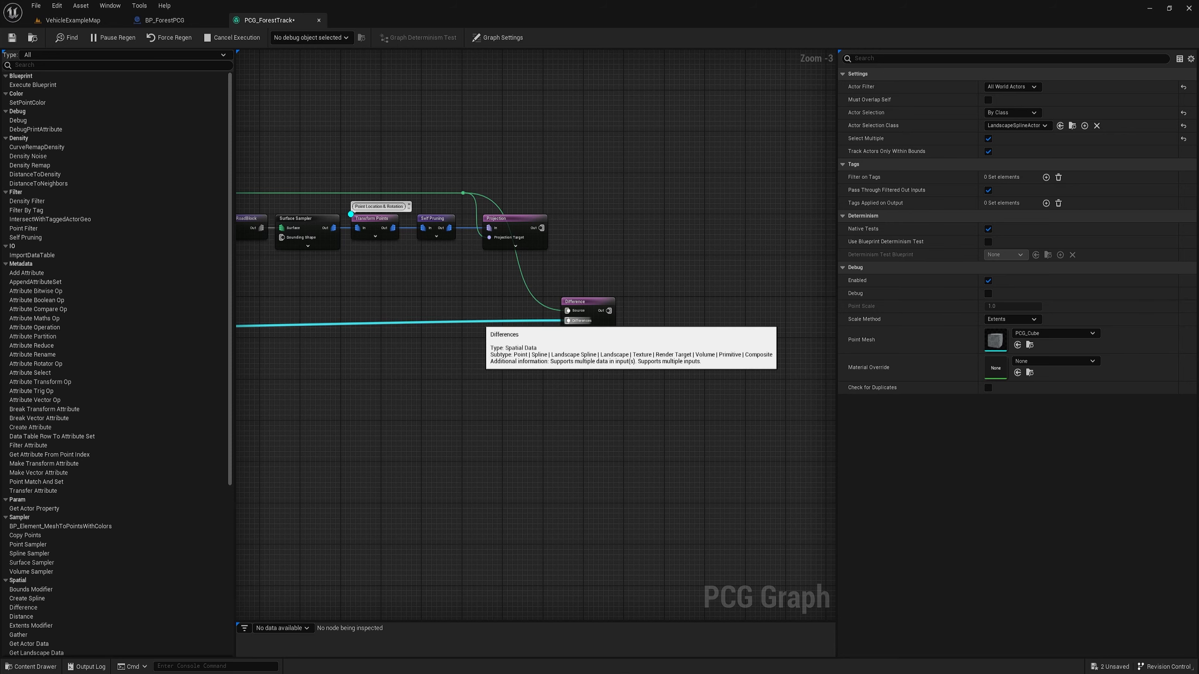
{"action": "double_click", "coordinate": [468, 321]}
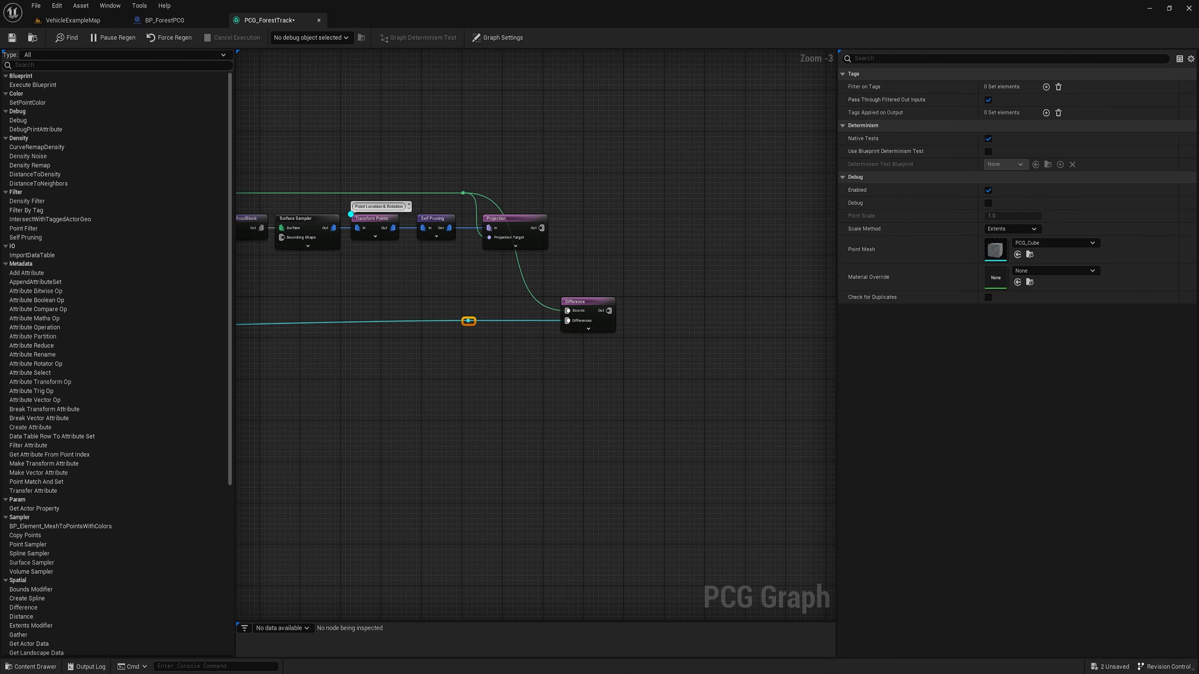
- Duplicate the Difference node and place the copy above and to the right of the original
{"action": "right_click_drag", "start_coordinate": [593, 350], "coordinate": [498, 359]}
{"action": "left_click", "coordinate": [508, 330]}
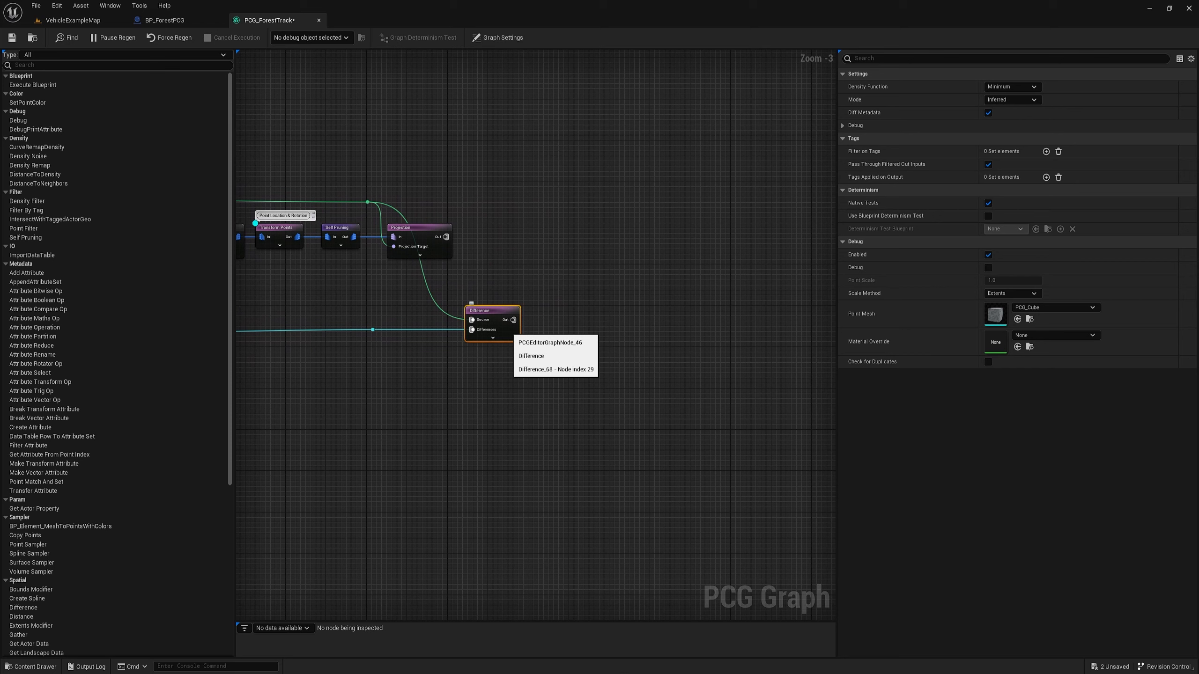
{"action": "key", "text": "ctrl+d"}
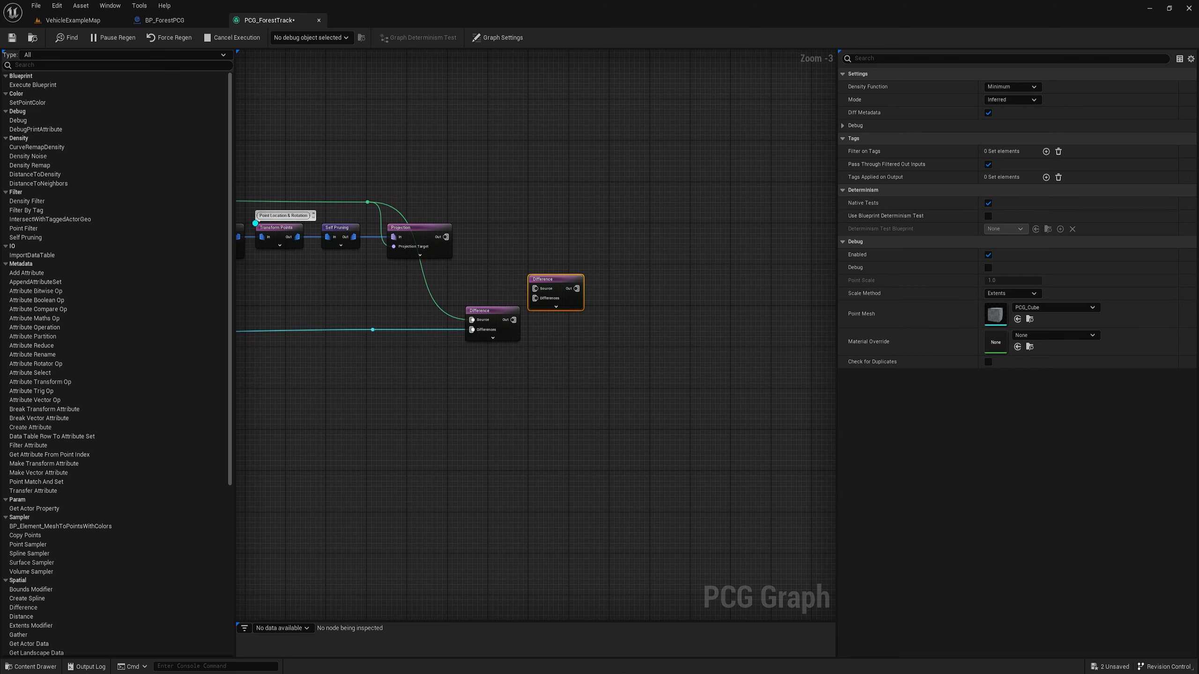
{"action": "left_click_drag", "start_coordinate": [556, 283], "coordinate": [571, 278]}
{"action": "right_click_drag", "start_coordinate": [503, 353], "coordinate": [581, 381]}
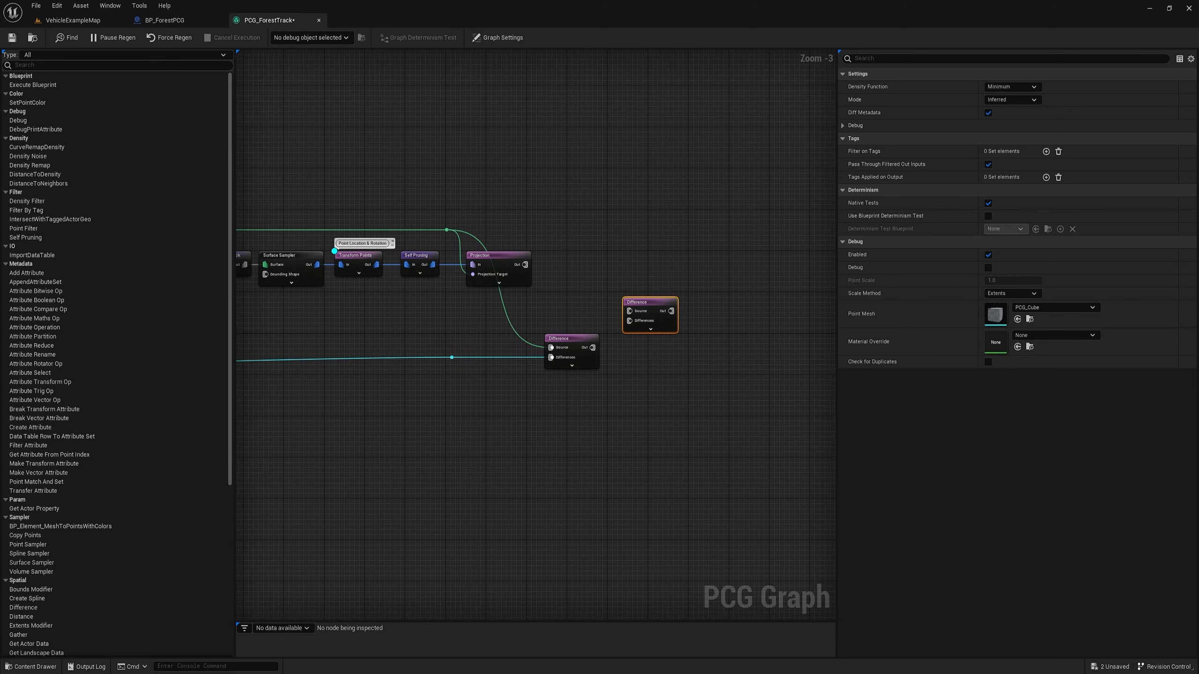
- Label the original Difference node with the comment "Landscape - Spline"
{"action": "scroll", "coordinate": [566, 382], "scroll_direction": "up", "scroll_amount": 2}
{"action": "scroll", "coordinate": [567, 383], "scroll_direction": "up", "scroll_amount": 1}
{"action": "right_click", "coordinate": [566, 382]}
{"action": "left_click", "coordinate": [563, 315]}
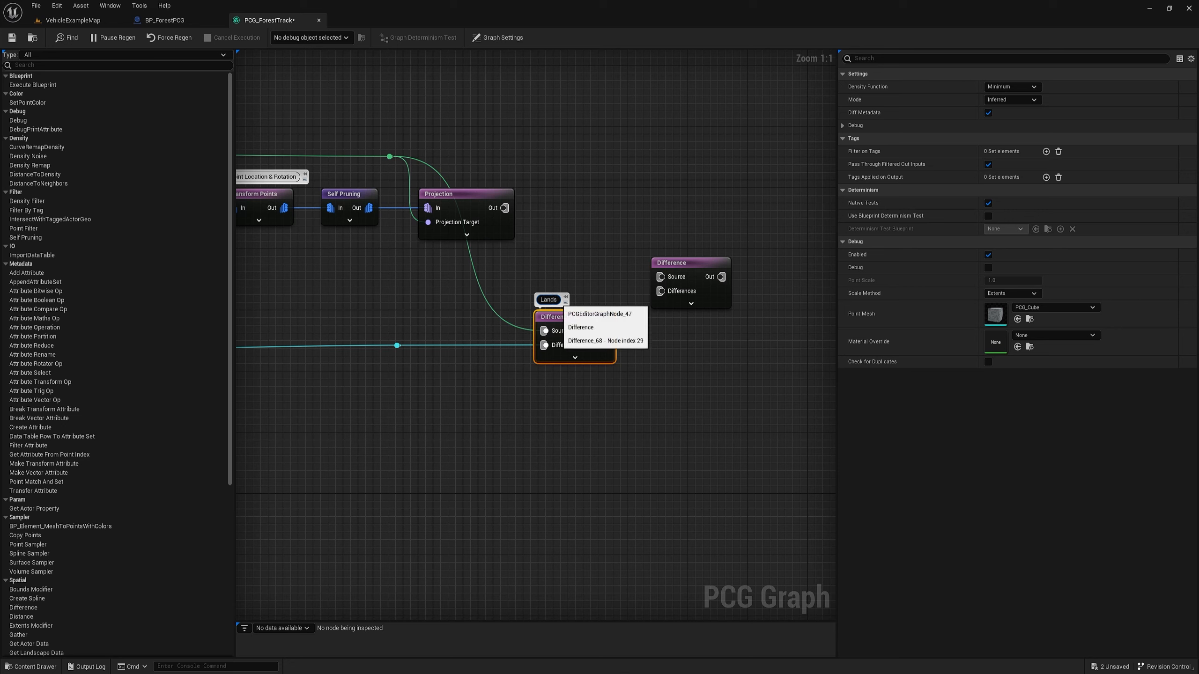
{"action": "type", "text": "cape - Spline"}
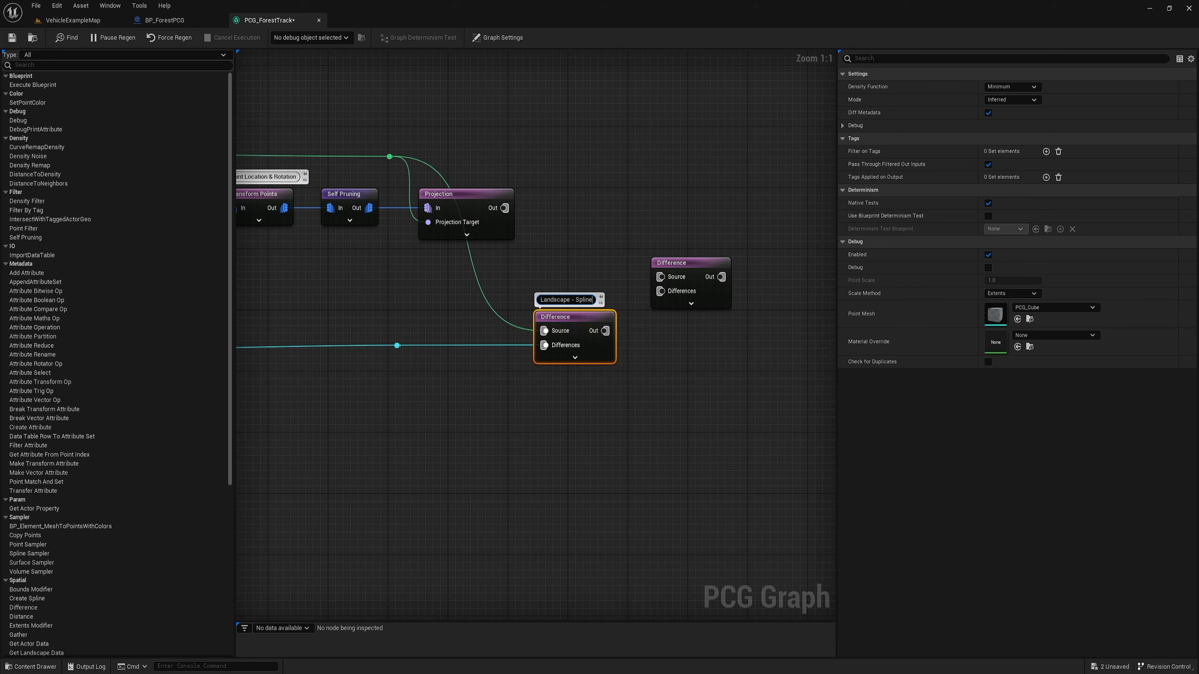
{"action": "left_click", "coordinate": [645, 379]}
{"action": "right_click_drag", "start_coordinate": [645, 380], "coordinate": [546, 398]}
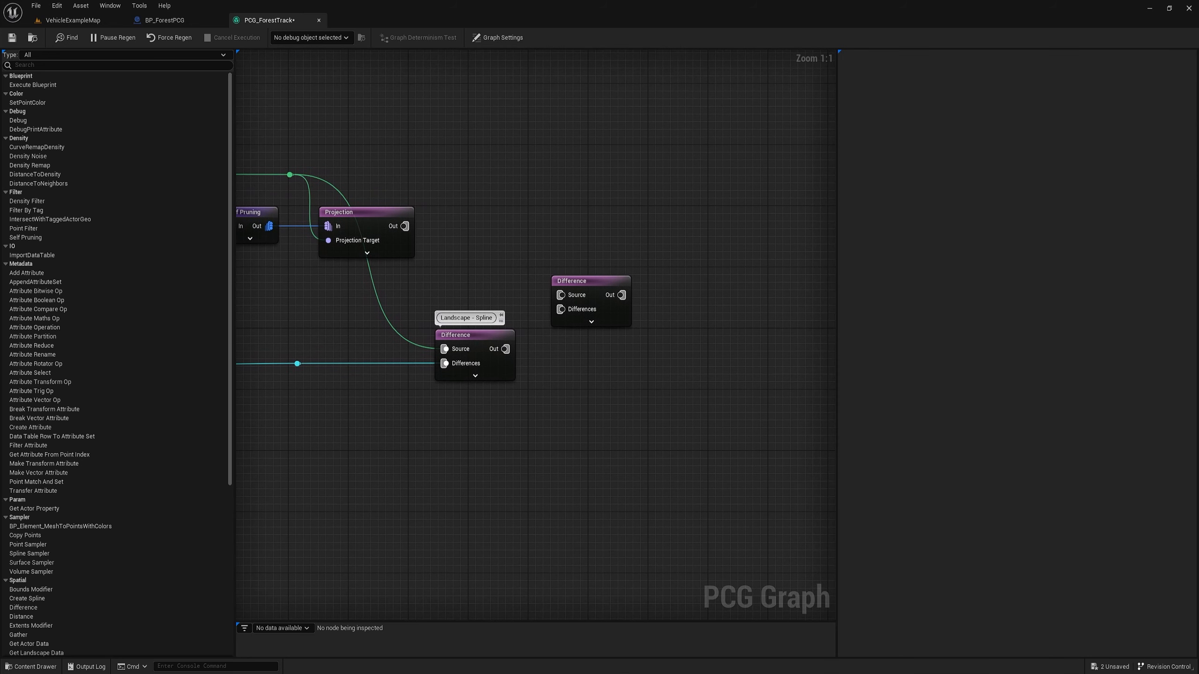
- Connect Projection to the second Difference node's Source and the Landscape - Spline node to its Differences, arranging both Difference nodes compactly beside Projection
{"action": "left_click_drag", "start_coordinate": [404, 226], "coordinate": [561, 295]}
{"action": "left_click_drag", "start_coordinate": [504, 348], "coordinate": [596, 222]}
{"action": "left_click_drag", "start_coordinate": [485, 344], "coordinate": [489, 267]}
{"action": "left_click", "coordinate": [642, 314]}
{"action": "mouse_move", "coordinate": [643, 314]}
{"action": "right_mouse_down"}
{"action": "mouse_move", "coordinate": [478, 328]}
{"action": "mouse_move", "coordinate": [642, 336]}
{"action": "right_mouse_up"}
- Enclose the Projection and both Difference nodes in a comment box titled "Remove Mesh Outside Spline" and change its colour to grey
{"action": "left_click_drag", "start_coordinate": [697, 202], "coordinate": [399, 357]}
{"action": "type", "text": "c"}
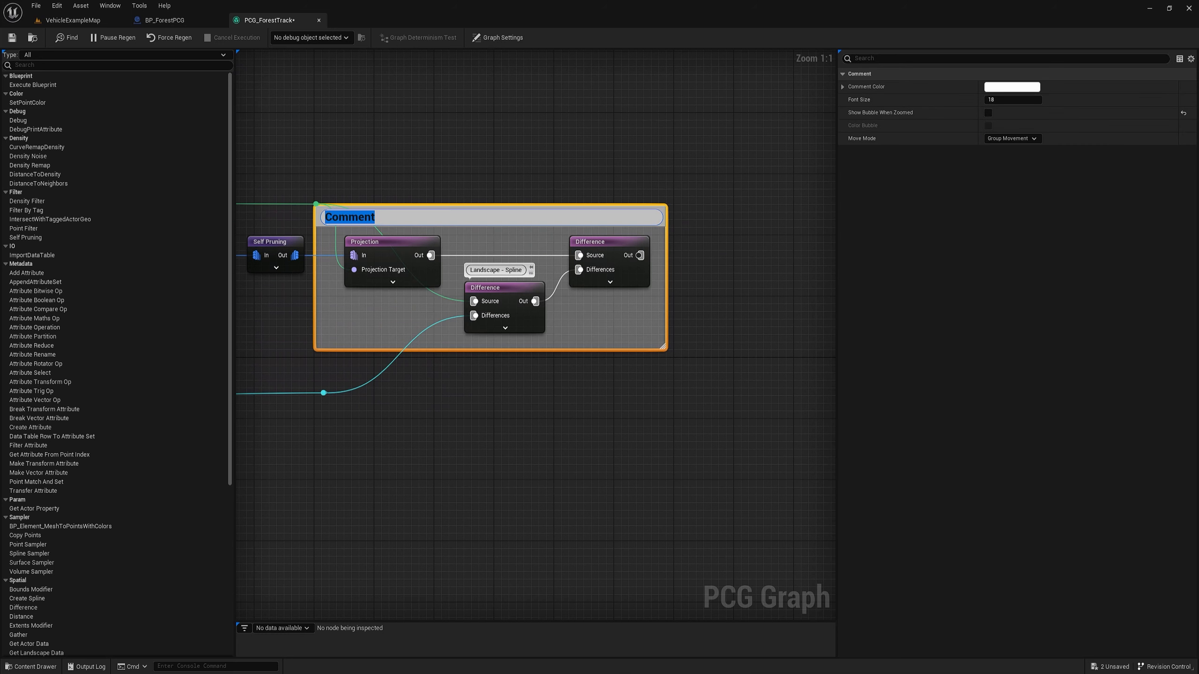
{"action": "type", "text": "Remove Mesh Outside Spline"}
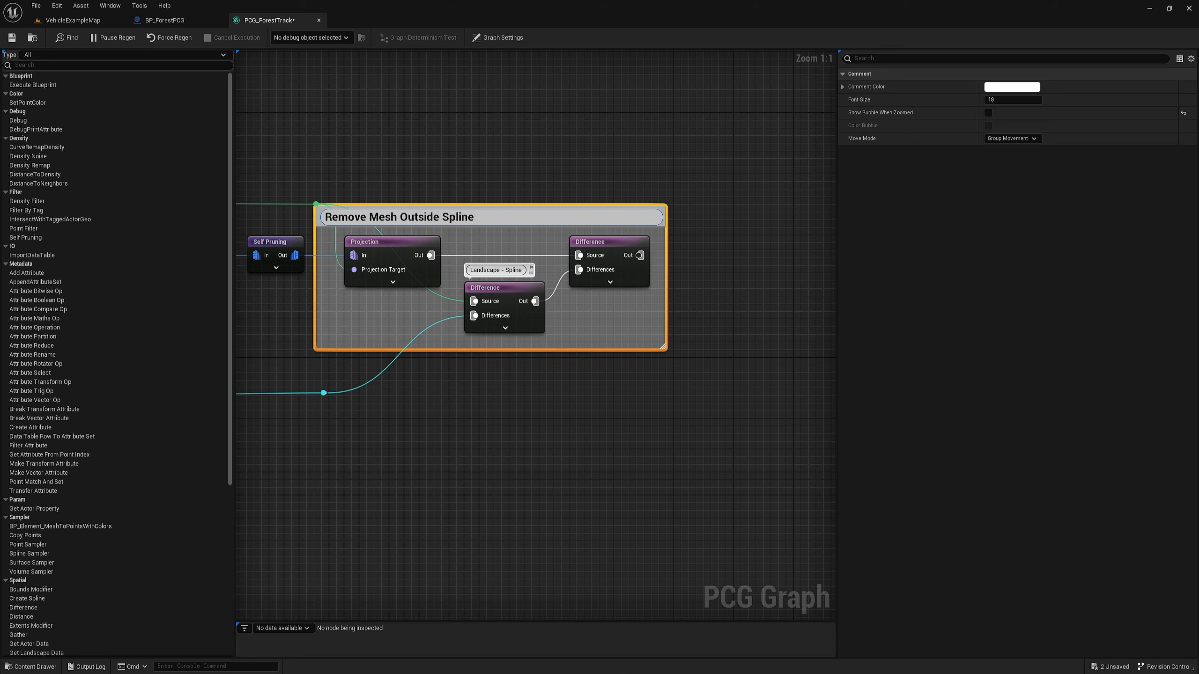
{"action": "key", "text": "Return"}
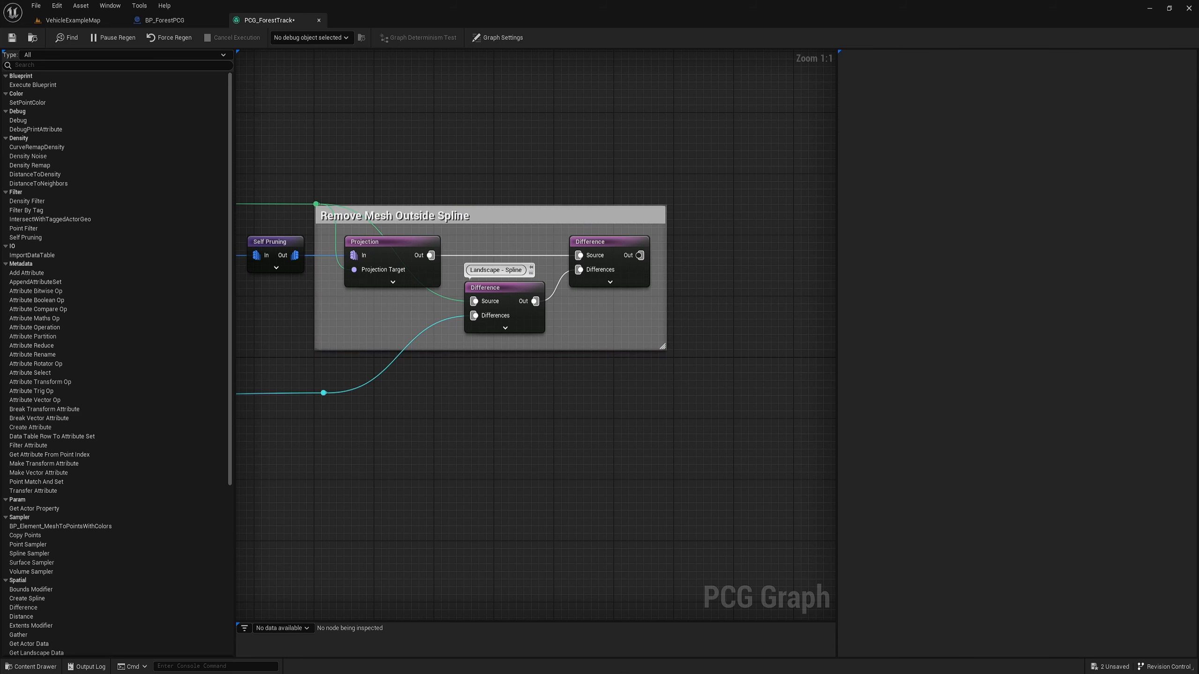
{"action": "left_click", "coordinate": [490, 215]}
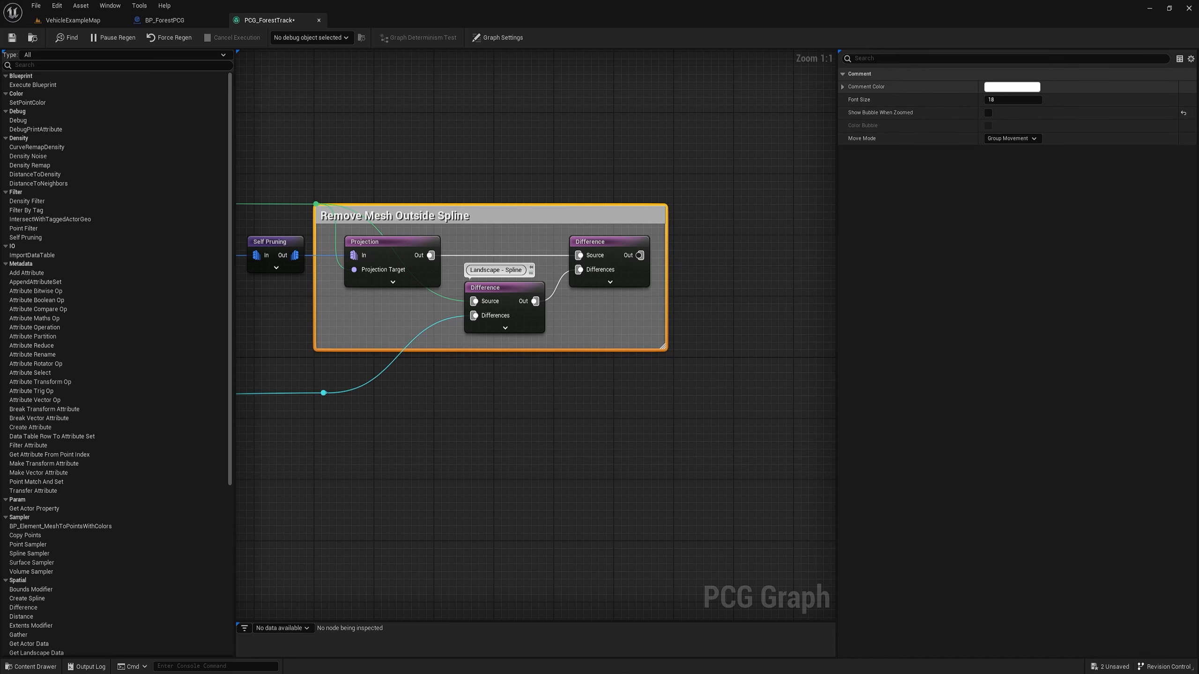
{"action": "left_click", "coordinate": [1011, 87]}
{"action": "left_click", "coordinate": [957, 200]}
{"action": "left_click", "coordinate": [958, 329]}
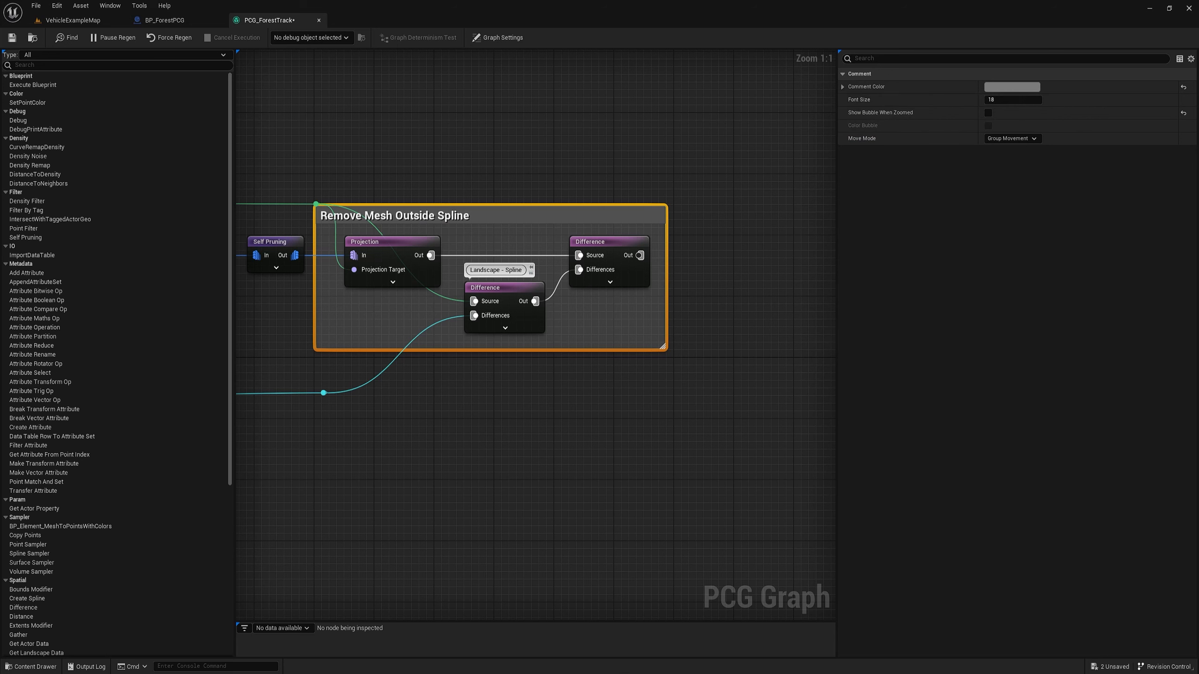
{"action": "key", "text": "Escape"}
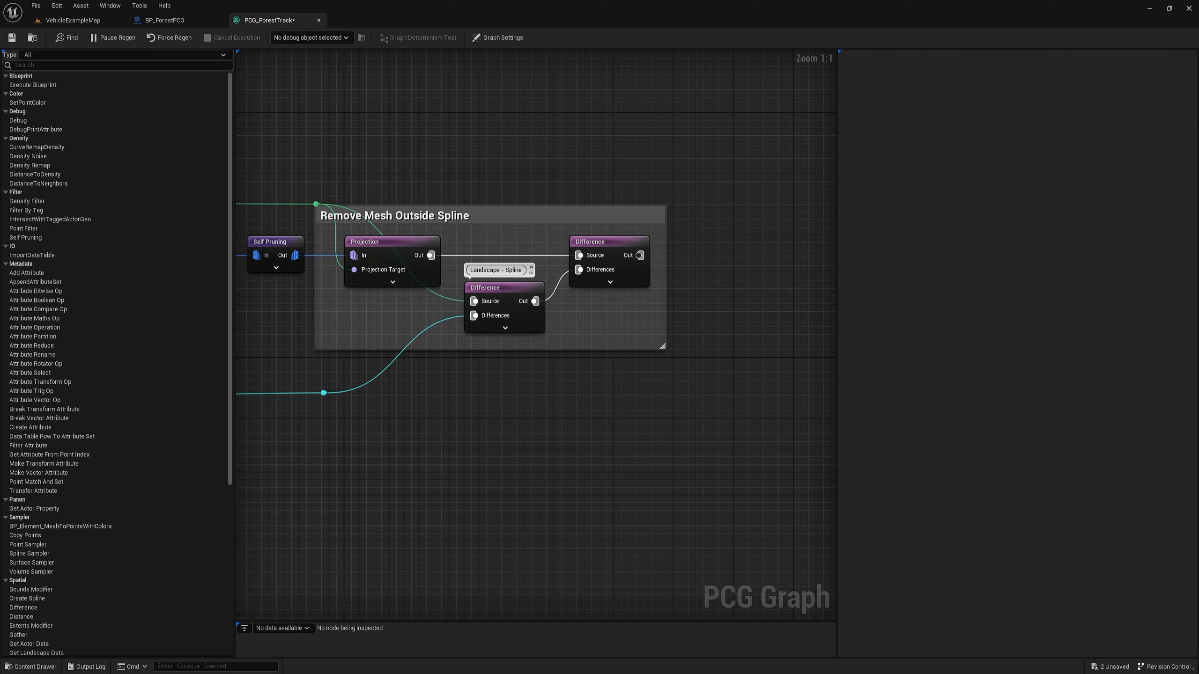
- Connect the final Difference output to a new Transform Points node, comment it "Mesh Size", and straighten the wire between them
{"action": "right_click_drag", "start_coordinate": [732, 287], "coordinate": [627, 295]}
{"action": "left_click_drag", "start_coordinate": [534, 263], "coordinate": [619, 265]}
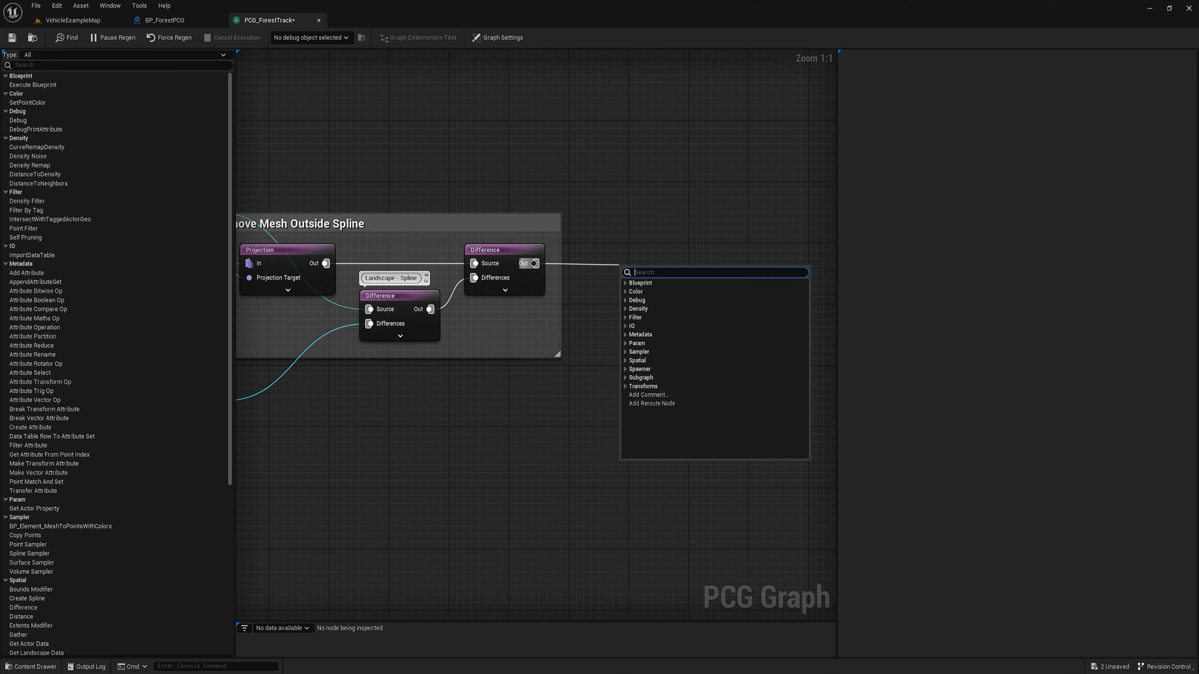
{"action": "type", "text": "tran"}
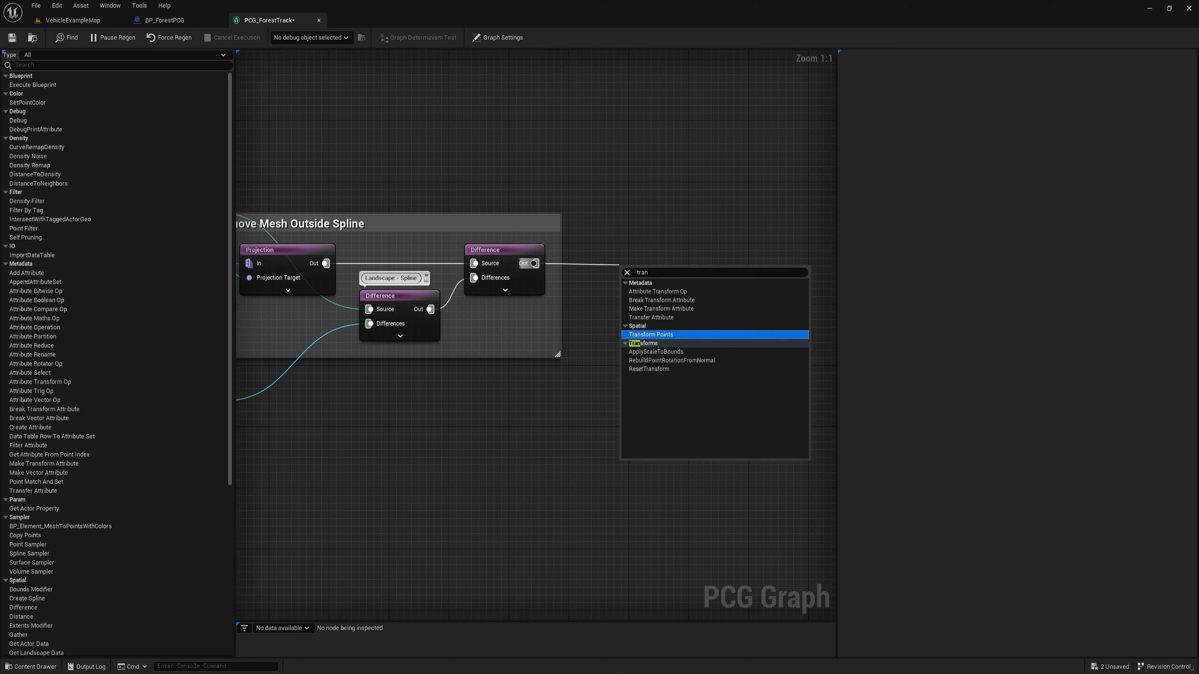
{"action": "left_click", "coordinate": [651, 334]}
{"action": "left_click", "coordinate": [627, 261]}
{"action": "left_click", "coordinate": [640, 255]}
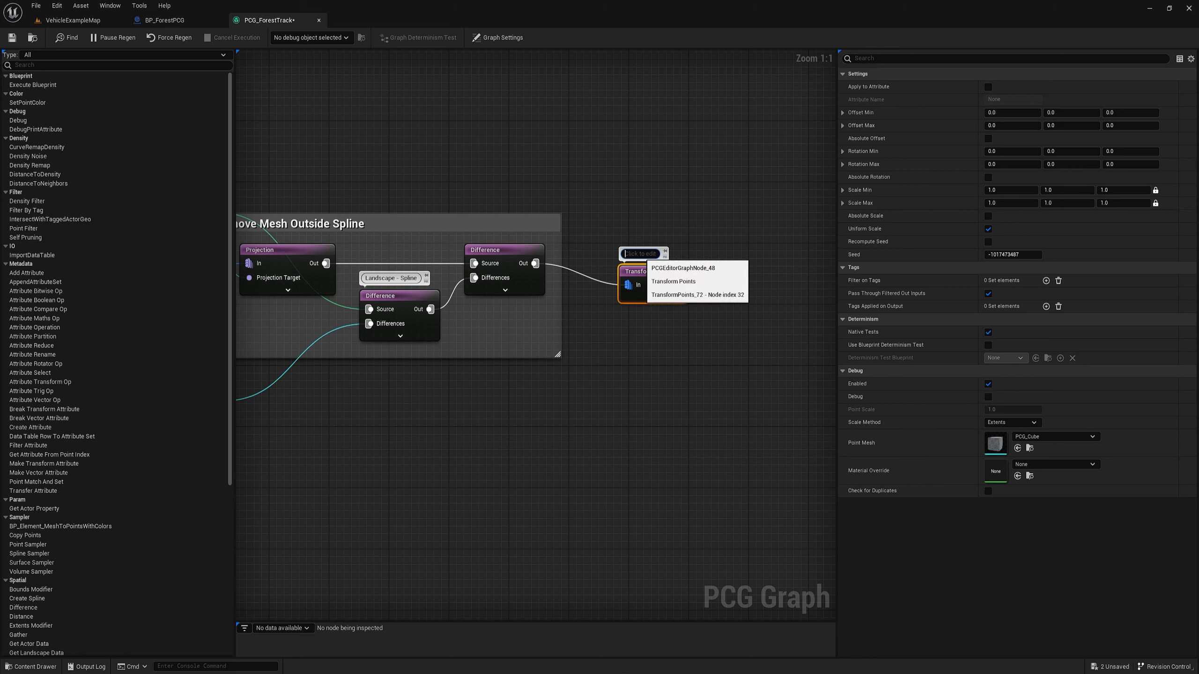
{"action": "type", "text": "Mesh Size"}
{"action": "key", "text": "Return"}
{"action": "left_click_drag", "start_coordinate": [653, 276], "coordinate": [628, 262]}
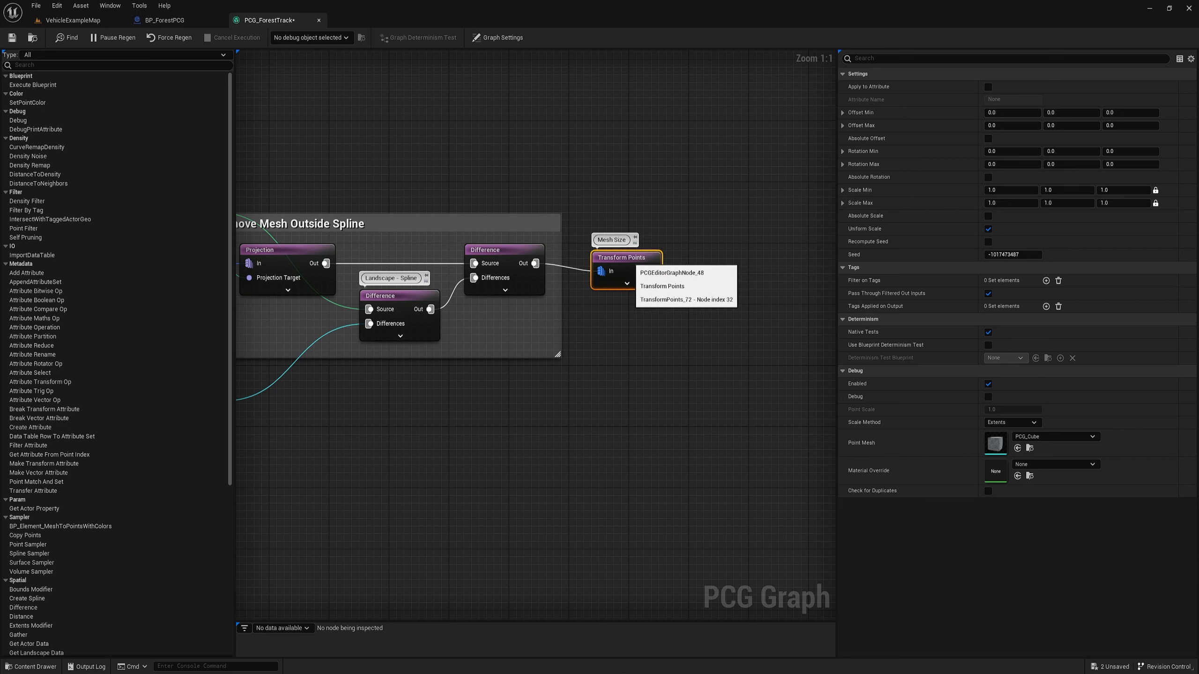
{"action": "key", "text": "q"}
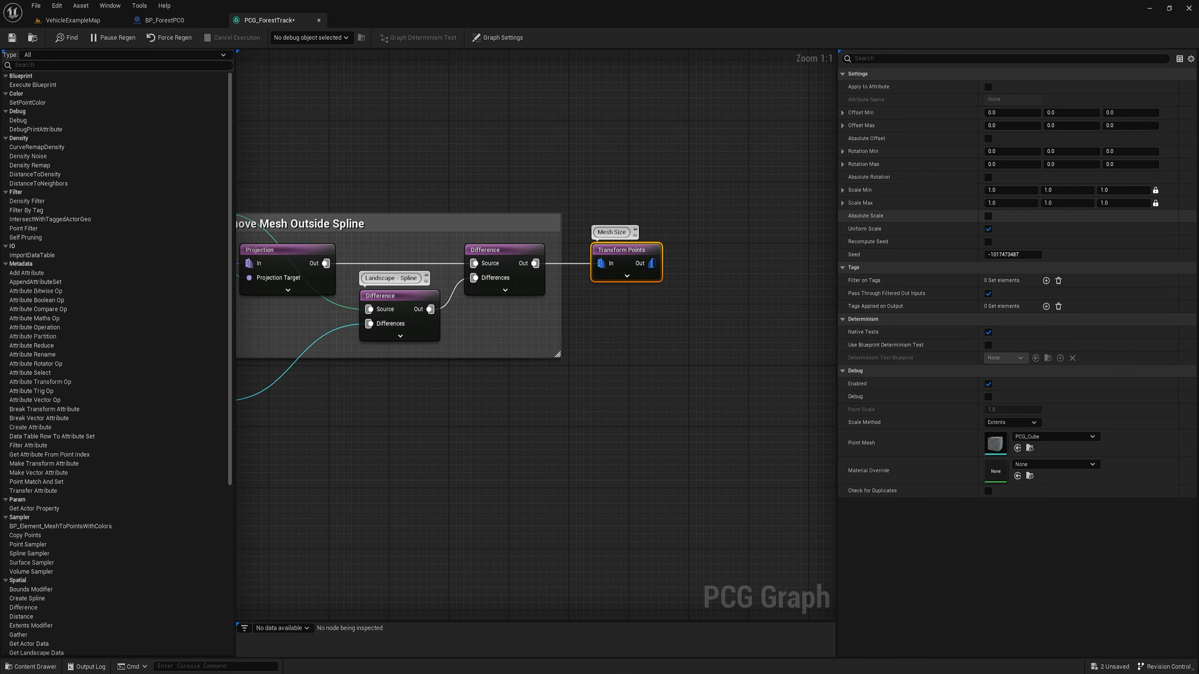
- Connect the Mesh Size node's output to a new Static Mesh Spawner and label it with the comment "Road Block"
{"action": "left_click", "coordinate": [737, 302]}
{"action": "right_click_drag", "start_coordinate": [736, 302], "coordinate": [607, 305]}
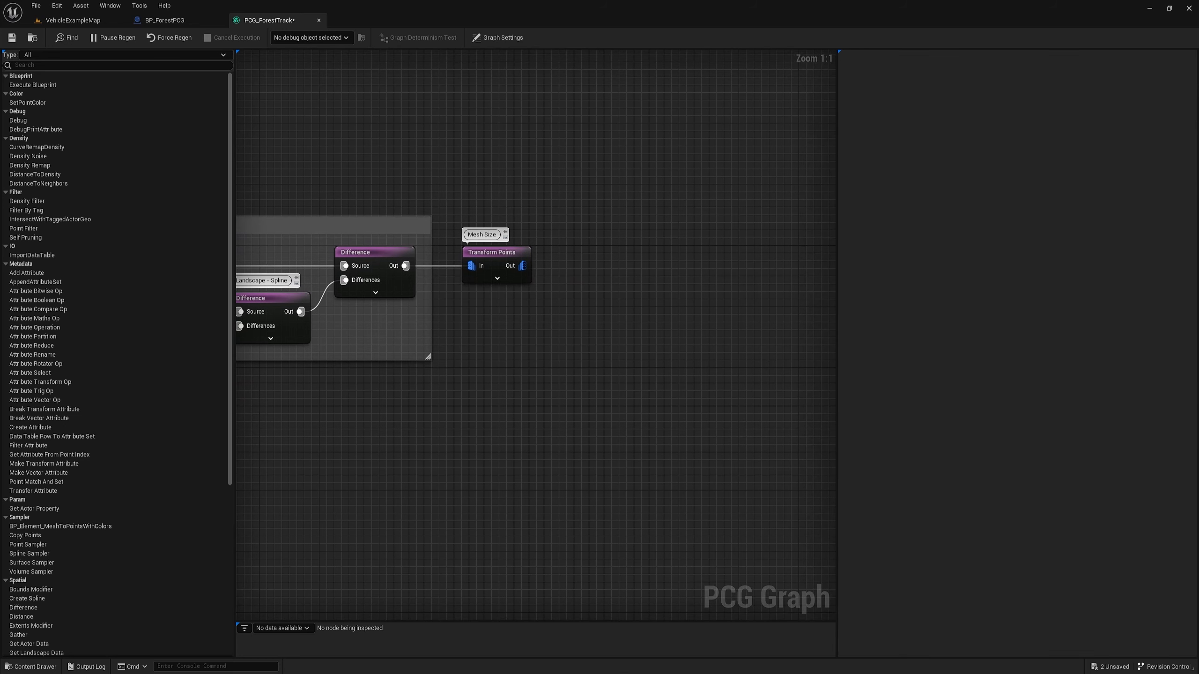
{"action": "left_click_drag", "start_coordinate": [522, 266], "coordinate": [574, 268]}
{"action": "type", "text": "sta"}
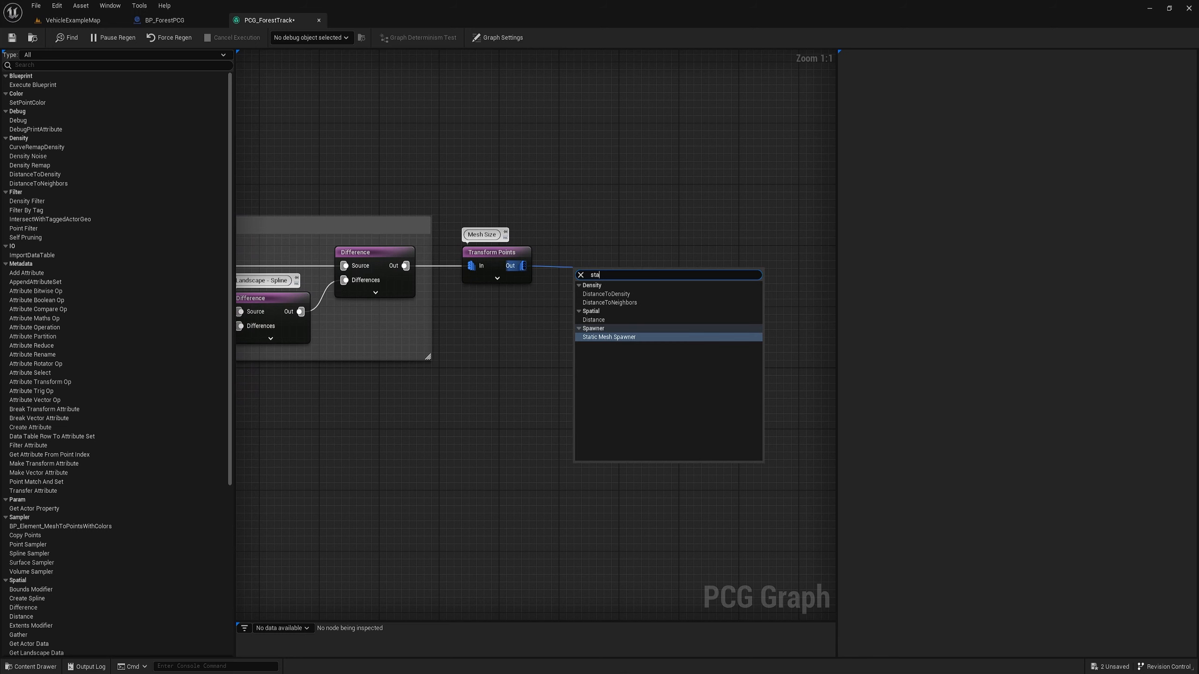
{"action": "left_click", "coordinate": [614, 336]}
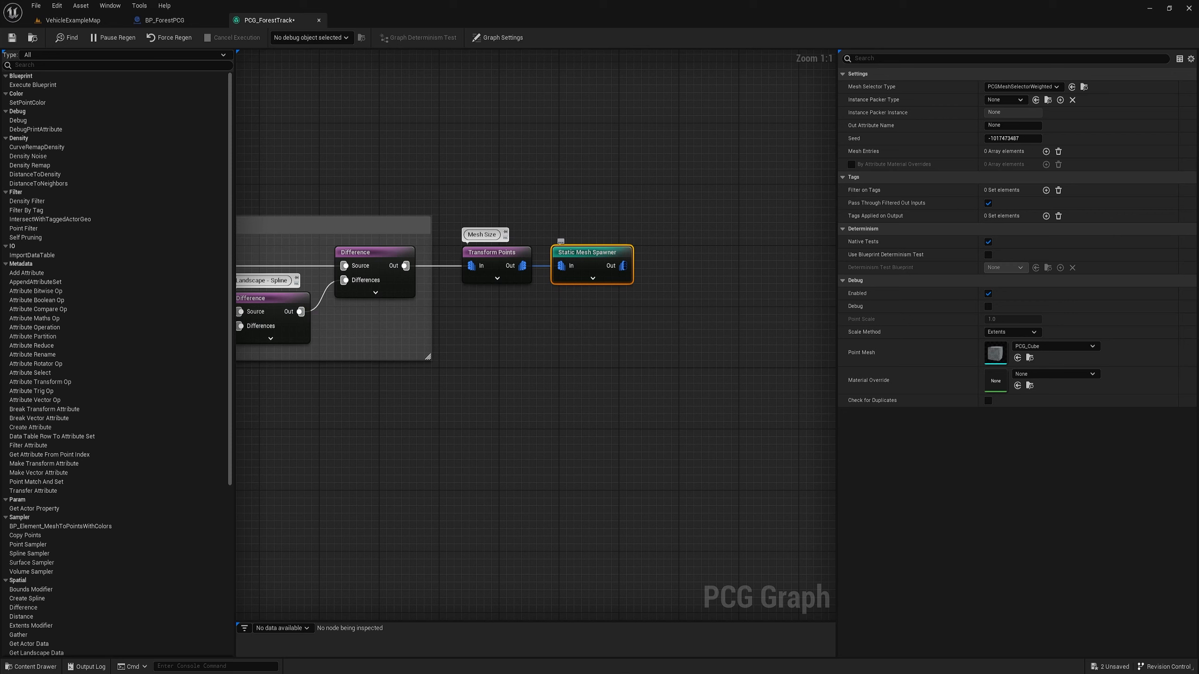
{"action": "left_click", "coordinate": [560, 241]}
{"action": "left_click", "coordinate": [580, 236]}
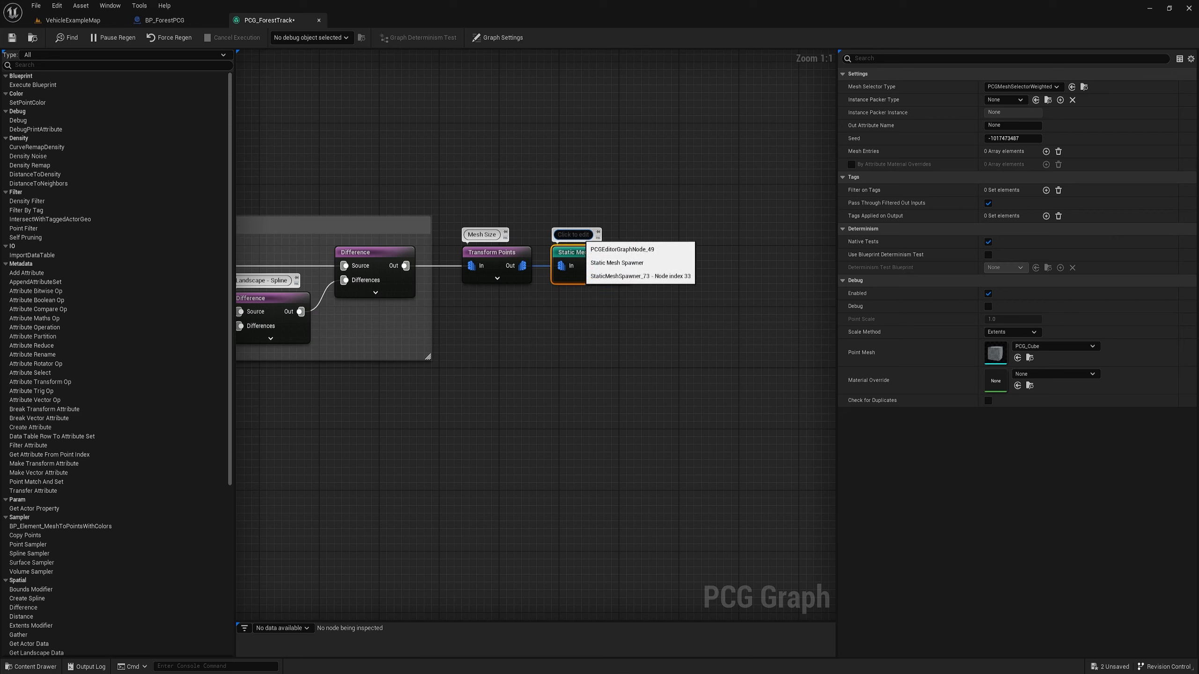
{"action": "type", "text": "Road Bloc"}
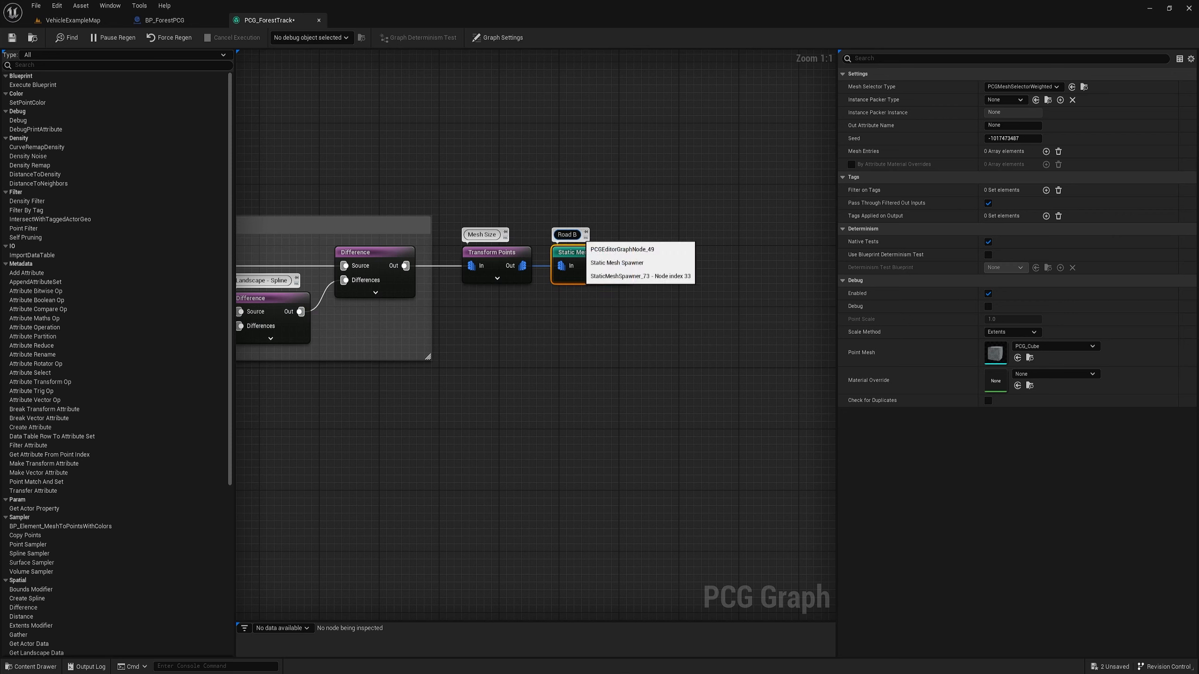
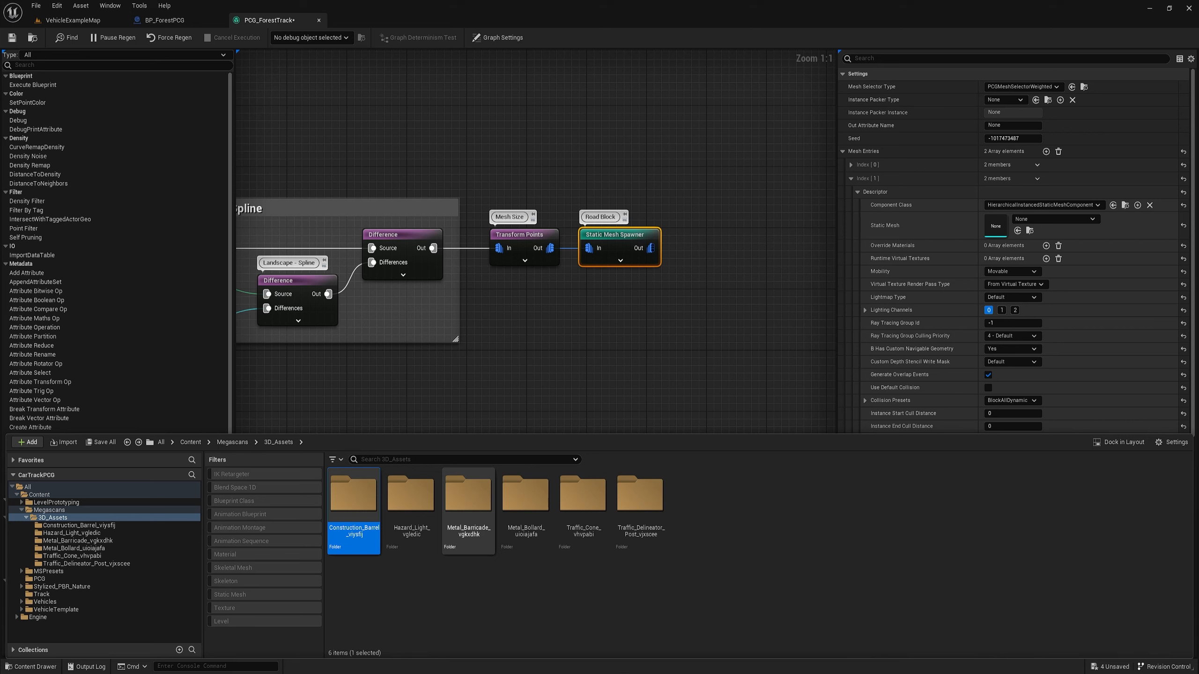
- Assign S_Metal_Barricade_vgkxdhk_high from the Megascans 3D_Assets as the static mesh of the Road Block spawner's Index [1] entry
{"action": "double_click", "coordinate": [468, 501]}
{"action": "left_click", "coordinate": [411, 496]}
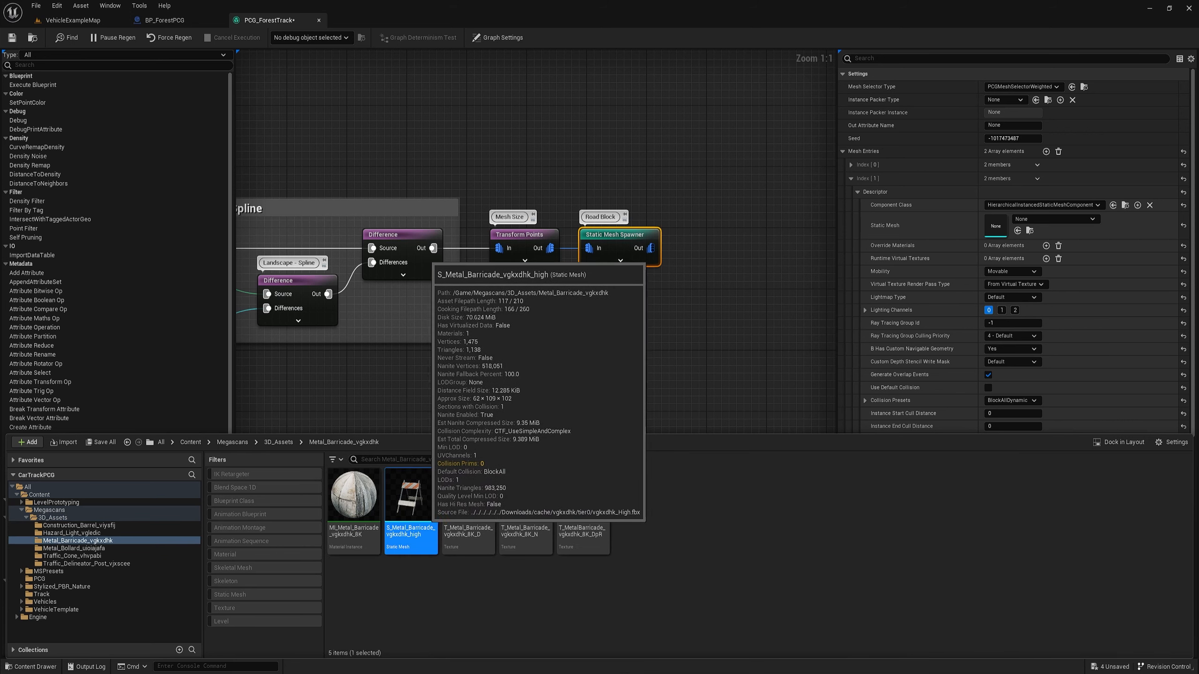
{"action": "left_click", "coordinate": [1017, 231]}
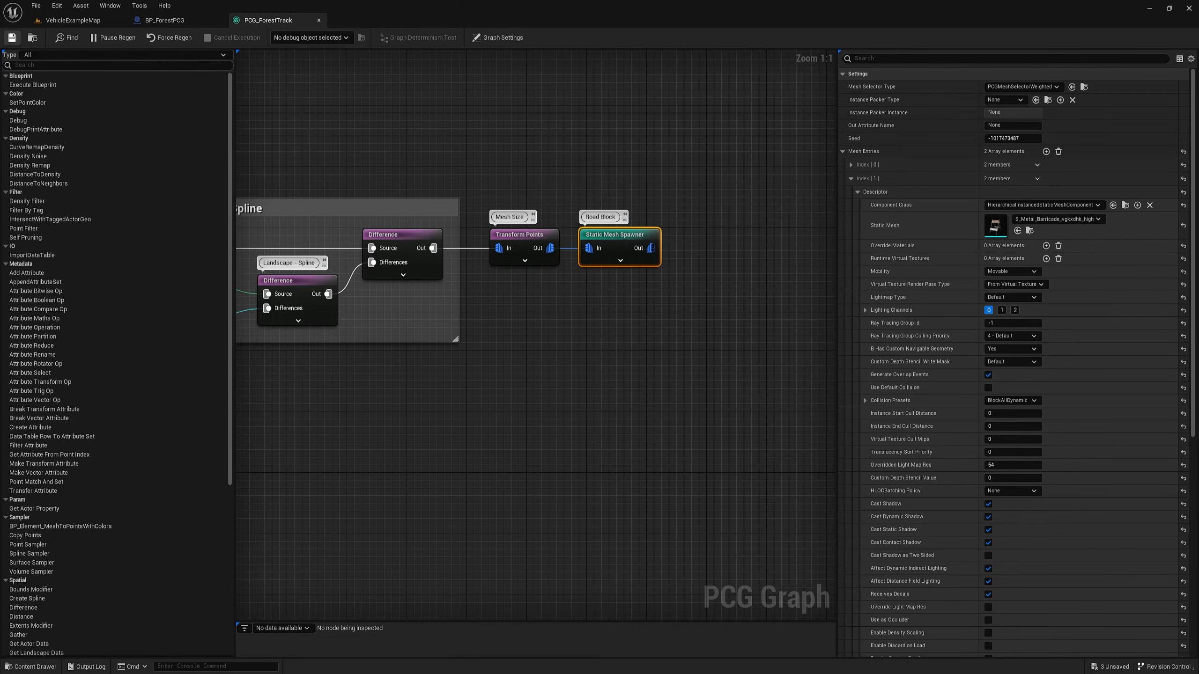
- In VehicleExampleMap, stretch BP_ForestPCG's Road Block component further across the road to Y scale 51.25
{"action": "left_click", "coordinate": [73, 20]}
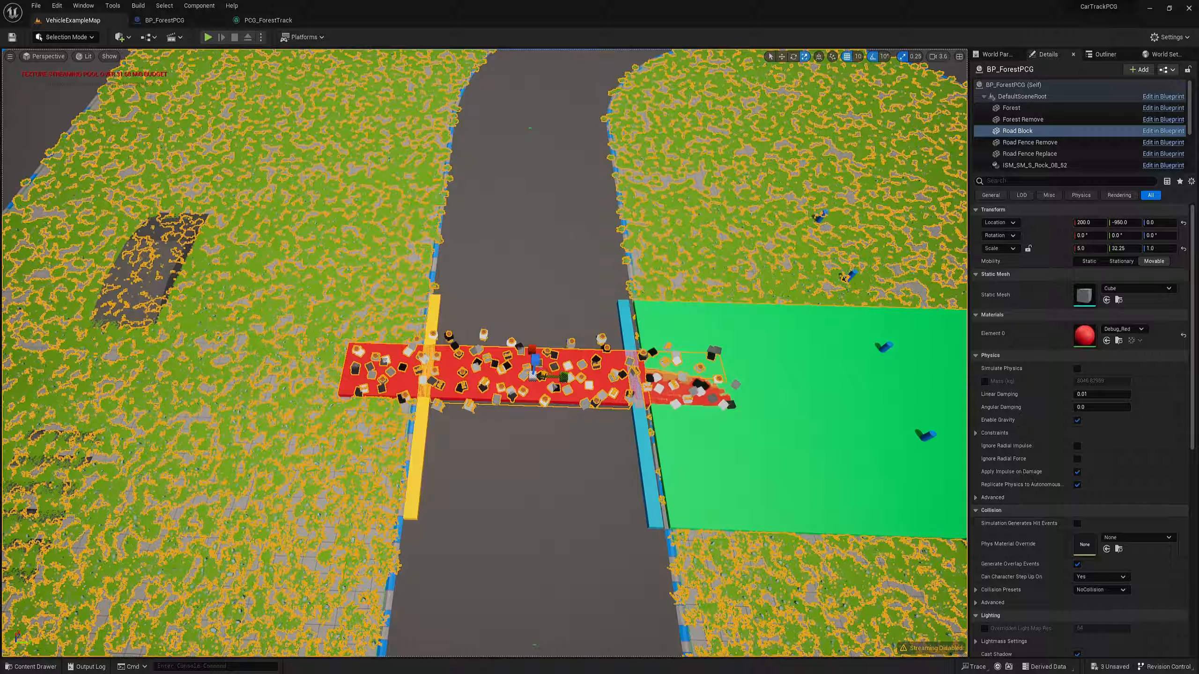
{"action": "key", "text": "w"}
{"action": "mouse_move", "coordinate": [484, 353]}
{"action": "right_mouse_down"}
{"action": "mouse_move", "coordinate": [510, 333]}
{"action": "mouse_move", "coordinate": [484, 364]}
{"action": "mouse_move", "coordinate": [507, 348]}
{"action": "right_mouse_up"}
{"action": "key", "text": "s"}
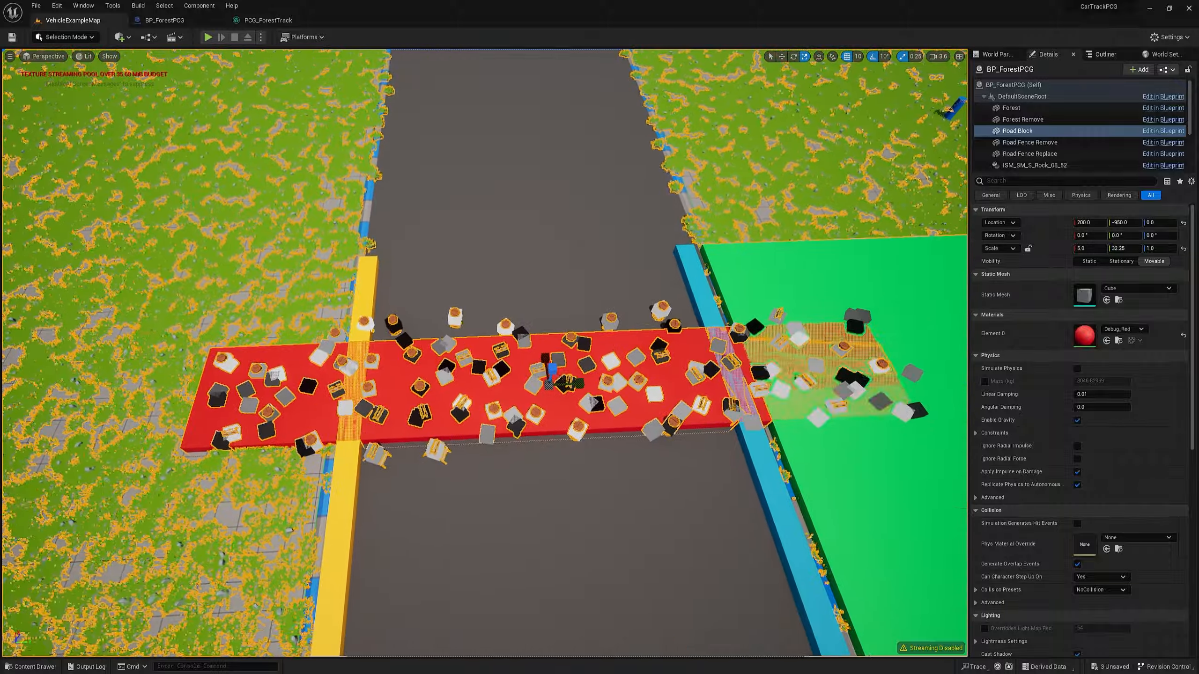
{"action": "scroll", "coordinate": [485, 353], "scroll_direction": "down", "scroll_amount": 5}
{"action": "left_click_drag", "start_coordinate": [555, 371], "coordinate": [727, 337]}
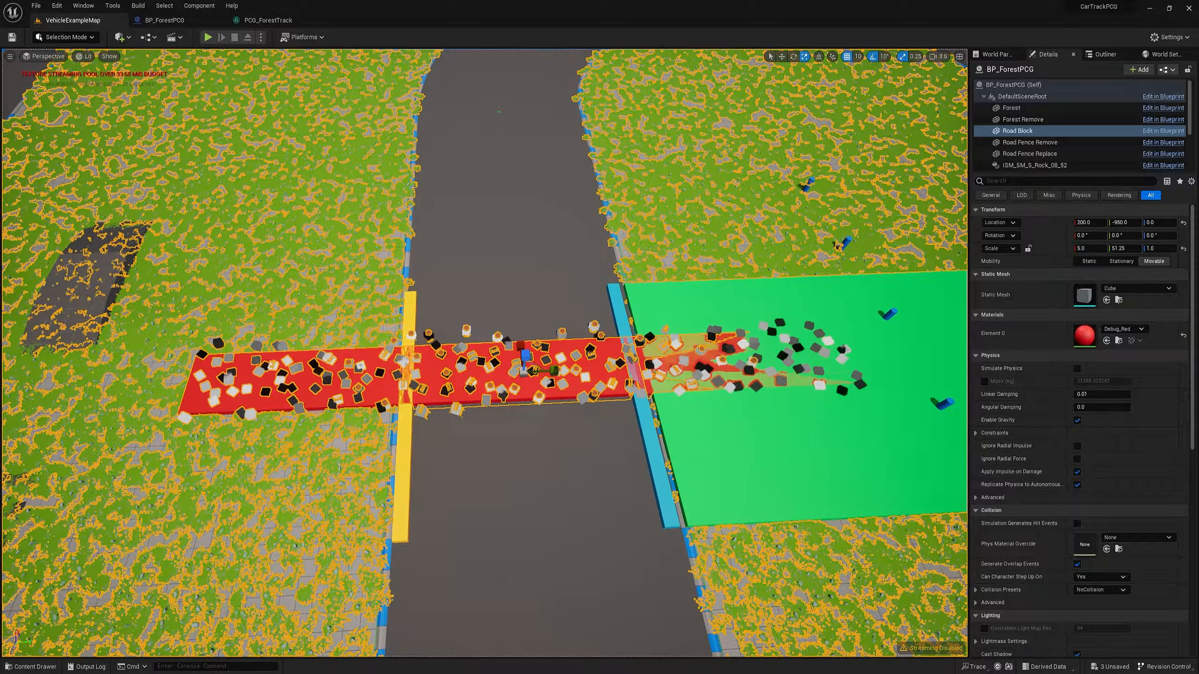
- In PCG_ForestTrack, turn off the debug display of the Point Location & Rotation Transform Points node in the road block chain
{"action": "left_click", "coordinate": [267, 20]}
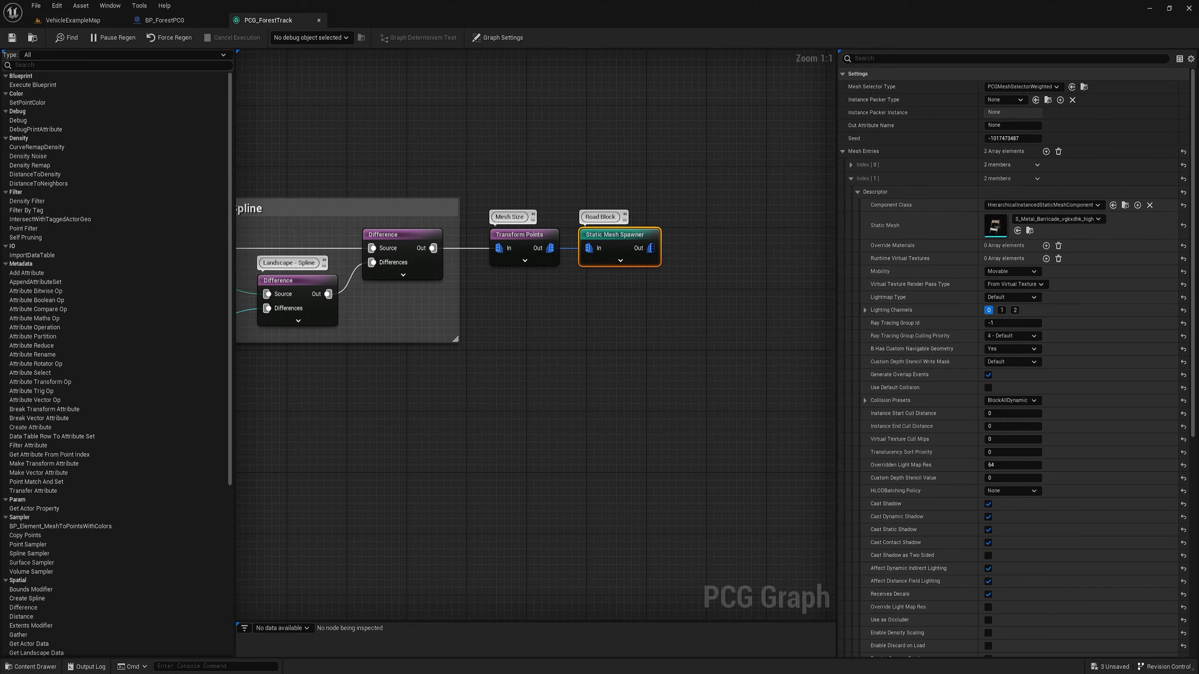
{"action": "right_click_drag", "start_coordinate": [378, 410], "coordinate": [751, 417]}
{"action": "right_click_drag", "start_coordinate": [309, 313], "coordinate": [421, 313]}
{"action": "left_click_drag", "start_coordinate": [422, 313], "coordinate": [481, 257]}
{"action": "left_click", "coordinate": [491, 331]}
{"action": "right_click_drag", "start_coordinate": [491, 330], "coordinate": [423, 332]}
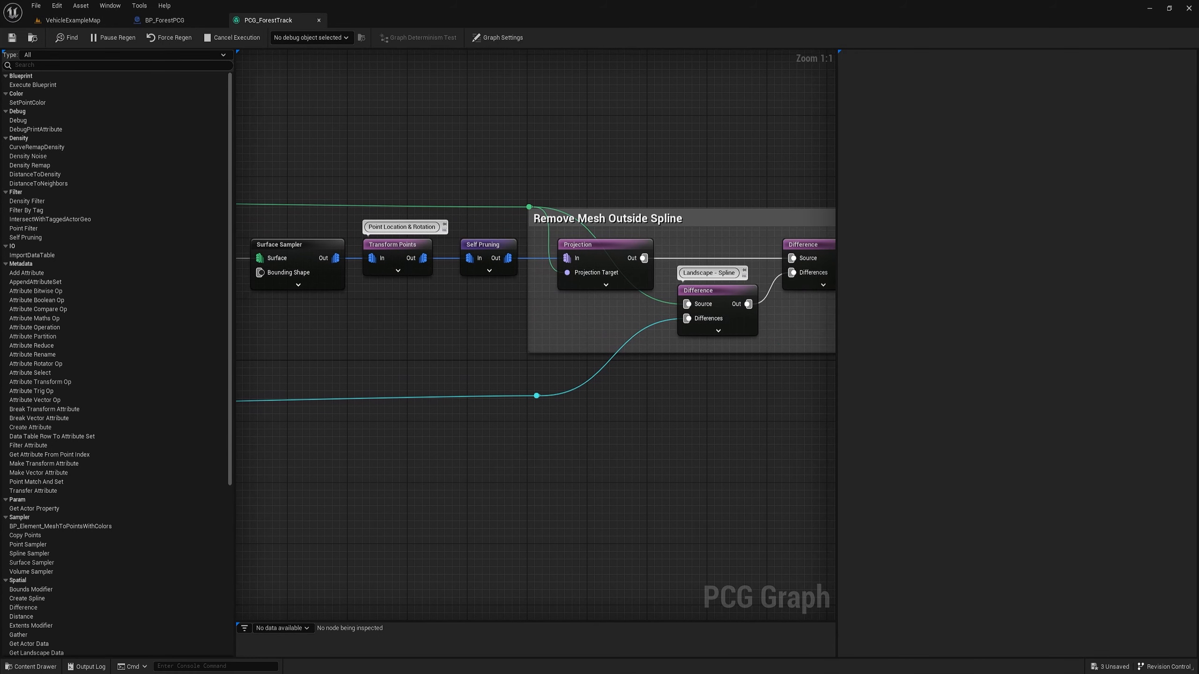
- In VehicleExampleMap, switch the viewport to game view and examine the barrels and barricades spawned around the road block area
{"action": "left_click", "coordinate": [73, 20]}
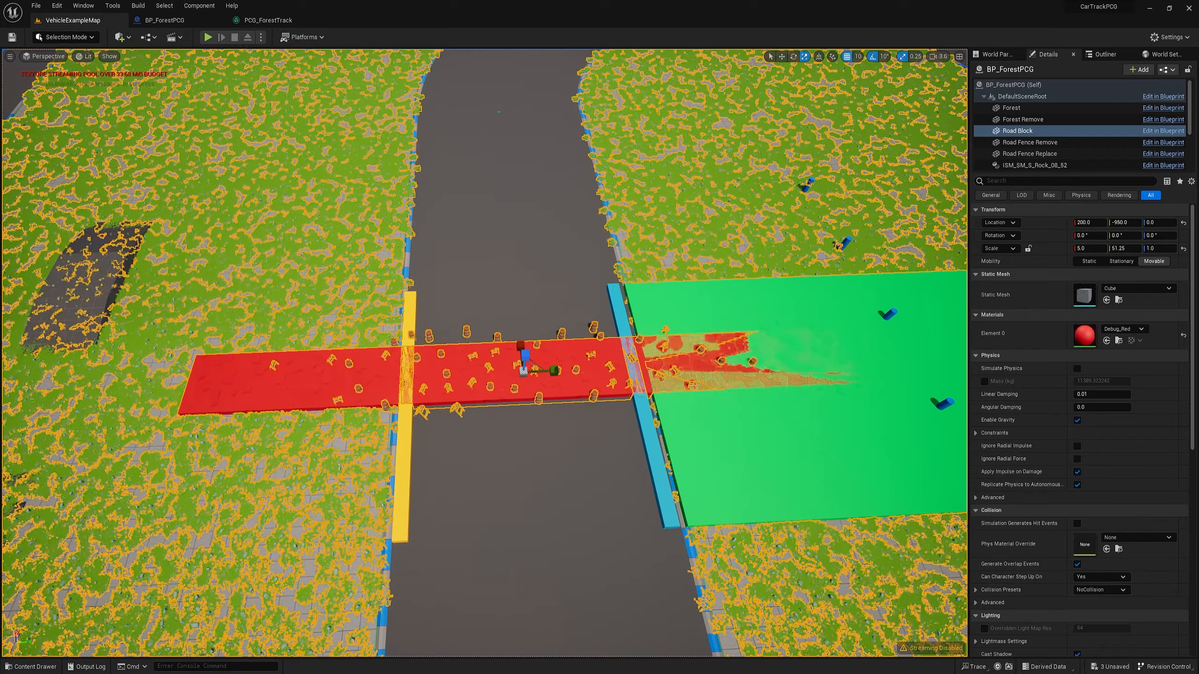
{"action": "right_click_drag", "start_coordinate": [485, 353], "coordinate": [485, 268]}
{"action": "key", "text": "g"}
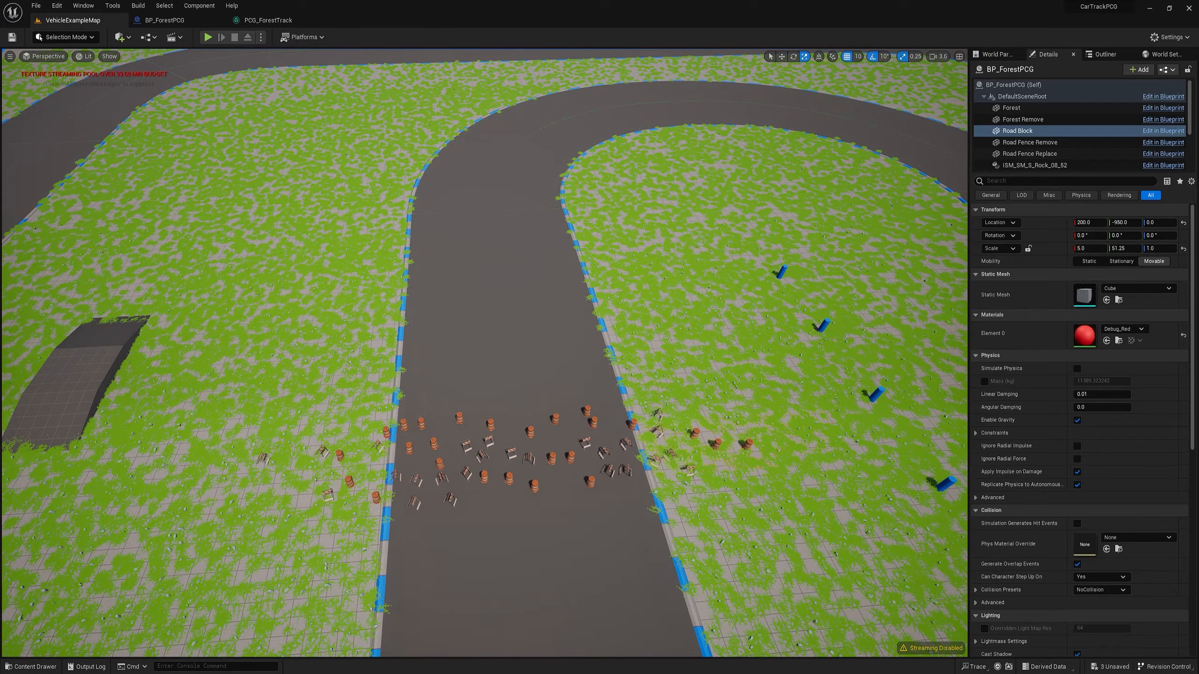
{"action": "right_click_drag", "start_coordinate": [485, 353], "coordinate": [524, 378]}
{"action": "key", "text": "a"}
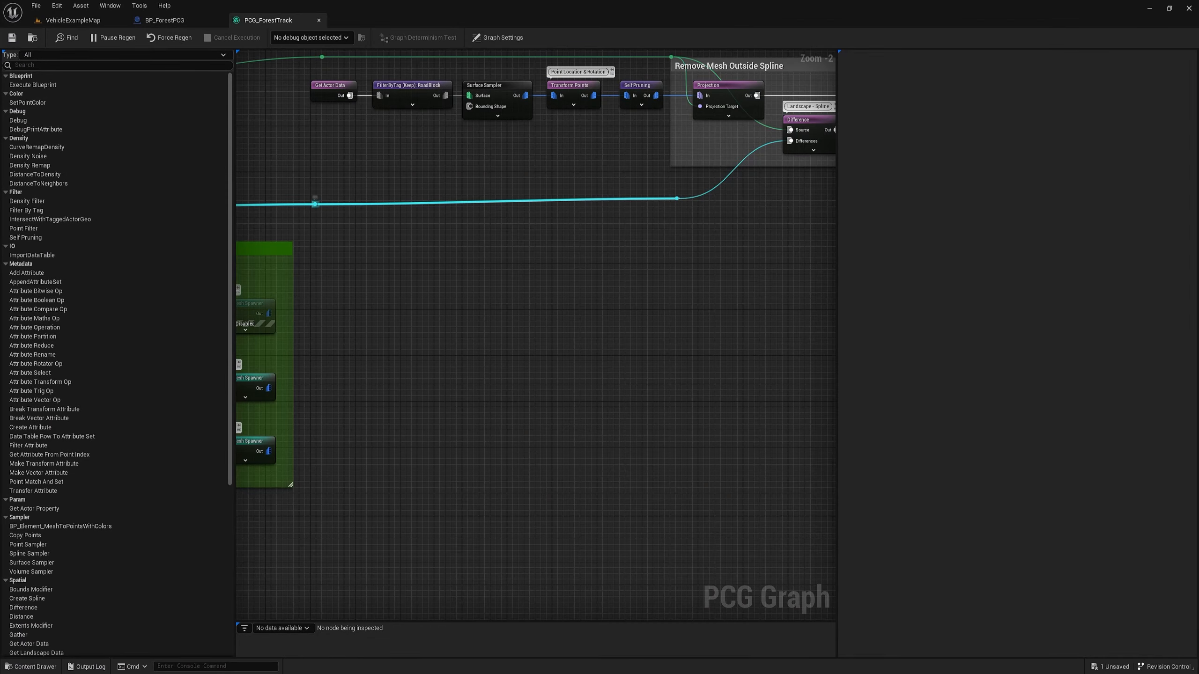
- In PCG_ForestTrack, branch a new Spline Sampler off the spline wire's reroute point and set its sampling mode to Distance
{"action": "left_click_drag", "start_coordinate": [315, 204], "coordinate": [362, 301]}
{"action": "type", "text": "spline"}
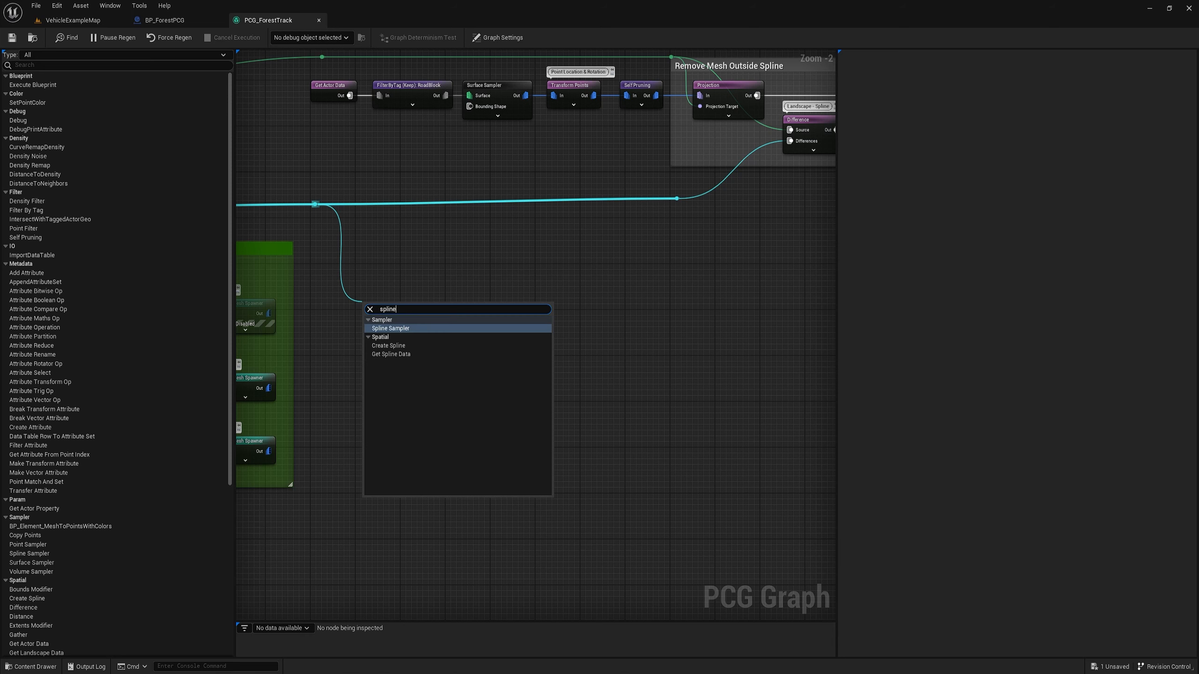
{"action": "left_click", "coordinate": [398, 329]}
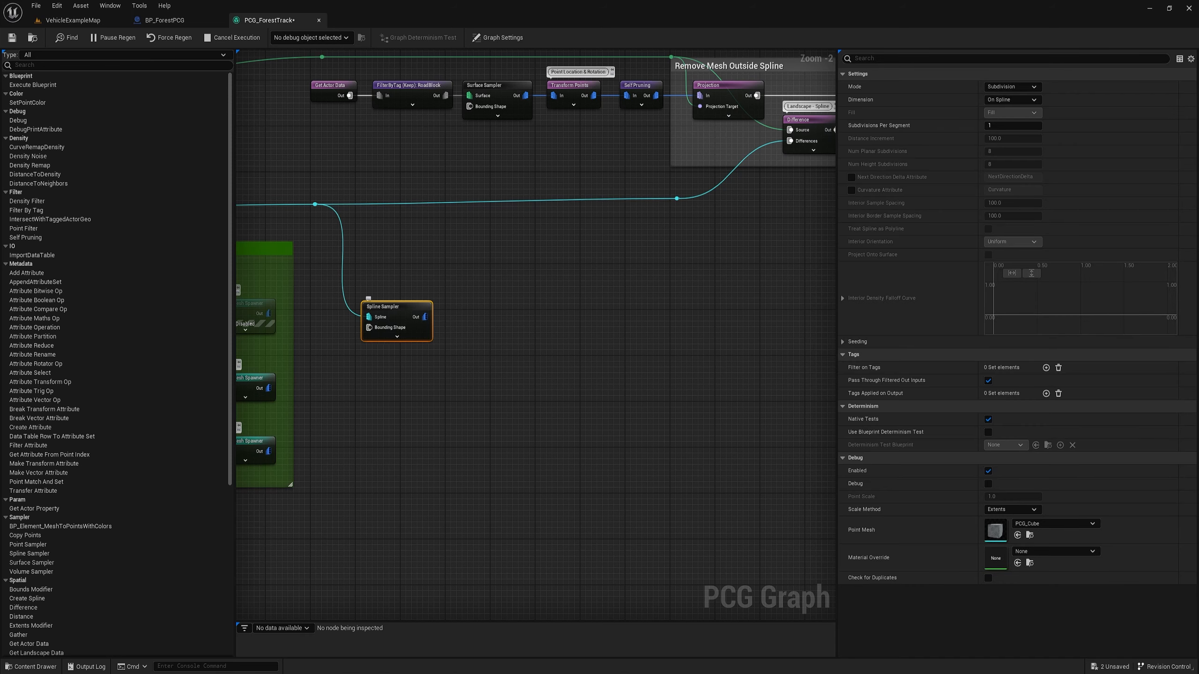
{"action": "left_click_drag", "start_coordinate": [401, 314], "coordinate": [395, 276]}
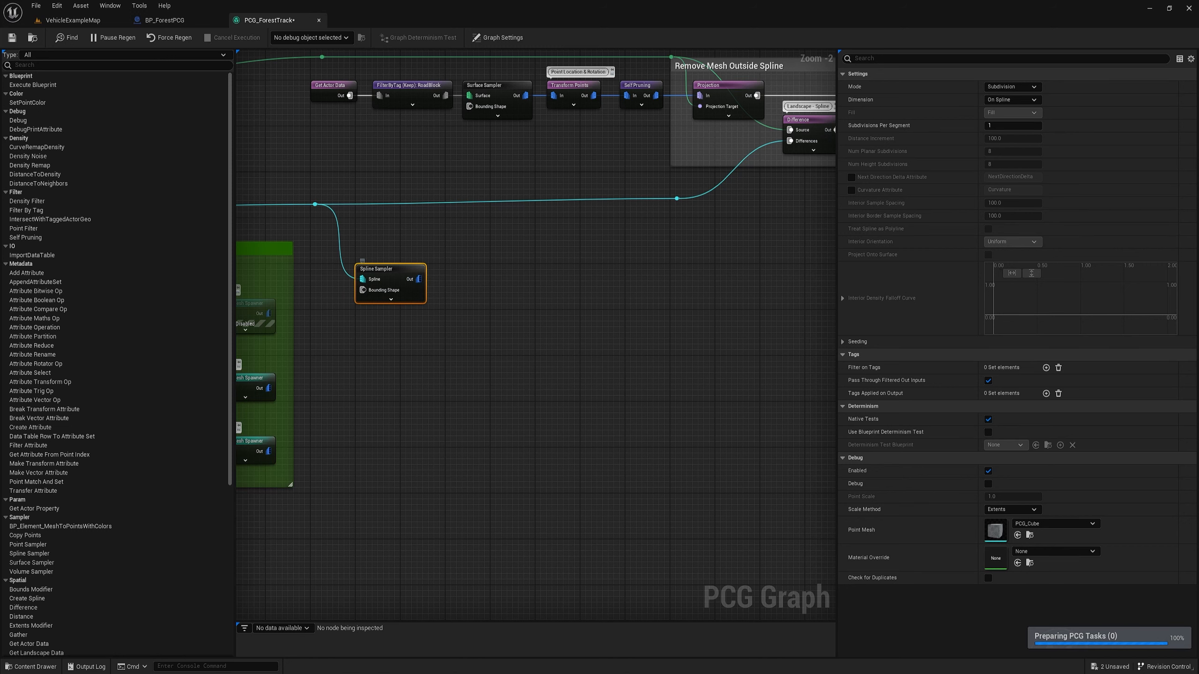
{"action": "left_click", "coordinate": [1012, 87]}
{"action": "left_click", "coordinate": [1003, 107]}
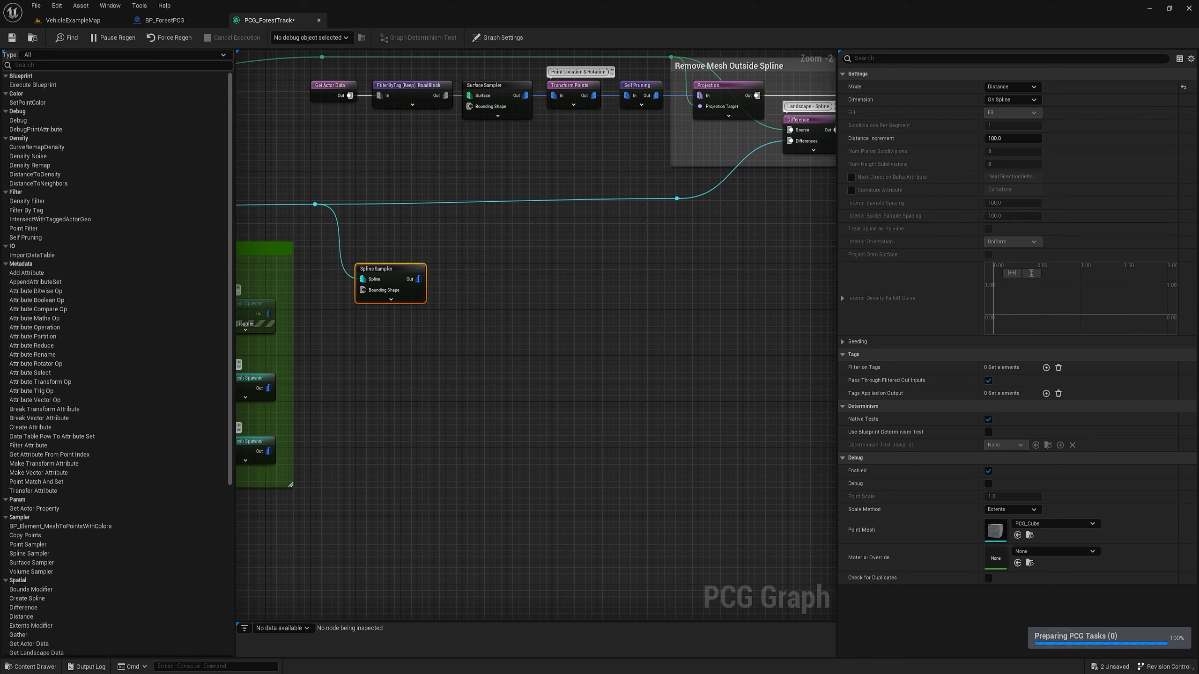
- Connect the new Spline Sampler's output to a new Transform Points node and place it just beside and slightly above the sampler
{"action": "left_click_drag", "start_coordinate": [418, 280], "coordinate": [473, 280]}
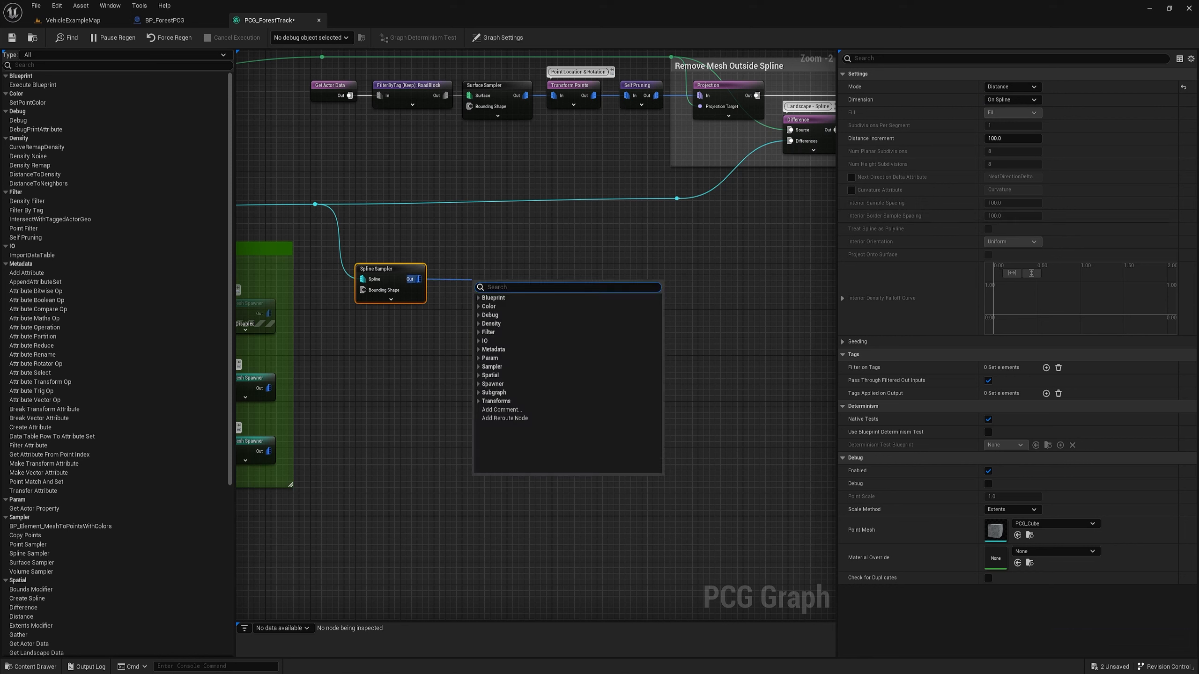
{"action": "type", "text": "tra"}
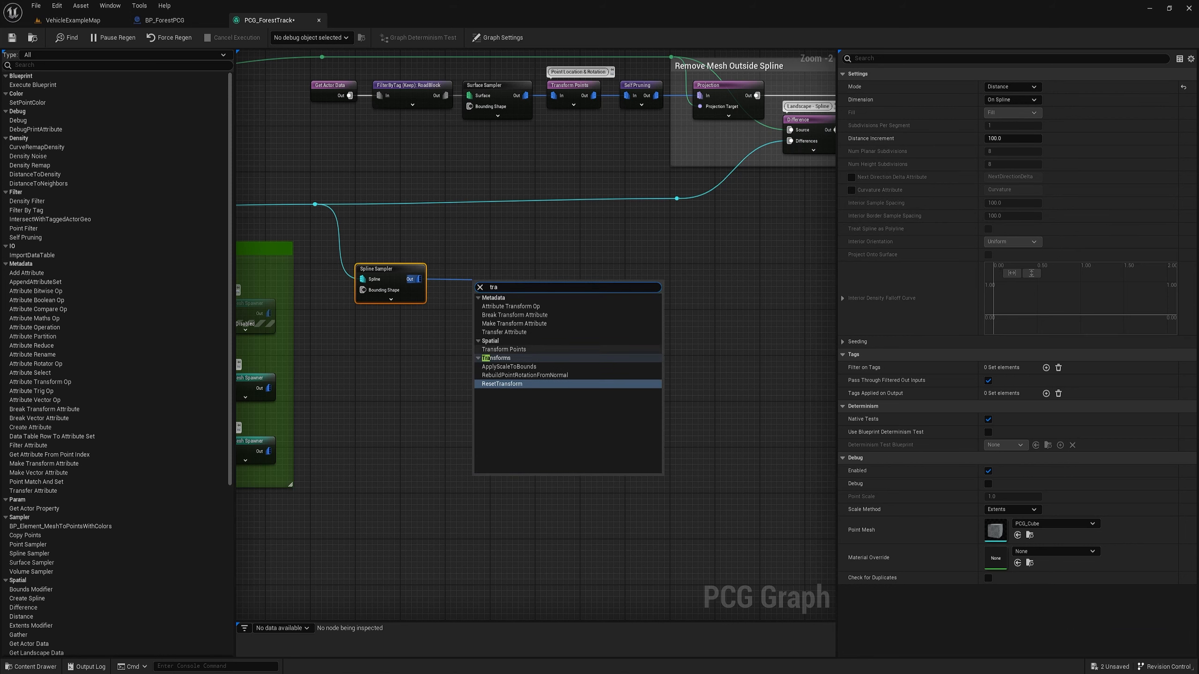
{"action": "left_click", "coordinate": [503, 350]}
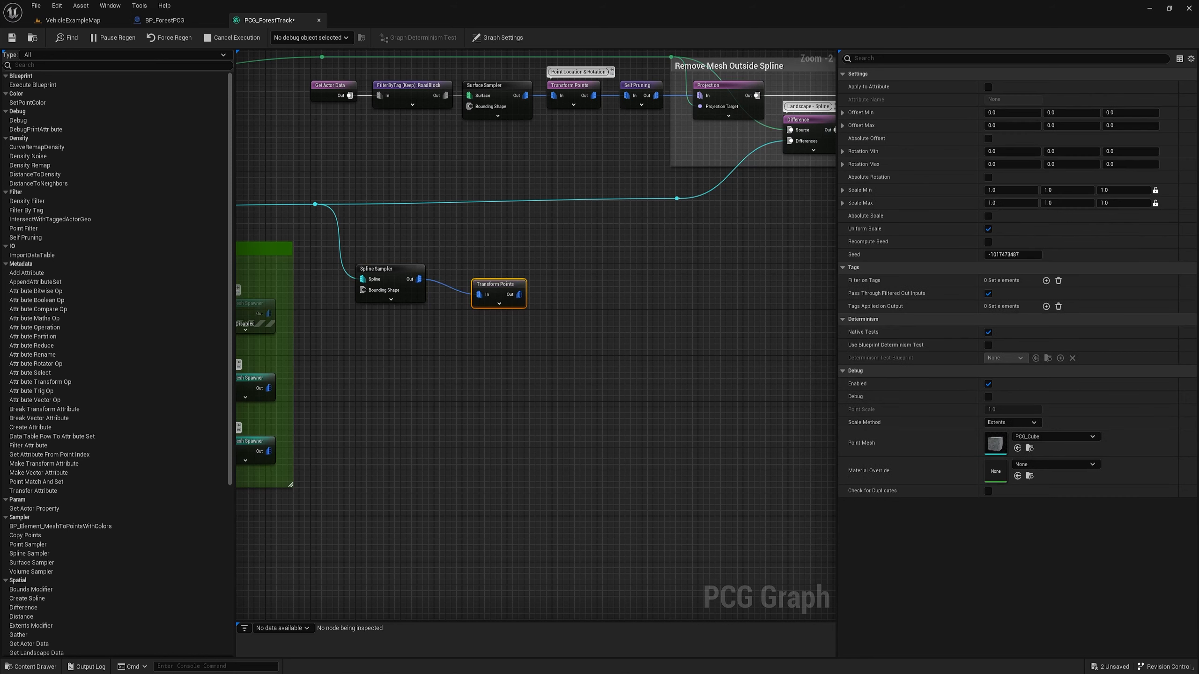
{"action": "left_click_drag", "start_coordinate": [504, 292], "coordinate": [477, 260]}
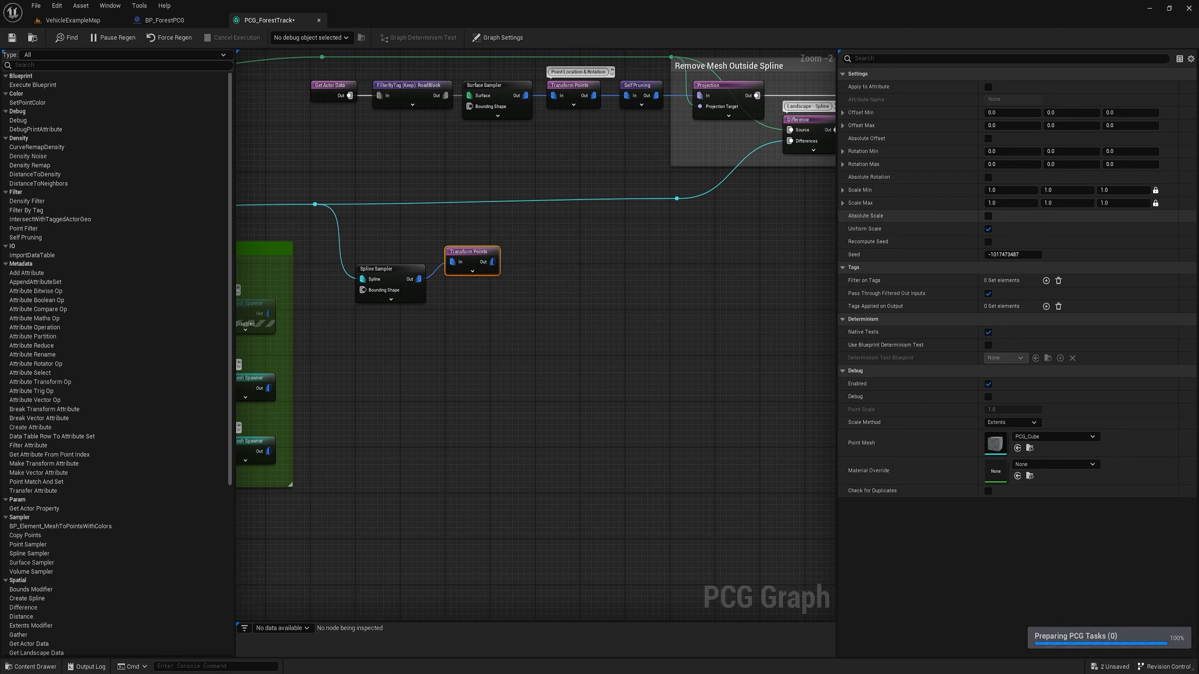
- Enable Absolute Scale on the new Transform Points node and set Offset Min Y to 900, Offset Max Y to 950 and Rotation Max Z to 360
{"action": "left_click", "coordinate": [987, 216]}
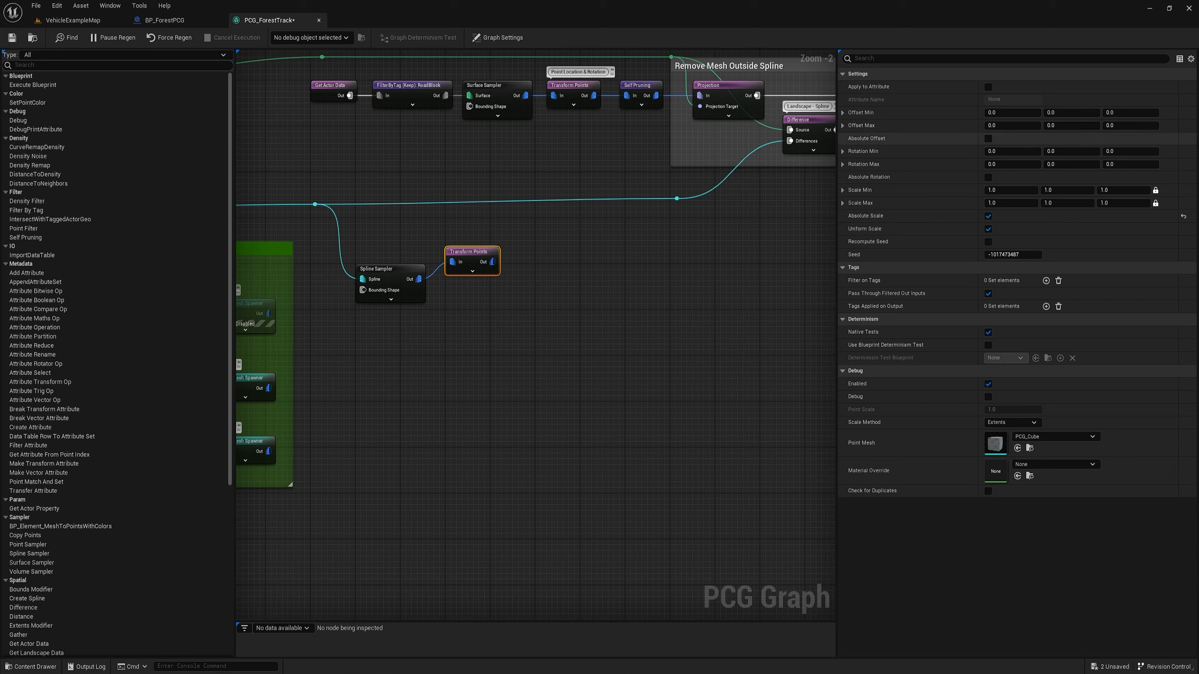
{"action": "left_click", "coordinate": [1051, 112]}
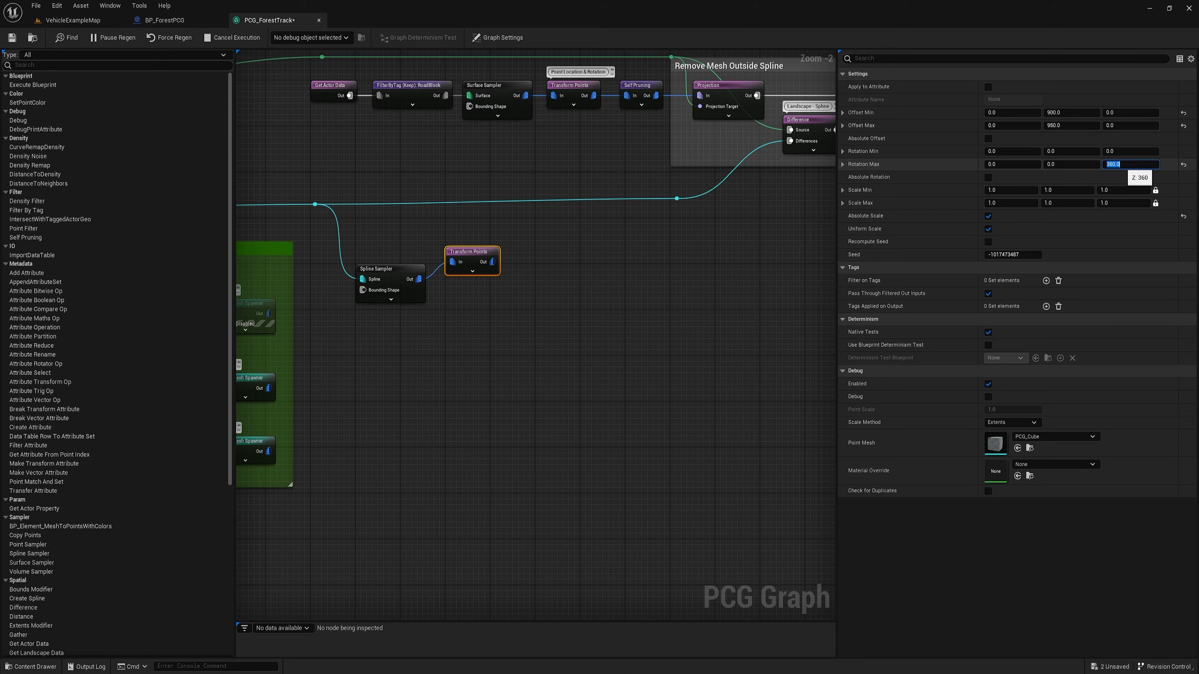
{"action": "scroll", "coordinate": [475, 310], "scroll_direction": "up", "scroll_amount": 2}
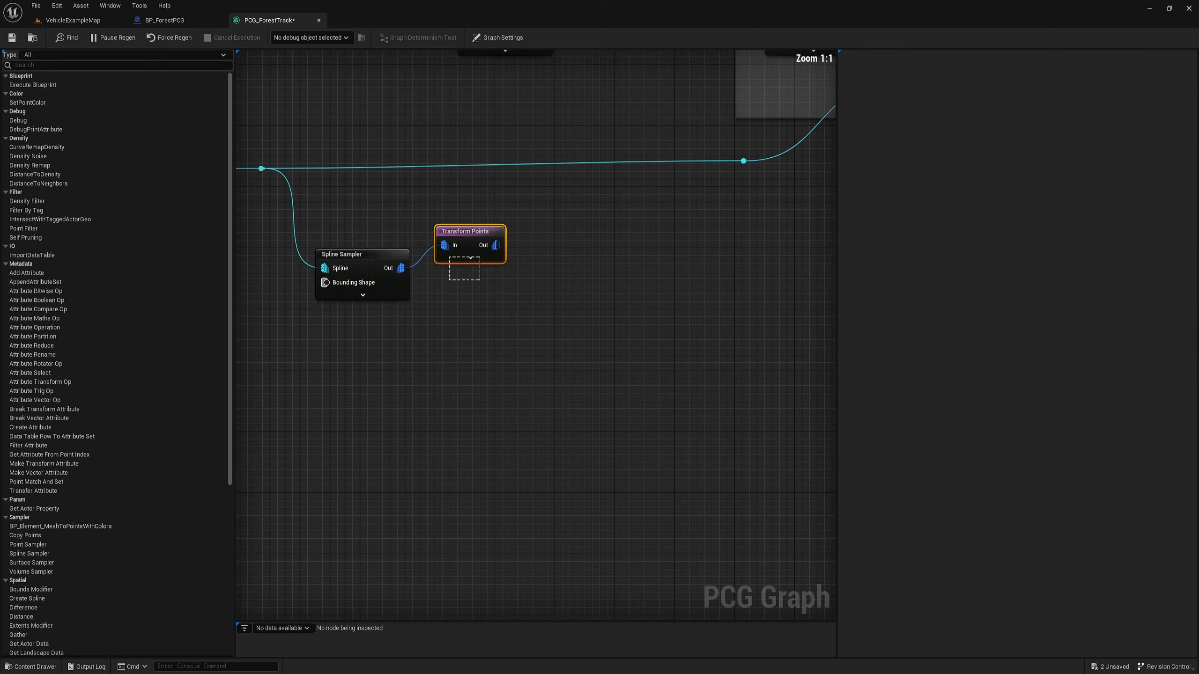
- Duplicate the Transform Points node below the original and connect the Spline Sampler's output to the copy
{"action": "key", "text": "ctrl+d"}
{"action": "left_click_drag", "start_coordinate": [507, 308], "coordinate": [467, 292]}
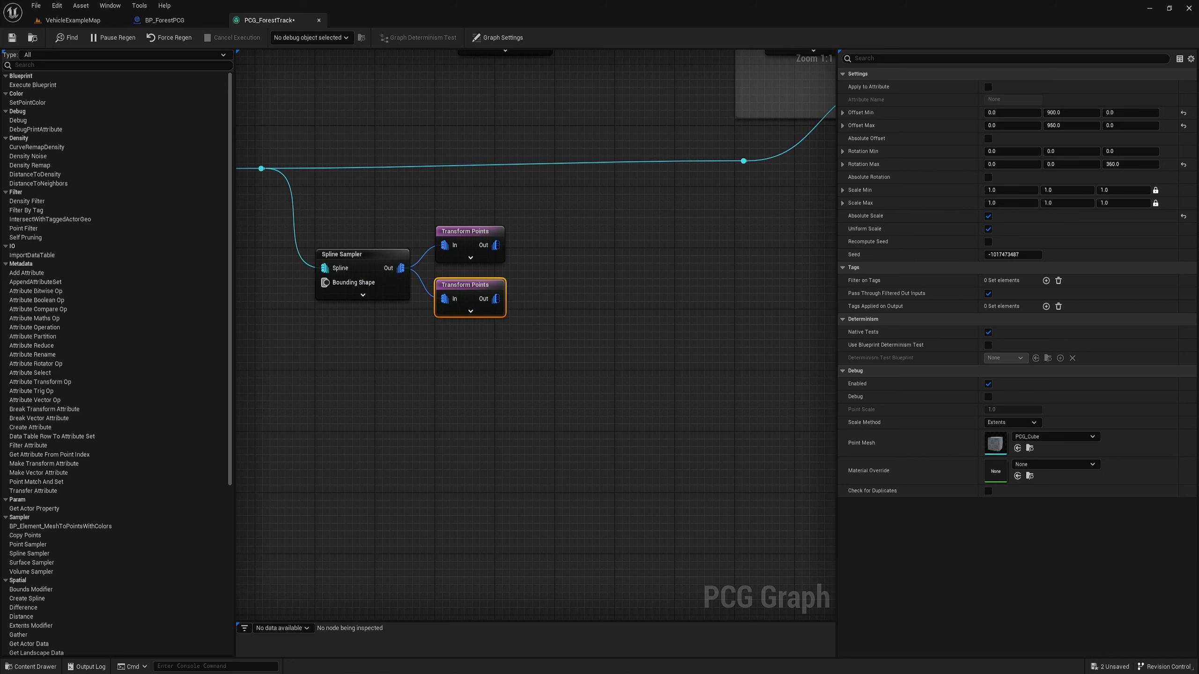
{"action": "left_click", "coordinate": [538, 336]}
{"action": "left_click", "coordinate": [465, 285]}
{"action": "left_click", "coordinate": [566, 330]}
- Add a Difference node with its Source fed by the upper Transform Points node
{"action": "mouse_move", "coordinate": [566, 331]}
{"action": "right_mouse_down"}
{"action": "mouse_move", "coordinate": [455, 346]}
{"action": "mouse_move", "coordinate": [581, 335]}
{"action": "right_mouse_up"}
{"action": "left_click_drag", "start_coordinate": [510, 250], "coordinate": [579, 251]}
{"action": "type", "text": "diff"}
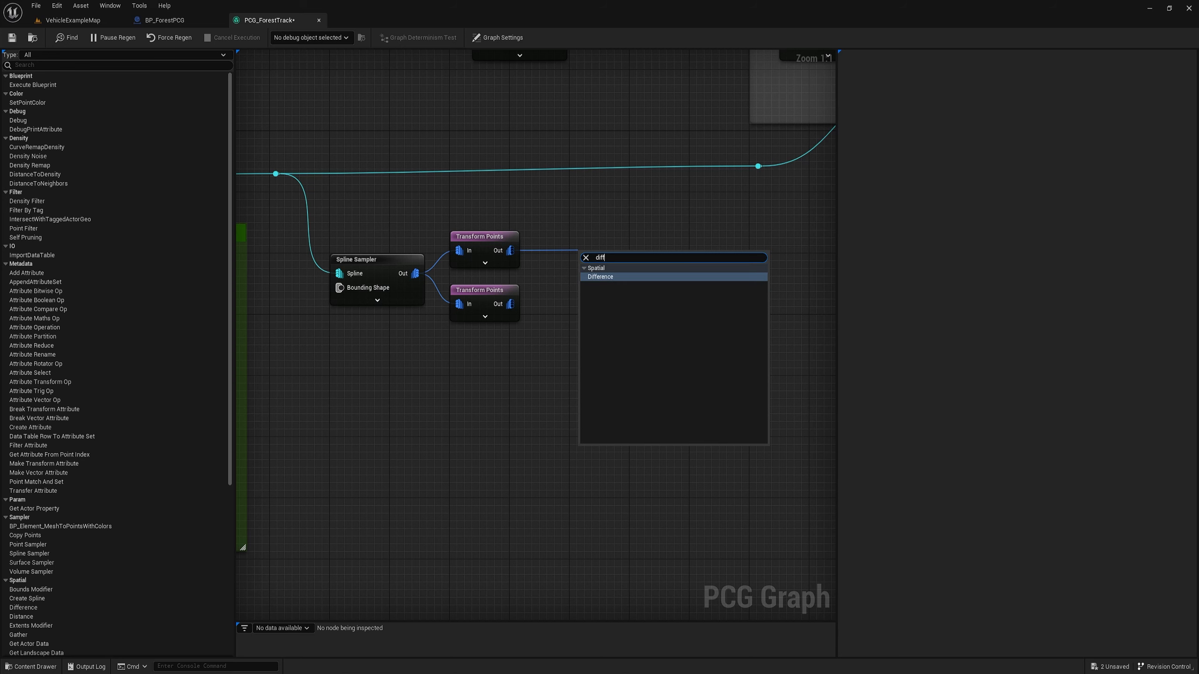
{"action": "key", "text": "Return"}
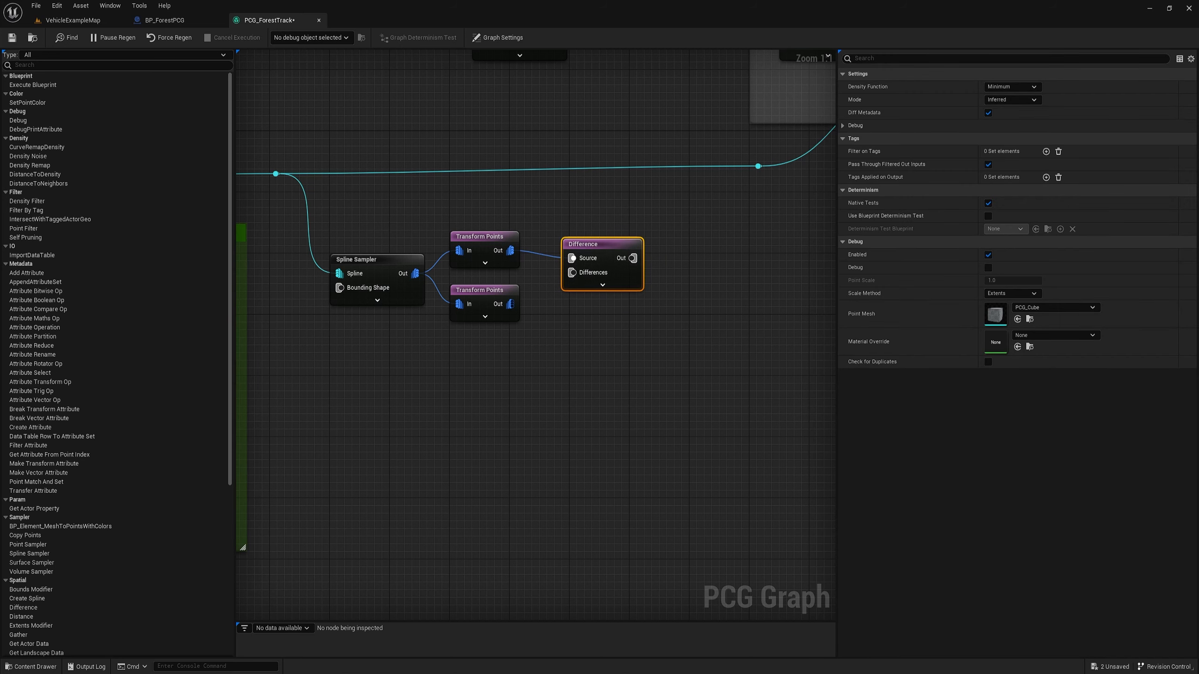
- Straighten the spline wire between the two reroute nodes and move both up, clear of the Spline Sampler group
{"action": "right_click_drag", "start_coordinate": [578, 212], "coordinate": [619, 286]}
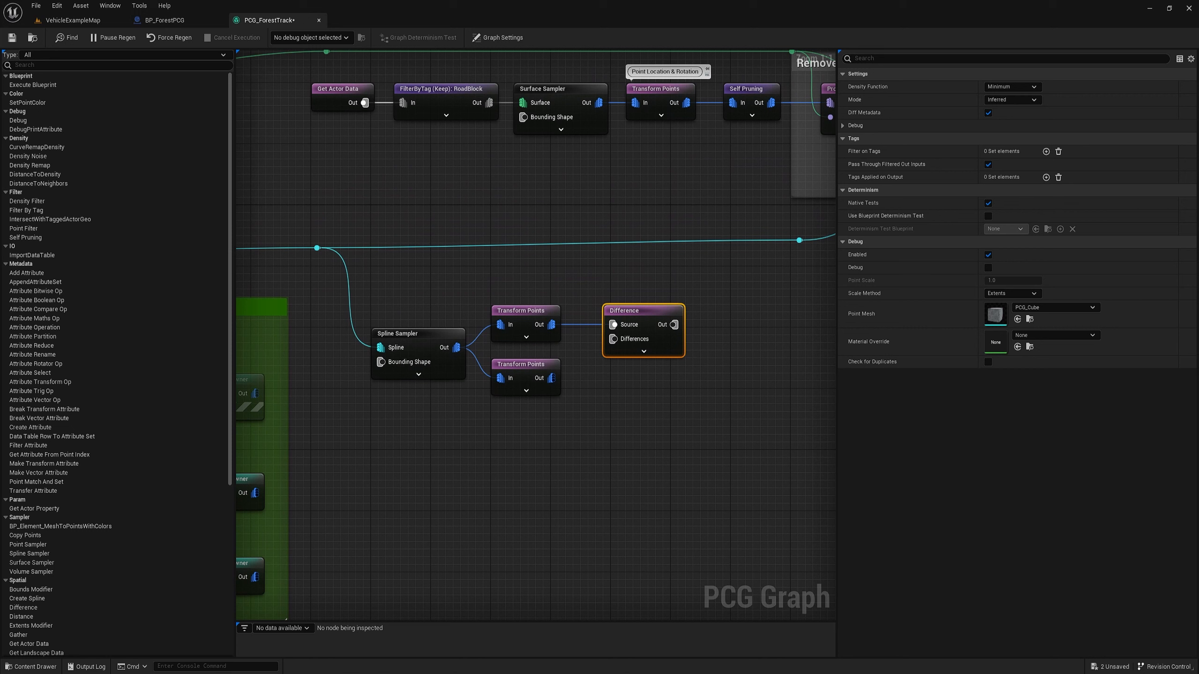
{"action": "left_click_drag", "start_coordinate": [307, 221], "coordinate": [332, 256]}
{"action": "key", "text": "q"}
{"action": "left_click_drag", "start_coordinate": [795, 246], "coordinate": [800, 165], "text": "shift"}
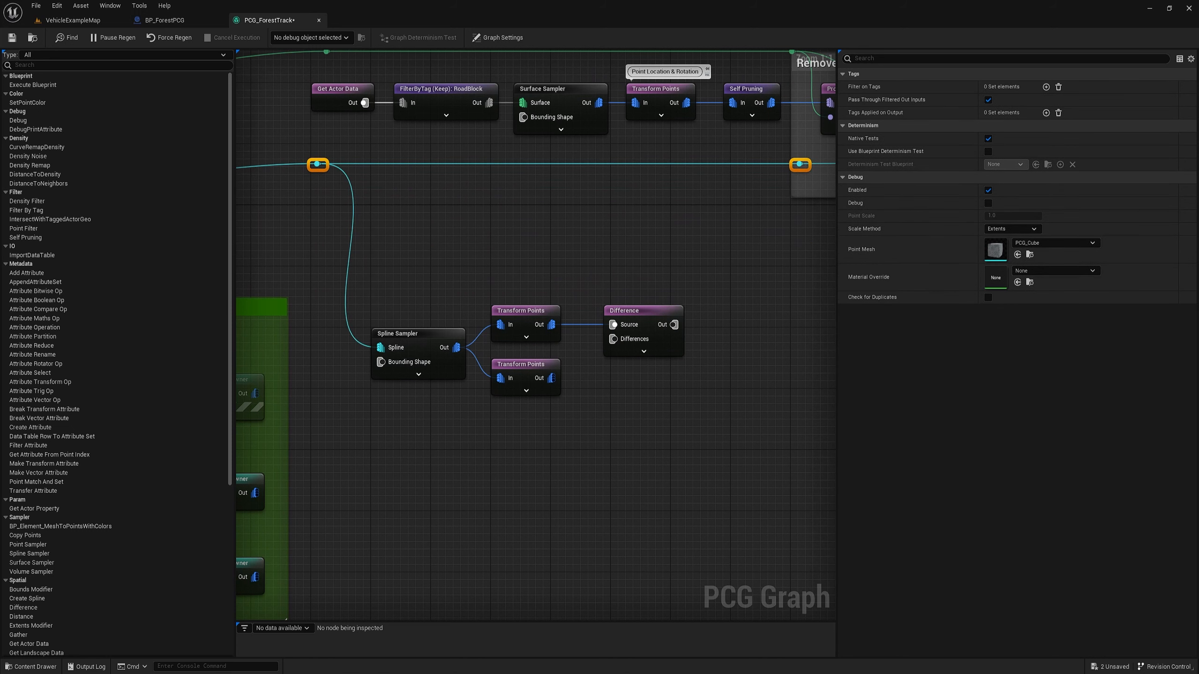
{"action": "key", "text": "Escape"}
- Add a Get Actor Data node above the Spline Sampler and connect a Filter By Tag node to its output
{"action": "right_click", "coordinate": [407, 266]}
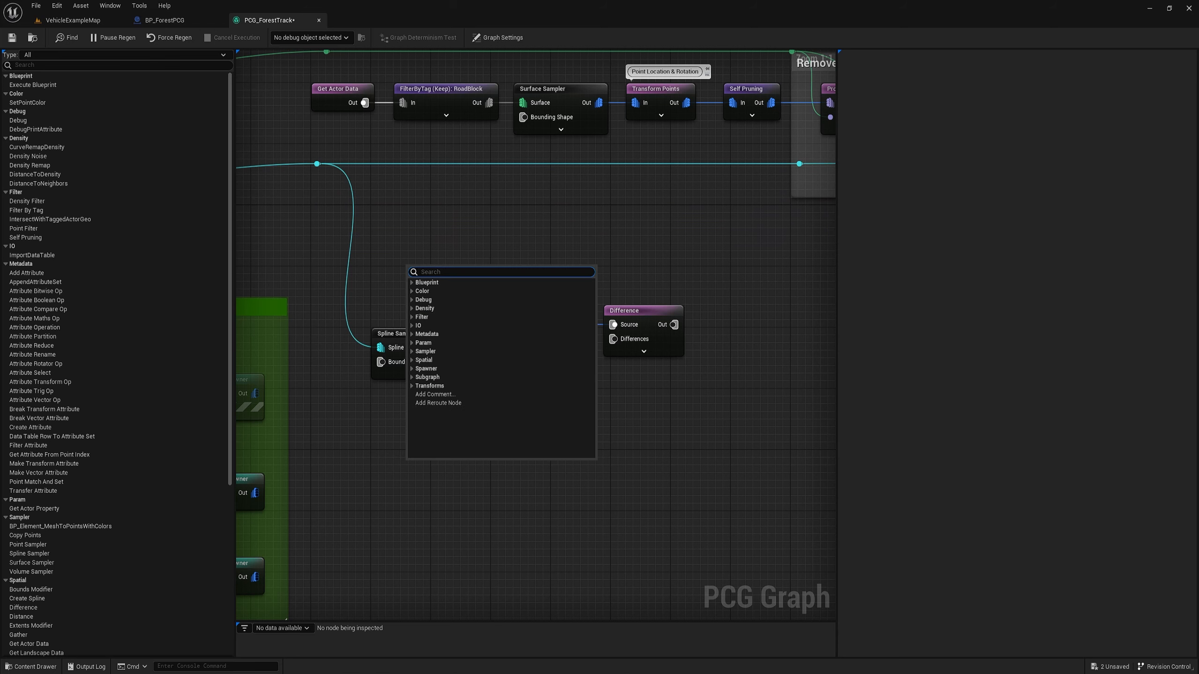
{"action": "type", "text": "get act"}
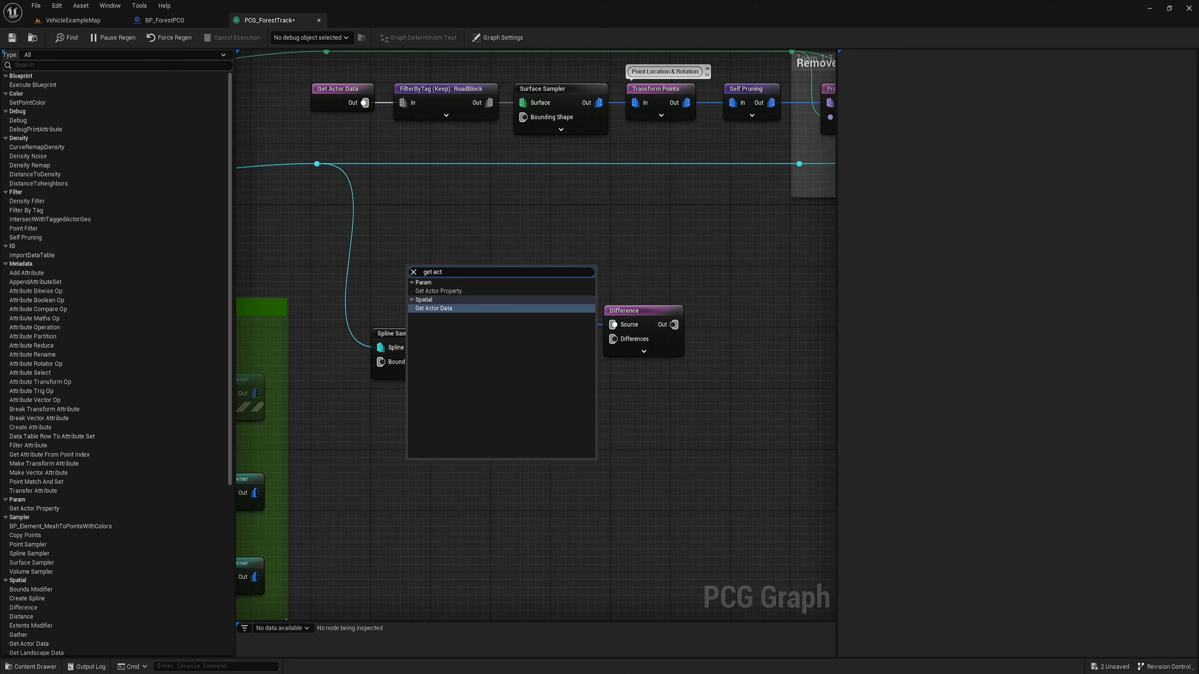
{"action": "left_click", "coordinate": [434, 308]}
{"action": "left_click_drag", "start_coordinate": [429, 271], "coordinate": [464, 268]}
{"action": "type", "text": "f"}
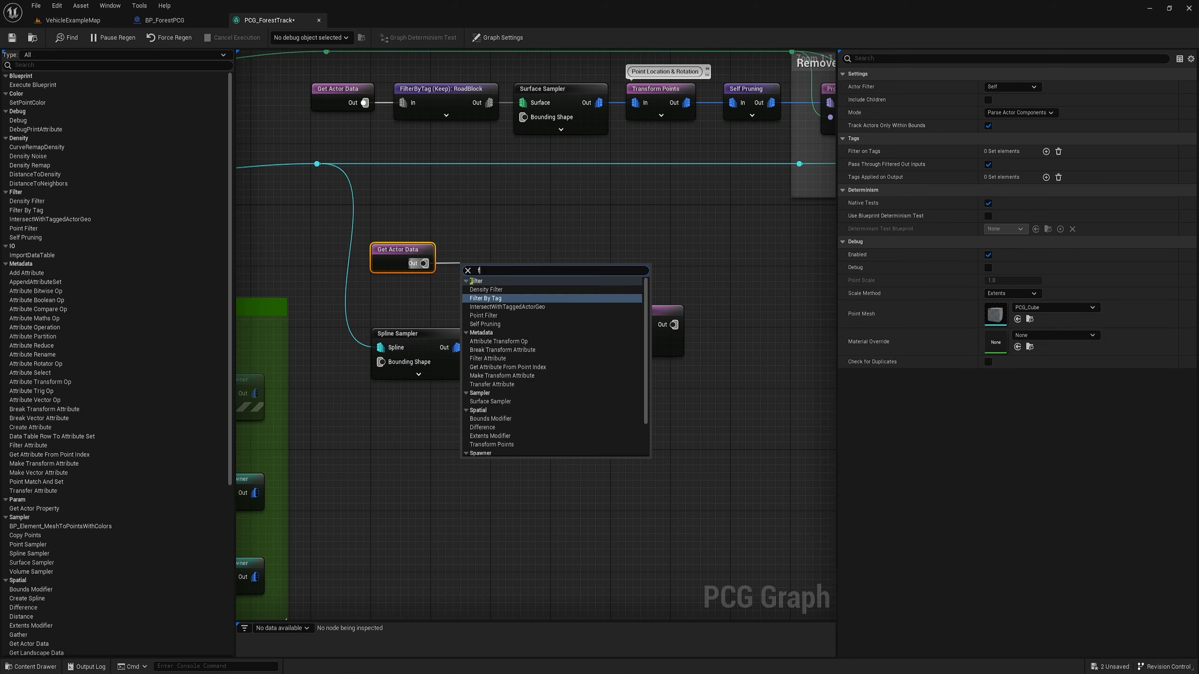
{"action": "type", "text": "il"}
{"action": "left_click", "coordinate": [485, 298]}
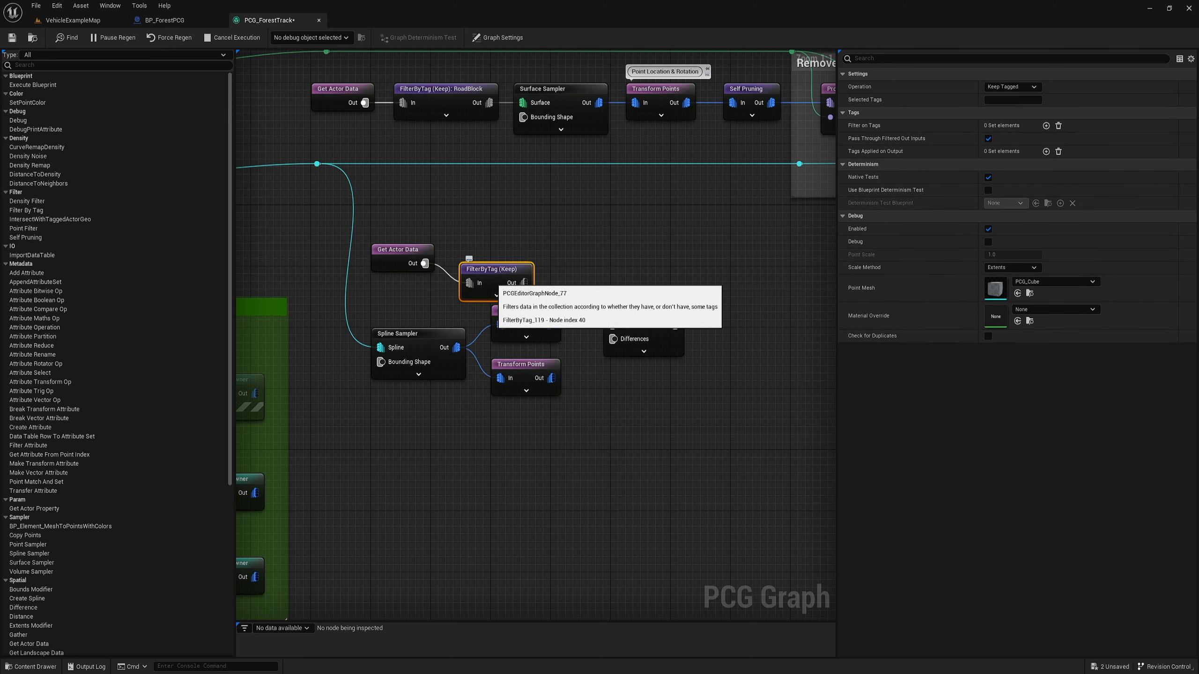
{"action": "left_click_drag", "start_coordinate": [495, 275], "coordinate": [470, 250]}
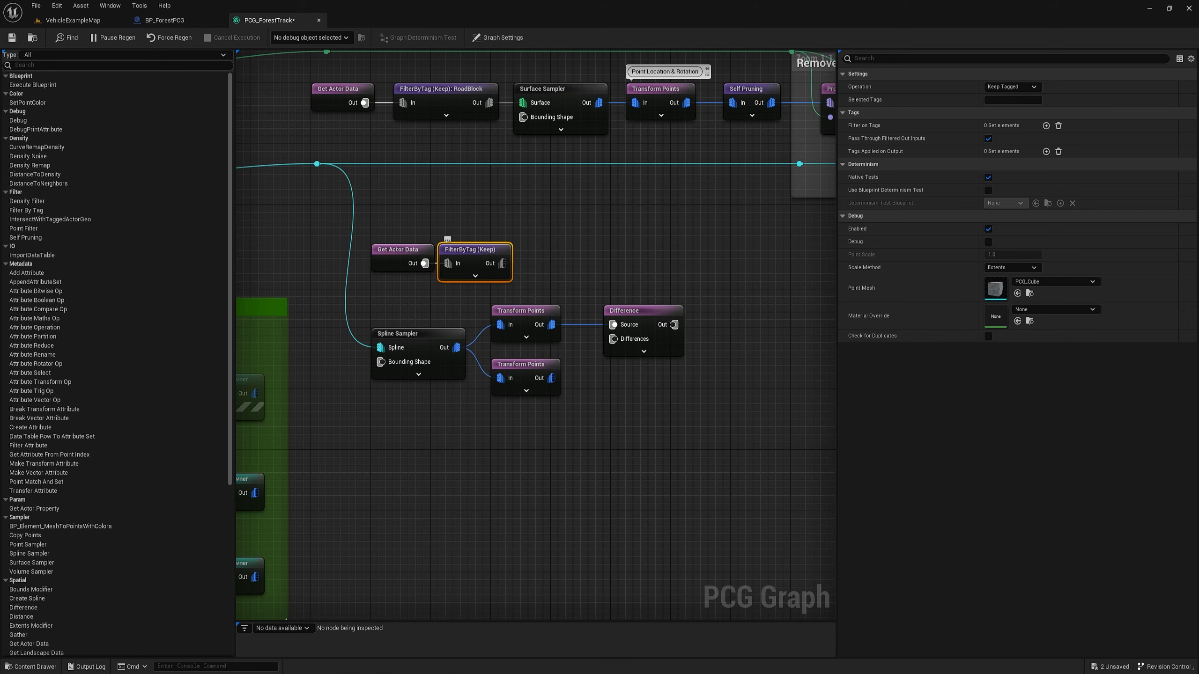
- Copy the FenceRemove tag from the Road Fence Remove component in BP_ForestPCG into the new Filter By Tag node's selected tags
{"action": "left_click", "coordinate": [164, 19]}
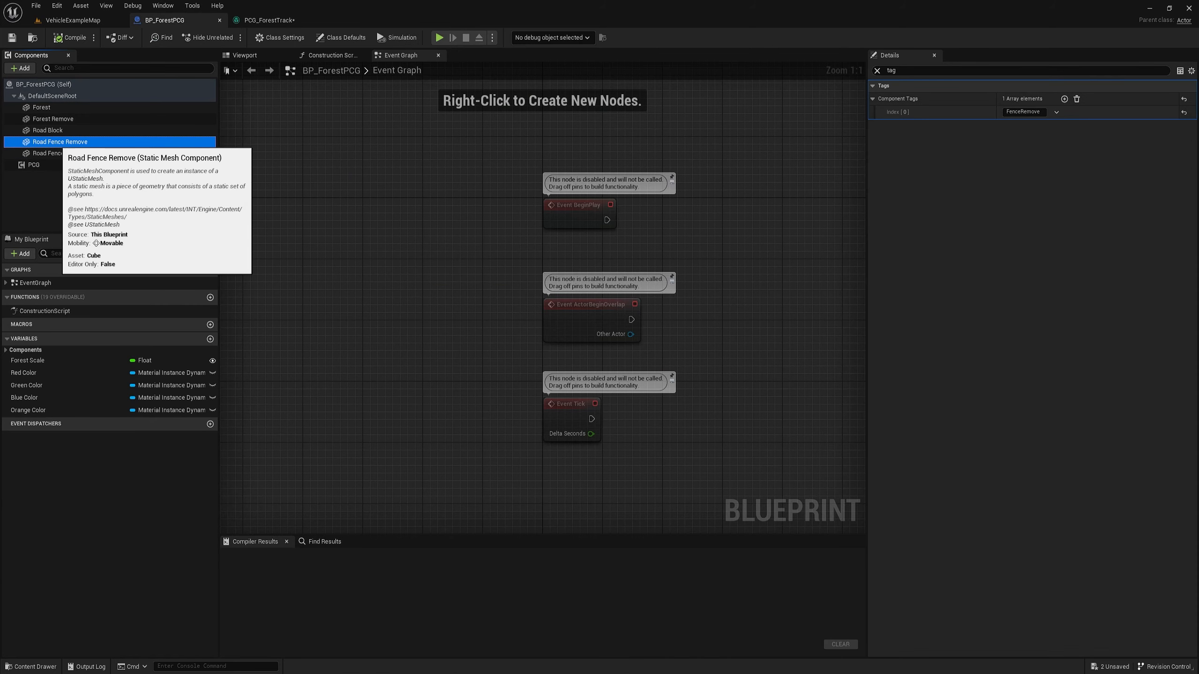
{"action": "left_click", "coordinate": [1023, 111]}
{"action": "key", "text": "ctrl+c"}
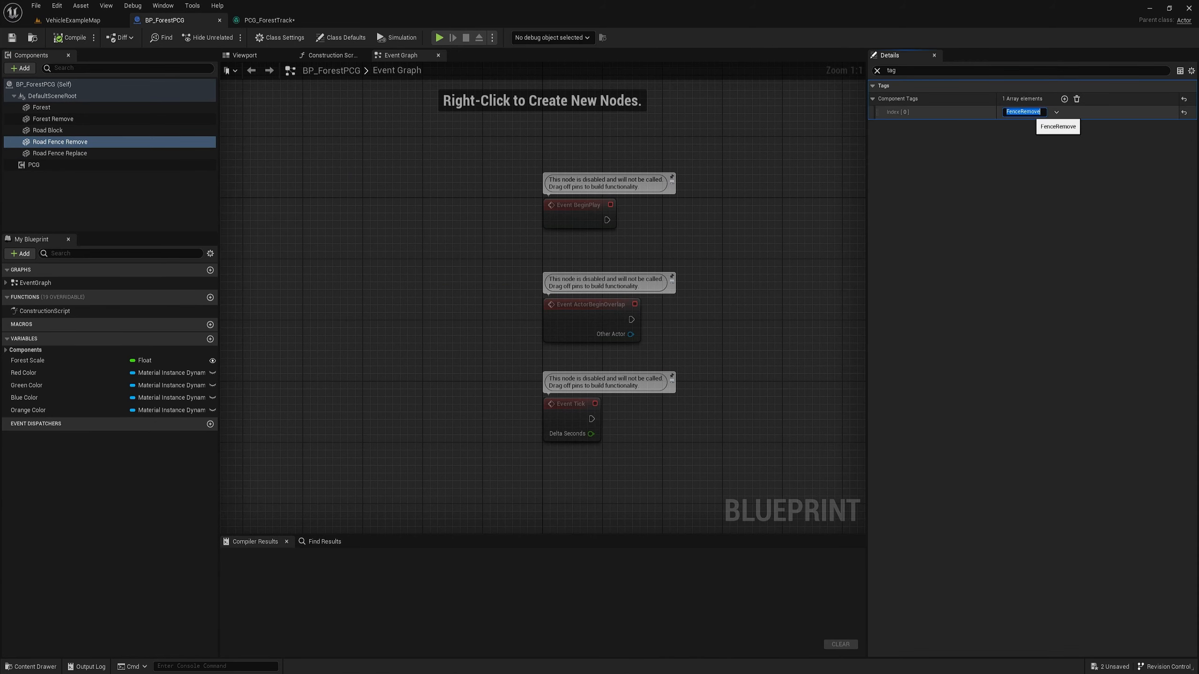
{"action": "left_click", "coordinate": [269, 20]}
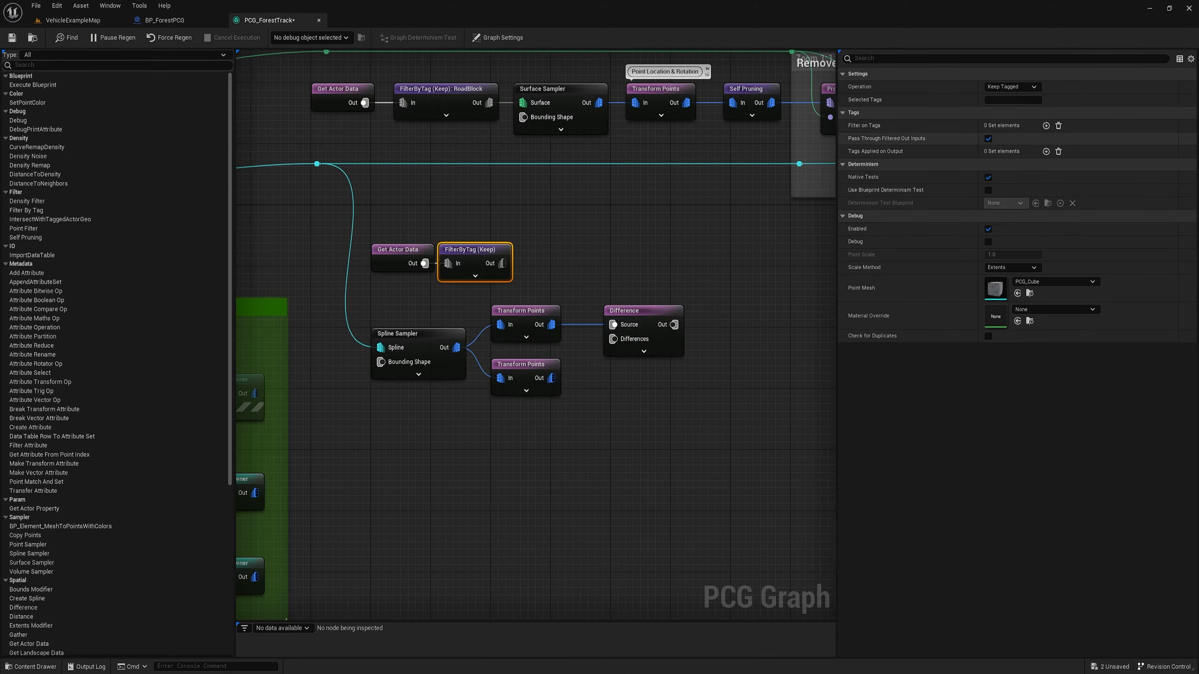
{"action": "left_click", "coordinate": [1012, 100]}
{"action": "key", "text": "ctrl+v"}
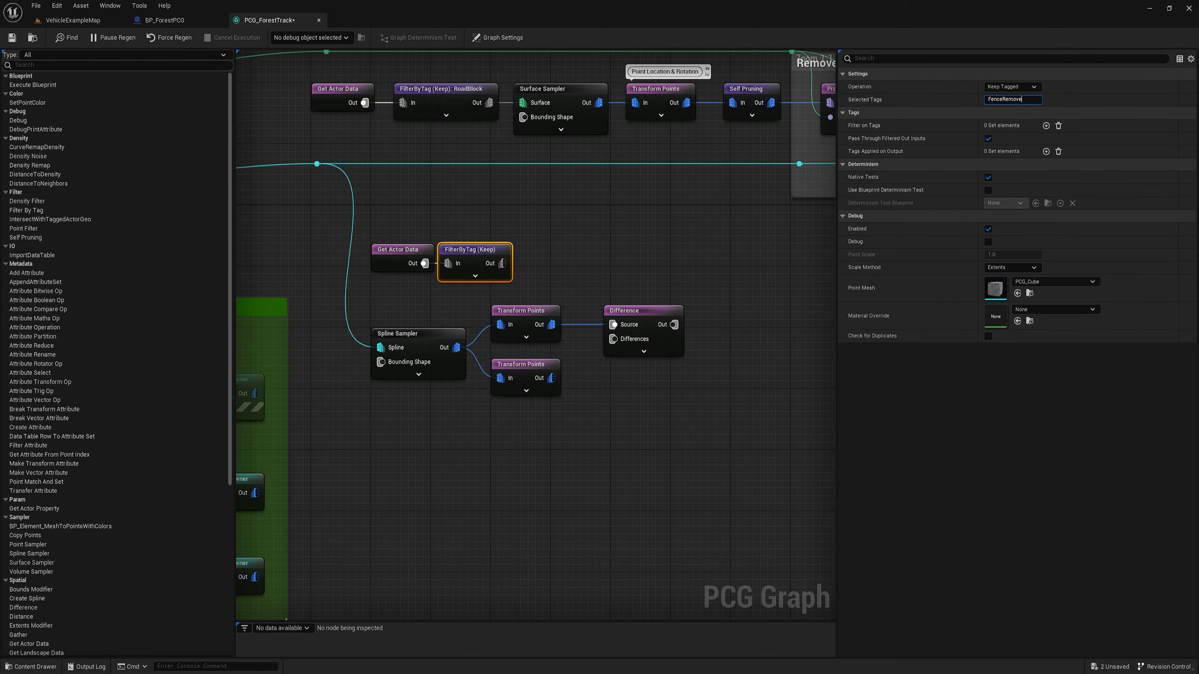
- Connect the FenceRemove filter's output to the Difference node's Differences input
{"action": "left_click", "coordinate": [655, 253]}
{"action": "right_click_drag", "start_coordinate": [655, 254], "coordinate": [560, 244]}
{"action": "left_click_drag", "start_coordinate": [448, 254], "coordinate": [518, 329]}
- Duplicate the Difference node, feed it from the aligned lower Transform Points as Source and the FenceRemove filter as Differences
{"action": "left_click", "coordinate": [547, 310]}
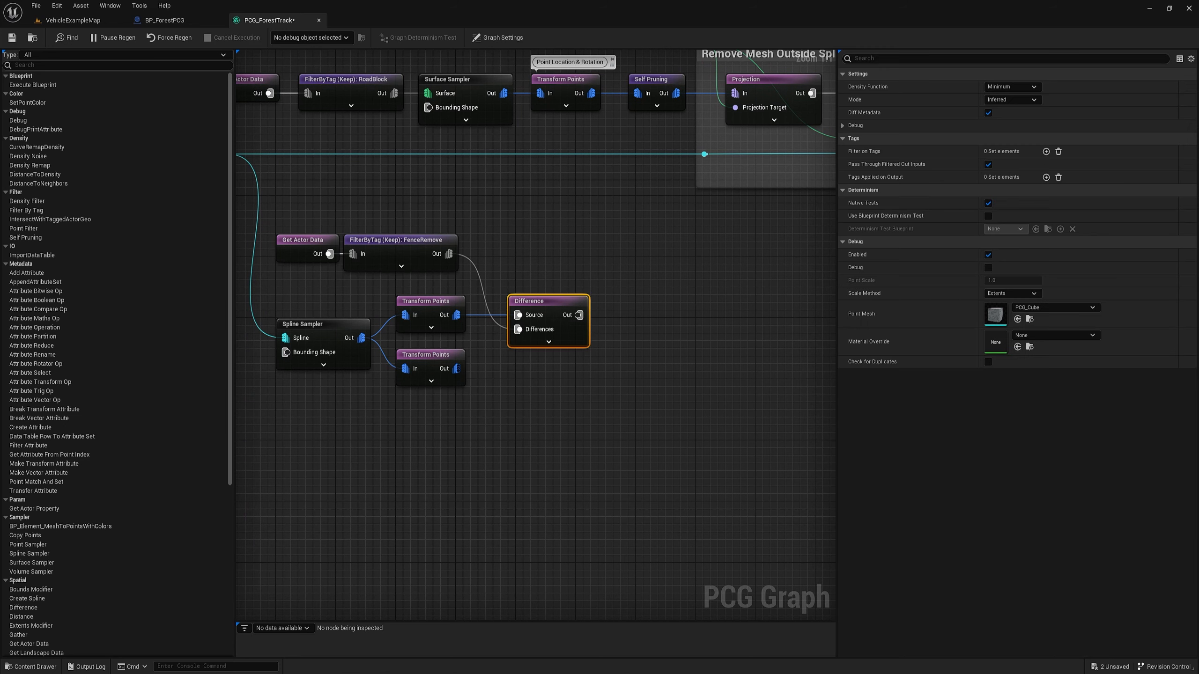
{"action": "key", "text": "ctrl+d"}
{"action": "left_click_drag", "start_coordinate": [518, 376], "coordinate": [457, 368]}
{"action": "left_click", "coordinate": [425, 355]}
{"action": "left_click", "coordinate": [562, 380], "text": "shift"}
{"action": "key", "text": "q"}
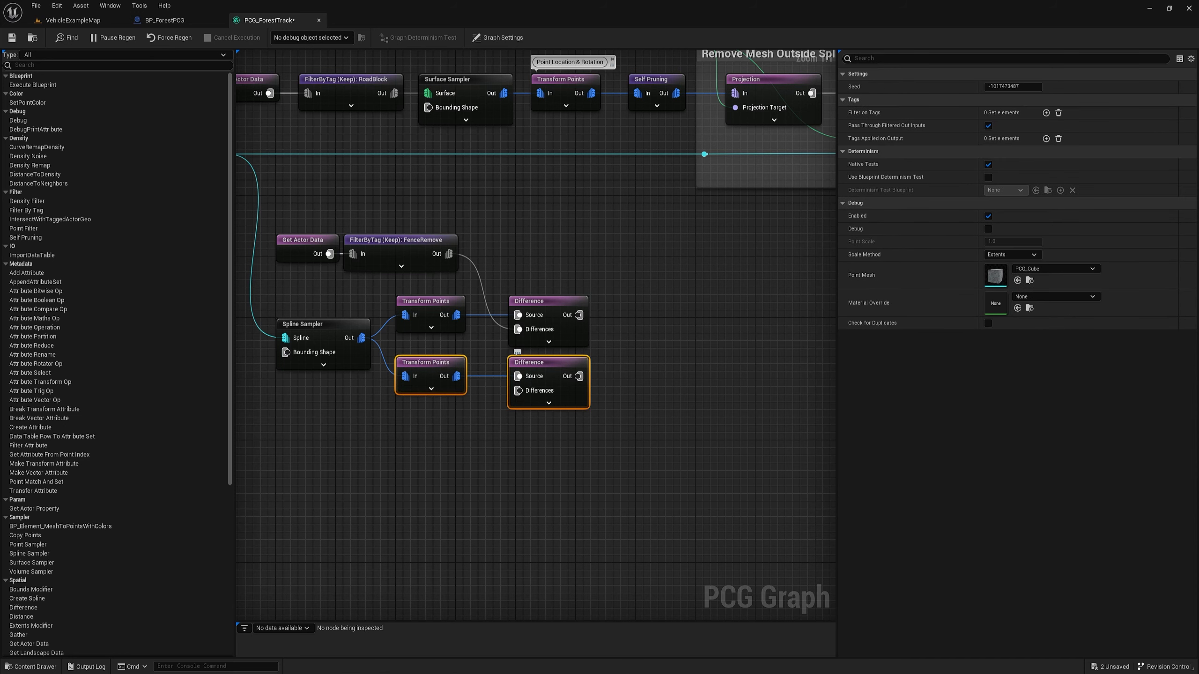
{"action": "left_click_drag", "start_coordinate": [518, 390], "coordinate": [447, 254]}
{"action": "left_click", "coordinate": [682, 348]}
- Add a Static Mesh Spawner fed by the upper Difference node's output and place it level with that node
{"action": "right_click_drag", "start_coordinate": [682, 349], "coordinate": [602, 339]}
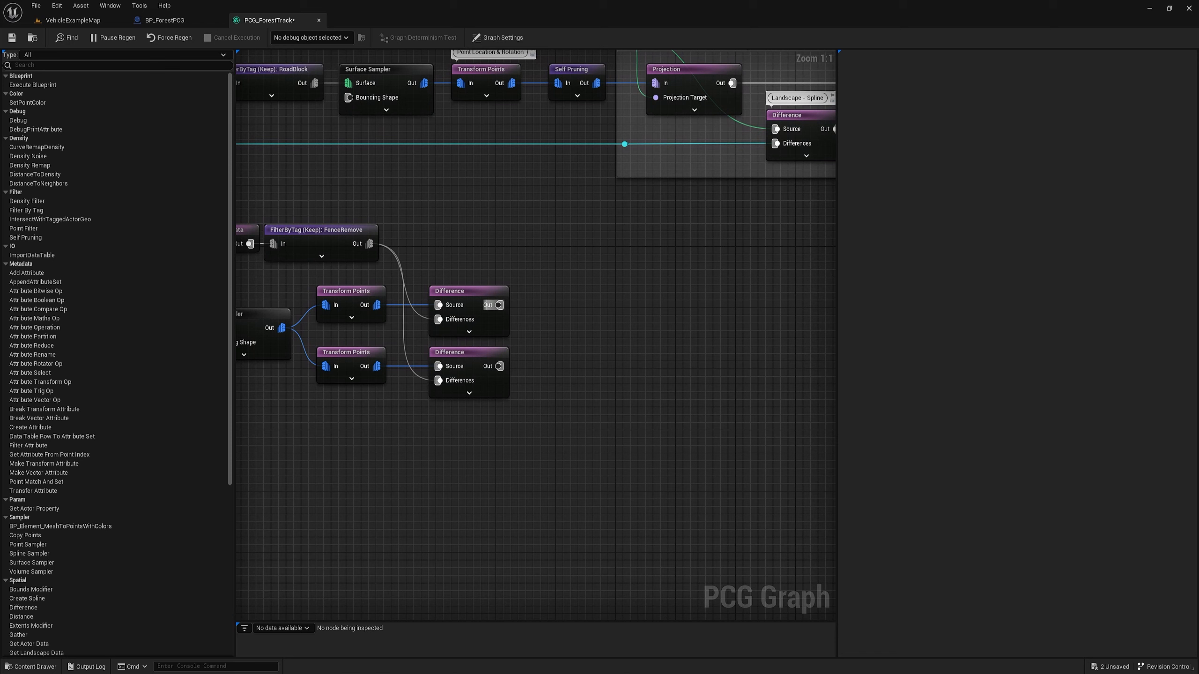
{"action": "left_click_drag", "start_coordinate": [498, 304], "coordinate": [571, 305]}
{"action": "type", "text": "sta"}
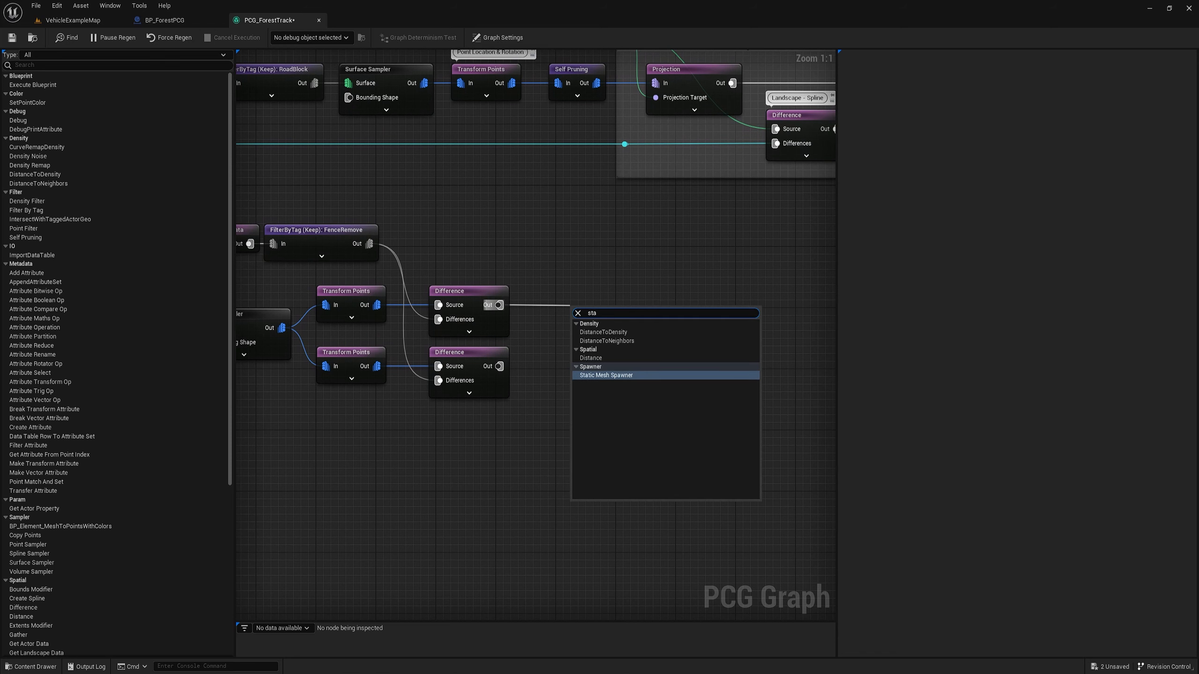
{"action": "left_click", "coordinate": [606, 376]}
{"action": "left_click_drag", "start_coordinate": [612, 325], "coordinate": [650, 304]}
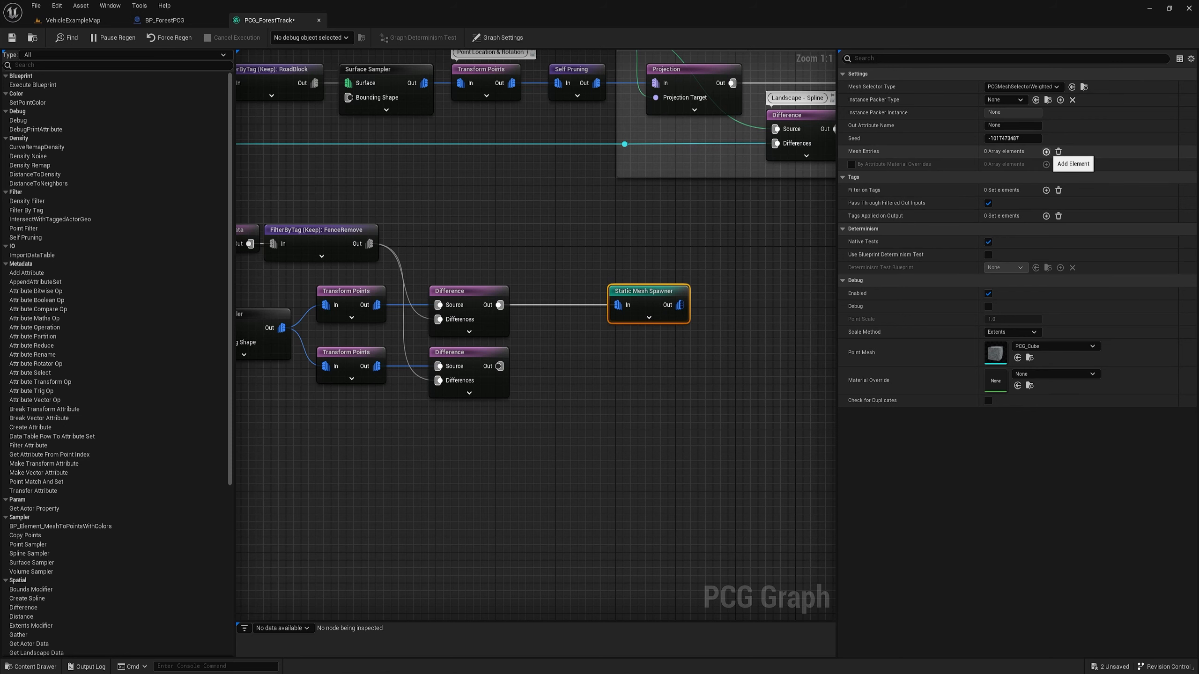
- Add one mesh entry to the Static Mesh Spawner and assign it the traffic cone mesh from the Traffic_Cone_vhvpabi folder
{"action": "left_click", "coordinate": [1046, 151]}
{"action": "left_click", "coordinate": [851, 165]}
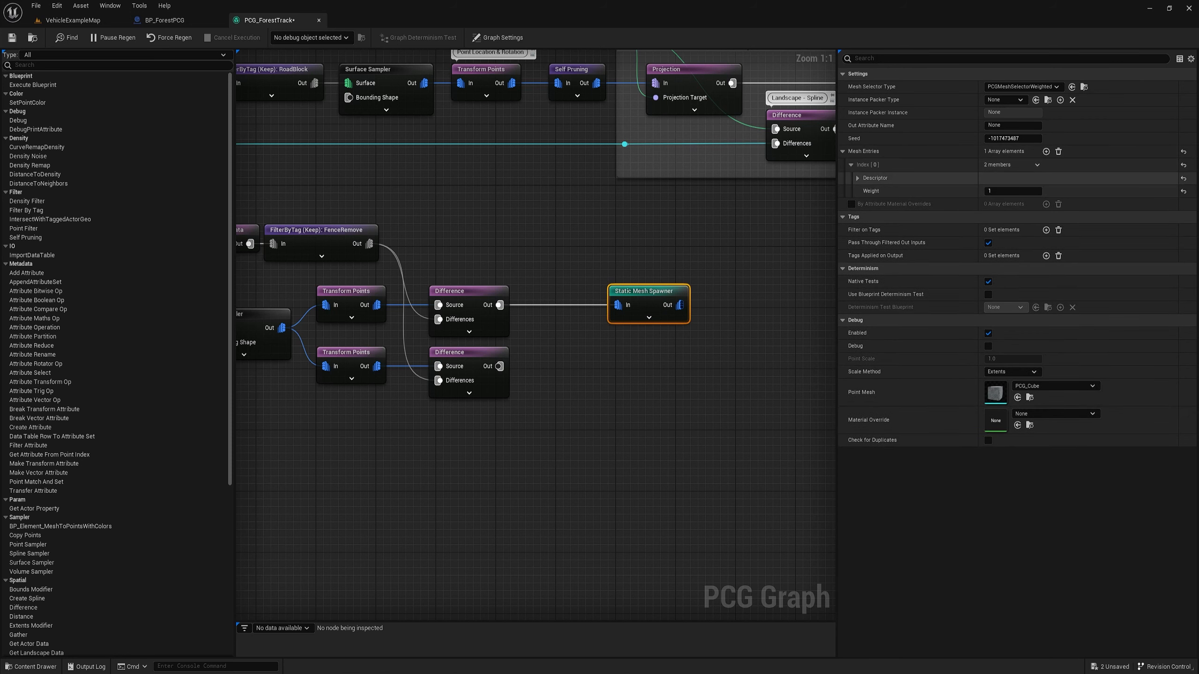
{"action": "left_click", "coordinate": [857, 178]}
{"action": "right_click_drag", "start_coordinate": [726, 370], "coordinate": [735, 364]}
{"action": "key", "text": "ctrl+space"}
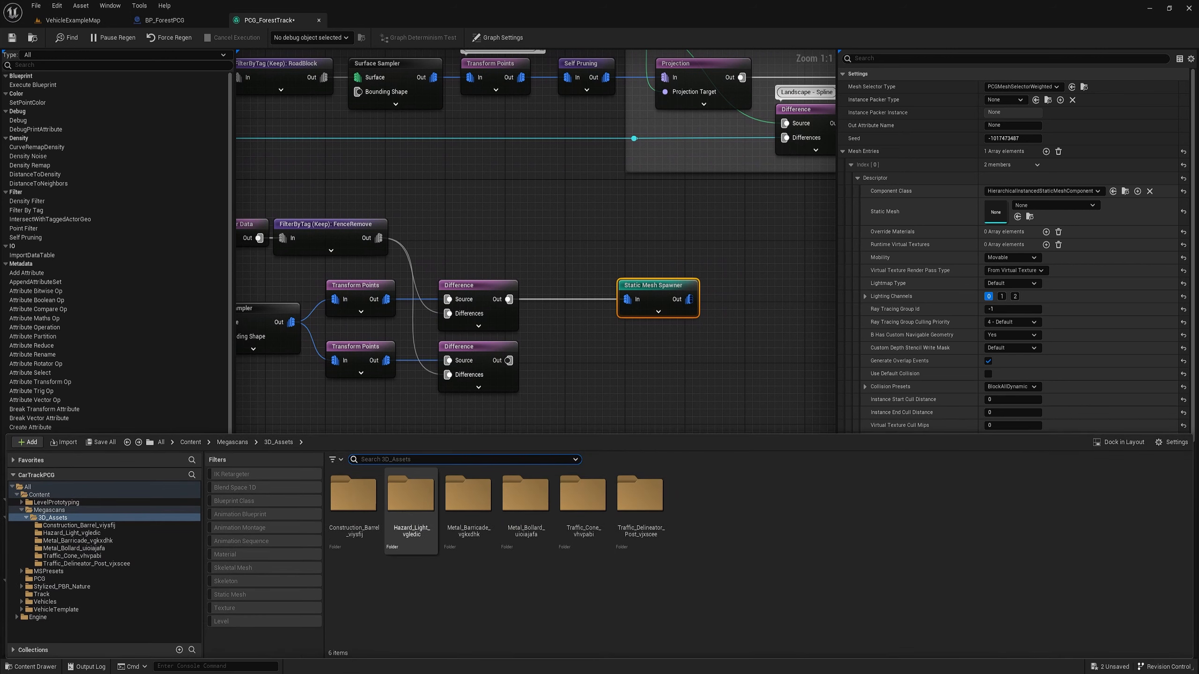
{"action": "double_click", "coordinate": [583, 501]}
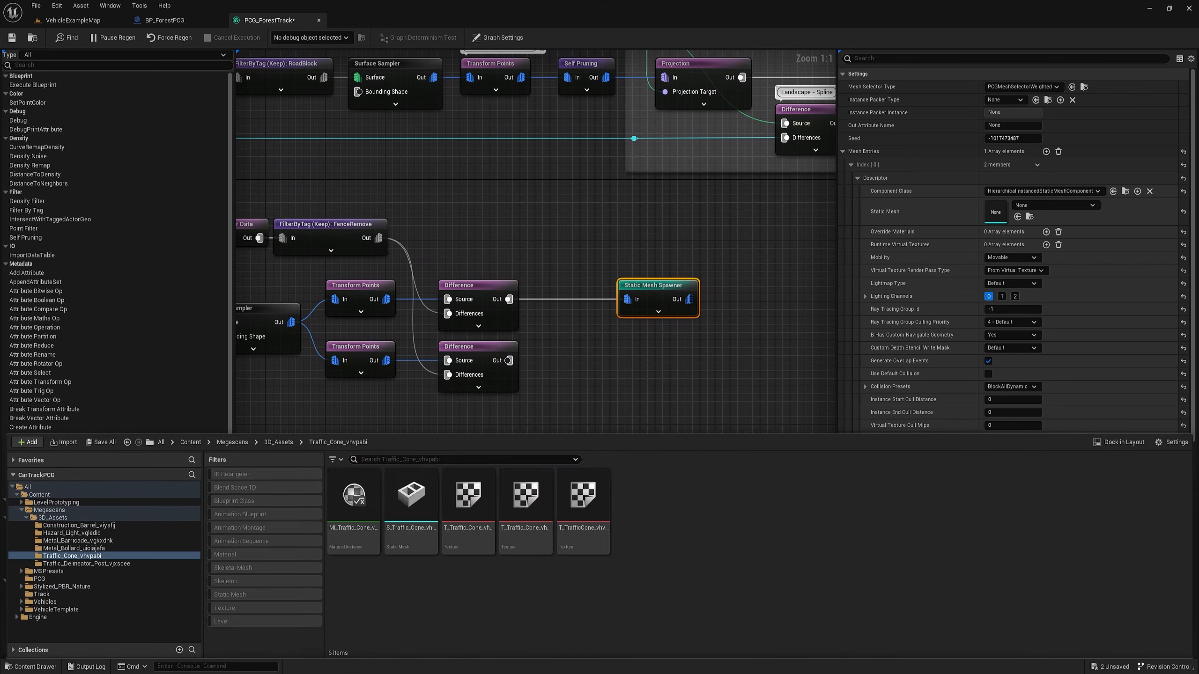
{"action": "left_click", "coordinate": [411, 501]}
{"action": "left_click_drag", "start_coordinate": [411, 501], "coordinate": [1039, 210]}
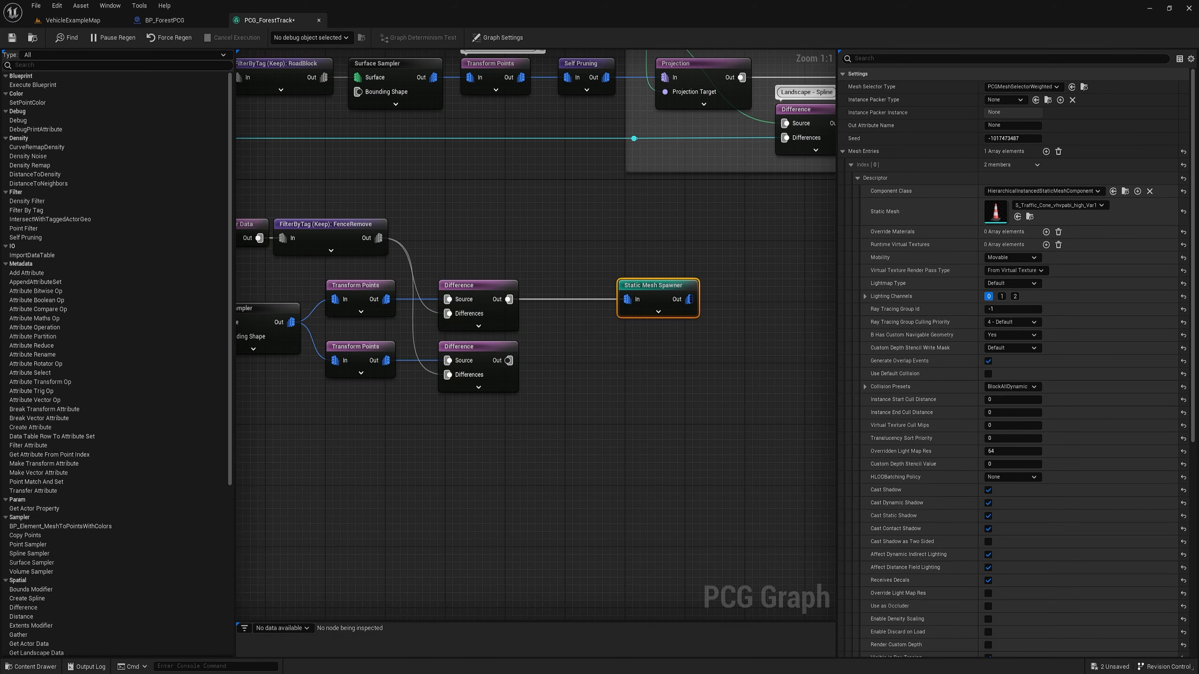
- Connect the lower Difference node to the Static Mesh Spawner and inspect the track edges in the VehicleExampleMap level
{"action": "left_click_drag", "start_coordinate": [531, 371], "coordinate": [628, 299]}
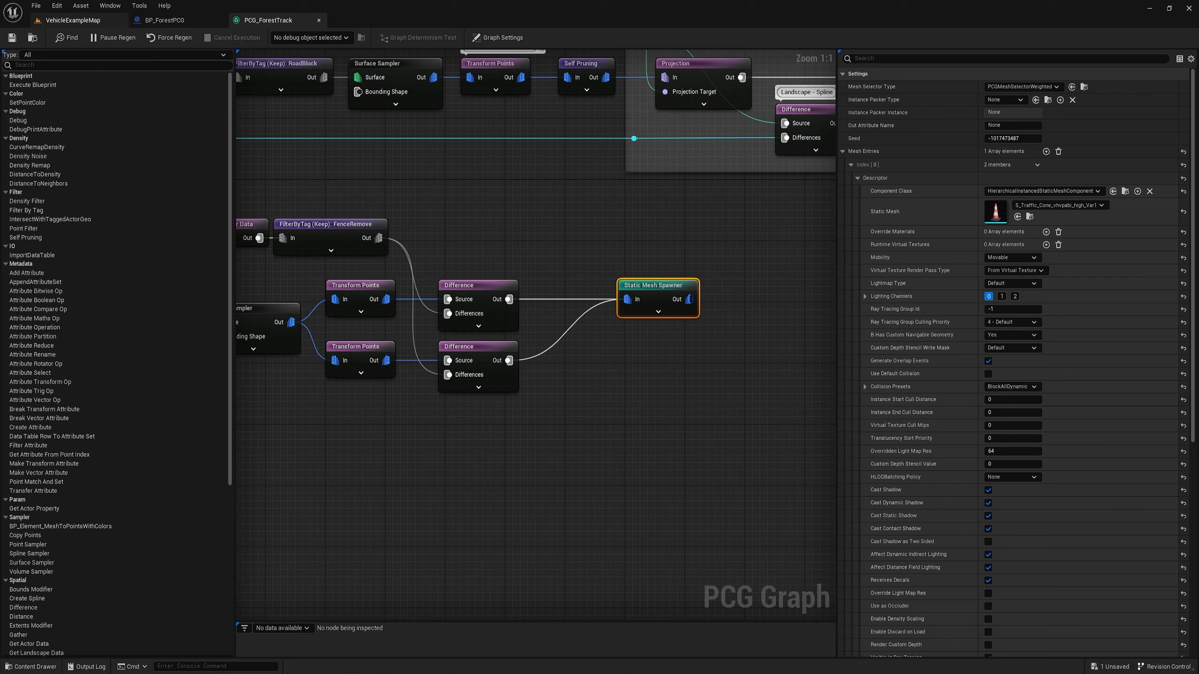
{"action": "left_click", "coordinate": [75, 19]}
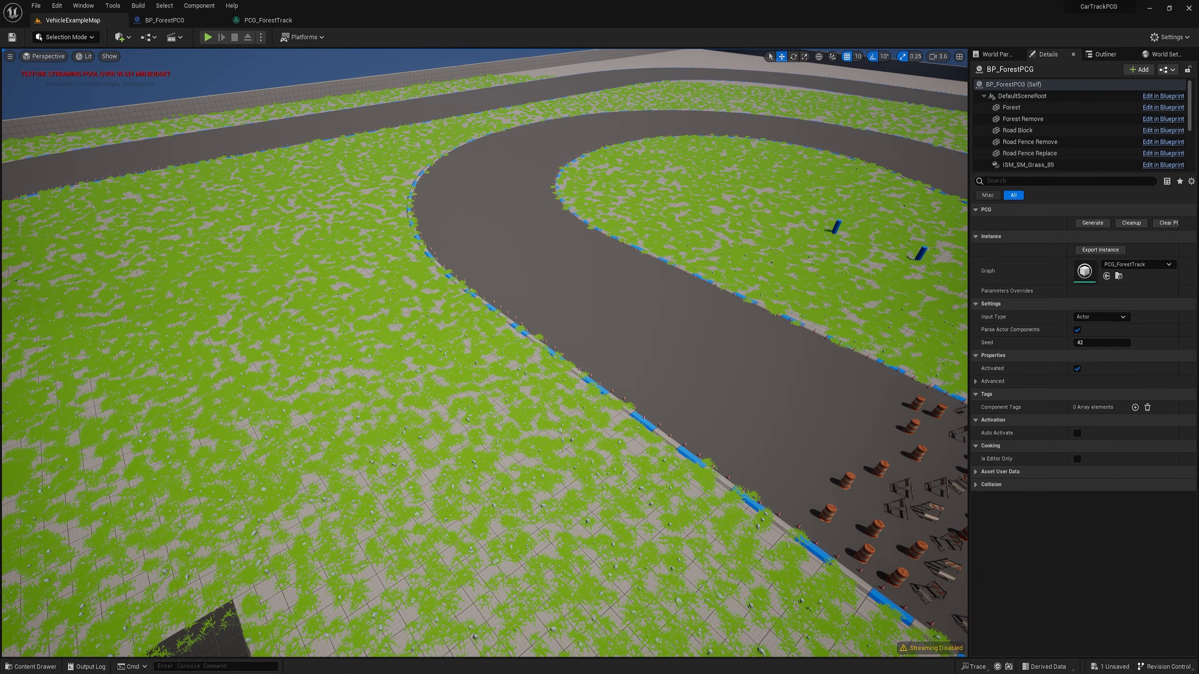
{"action": "right_click_drag", "start_coordinate": [599, 337], "coordinate": [614, 317]}
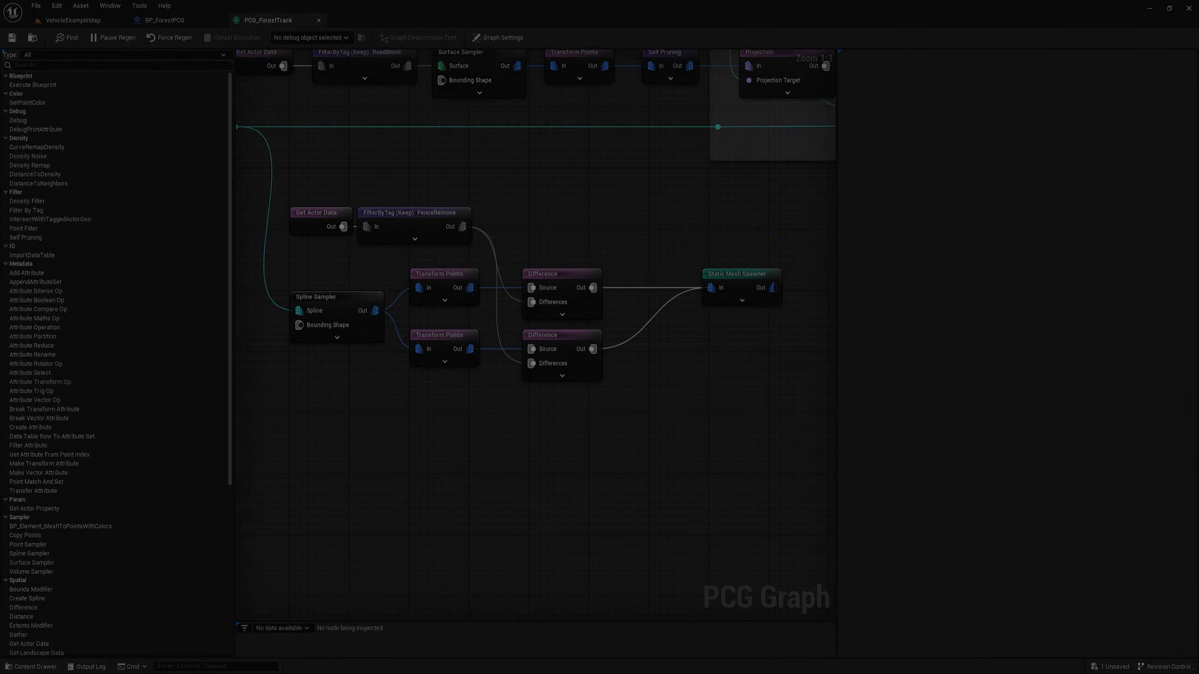
- Wrap the Get Actor Data and FenceRemove filter nodes in a comment box titled "Fence Remove"
{"action": "left_click_drag", "start_coordinate": [510, 184], "coordinate": [287, 238]}
{"action": "key", "text": "c"}
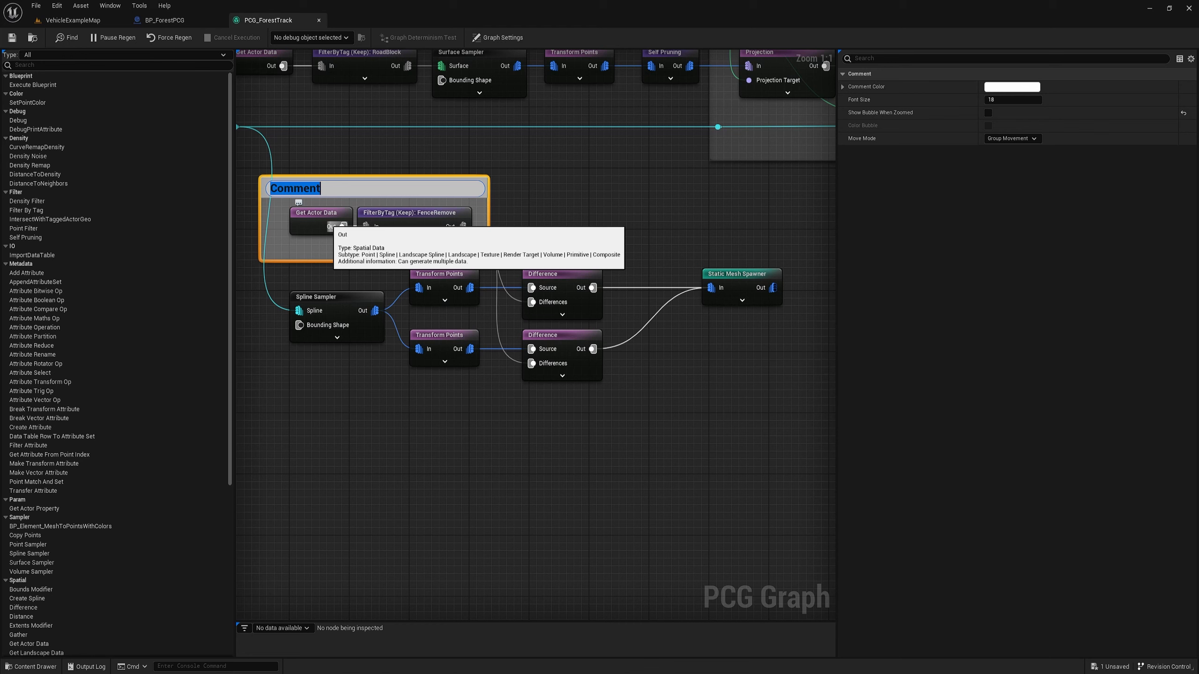
{"action": "type", "text": "Fence Remo"}
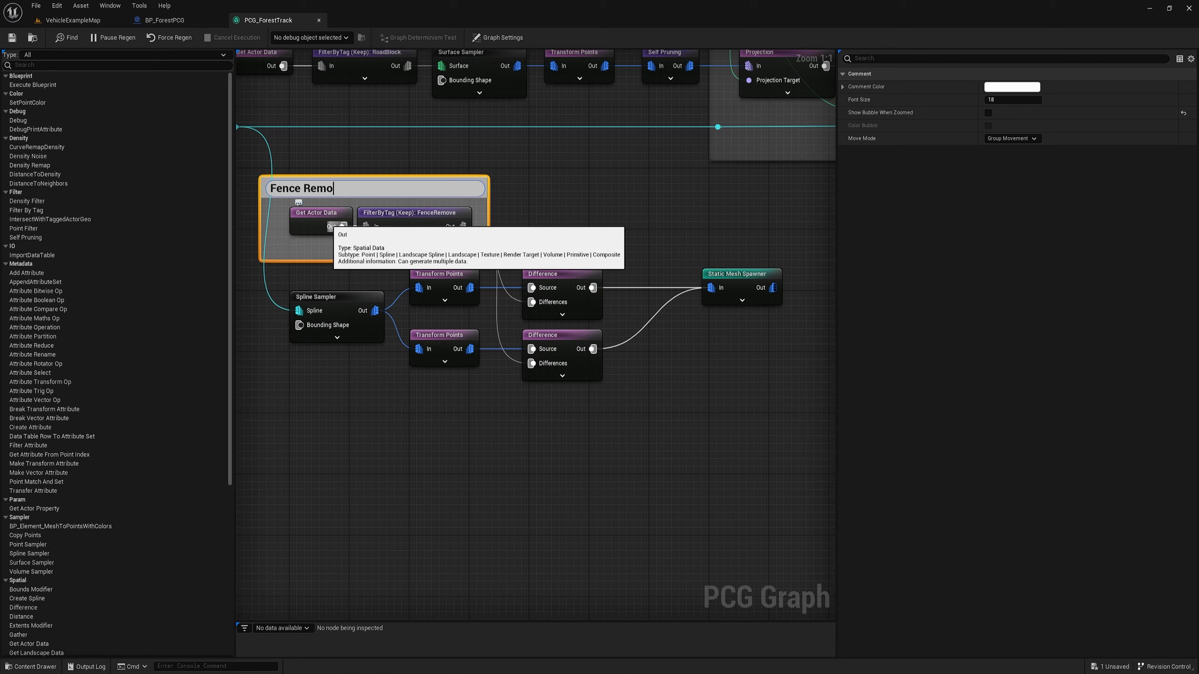
{"action": "type", "text": "ve"}
{"action": "key", "text": "Return"}
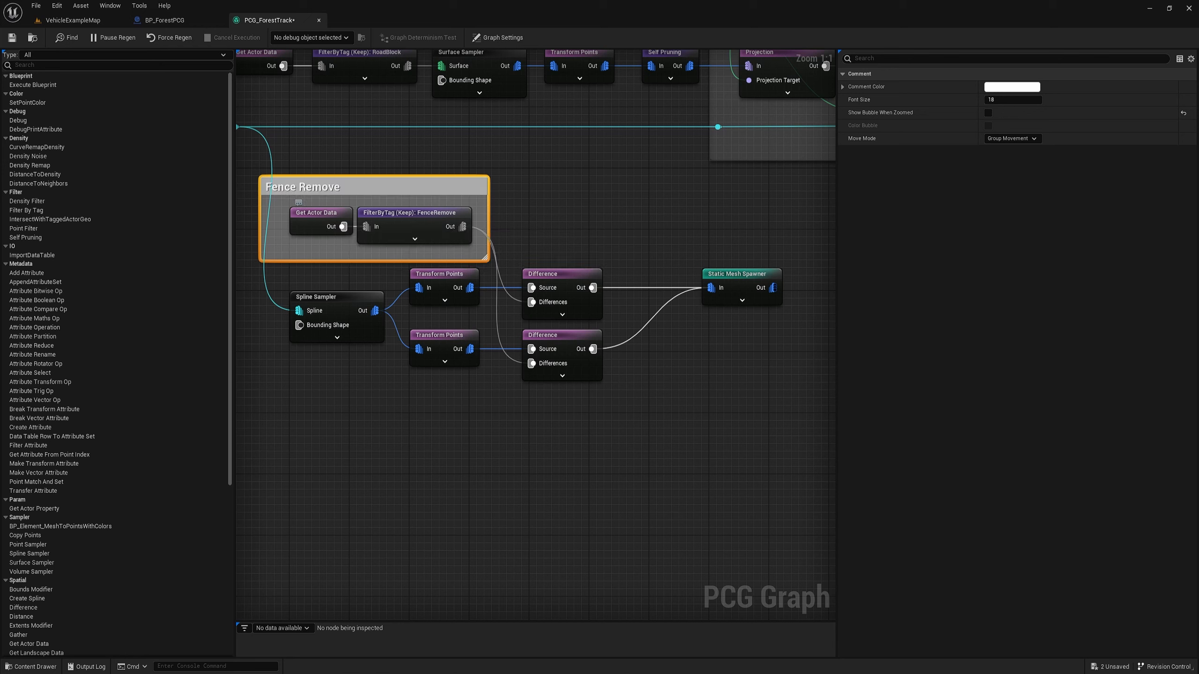
- Set the Fence Remove comment box's color to a grey with value 0.1875
{"action": "left_click", "coordinate": [1012, 88]}
{"action": "left_click", "coordinate": [956, 201]}
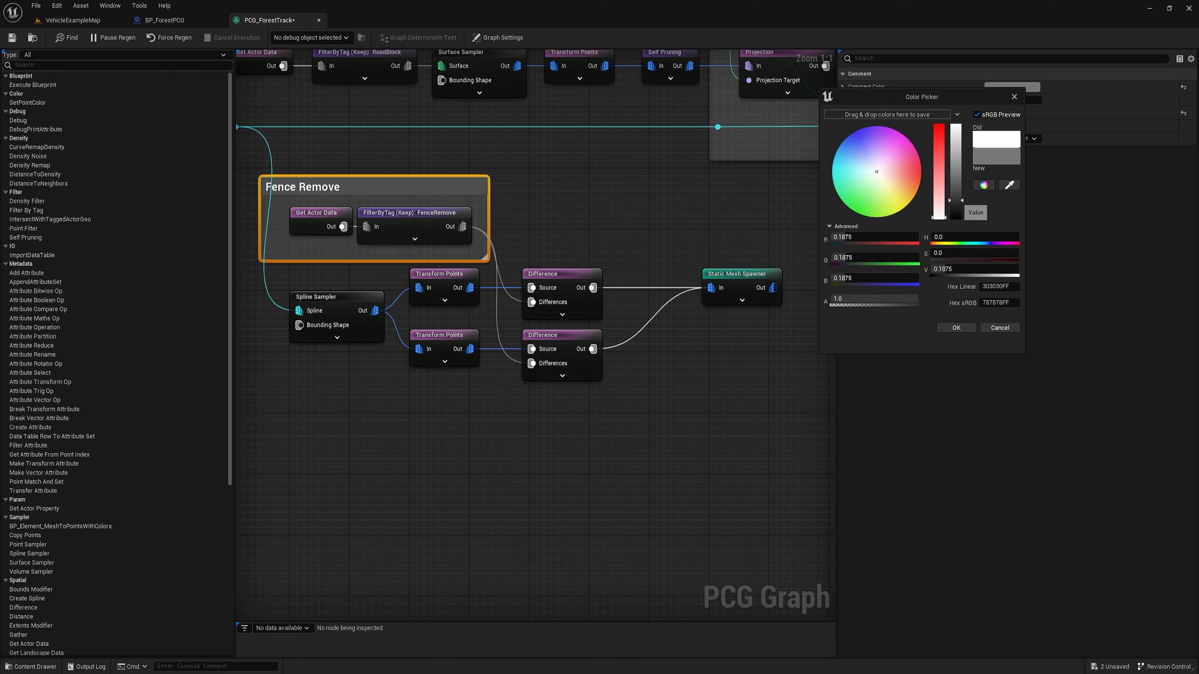
{"action": "left_click", "coordinate": [956, 327]}
{"action": "key", "text": "Escape"}
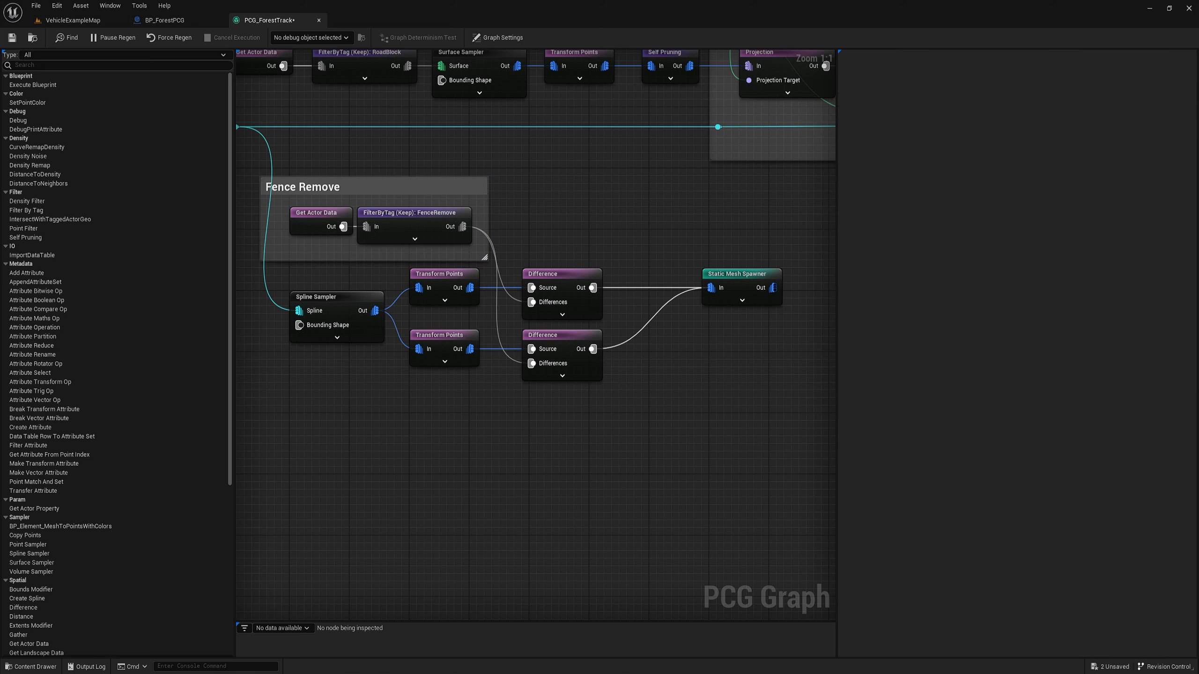
- Duplicate the Fence Remove comment box with its two nodes beside the original and retitle the copy "Fence Replace"
{"action": "left_click_drag", "start_coordinate": [255, 173], "coordinate": [495, 265]}
{"action": "right_click_drag", "start_coordinate": [633, 220], "coordinate": [529, 222]}
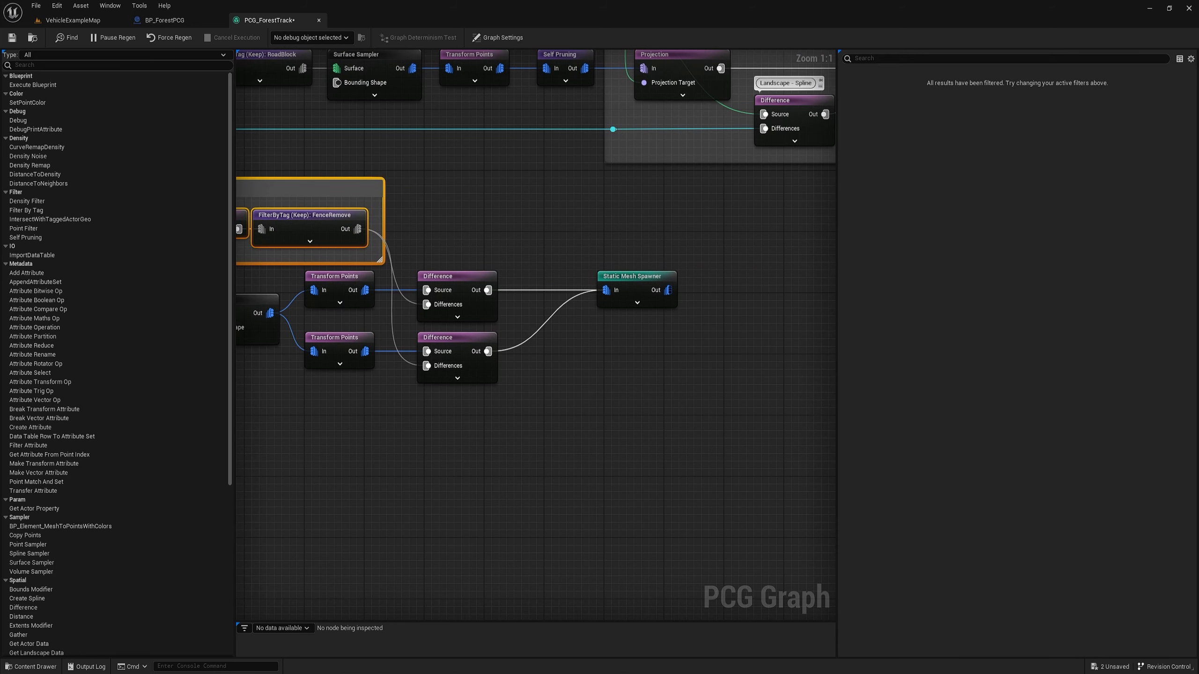
{"action": "key", "text": "ctrl+d"}
{"action": "left_click_drag", "start_coordinate": [535, 182], "coordinate": [500, 193]}
{"action": "double_click", "coordinate": [461, 189]}
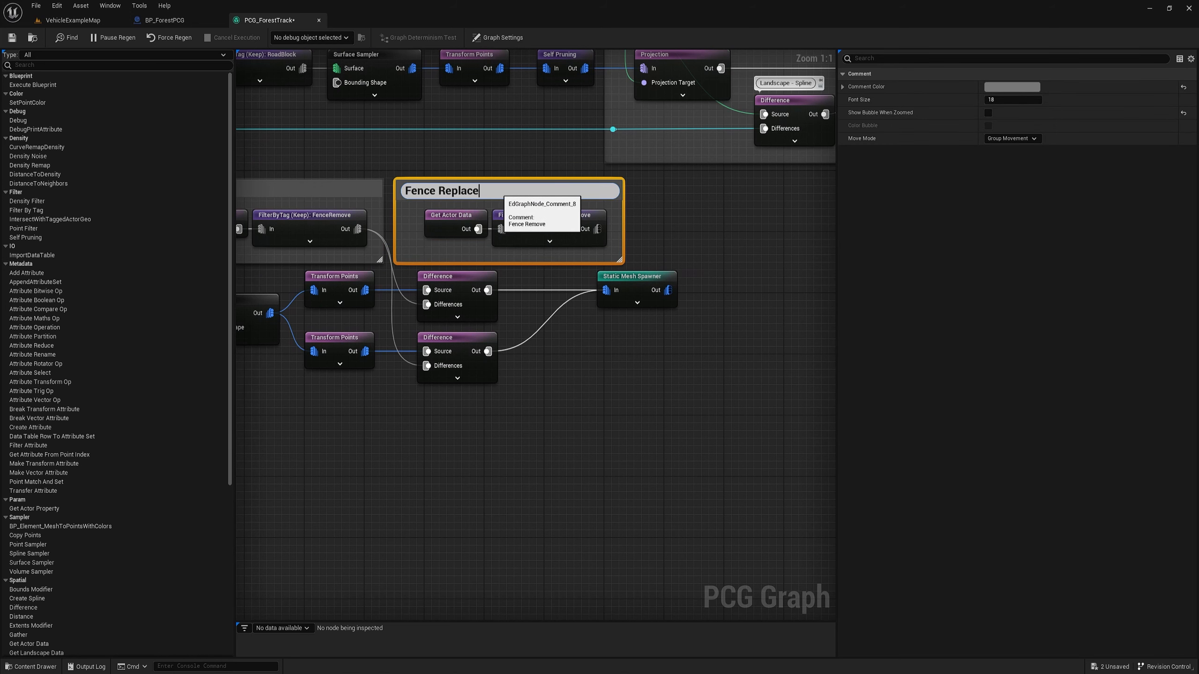
{"action": "key", "text": "Return"}
{"action": "right_click_drag", "start_coordinate": [503, 196], "coordinate": [563, 186]}
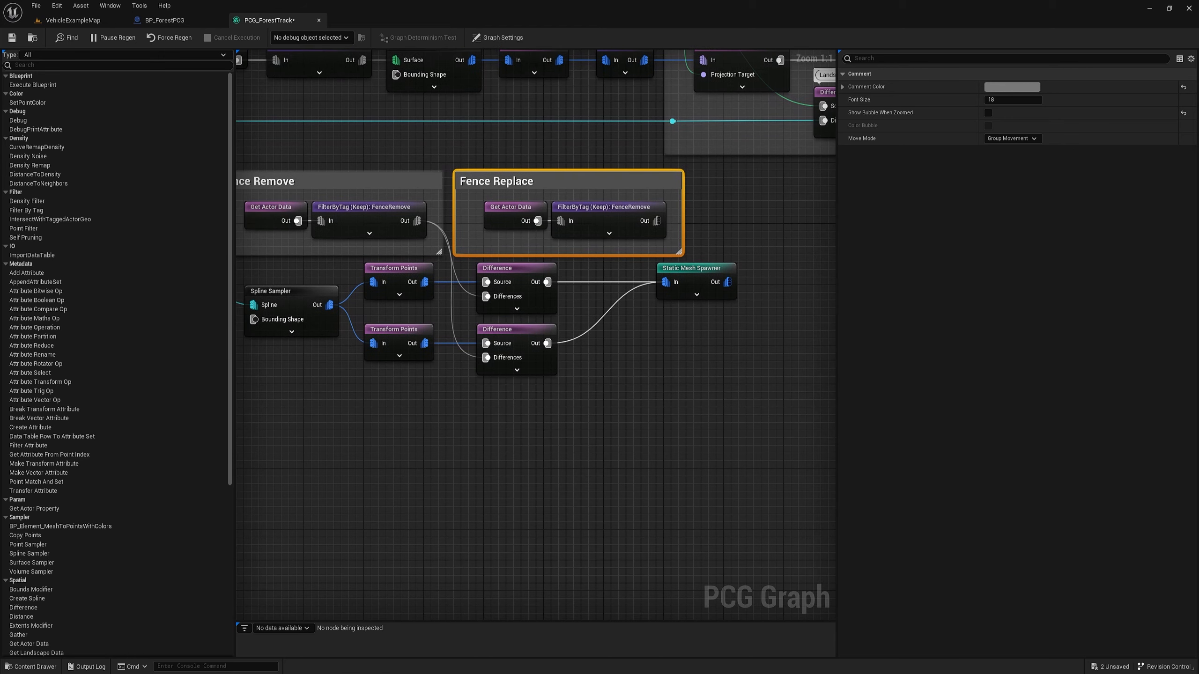
- Copy the FenceReplace tag from the Road Fence Replace component in BP_ForestPCG into the Fence Replace box's FilterByTag node as its selected tag
{"action": "left_click", "coordinate": [165, 20]}
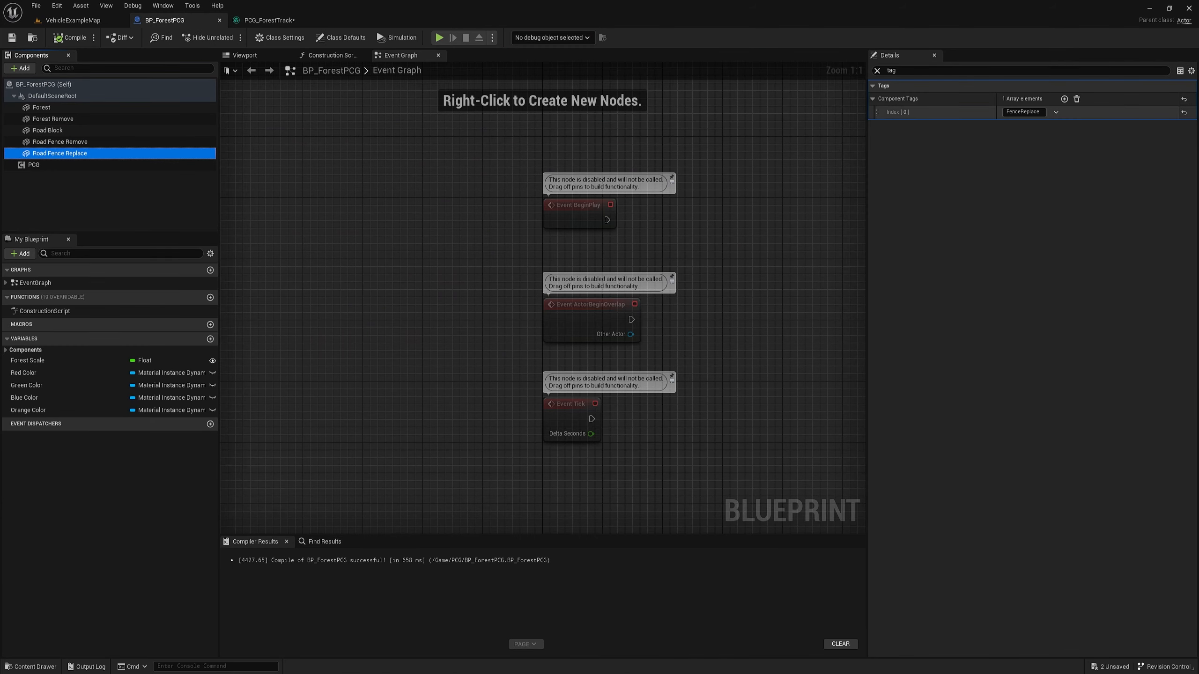
{"action": "left_click", "coordinate": [1022, 112]}
{"action": "key", "text": "ctrl+c"}
{"action": "left_click", "coordinate": [279, 20]}
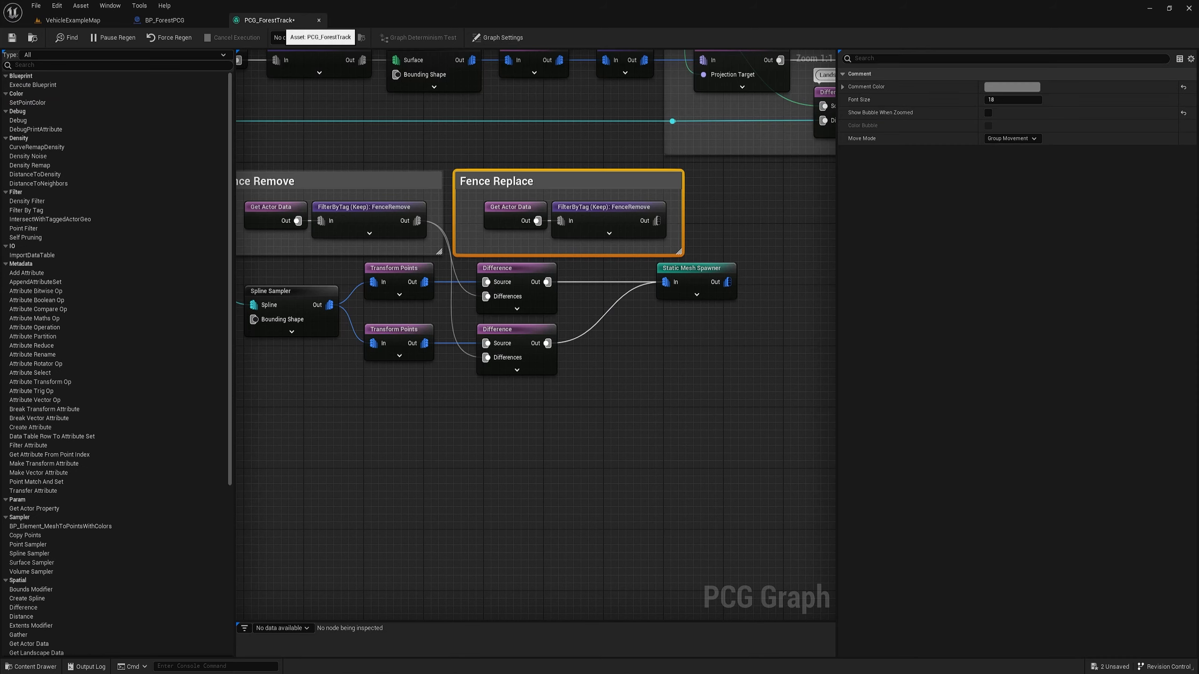
{"action": "left_click", "coordinate": [626, 213]}
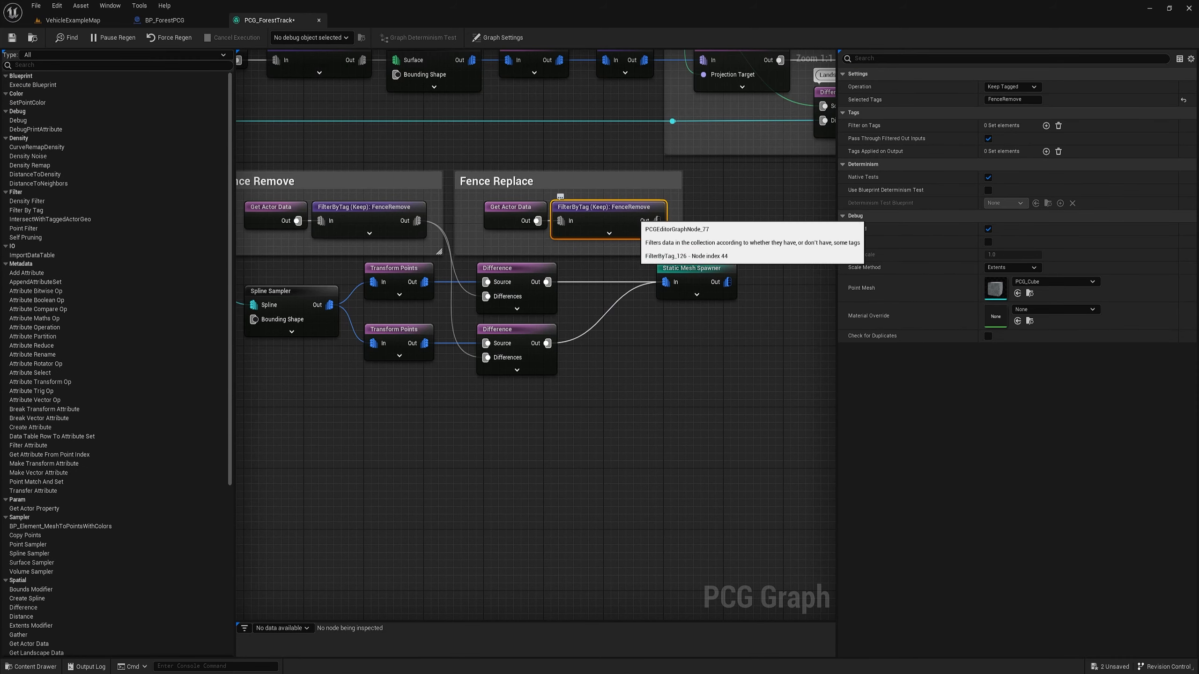
{"action": "left_click", "coordinate": [1013, 99]}
{"action": "key", "text": "ctrl+v"}
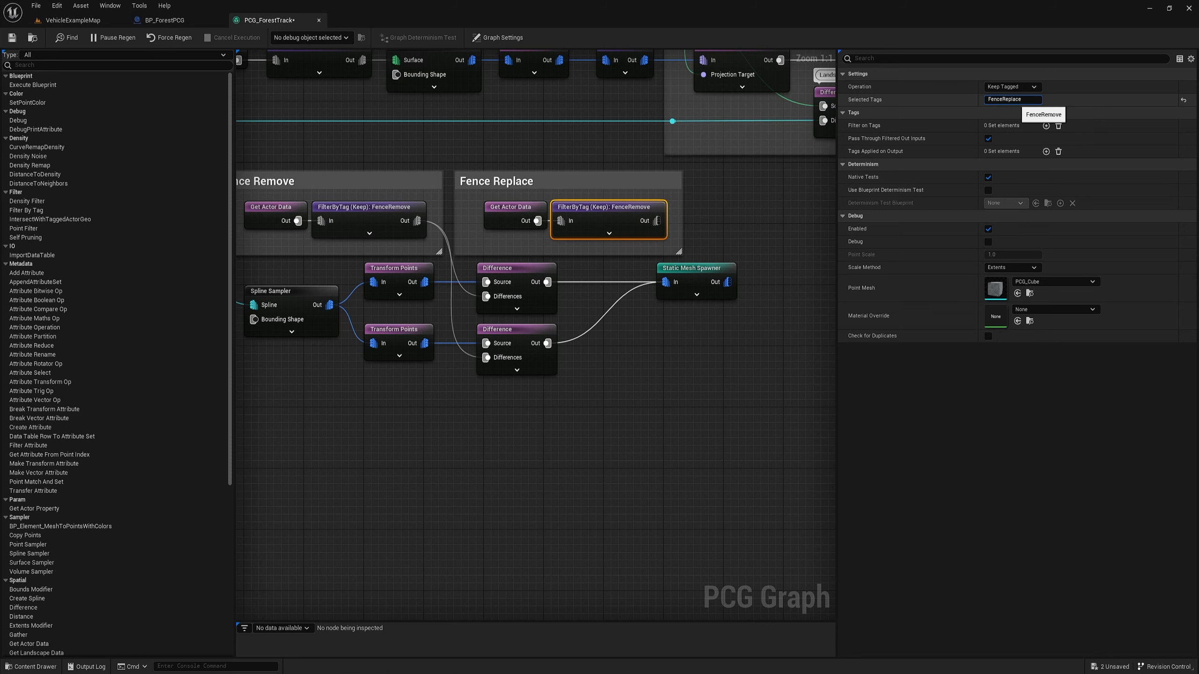
{"action": "key", "text": "Return"}
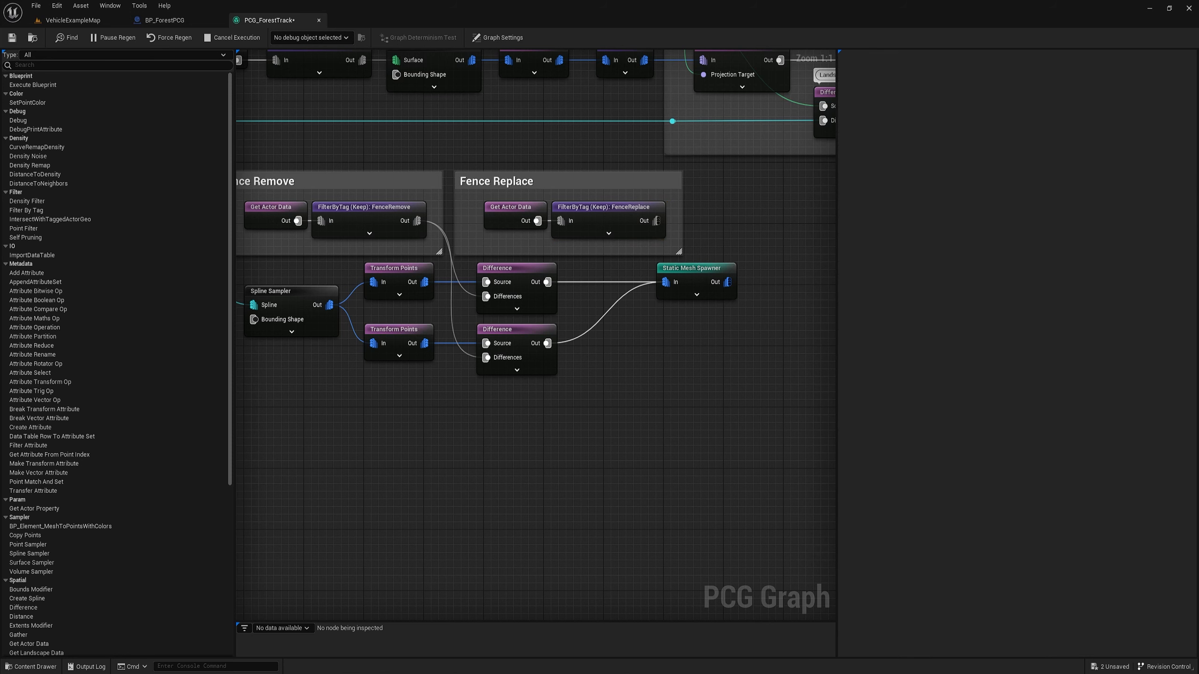
- Duplicate the two Difference nodes beside the originals and connect each original's Out to the Source of its copy
{"action": "right_click_drag", "start_coordinate": [768, 220], "coordinate": [735, 212]}
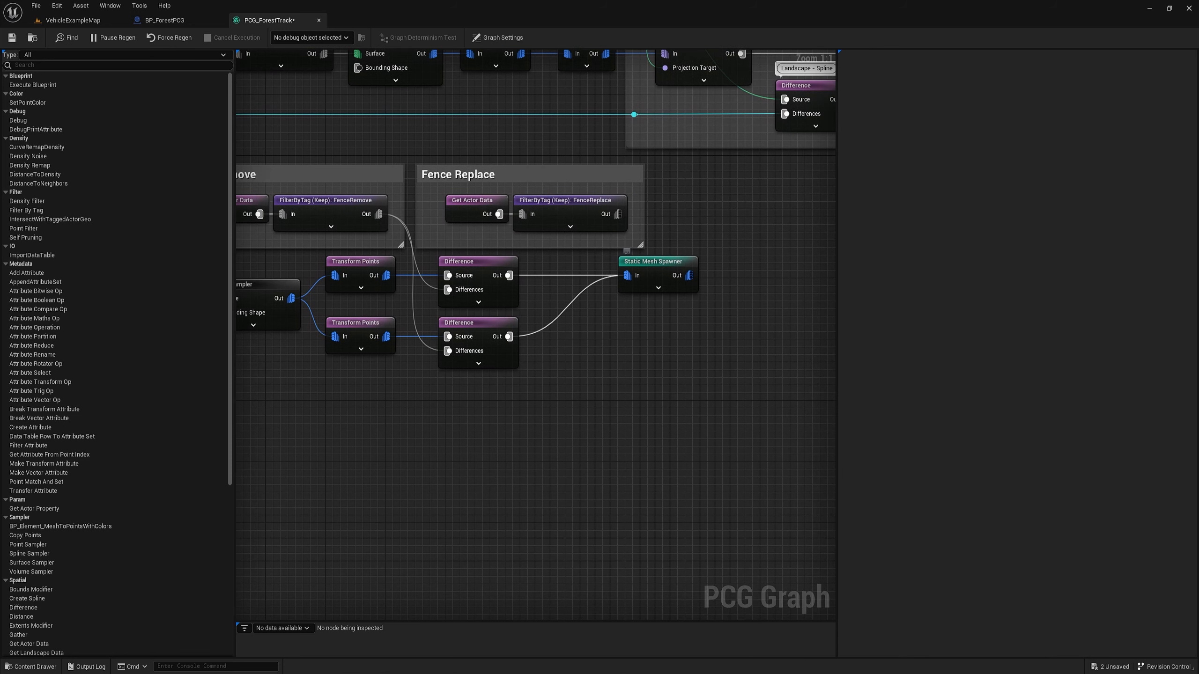
{"action": "left_click_drag", "start_coordinate": [653, 261], "coordinate": [743, 261]}
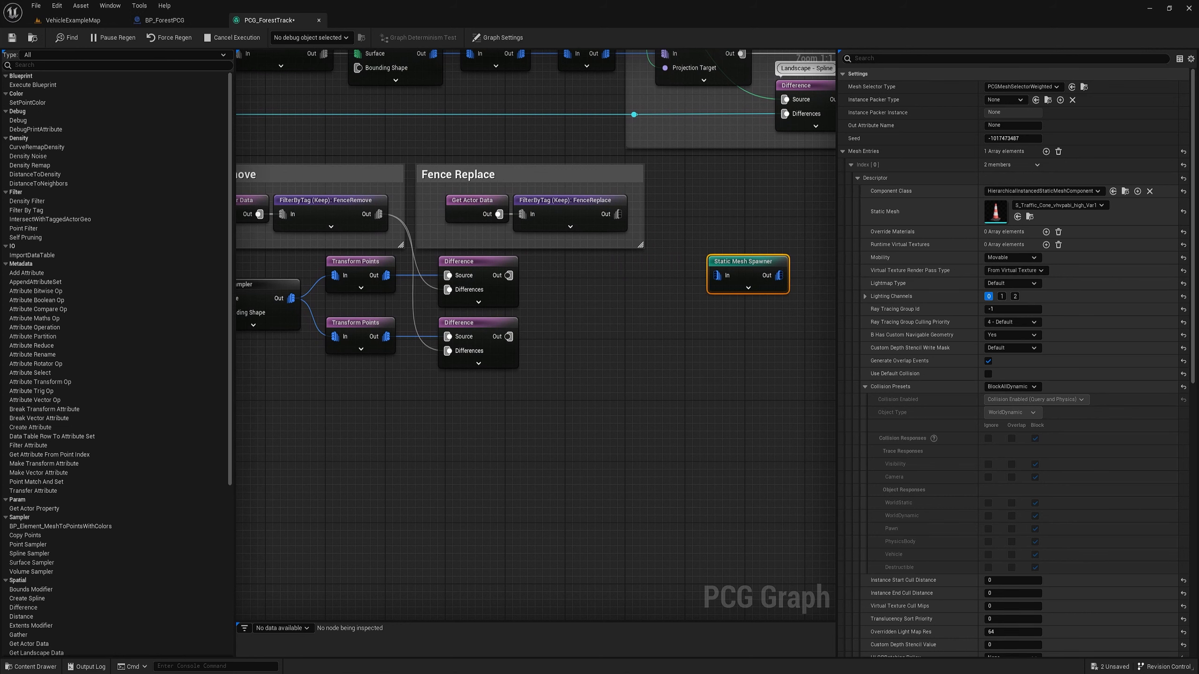
{"action": "left_click_drag", "start_coordinate": [552, 276], "coordinate": [480, 349]}
{"action": "key", "text": "ctrl+d"}
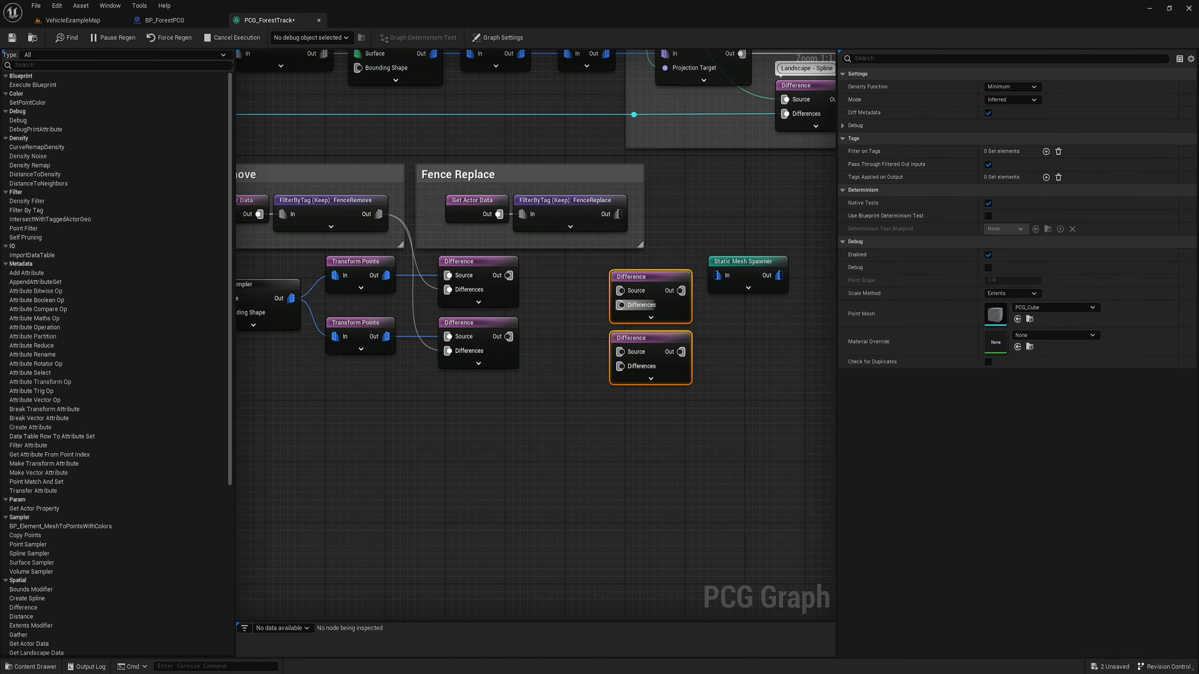
{"action": "left_click_drag", "start_coordinate": [632, 304], "coordinate": [625, 289]}
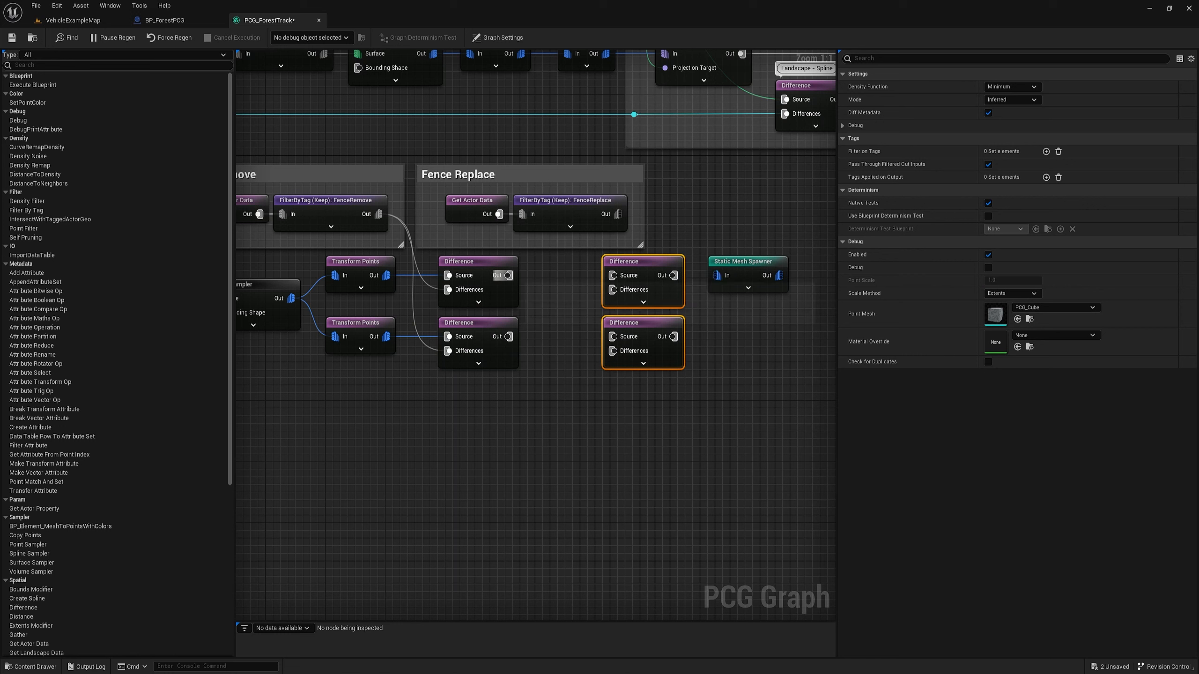
{"action": "left_click_drag", "start_coordinate": [509, 275], "coordinate": [614, 275]}
{"action": "left_click_drag", "start_coordinate": [508, 336], "coordinate": [612, 336]}
- Connect the FenceReplace filter to the Differences inputs of both new Difference nodes, link their outputs to the Static Mesh Spawner, and save
{"action": "left_click_drag", "start_coordinate": [634, 267], "coordinate": [777, 273]}
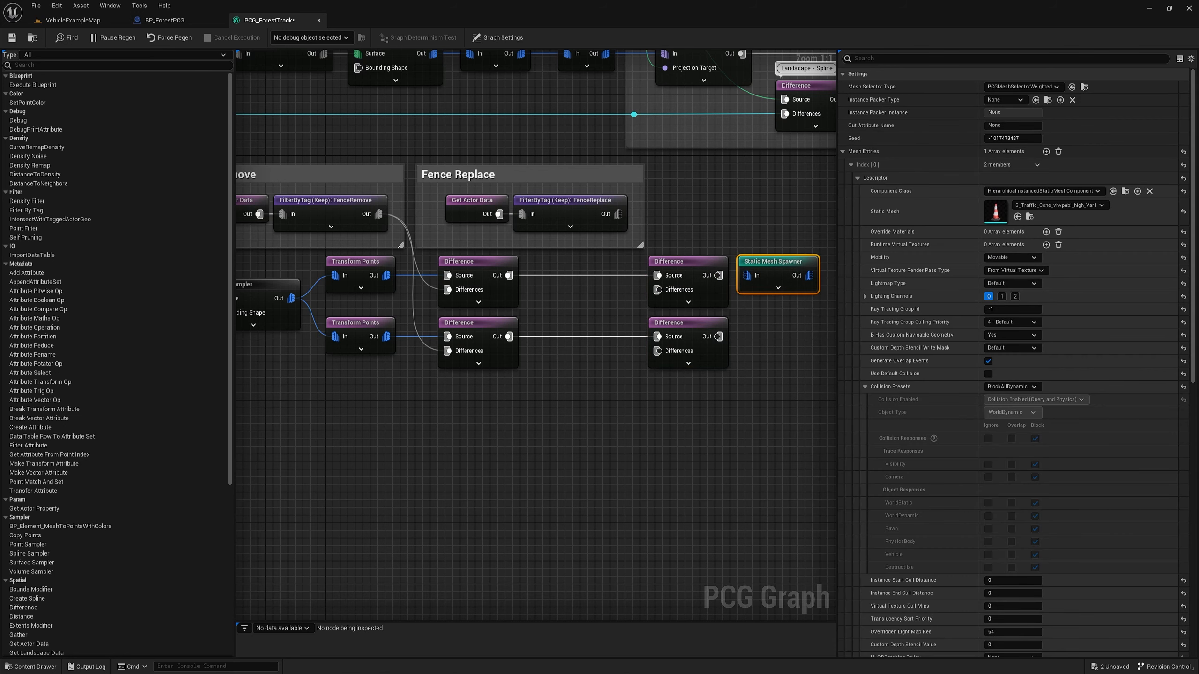
{"action": "left_click_drag", "start_coordinate": [619, 214], "coordinate": [753, 276]}
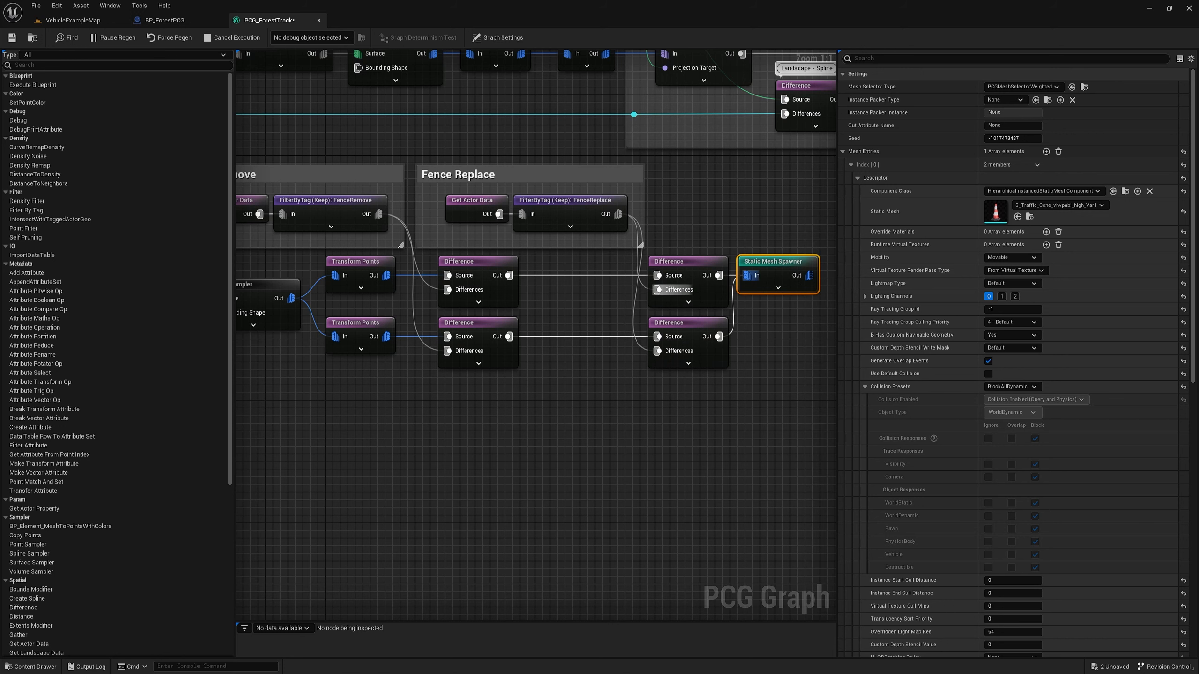
{"action": "key", "text": "ctrl+s"}
- Wrap the Spline Sampler, Transform Points, Difference and Static Mesh Spawner nodes in a comment box titled "Road Fence", placed just below the fence filter boxes
{"action": "right_click_drag", "start_coordinate": [648, 402], "coordinate": [661, 369]}
{"action": "scroll", "coordinate": [566, 318], "scroll_direction": "down", "scroll_amount": 1}
{"action": "scroll", "coordinate": [566, 319], "scroll_direction": "up", "scroll_amount": 1}
{"action": "scroll", "coordinate": [661, 369], "scroll_direction": "down", "scroll_amount": 2}
{"action": "left_click_drag", "start_coordinate": [304, 378], "coordinate": [751, 255]}
{"action": "type", "text": "c"}
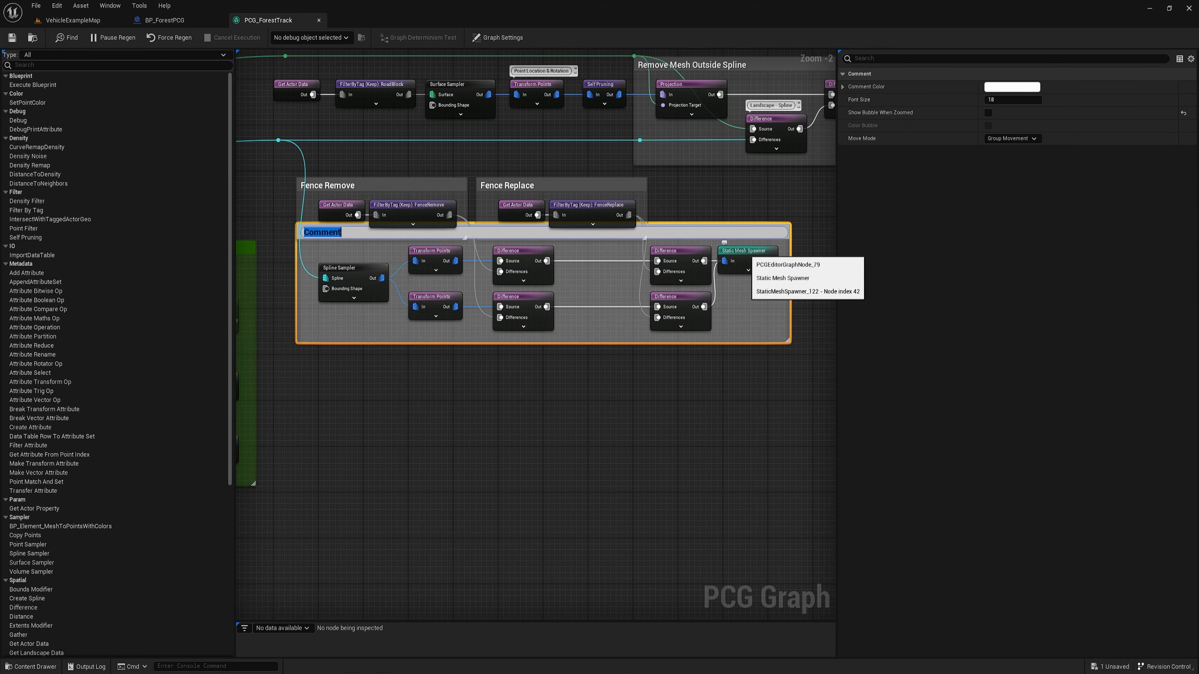
{"action": "type", "text": "Road Fence"}
{"action": "key", "text": "Return"}
{"action": "left_click_drag", "start_coordinate": [718, 228], "coordinate": [720, 254]}
- Set the Road Fence comment box's color to a teal with value about 0.32
{"action": "left_click", "coordinate": [1011, 87]}
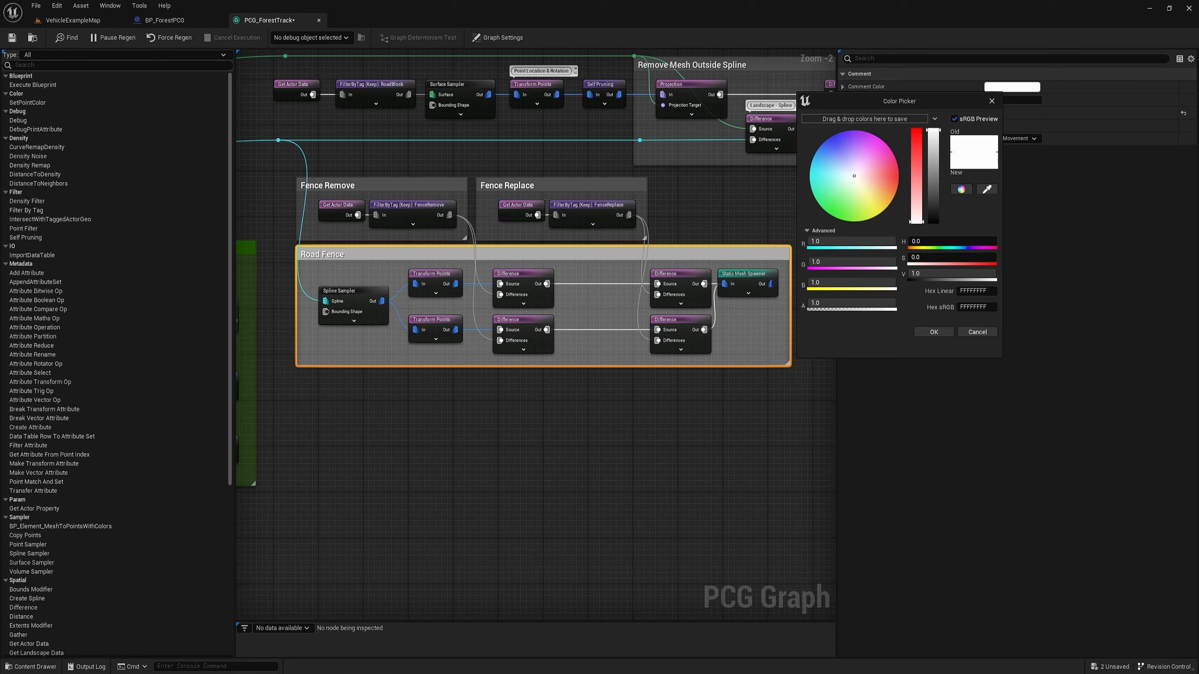
{"action": "left_click_drag", "start_coordinate": [854, 176], "coordinate": [808, 175]}
{"action": "left_click", "coordinate": [934, 332]}
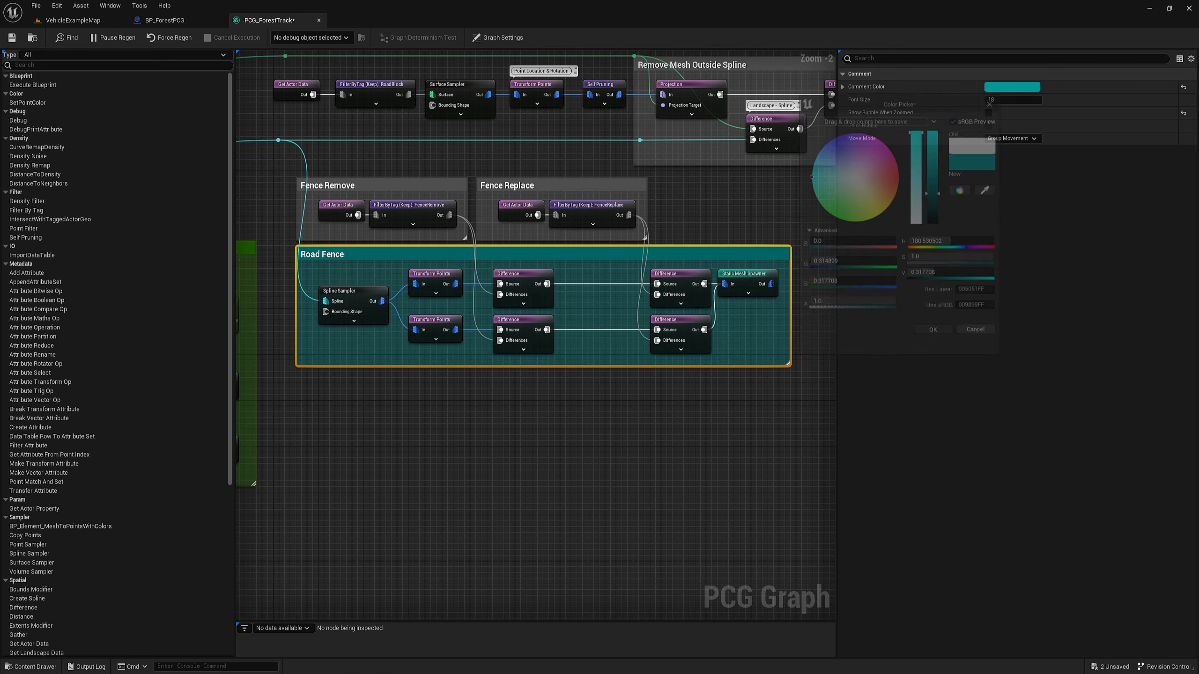
{"action": "left_click", "coordinate": [755, 418]}
- Duplicate the second pair of Difference nodes below the Road Fence box and feed the copies' Source inputs from the first Difference pair
{"action": "right_click_drag", "start_coordinate": [755, 419], "coordinate": [689, 396]}
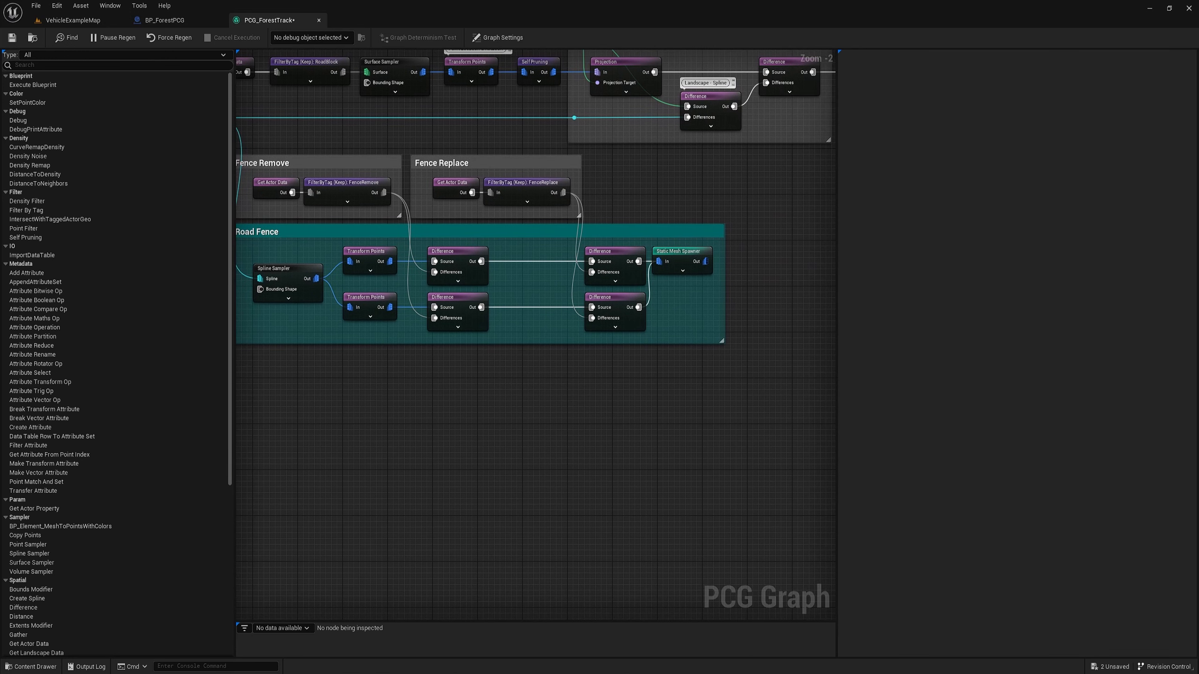
{"action": "left_click_drag", "start_coordinate": [656, 314], "coordinate": [618, 281]}
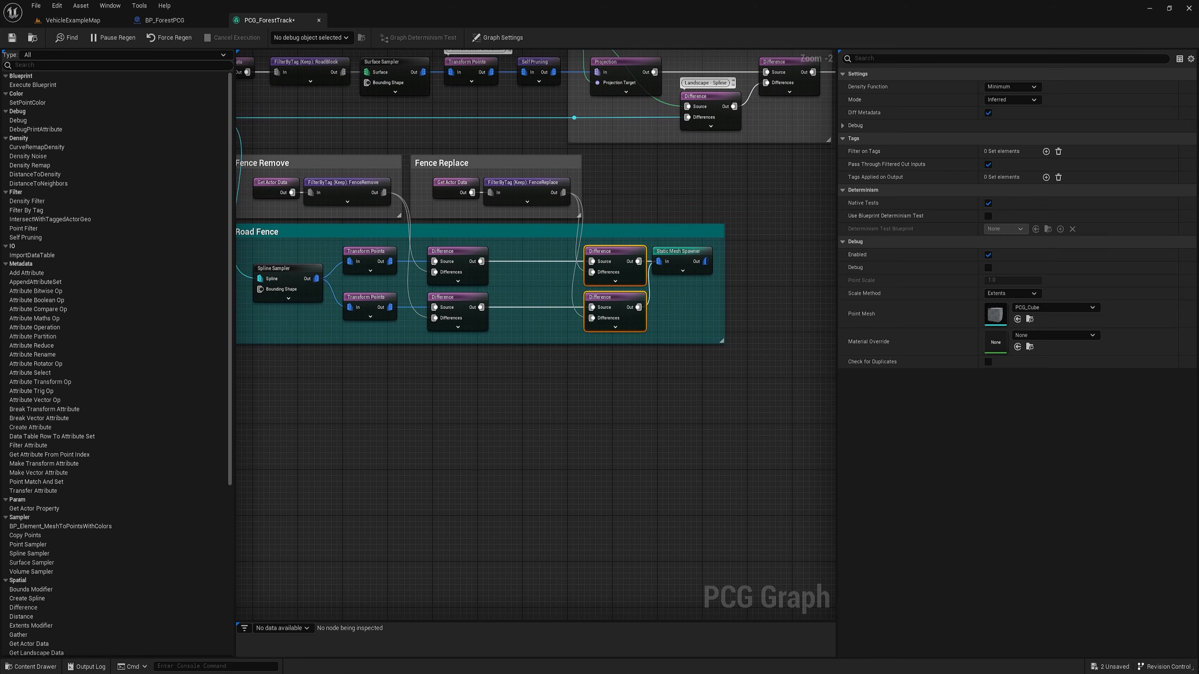
{"action": "key", "text": "ctrl+d"}
{"action": "left_click_drag", "start_coordinate": [620, 372], "coordinate": [614, 360]}
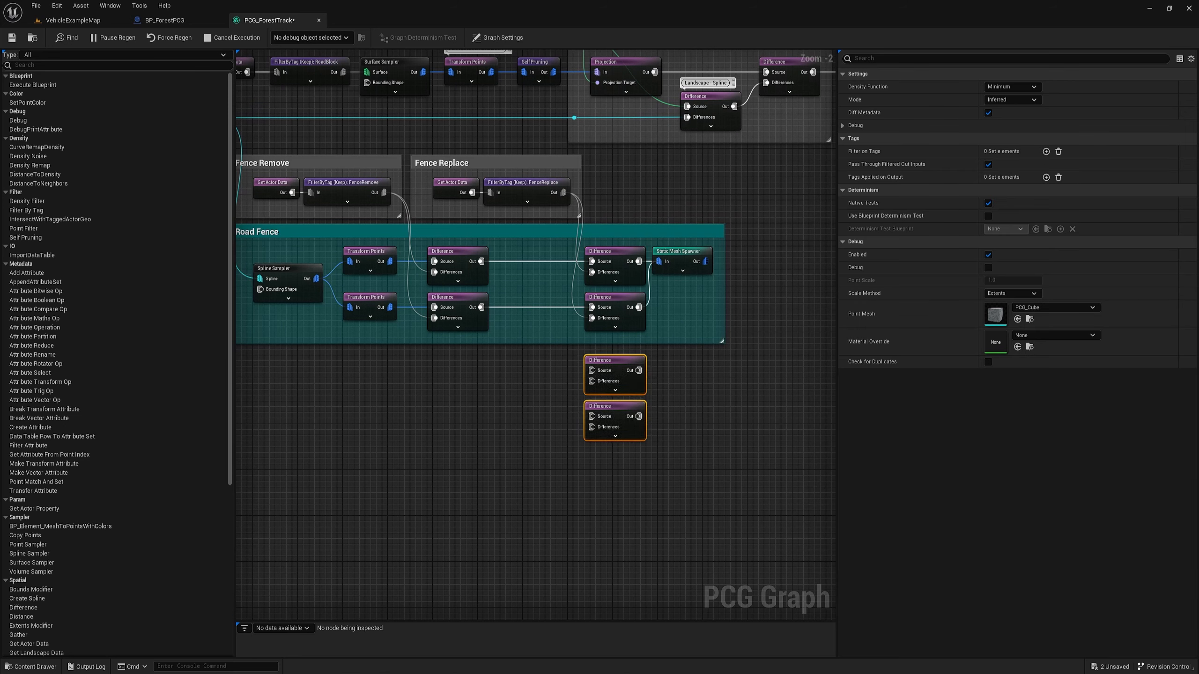
{"action": "left_click_drag", "start_coordinate": [481, 262], "coordinate": [594, 372]}
{"action": "left_click_drag", "start_coordinate": [480, 307], "coordinate": [593, 416]}
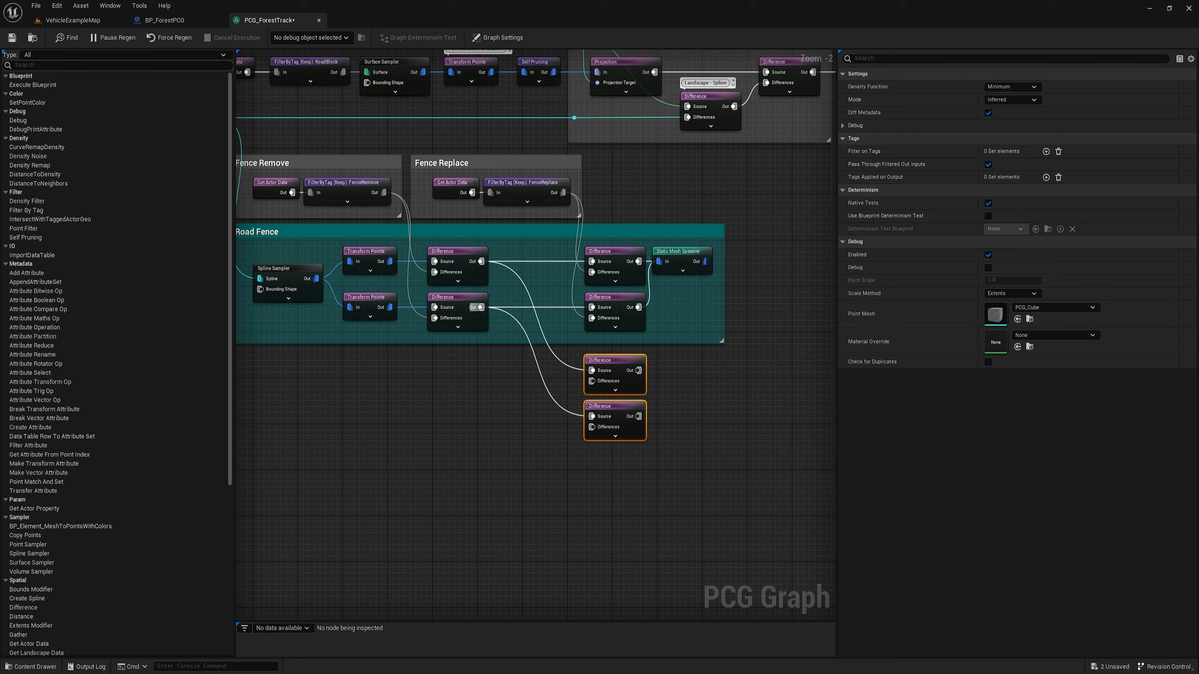
- Shift the duplicated Difference pair further along and connect the second pair's outputs to their Differences inputs
{"action": "left_click_drag", "start_coordinate": [623, 363], "coordinate": [691, 363]}
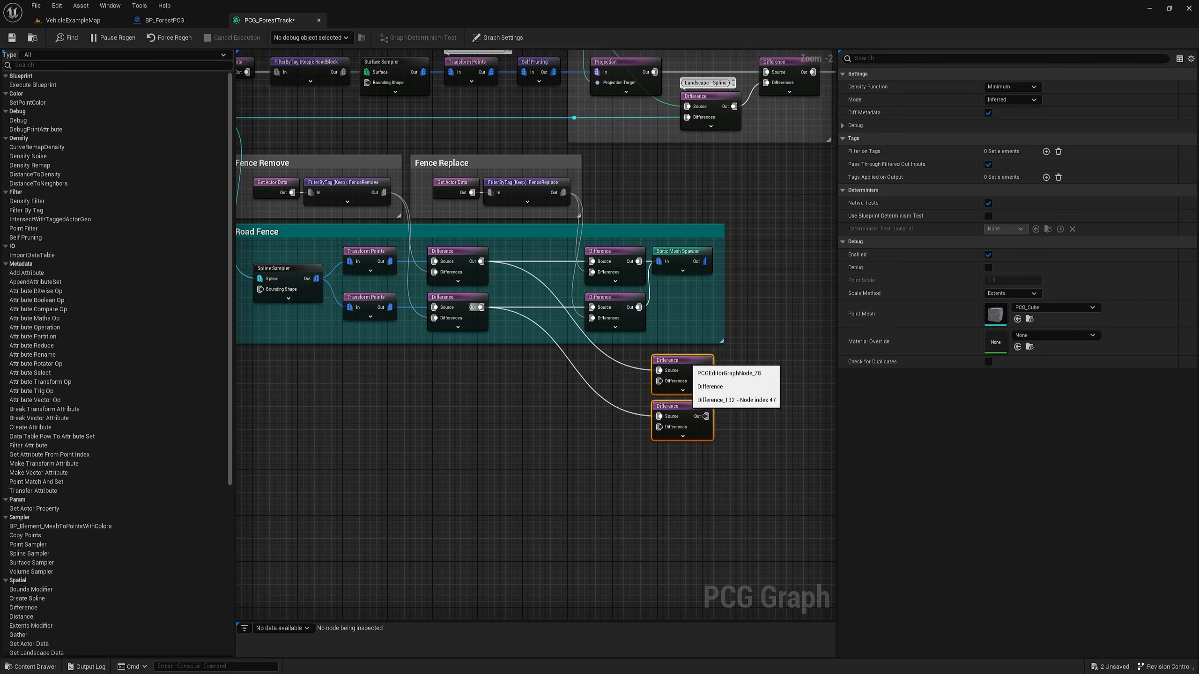
{"action": "left_click_drag", "start_coordinate": [639, 261], "coordinate": [659, 381]}
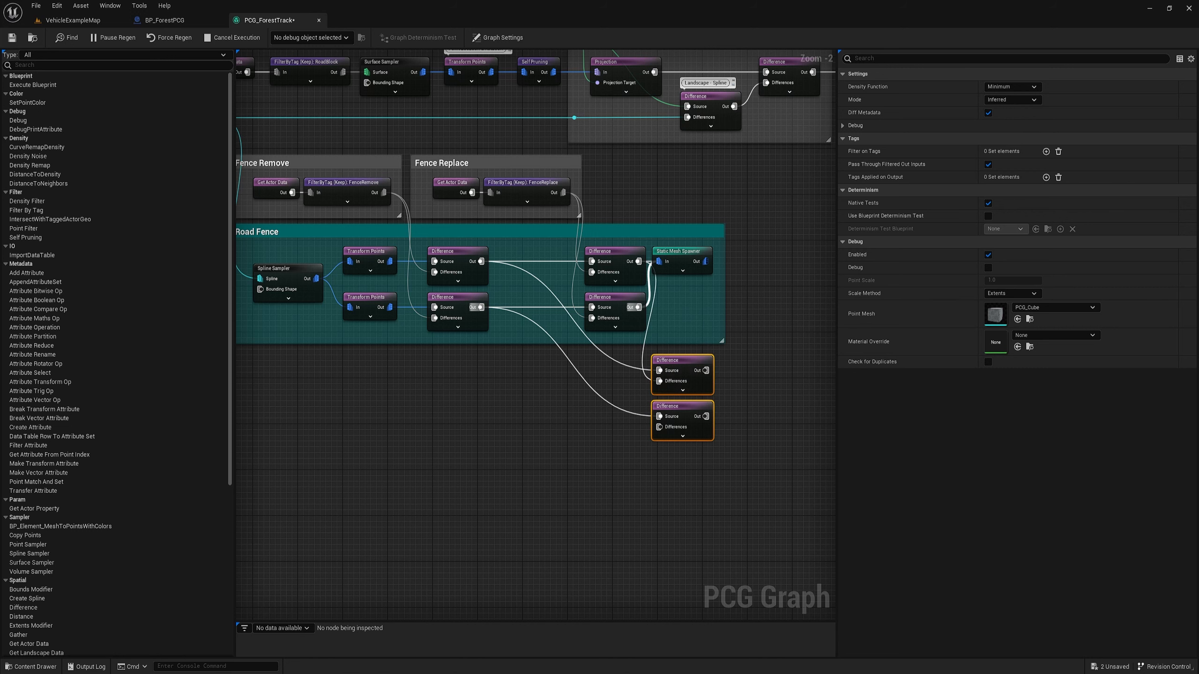
{"action": "left_click_drag", "start_coordinate": [638, 307], "coordinate": [660, 427]}
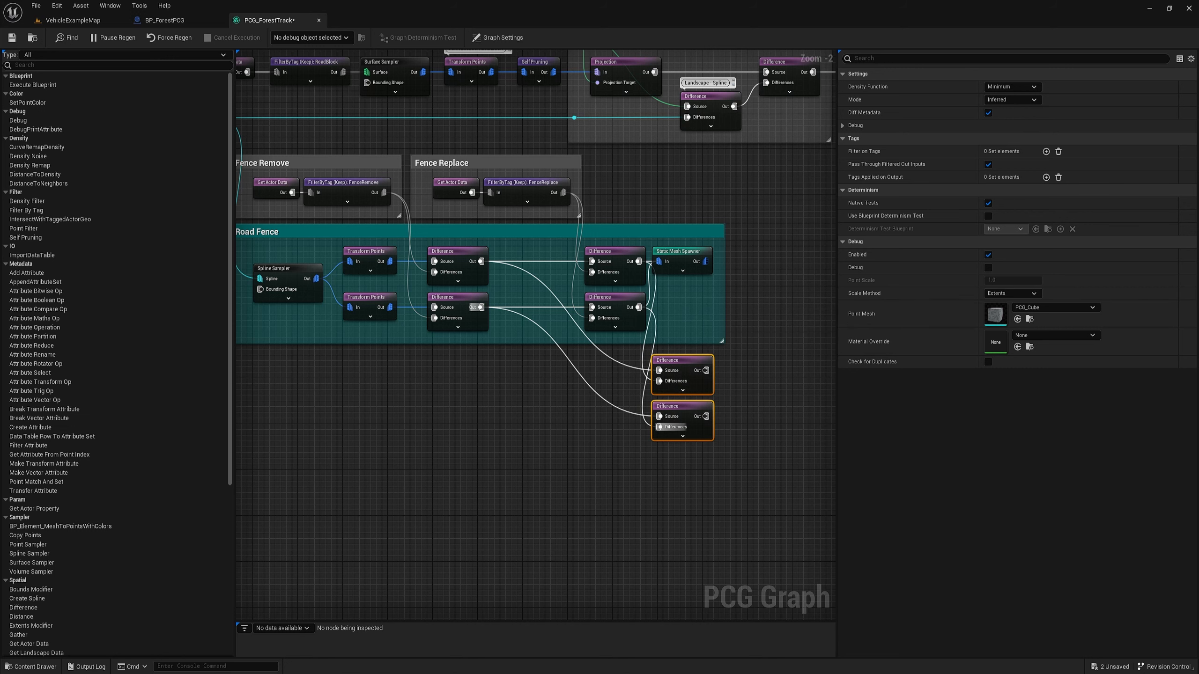
- Duplicate the Static Mesh Spawner beside the lower Difference pair and connect both Difference outputs to it
{"action": "right_click_drag", "start_coordinate": [757, 436], "coordinate": [638, 412]}
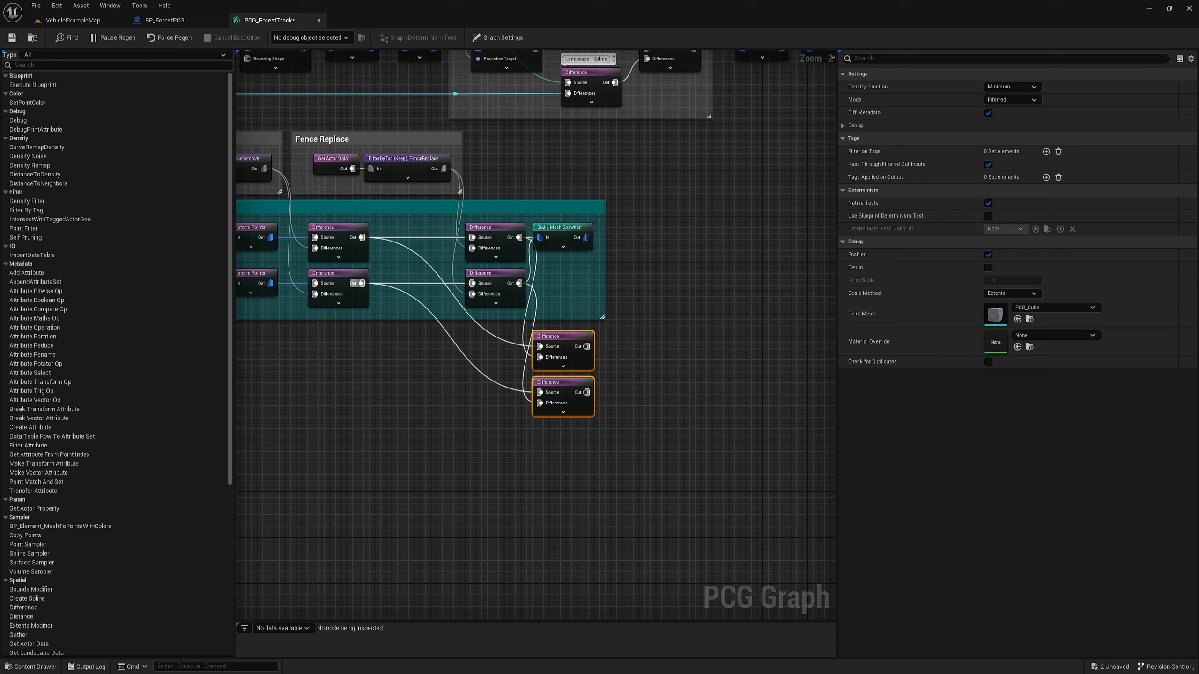
{"action": "left_click", "coordinate": [562, 232]}
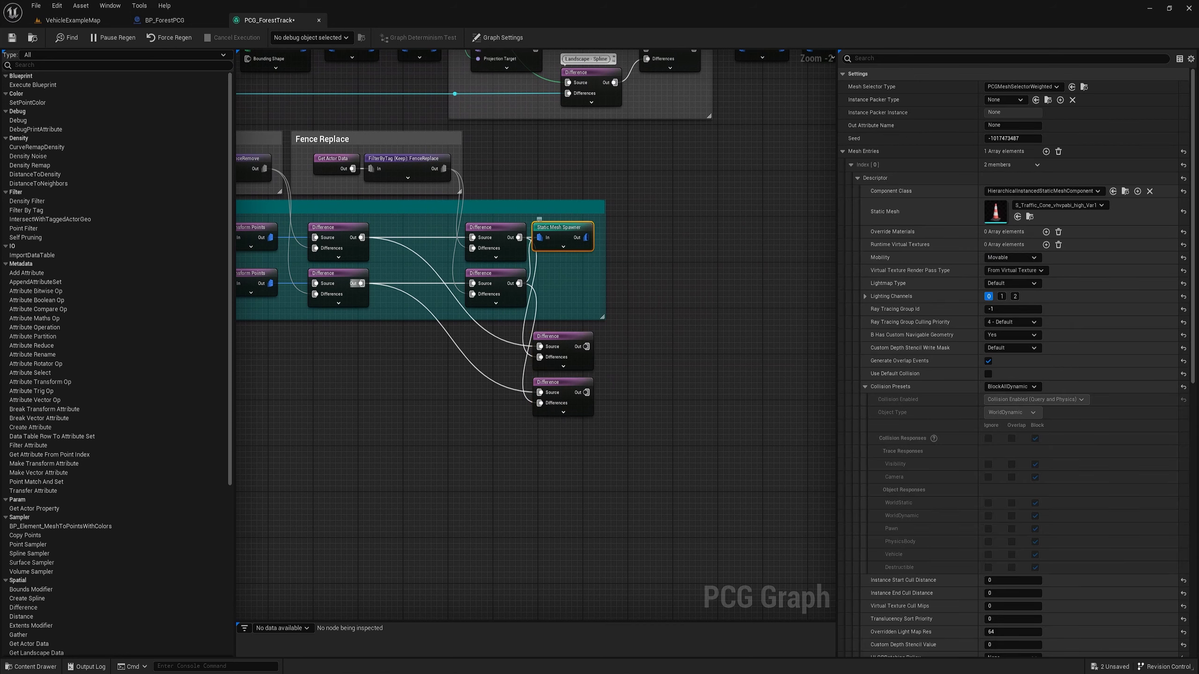
{"action": "left_click_drag", "start_coordinate": [555, 229], "coordinate": [633, 338]}
{"action": "left_click_drag", "start_coordinate": [586, 393], "coordinate": [619, 347]}
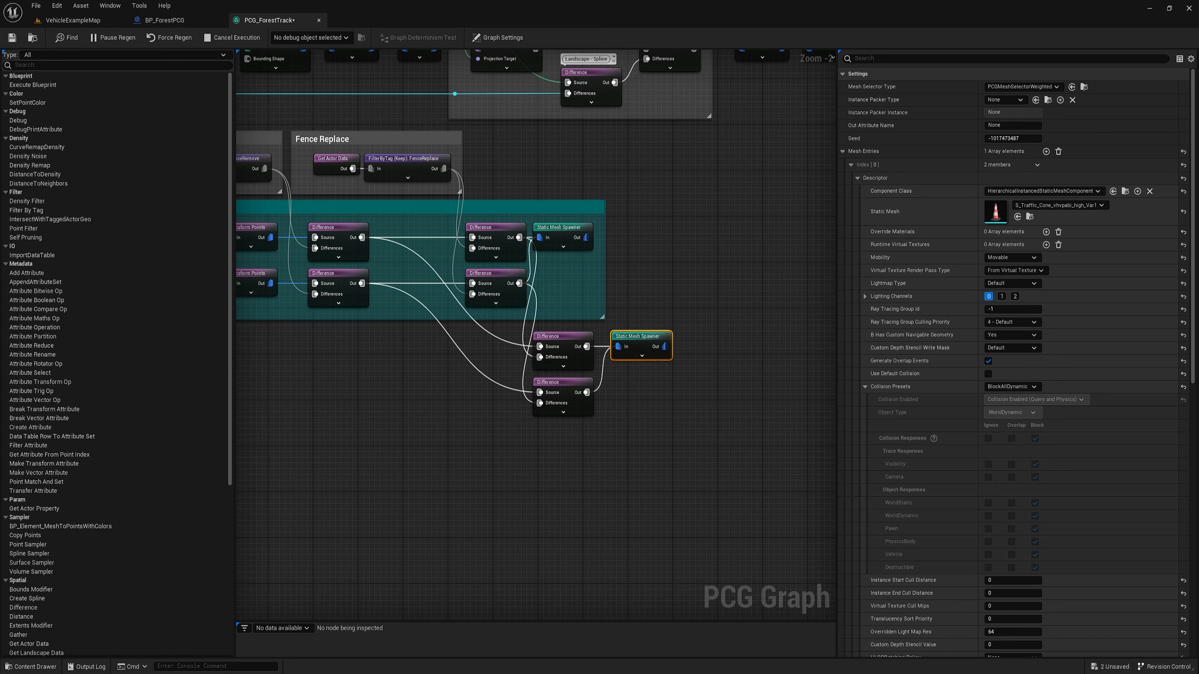
- Set the duplicated Static Mesh Spawner's mesh to the high Var1 static mesh from the Metal_Bollard_uioajafa folder in 3D_Assets
{"action": "left_click", "coordinate": [1030, 216]}
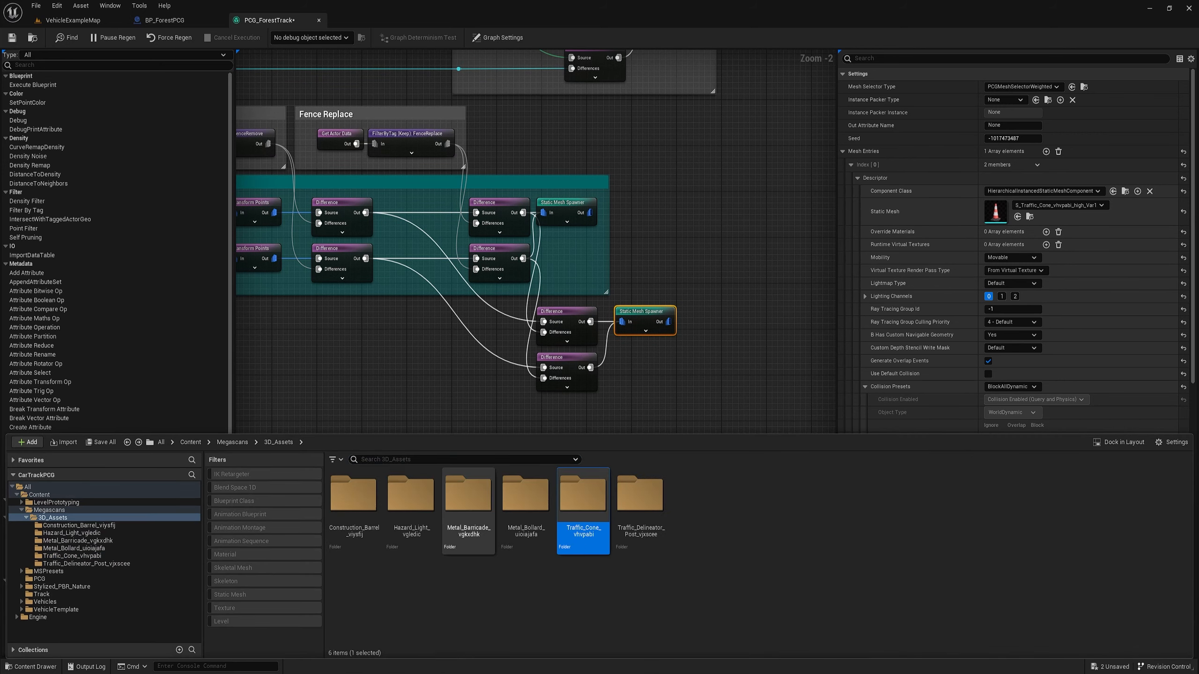
{"action": "left_click", "coordinate": [468, 501]}
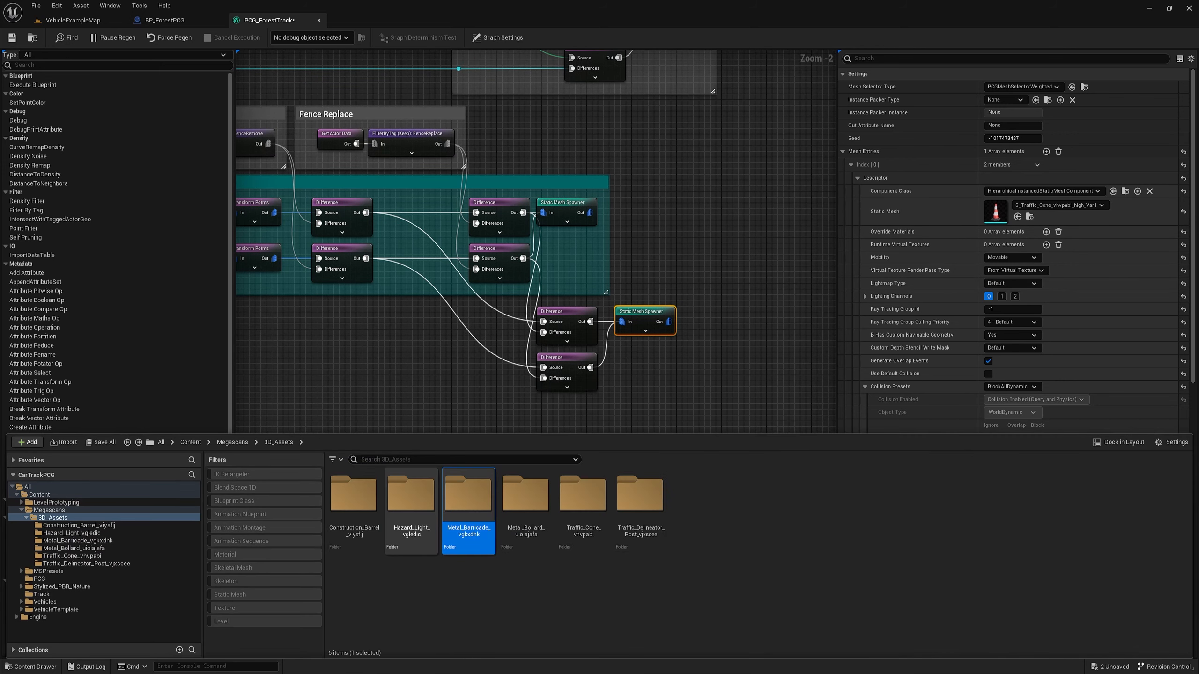
{"action": "double_click", "coordinate": [525, 496]}
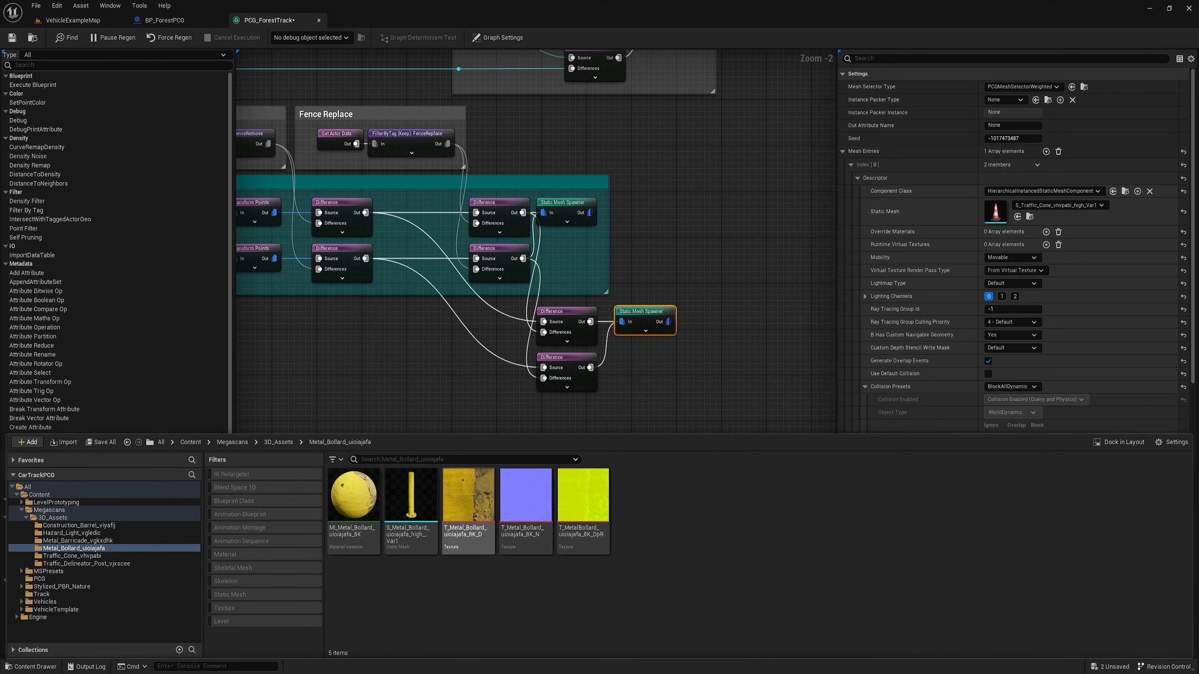
{"action": "left_click", "coordinate": [411, 498]}
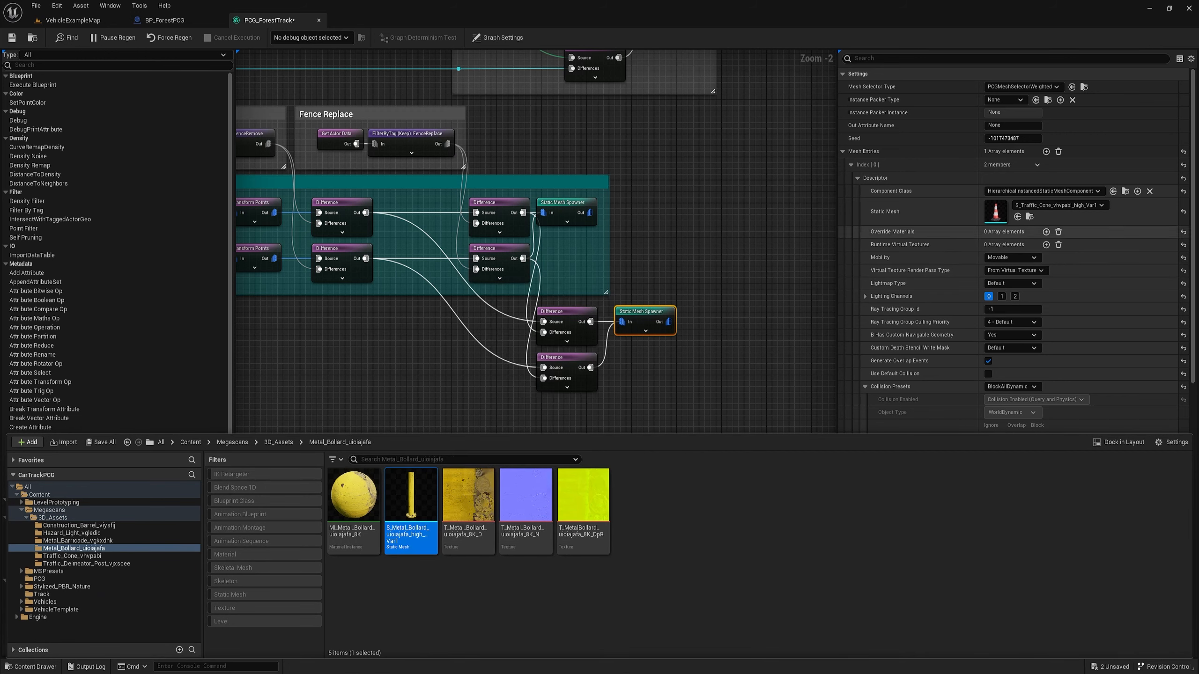
{"action": "left_click", "coordinate": [1029, 217]}
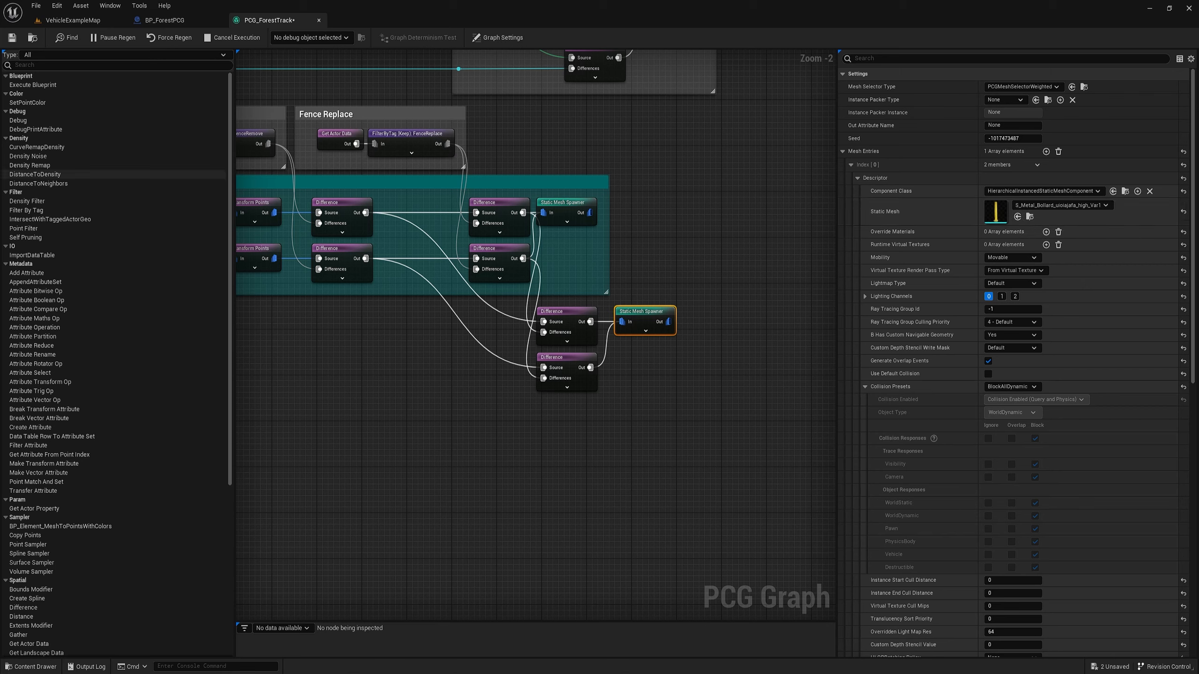
- In the VehicleExampleMap level, move the Road Fence Replace volume along the track edge to X 2110 and check the fence with helper volumes hidden
{"action": "left_click", "coordinate": [71, 20]}
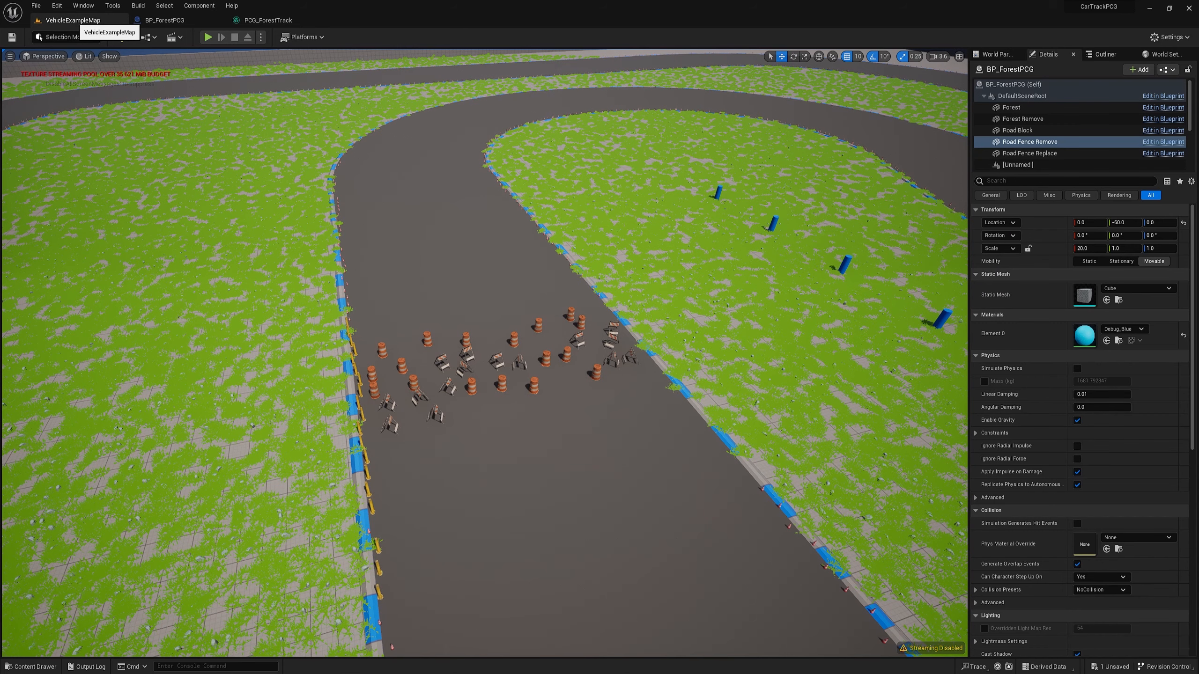
{"action": "right_click_drag", "start_coordinate": [484, 353], "coordinate": [721, 349]}
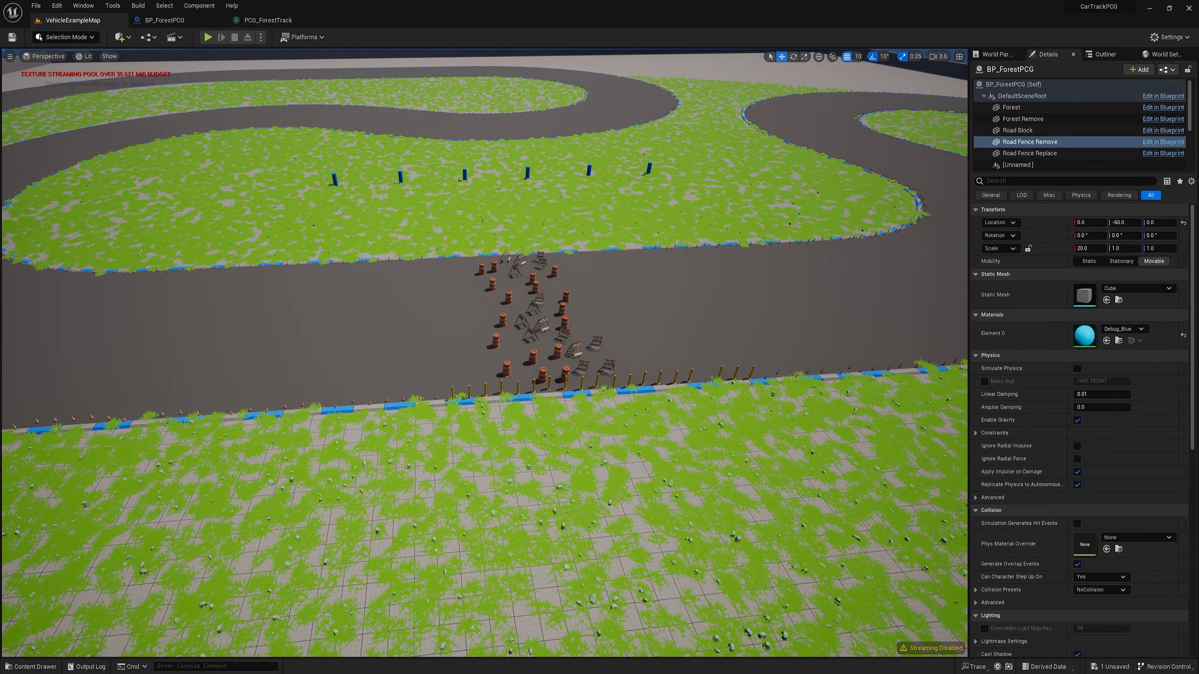
{"action": "key", "text": "g"}
{"action": "left_click", "coordinate": [590, 381]}
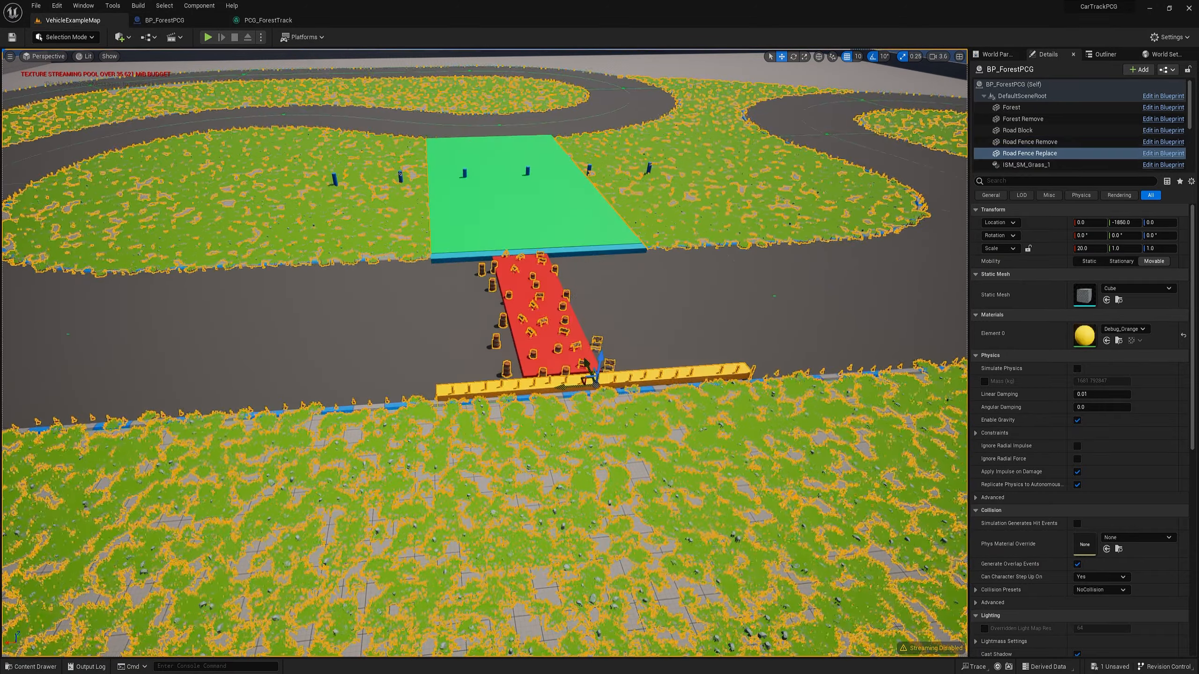
{"action": "left_click_drag", "start_coordinate": [566, 384], "coordinate": [200, 384]}
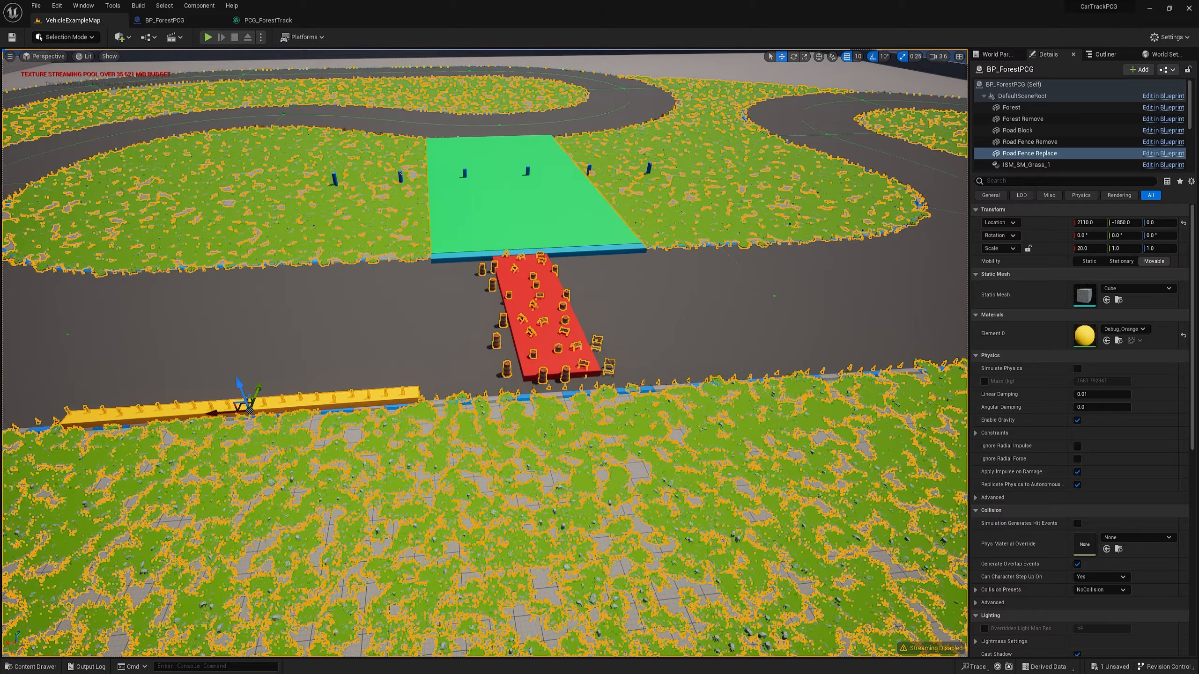
{"action": "key", "text": "g"}
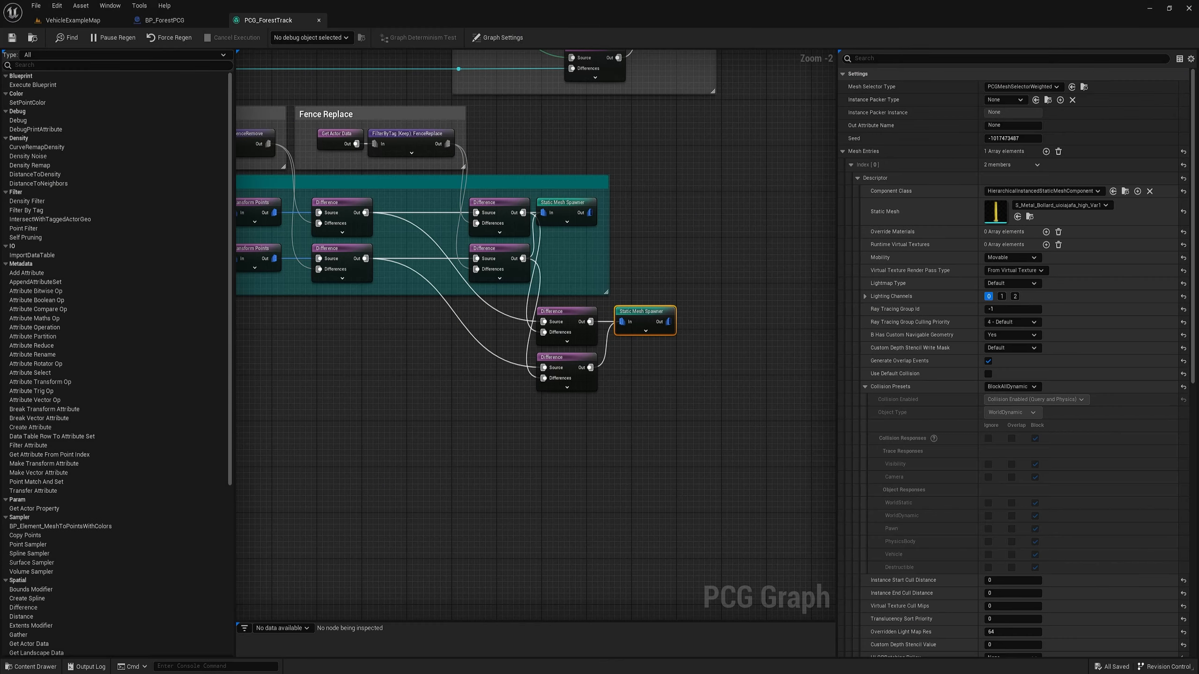
- Duplicate the Road Fence comment box and fit its start around the lower Difference pair and bollard Static Mesh Spawner
{"action": "left_click_drag", "start_coordinate": [553, 436], "coordinate": [680, 304]}
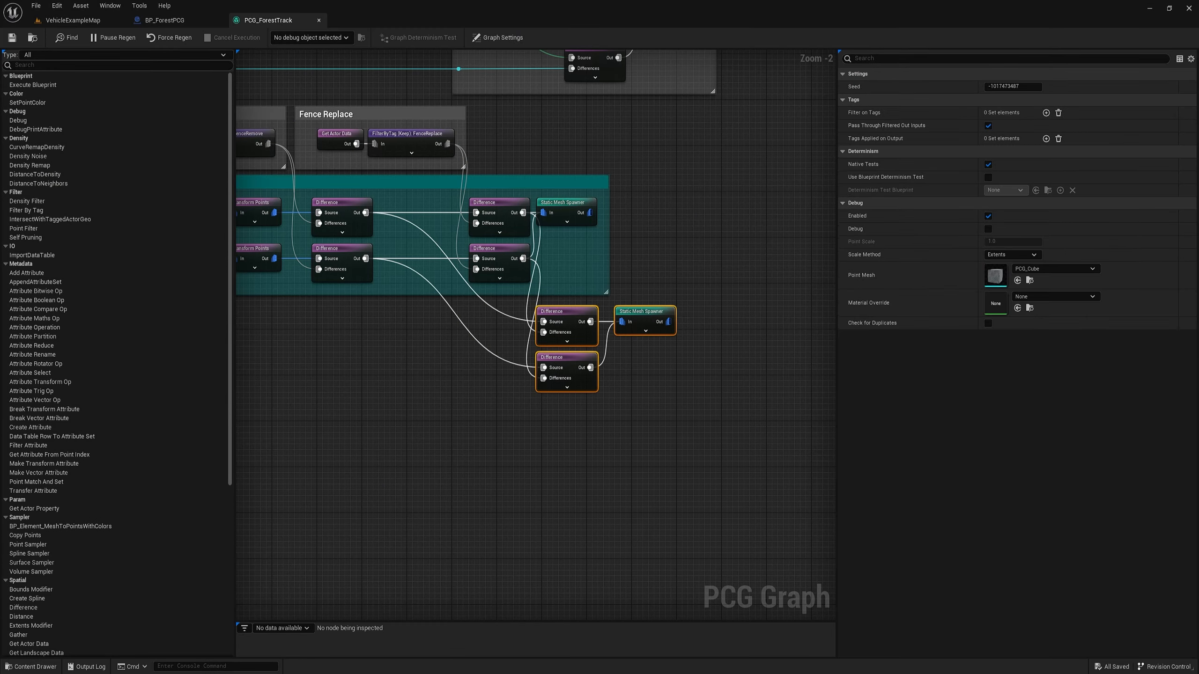
{"action": "left_click", "coordinate": [581, 182]}
{"action": "key", "text": "ctrl+c"}
{"action": "key", "text": "ctrl+v"}
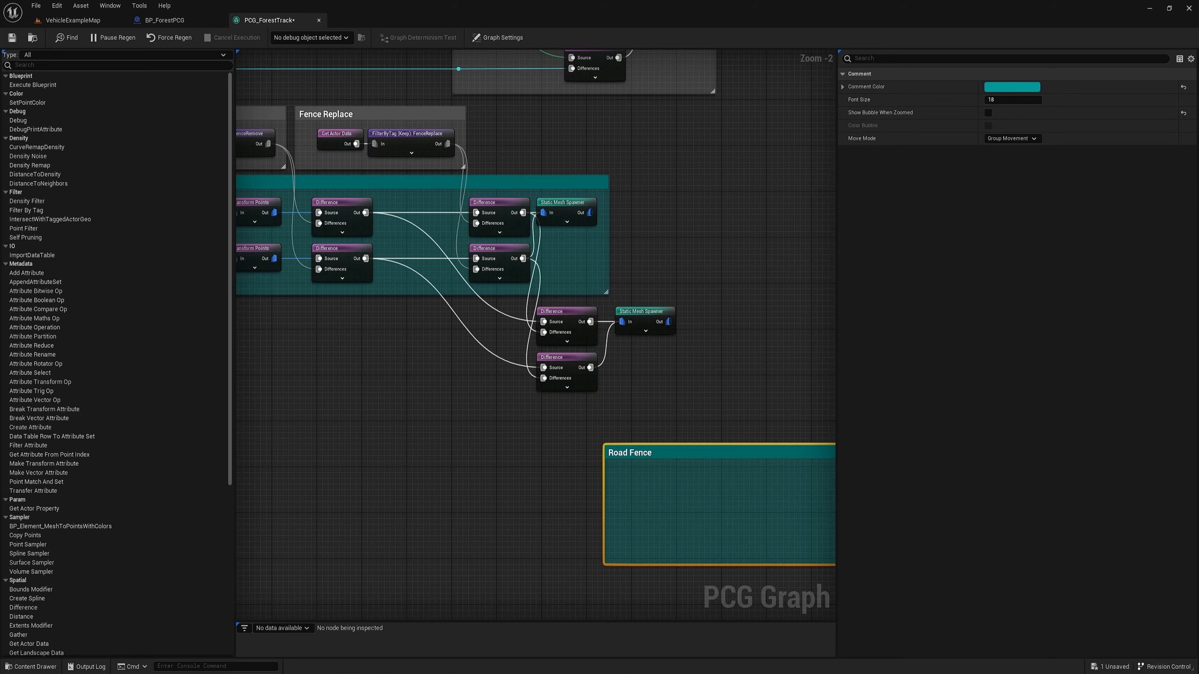
{"action": "left_click_drag", "start_coordinate": [748, 458], "coordinate": [608, 332]}
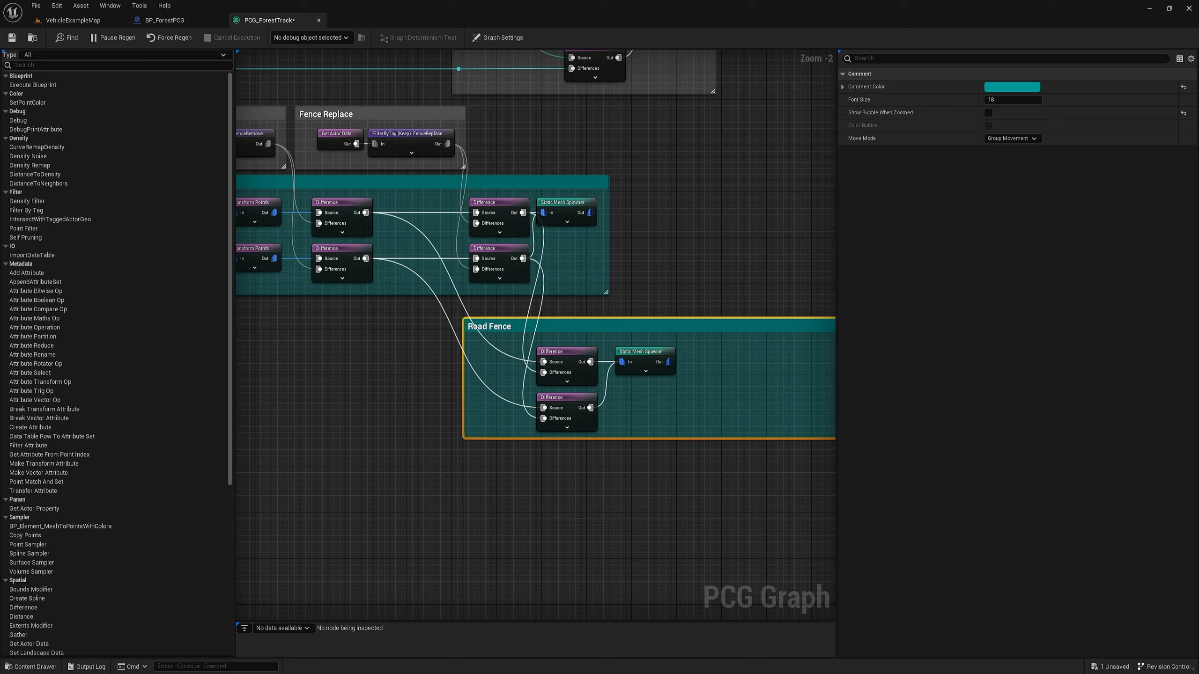
{"action": "left_click_drag", "start_coordinate": [463, 341], "coordinate": [498, 341]}
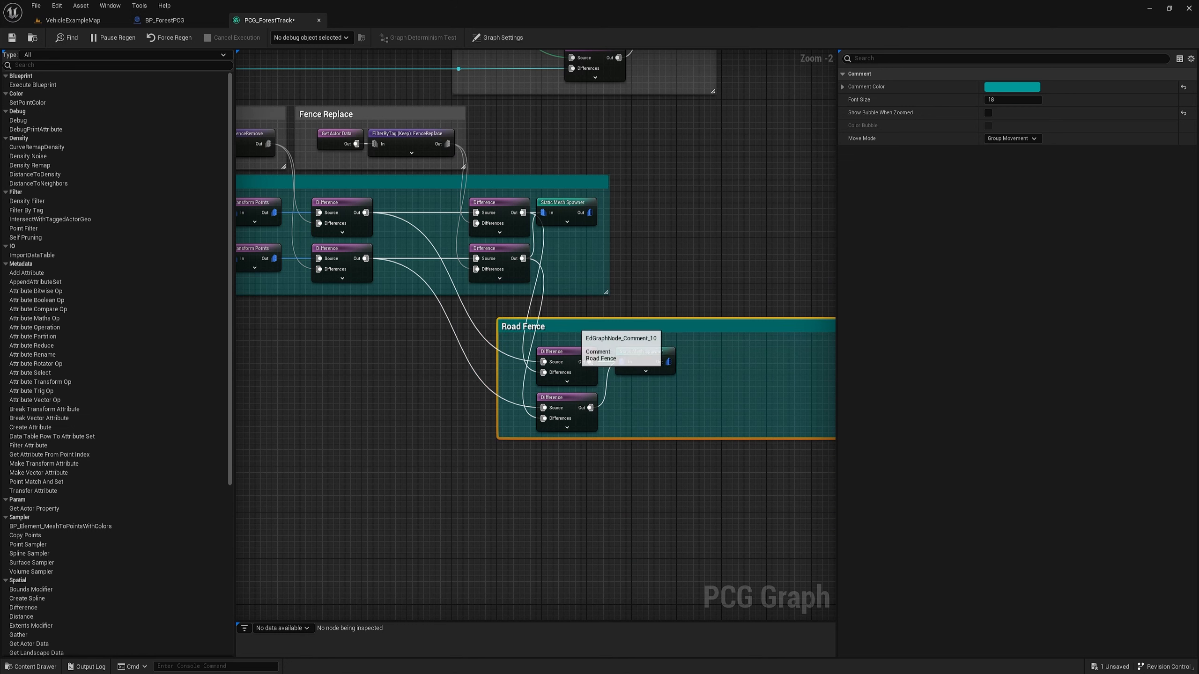
- Rename the duplicated comment box Road Fence Replace and shrink its width to fit the enclosed nodes
{"action": "double_click", "coordinate": [577, 327]}
{"action": "left_click", "coordinate": [567, 326]}
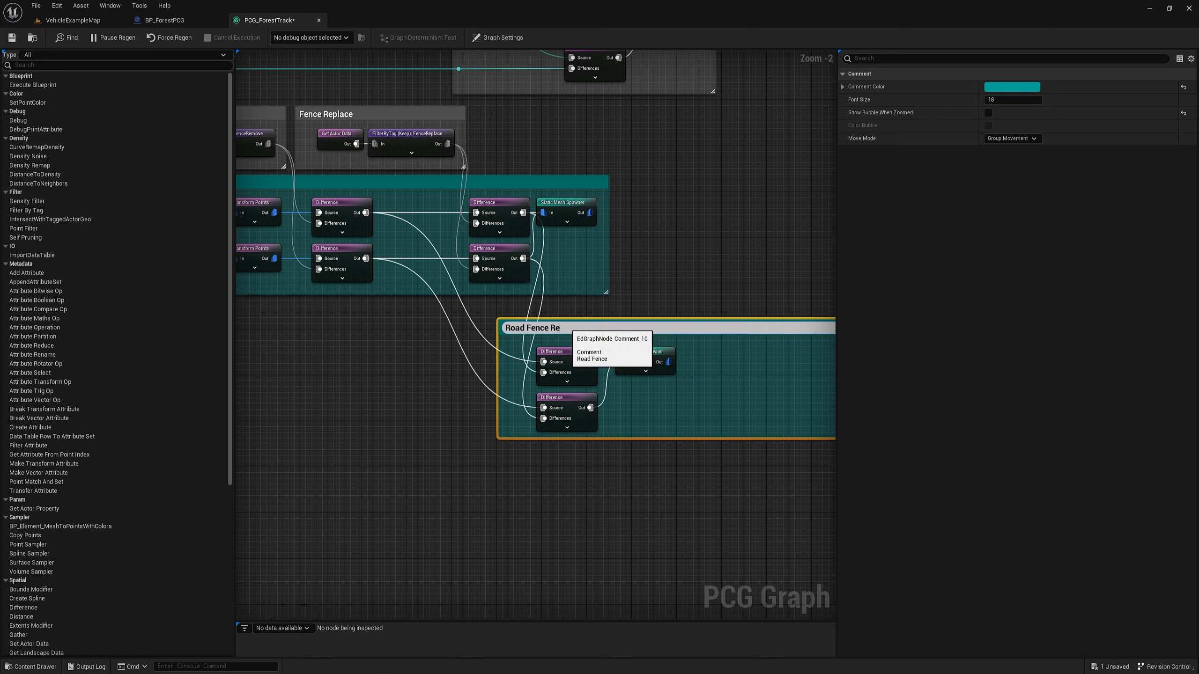
{"action": "type", "text": "Replace"}
{"action": "key", "text": "Return"}
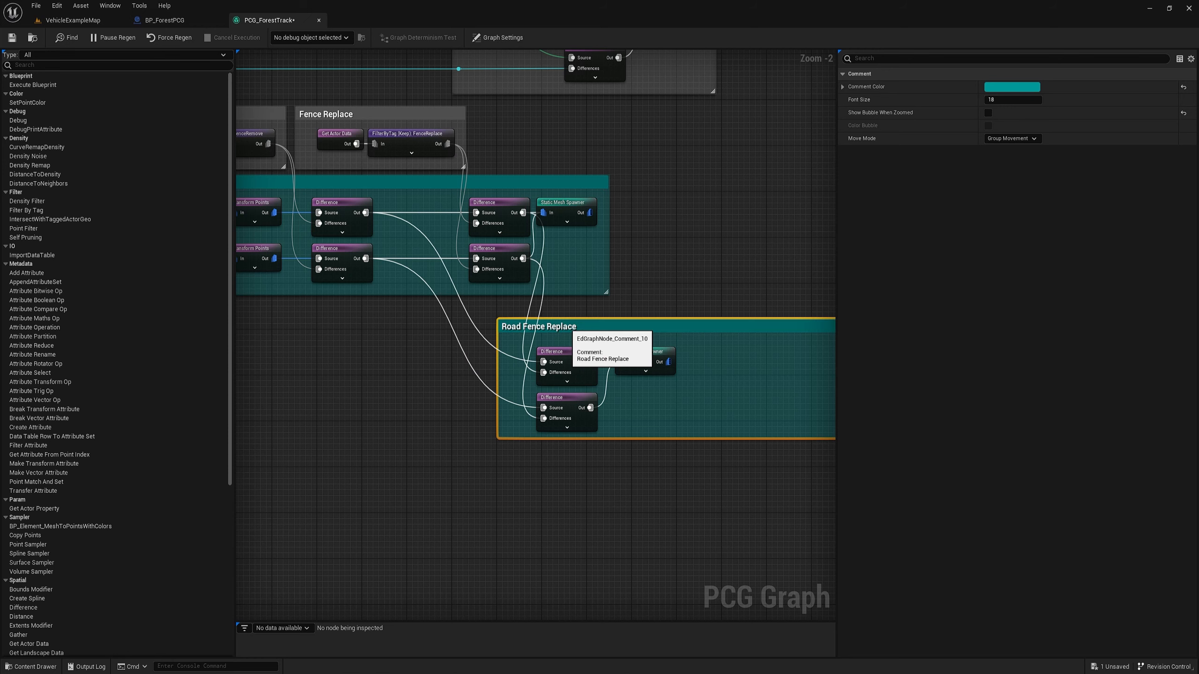
{"action": "right_click_drag", "start_coordinate": [566, 326], "coordinate": [305, 288]}
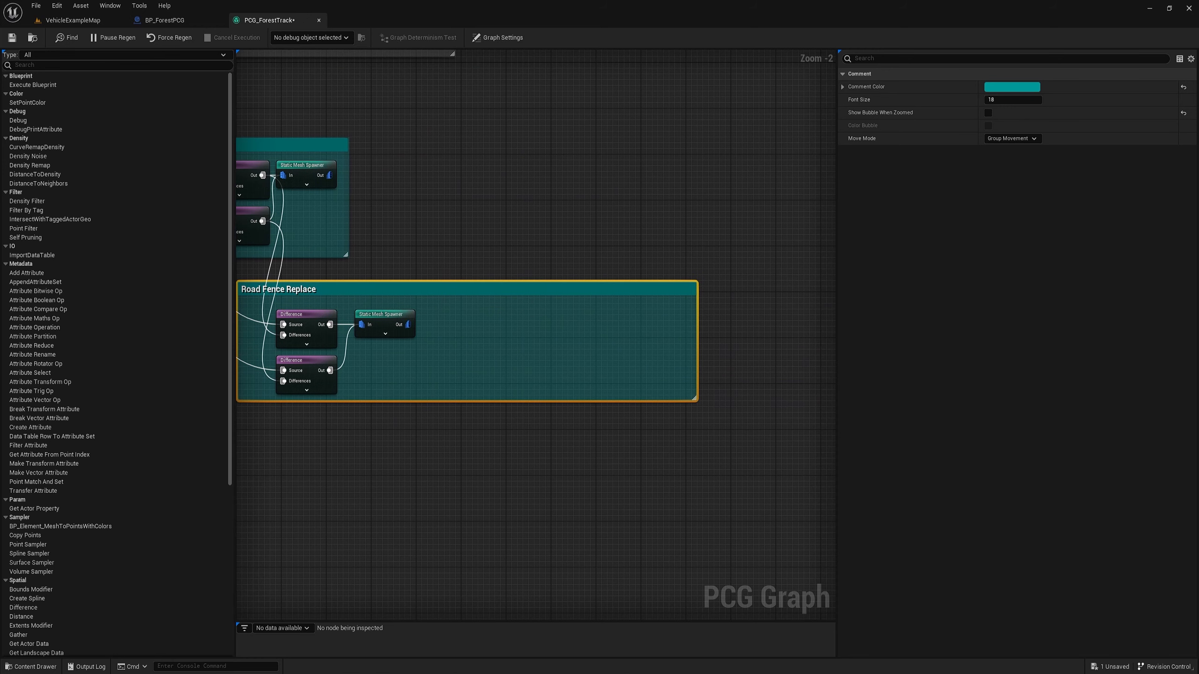
{"action": "left_click_drag", "start_coordinate": [693, 399], "coordinate": [455, 399]}
{"action": "right_click_drag", "start_coordinate": [476, 403], "coordinate": [811, 393]}
{"action": "left_click", "coordinate": [811, 393]}
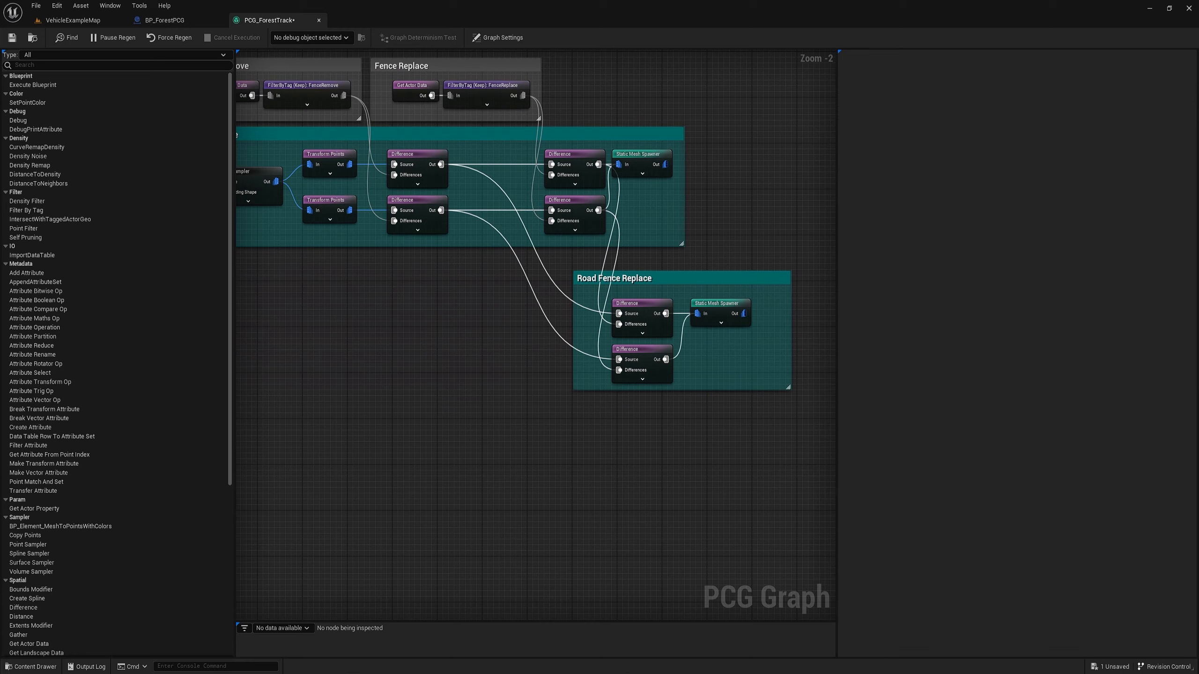
- Duplicate Road Fence's Spline Sampler, Transform Points pair and first Difference pair below it, and connect the new sampler's Spline input to the upper spline reroute node
{"action": "right_click_drag", "start_coordinate": [378, 373], "coordinate": [573, 424]}
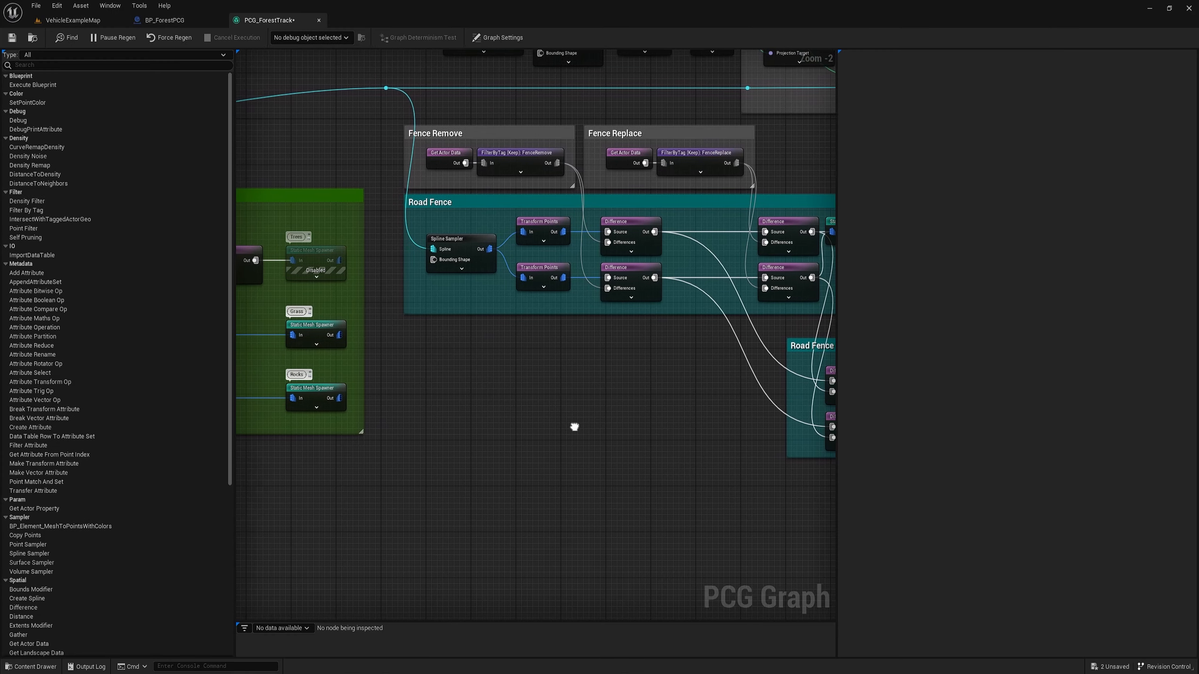
{"action": "left_click_drag", "start_coordinate": [691, 299], "coordinate": [472, 216]}
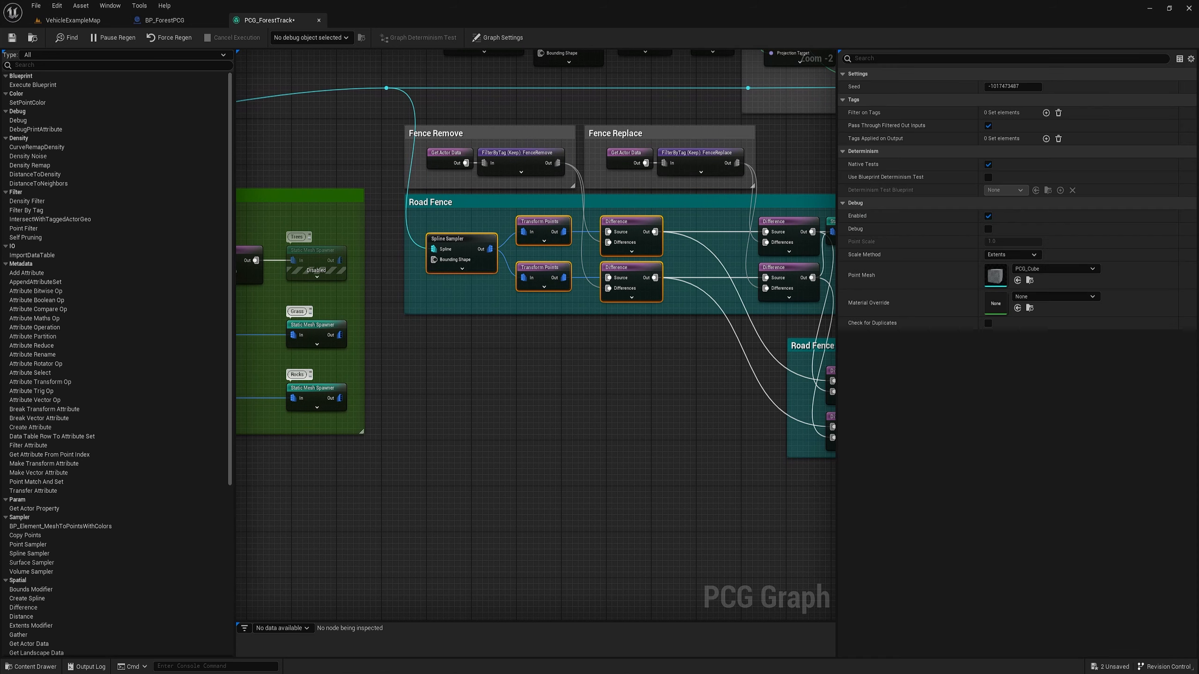
{"action": "key", "text": "ctrl+c"}
{"action": "key", "text": "ctrl+v"}
{"action": "left_click_drag", "start_coordinate": [616, 374], "coordinate": [632, 344]}
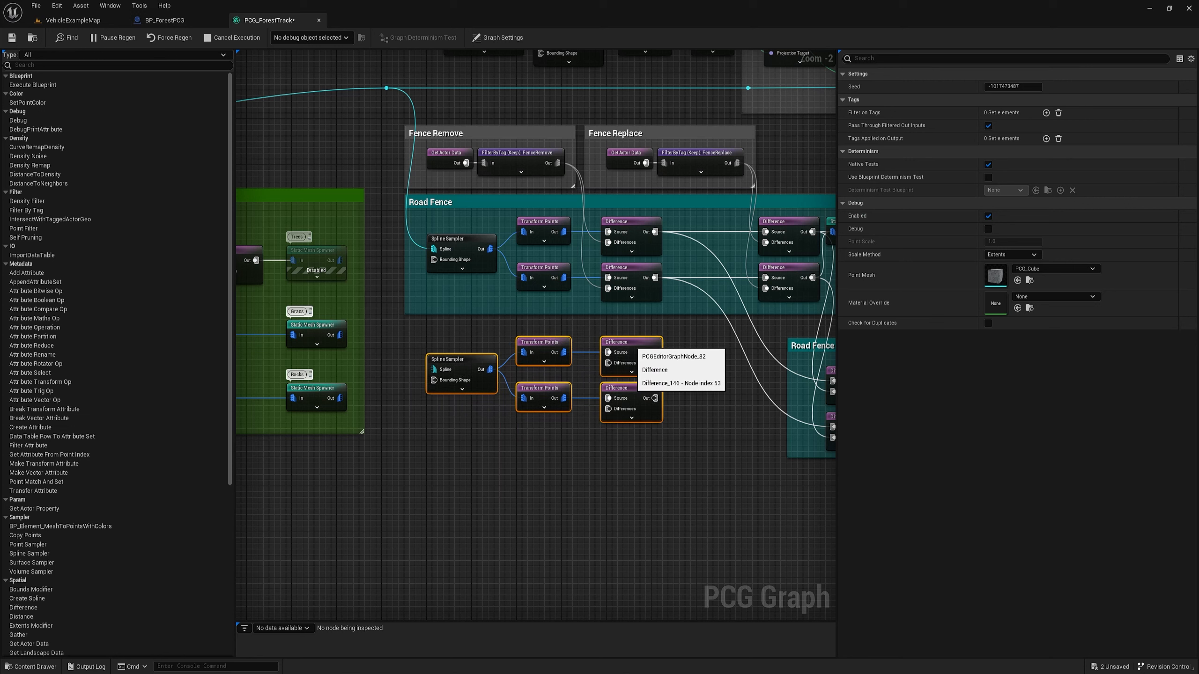
{"action": "left_click_drag", "start_coordinate": [434, 370], "coordinate": [386, 89]}
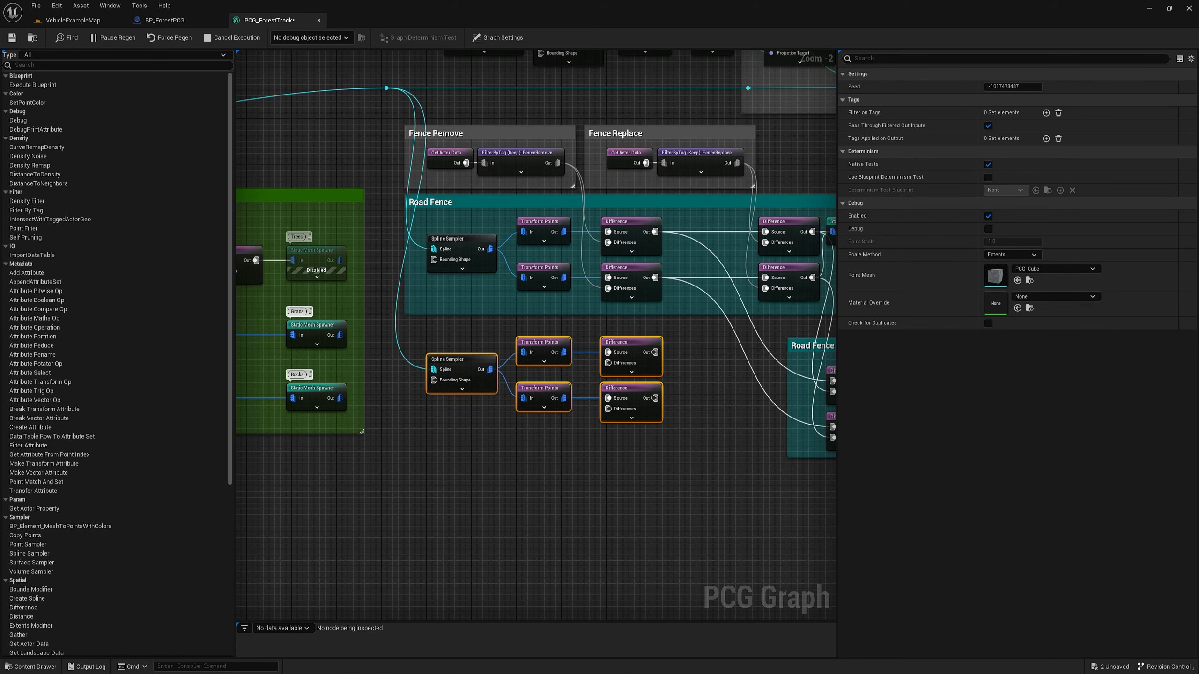
- Change the Distance Increment of the duplicated Spline Sampler
{"action": "left_click", "coordinate": [447, 360]}
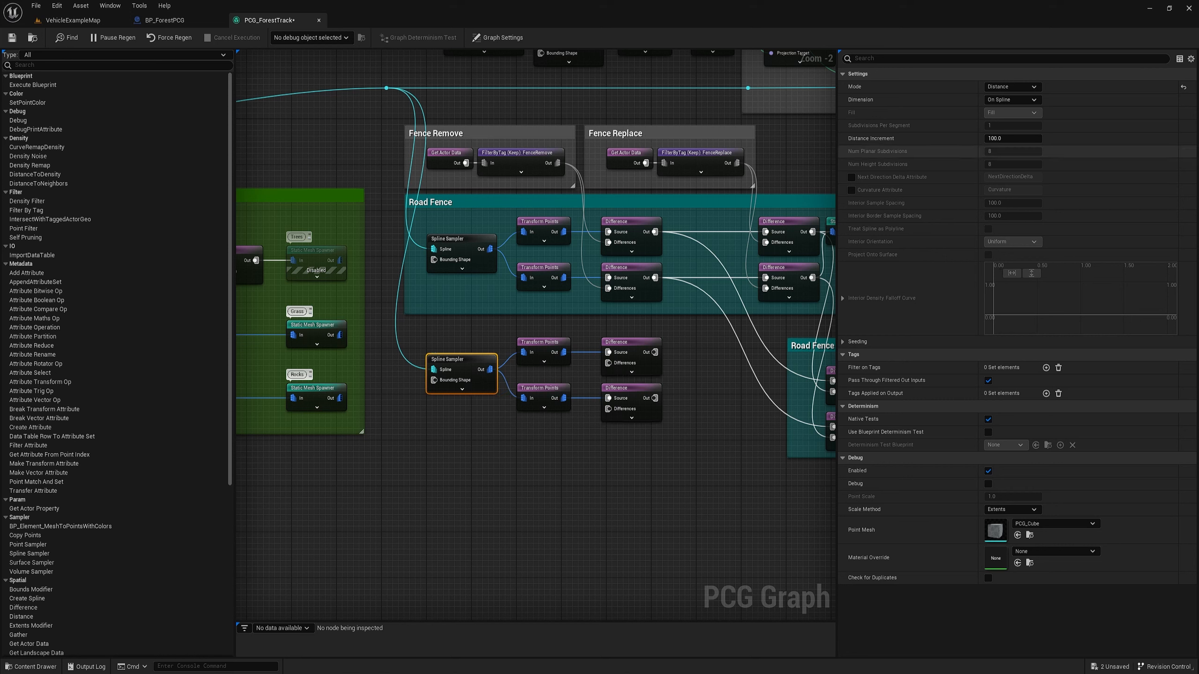
{"action": "left_click", "coordinate": [1012, 139]}
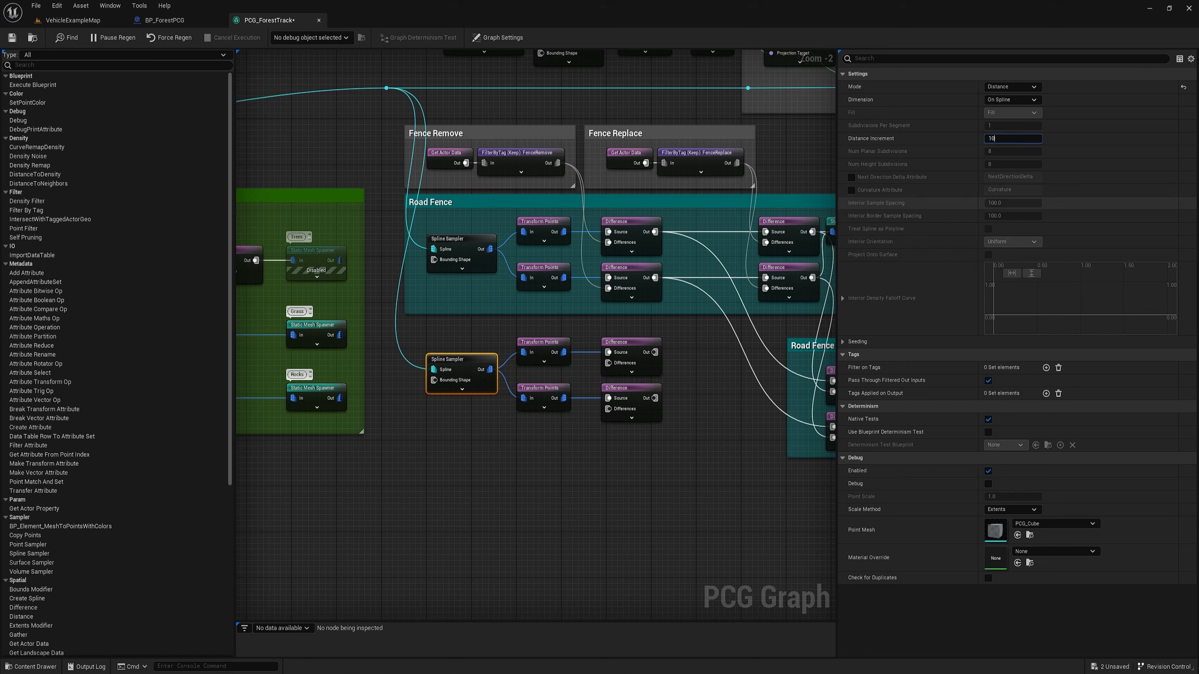
{"action": "key", "text": "Return"}
- On the duplicated upper Transform Points, set Offset Min X to -200 and Offset Max X to 200, and edit the Y offsets
{"action": "left_click", "coordinate": [538, 342]}
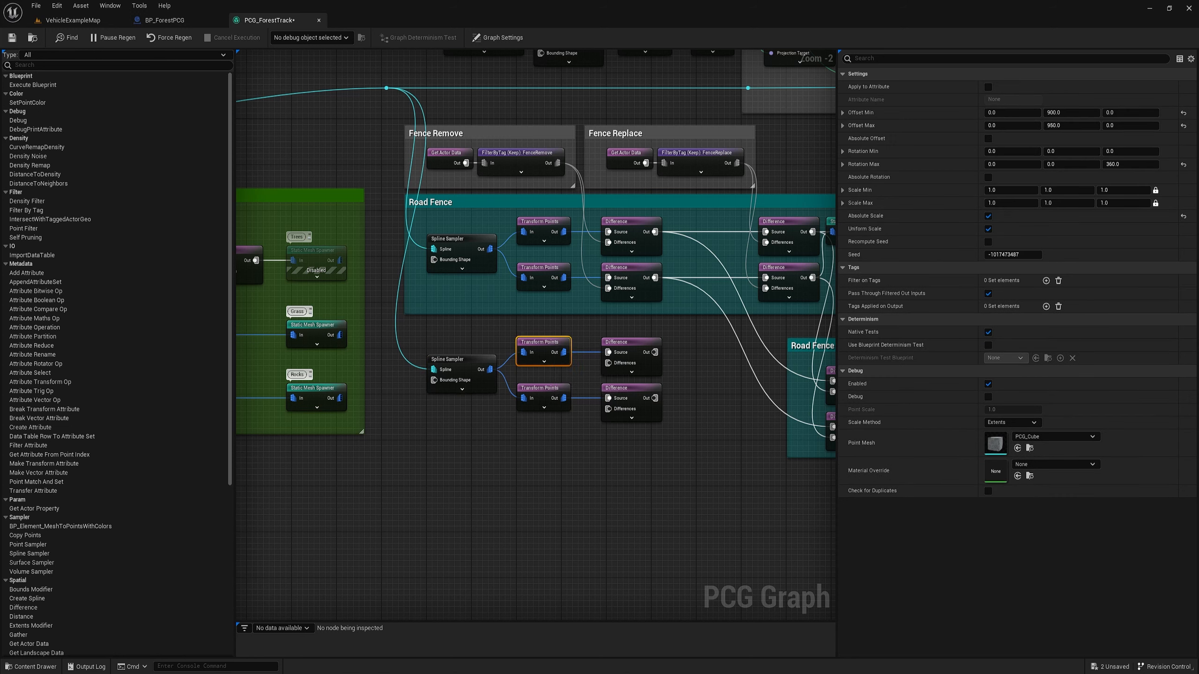
{"action": "left_click", "coordinate": [1010, 112]}
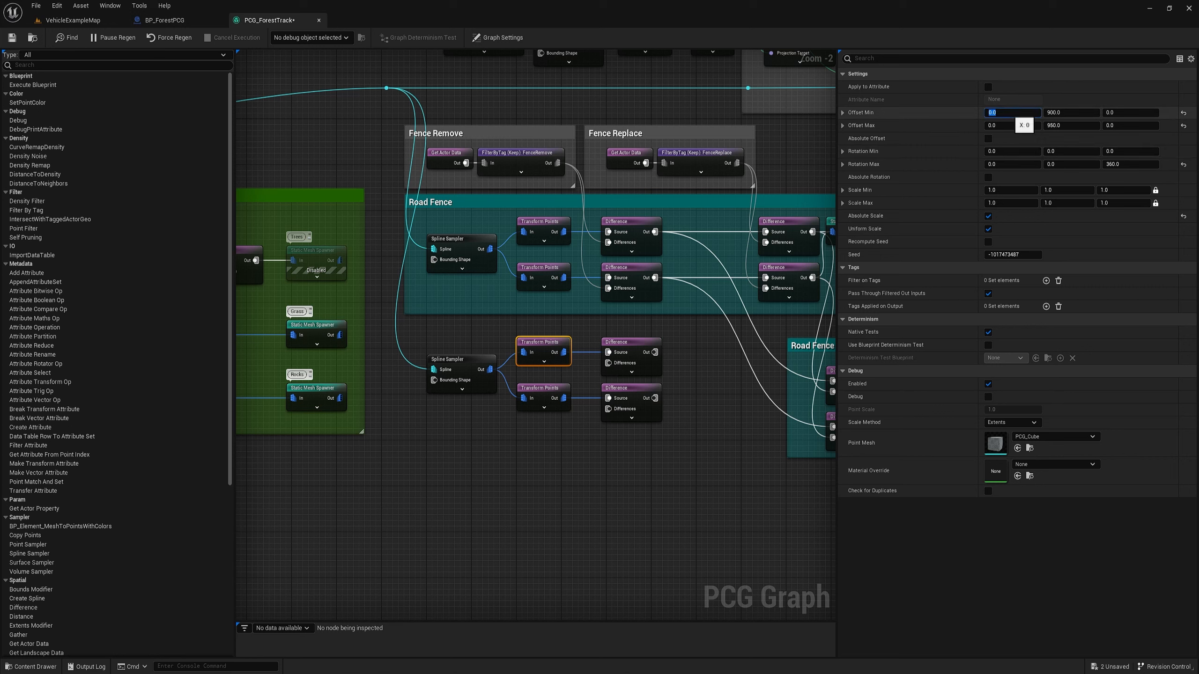
{"action": "key", "text": "Tab"}
{"action": "left_click", "coordinate": [1058, 113]}
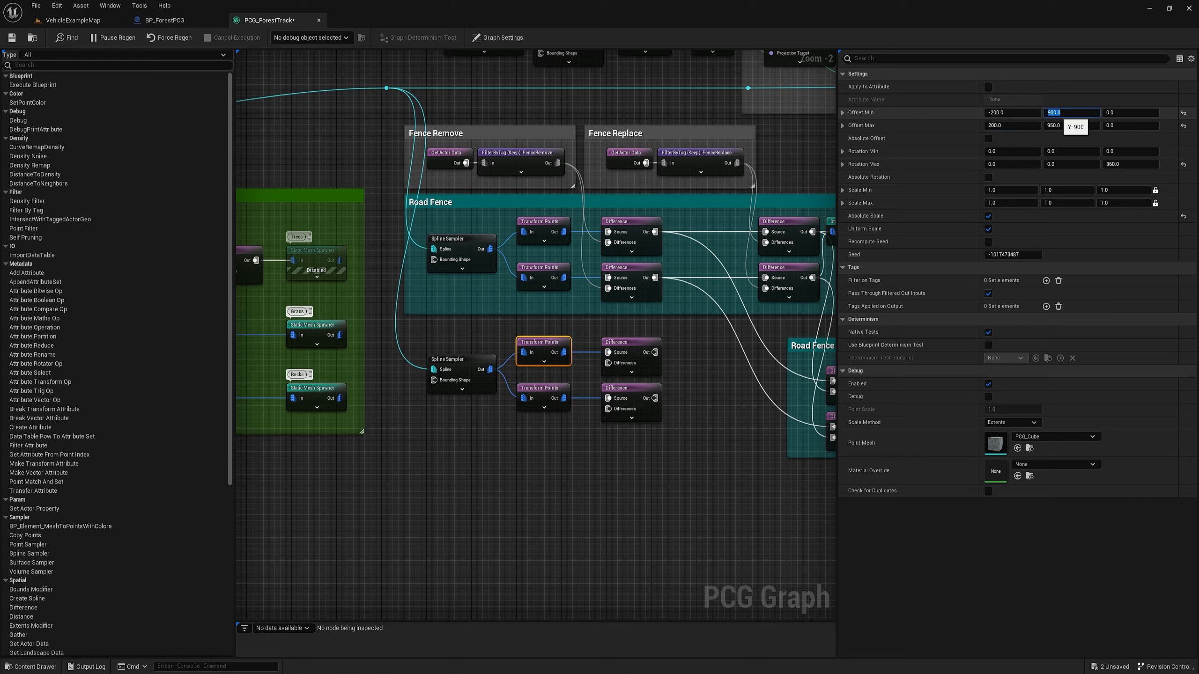
{"action": "key", "text": "Tab"}
- On the duplicated lower Transform Points, set Offset Min to X -200, Y -800 and Offset Max to X 200, Y -850
{"action": "left_click", "coordinate": [543, 388]}
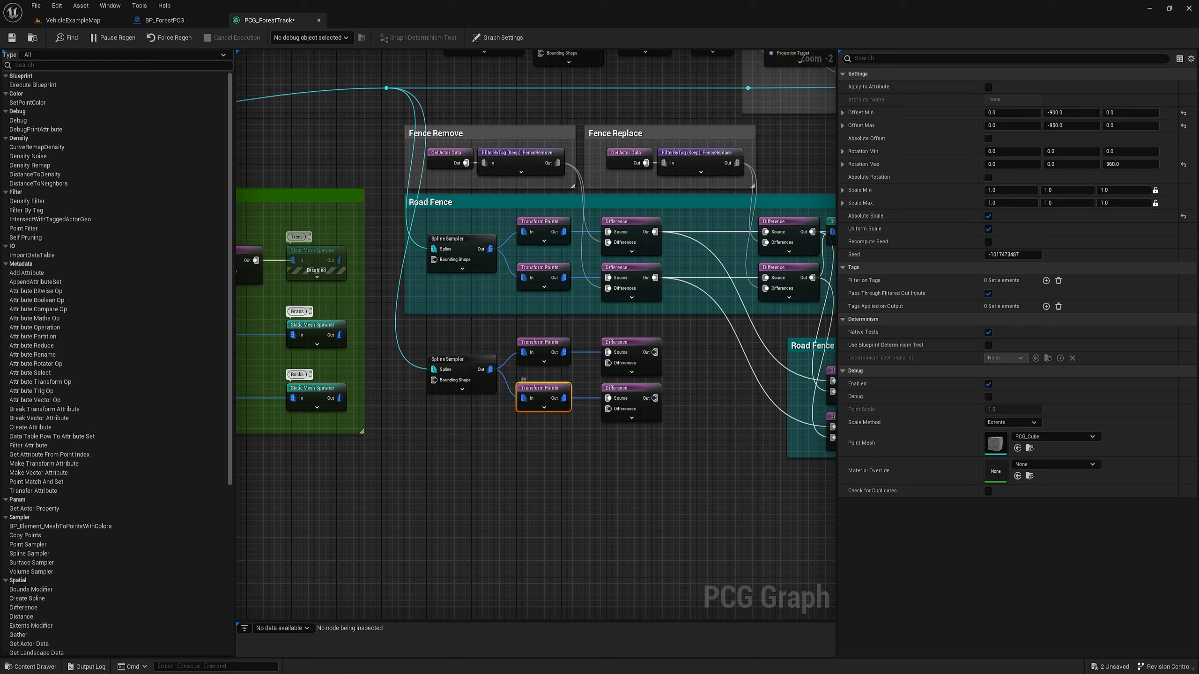
{"action": "left_click", "coordinate": [1012, 113]}
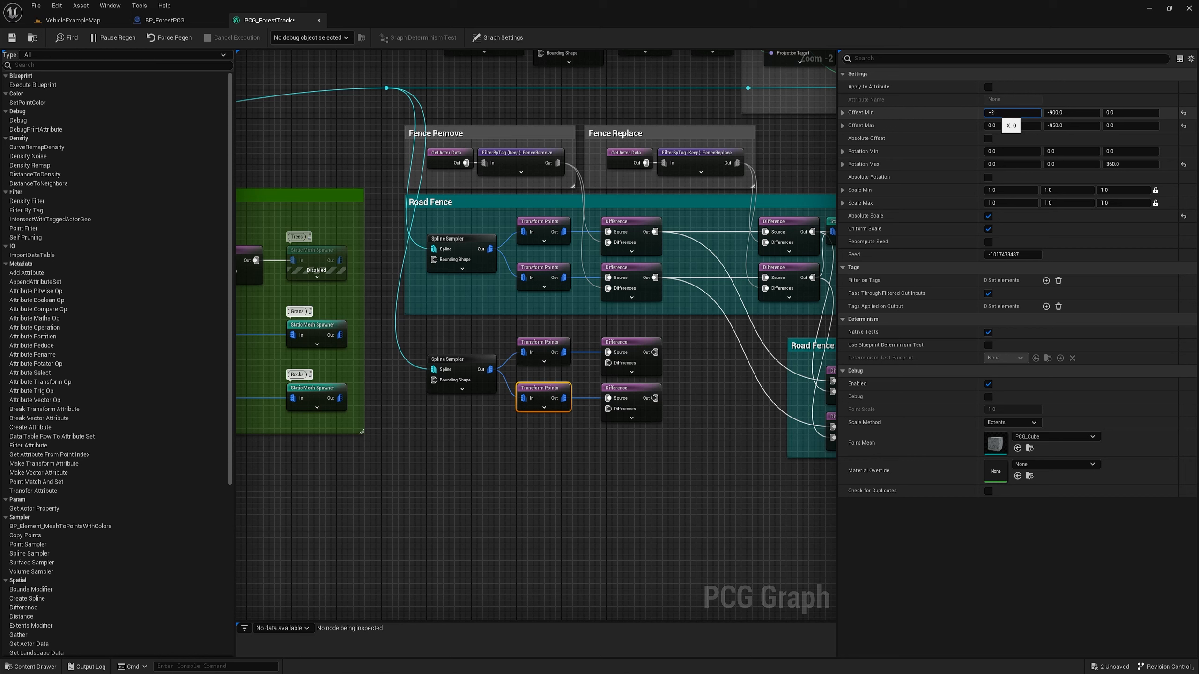
{"action": "left_click", "coordinate": [994, 125]}
{"action": "type", "text": "200"}
{"action": "left_click", "coordinate": [1078, 114]}
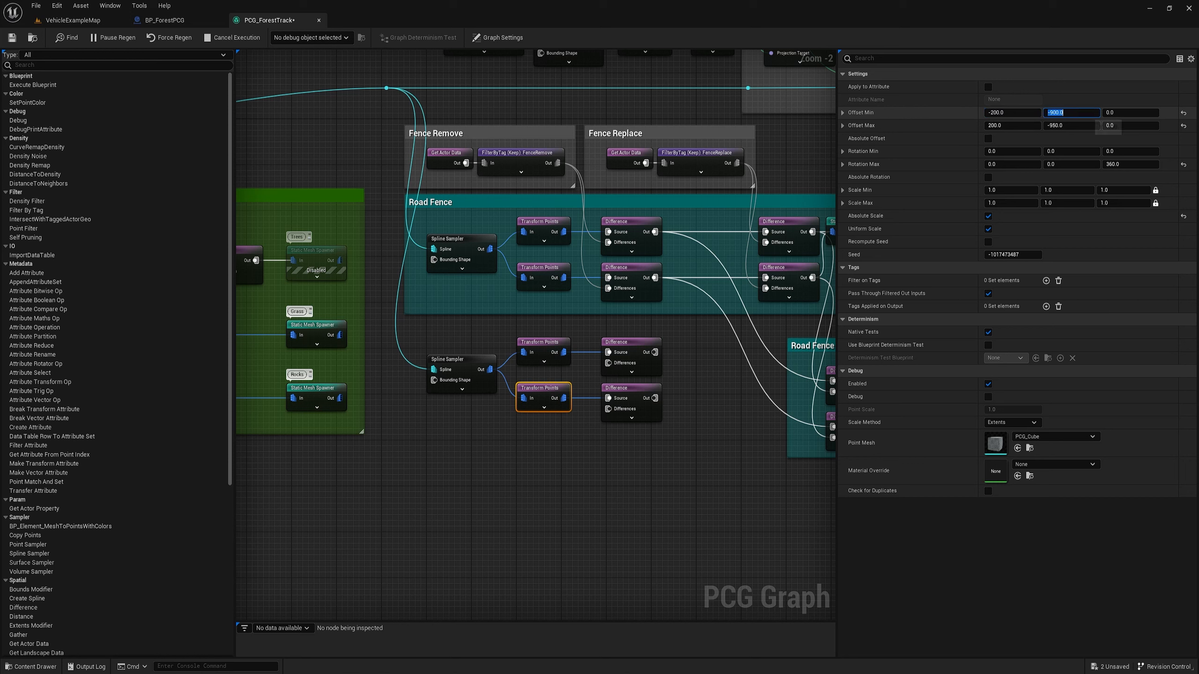
{"action": "type", "text": "-8"}
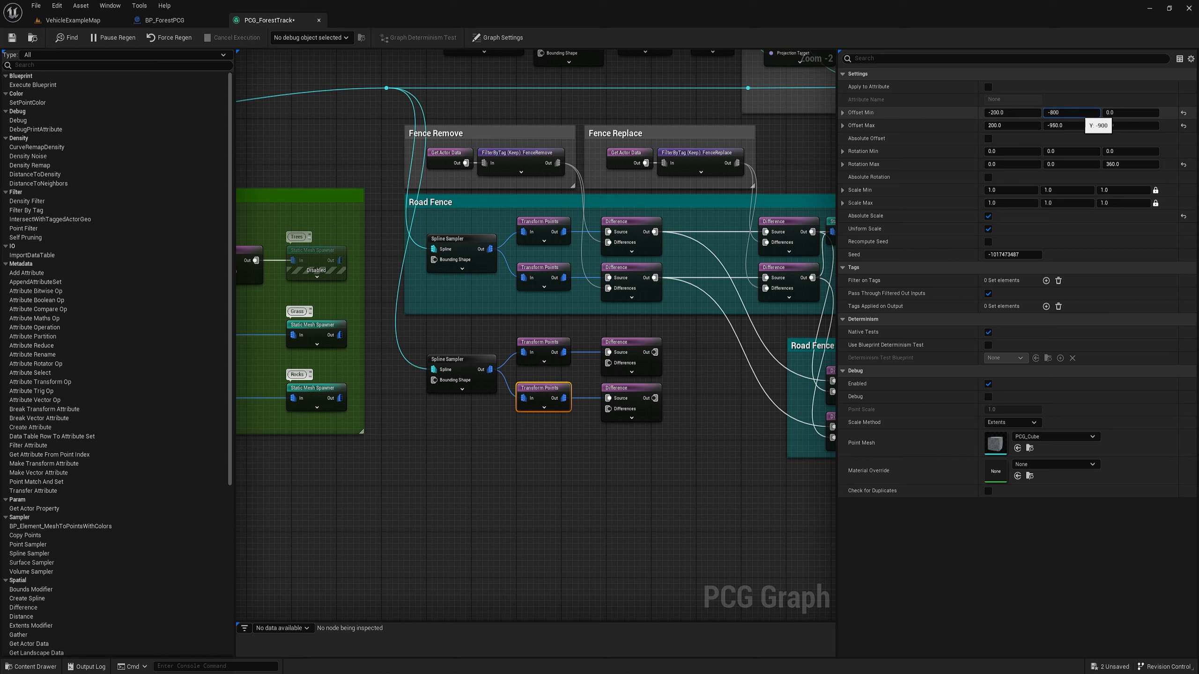
{"action": "type", "text": "00"}
{"action": "left_click", "coordinate": [1071, 126]}
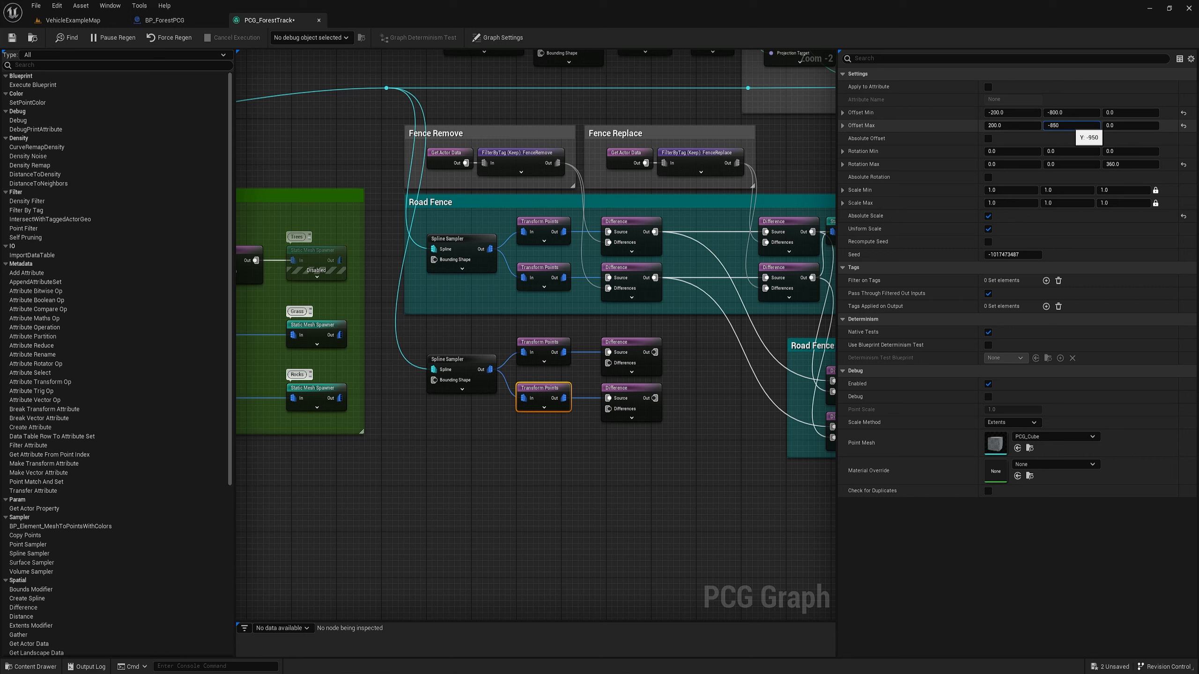
{"action": "type", "text": "-850"}
{"action": "key", "text": "Return"}
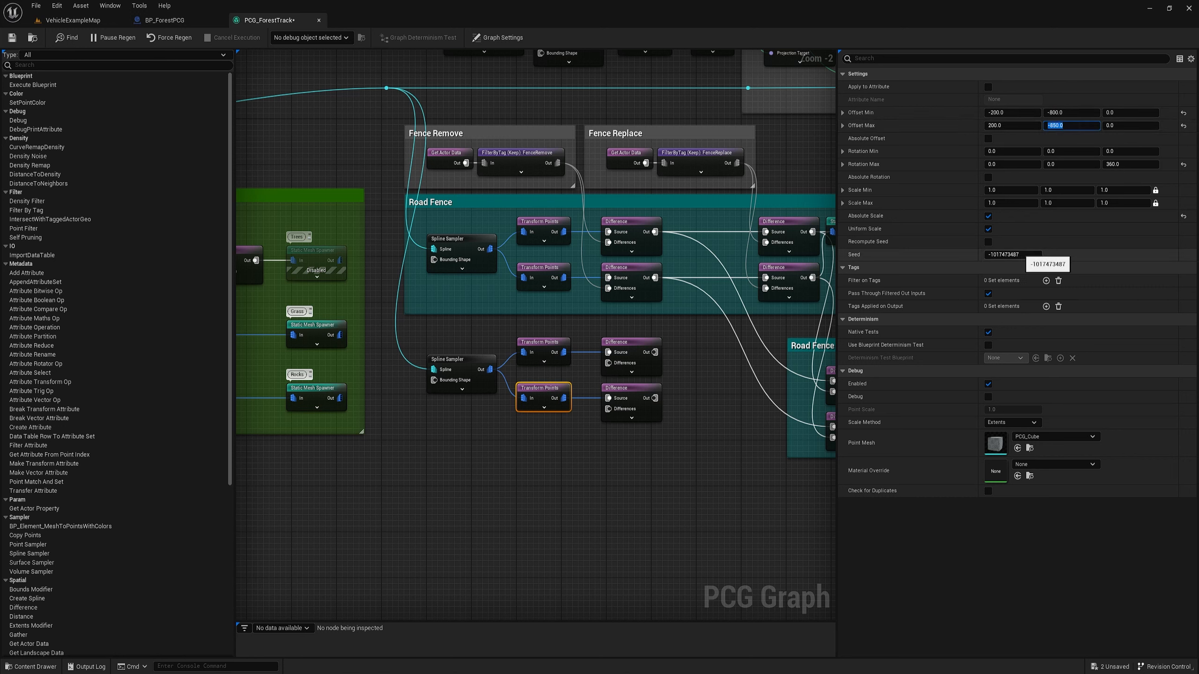
- Set the Seed to -938944282 on the duplicated lower Transform Points and -909299699 on Road Fence's lower Transform Points, and save the graph
{"action": "left_click", "coordinate": [1008, 255]}
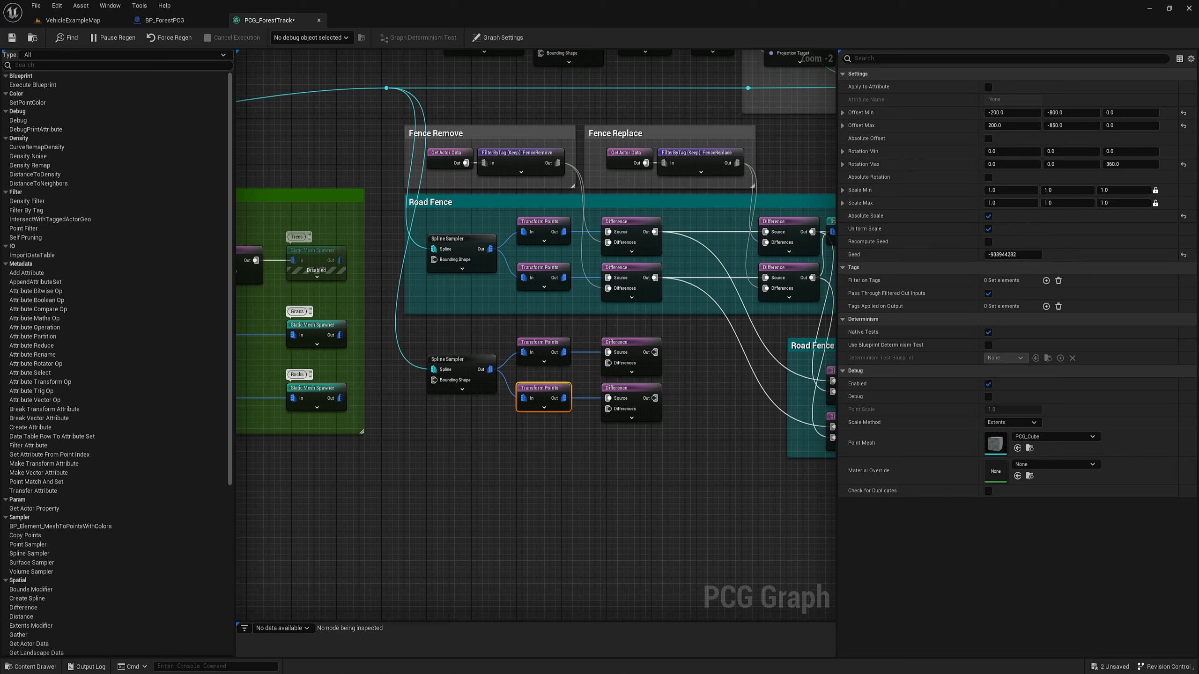
{"action": "left_click", "coordinate": [548, 270]}
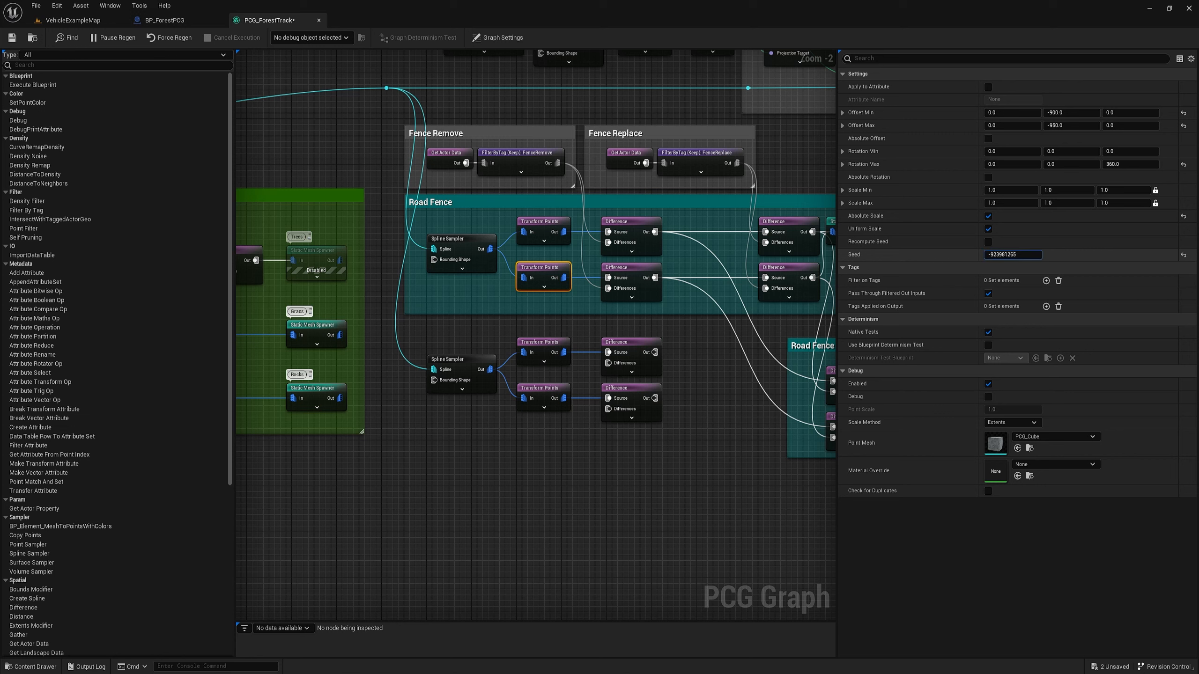
{"action": "left_click", "coordinate": [12, 37]}
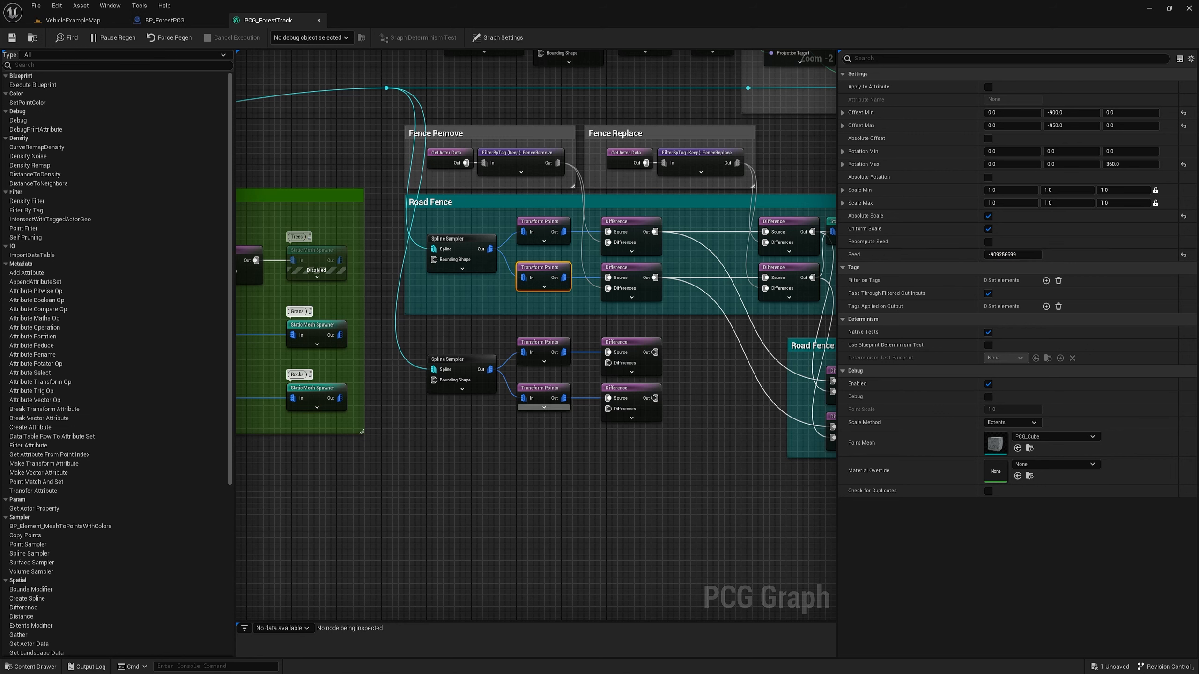
- Add a Static Mesh Spawner after the duplicated upper Difference and connect the lower Difference's output to it as well
{"action": "left_click", "coordinate": [586, 449]}
{"action": "right_click_drag", "start_coordinate": [585, 449], "coordinate": [478, 431]}
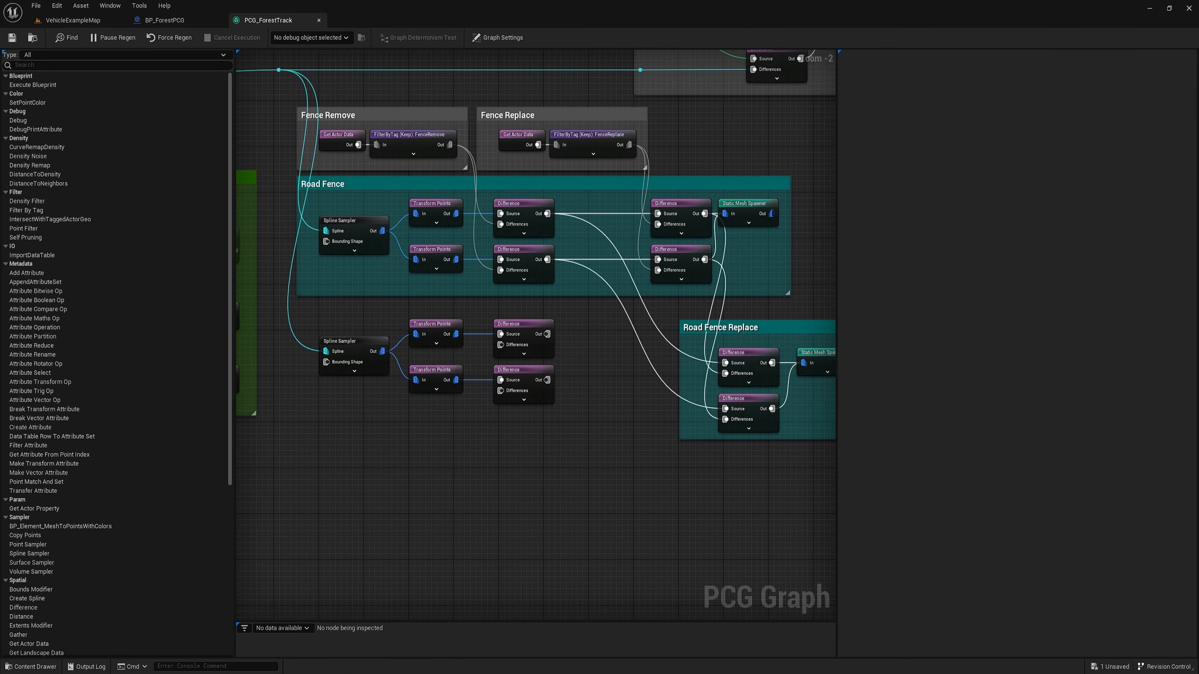
{"action": "left_click_drag", "start_coordinate": [546, 334], "coordinate": [566, 340]}
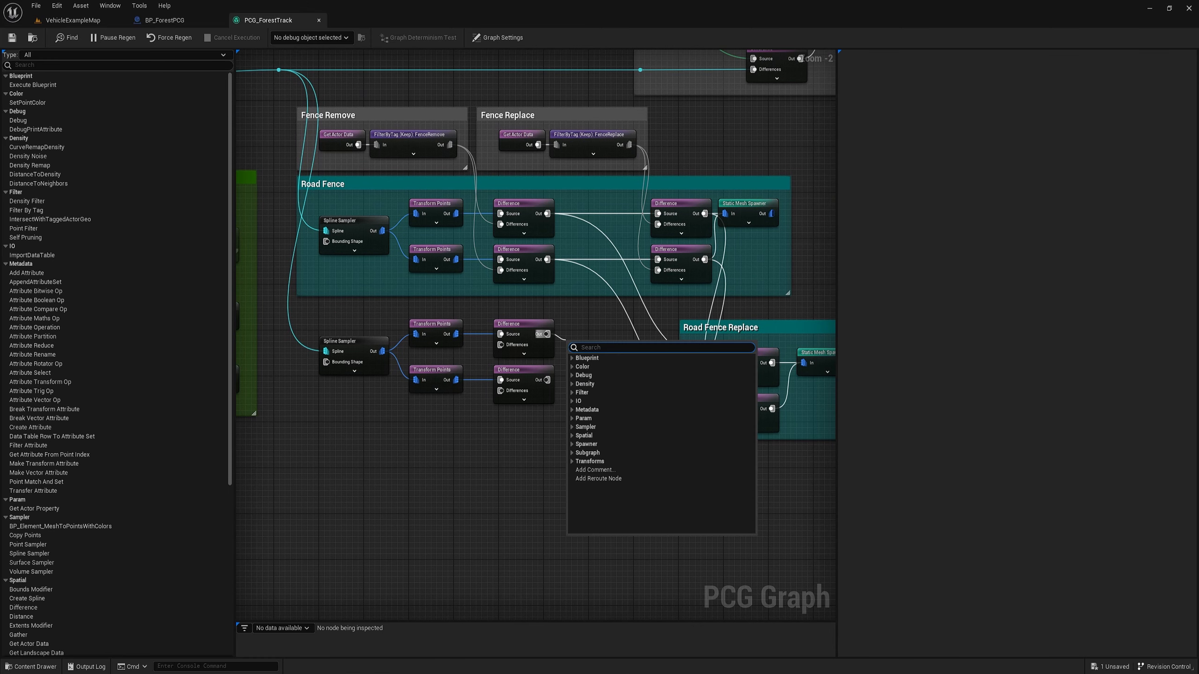
{"action": "type", "text": "sta"}
{"action": "key", "text": "Return"}
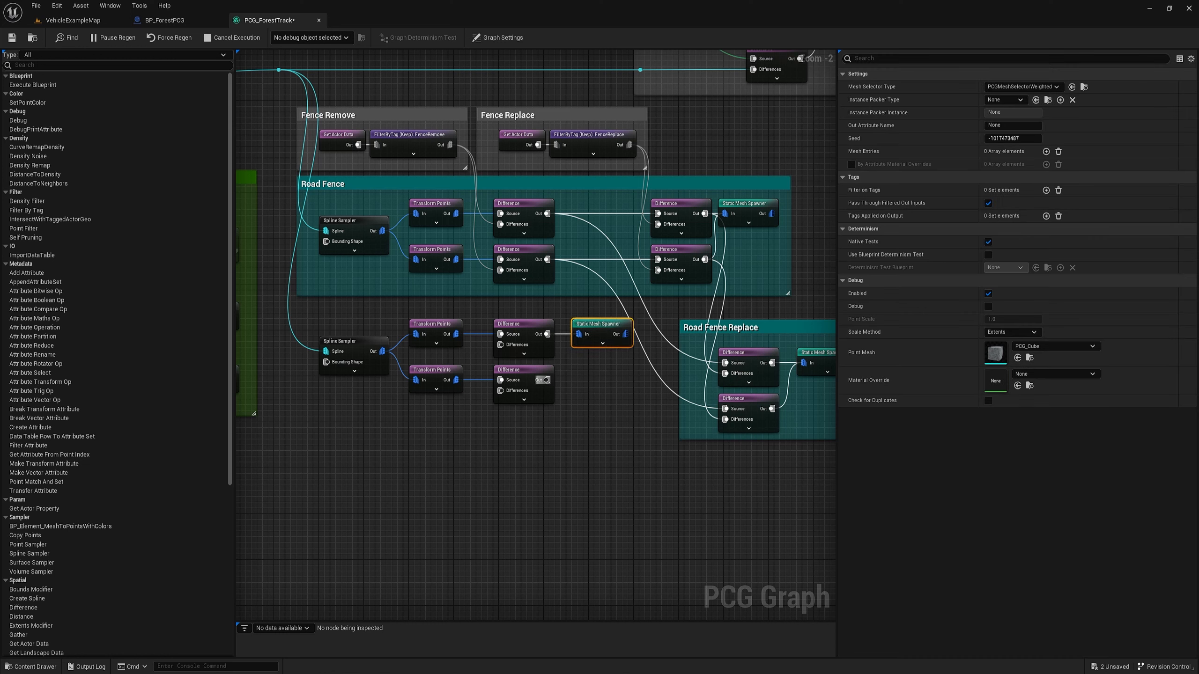
{"action": "left_click_drag", "start_coordinate": [546, 379], "coordinate": [579, 334]}
- Add a mesh entry using S_Hazard_Light_vgledic_high_Var1 to the new Static Mesh Spawner, and switch to the VehicleExampleMap level
{"action": "left_click", "coordinate": [1046, 151]}
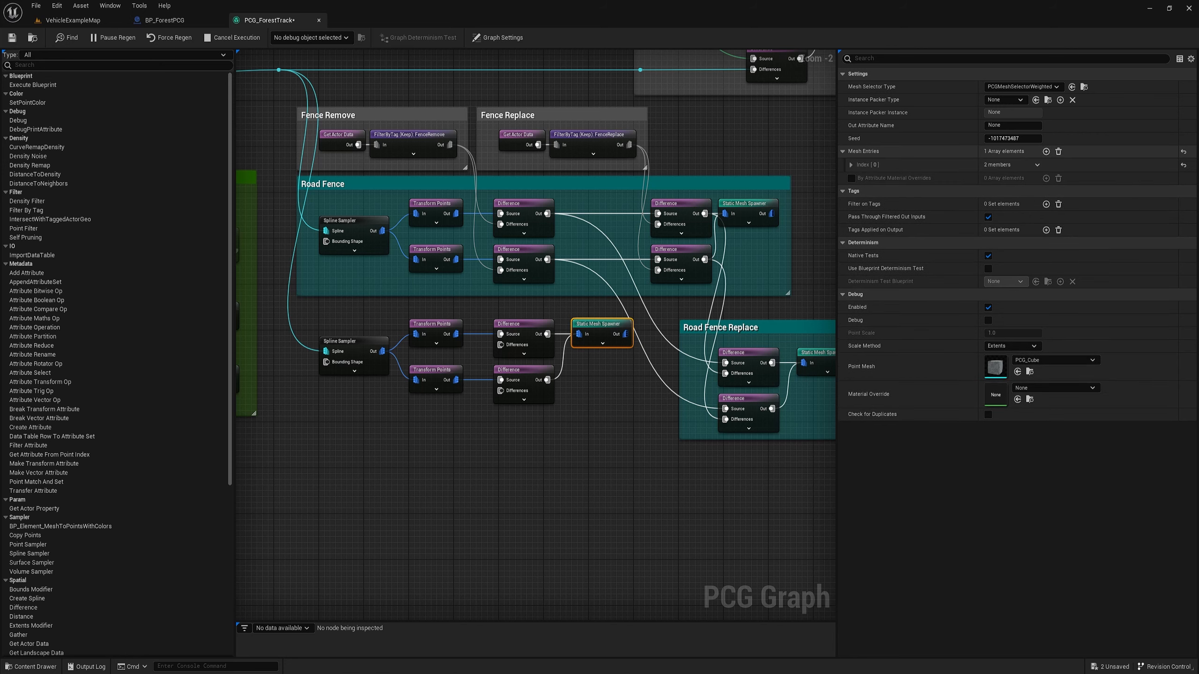
{"action": "left_click", "coordinate": [851, 165]}
{"action": "left_click", "coordinate": [857, 178]}
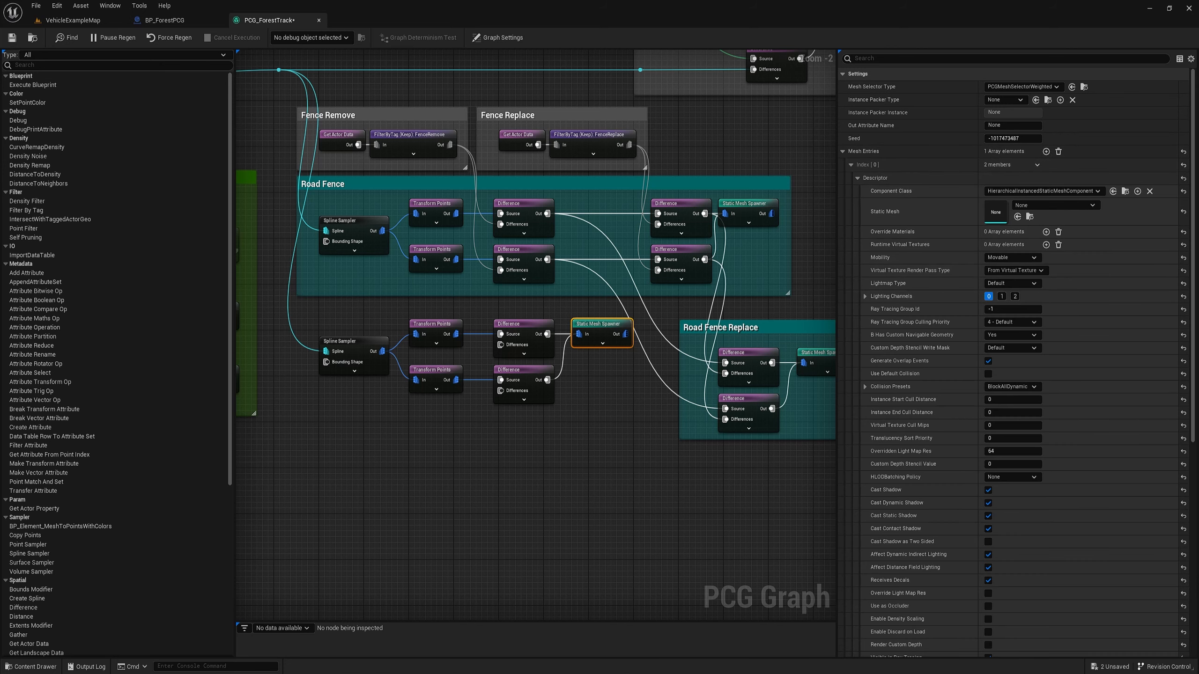
{"action": "right_click_drag", "start_coordinate": [585, 529], "coordinate": [602, 512]}
{"action": "key", "text": "ctrl+space"}
{"action": "key", "text": "alt+Left"}
{"action": "left_click", "coordinate": [405, 536]}
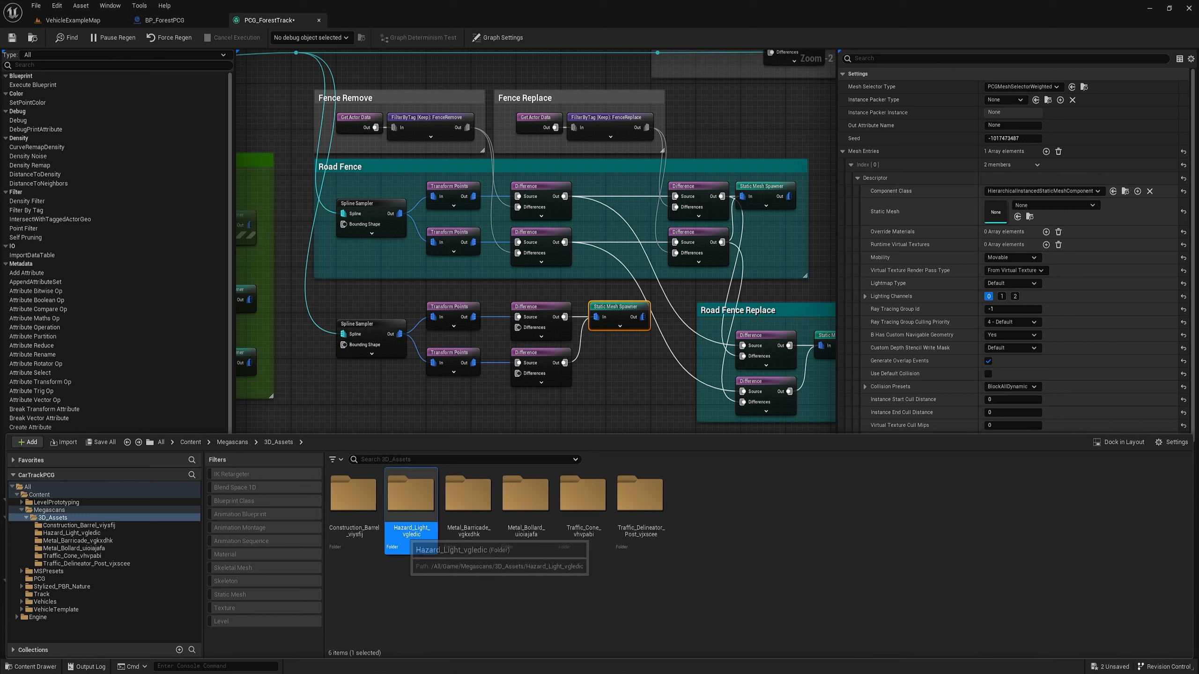
{"action": "double_click", "coordinate": [405, 534]}
{"action": "left_click", "coordinate": [410, 508]}
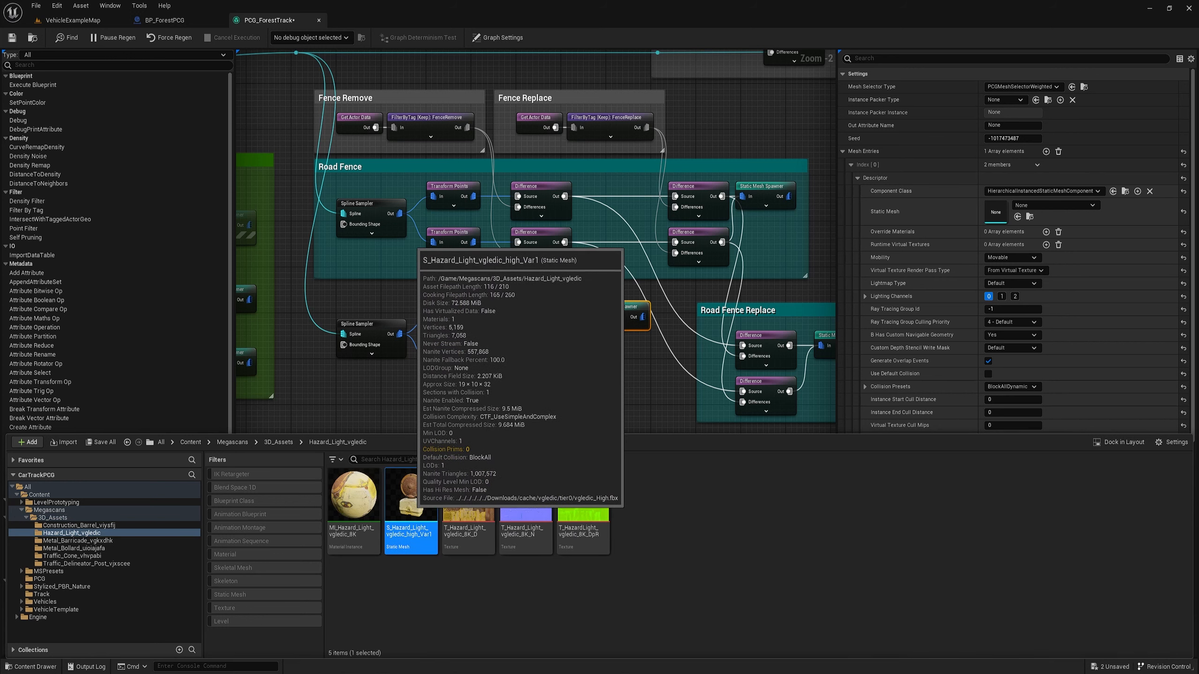
{"action": "left_click", "coordinate": [1029, 217]}
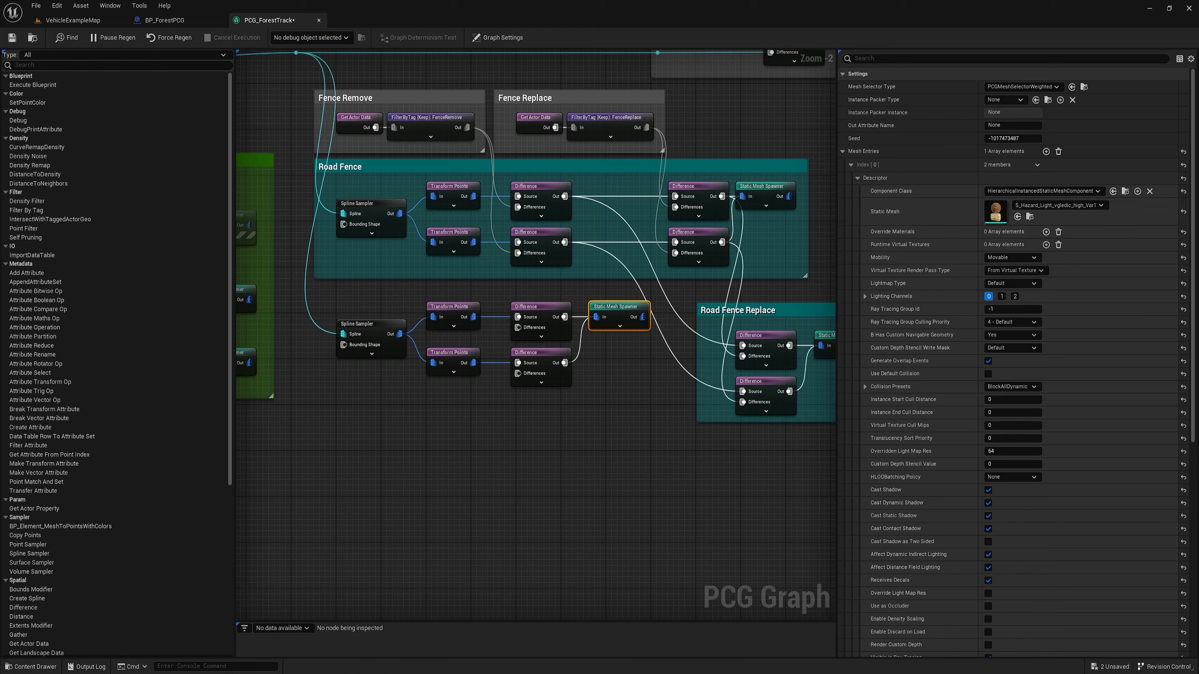
{"action": "left_click", "coordinate": [73, 20]}
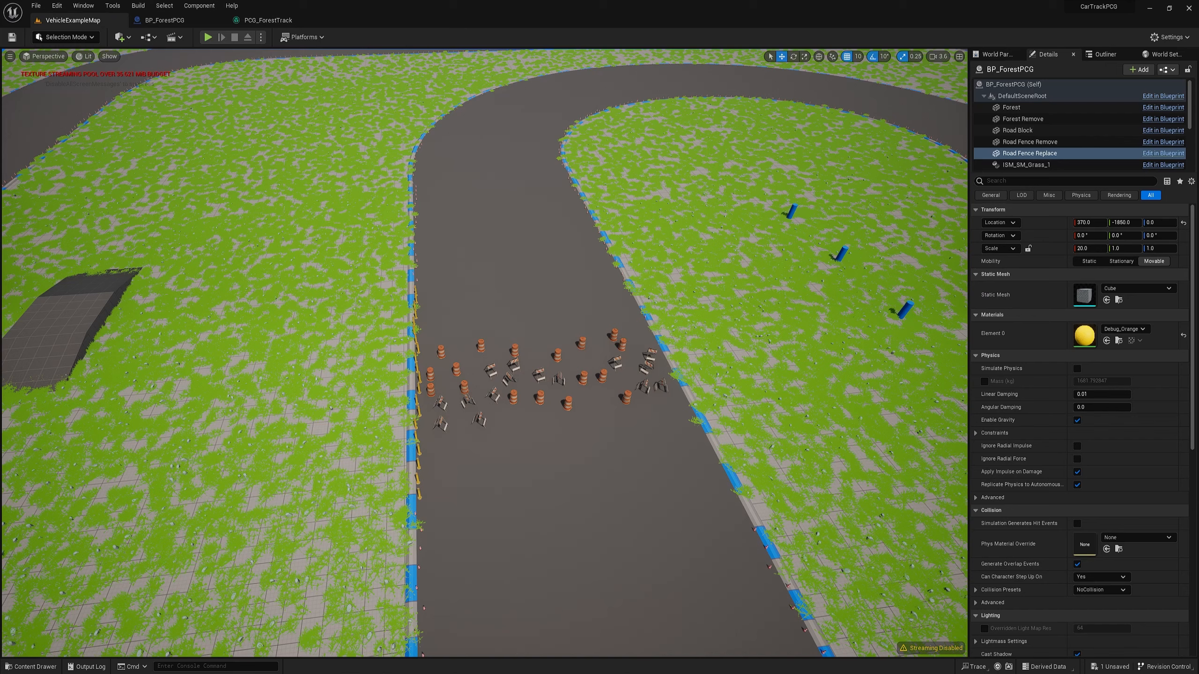
- Examine the hazard lights spawned along the curved track edge in the VehicleExampleMap level
{"action": "right_click_drag", "start_coordinate": [484, 352], "coordinate": [547, 312]}
{"action": "key", "text": "w"}
{"action": "key", "text": "s"}
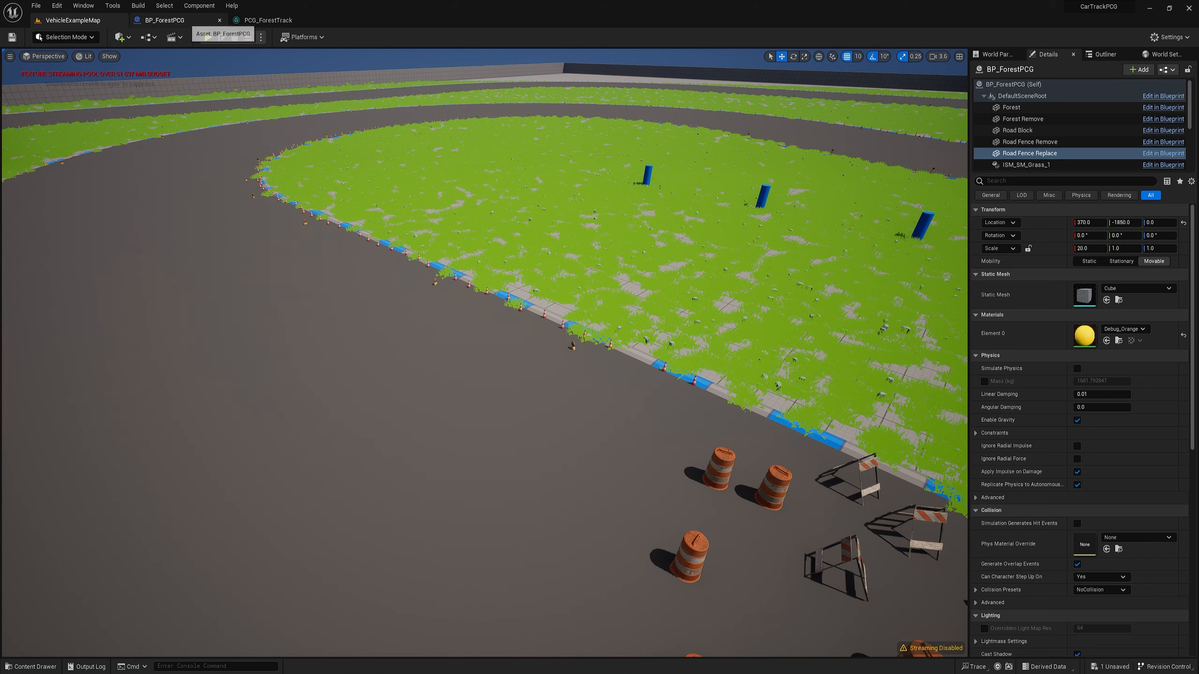
{"action": "left_click", "coordinate": [189, 21]}
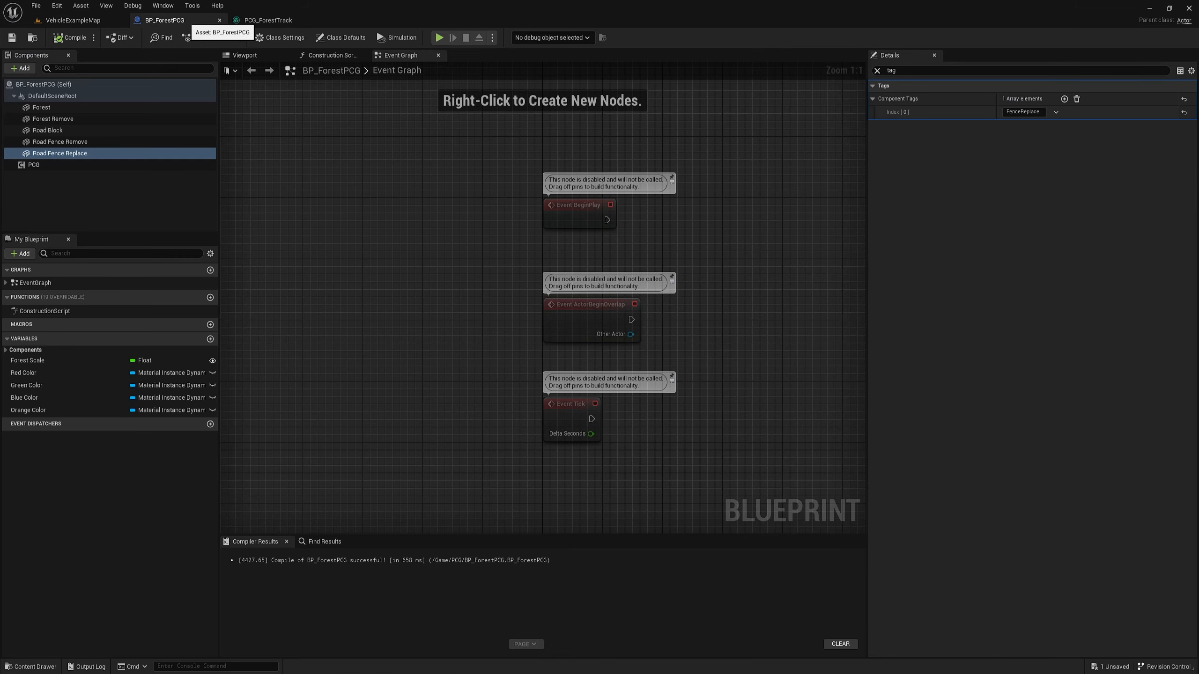
{"action": "left_click", "coordinate": [267, 19]}
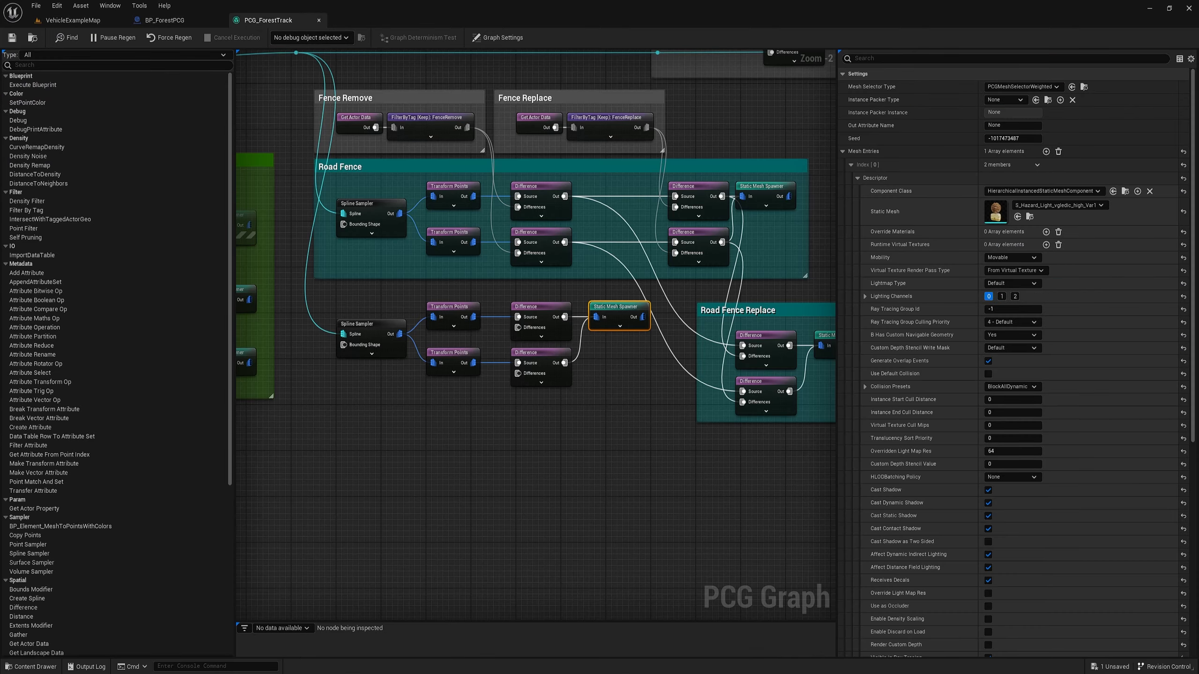
{"action": "left_click", "coordinate": [73, 19]}
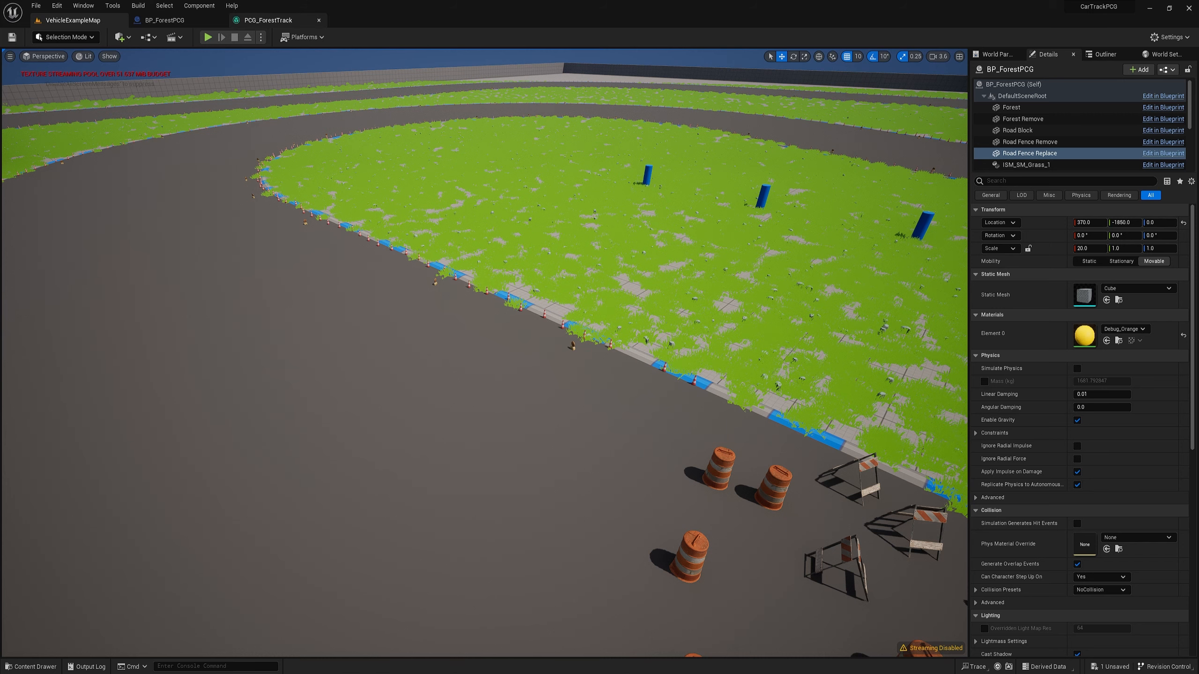
- Try Rotation Min Z 90 and Rotation Max Z -90 on the duplicated upper Transform Points in PCG_ForestTrack
{"action": "left_click", "coordinate": [267, 19]}
{"action": "left_click", "coordinate": [454, 312]}
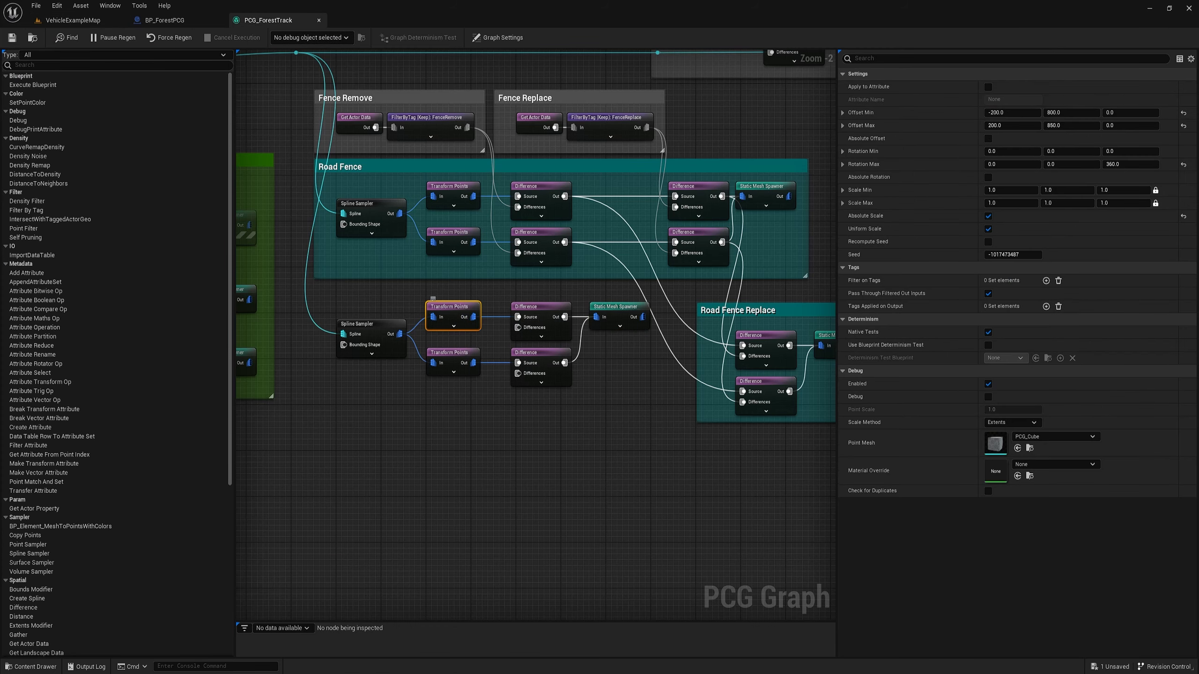
{"action": "left_click", "coordinate": [1131, 164]}
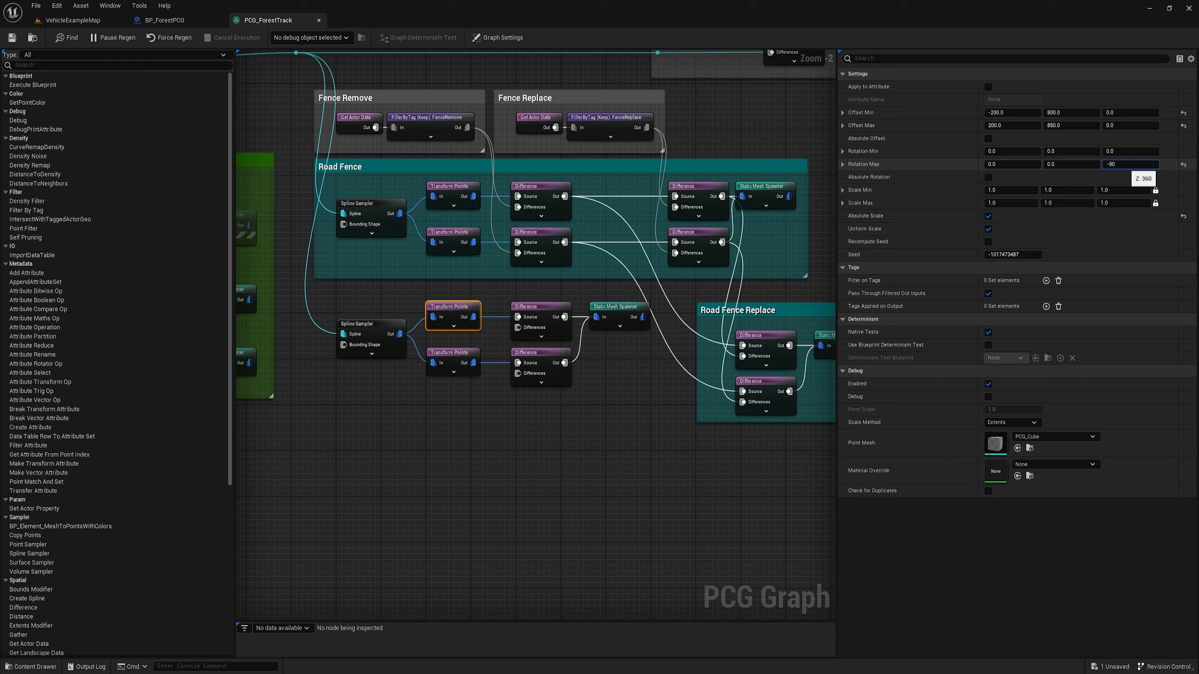
{"action": "left_click", "coordinate": [1130, 151]}
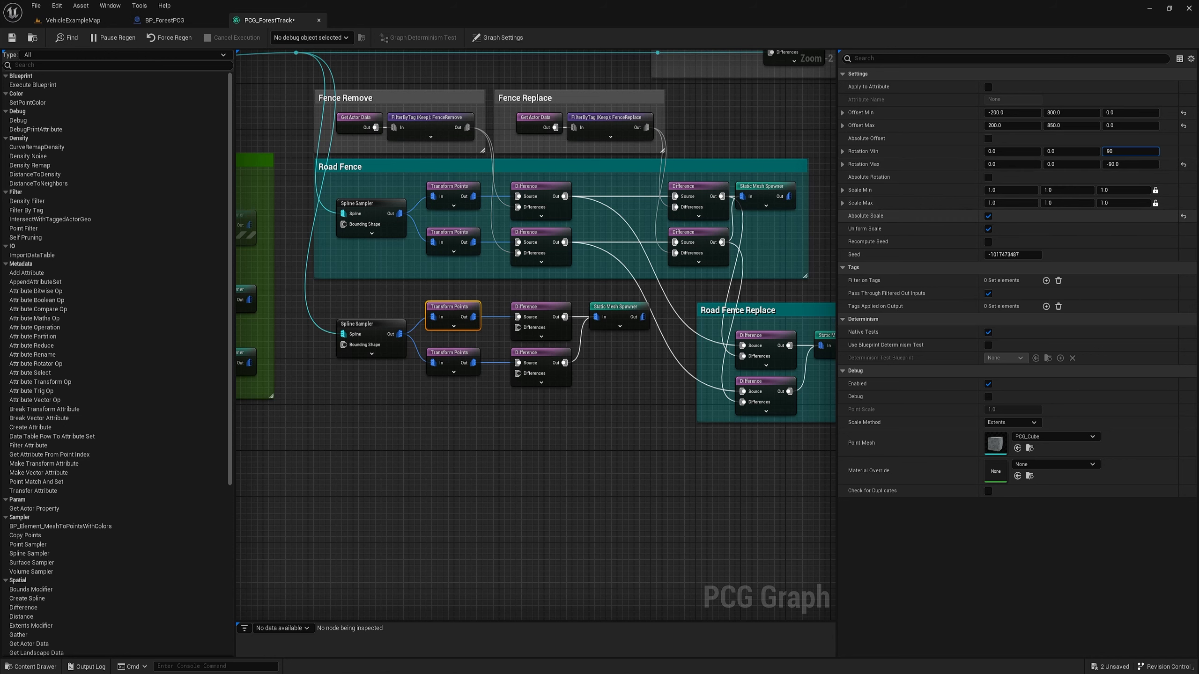
{"action": "key", "text": "ctrl+z"}
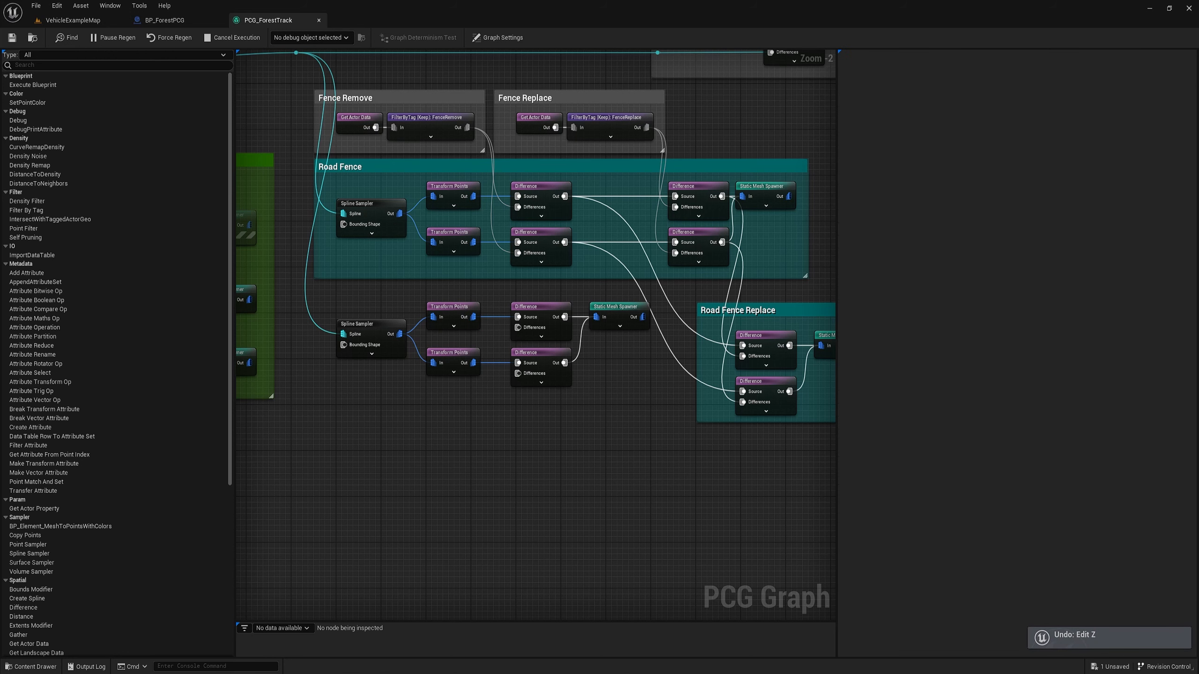
- Adjust the Z rotation range on the duplicated upper Transform Points, and set Rotation Min and Max Z to -90 on the duplicated lower one
{"action": "left_click", "coordinate": [451, 313]}
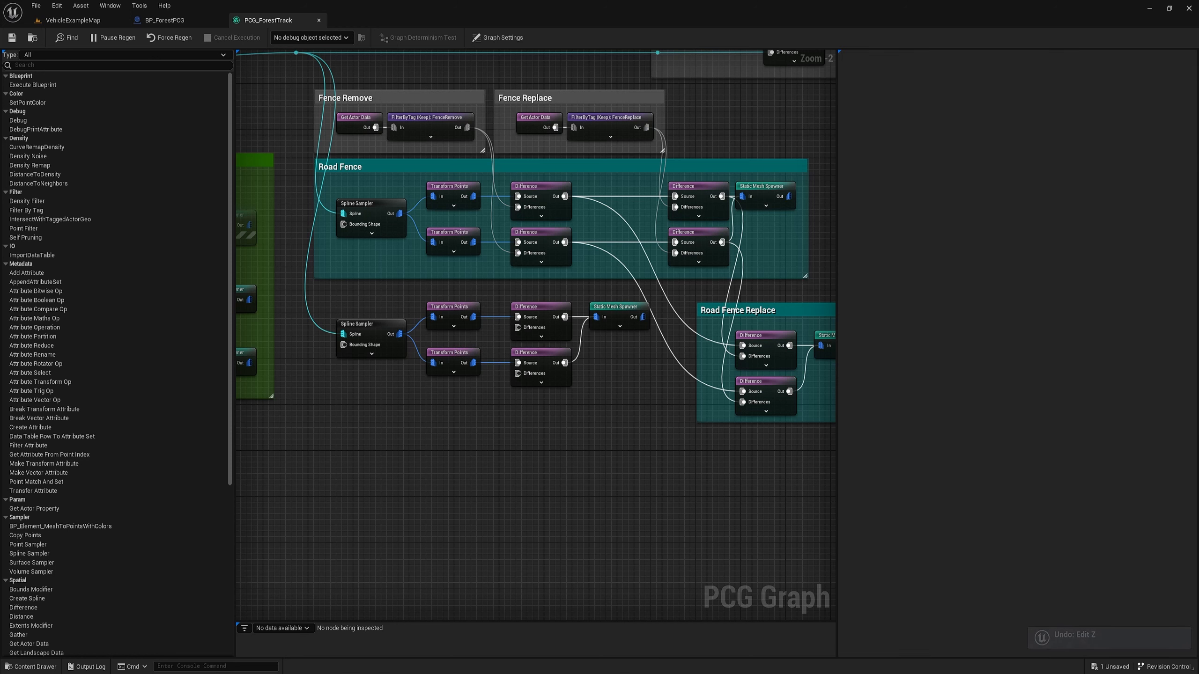
{"action": "left_click", "coordinate": [73, 20]}
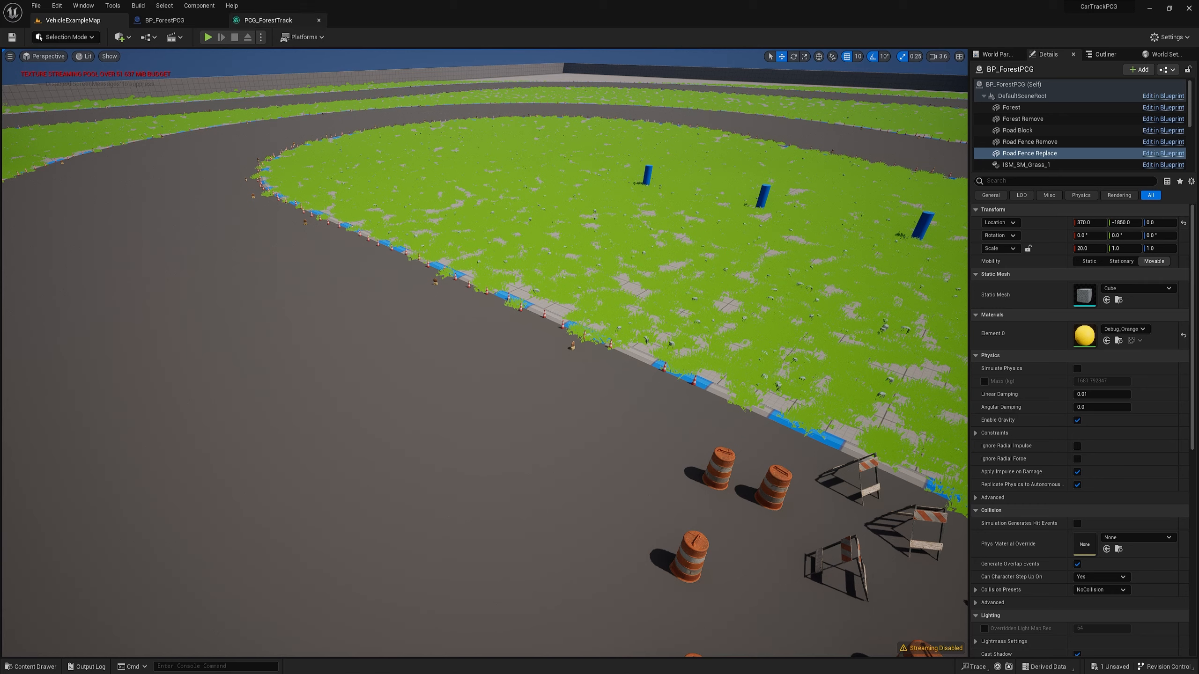
{"action": "left_click", "coordinate": [267, 19]}
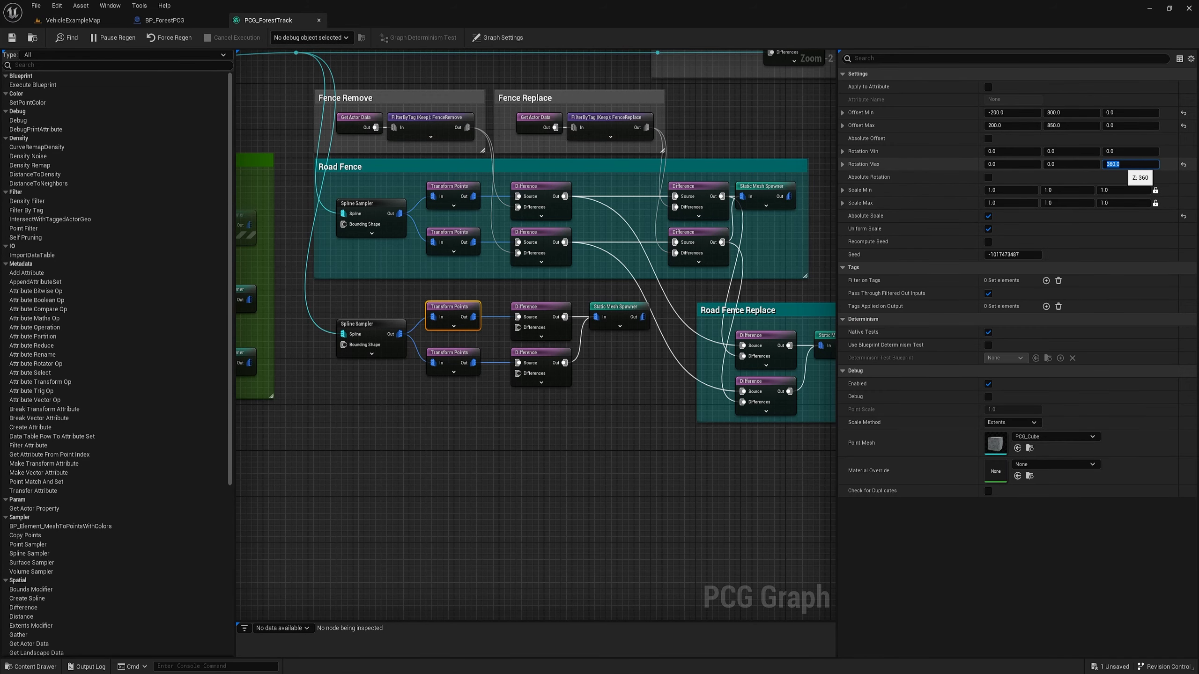
{"action": "left_click", "coordinate": [1123, 152]}
{"action": "left_click", "coordinate": [453, 359]}
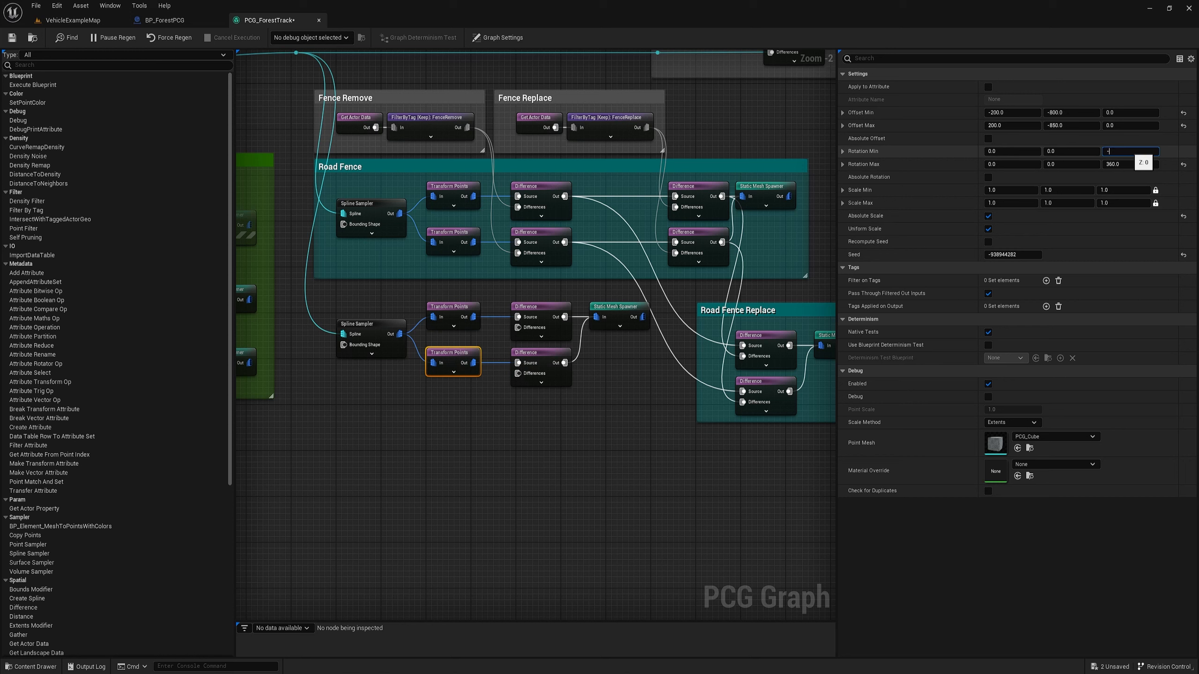
{"action": "left_click", "coordinate": [1131, 165]}
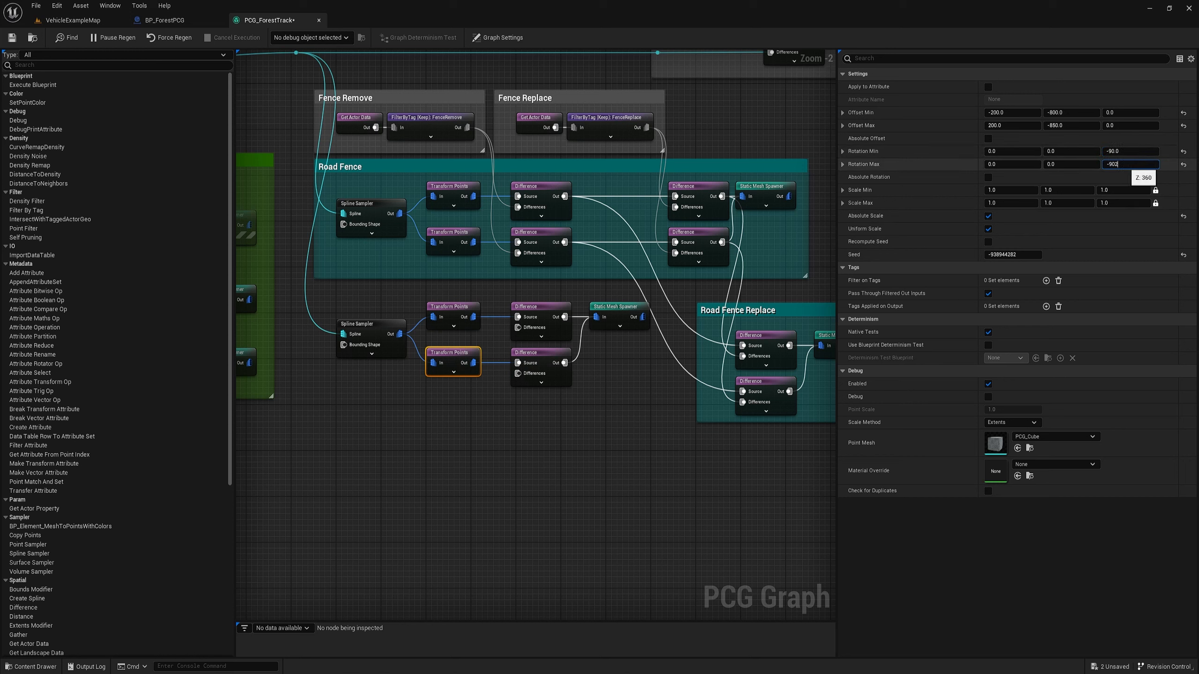
{"action": "key", "text": "Return"}
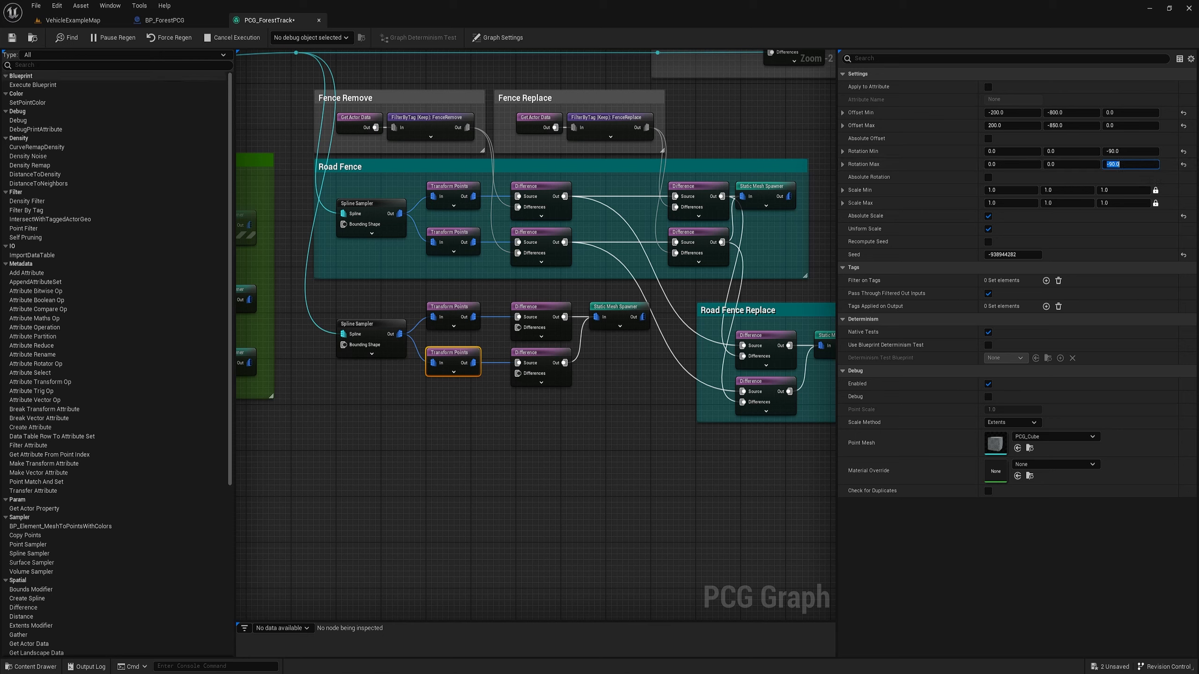
- Inspect the hazard light placement on both track edges in the level, close up and from above
{"action": "left_click", "coordinate": [73, 20]}
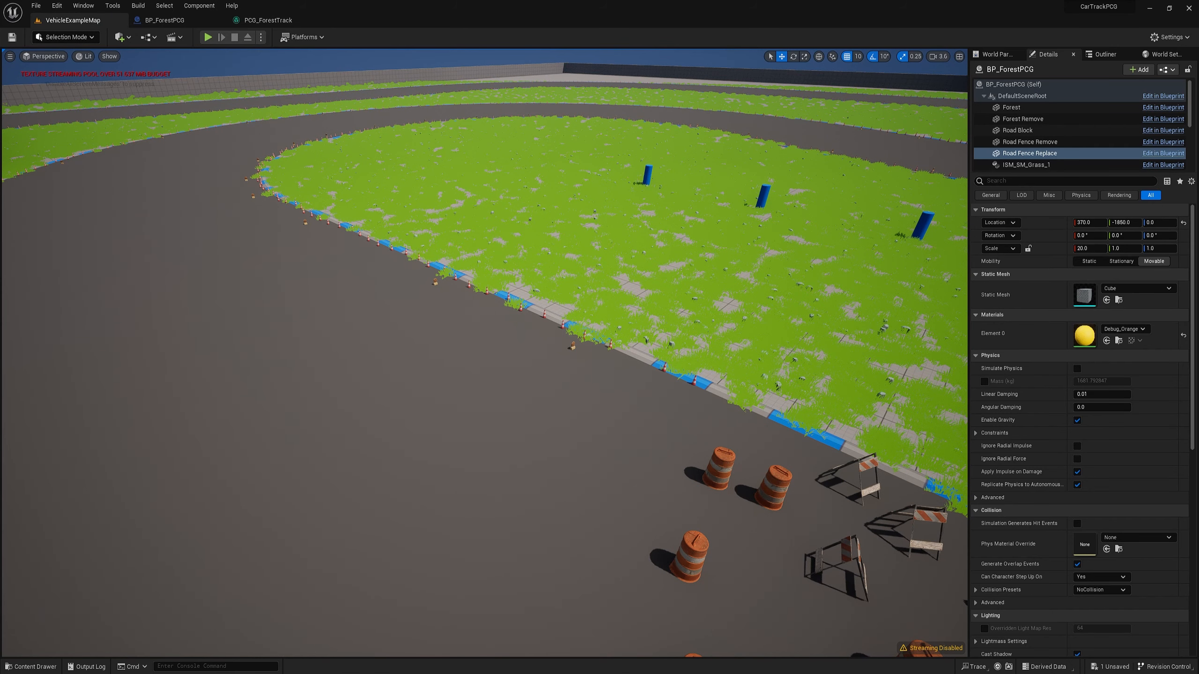
{"action": "key", "text": "w"}
{"action": "right_click_drag", "start_coordinate": [484, 352], "coordinate": [557, 359]}
{"action": "key", "text": "w"}
{"action": "key", "text": "s"}
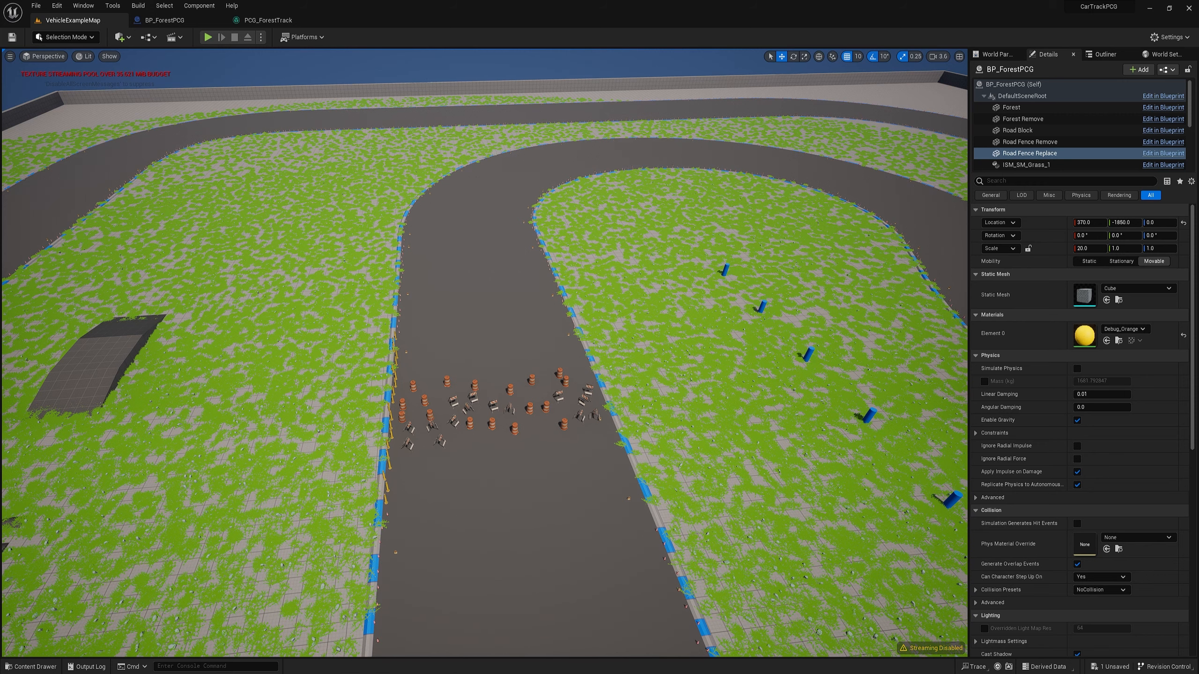
{"action": "right_click_drag", "start_coordinate": [557, 359], "coordinate": [543, 350]}
- Wrap the hazard light nodes in PCG_ForestTrack in a comment titled Road Light and move it slightly down, clear of Road Fence
{"action": "left_click", "coordinate": [267, 20]}
{"action": "left_click_drag", "start_coordinate": [361, 421], "coordinate": [643, 316]}
{"action": "type", "text": "c"}
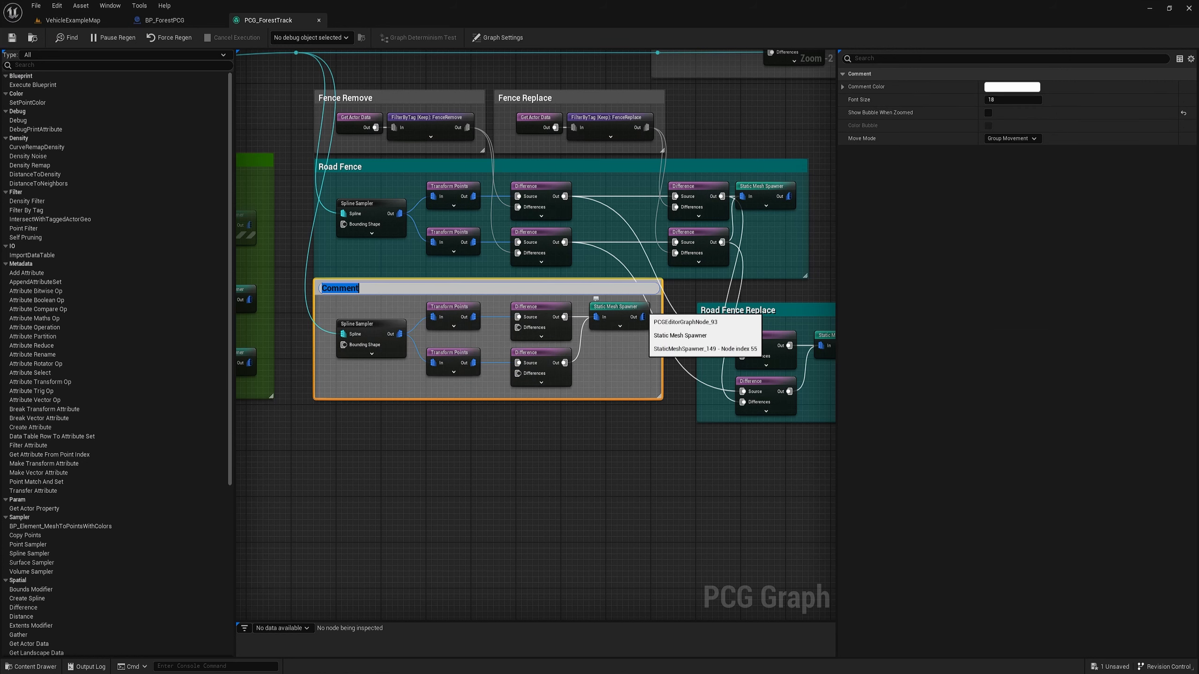
{"action": "type", "text": "Road Light"}
{"action": "key", "text": "Return"}
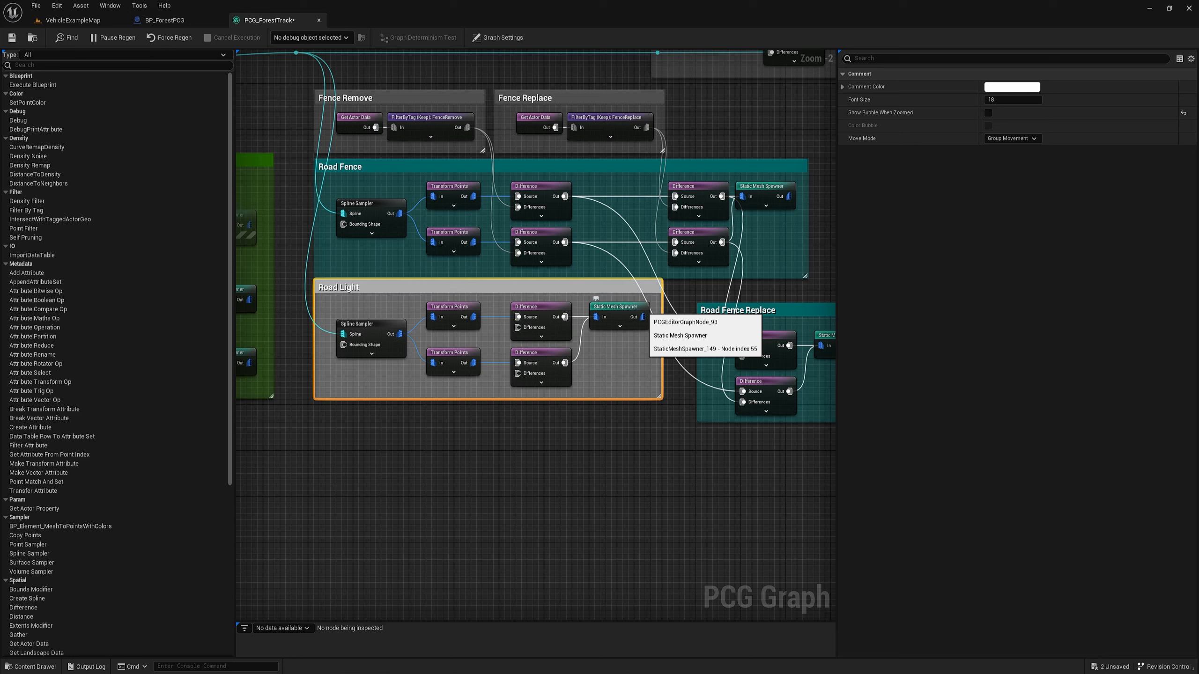
{"action": "left_click_drag", "start_coordinate": [545, 286], "coordinate": [547, 297]}
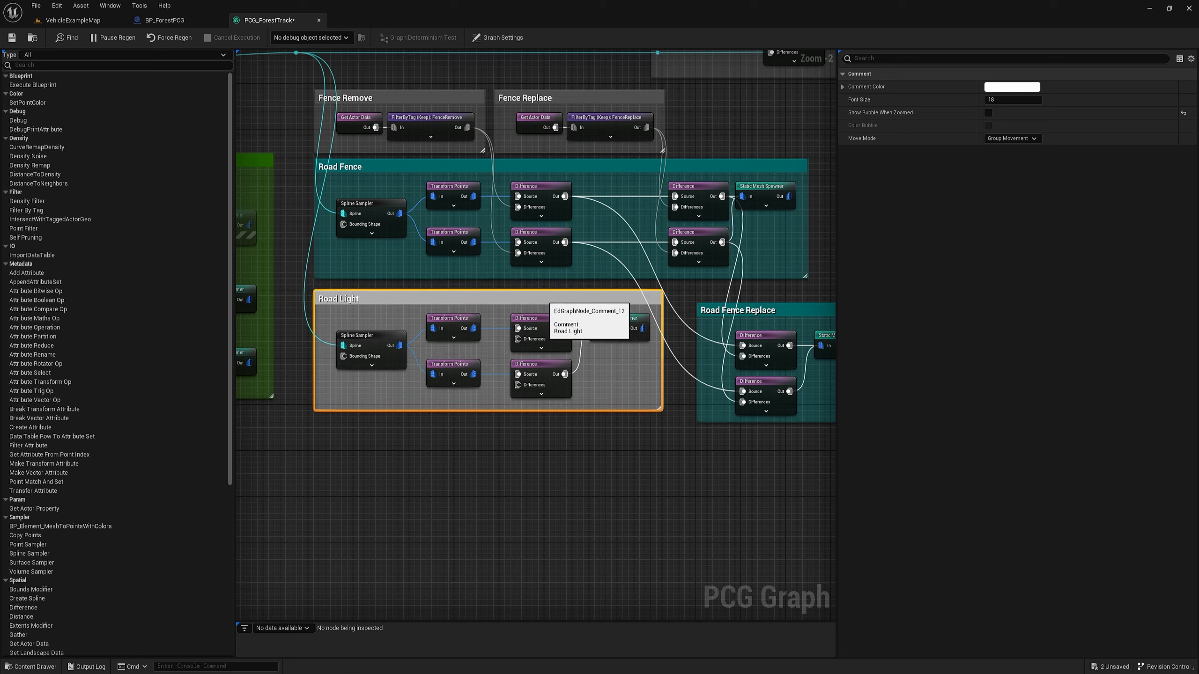
- Color the Road Light comment yellow-orange and save the graph
{"action": "left_click", "coordinate": [1012, 86]}
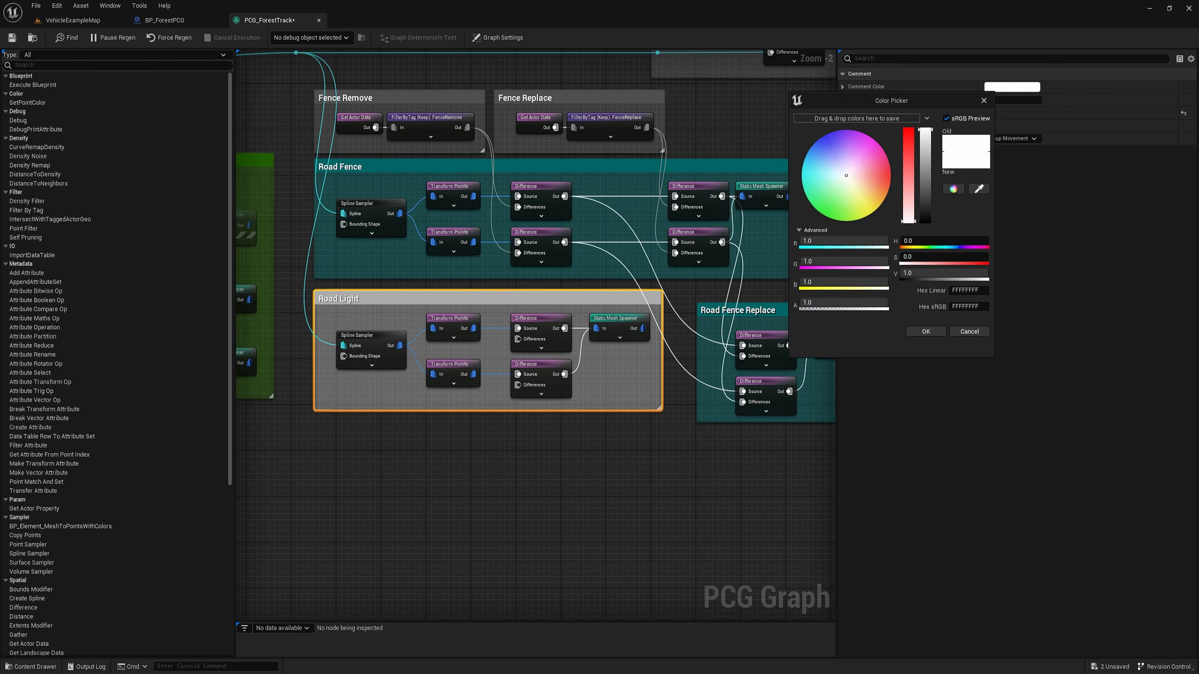
{"action": "left_click_drag", "start_coordinate": [846, 175], "coordinate": [884, 200]}
{"action": "left_click", "coordinate": [925, 331]}
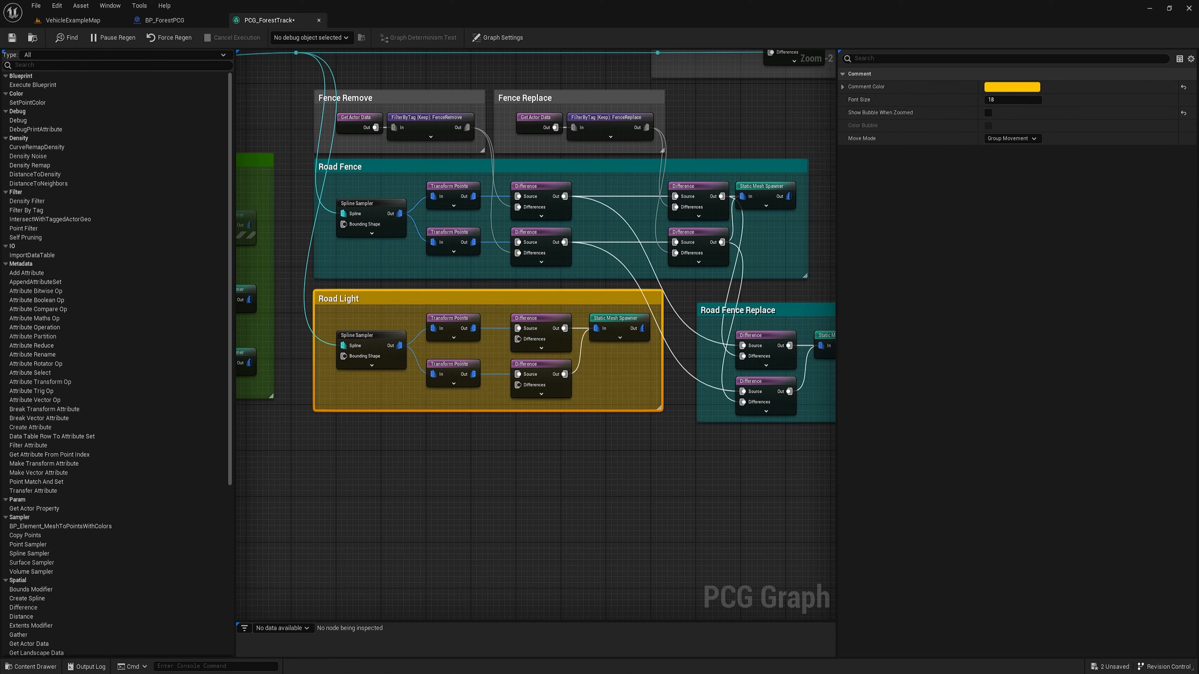
{"action": "key", "text": "ctrl+s"}
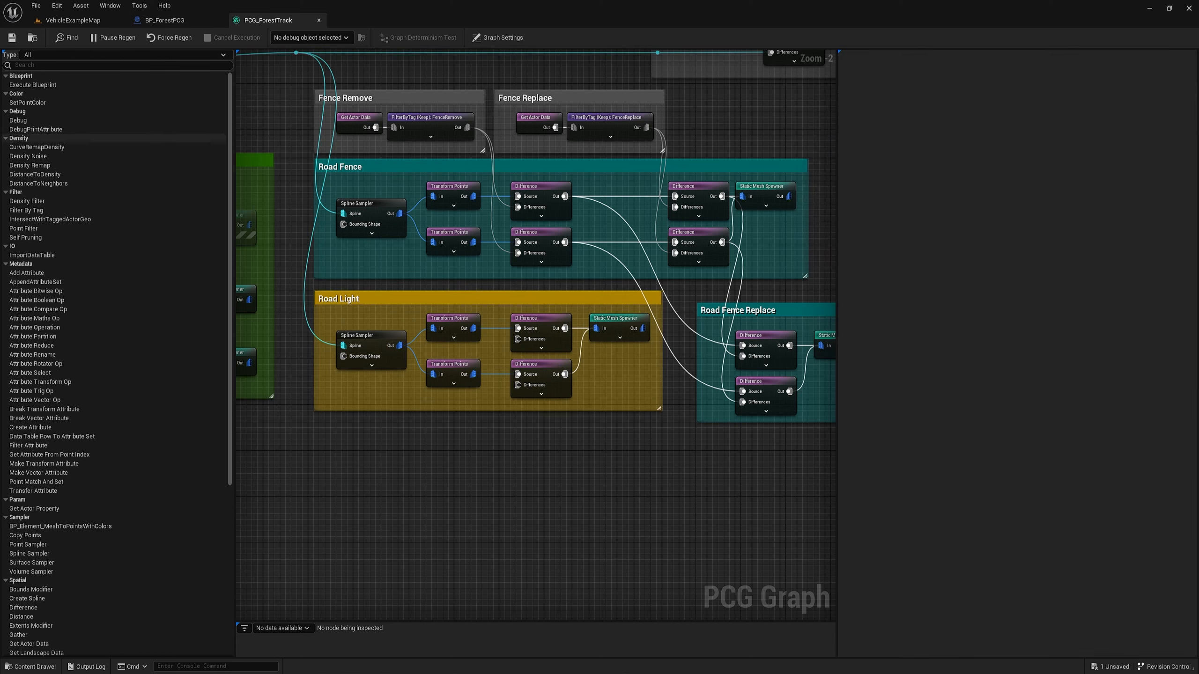
- Wrap the node chain above the fence groups, including Remove Mesh Outside Spline, in a comment titled Road Block
{"action": "scroll", "coordinate": [652, 508], "scroll_direction": "down", "scroll_amount": 3}
{"action": "right_click_drag", "start_coordinate": [673, 509], "coordinate": [565, 520]}
{"action": "left_click_drag", "start_coordinate": [800, 226], "coordinate": [375, 299]}
{"action": "key", "text": "c"}
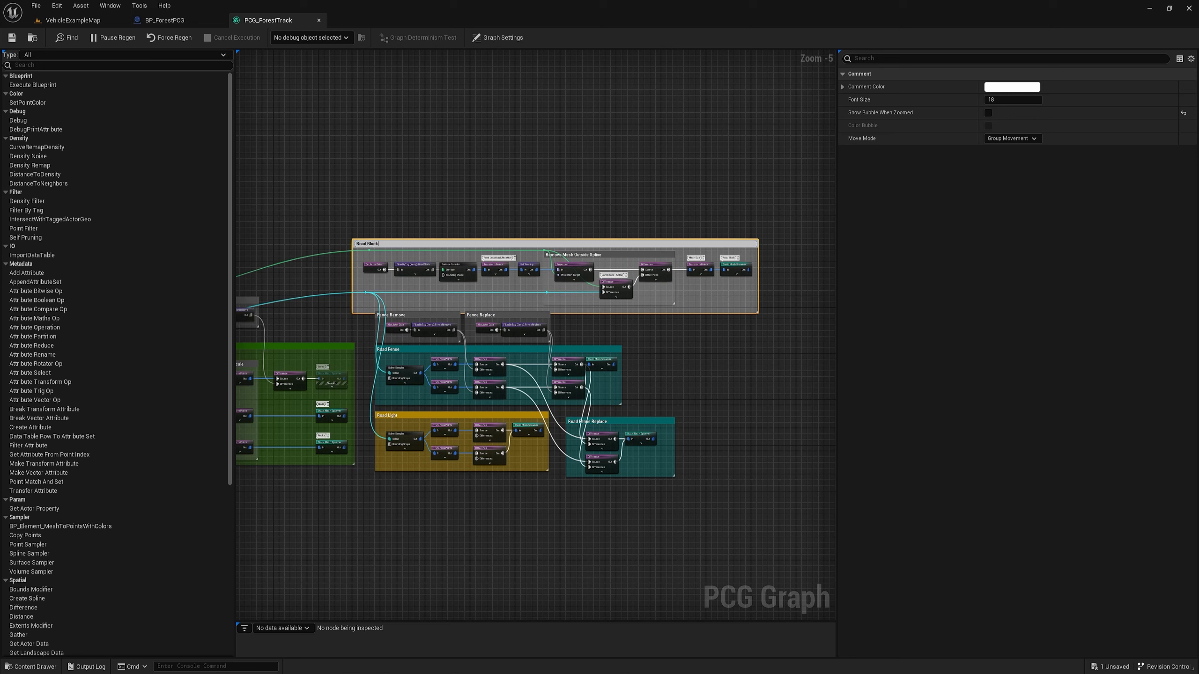
{"action": "type", "text": "Road Block"}
{"action": "key", "text": "Return"}
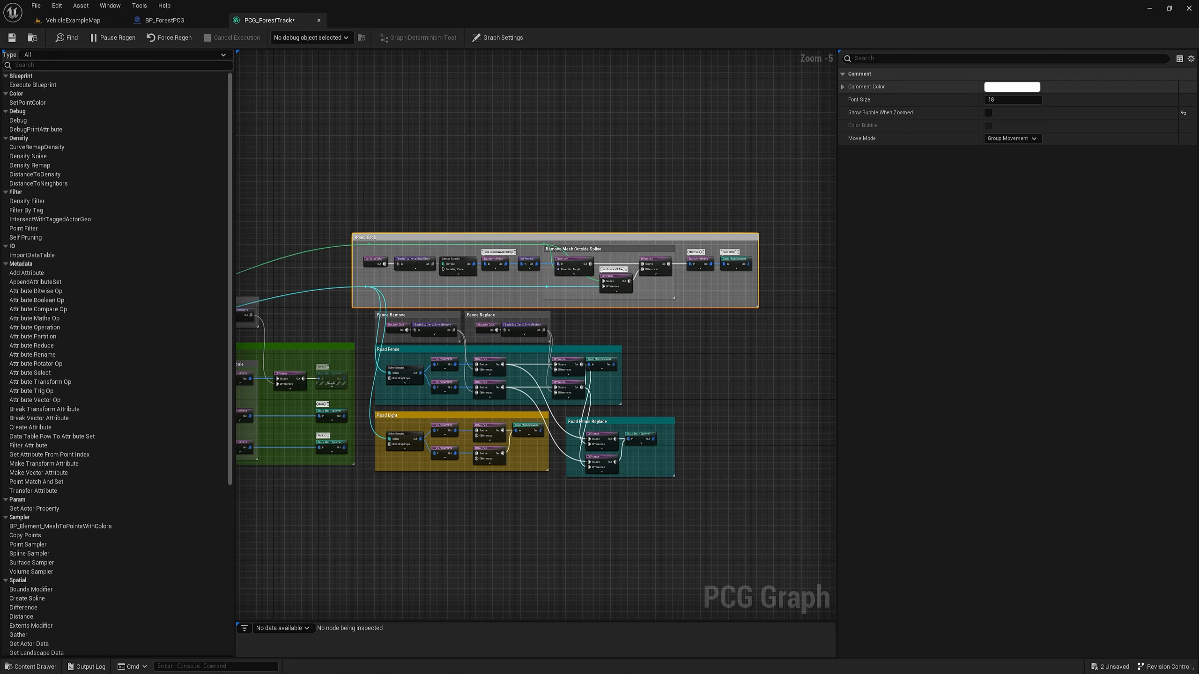
- Color the Road Block comment dark red (Hex sRGB A60000FF) and save the graph
{"action": "left_click", "coordinate": [1012, 87]}
{"action": "left_click", "coordinate": [919, 128]}
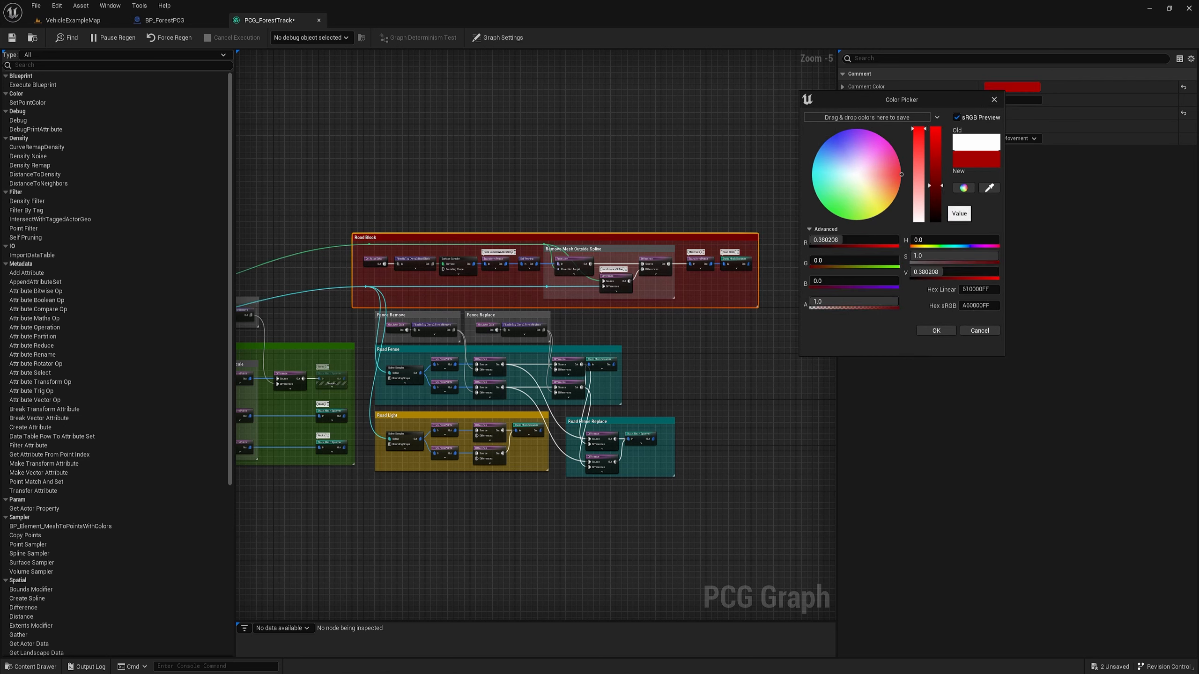
{"action": "left_click", "coordinate": [937, 330]}
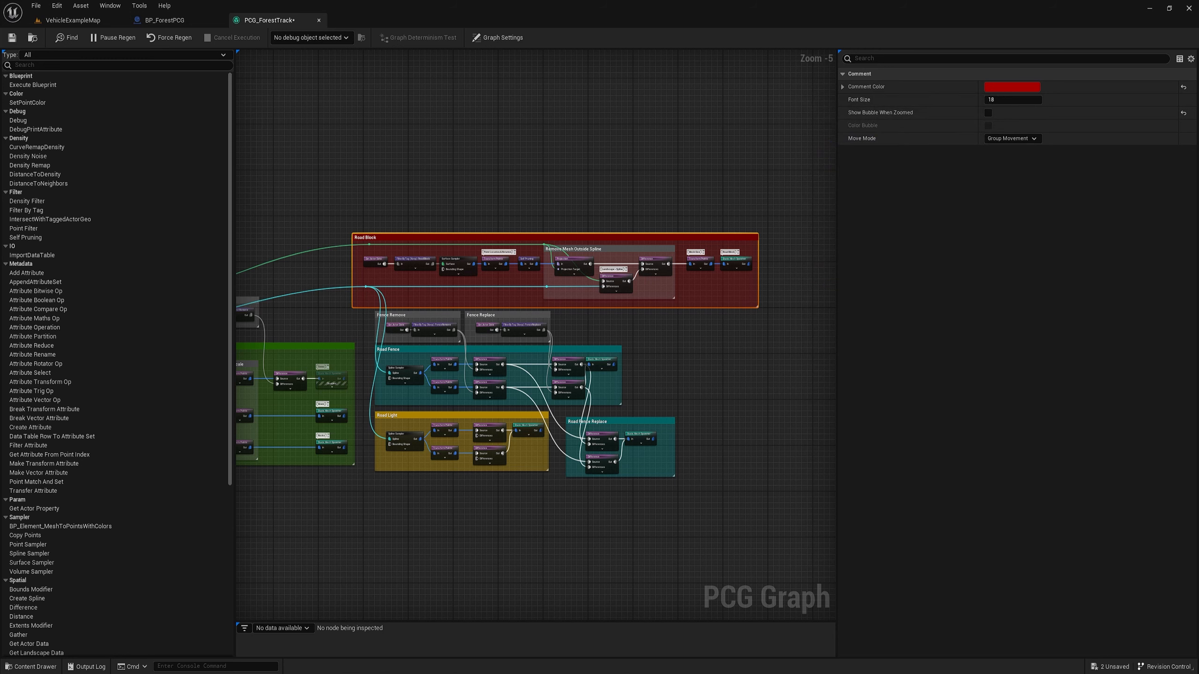
{"action": "left_click", "coordinate": [657, 388]}
{"action": "right_click_drag", "start_coordinate": [658, 388], "coordinate": [818, 361]}
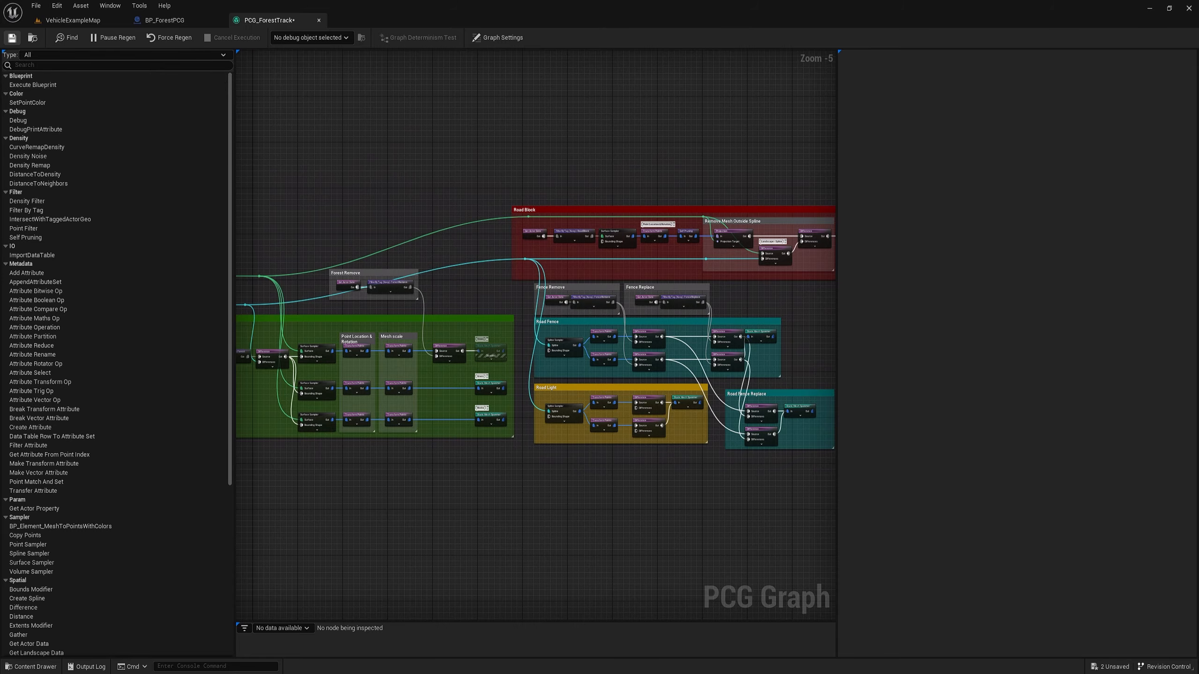
{"action": "key", "text": "ctrl+s"}
{"action": "scroll", "coordinate": [385, 203], "scroll_direction": "down", "scroll_amount": 1}
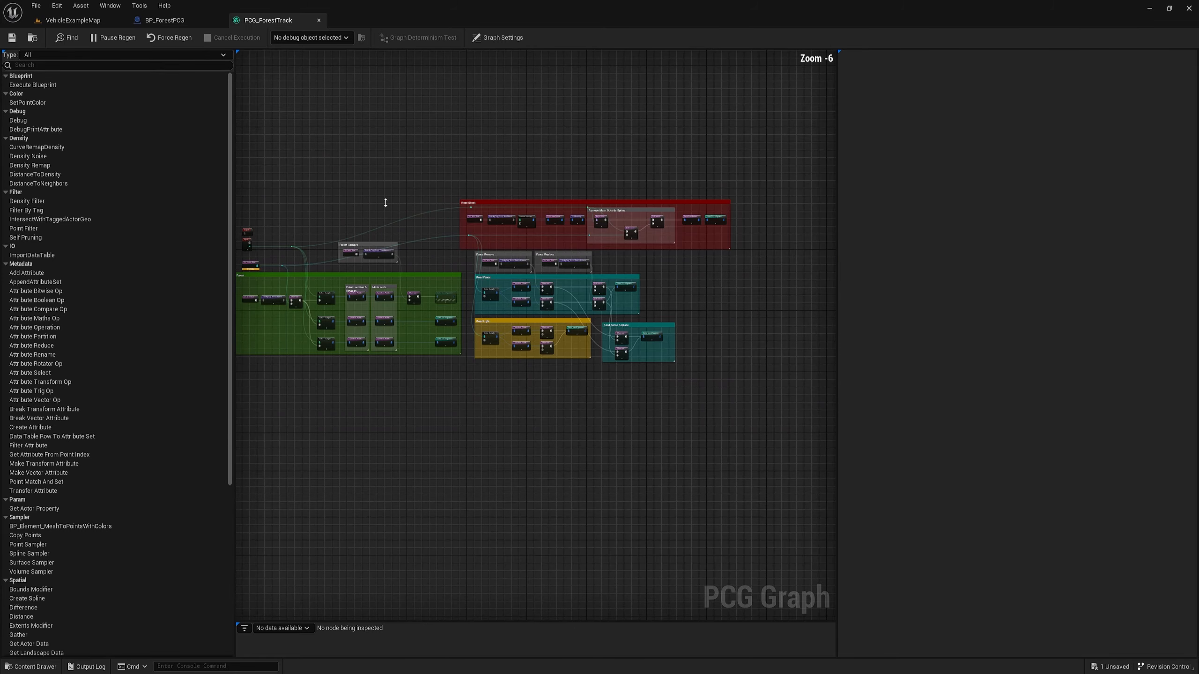
{"action": "right_click_drag", "start_coordinate": [386, 203], "coordinate": [456, 228]}
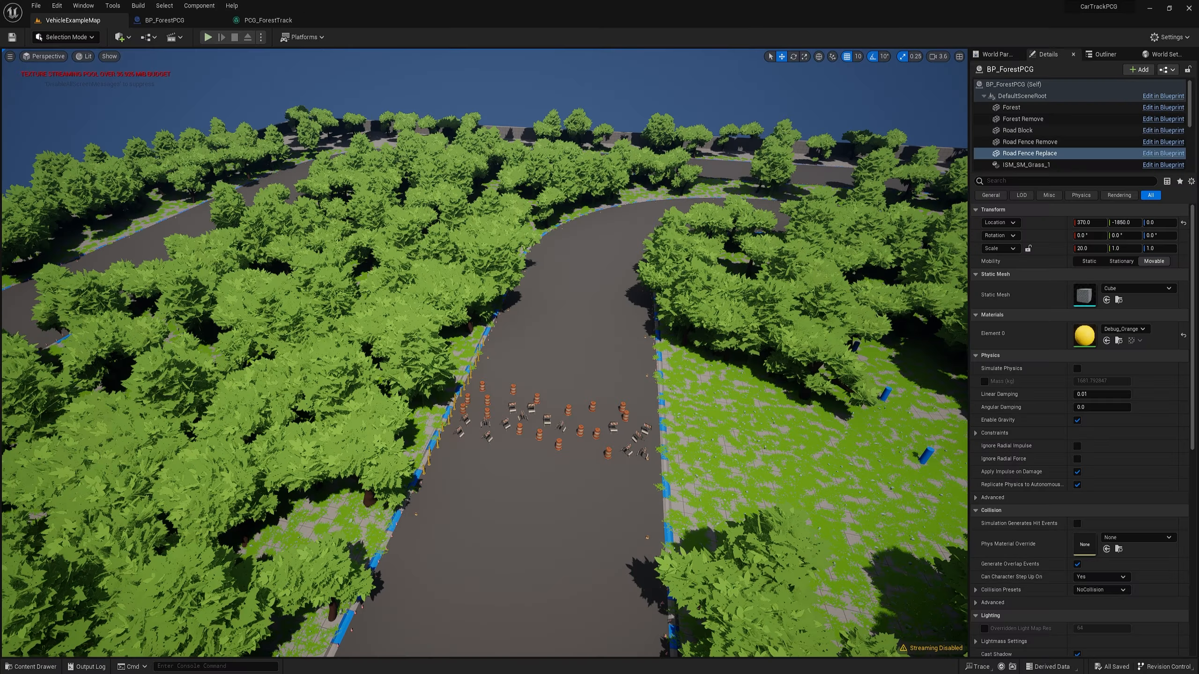
- Play the level, drive the car along the track edge into the traffic cones to test their collision, and end the play session
{"action": "left_click", "coordinate": [208, 37]}
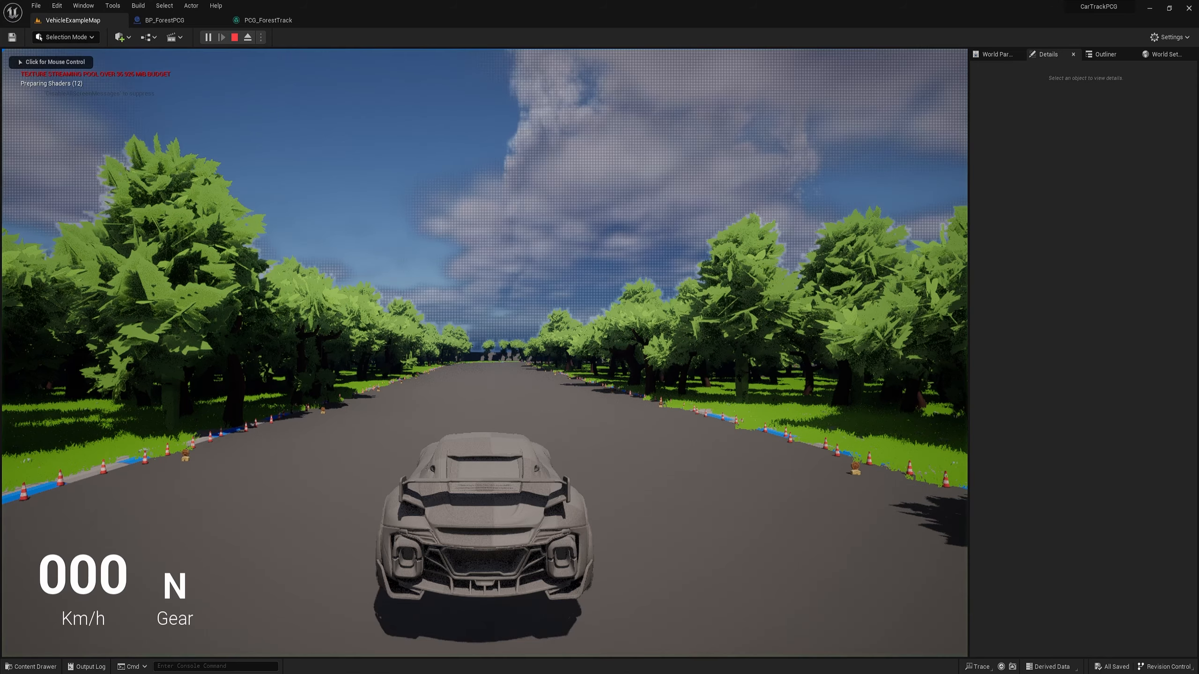
{"action": "key", "text": "w"}
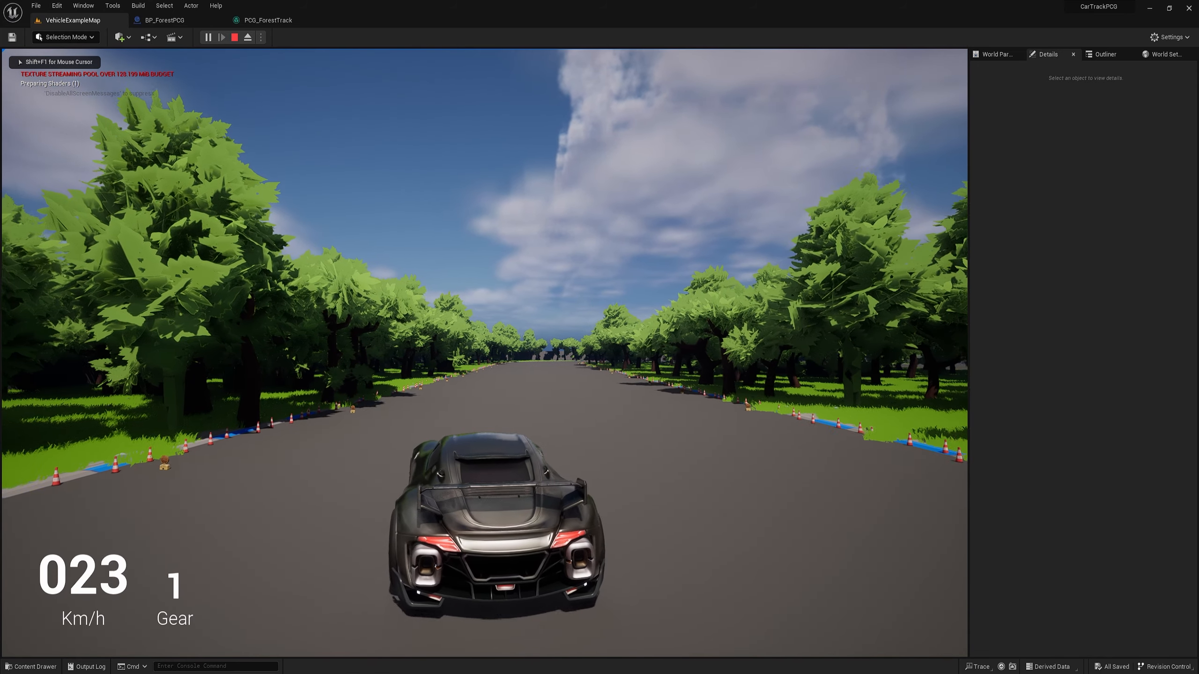
{"action": "key", "text": "a"}
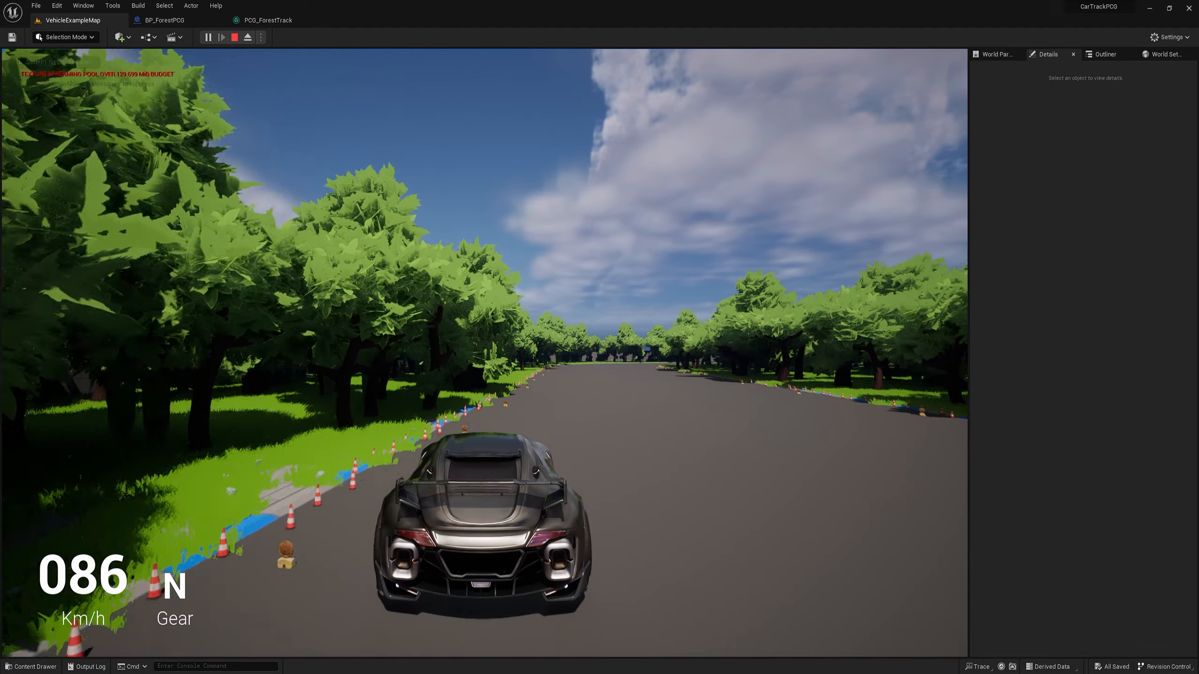
{"action": "key", "text": "d"}
{"action": "key", "text": "s"}
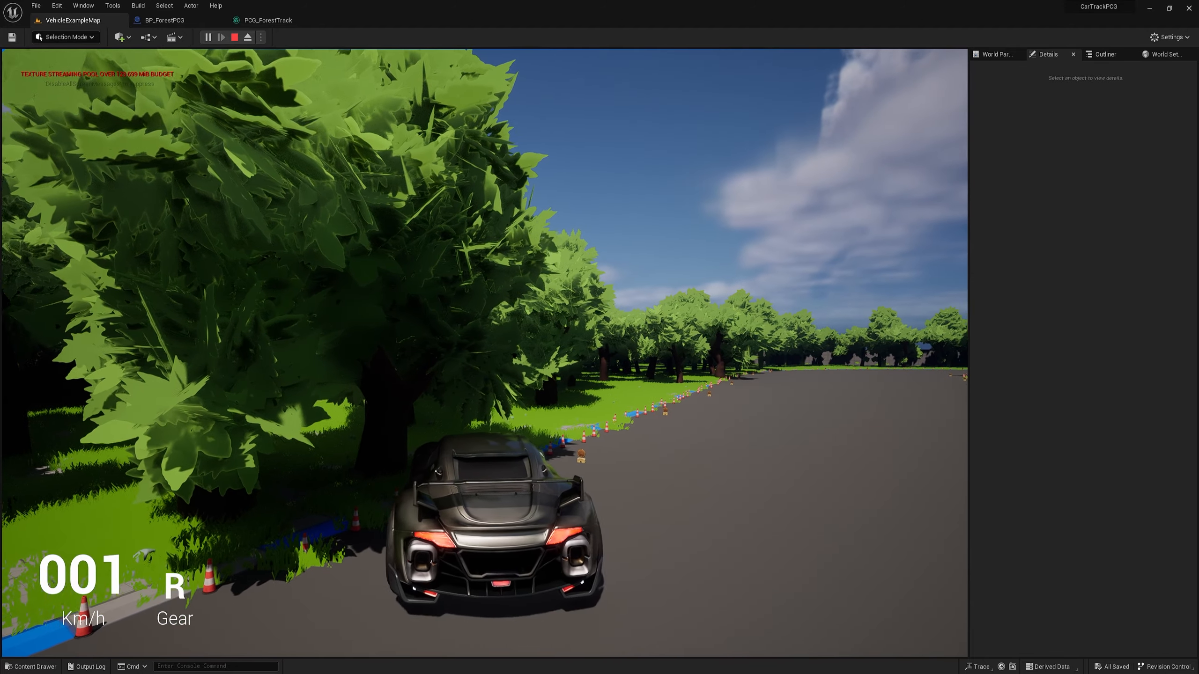
{"action": "key", "text": "w"}
{"action": "key", "text": "s"}
{"action": "key", "text": "w"}
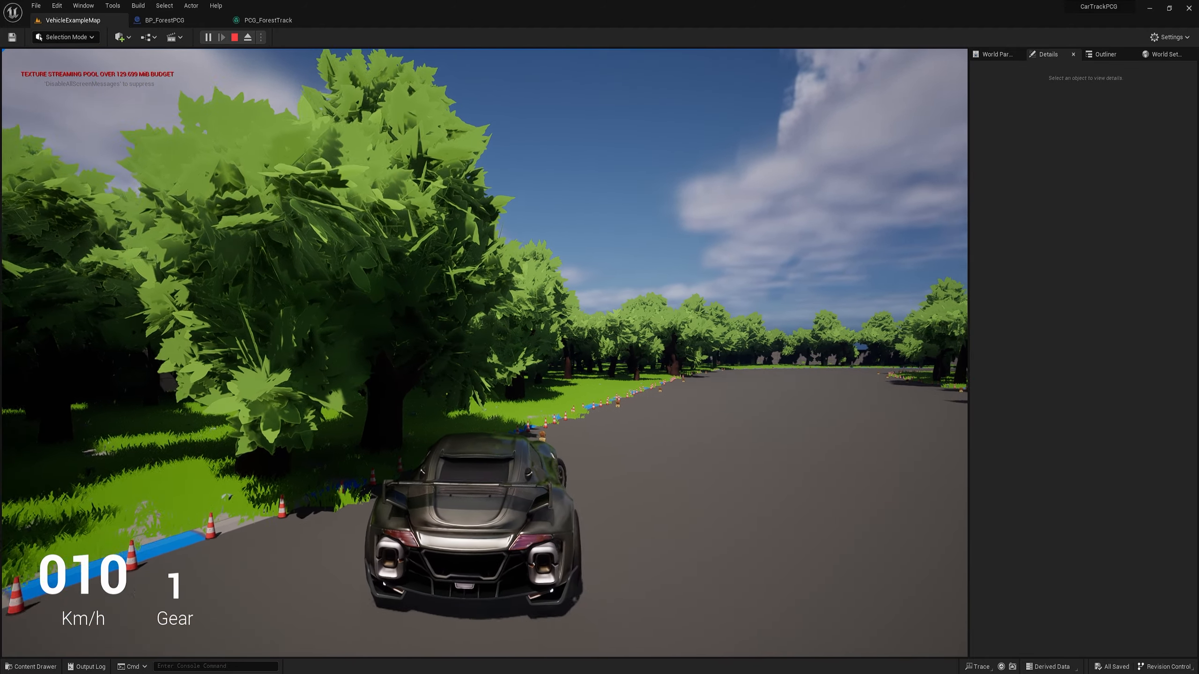
{"action": "key", "text": "s"}
{"action": "key", "text": "w"}
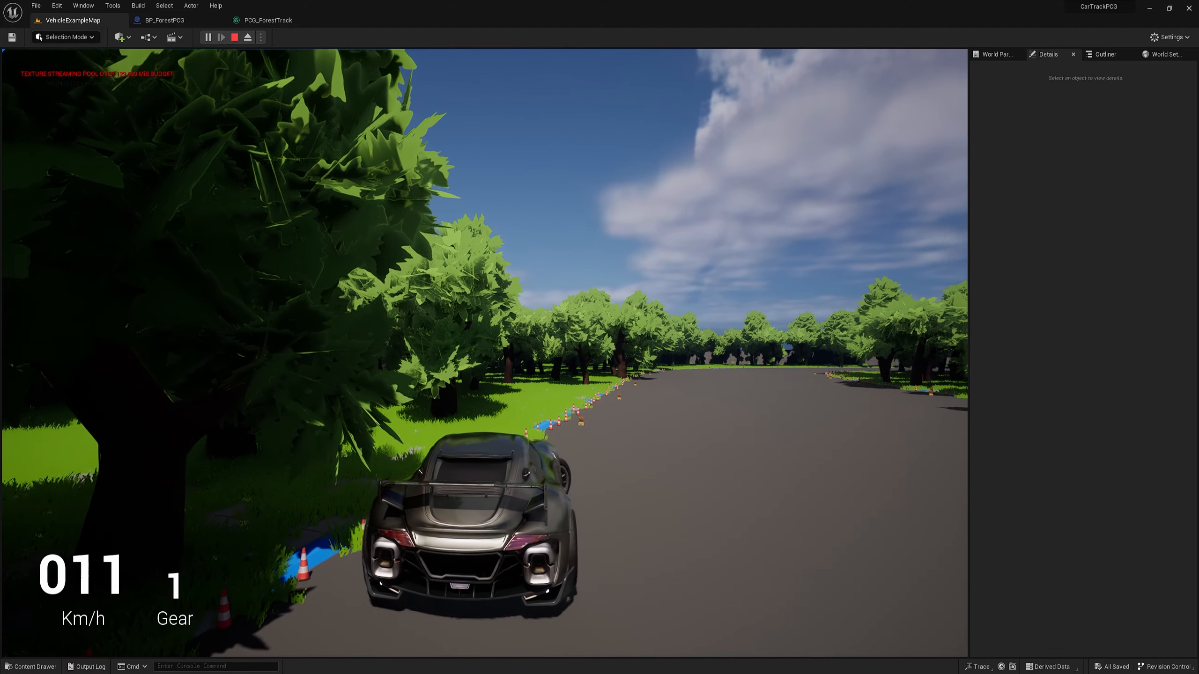
{"action": "key", "text": "d"}
{"action": "key", "text": "s"}
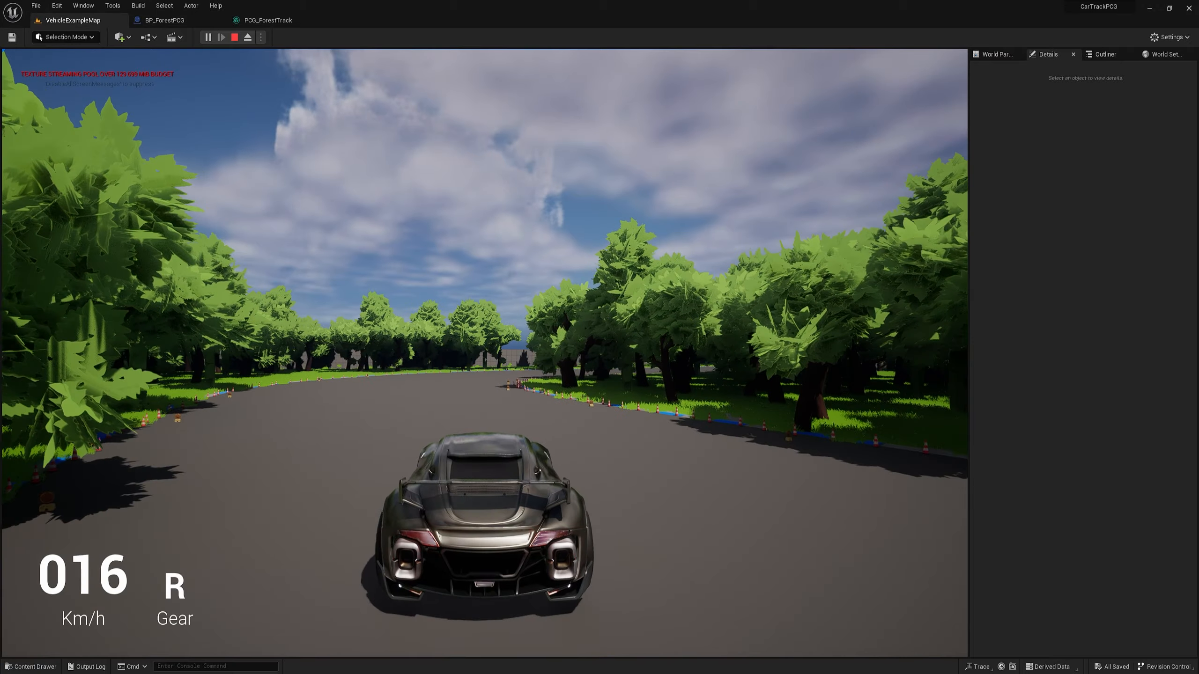
{"action": "key", "text": "Escape"}
{"action": "right_click_drag", "start_coordinate": [485, 352], "coordinate": [484, 482]}
{"action": "key", "text": "e"}
{"action": "left_click", "coordinate": [600, 368]}
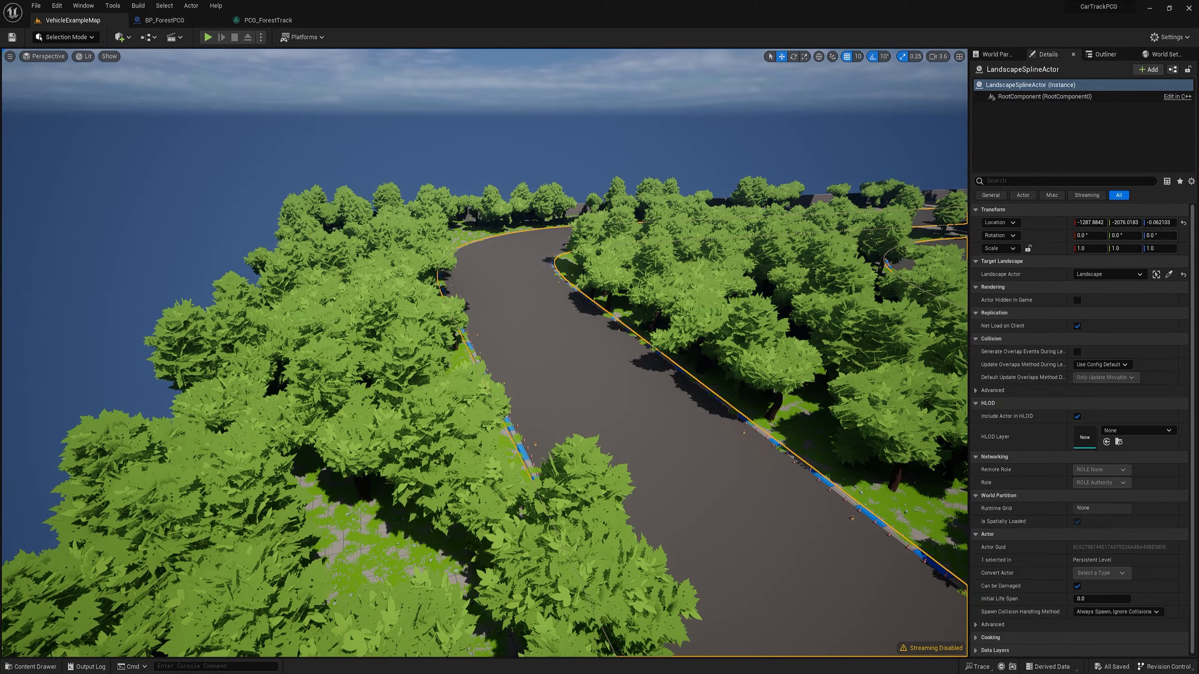
{"action": "key", "text": "Escape"}
{"action": "right_click_drag", "start_coordinate": [484, 352], "coordinate": [512, 352]}
- Open the construction barrel's static mesh from Megascans/3D_Assets/Construction_Barrel_viysfij in the Content folder
{"action": "key", "text": "ctrl+space"}
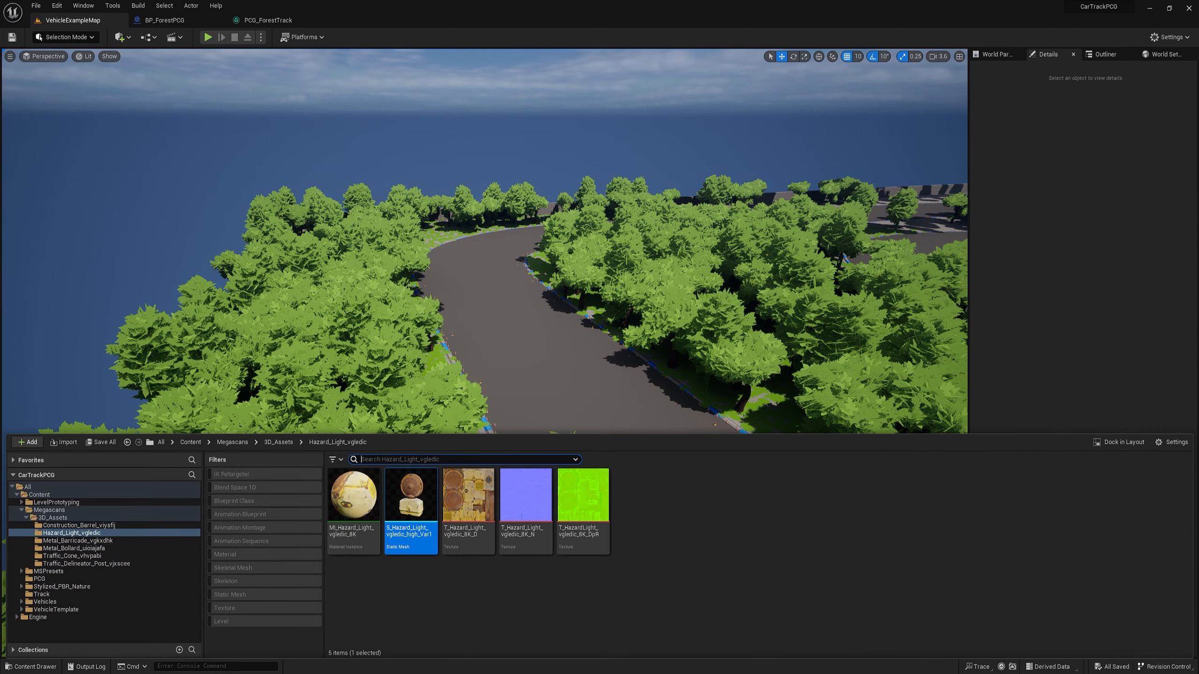
{"action": "key", "text": "alt+Left"}
{"action": "key", "text": "alt+Left"}
{"action": "key", "text": "alt+Left"}
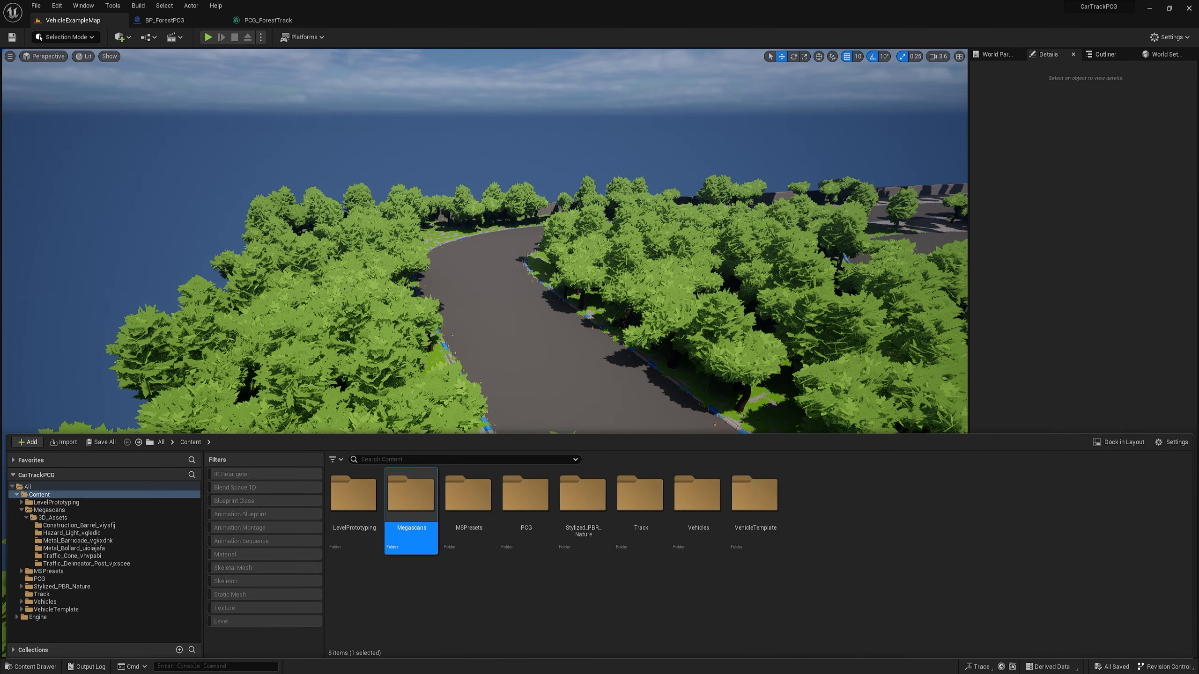
{"action": "key", "text": "alt+Right"}
{"action": "key", "text": "alt+Right"}
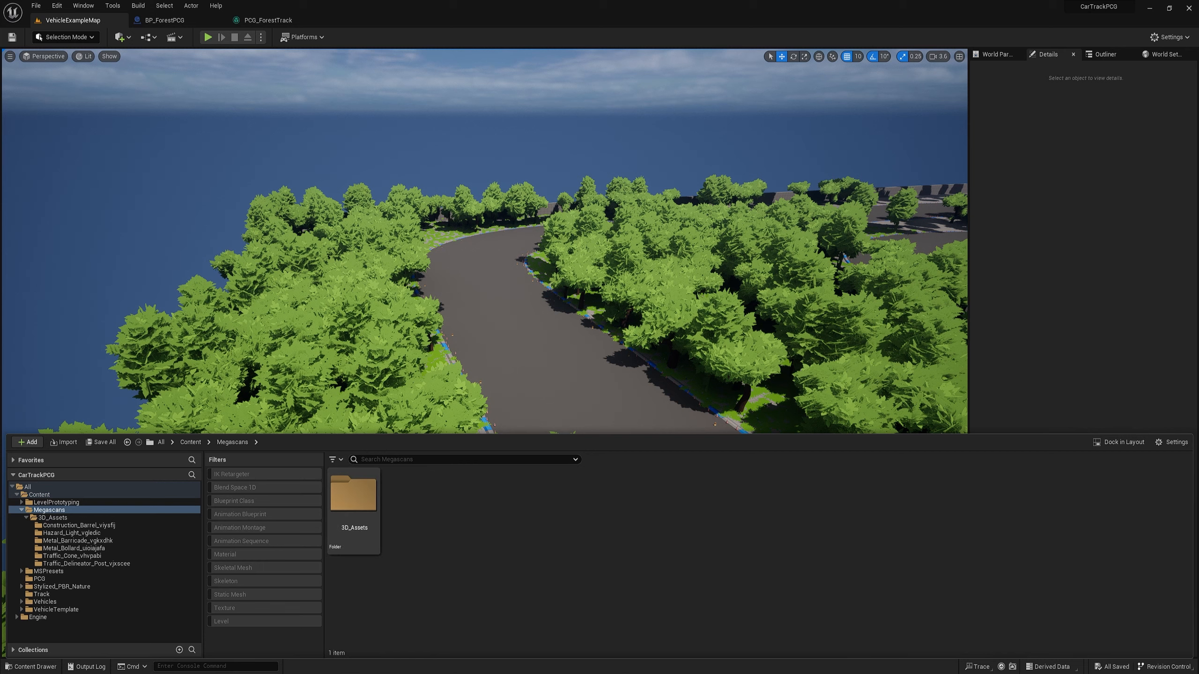
{"action": "key", "text": "alt+Right"}
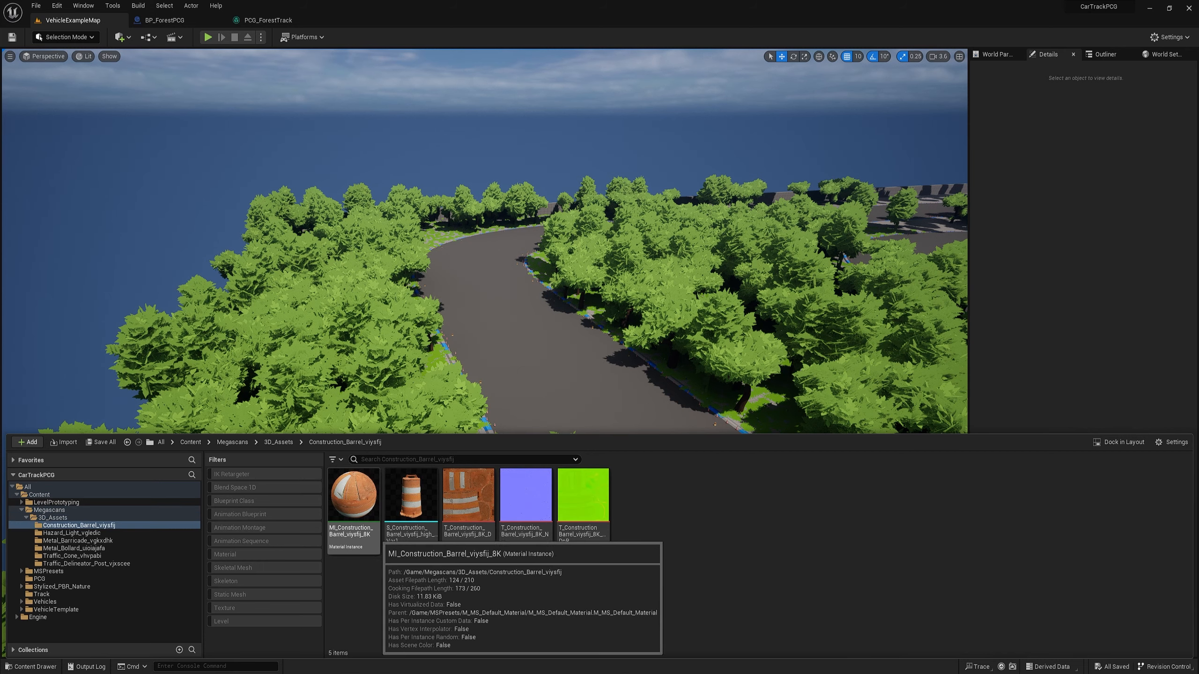
{"action": "key", "text": "Return"}
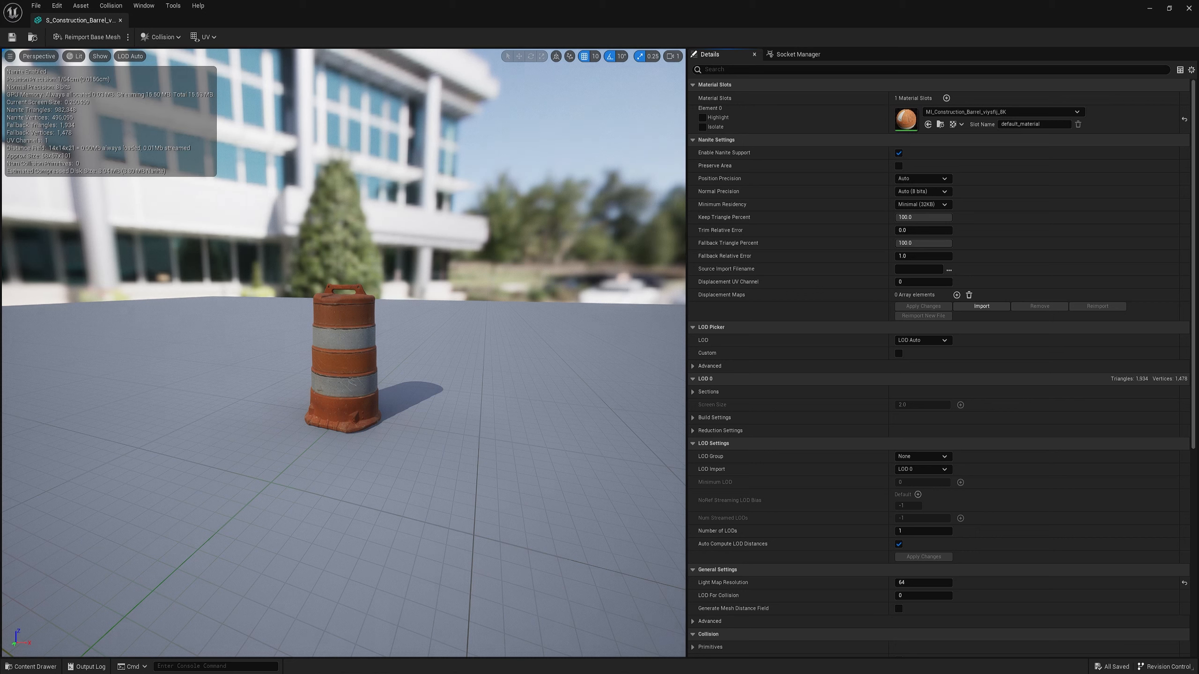
- Show the barrel's complex collision in the mesh preview, and switch the display to Simple Collision only
{"action": "left_click", "coordinate": [100, 56]}
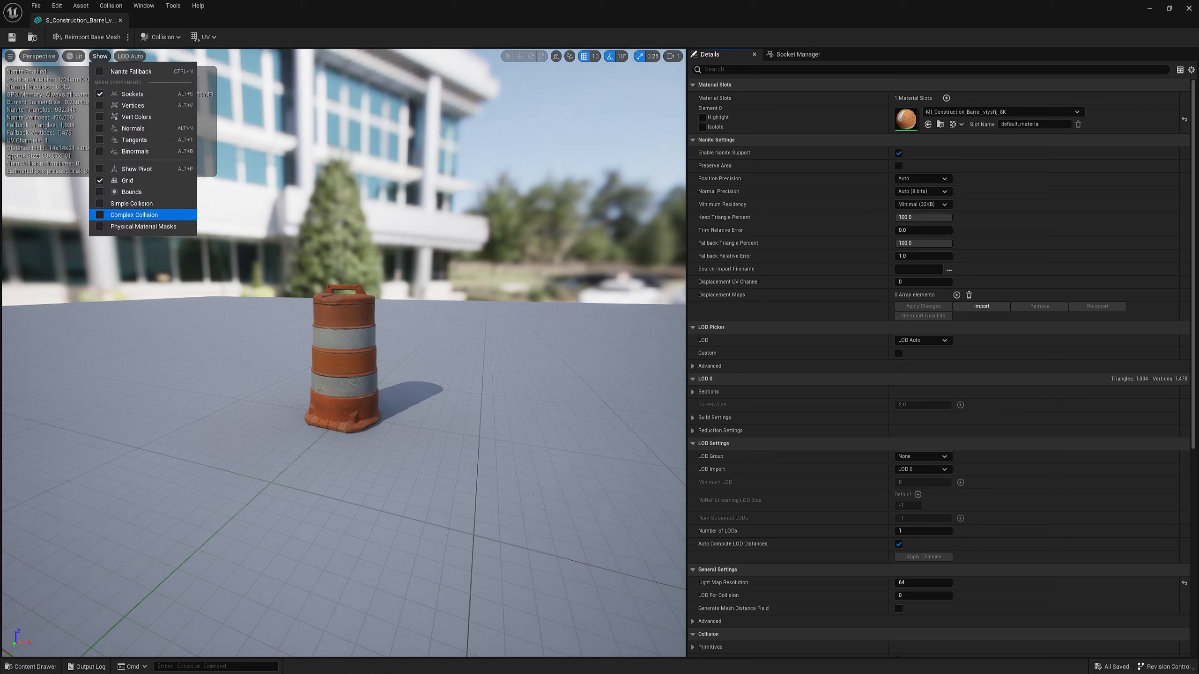
{"action": "left_click", "coordinate": [134, 215]}
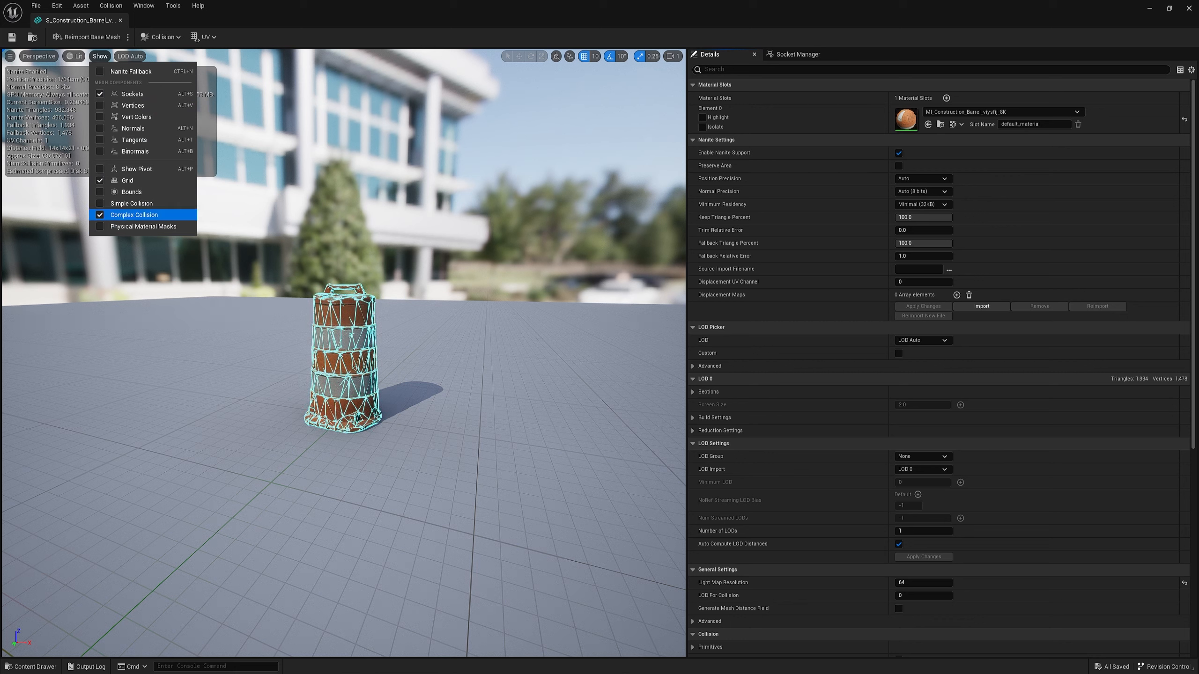
{"action": "left_click", "coordinate": [134, 215]}
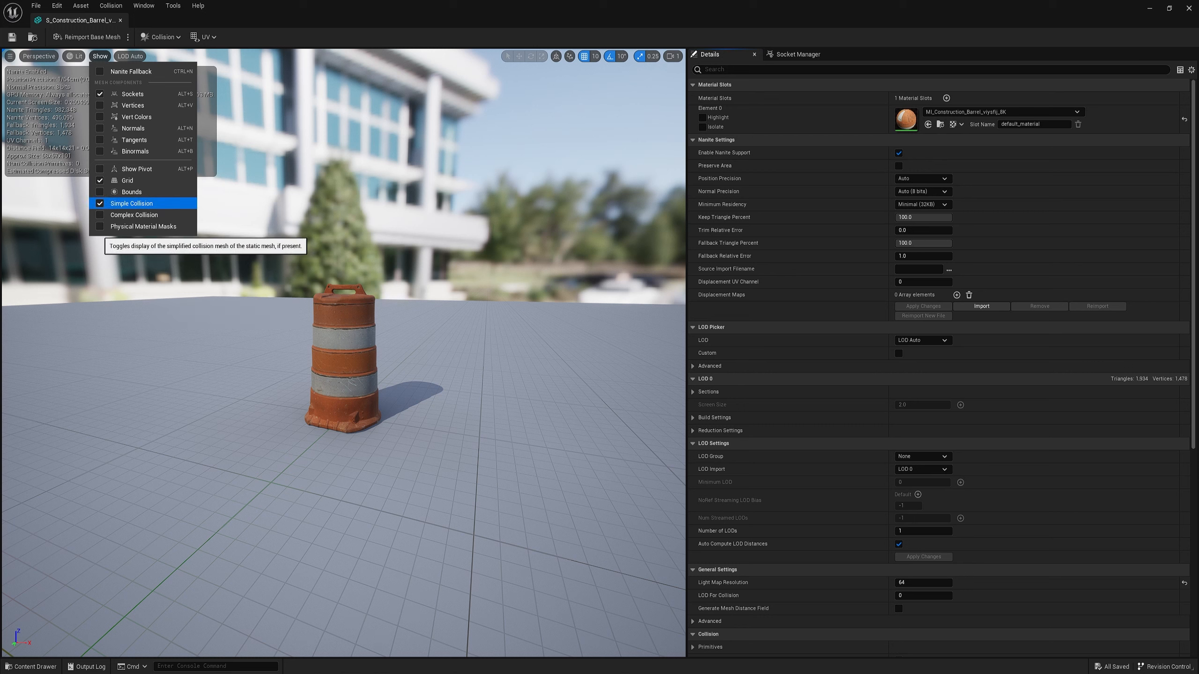
- Generate Auto Convex Collision on the barrel mesh with Hull Count 4, Max Hull Verts 16 and Hull Precision 100000, and save the mesh
{"action": "left_click", "coordinate": [161, 37]}
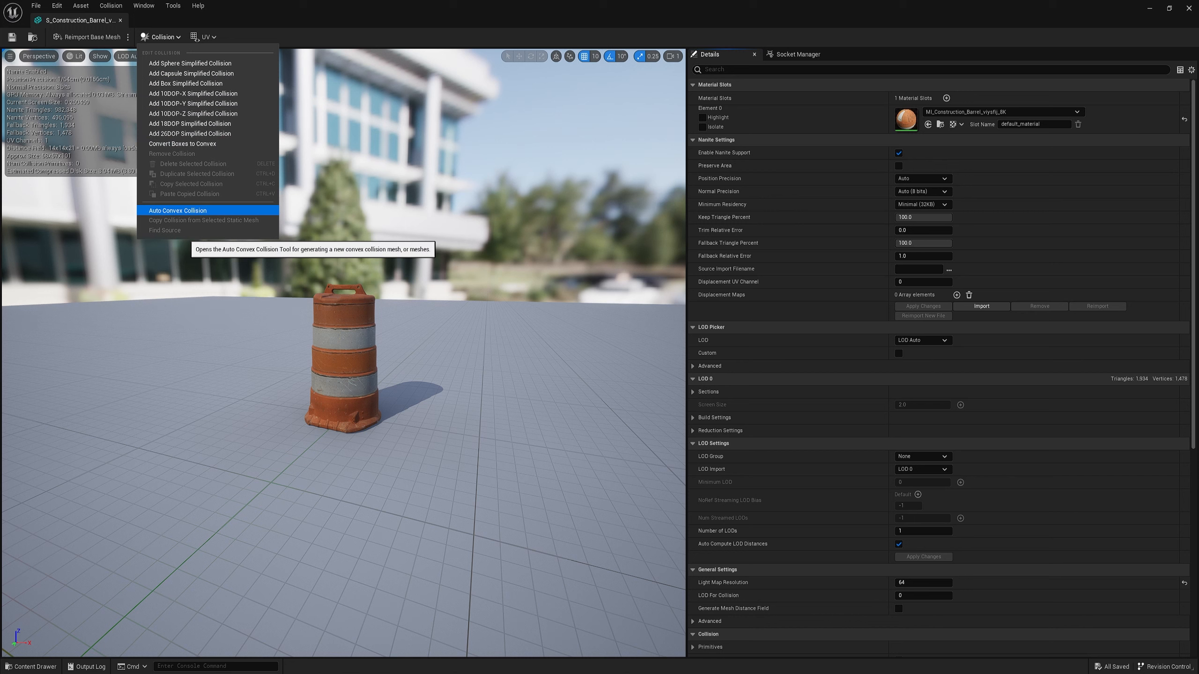
{"action": "left_click", "coordinate": [178, 210]}
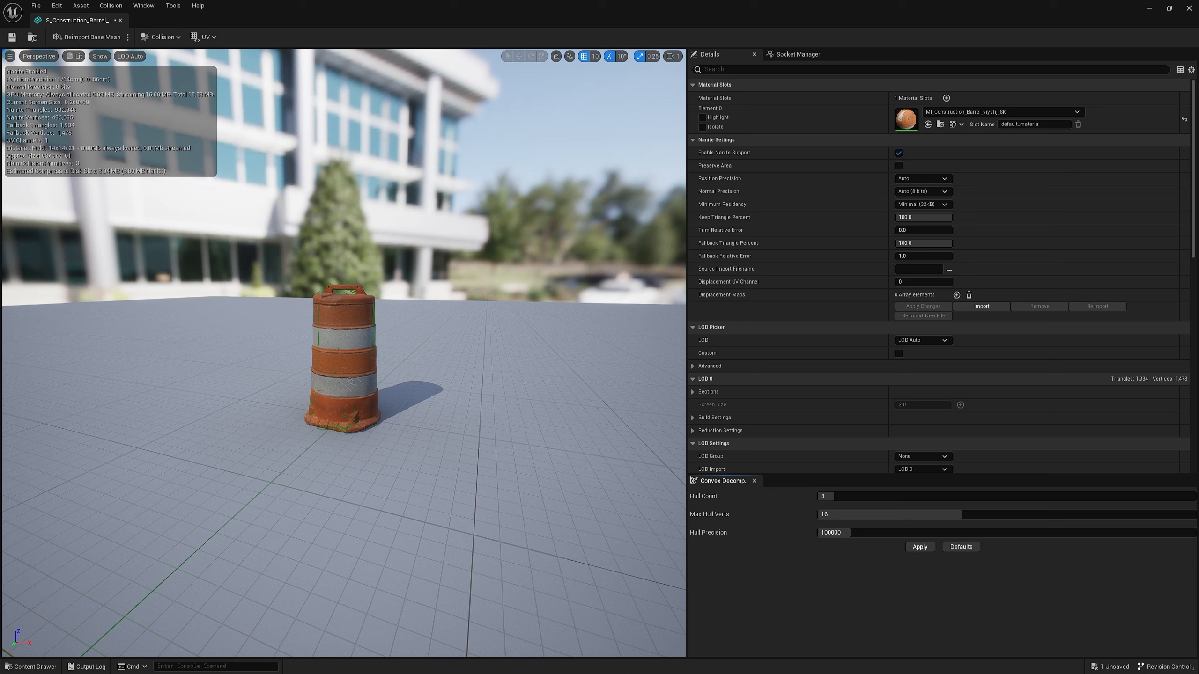
{"action": "key", "text": "ctrl+s"}
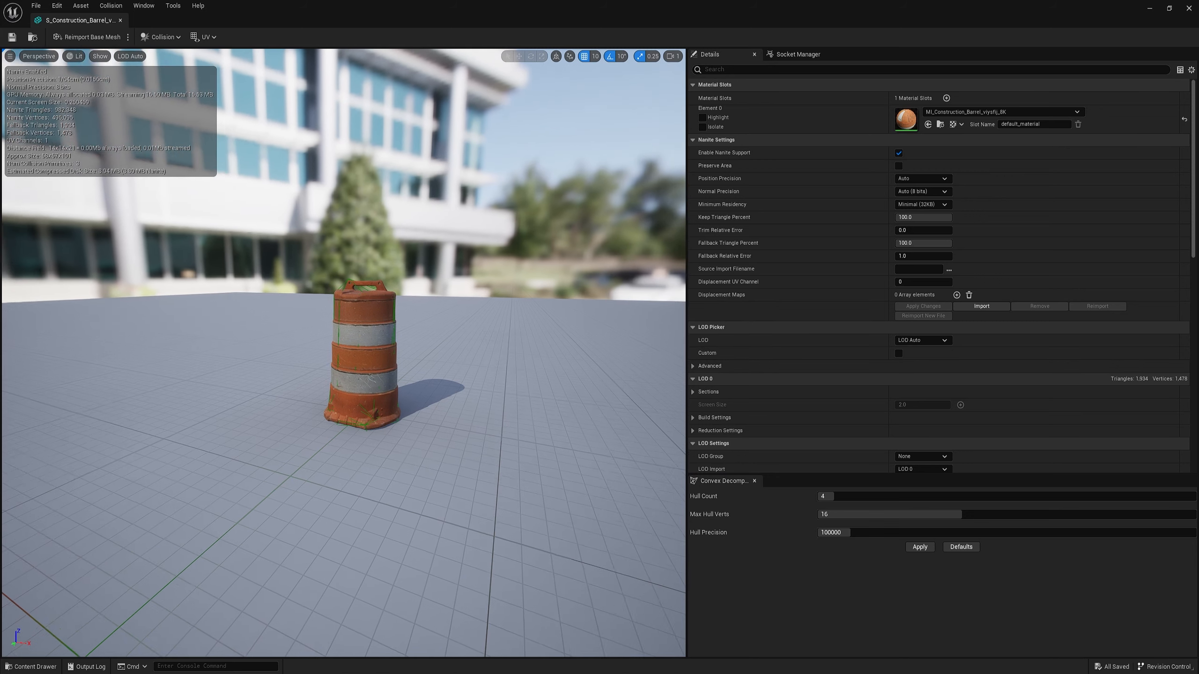
- Open the hazard light static mesh from 3D_Assets and generate Auto Convex Collision with Hull Count 4 and Max Hull Verts 16
{"action": "key", "text": "ctrl+space"}
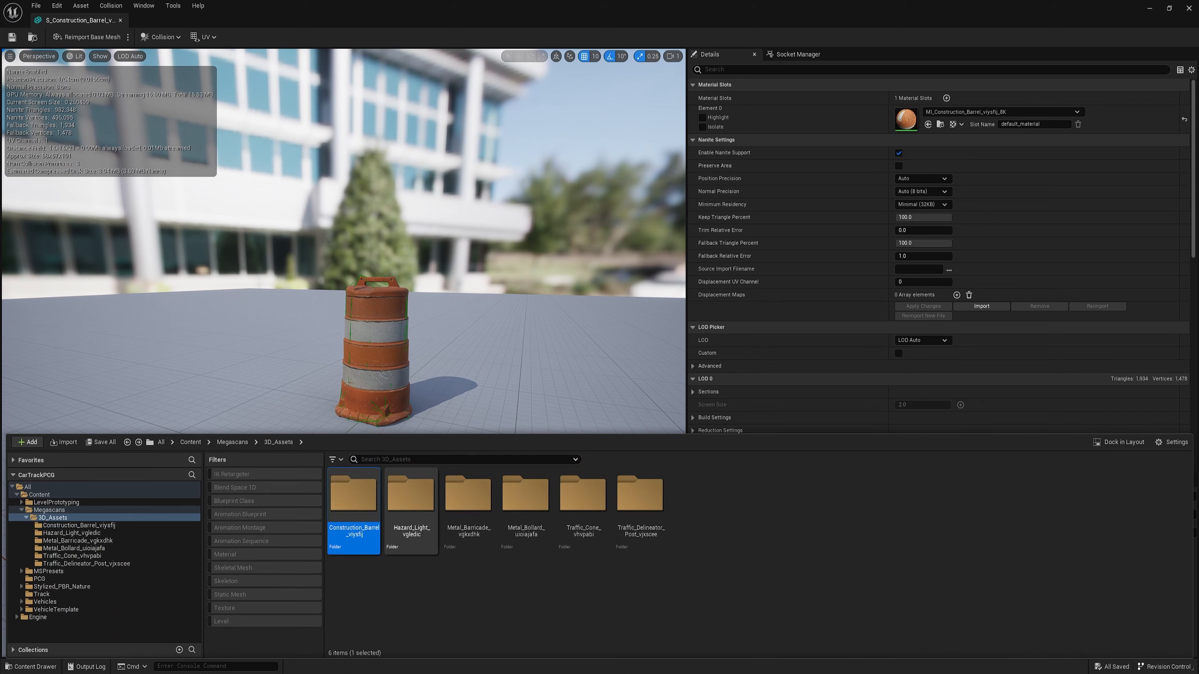
{"action": "double_click", "coordinate": [411, 494]}
{"action": "left_click", "coordinate": [411, 495]}
{"action": "double_click", "coordinate": [411, 495]}
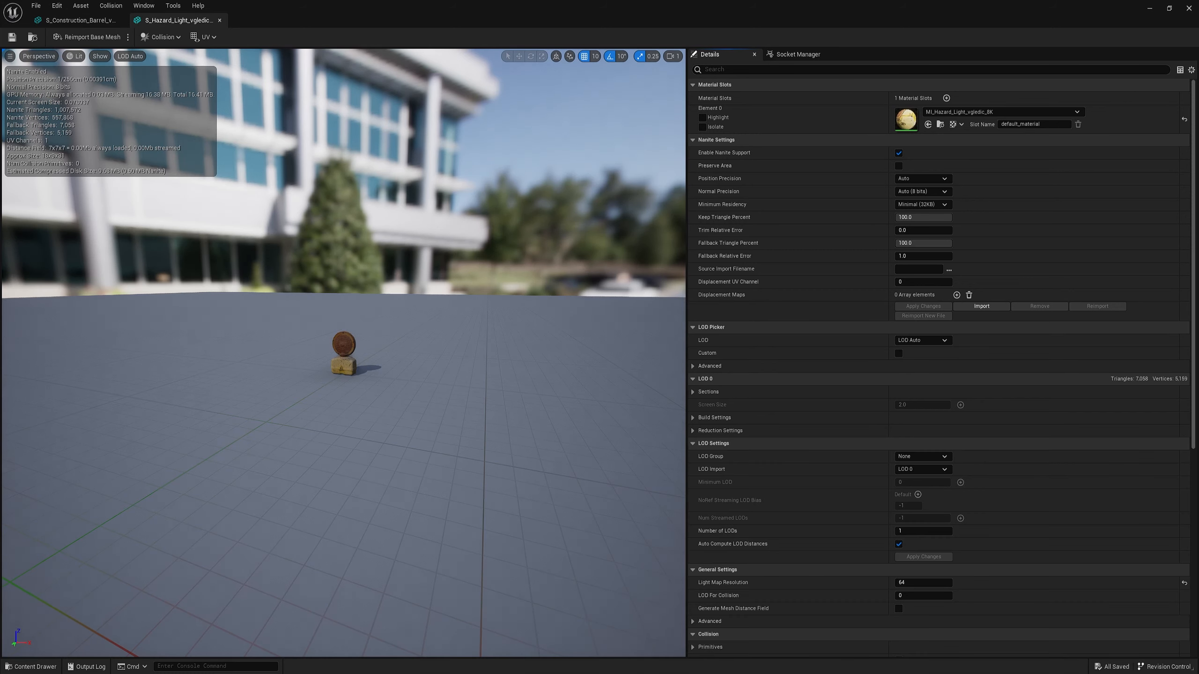
{"action": "left_click", "coordinate": [161, 37]}
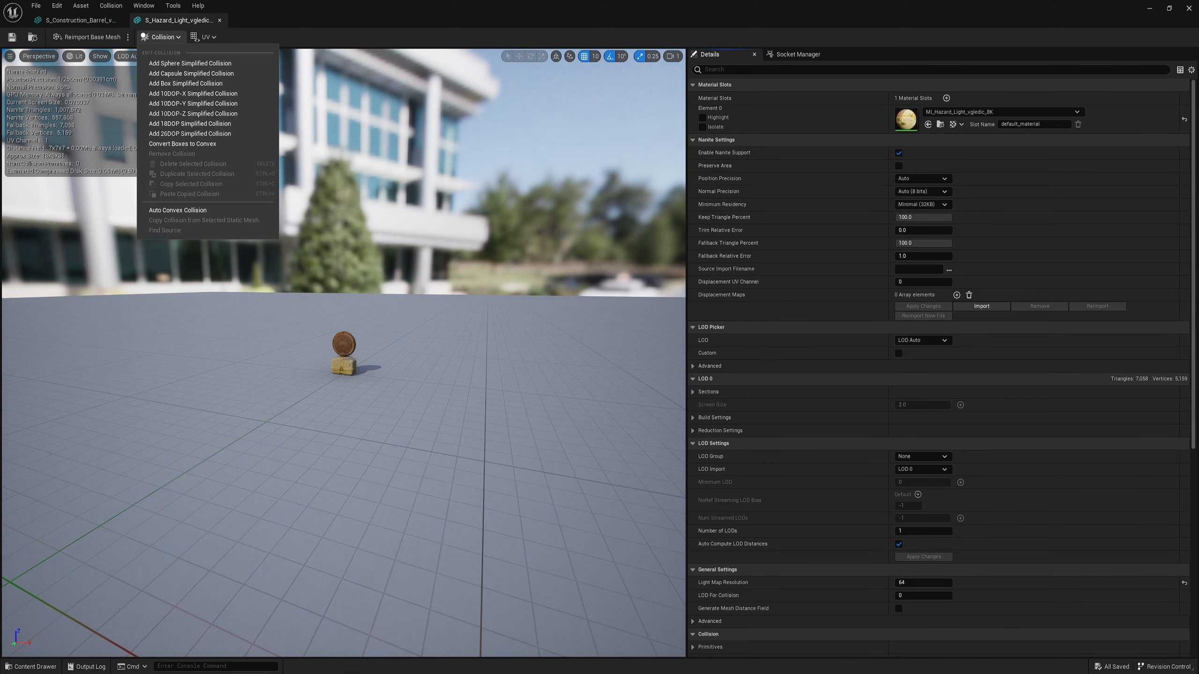
{"action": "left_click", "coordinate": [177, 210]}
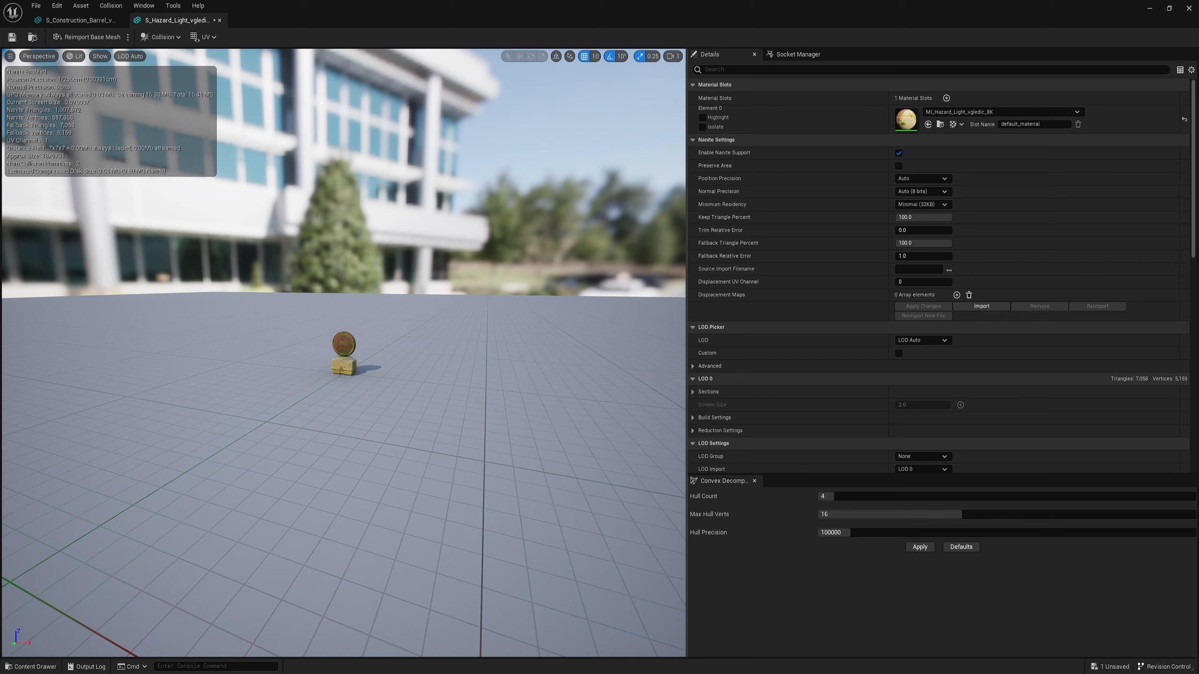
- Open the metal barricade static mesh from 3D_Assets and apply Auto Convex Collision with Hull Count 4 and Max Hull Verts 16
{"action": "key", "text": "ctrl+space"}
{"action": "key", "text": "alt+Left"}
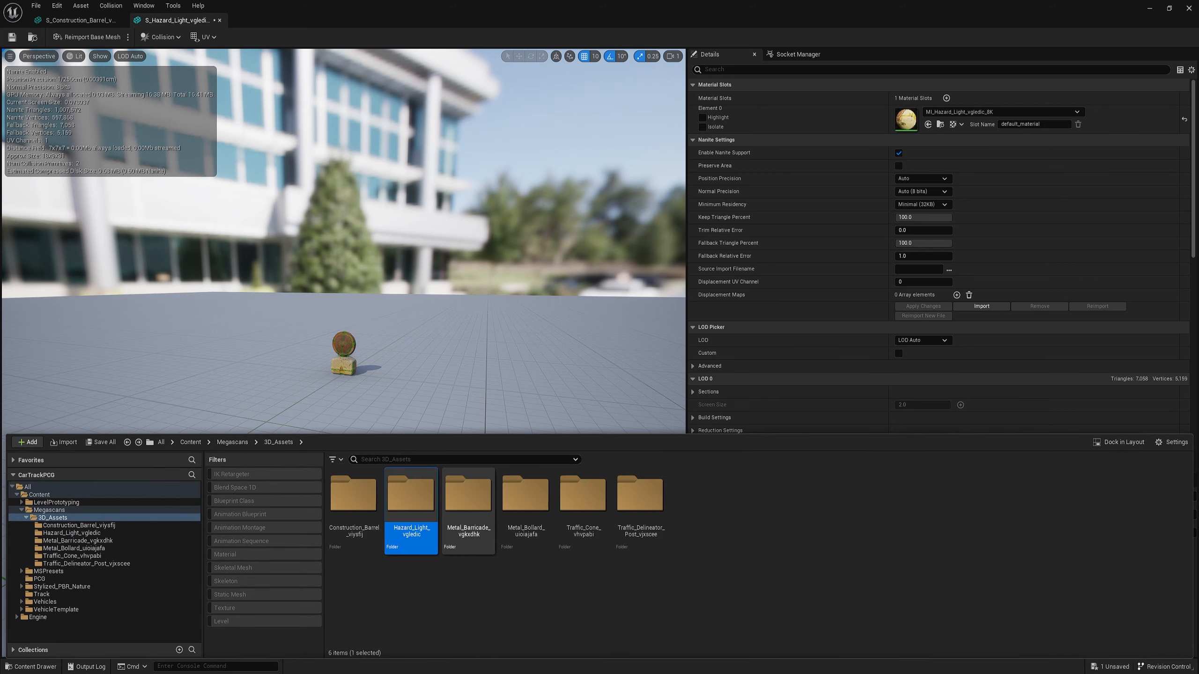
{"action": "double_click", "coordinate": [470, 530]}
{"action": "double_click", "coordinate": [416, 525]}
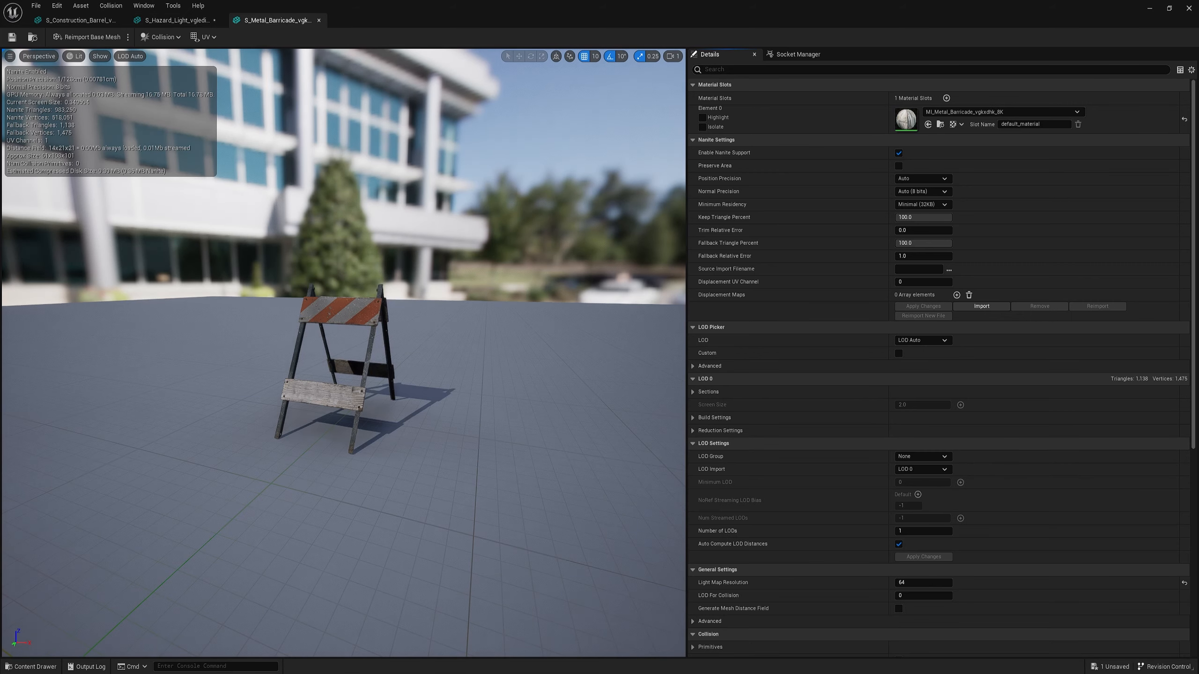
{"action": "left_click", "coordinate": [161, 37]}
{"action": "left_click", "coordinate": [177, 211]}
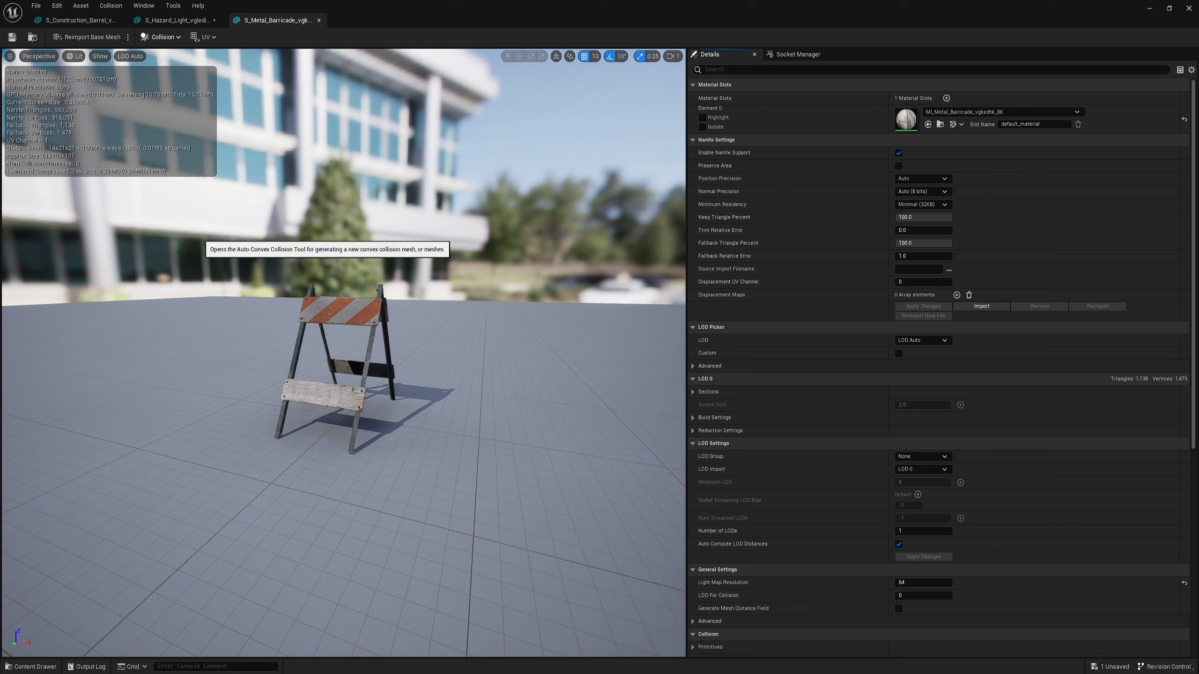
{"action": "left_click", "coordinate": [920, 547]}
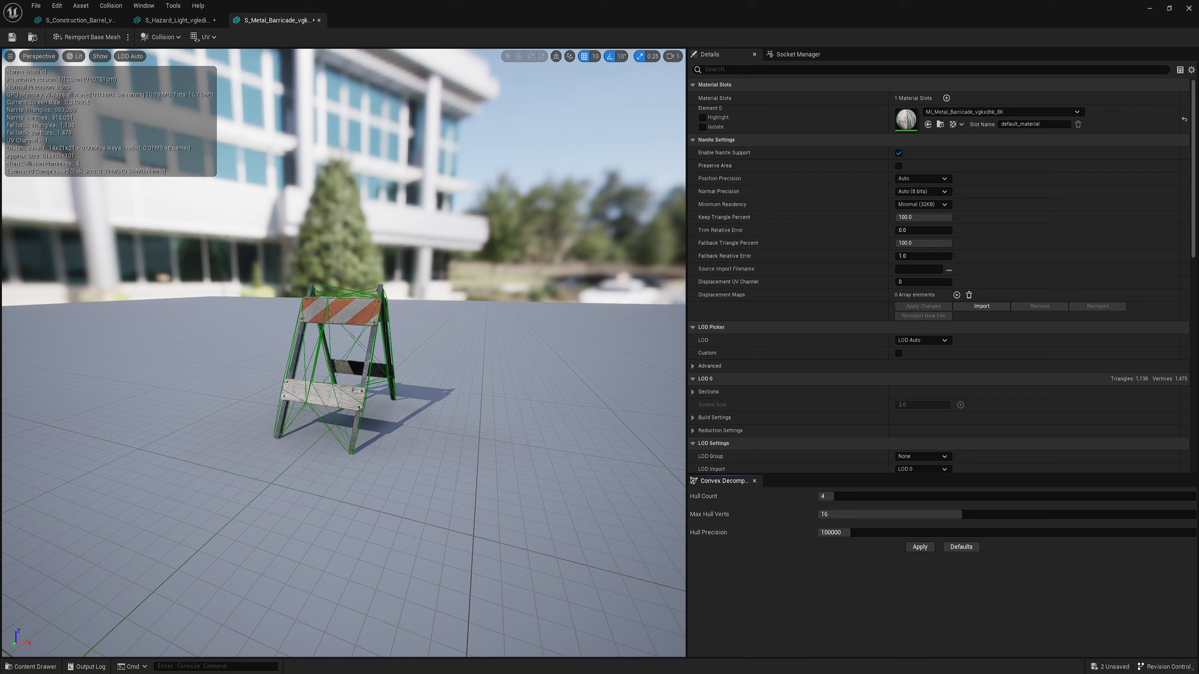
{"action": "right_click_drag", "start_coordinate": [496, 472], "coordinate": [535, 472]}
- Open the static mesh S_Metal_Bollard_uioiajafa_high_Var1 and apply Auto Convex Collision with Hull Count 4 and Max Hull Verts 16
{"action": "key", "text": "ctrl+space"}
{"action": "key", "text": "alt+Left"}
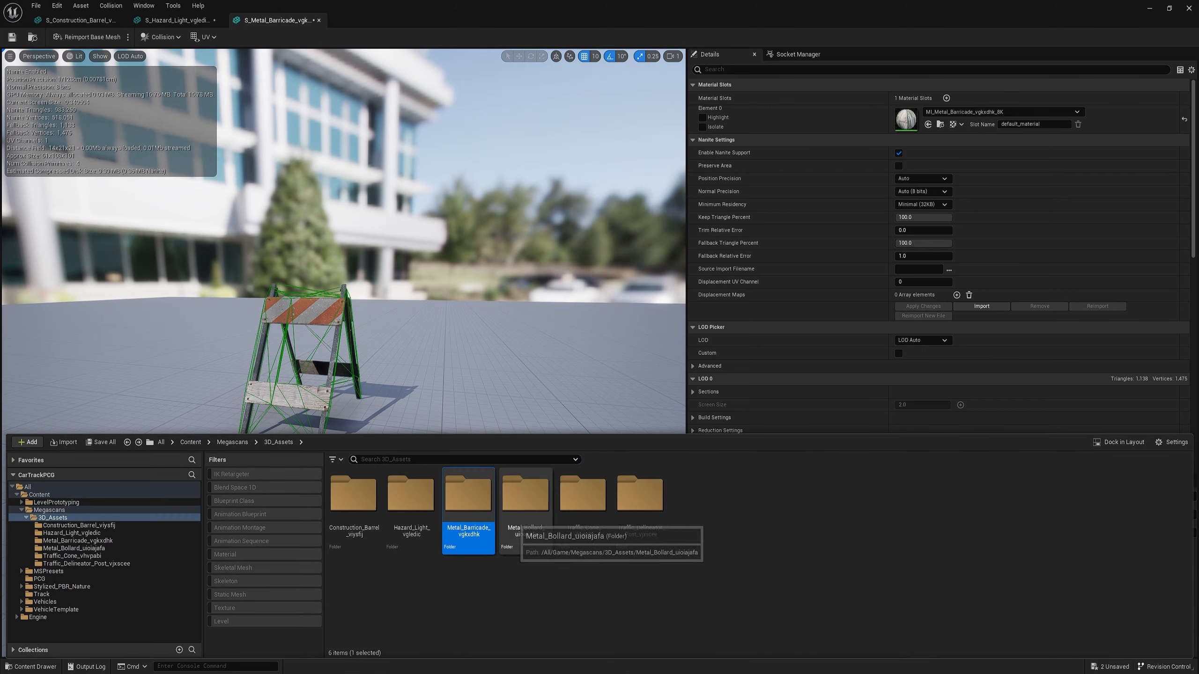
{"action": "left_click", "coordinate": [532, 533]}
{"action": "double_click", "coordinate": [525, 496]}
{"action": "left_click", "coordinate": [409, 510]}
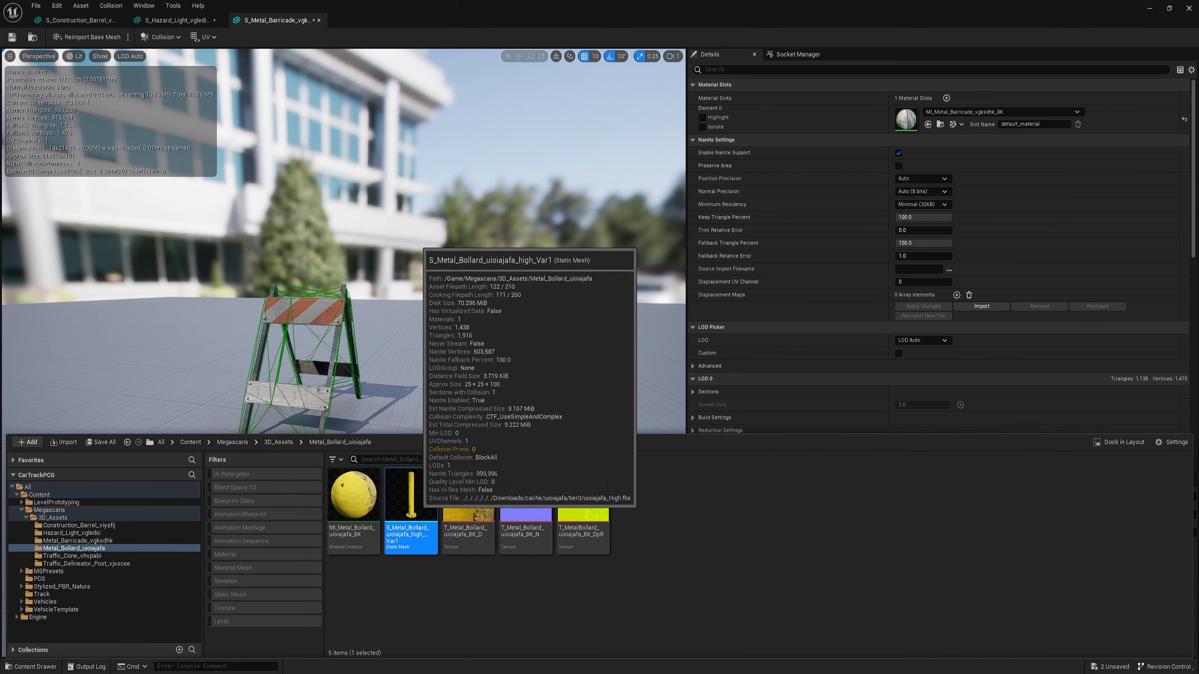
{"action": "double_click", "coordinate": [409, 510]}
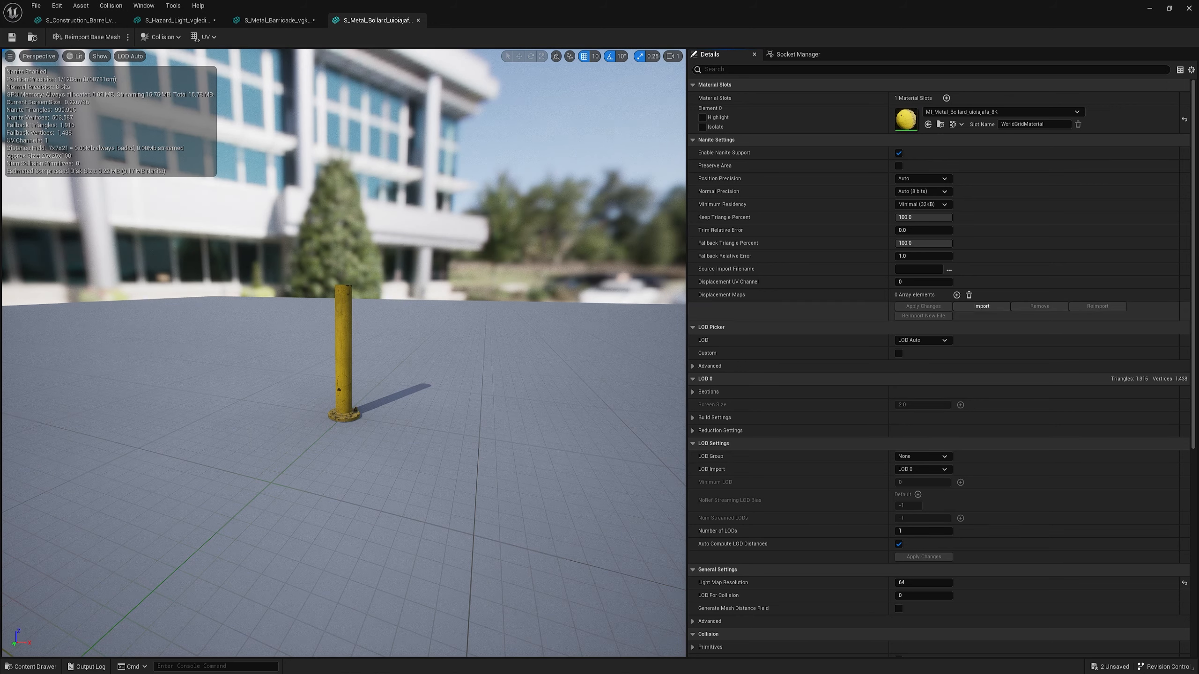
{"action": "left_click", "coordinate": [160, 37]}
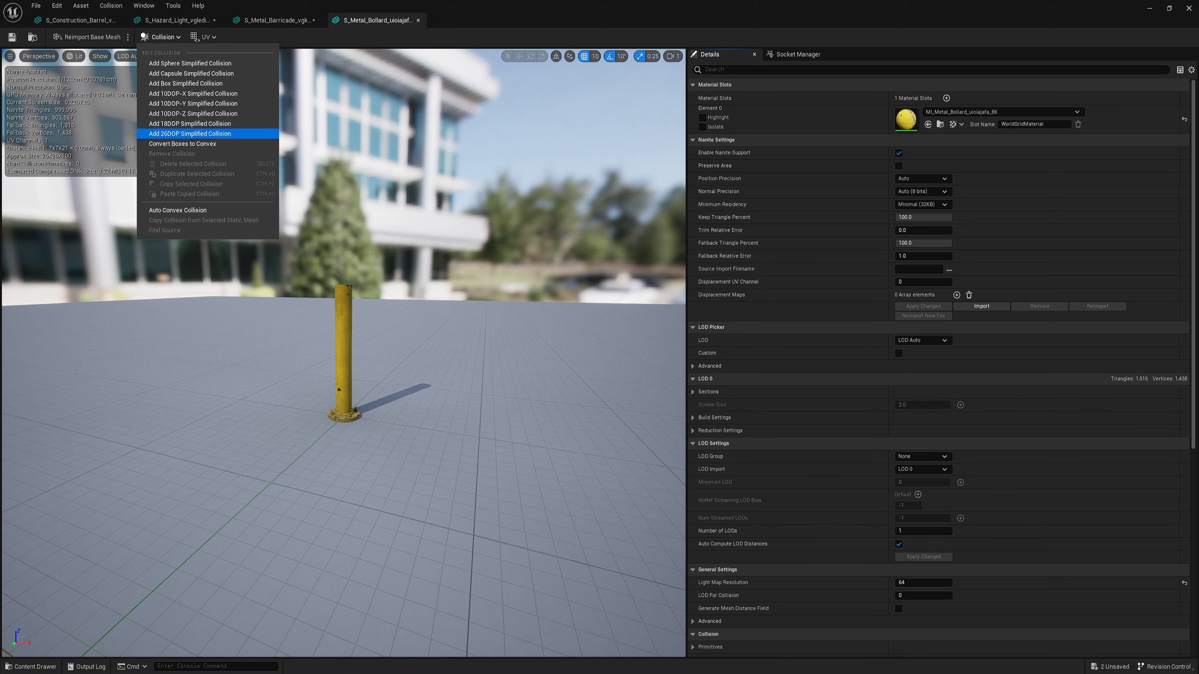
{"action": "left_click", "coordinate": [189, 211]}
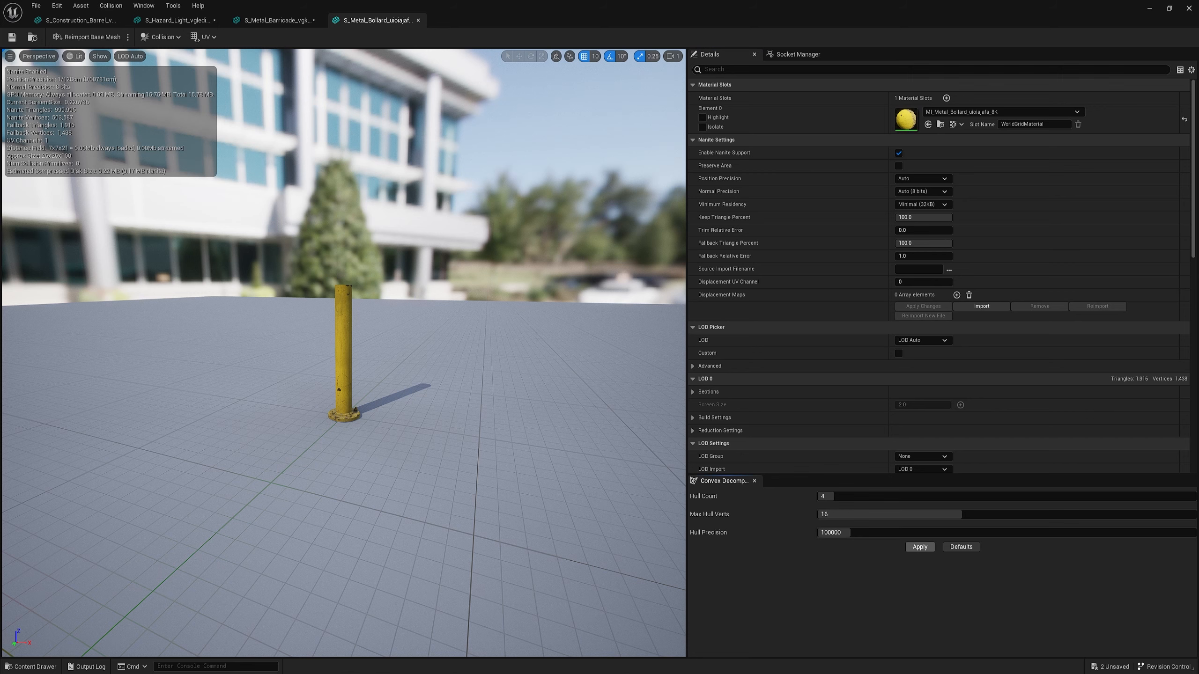
{"action": "left_click", "coordinate": [919, 547]}
{"action": "mouse_move", "coordinate": [343, 352]}
{"action": "left_mouse_down"}
{"action": "mouse_move", "coordinate": [359, 352]}
{"action": "mouse_move", "coordinate": [320, 352]}
{"action": "left_mouse_up"}
- Open the traffic cone static mesh from 3D_Assets and apply Auto Convex Collision with Hull Count 4 and Max Hull Verts 16
{"action": "key", "text": "ctrl+space"}
{"action": "key", "text": "alt+Left"}
{"action": "double_click", "coordinate": [583, 516]}
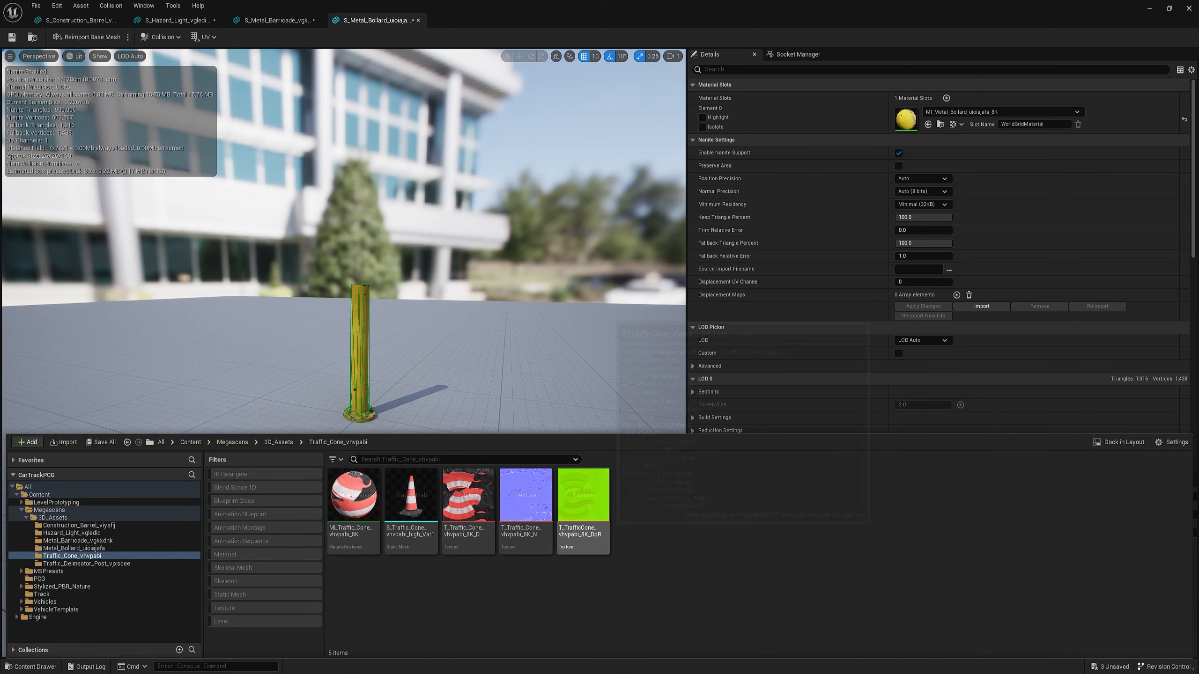
{"action": "double_click", "coordinate": [411, 496]}
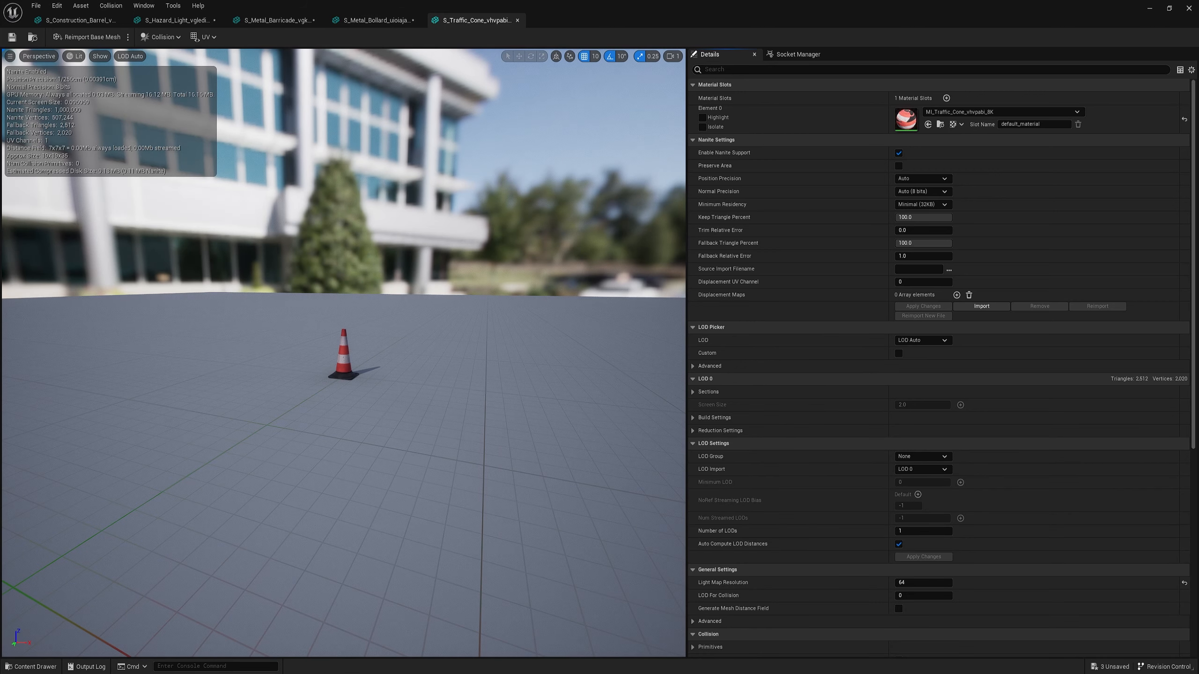
{"action": "left_click", "coordinate": [161, 37]}
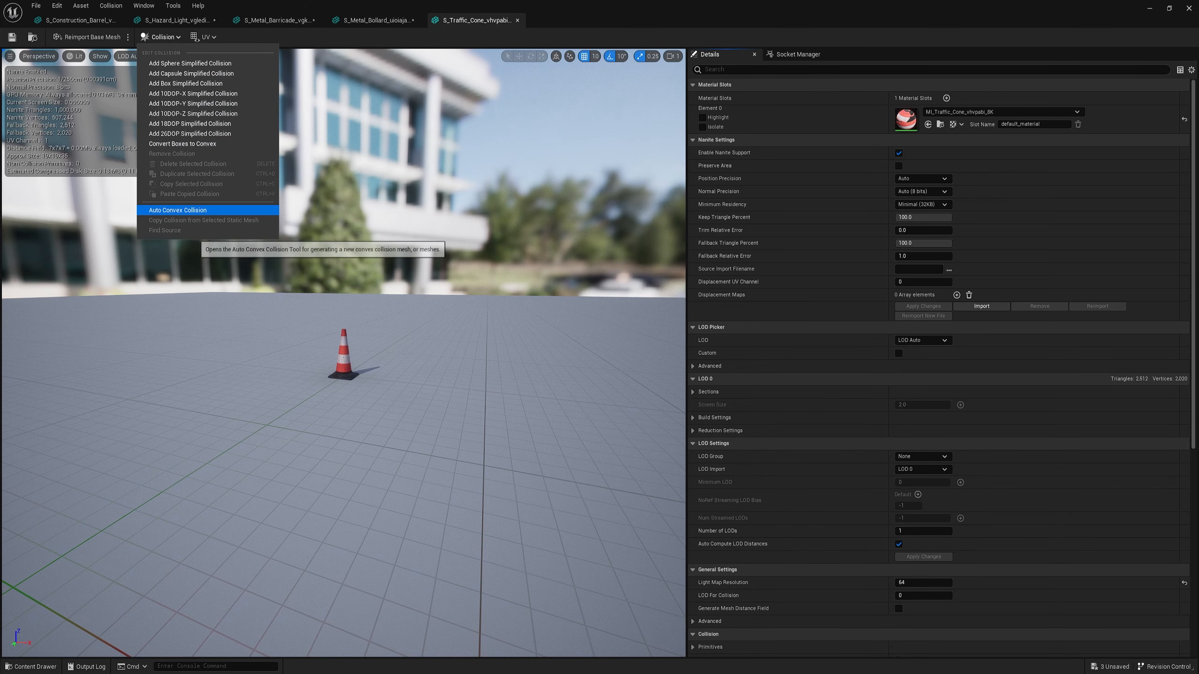
{"action": "left_click", "coordinate": [207, 209]}
{"action": "left_click", "coordinate": [919, 547]}
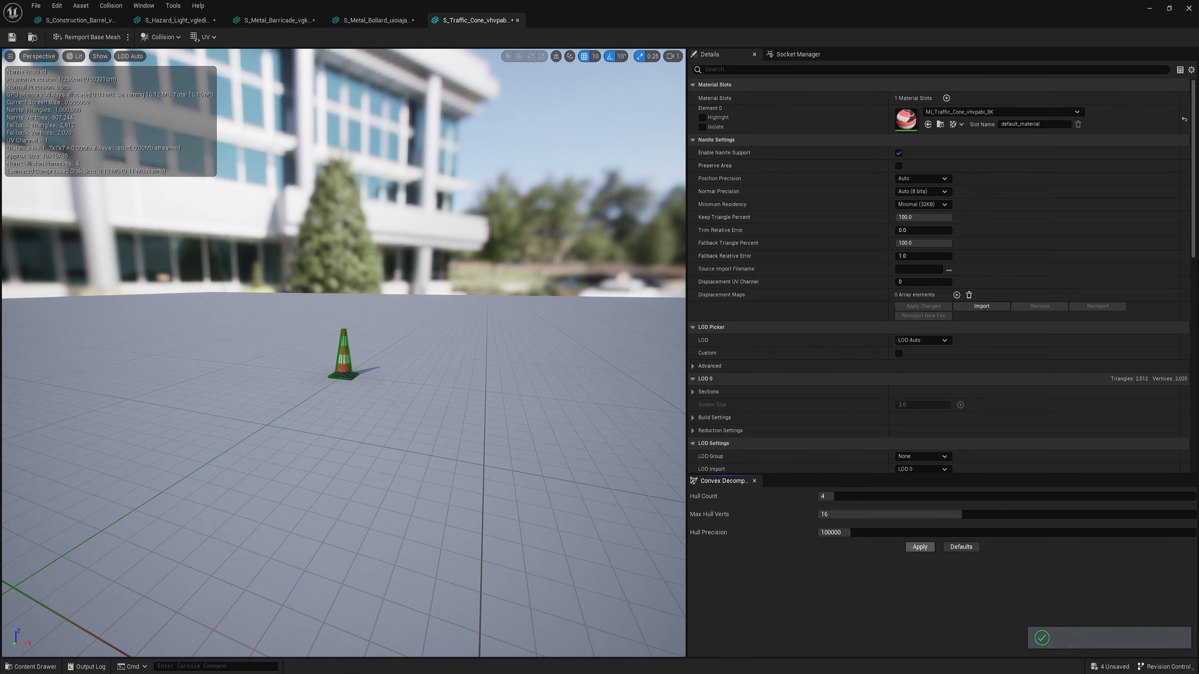
{"action": "right_click_drag", "start_coordinate": [344, 352], "coordinate": [371, 344]}
- Open the traffic delineator post static mesh from 3D_Assets and apply Auto Convex Collision with Hull Count 4 and Max Hull Verts 16
{"action": "key", "text": "ctrl+space"}
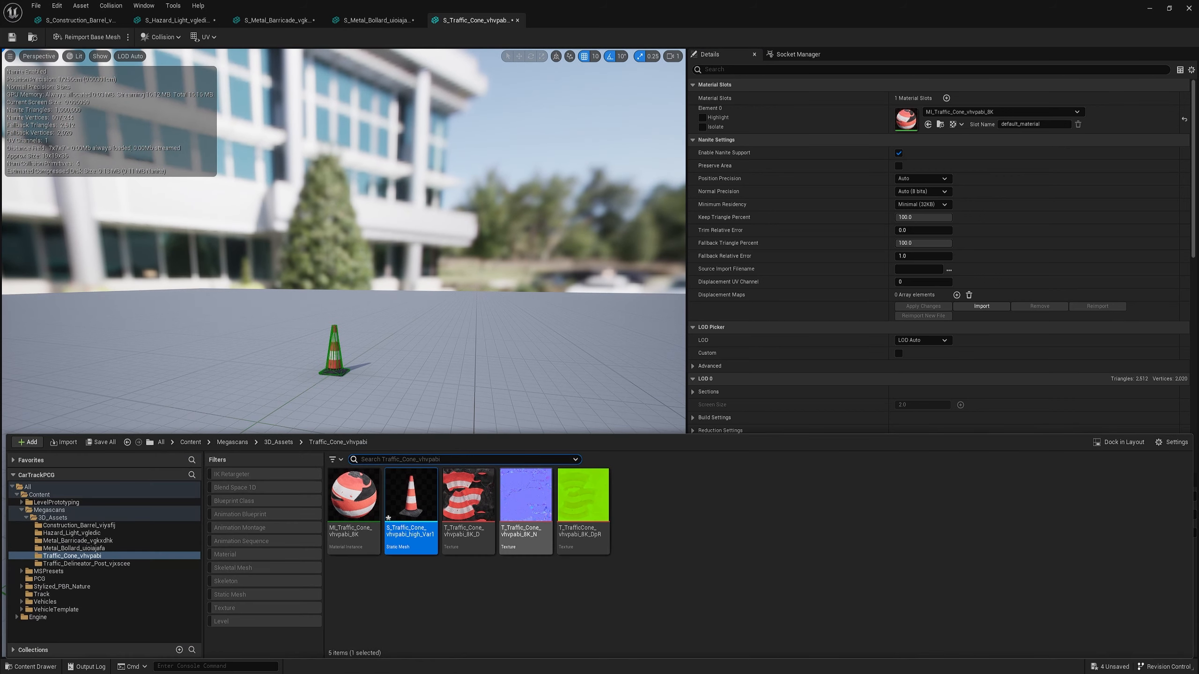
{"action": "key", "text": "alt+Left"}
{"action": "left_click", "coordinate": [640, 527]}
{"action": "double_click", "coordinate": [640, 500]}
{"action": "left_click", "coordinate": [411, 500]}
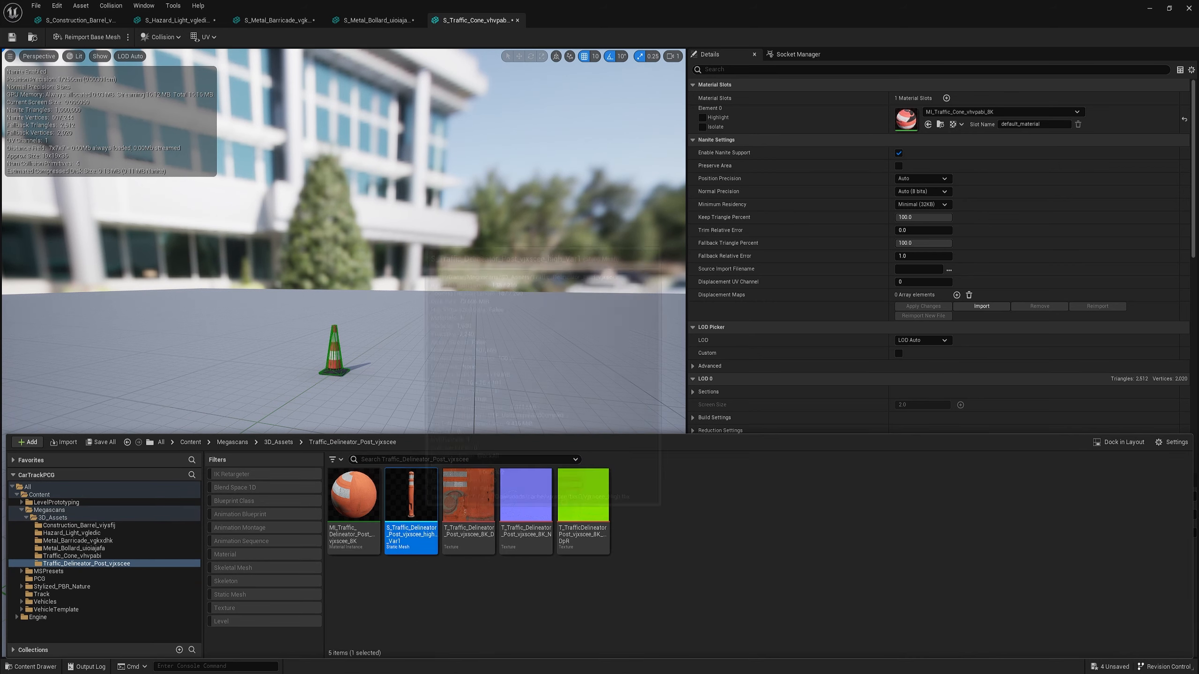
{"action": "double_click", "coordinate": [411, 500]}
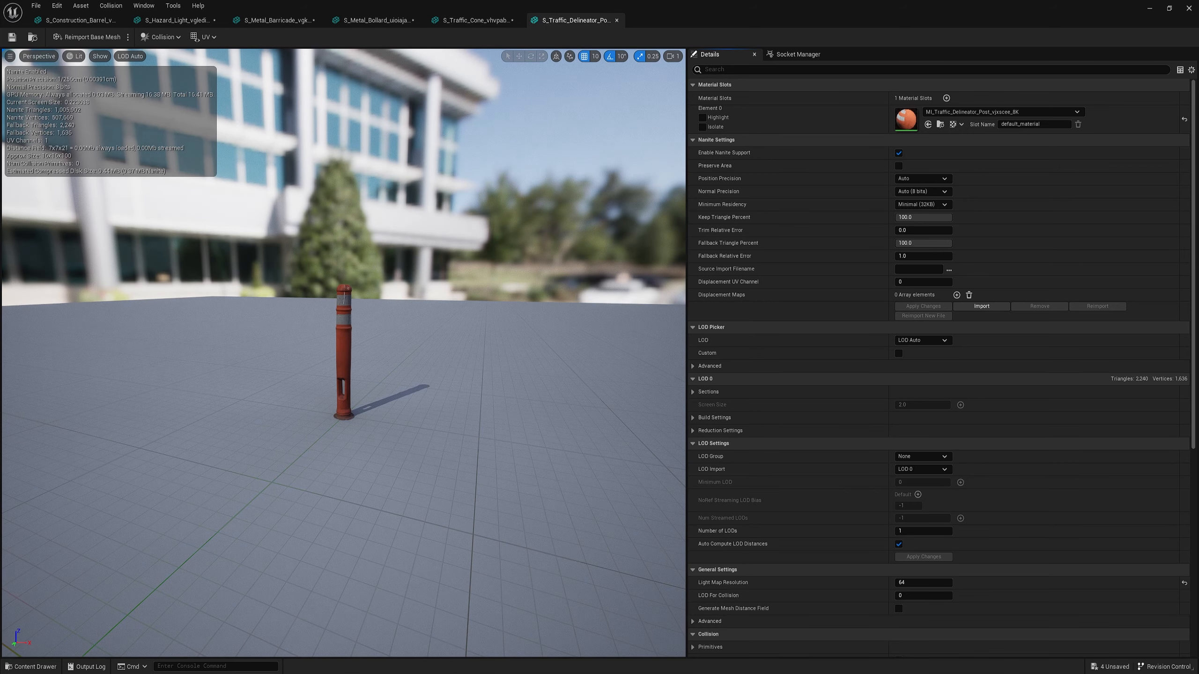
{"action": "left_click", "coordinate": [161, 37]}
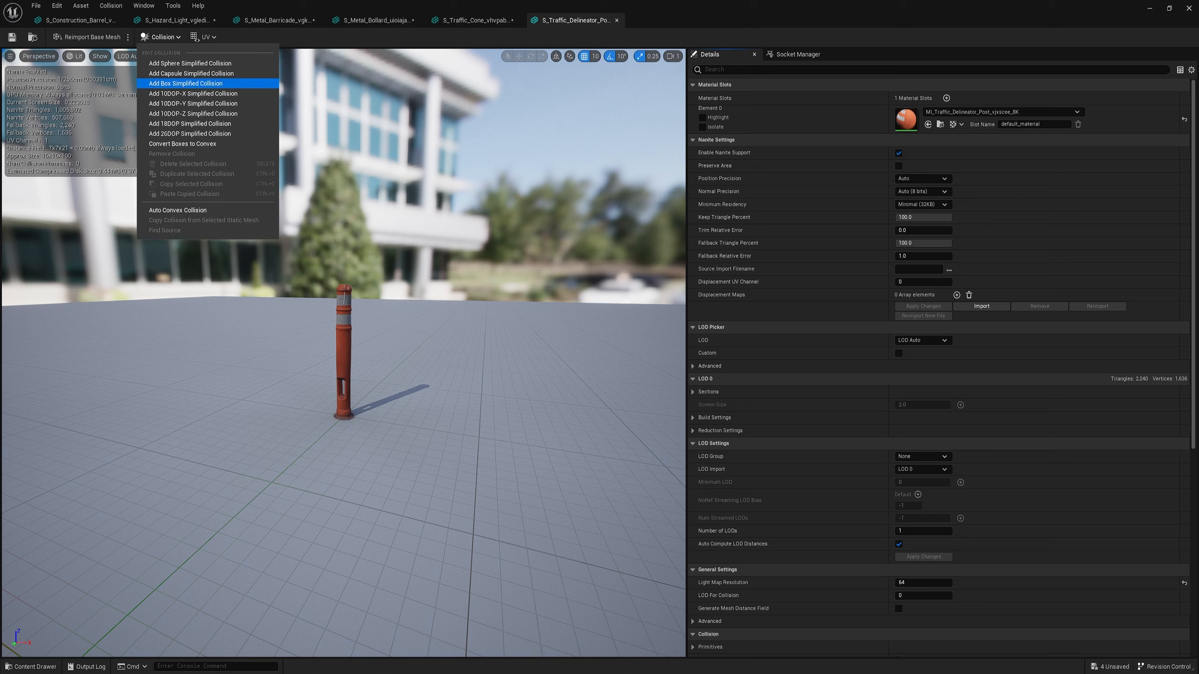
{"action": "left_click", "coordinate": [178, 210]}
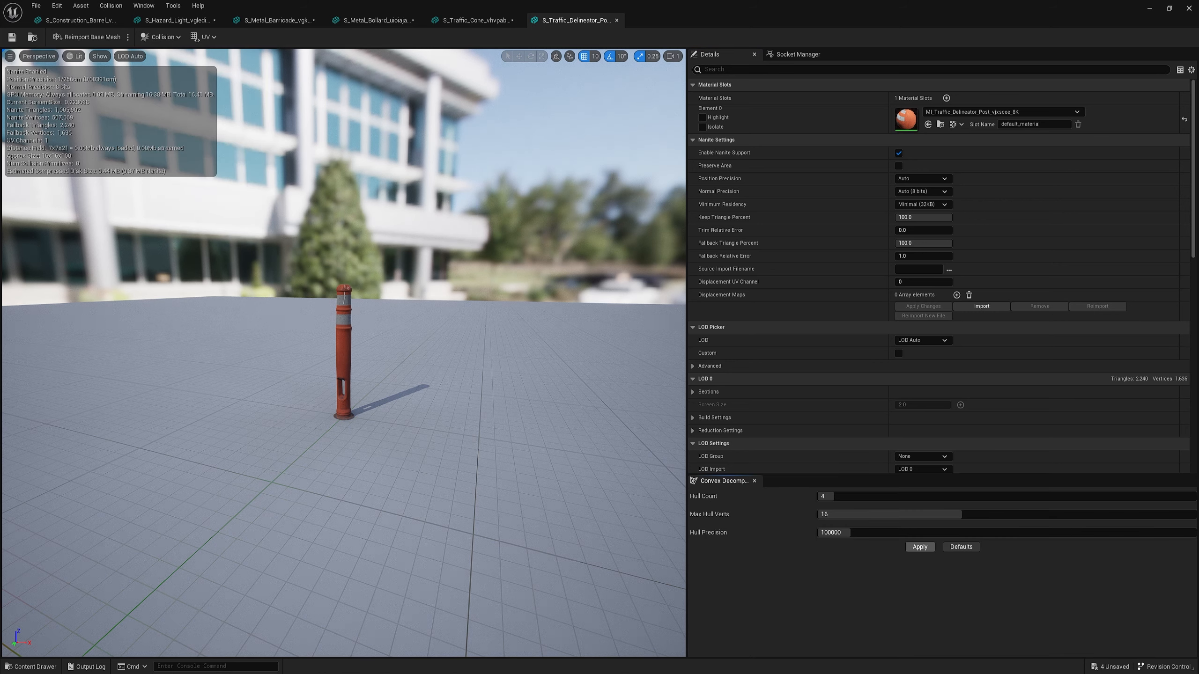
{"action": "left_click", "coordinate": [920, 547]}
- Close all the static mesh editors and save the five modified prop meshes
{"action": "left_click", "coordinate": [617, 20]}
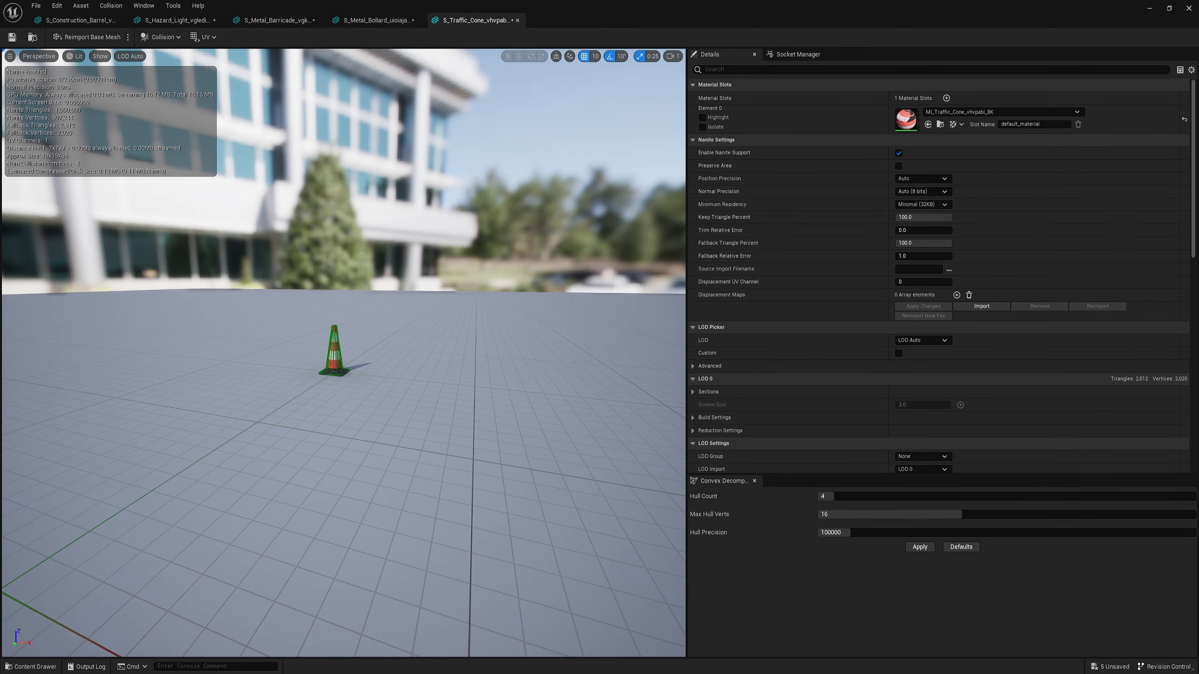
{"action": "left_click", "coordinate": [518, 20]}
{"action": "left_click", "coordinate": [419, 19]}
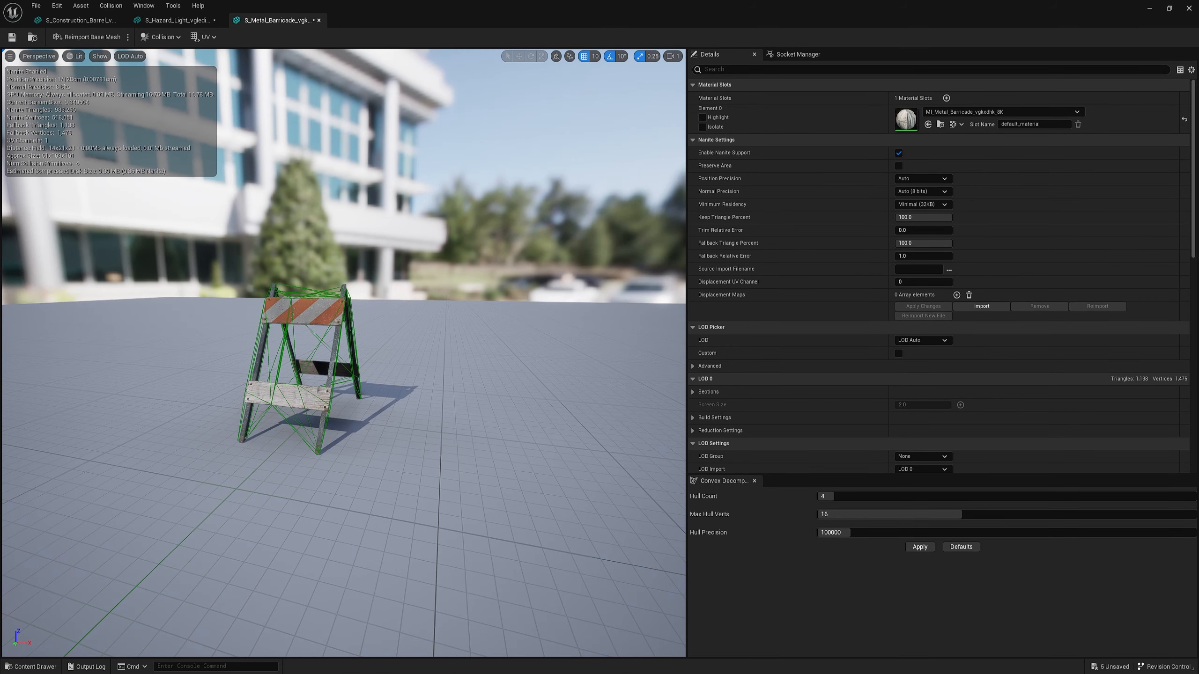
{"action": "left_click", "coordinate": [319, 20]}
{"action": "left_click", "coordinate": [214, 20]}
{"action": "left_click", "coordinate": [125, 20]}
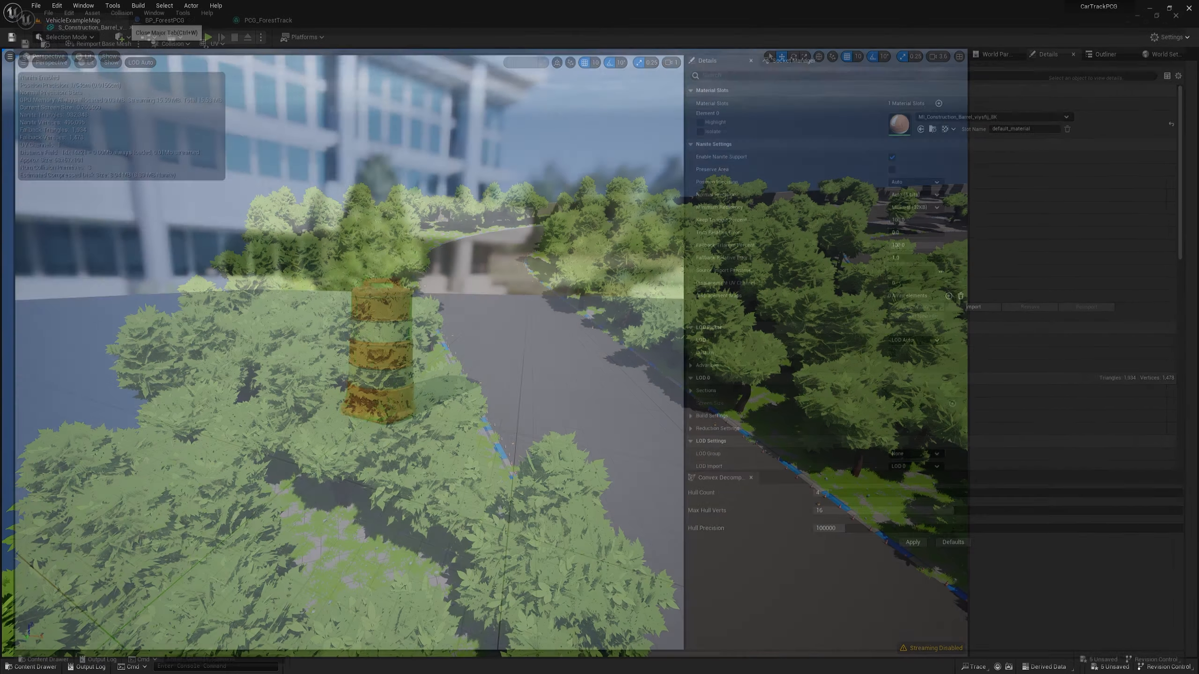
{"action": "left_click", "coordinate": [1109, 666]}
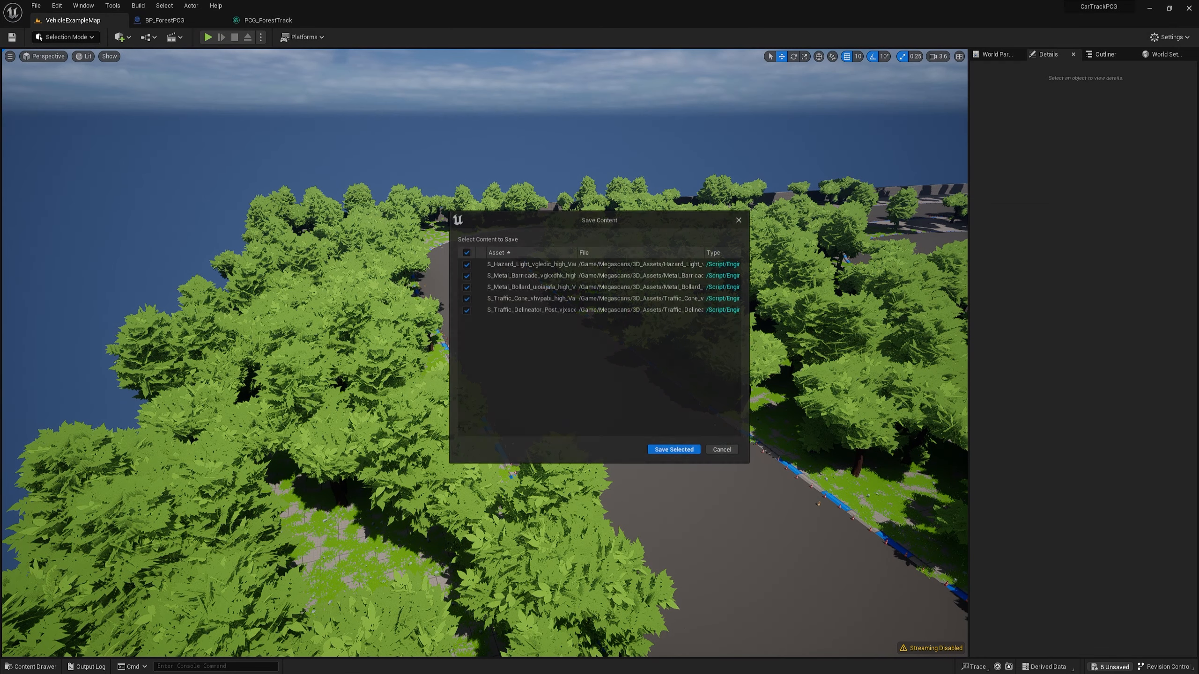
{"action": "left_click", "coordinate": [671, 447]}
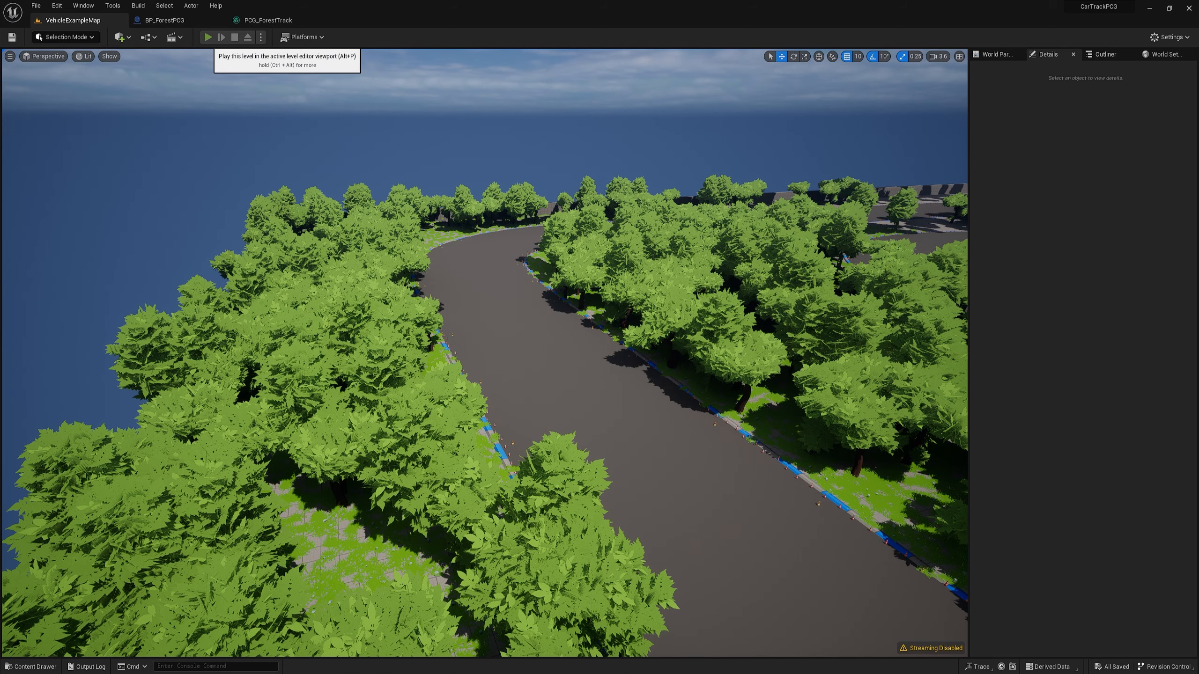
- Play the level and drive the car into the cones along the track edge to test their collision, then stop playing
{"action": "left_click", "coordinate": [207, 37]}
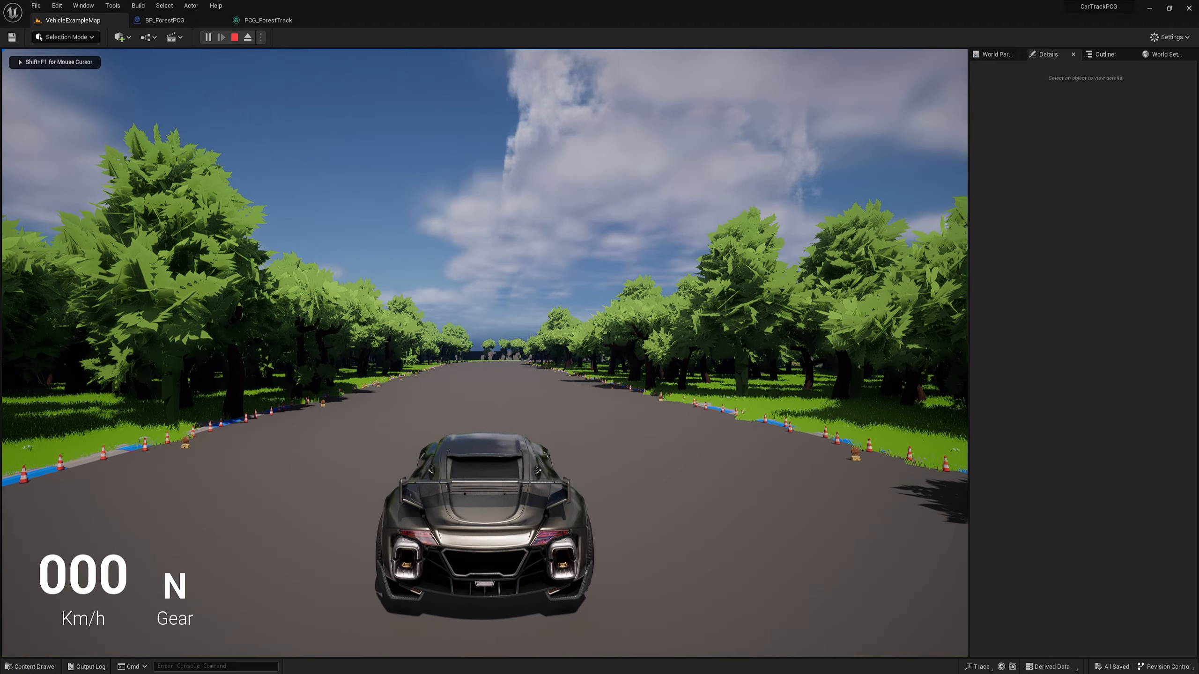
{"action": "key", "text": "w"}
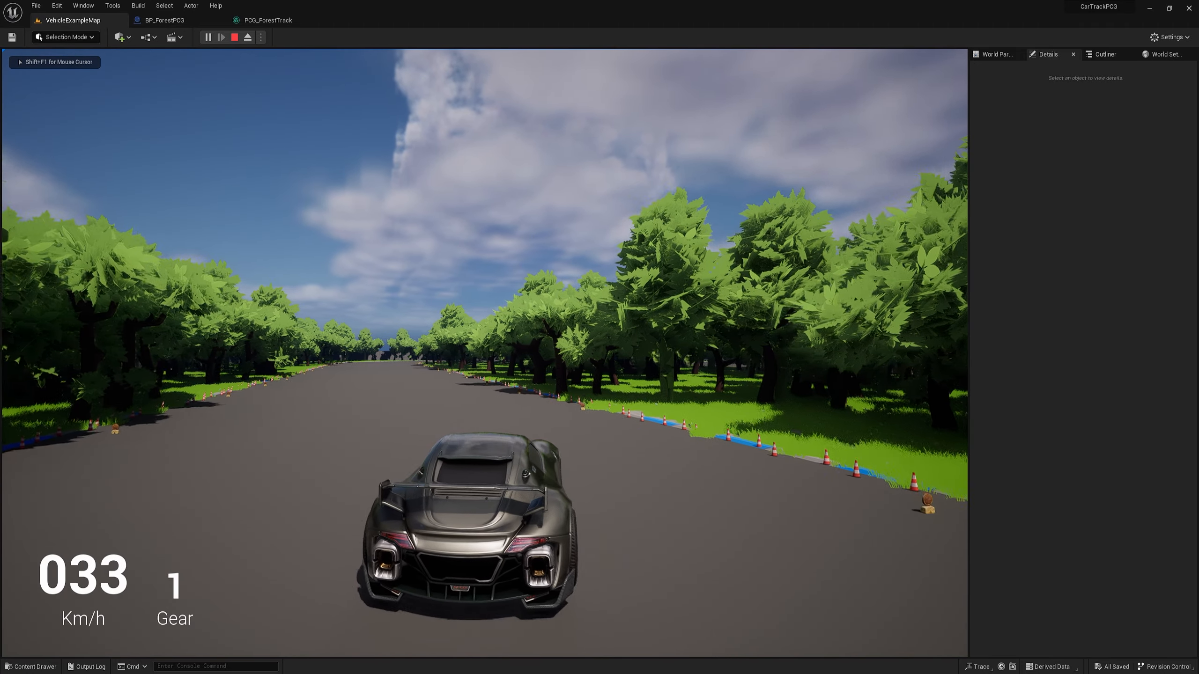
{"action": "key", "text": "s"}
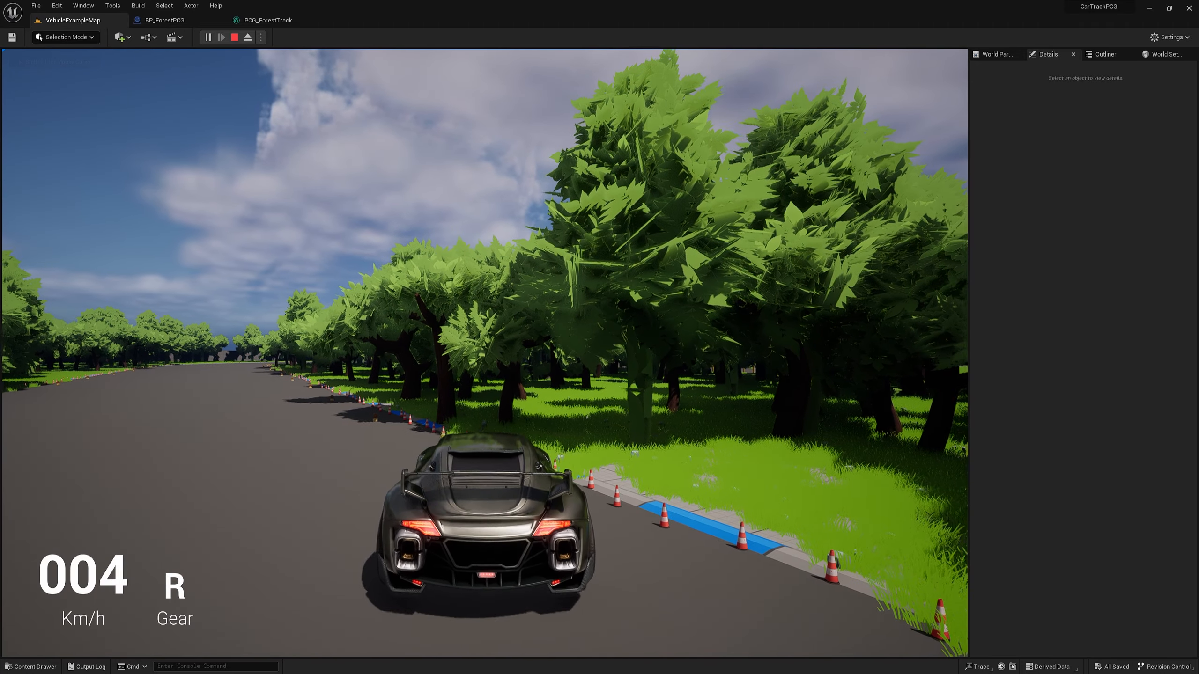
{"action": "key", "text": "w"}
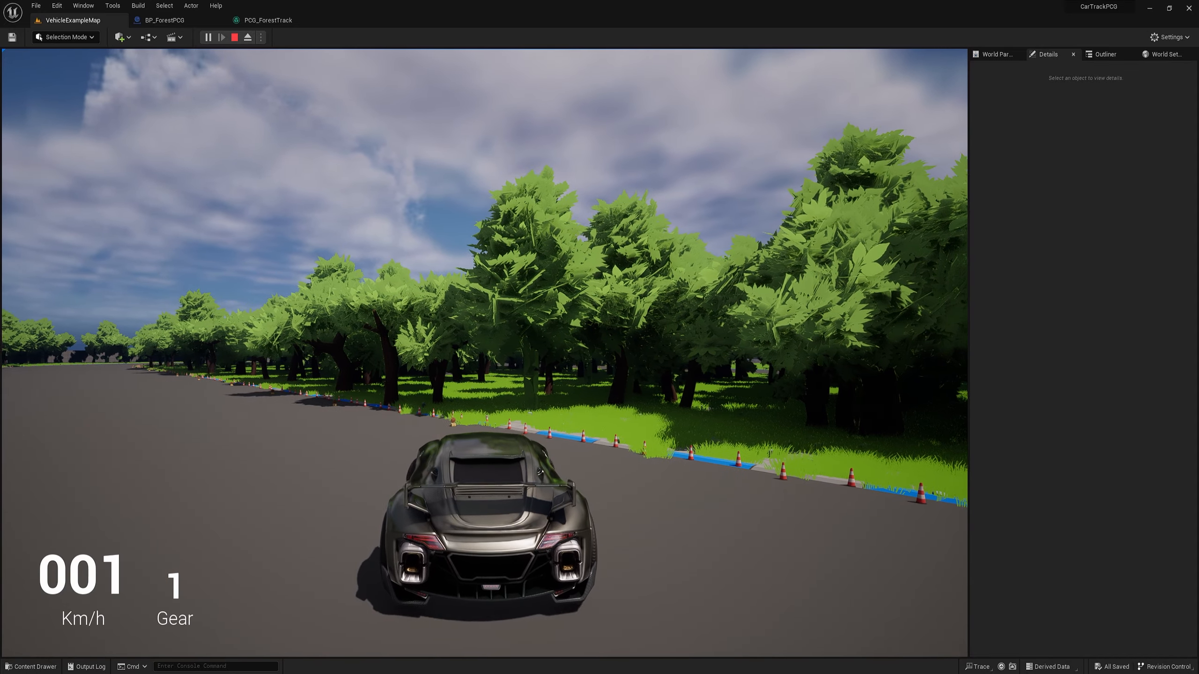
{"action": "key", "text": "s"}
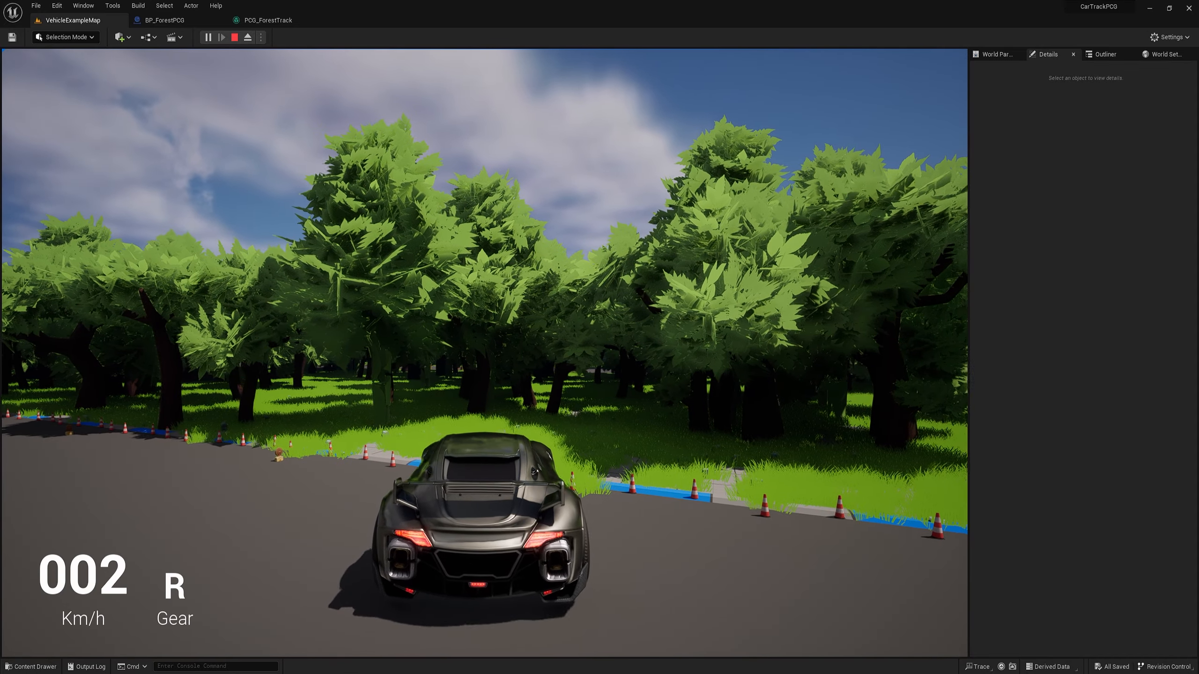
{"action": "key", "text": "w"}
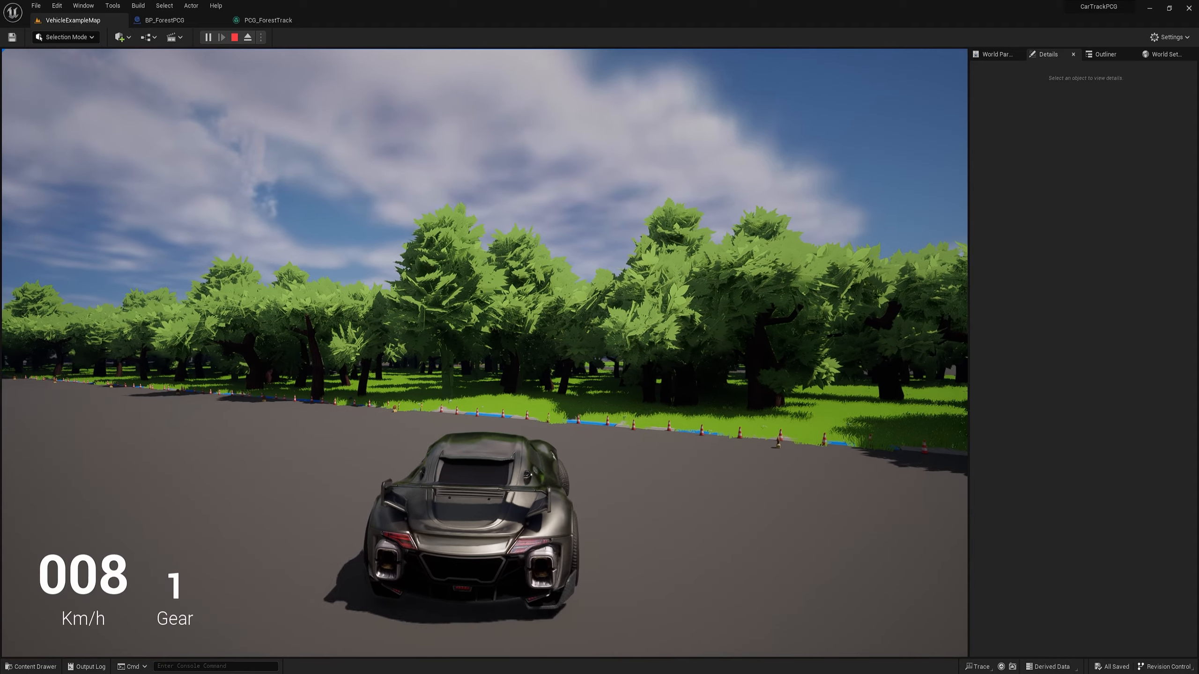
{"action": "key", "text": "Escape"}
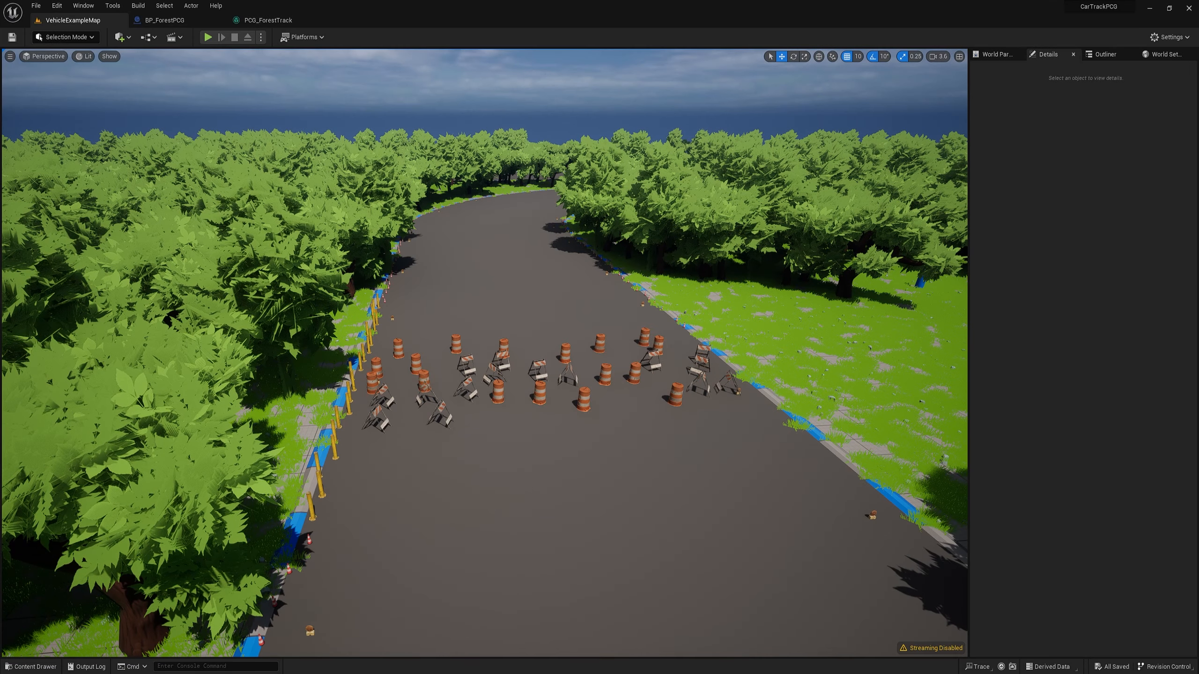
- Create a new folder named Objects inside the PCG content folder
{"action": "key", "text": "ctrl+space"}
{"action": "key", "text": "Escape"}
{"action": "key", "text": "alt+Left"}
{"action": "key", "text": "alt+Left"}
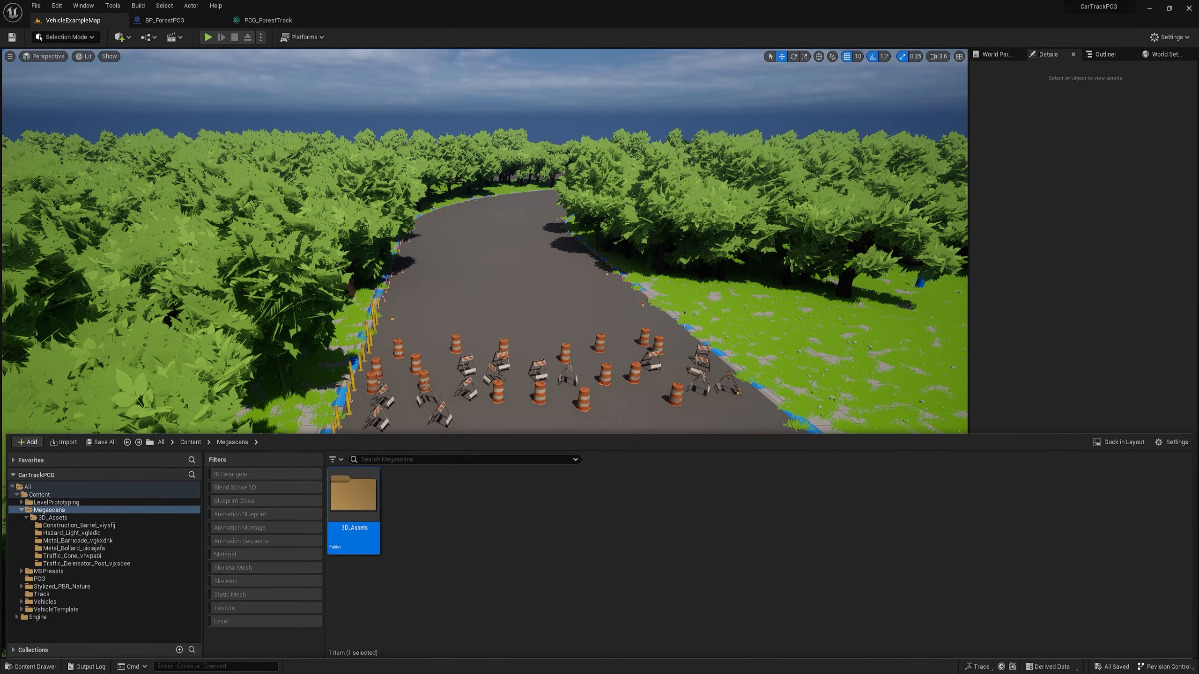
{"action": "key", "text": "alt+Left"}
{"action": "double_click", "coordinate": [527, 494]}
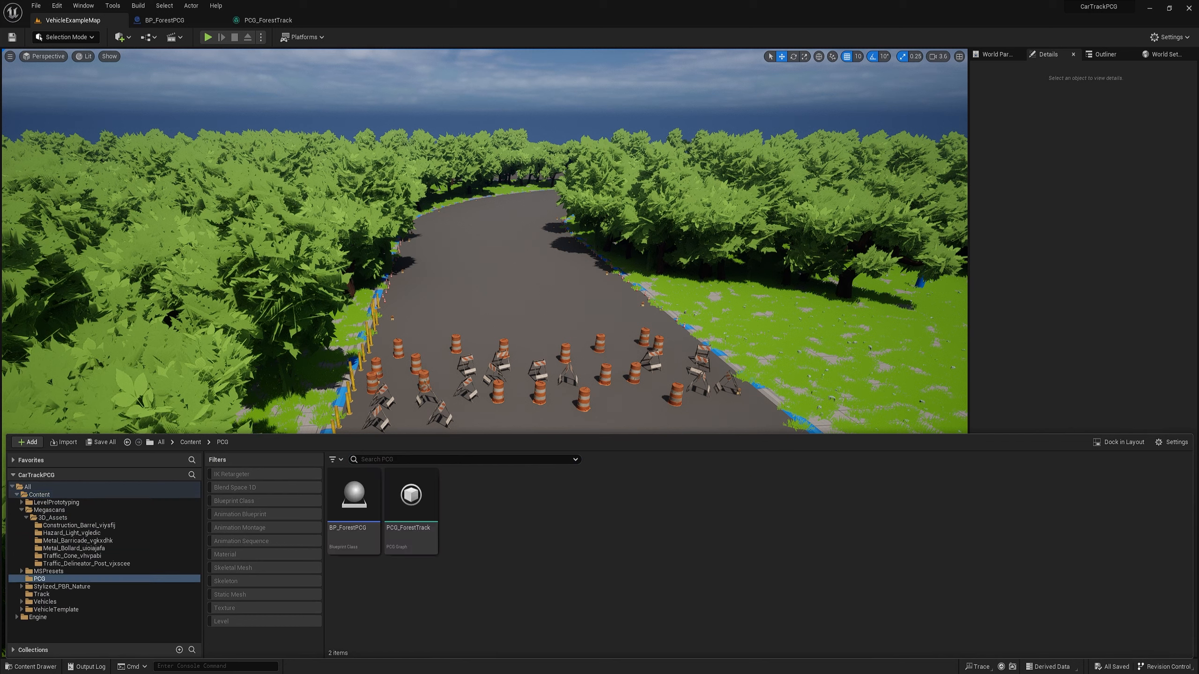
{"action": "right_click", "coordinate": [497, 586]}
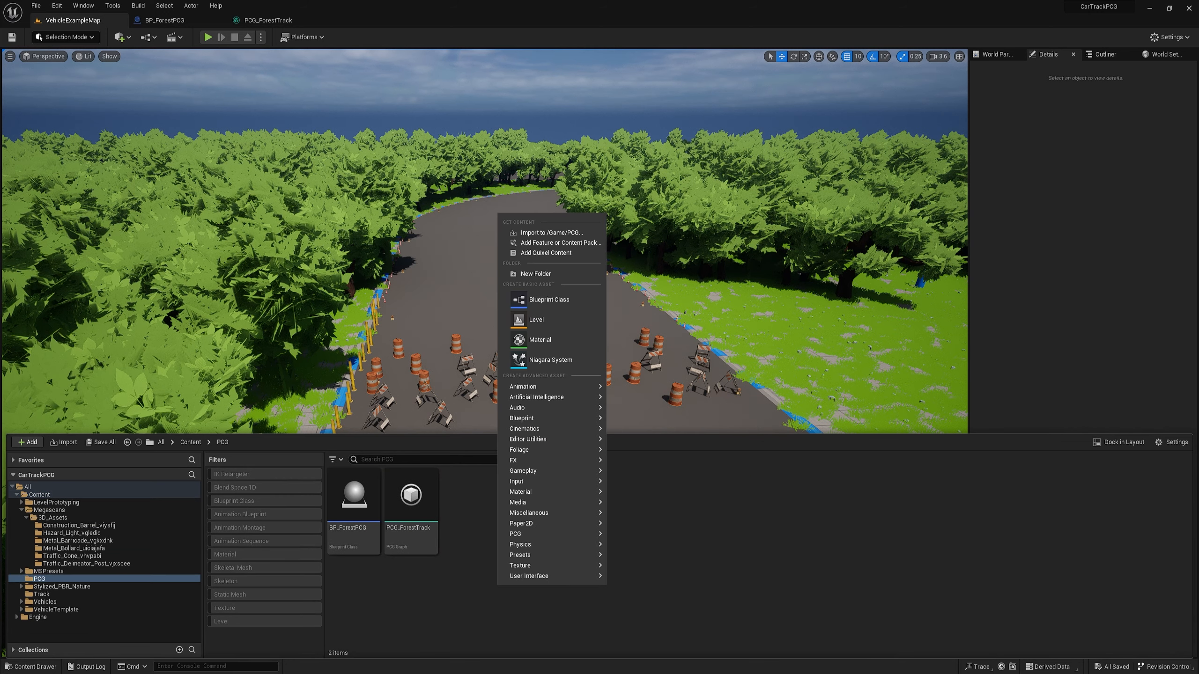
{"action": "left_click", "coordinate": [536, 273]}
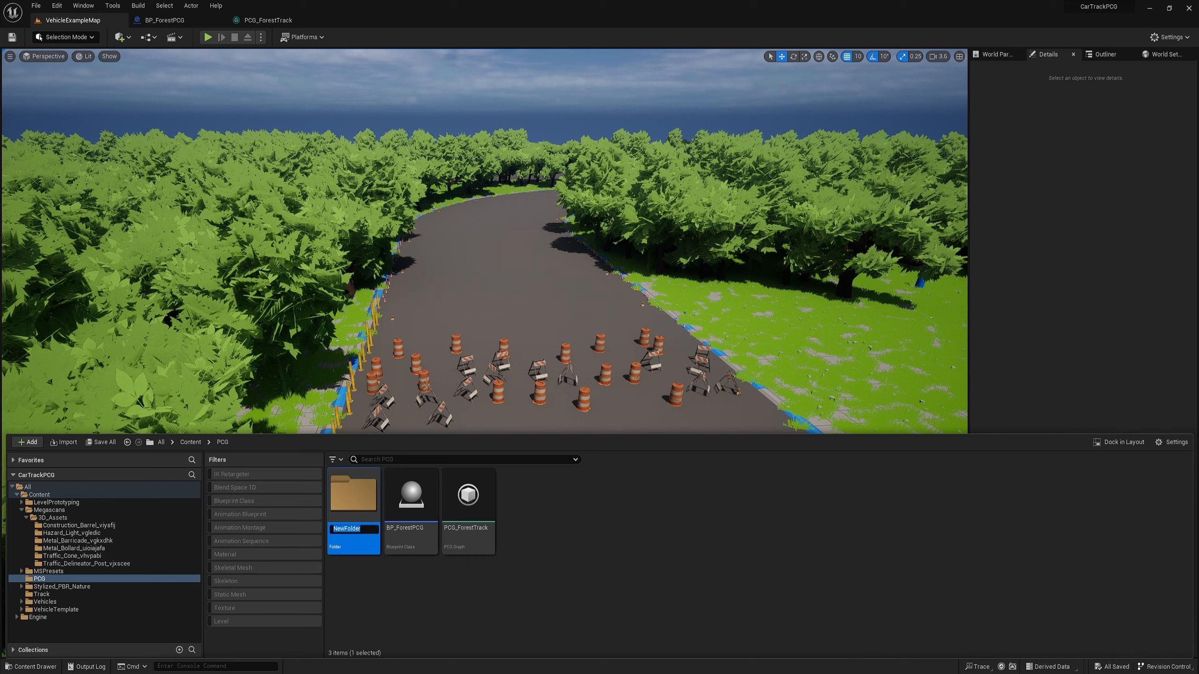
{"action": "type", "text": "Objects"}
{"action": "key", "text": "Return"}
- Create an Actor Blueprint class named BP_TrafficCone in the Objects folder and open it for editing
{"action": "double_click", "coordinate": [354, 493]}
{"action": "right_click", "coordinate": [427, 491]}
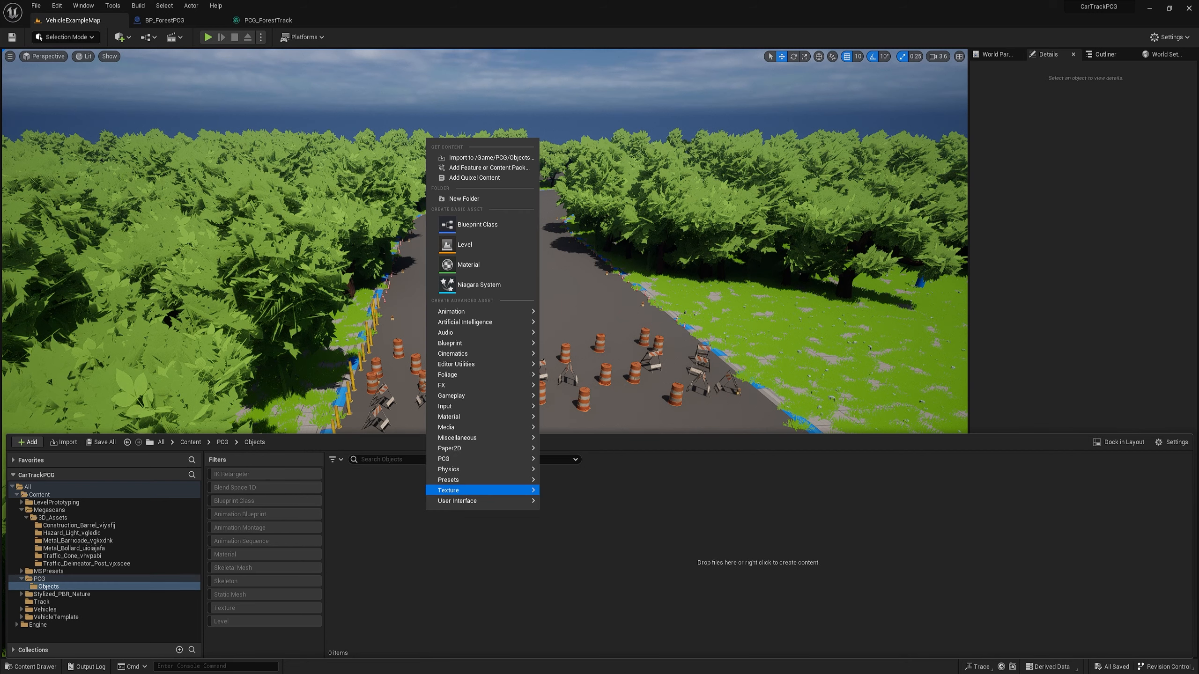
{"action": "left_click", "coordinate": [477, 225]}
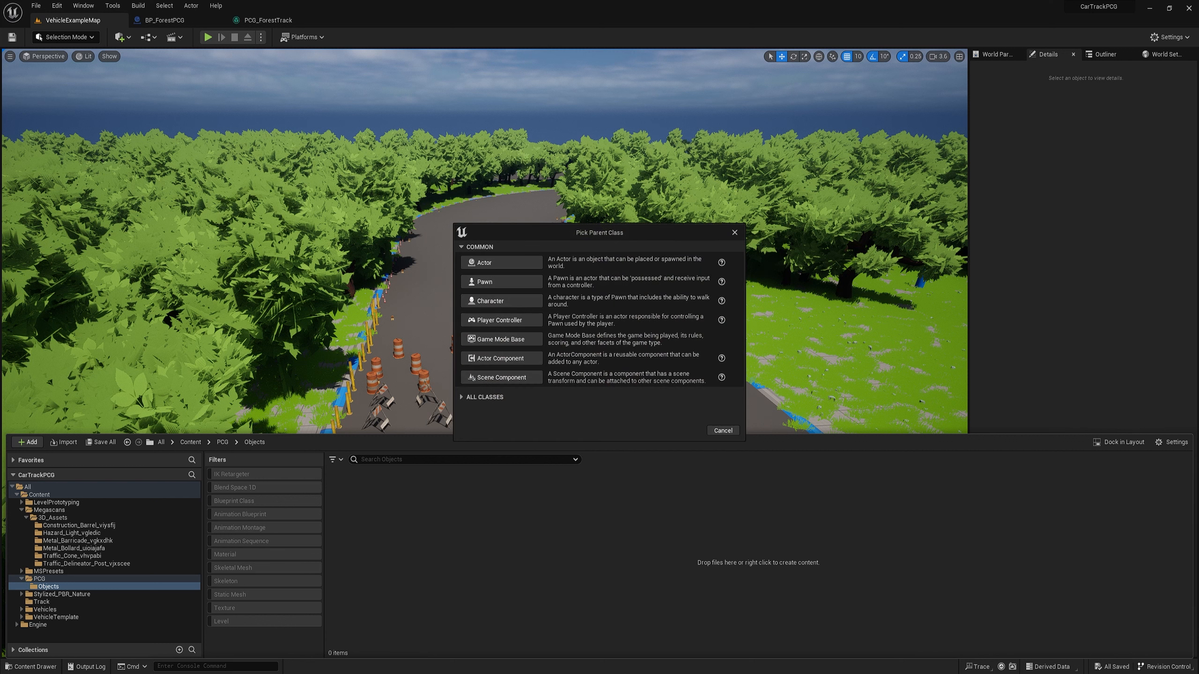
{"action": "left_click", "coordinate": [501, 262]}
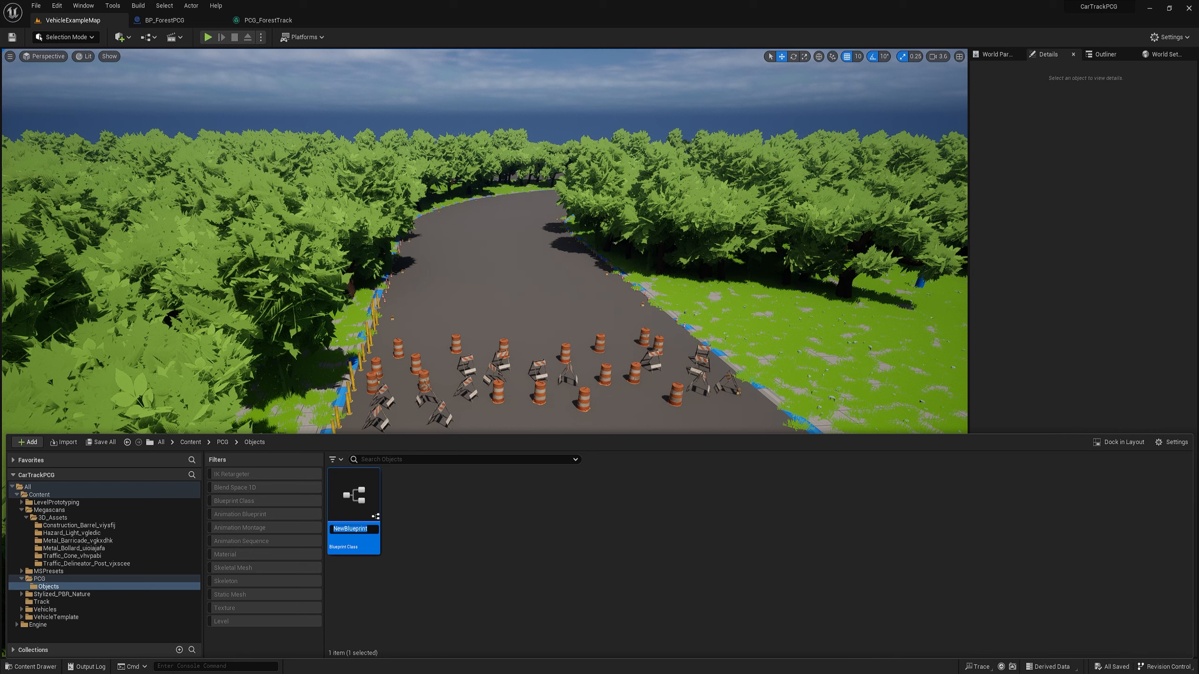
{"action": "type", "text": "BP_TrafficCone"}
{"action": "key", "text": "Return"}
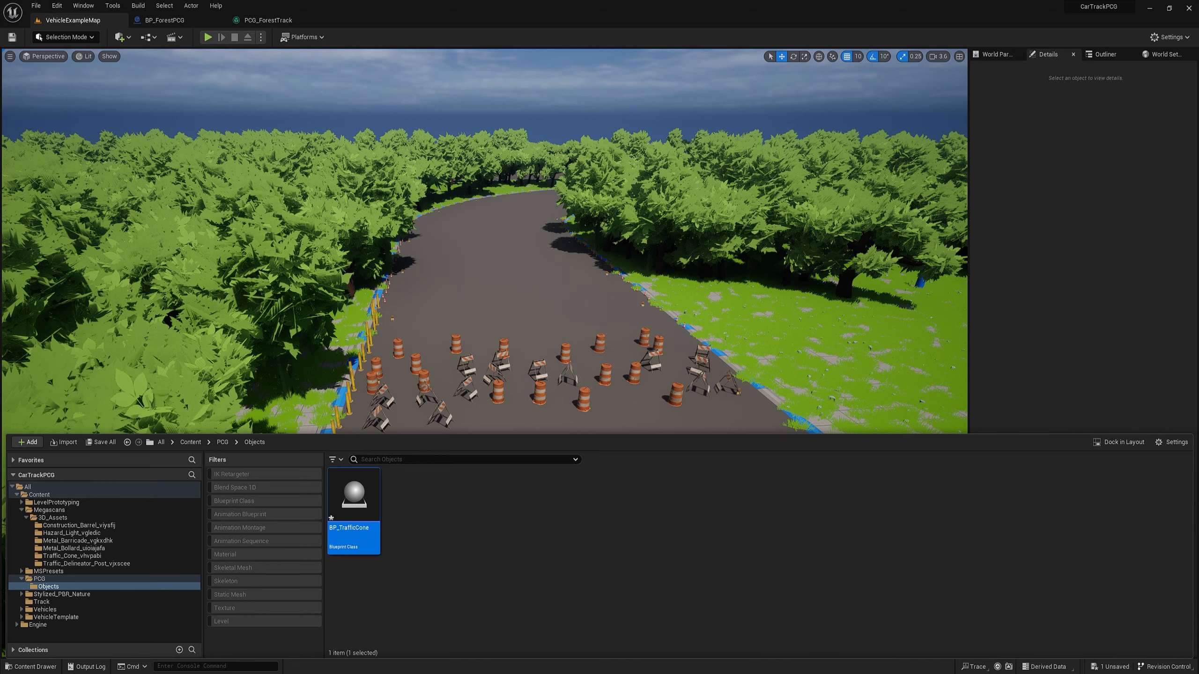
{"action": "key", "text": "Return"}
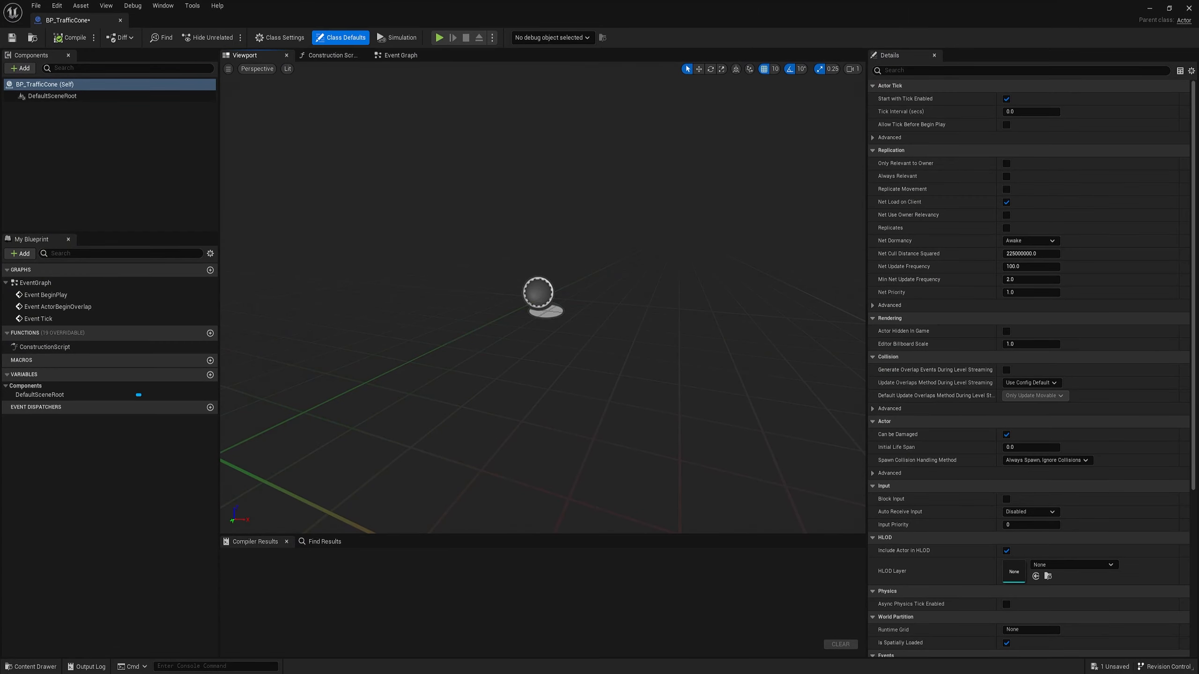
- Add a Static Mesh component to BP_TrafficCone and make it the root in place of DefaultSceneRoot
{"action": "left_click", "coordinate": [20, 68]}
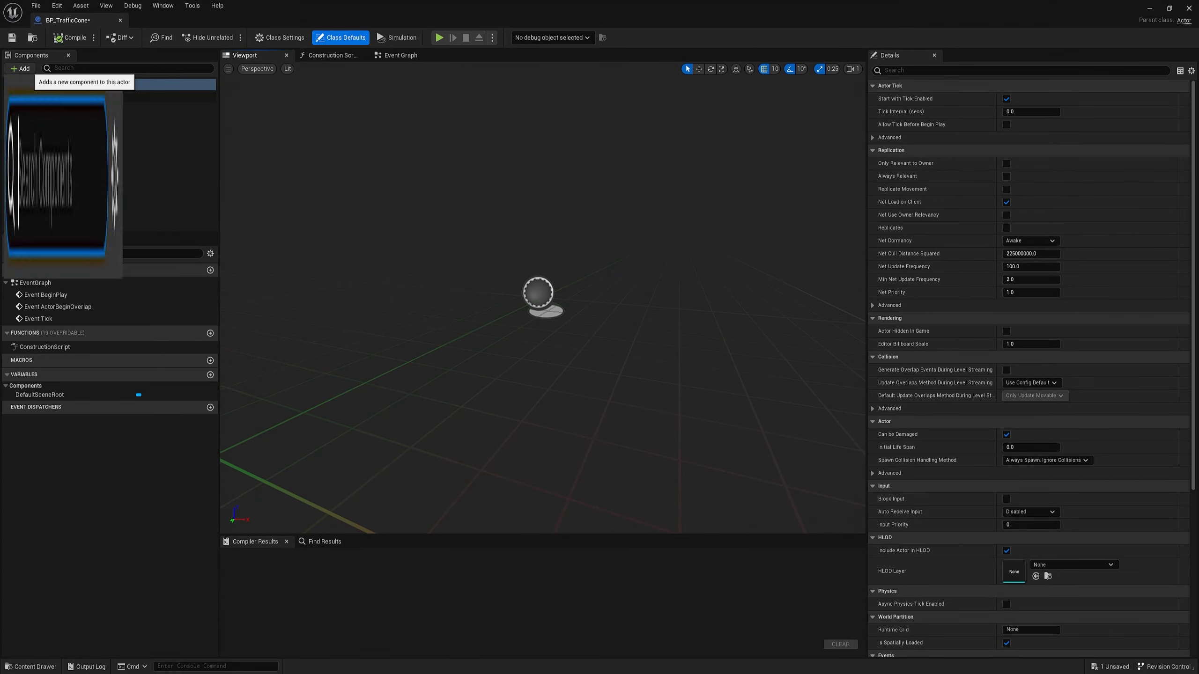
{"action": "type", "text": "sta"}
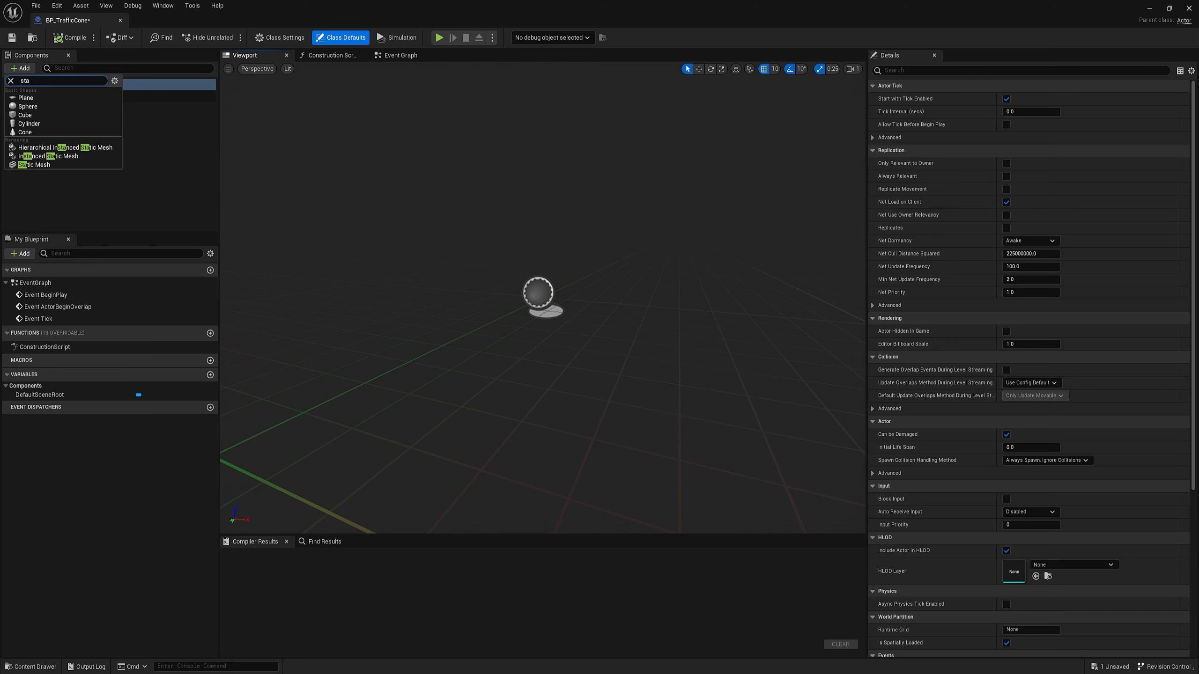
{"action": "left_click", "coordinate": [34, 165]}
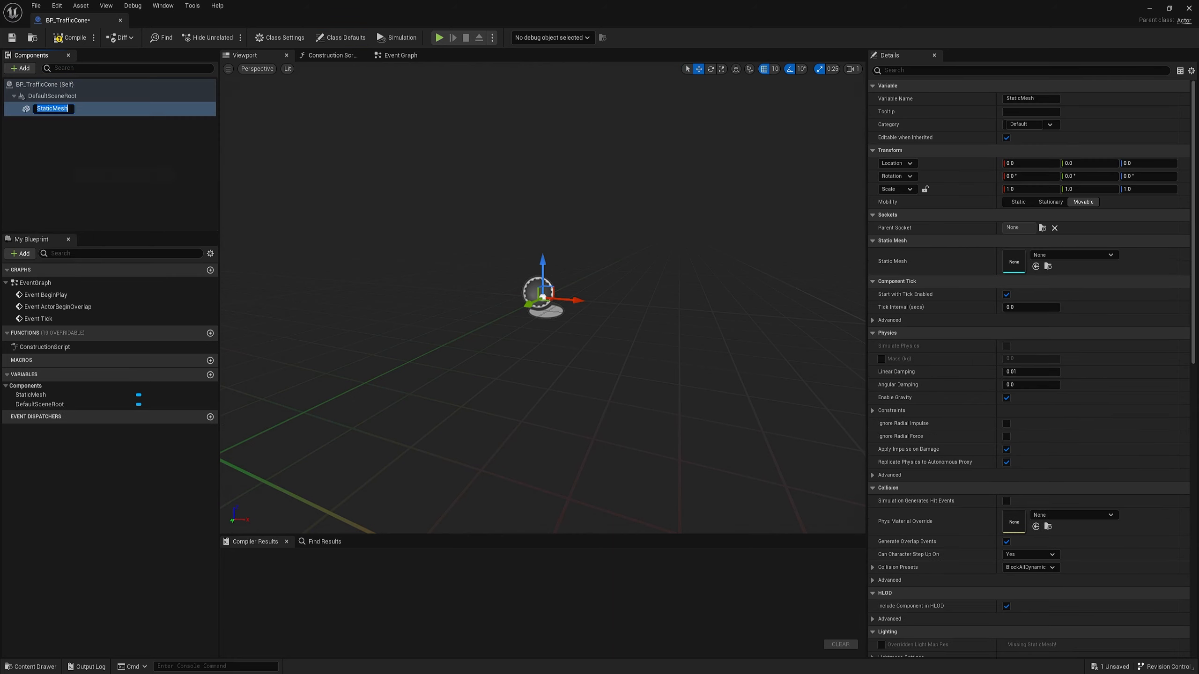
{"action": "left_click", "coordinate": [89, 127]}
{"action": "left_click_drag", "start_coordinate": [64, 108], "coordinate": [48, 95]}
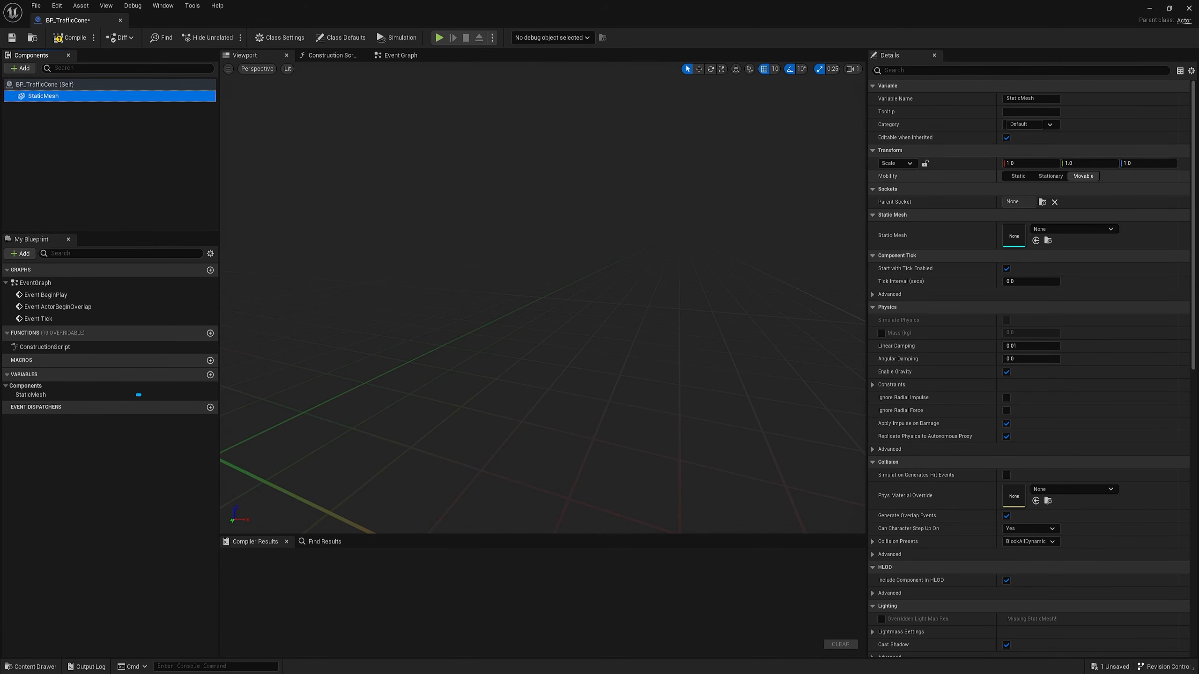
{"action": "key", "text": "ctrl+space"}
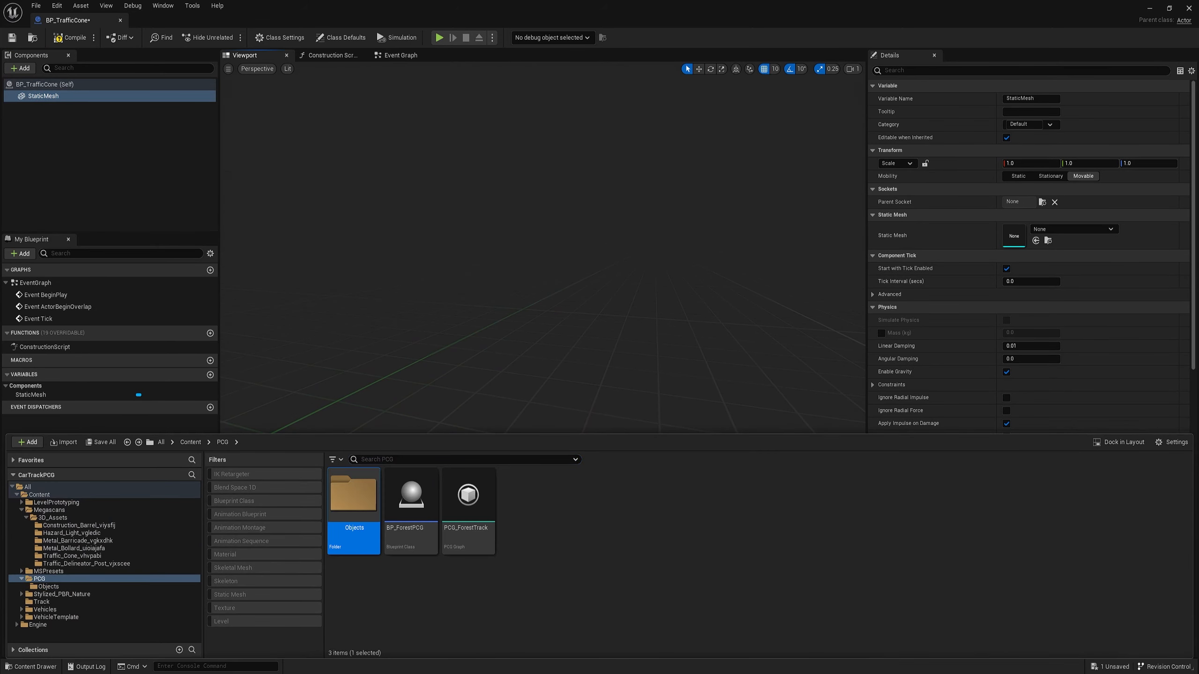
{"action": "key", "text": "alt+Left"}
{"action": "key", "text": "alt+Right"}
{"action": "key", "text": "alt+Right"}
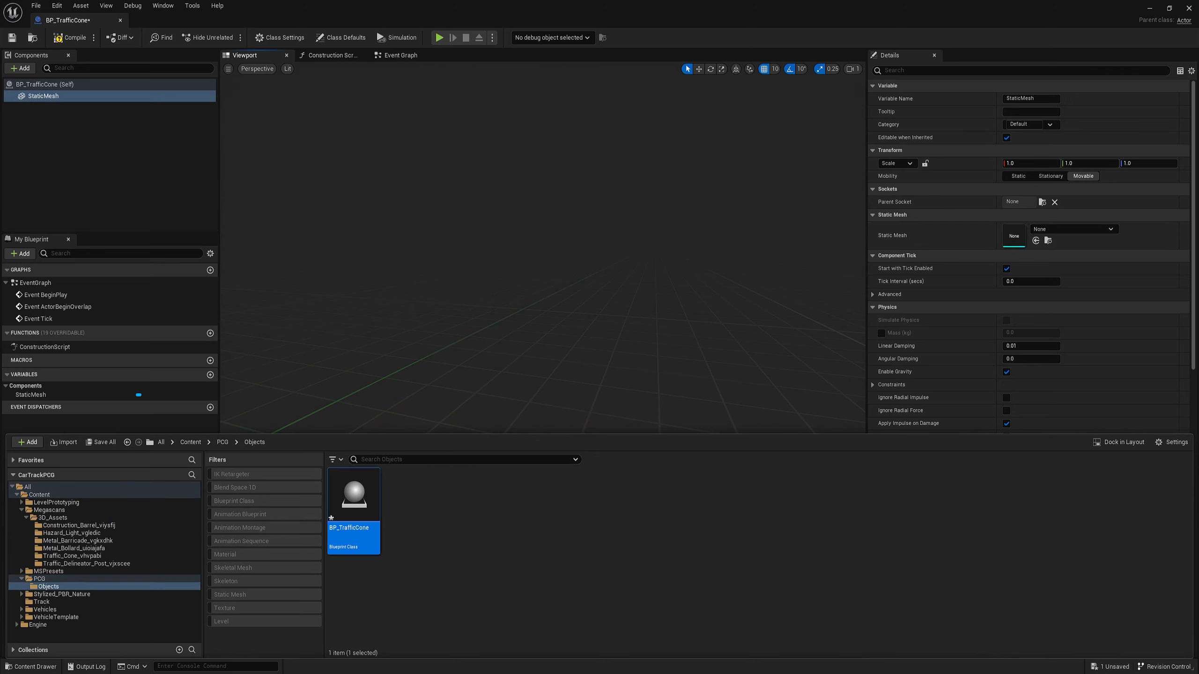
{"action": "key", "text": "ctrl+space"}
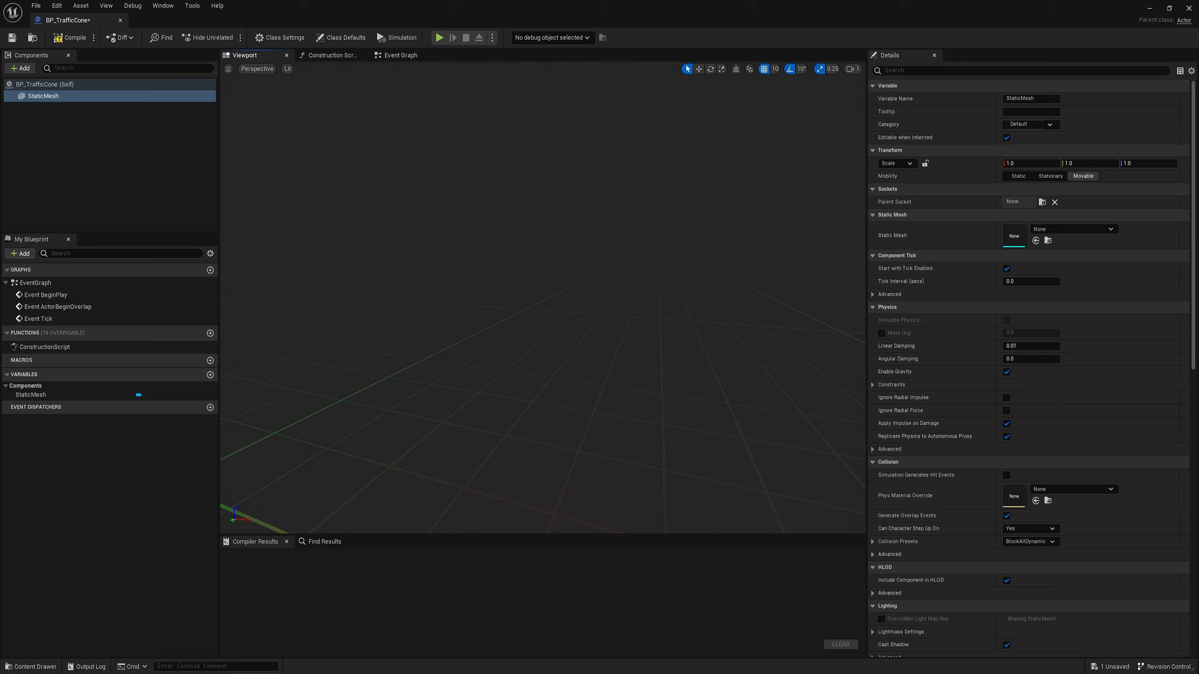
- Assign the S_Traffic_Cone_vhvpabi_high_Var1 mesh to BP_TrafficCone's Static Mesh component, then compile and save the Blueprint
{"action": "left_click", "coordinate": [1072, 229]}
{"action": "type", "text": "con"}
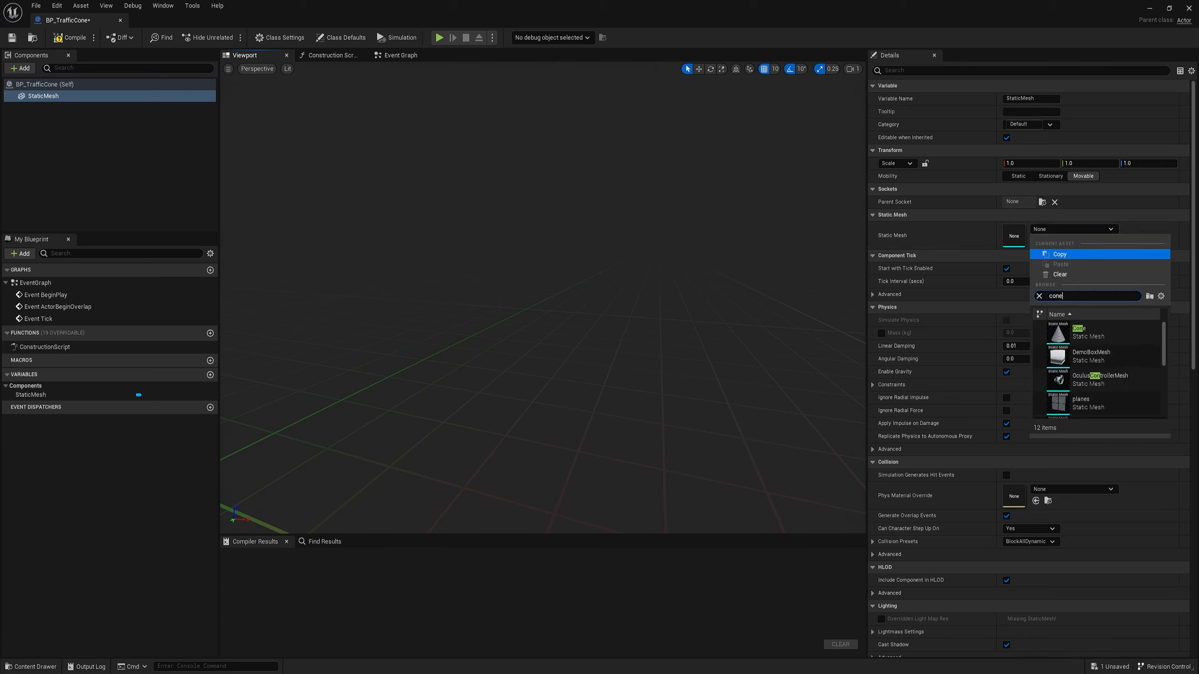
{"action": "type", "text": "e"}
{"action": "left_click", "coordinate": [1096, 356]}
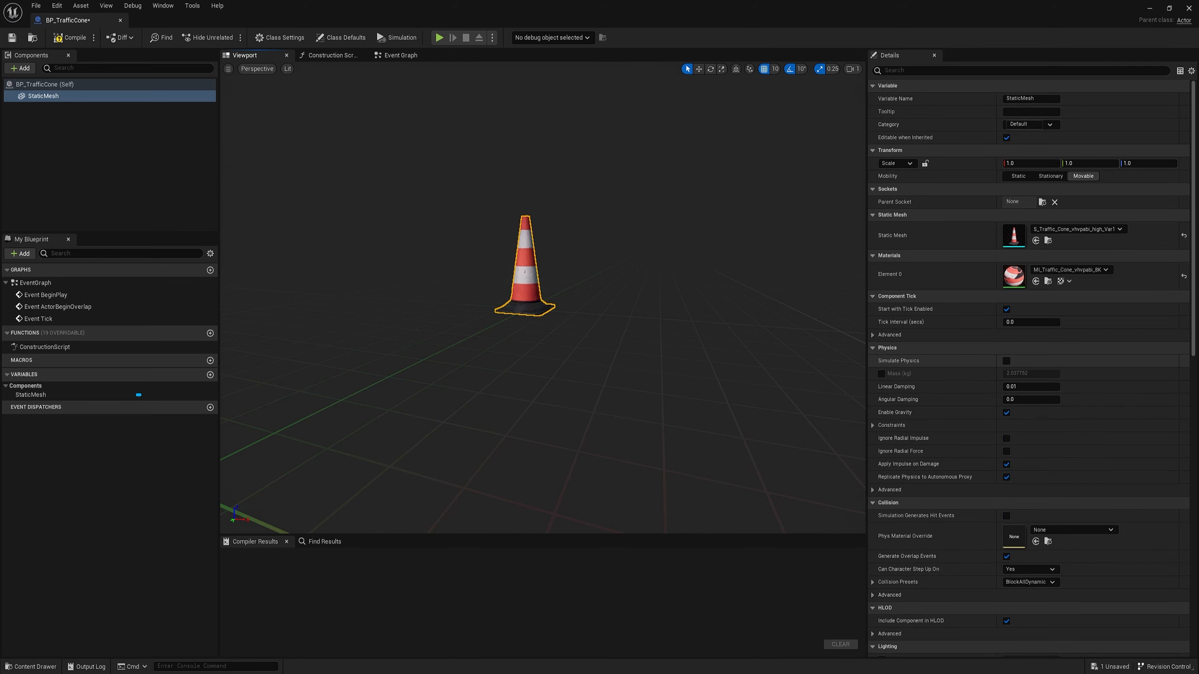
{"action": "left_click", "coordinate": [70, 38]}
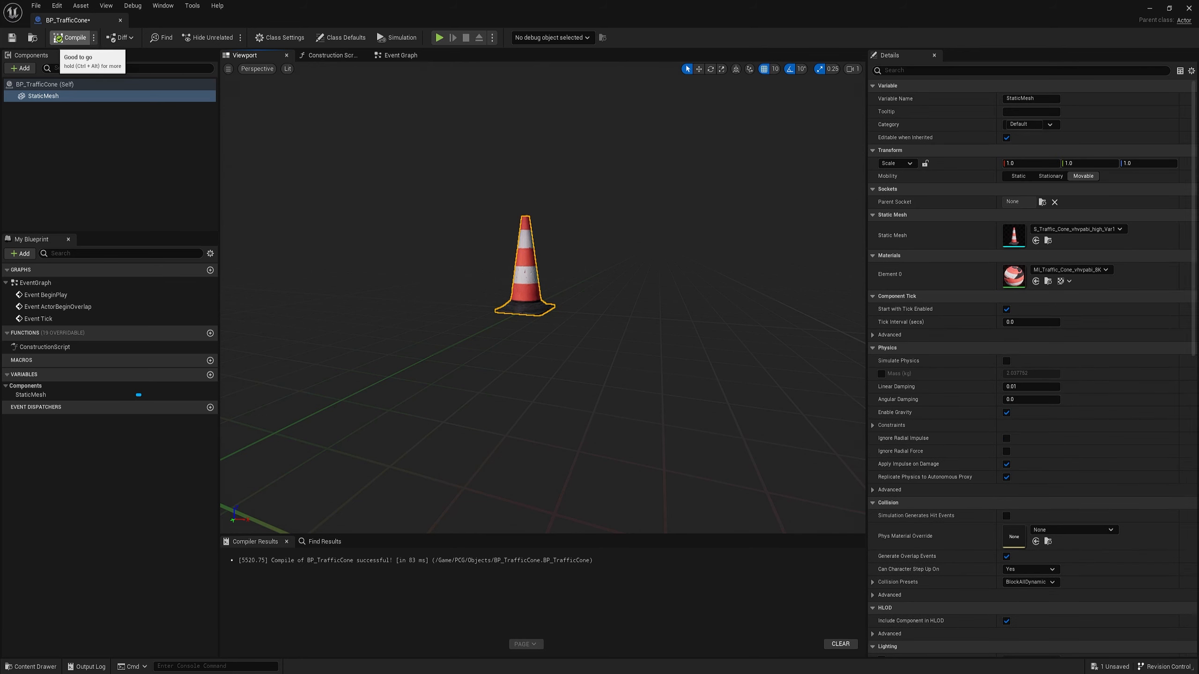
{"action": "left_click", "coordinate": [12, 38]}
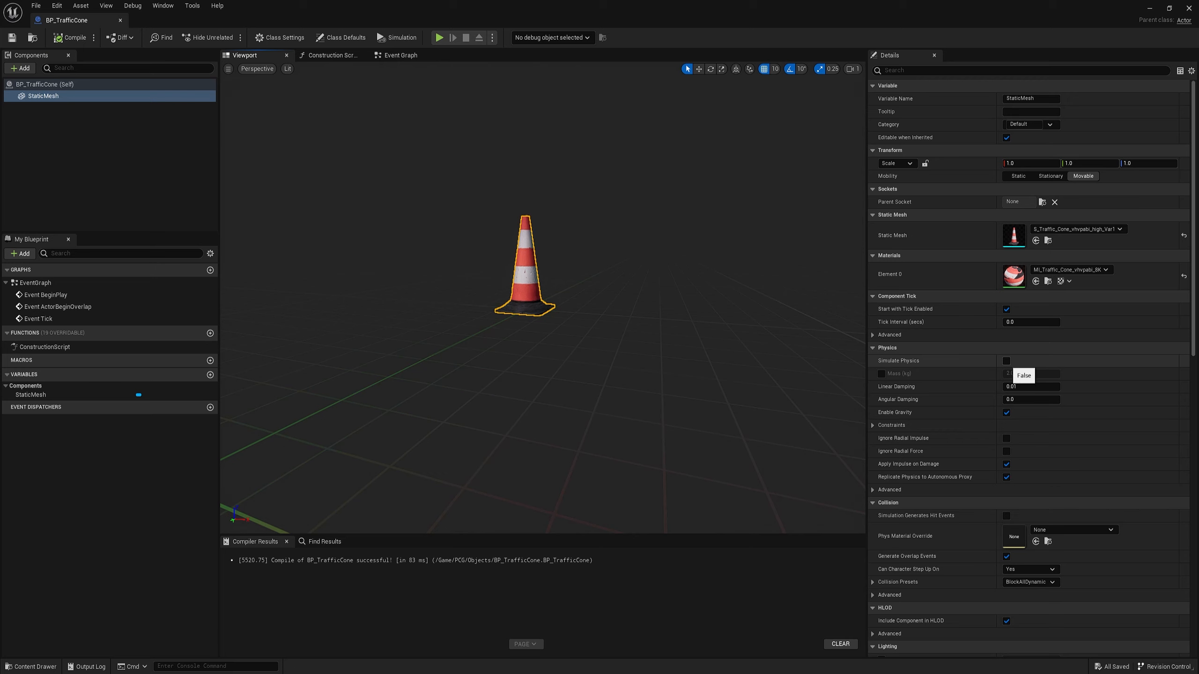
- Enable Simulate Physics on BP_TrafficCone's Static Mesh component, then compile and save the Blueprint
{"action": "left_click", "coordinate": [1007, 361]}
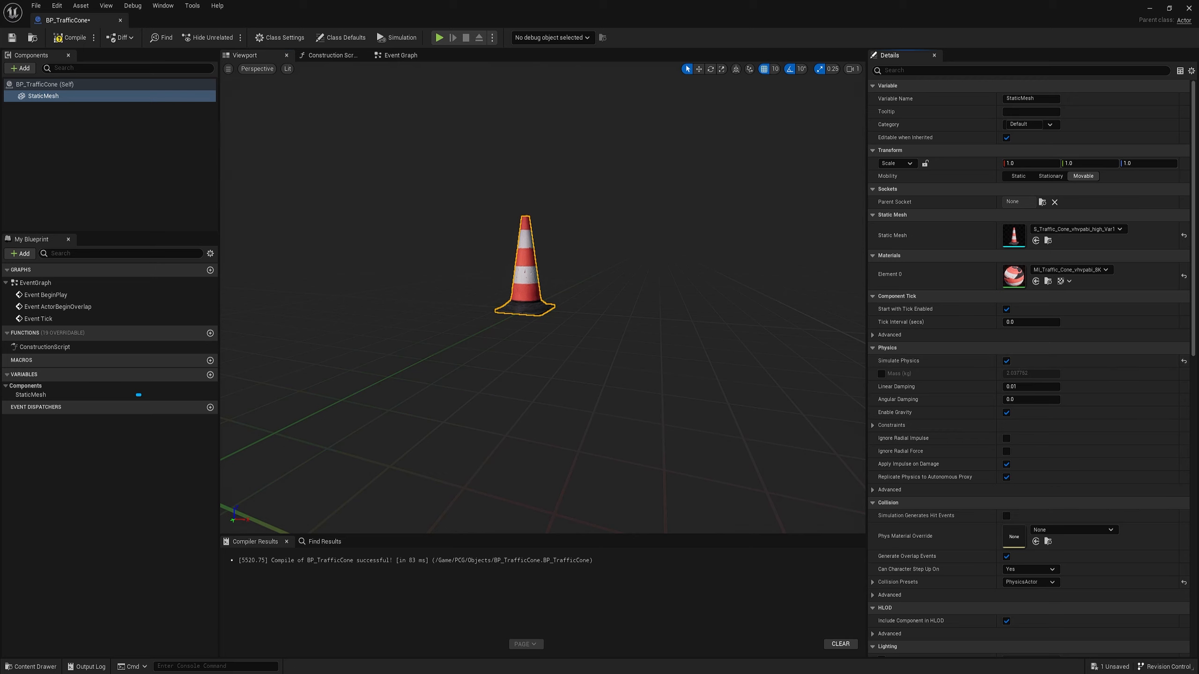
{"action": "left_click", "coordinate": [68, 38]}
{"action": "left_click", "coordinate": [12, 37]}
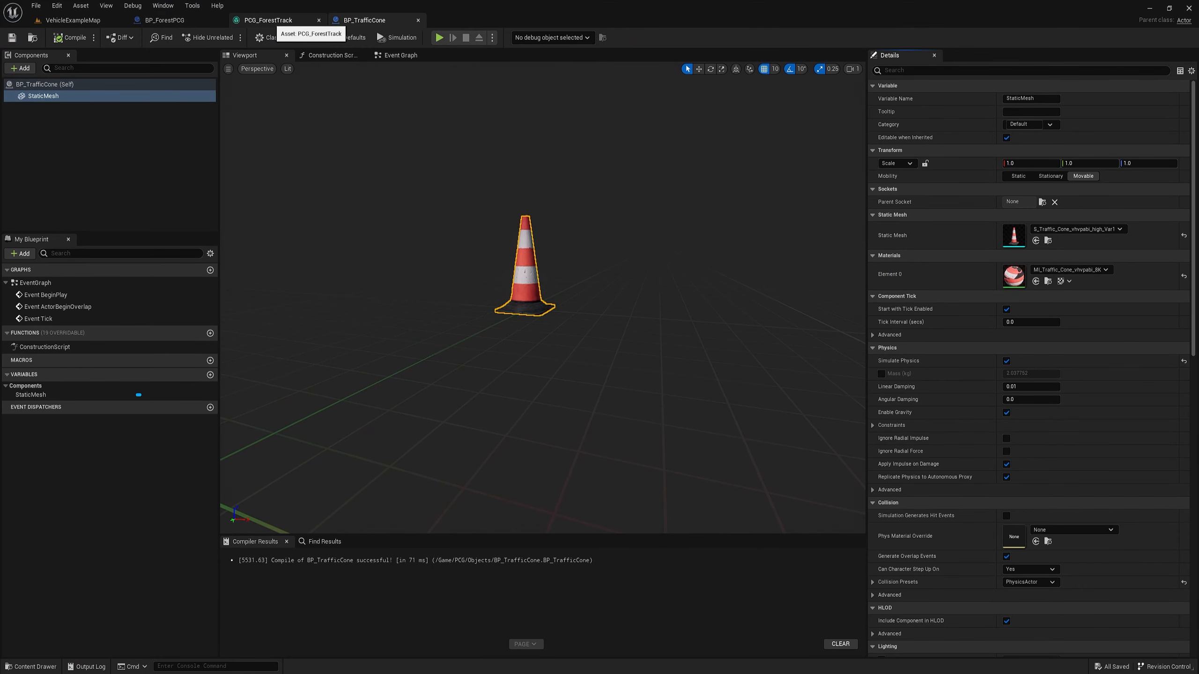
- In the PCG_ForestTrack graph, disable the Fence group's Static Mesh Spawner and move it above the group
{"action": "left_click", "coordinate": [271, 20]}
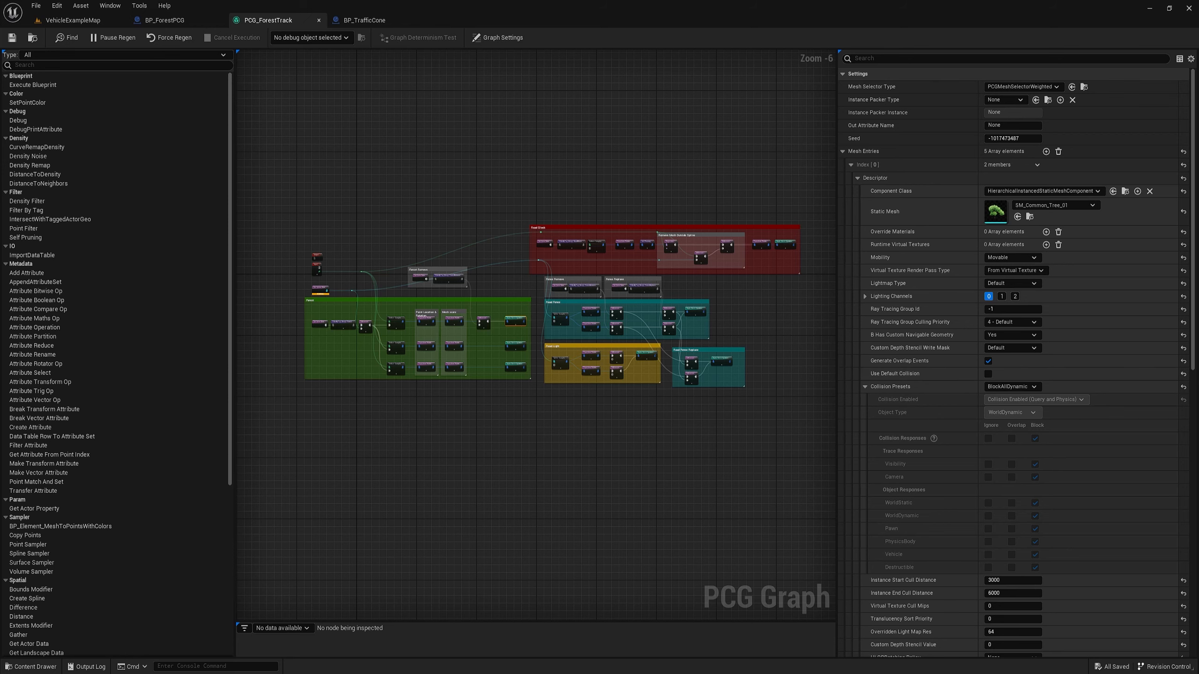
{"action": "scroll", "coordinate": [673, 314], "scroll_direction": "down", "scroll_amount": 1}
{"action": "scroll", "coordinate": [678, 316], "scroll_direction": "up", "scroll_amount": 5}
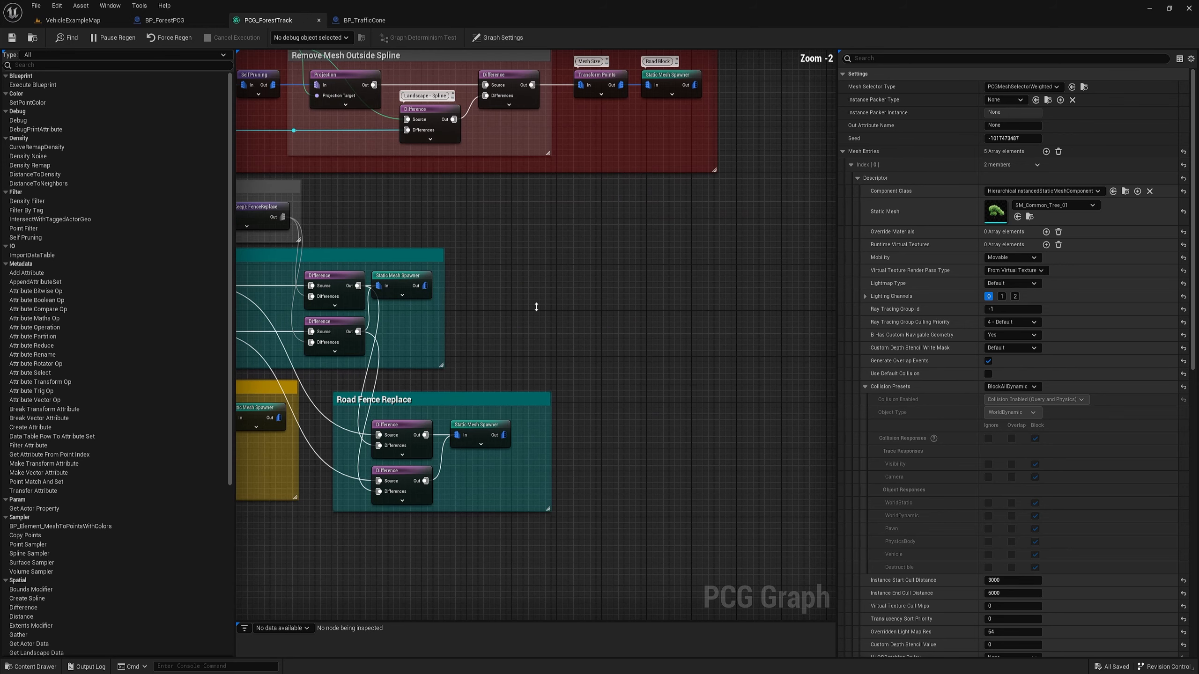
{"action": "right_click_drag", "start_coordinate": [539, 305], "coordinate": [798, 279]}
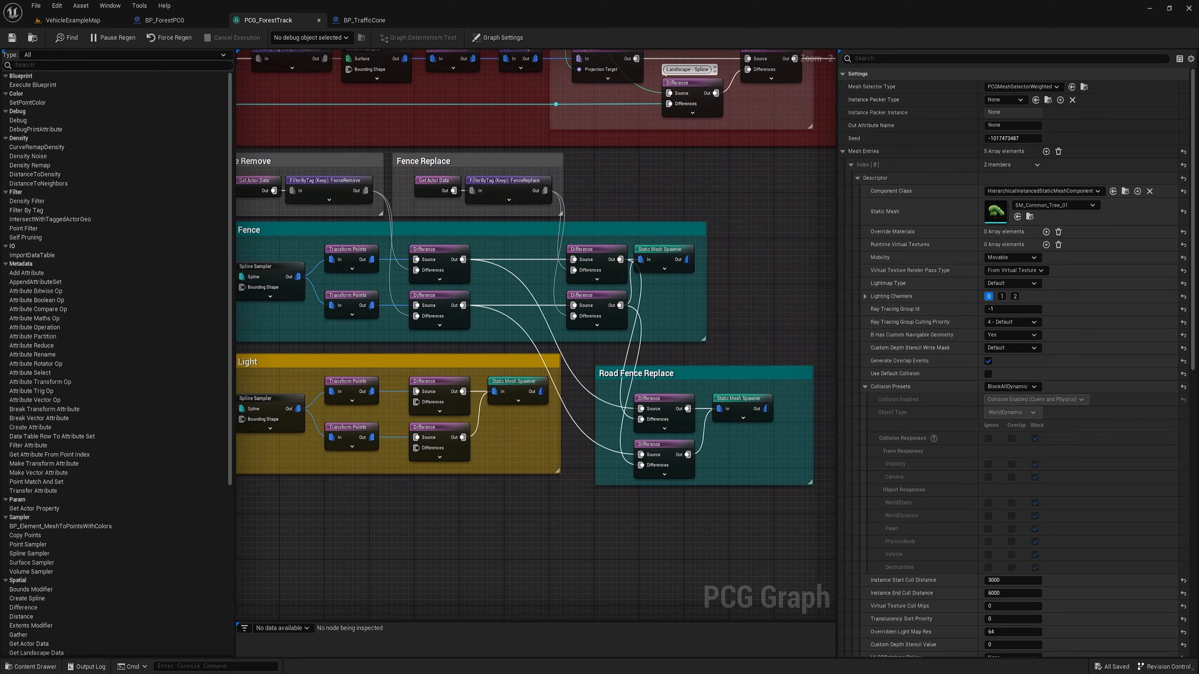
{"action": "left_click", "coordinate": [661, 253]}
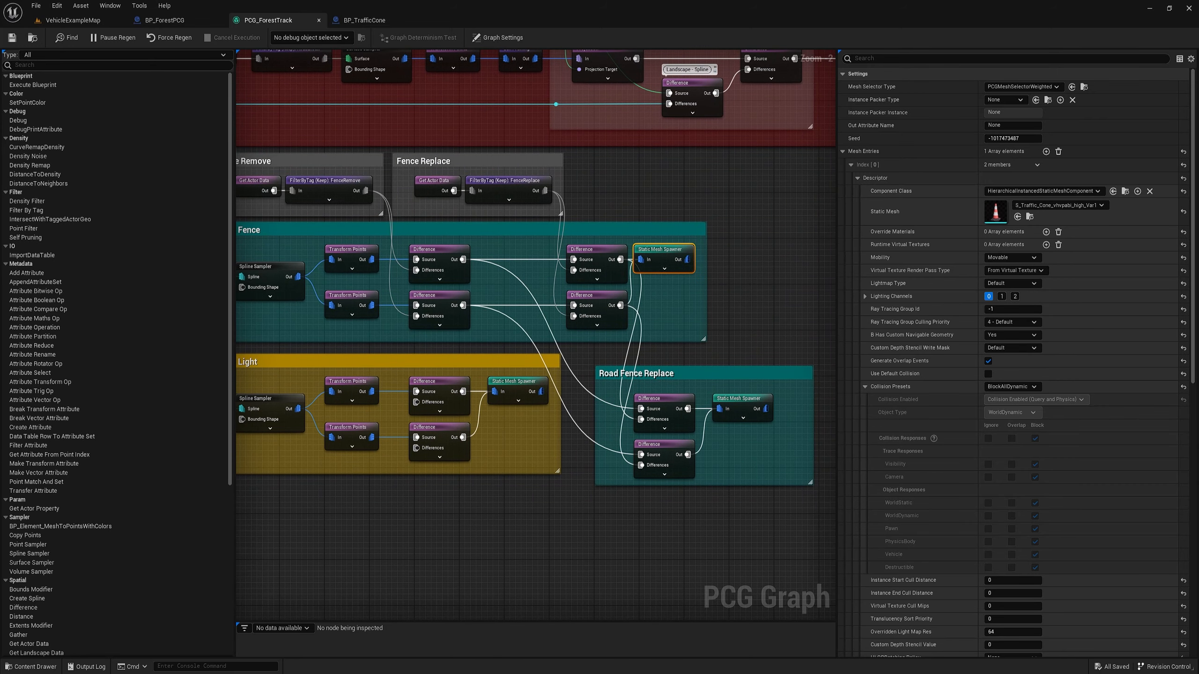
{"action": "key", "text": "e"}
{"action": "left_click_drag", "start_coordinate": [660, 255], "coordinate": [661, 187]}
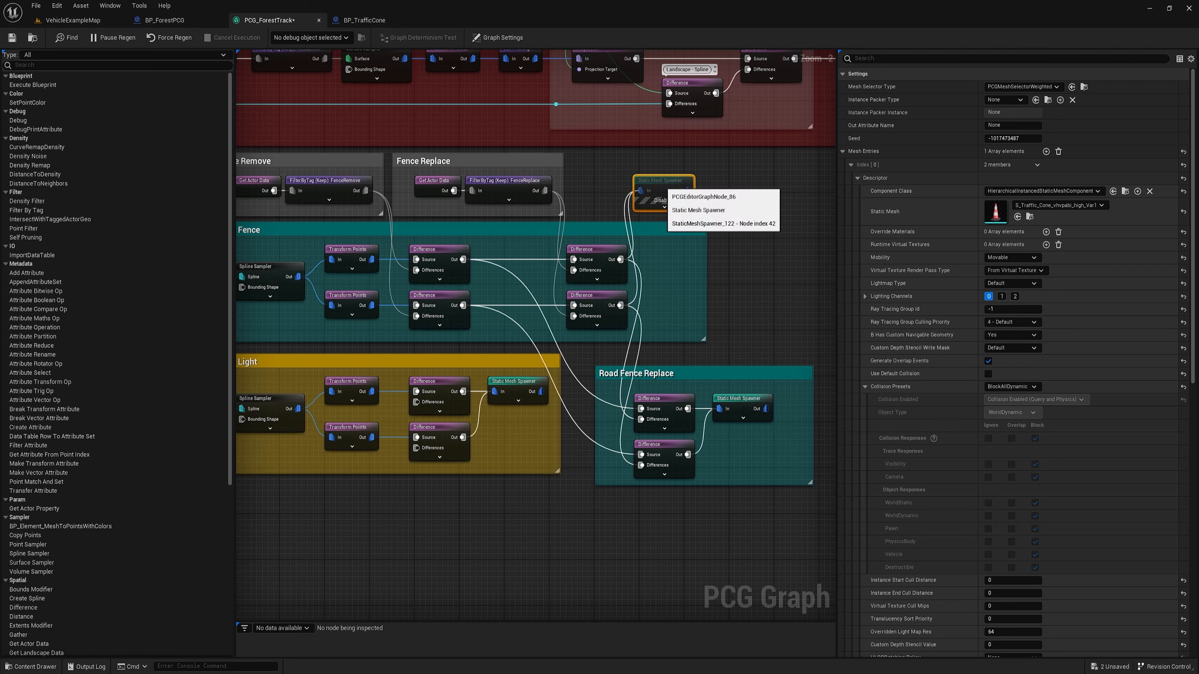
{"action": "left_click", "coordinate": [760, 264]}
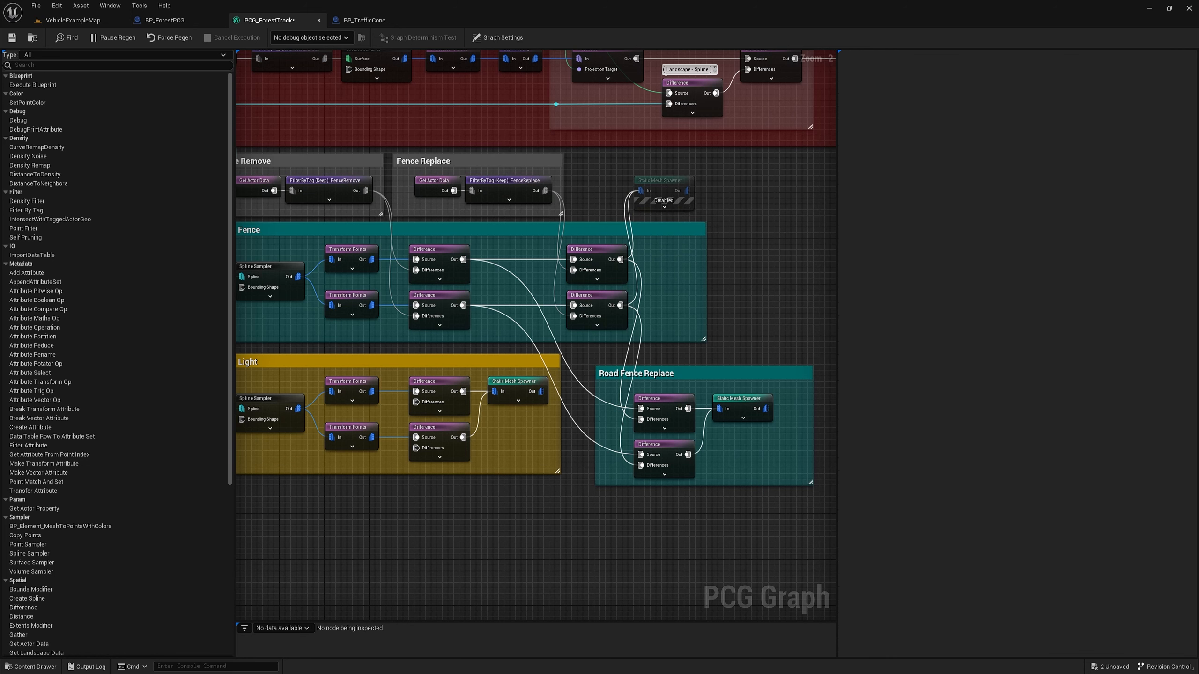
- Add a Spawn Actor node fed by the Fence group's last upper Difference node, leaving space between them
{"action": "right_click_drag", "start_coordinate": [760, 264], "coordinate": [720, 260]}
{"action": "left_click_drag", "start_coordinate": [580, 256], "coordinate": [680, 259]}
{"action": "type", "text": "actor"}
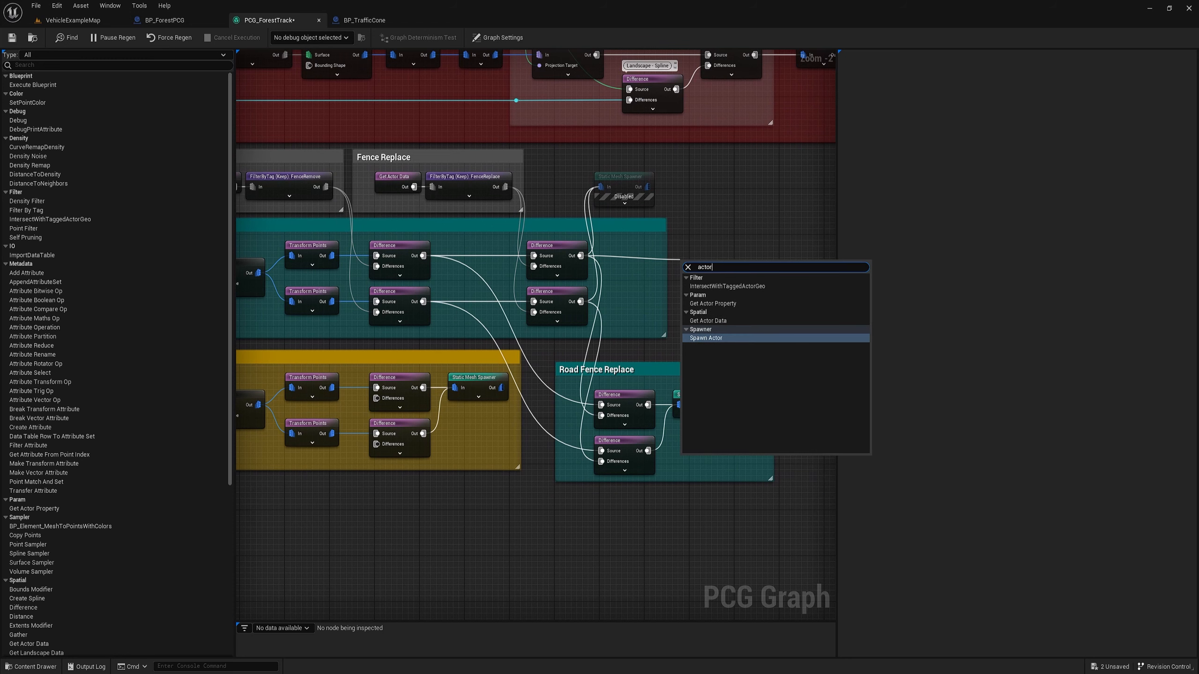
{"action": "key", "text": "Return"}
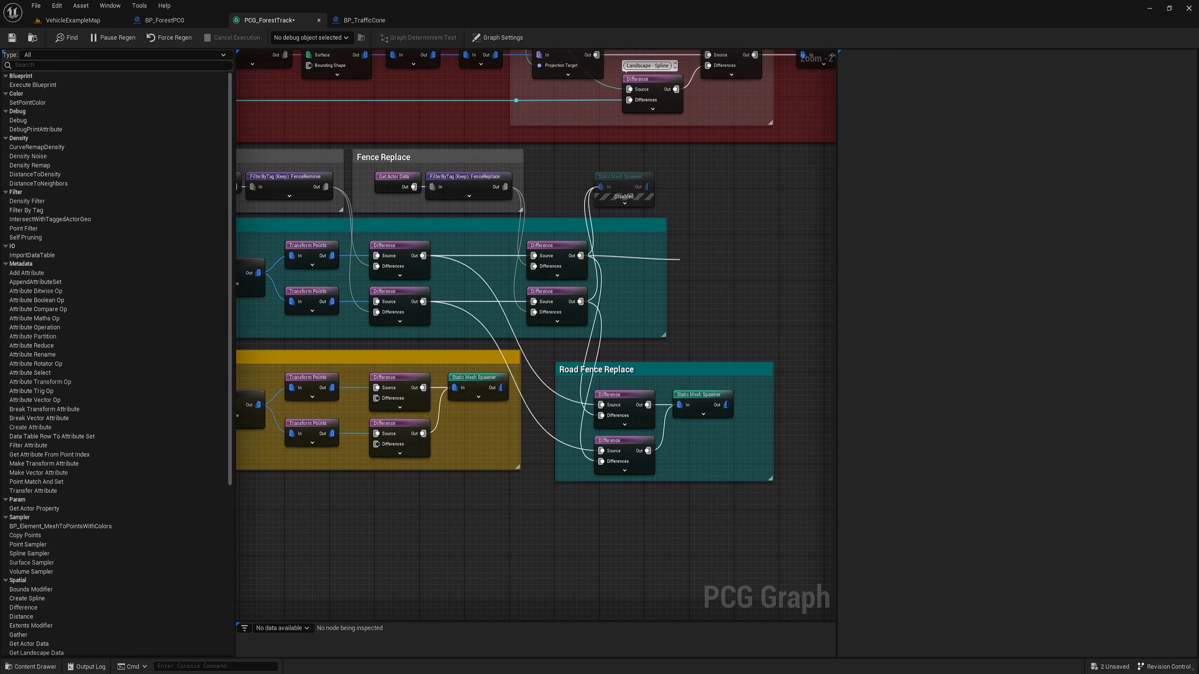
{"action": "left_click_drag", "start_coordinate": [705, 267], "coordinate": [641, 248]}
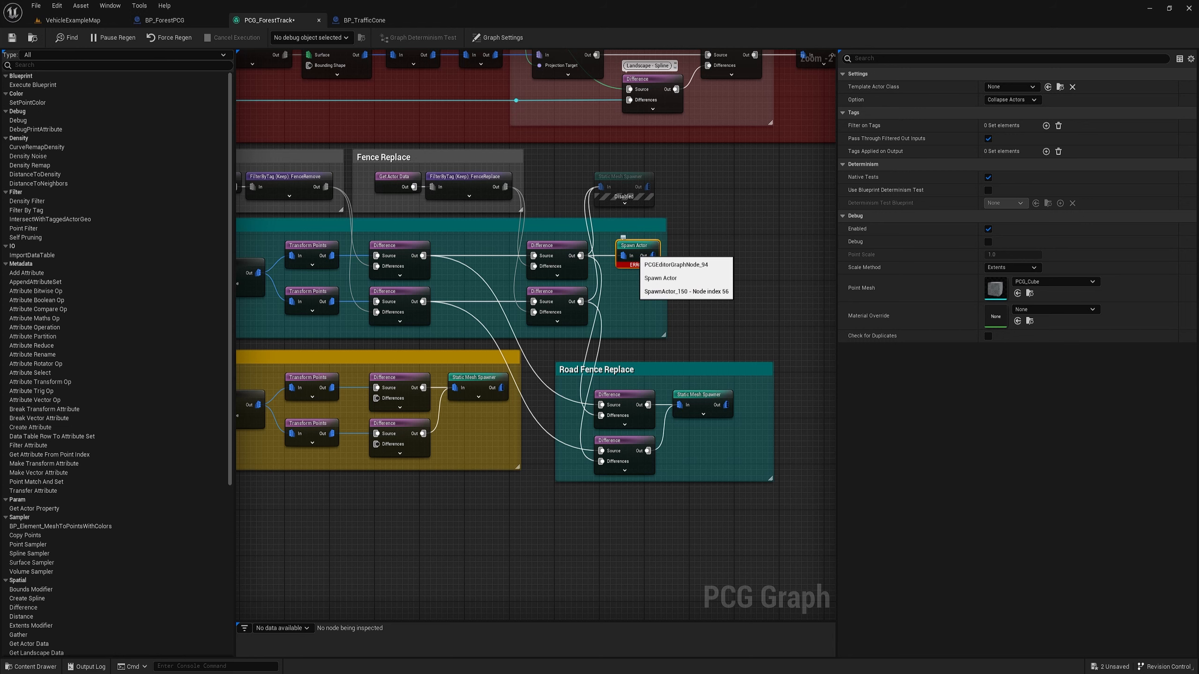
{"action": "left_click_drag", "start_coordinate": [637, 250], "coordinate": [693, 250]}
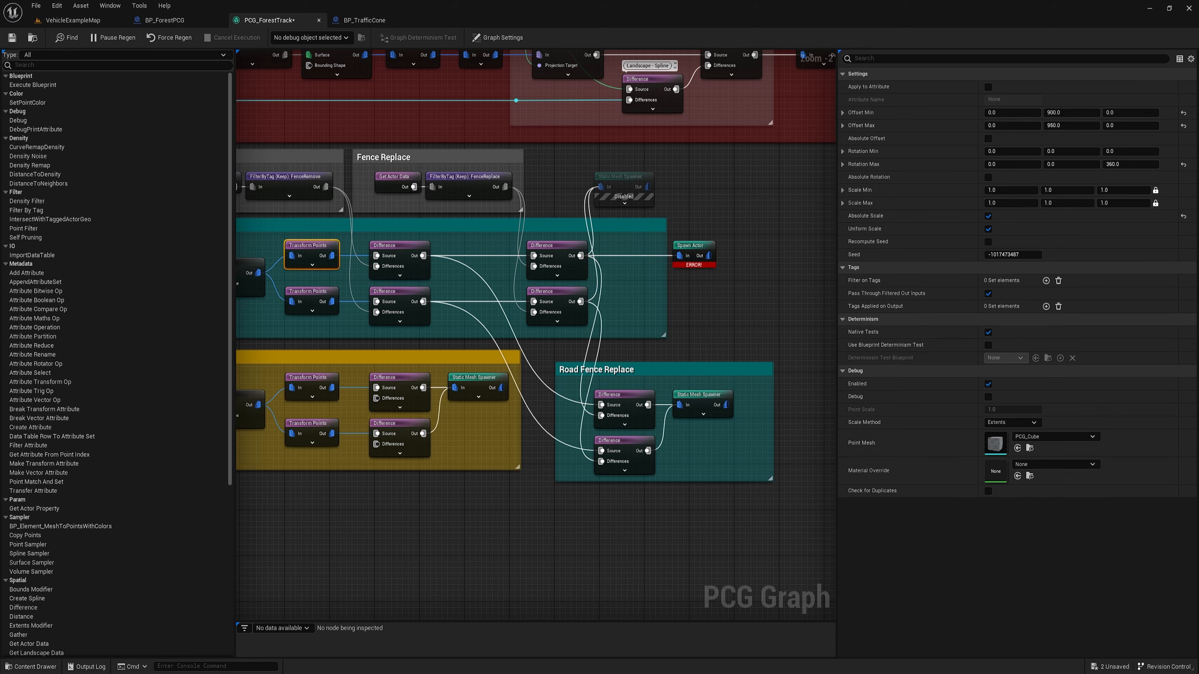
- Insert a Transform Points node between the upper Difference and Spawn Actor nodes, and widen the Fence comment box around them
{"action": "left_click", "coordinate": [628, 268]}
{"action": "left_click_drag", "start_coordinate": [581, 255], "coordinate": [629, 269]}
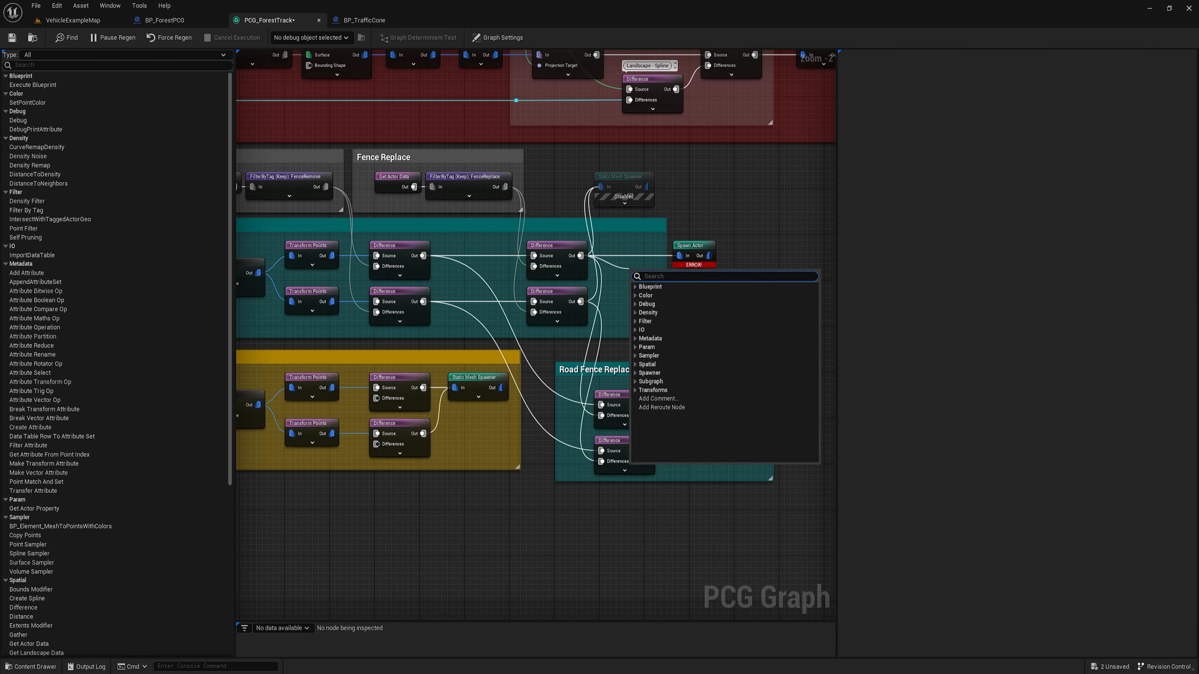
{"action": "type", "text": "tra"}
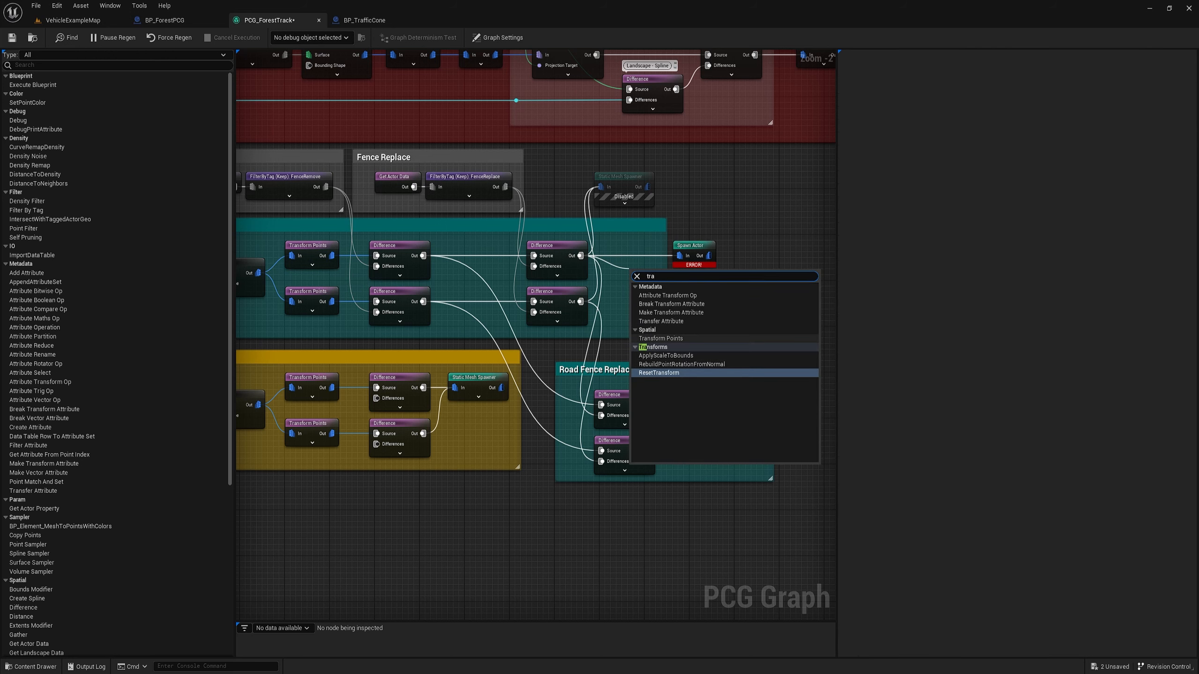
{"action": "left_click", "coordinate": [660, 338]}
{"action": "left_click_drag", "start_coordinate": [656, 279], "coordinate": [680, 256]}
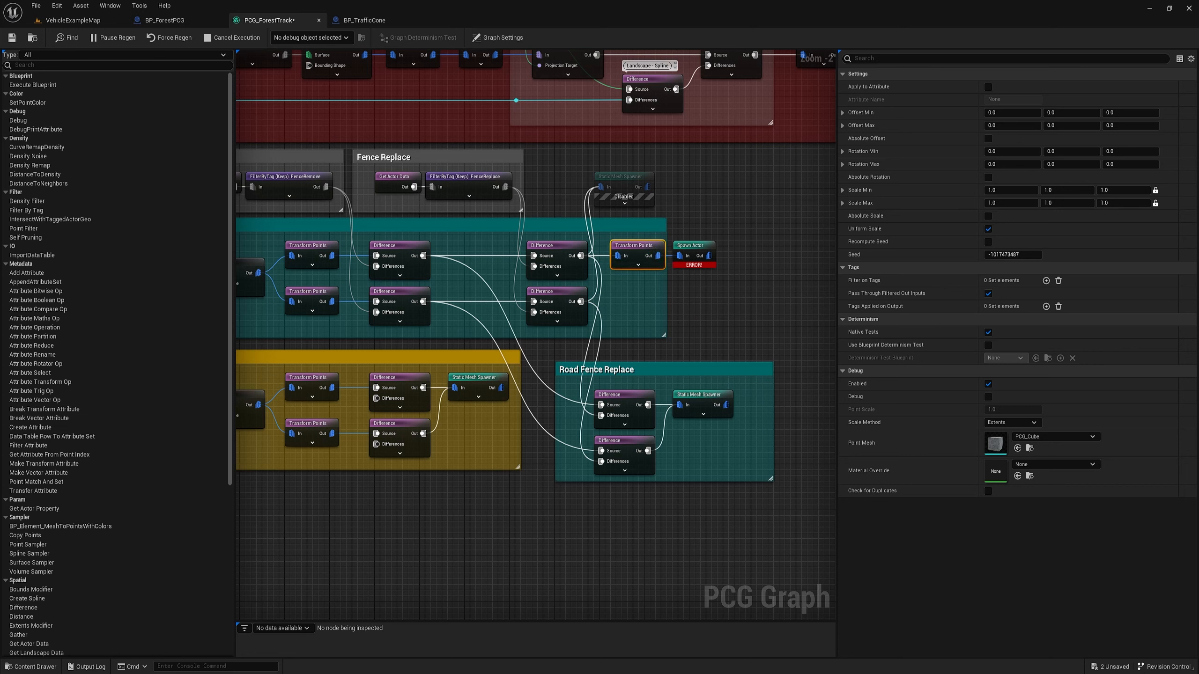
{"action": "left_click_drag", "start_coordinate": [664, 335], "coordinate": [726, 335]}
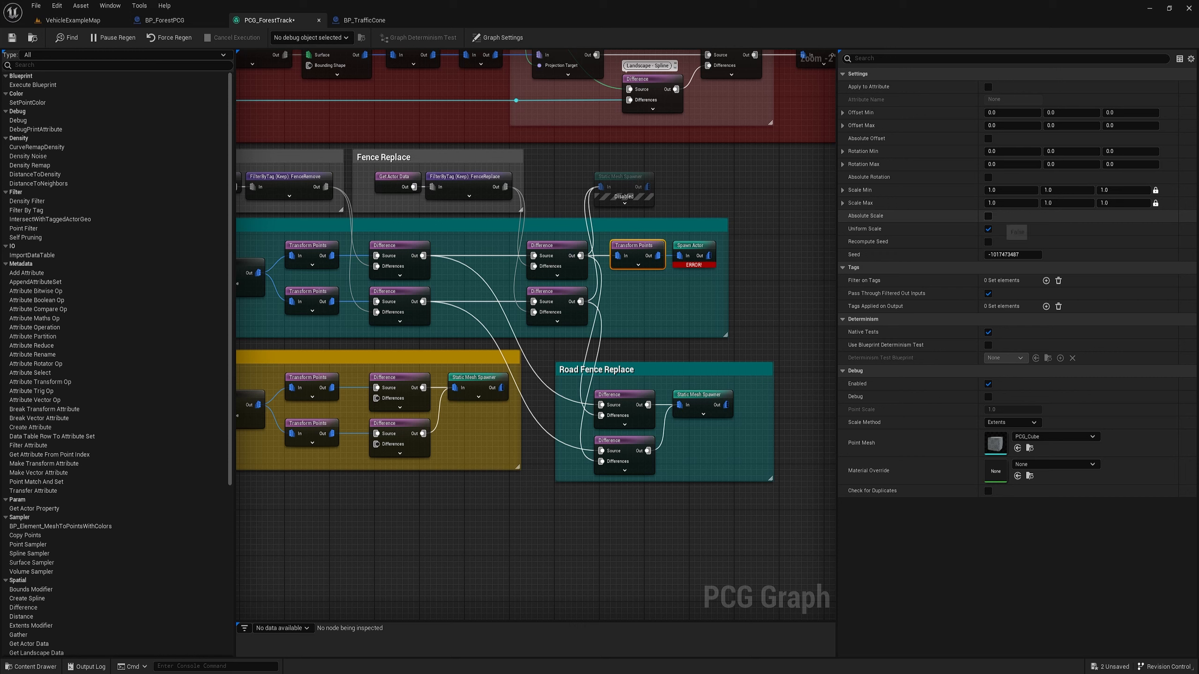
- Turn on Absolute Scale for the new Transform Points node and set Scale Min and Scale Max to 3.0 on all axes
{"action": "left_click", "coordinate": [988, 216]}
{"action": "left_click", "coordinate": [1004, 190]}
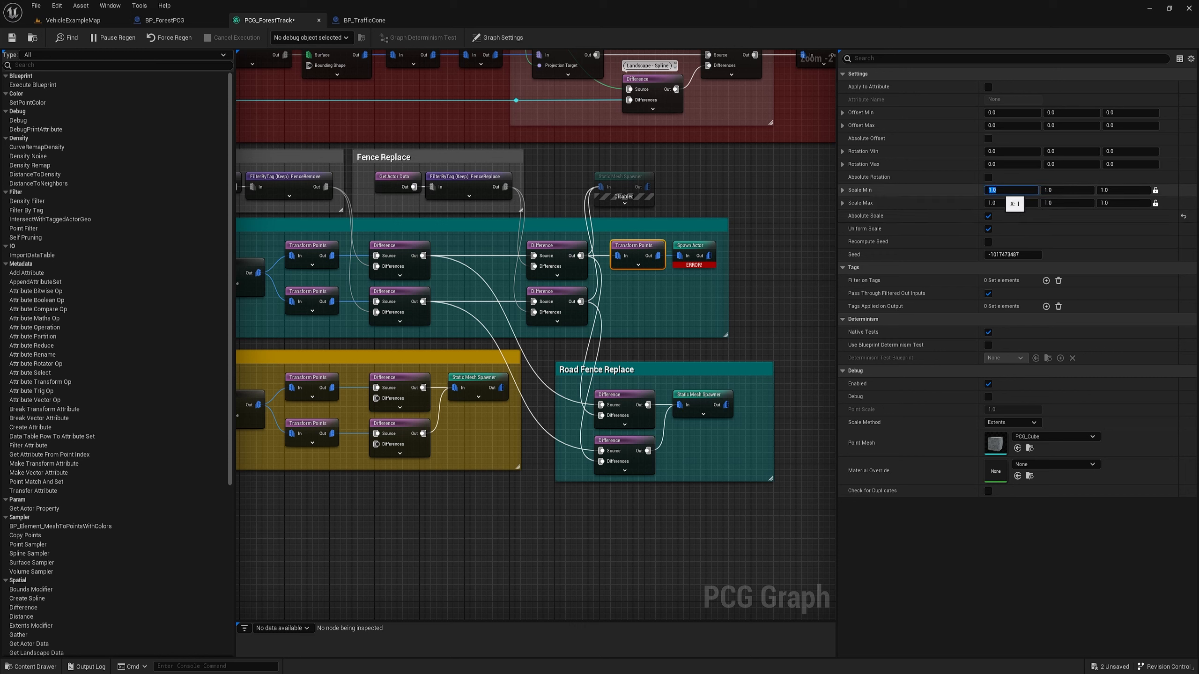
{"action": "type", "text": "3"}
{"action": "key", "text": "Return"}
{"action": "left_click", "coordinate": [1005, 203]}
{"action": "type", "text": "3"}
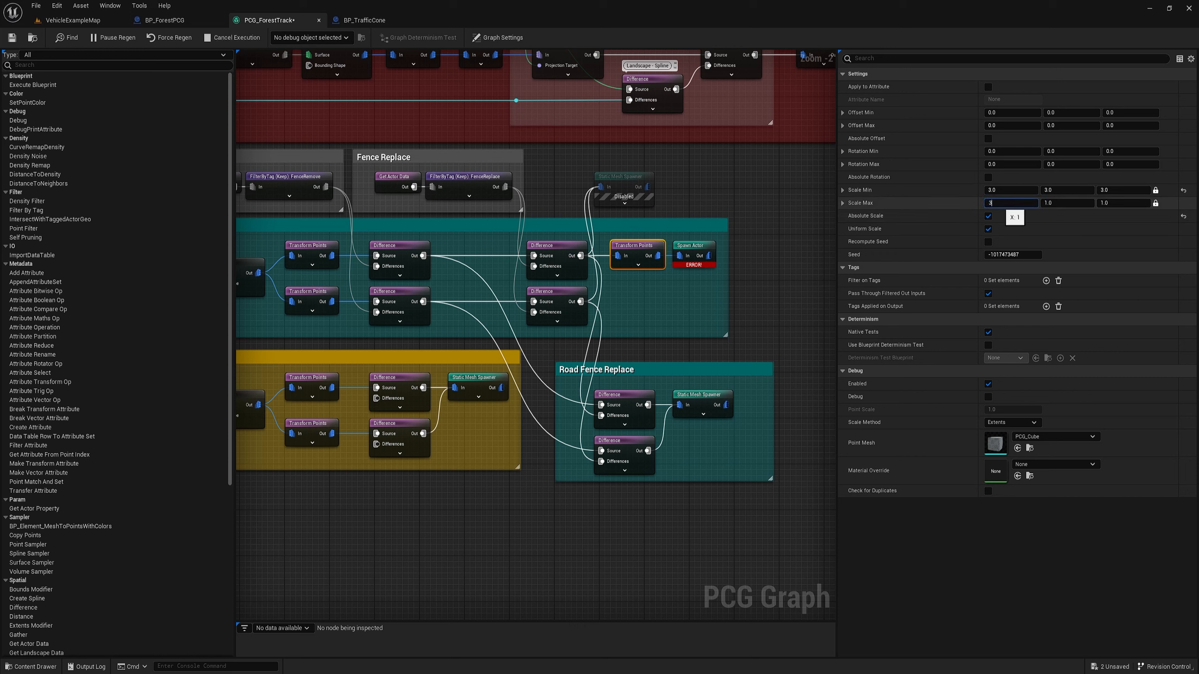
{"action": "key", "text": "Return"}
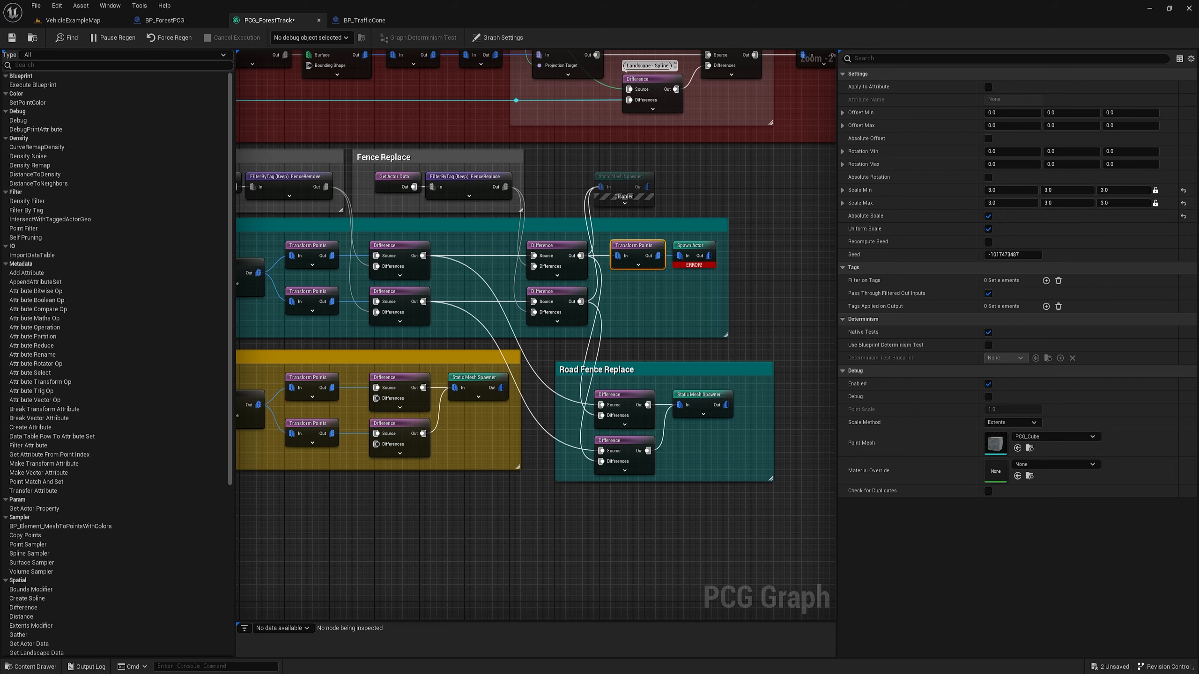
- Set the Spawn Actor node's Template Actor Class to BP_TrafficCone
{"action": "left_click", "coordinate": [690, 246]}
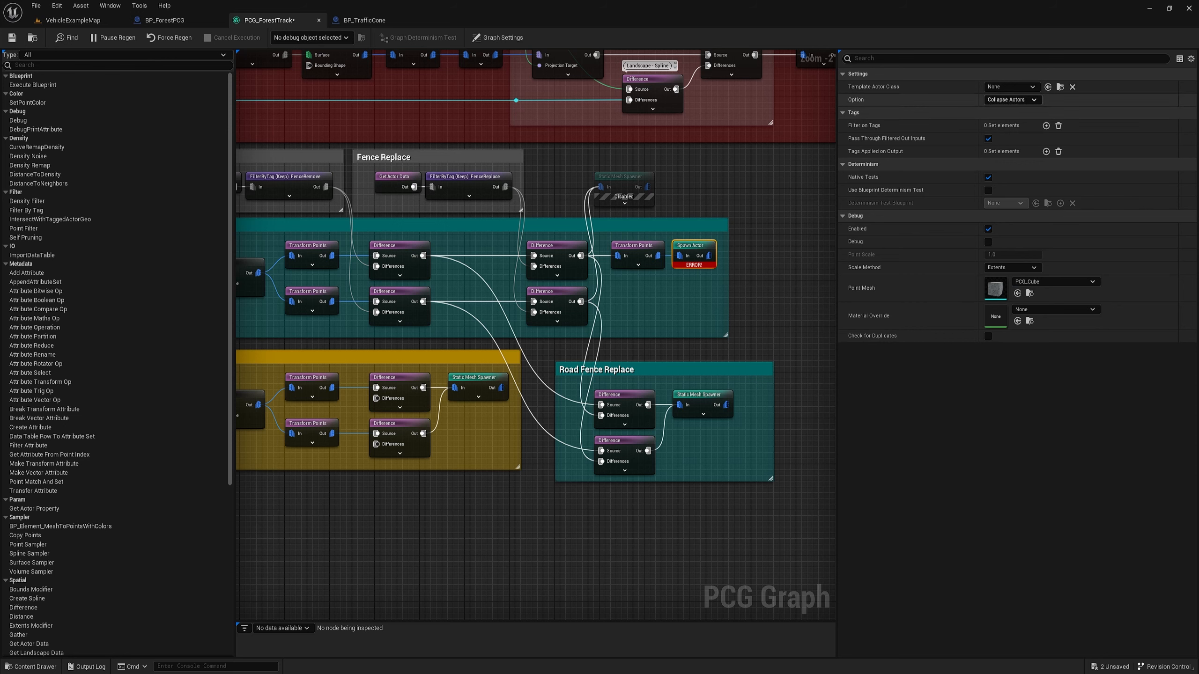
{"action": "right_click_drag", "start_coordinate": [779, 307], "coordinate": [757, 307]}
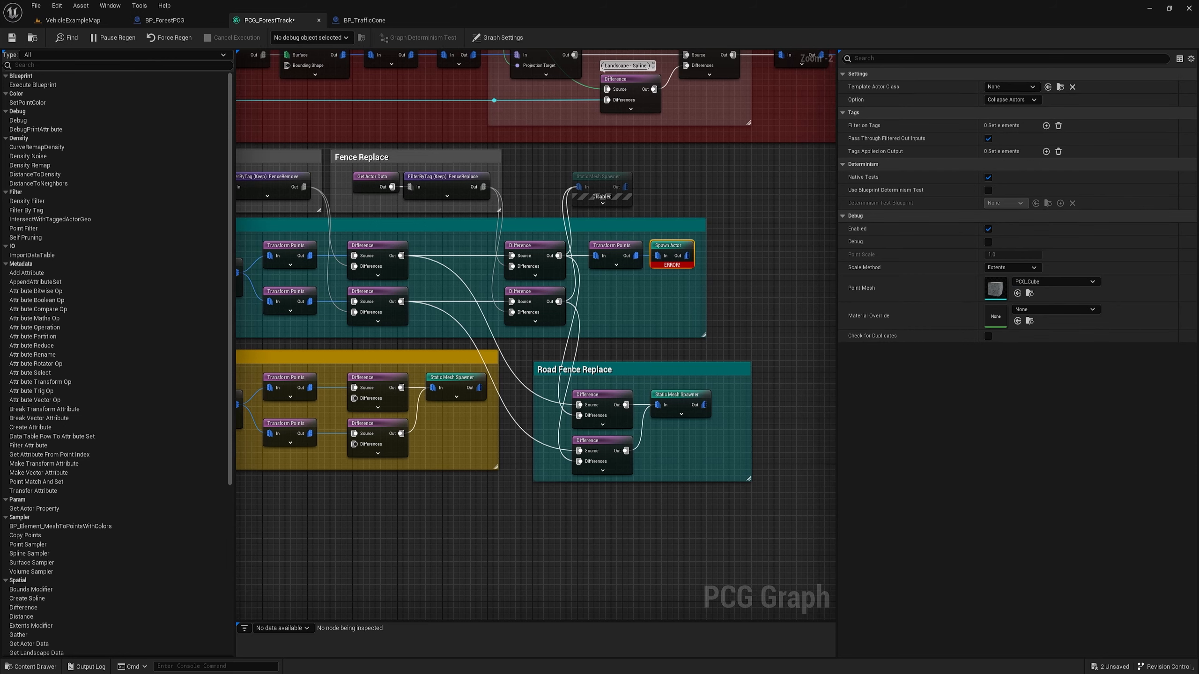
{"action": "key", "text": "ctrl+space"}
{"action": "left_click", "coordinate": [353, 511]}
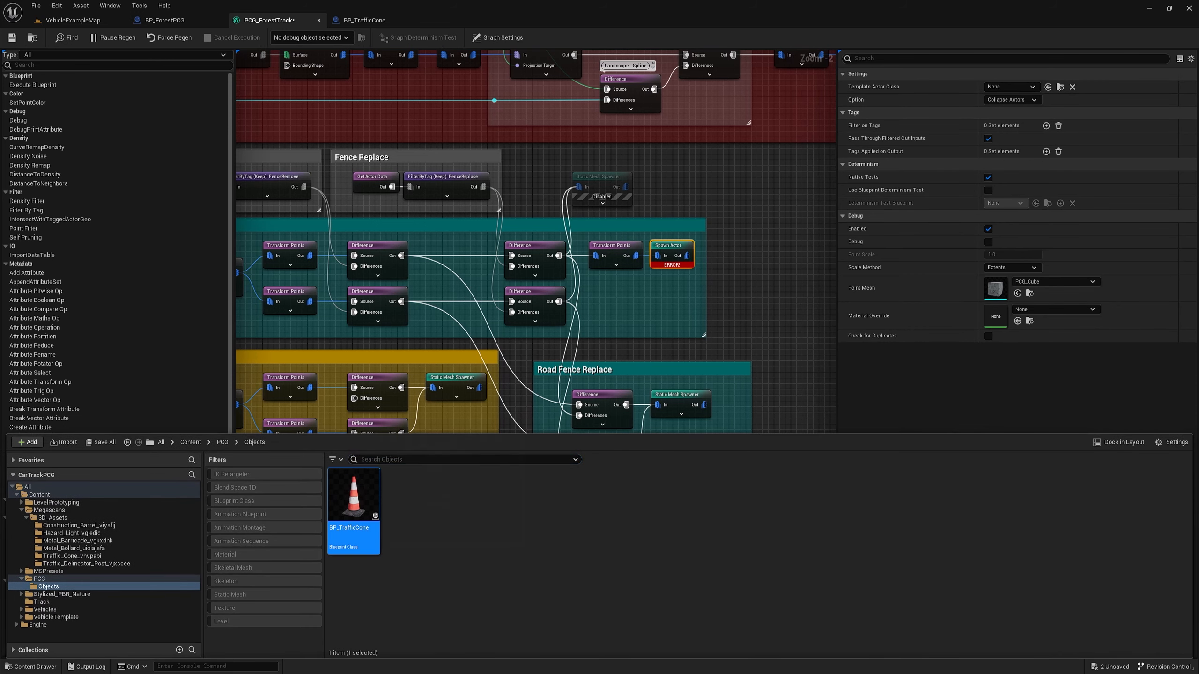
{"action": "left_click", "coordinate": [1048, 87]}
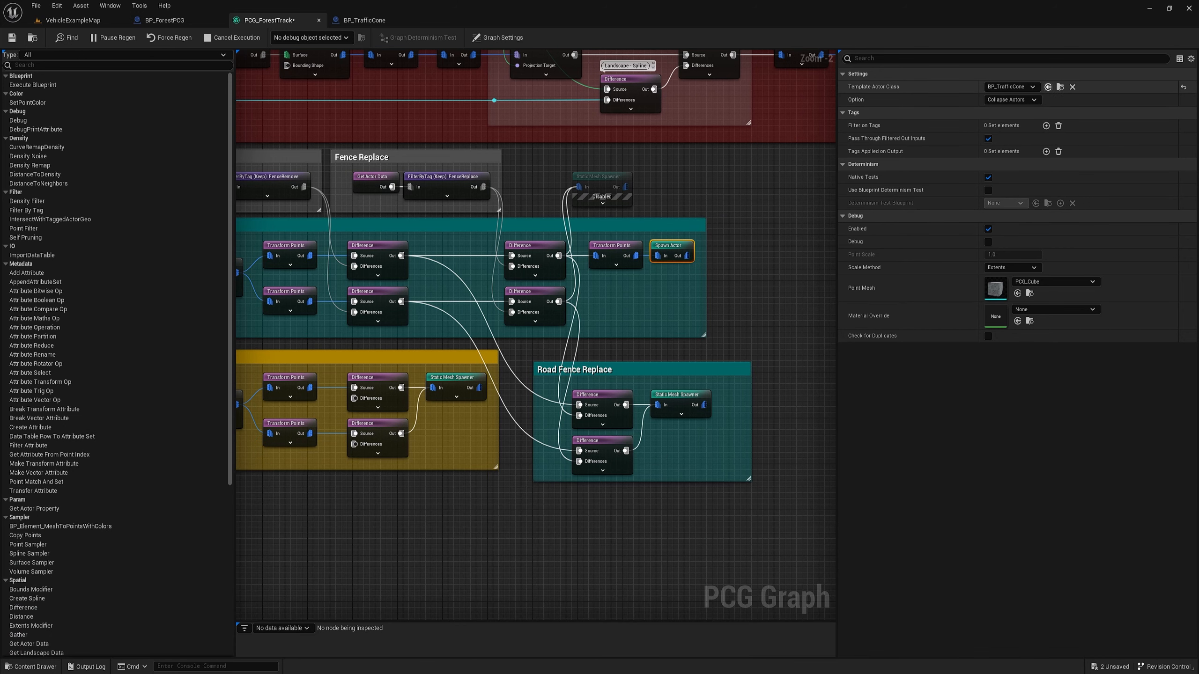
- Set the Spawn Actor node's Option to No Merging and save the PCG_ForestTrack graph
{"action": "left_click", "coordinate": [1010, 100]}
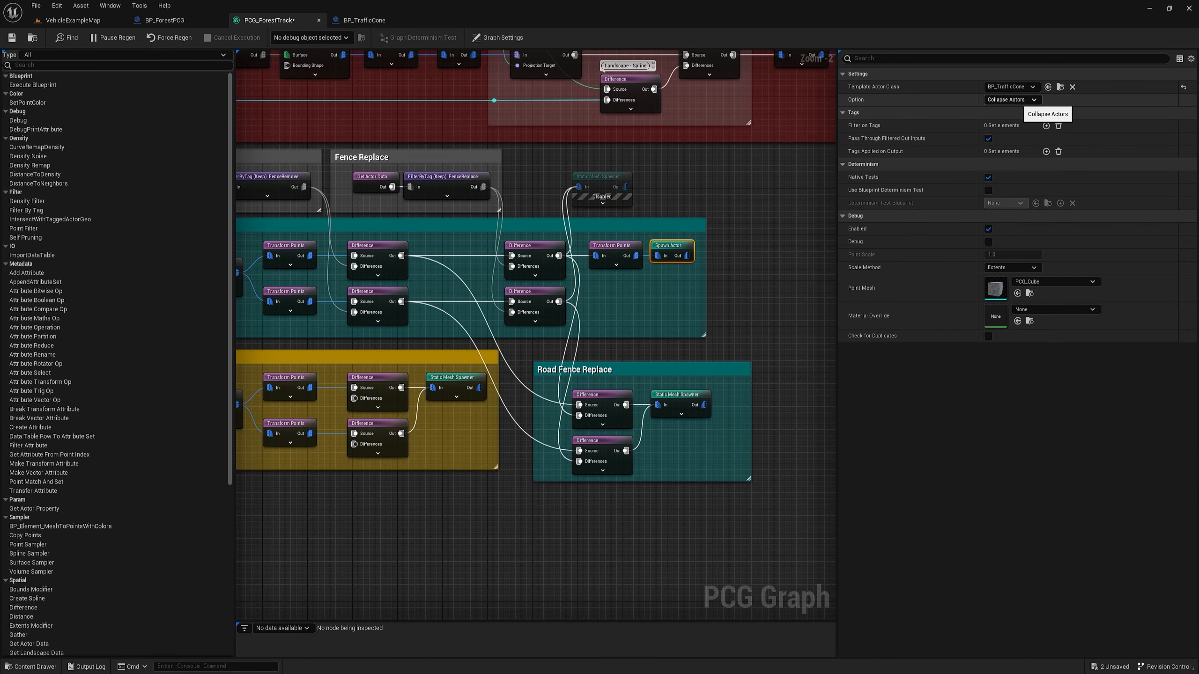
{"action": "left_click", "coordinate": [1001, 127]}
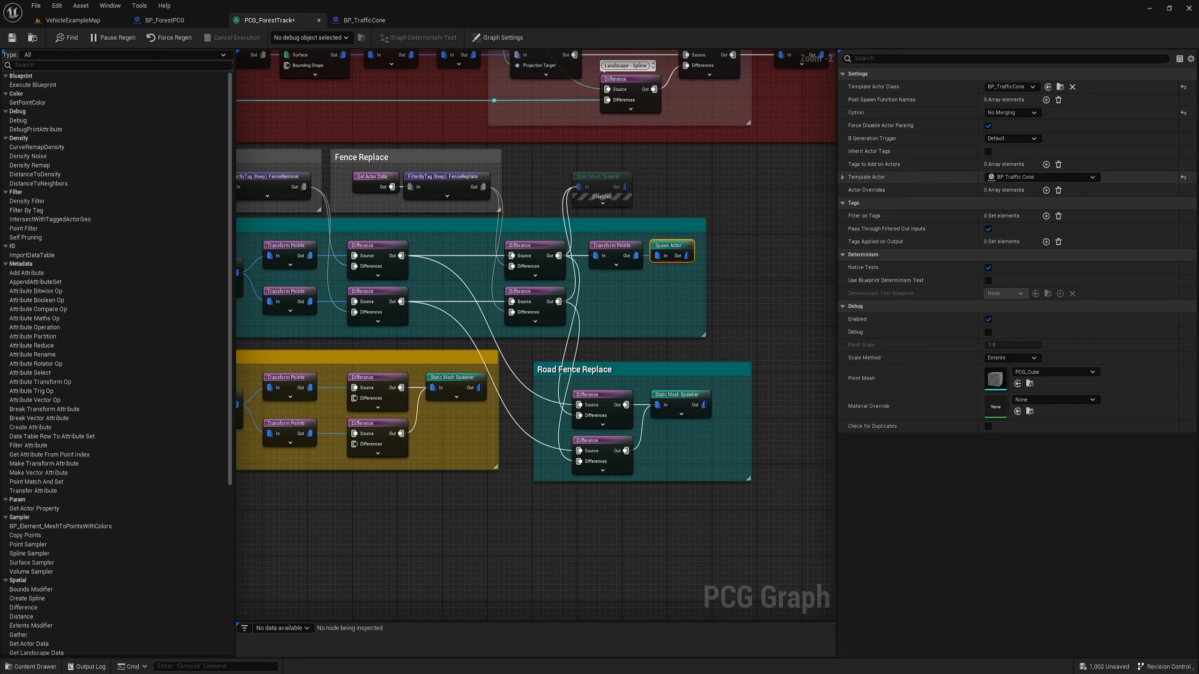
{"action": "left_click", "coordinate": [843, 177]}
{"action": "left_click", "coordinate": [843, 177]}
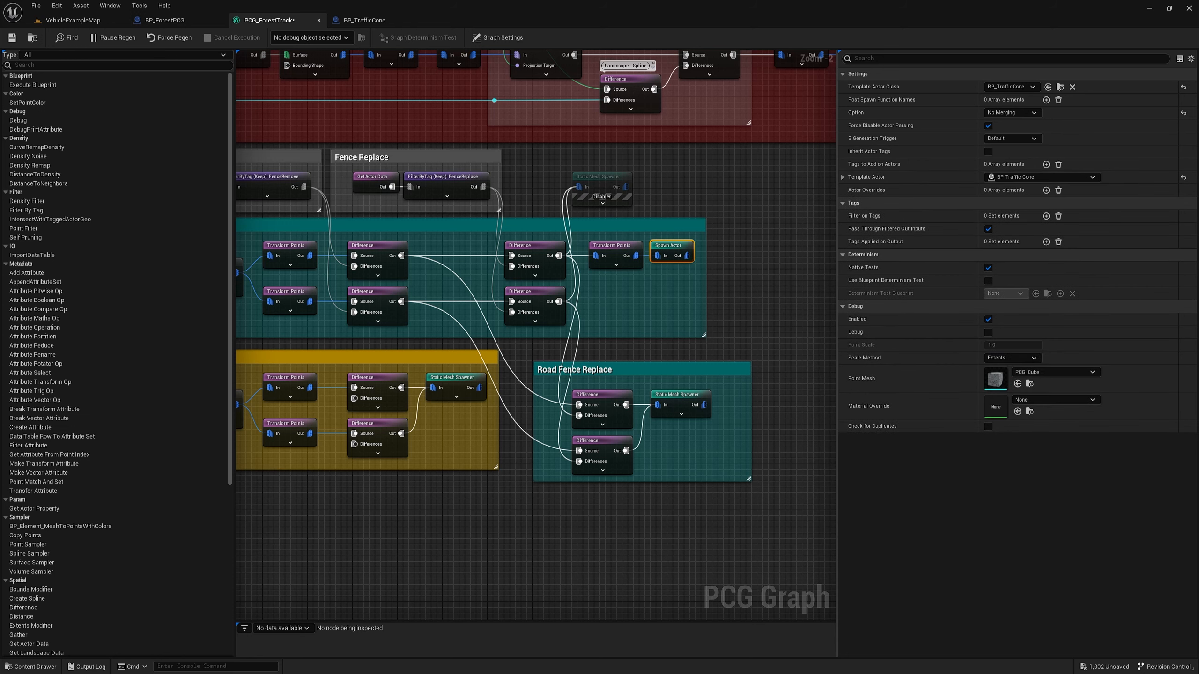
{"action": "left_click", "coordinate": [11, 37]}
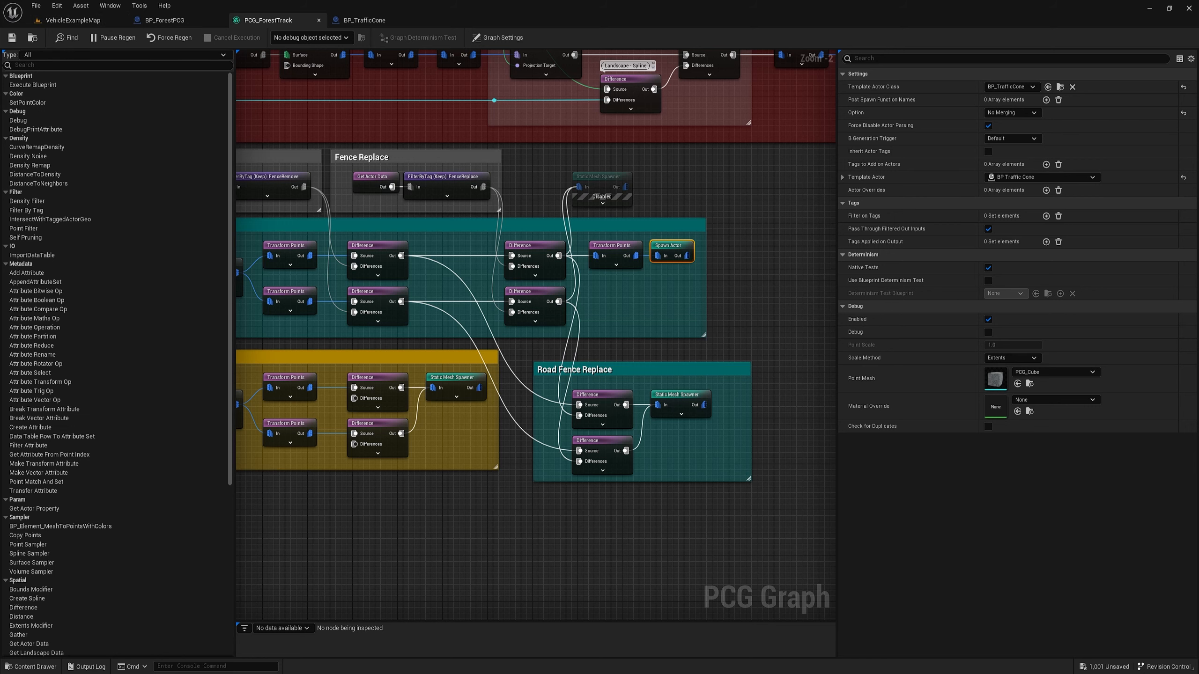
- Duplicate the Transform Points and Spawn Actor pair, connect the copy to the lower Difference node, and straighten the connection
{"action": "left_click_drag", "start_coordinate": [613, 286], "coordinate": [678, 256]}
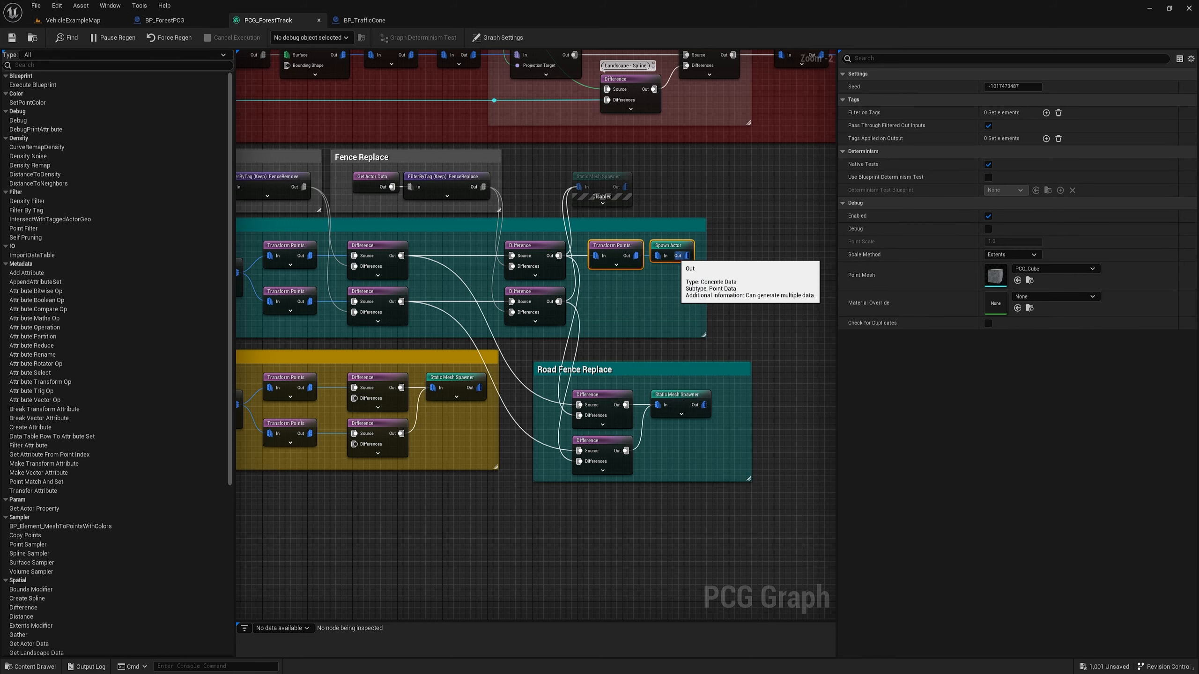
{"action": "key", "text": "ctrl+d"}
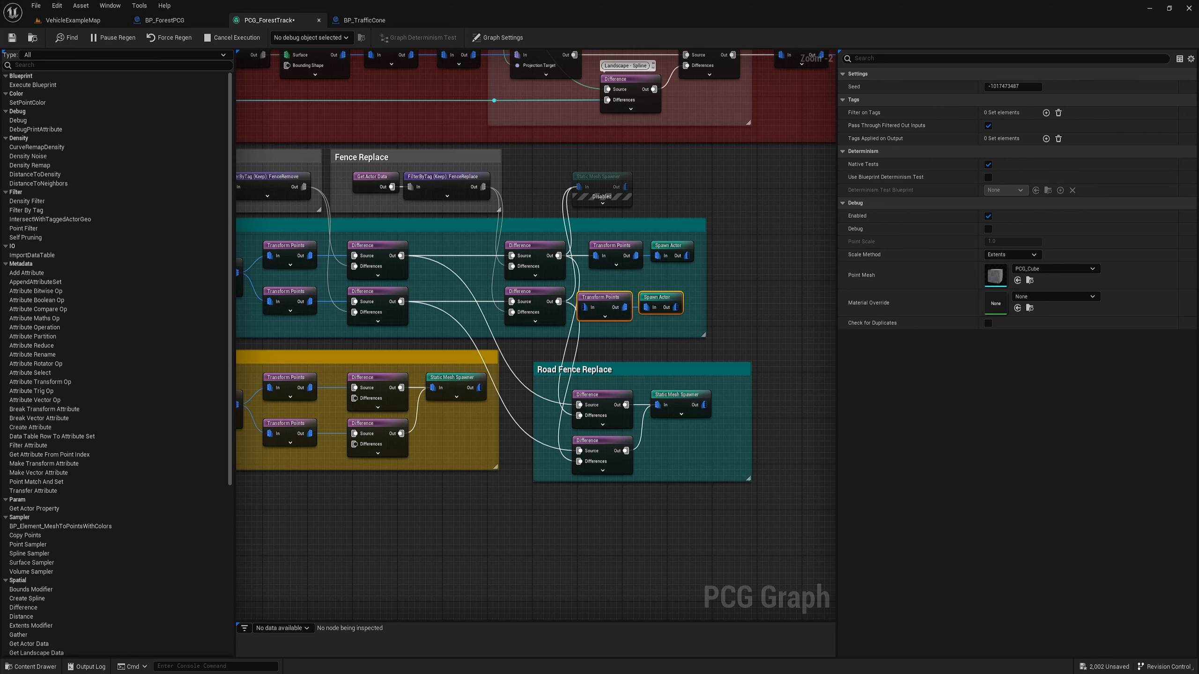
{"action": "mouse_move", "coordinate": [596, 303]}
{"action": "left_mouse_down"}
{"action": "mouse_move", "coordinate": [608, 303]}
{"action": "mouse_move", "coordinate": [562, 305]}
{"action": "mouse_move", "coordinate": [598, 308]}
{"action": "left_mouse_up"}
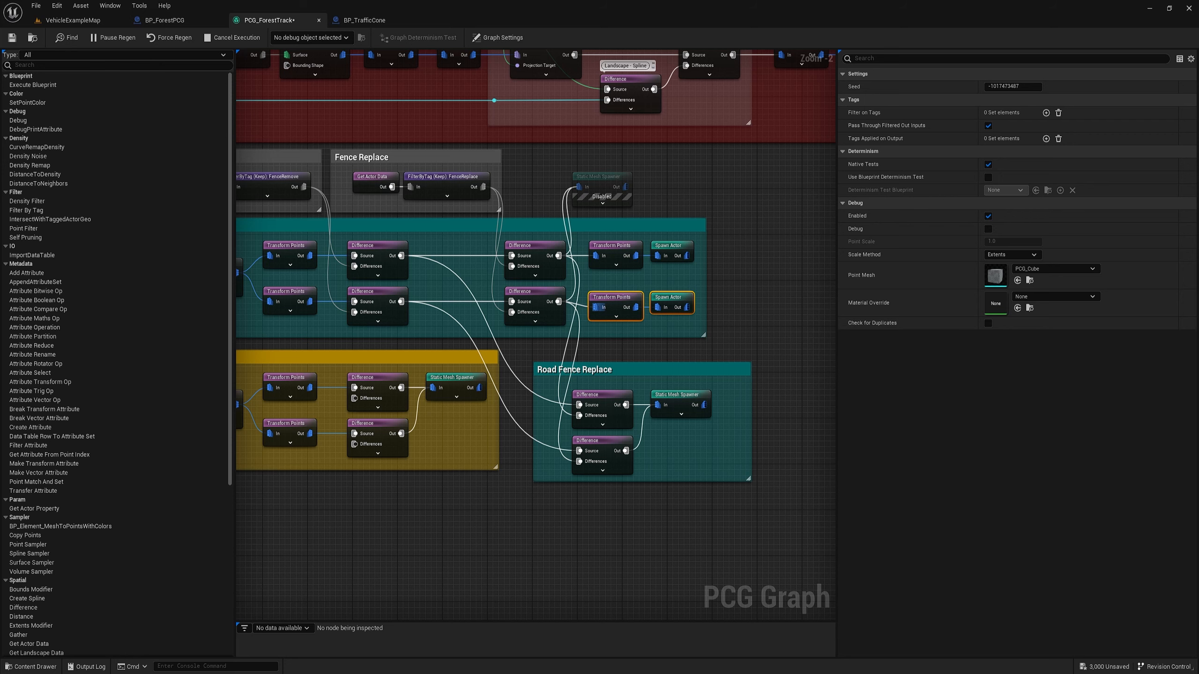
{"action": "key", "text": "q"}
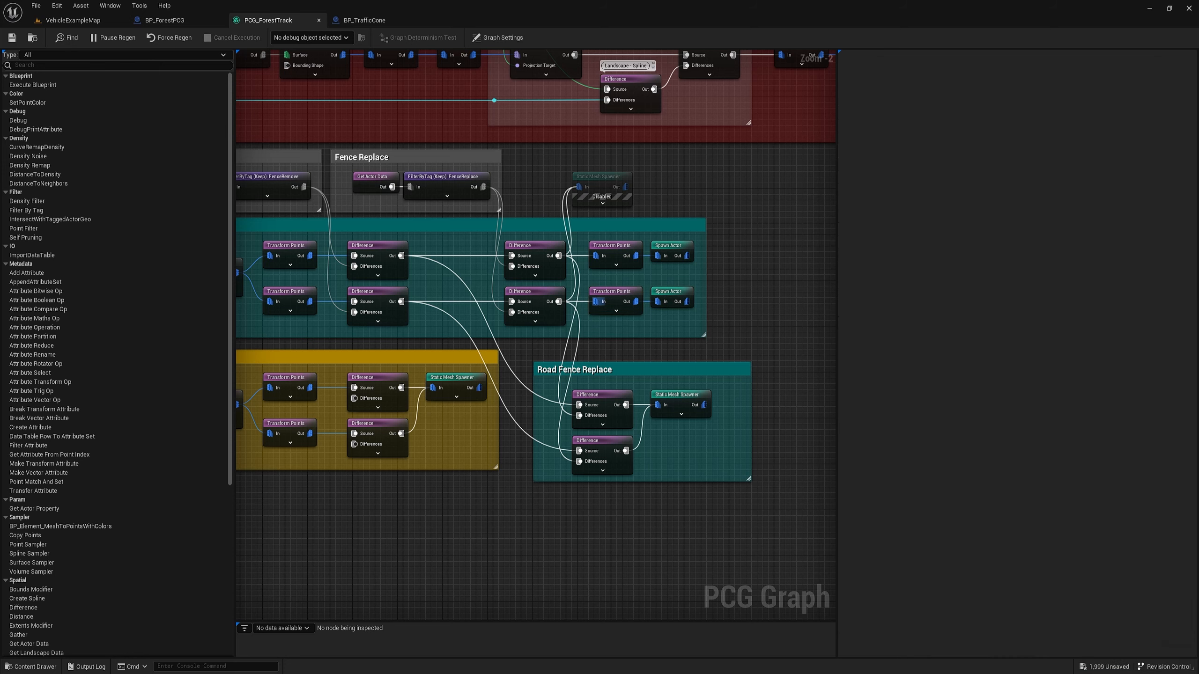
- Disable the Road Block Static Mesh Spawner and move it out above the red comment box
{"action": "right_click_drag", "start_coordinate": [768, 198], "coordinate": [516, 357]}
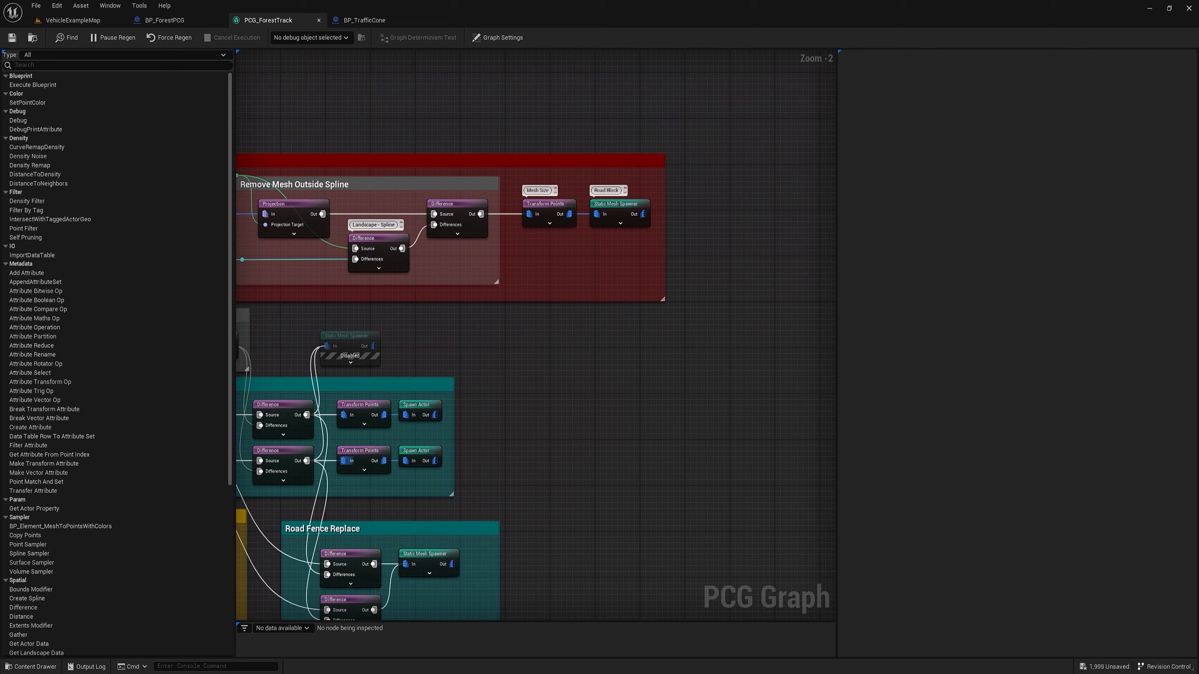
{"action": "left_click", "coordinate": [618, 213]}
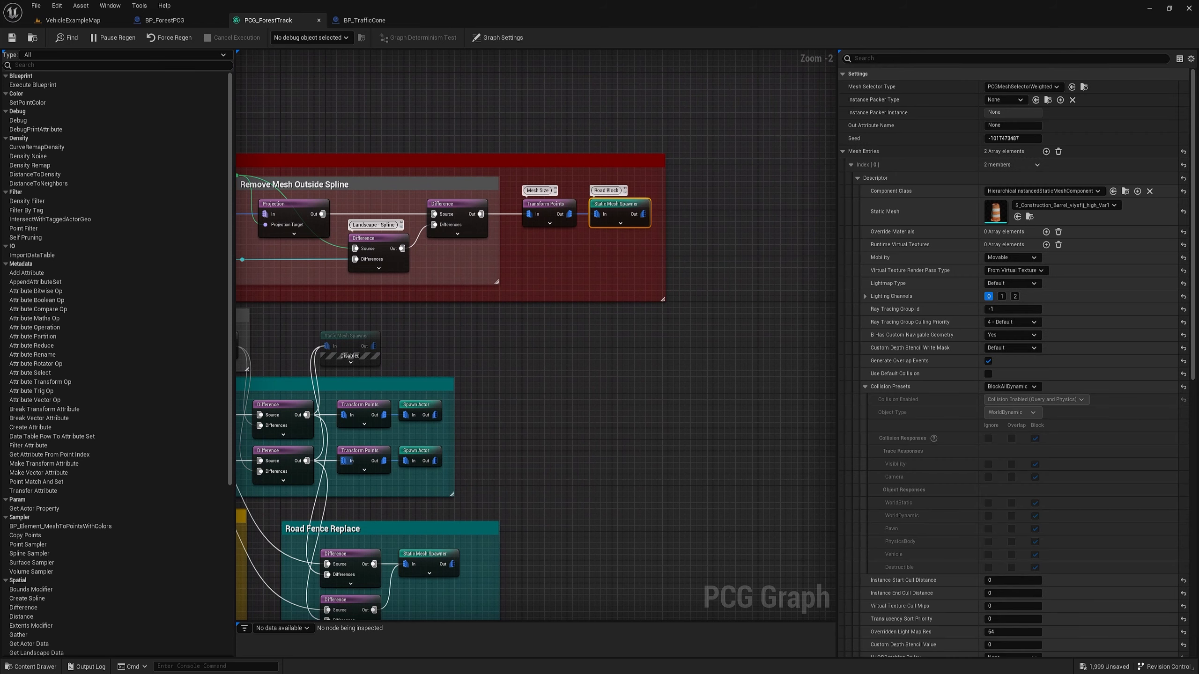
{"action": "right_click_drag", "start_coordinate": [720, 277], "coordinate": [665, 312]}
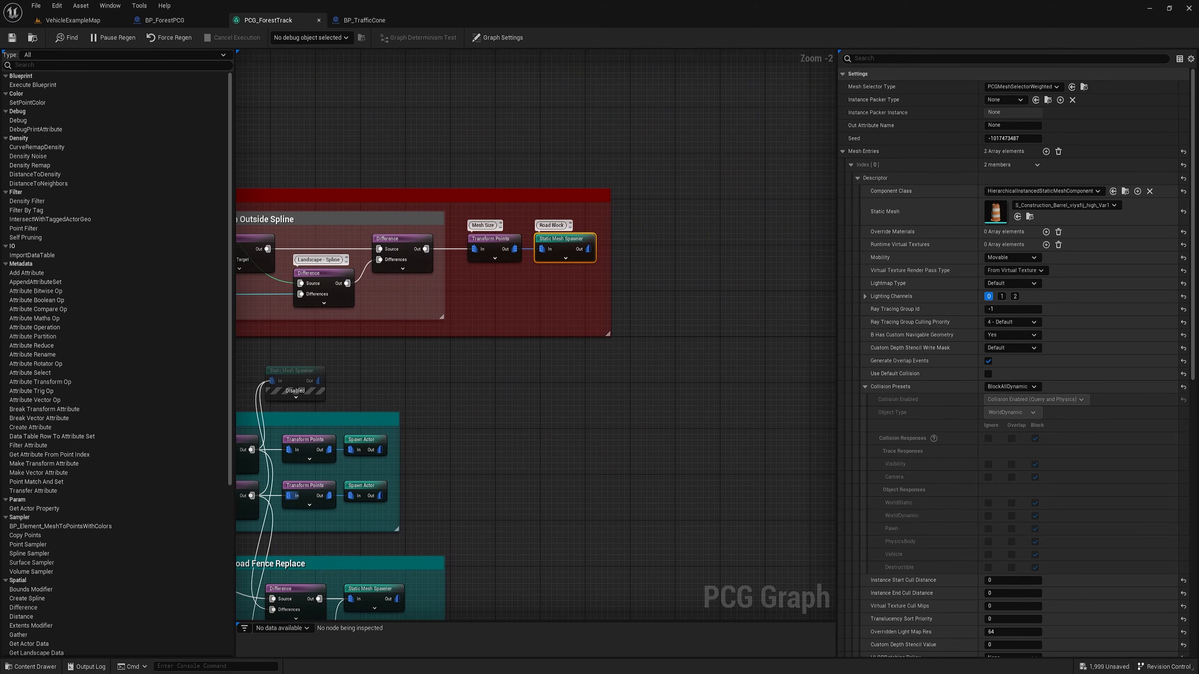
{"action": "key", "text": "d"}
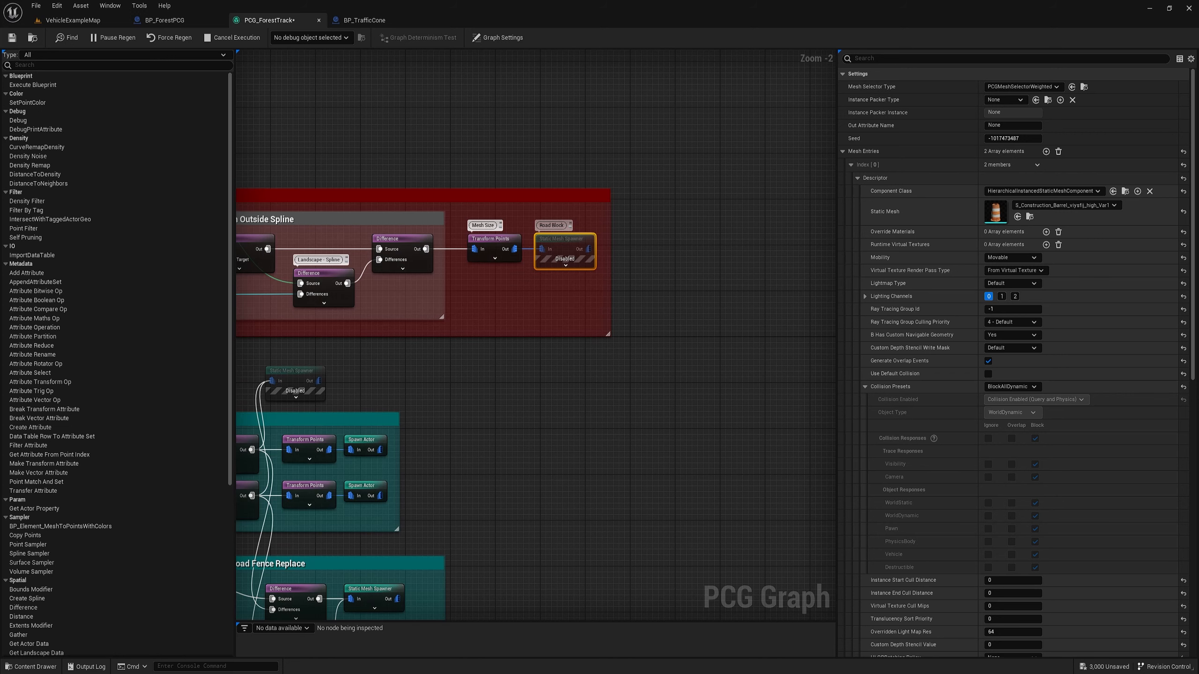
{"action": "left_click_drag", "start_coordinate": [563, 248], "coordinate": [564, 140]}
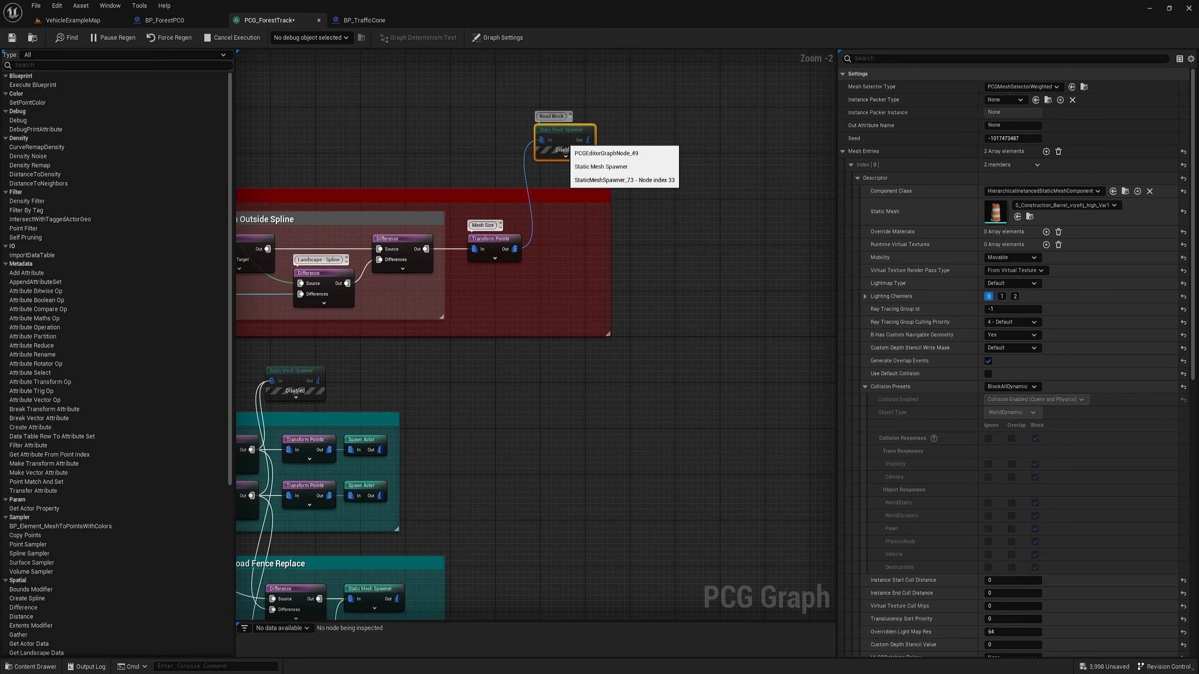
{"action": "key", "text": "Escape"}
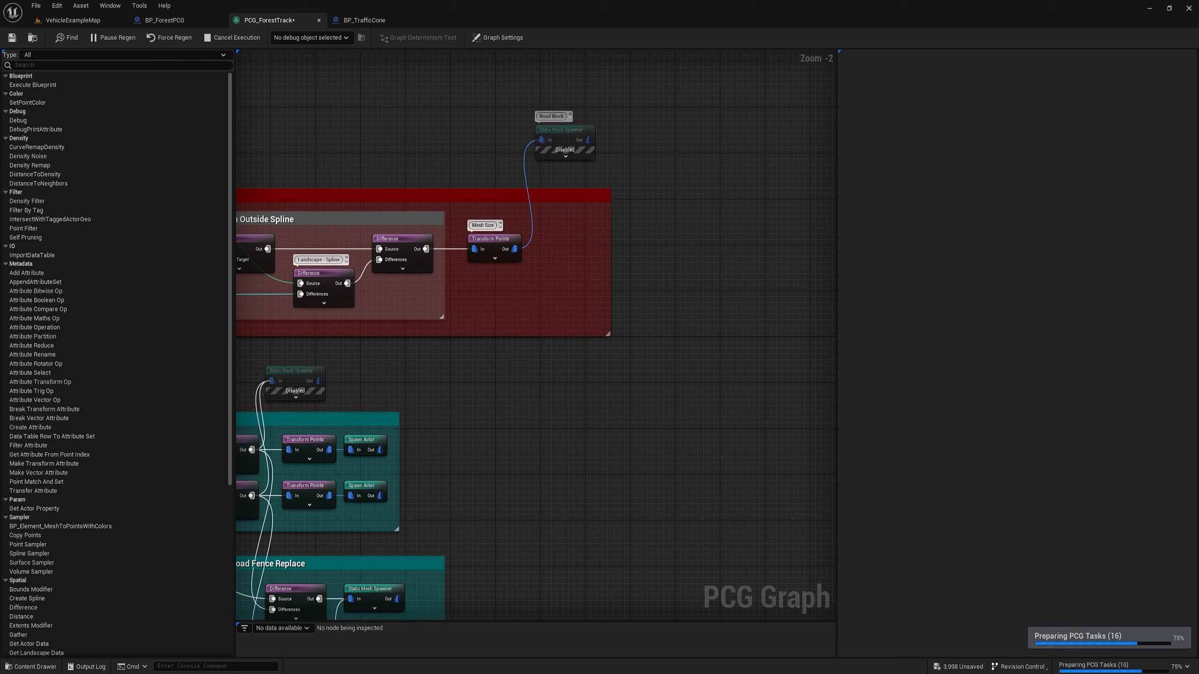
- Create an Actor Blueprint class named BP_RoadBlock in the PCG/Objects folder
{"action": "key", "text": "ctrl+space"}
{"action": "key", "text": "Escape"}
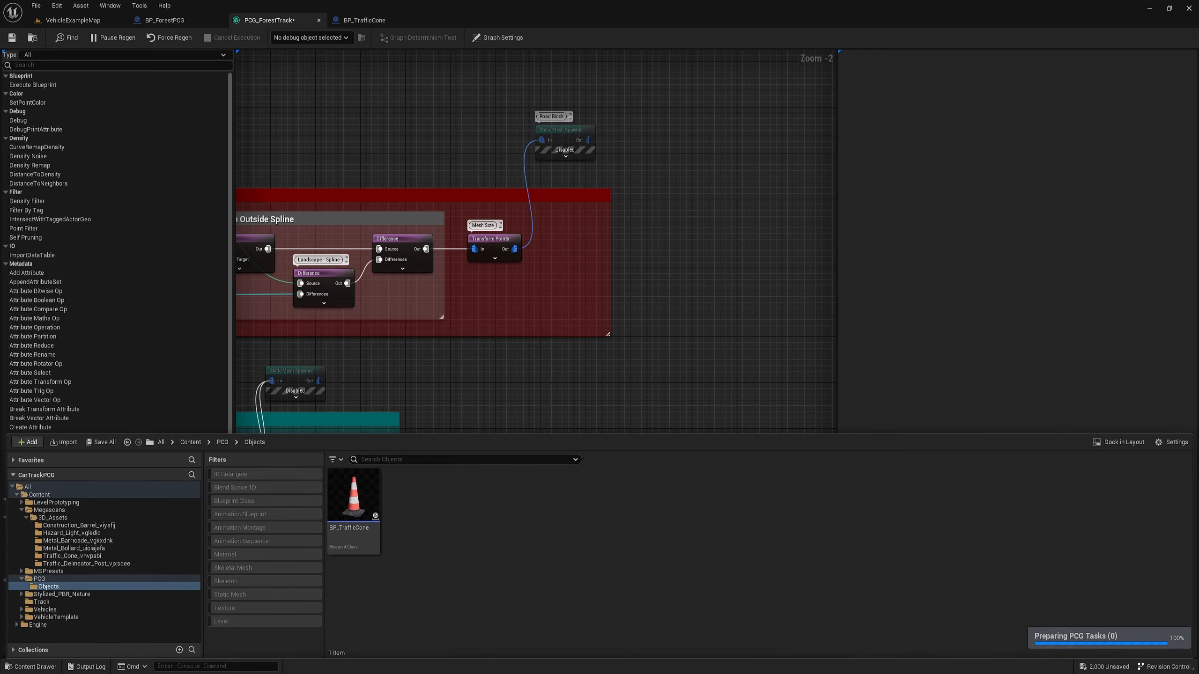
{"action": "right_click", "coordinate": [534, 521]}
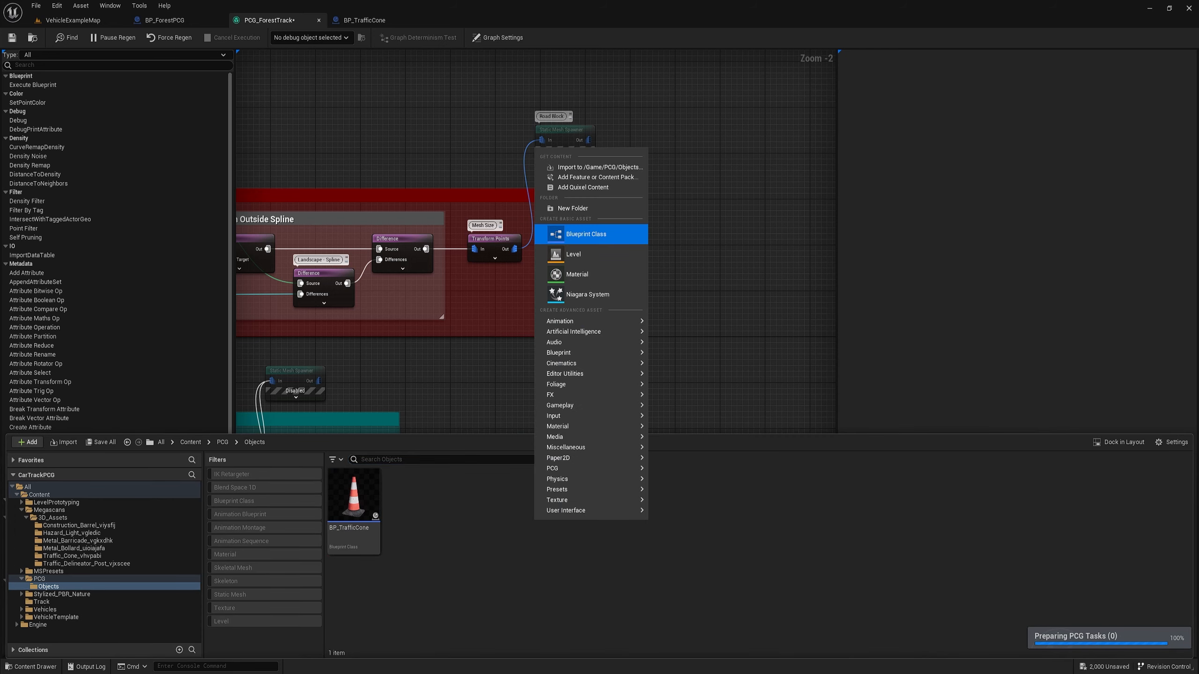
{"action": "left_click", "coordinate": [590, 234]}
{"action": "left_click", "coordinate": [501, 263]}
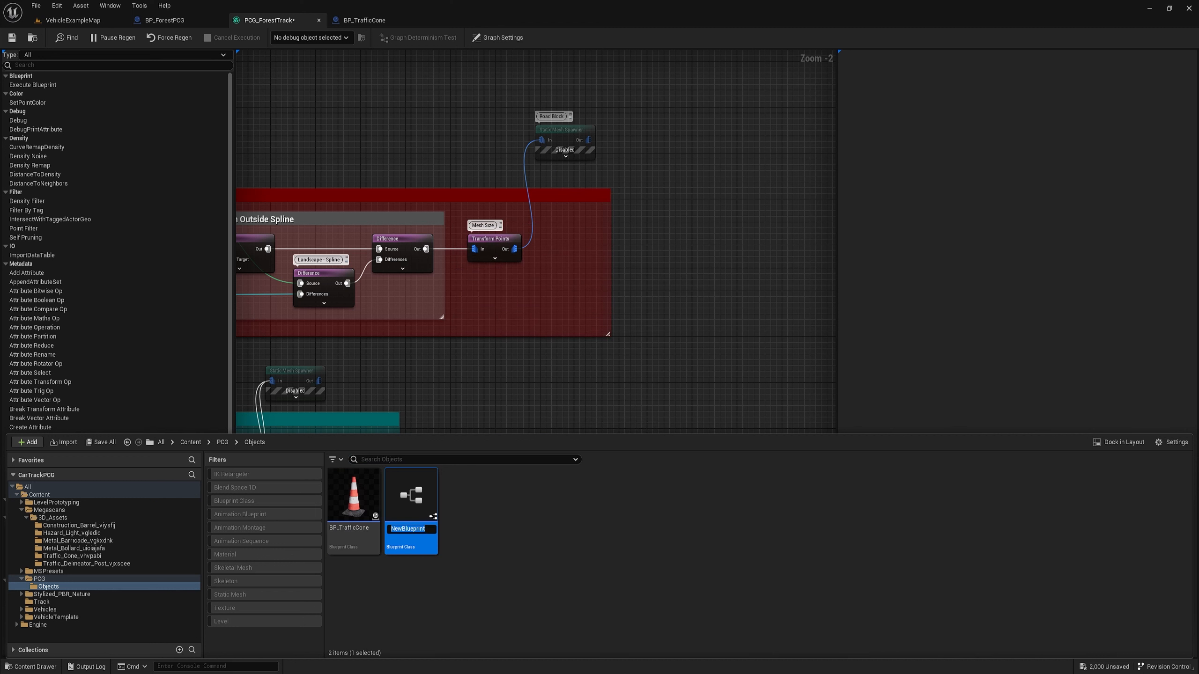
{"action": "type", "text": "BP_RoadBlock"}
{"action": "key", "text": "Return"}
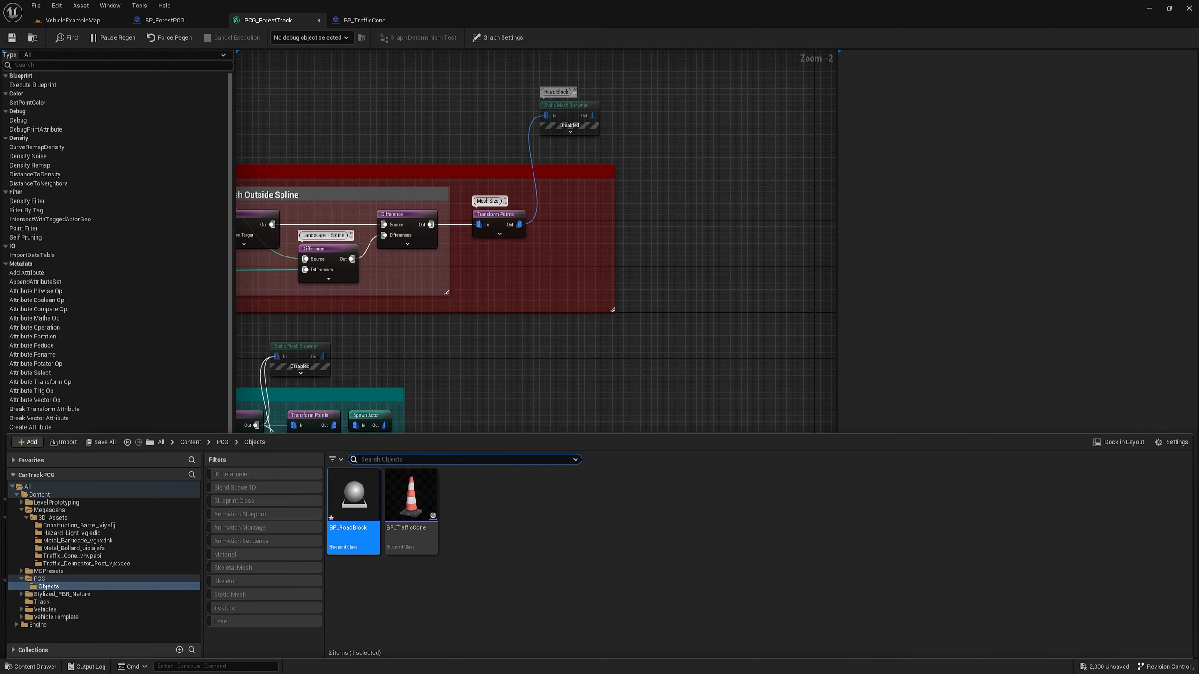
- Add a Static Mesh component to BP_RoadBlock as its root in place of DefaultSceneRoot, and compile and save the Blueprint
{"action": "double_click", "coordinate": [357, 500]}
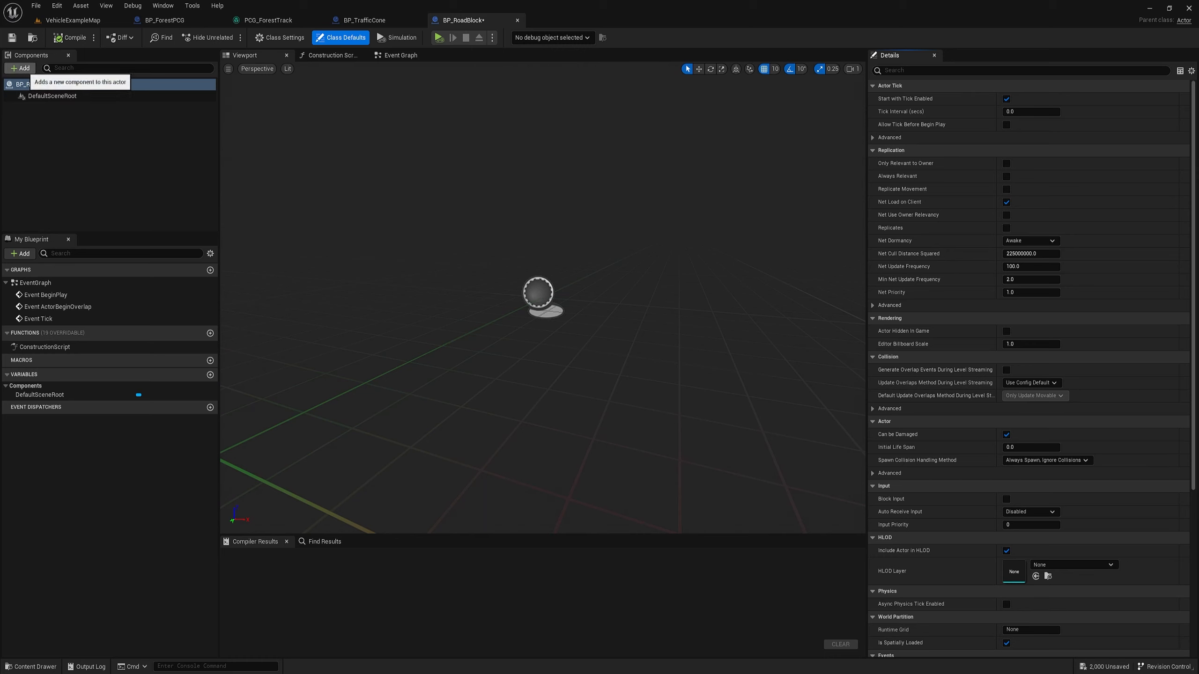
{"action": "left_click", "coordinate": [20, 67]}
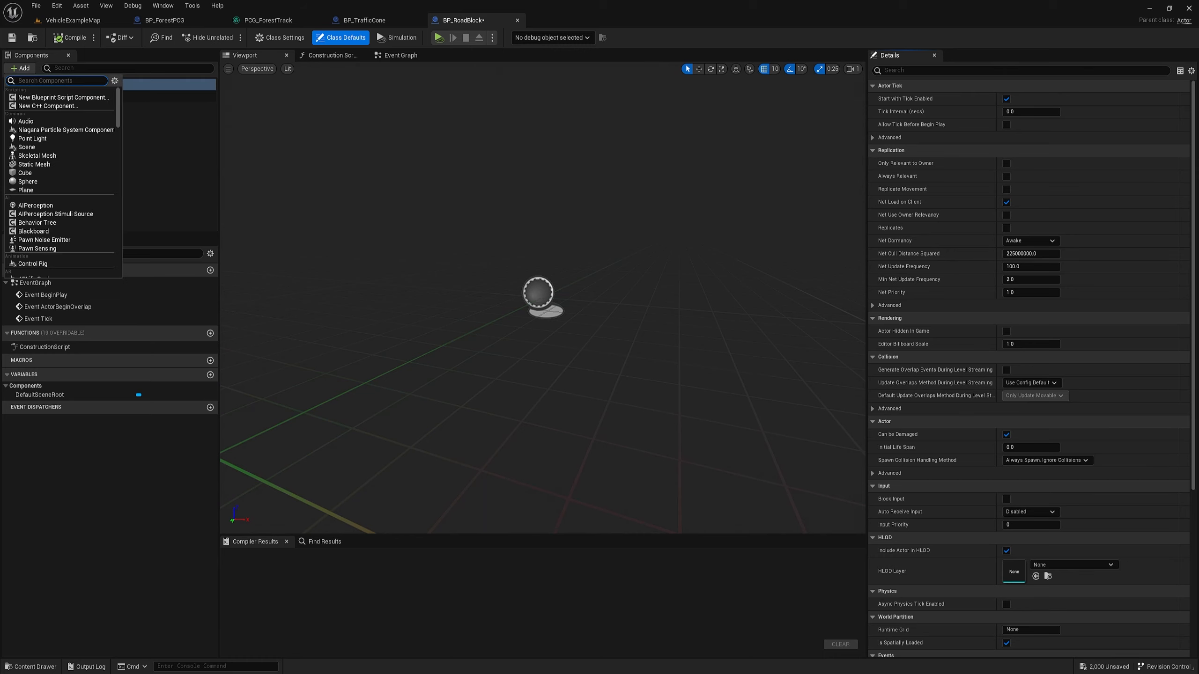
{"action": "type", "text": "sta"}
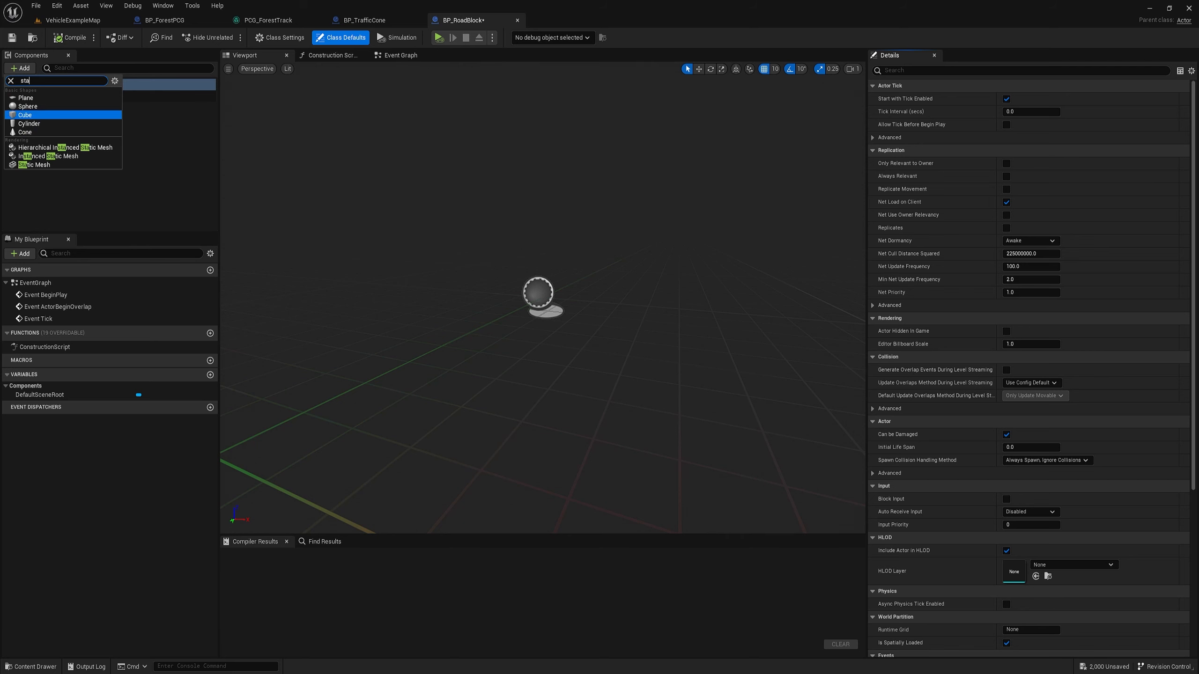
{"action": "left_click", "coordinate": [61, 165]}
{"action": "left_click", "coordinate": [64, 136]}
{"action": "left_click_drag", "start_coordinate": [67, 108], "coordinate": [60, 98]}
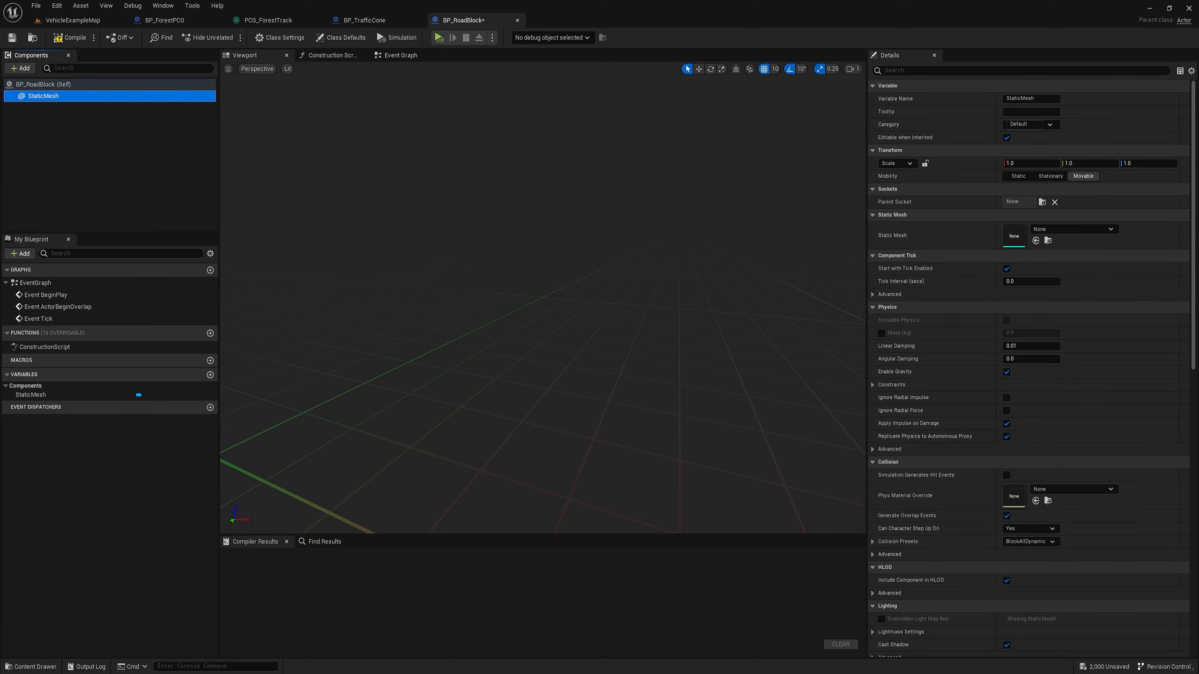
{"action": "left_click", "coordinate": [70, 38]}
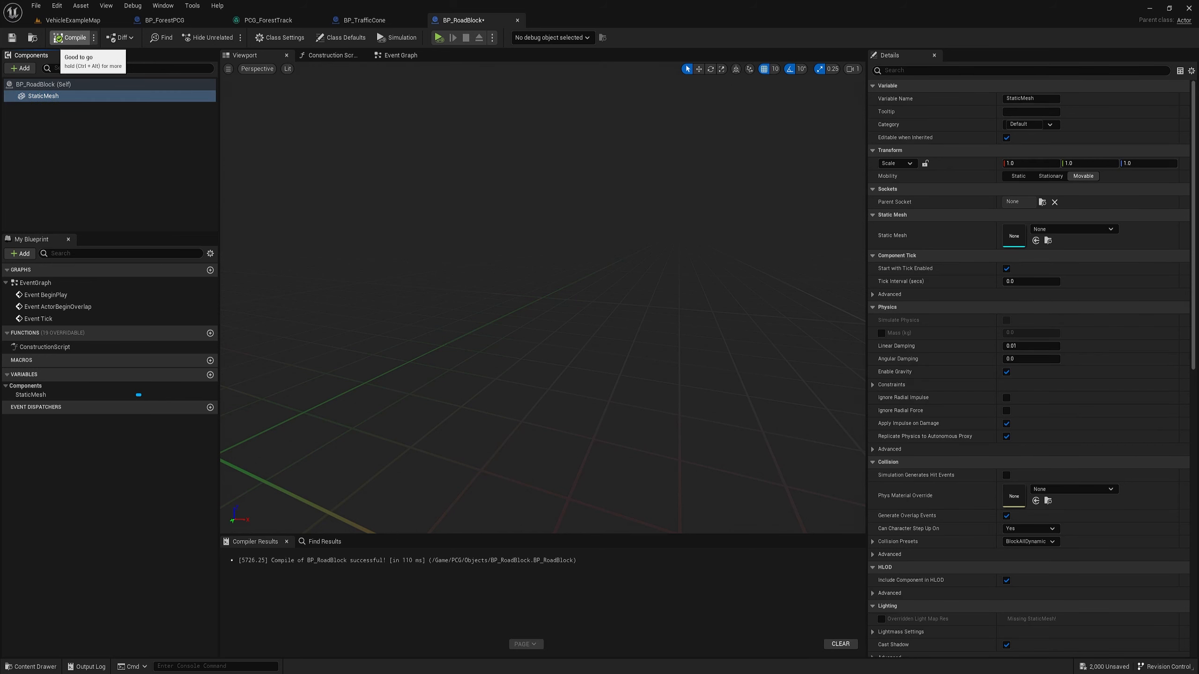
{"action": "left_click", "coordinate": [12, 37]}
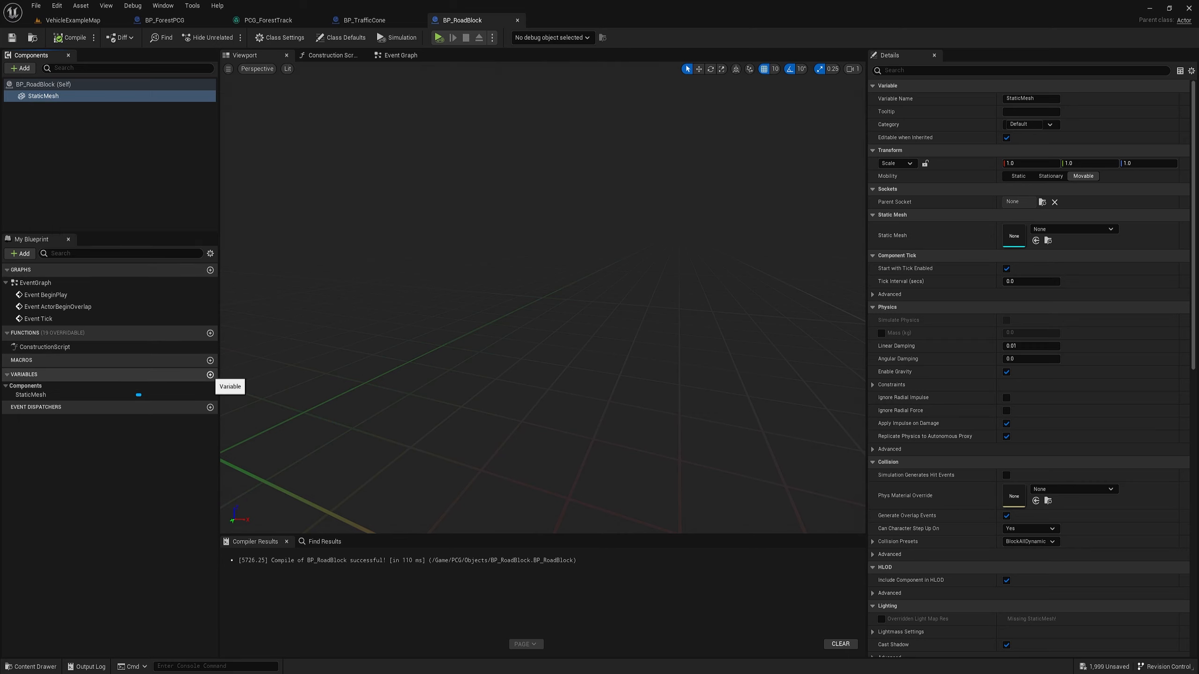
- Add a new variable to the BP_RoadBlock Blueprint
{"action": "left_click", "coordinate": [211, 375]}
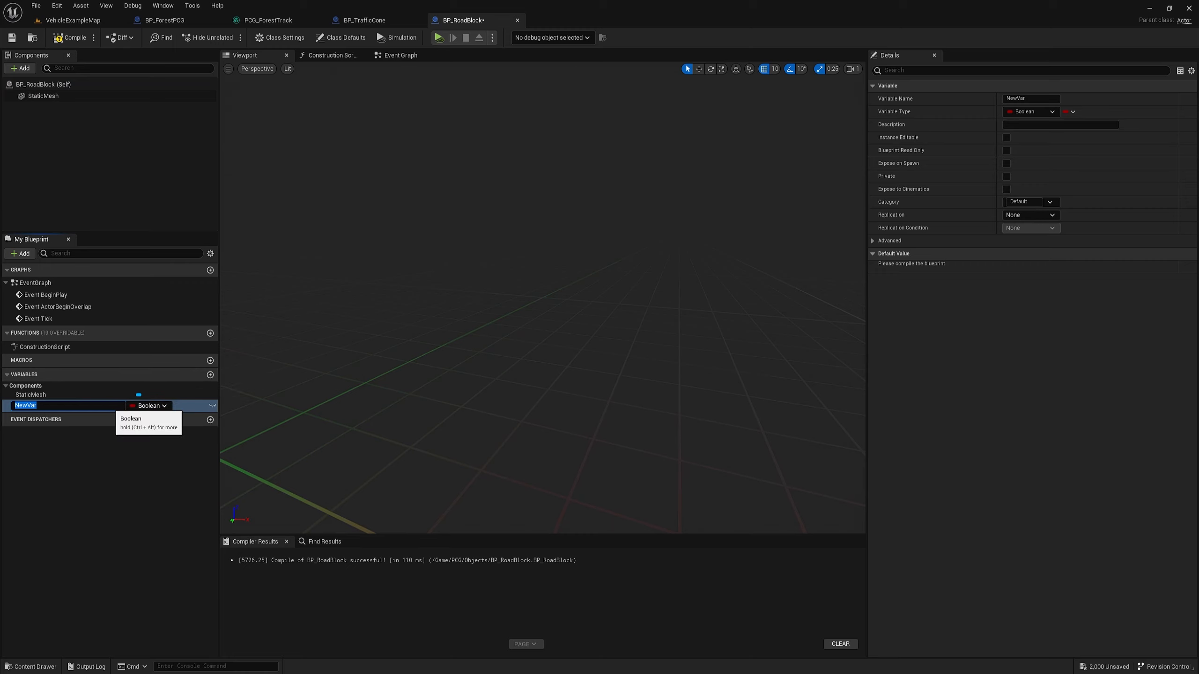